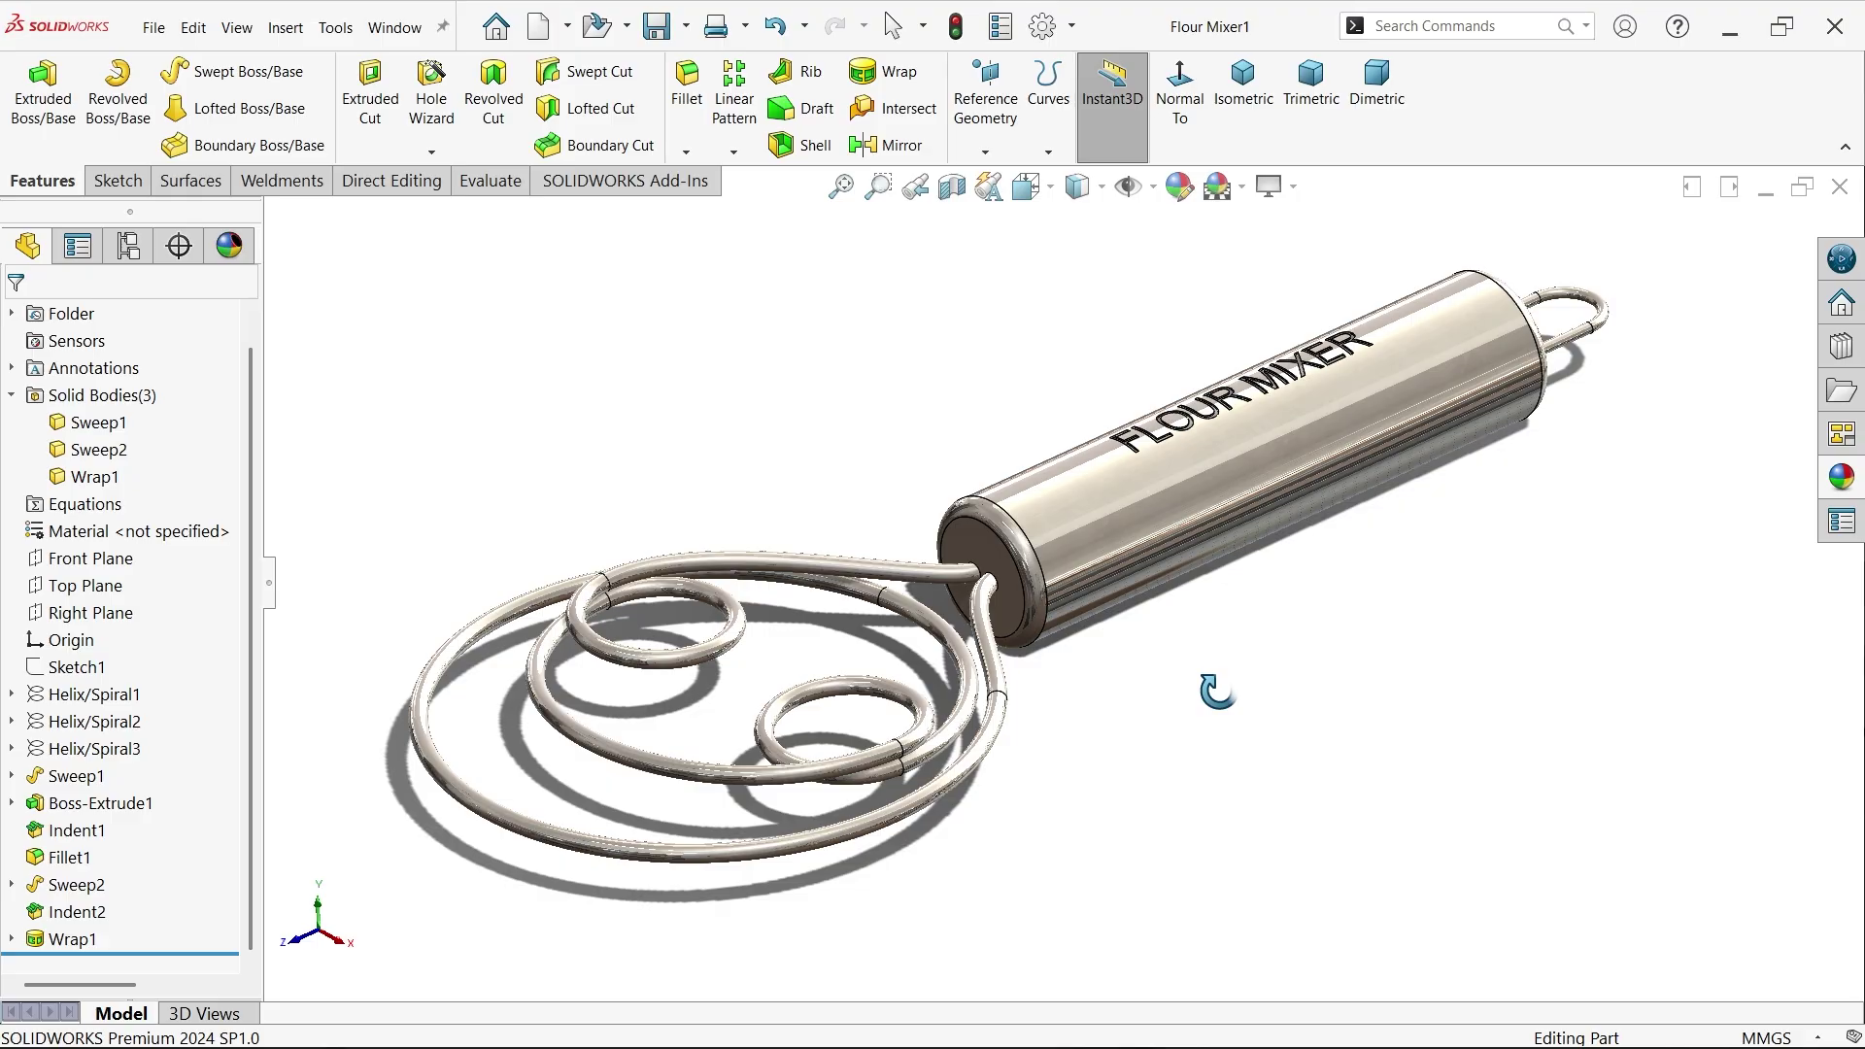
- Zoom and orbit around the finished flour whisk model, then zoom it to fit the view
scroll(960, 762, down, 2)
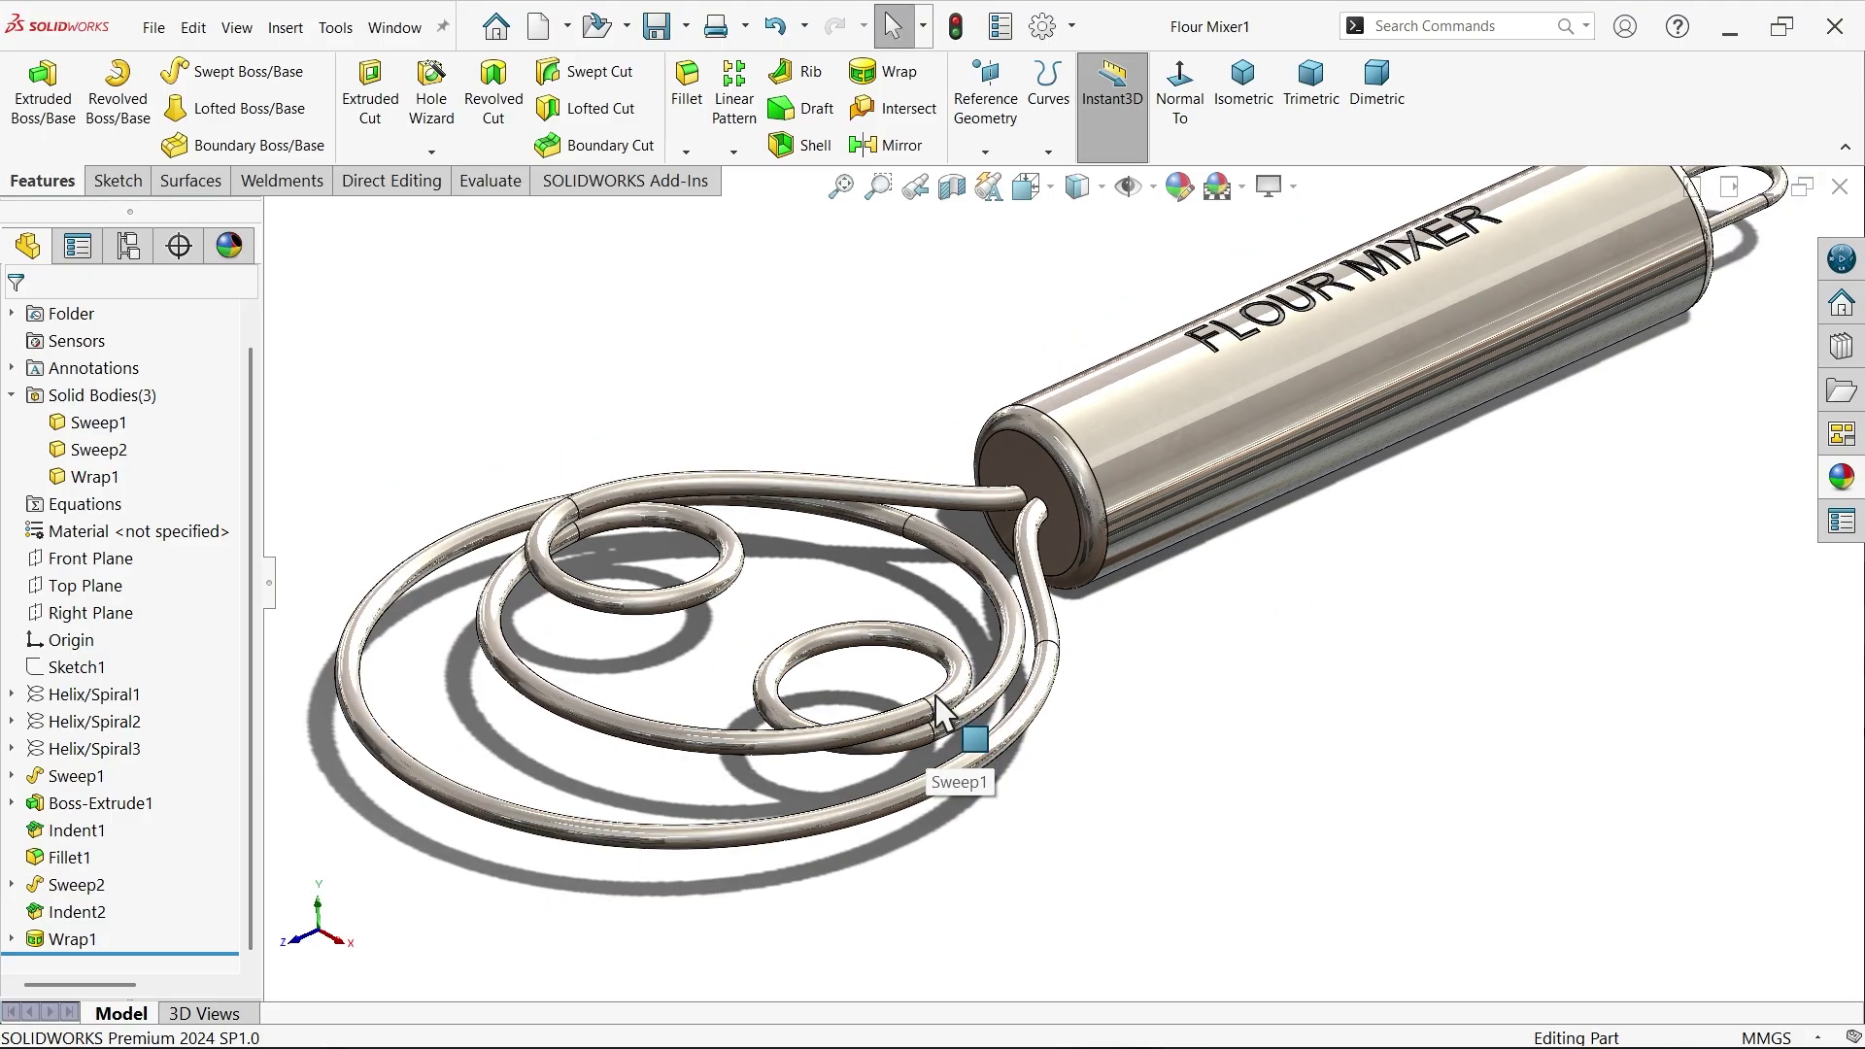
scroll(947, 705, up, 2)
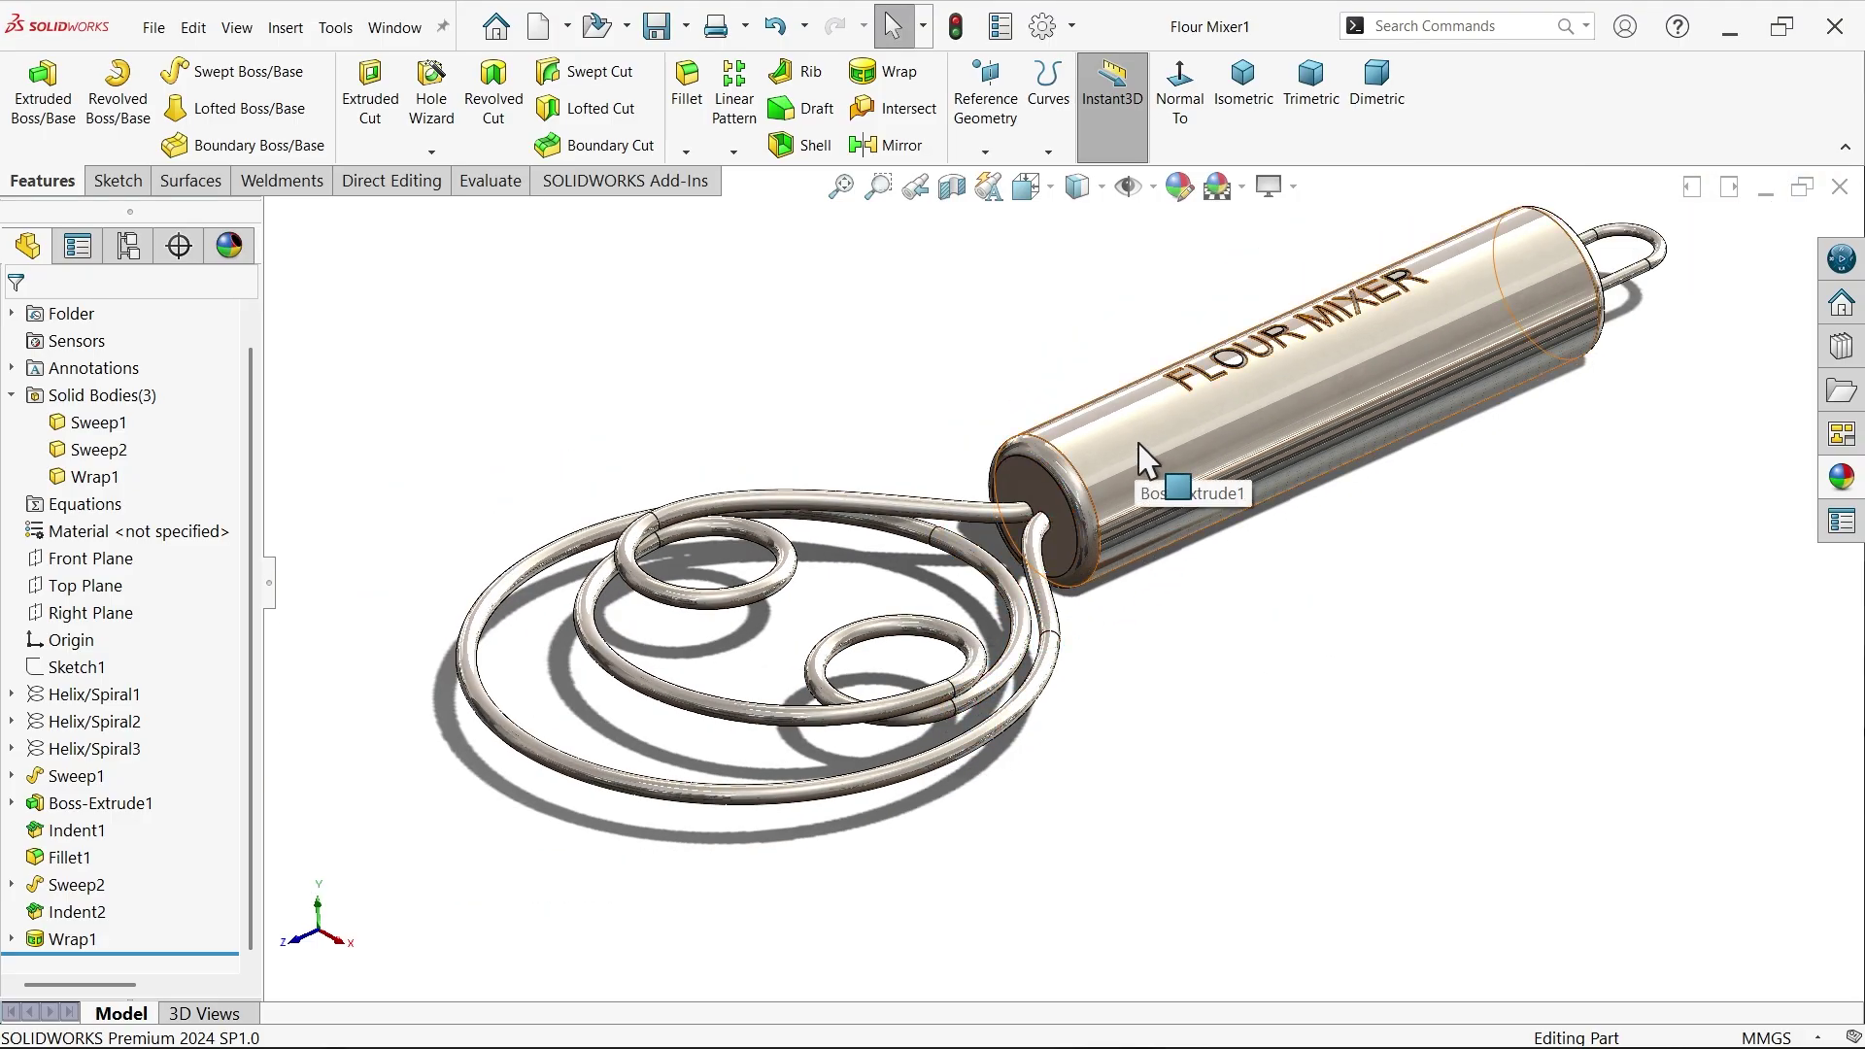
scroll(1037, 571, down, 2)
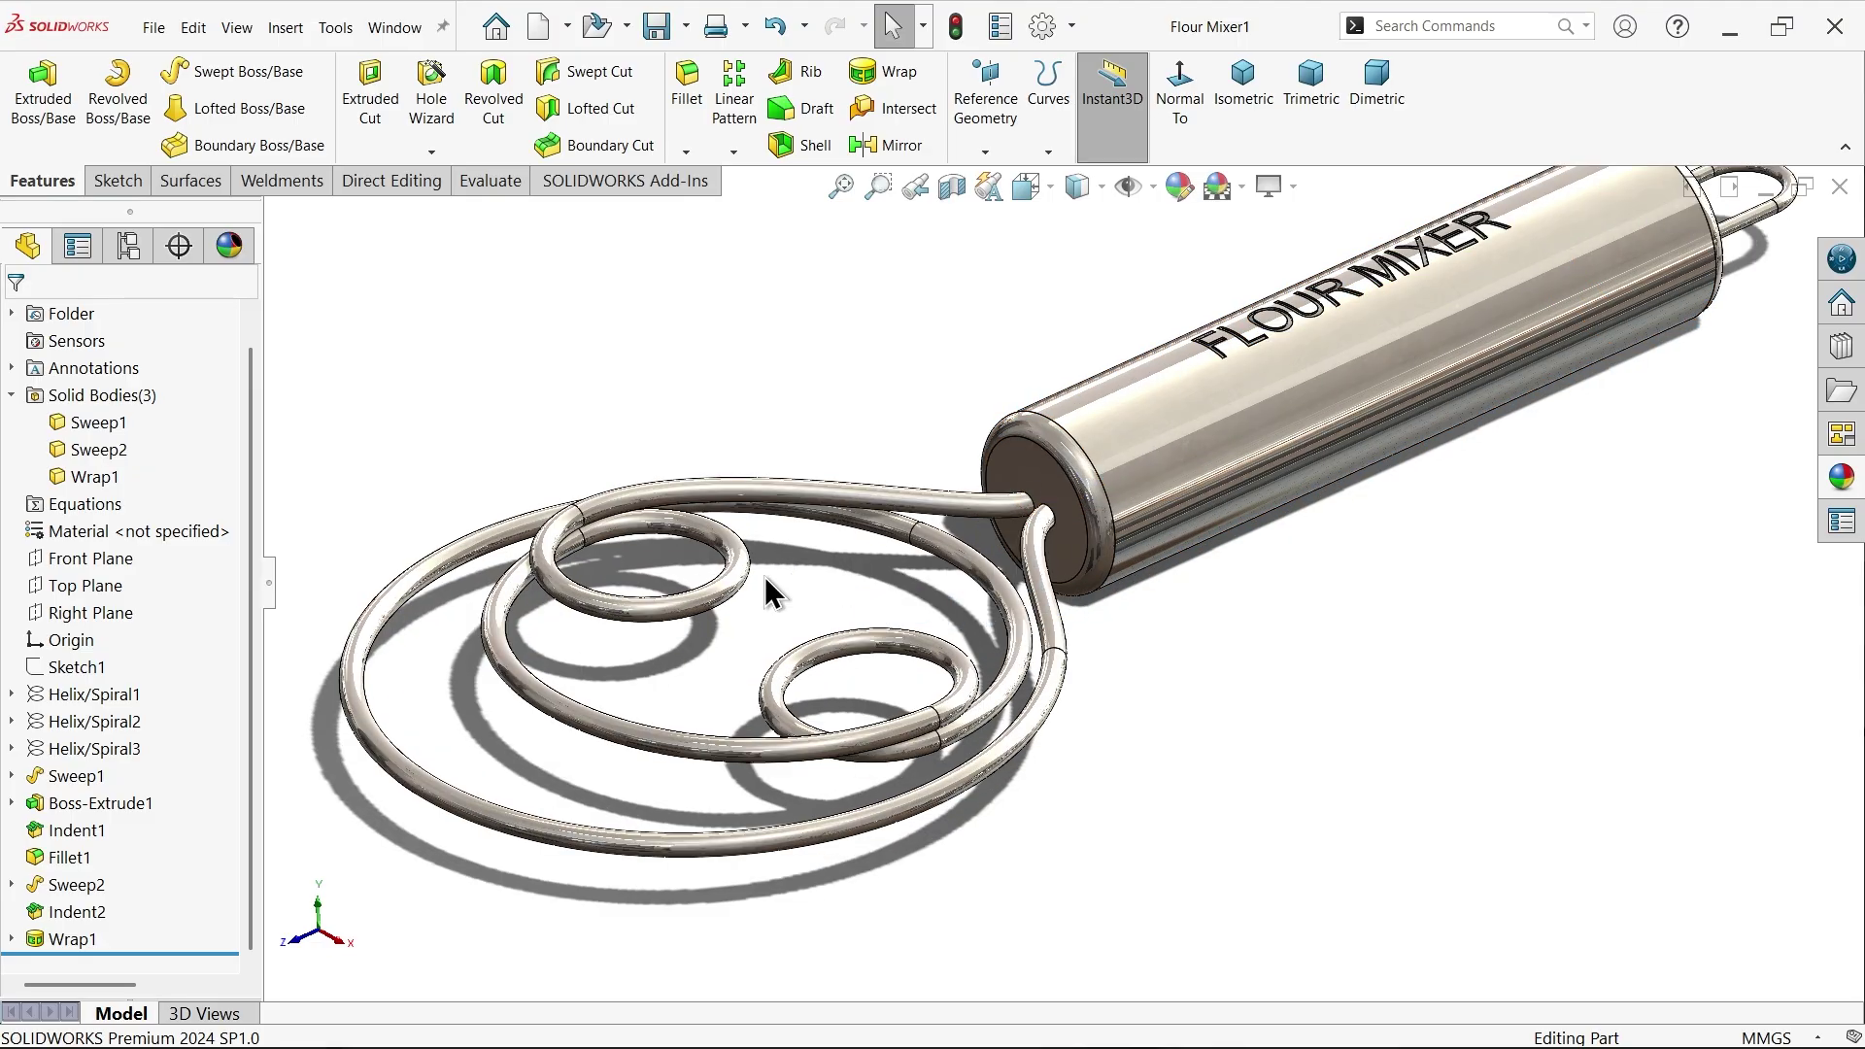
mouse_move(766, 579)
middle_down()
mouse_move(741, 553)
mouse_move(725, 408)
mouse_move(716, 516)
mouse_move(746, 571)
mouse_move(736, 610)
mouse_move(757, 602)
middle_up()
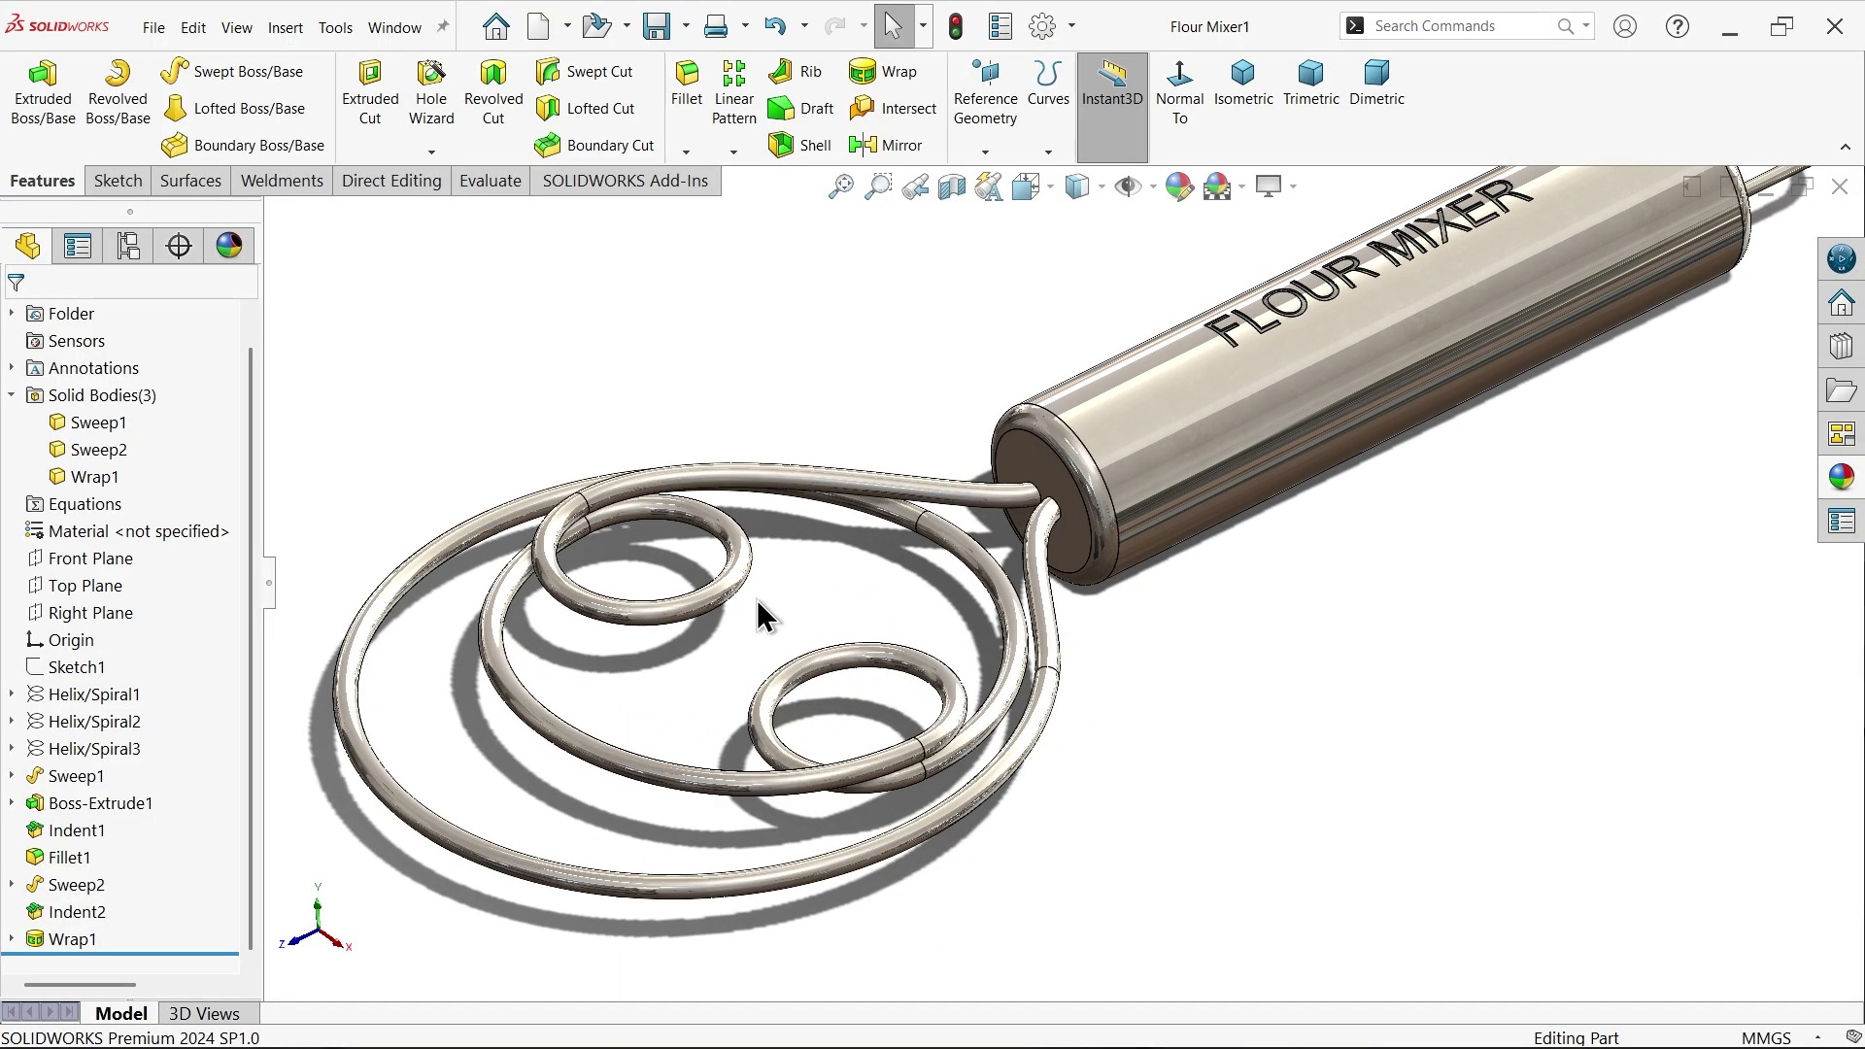
key(f)
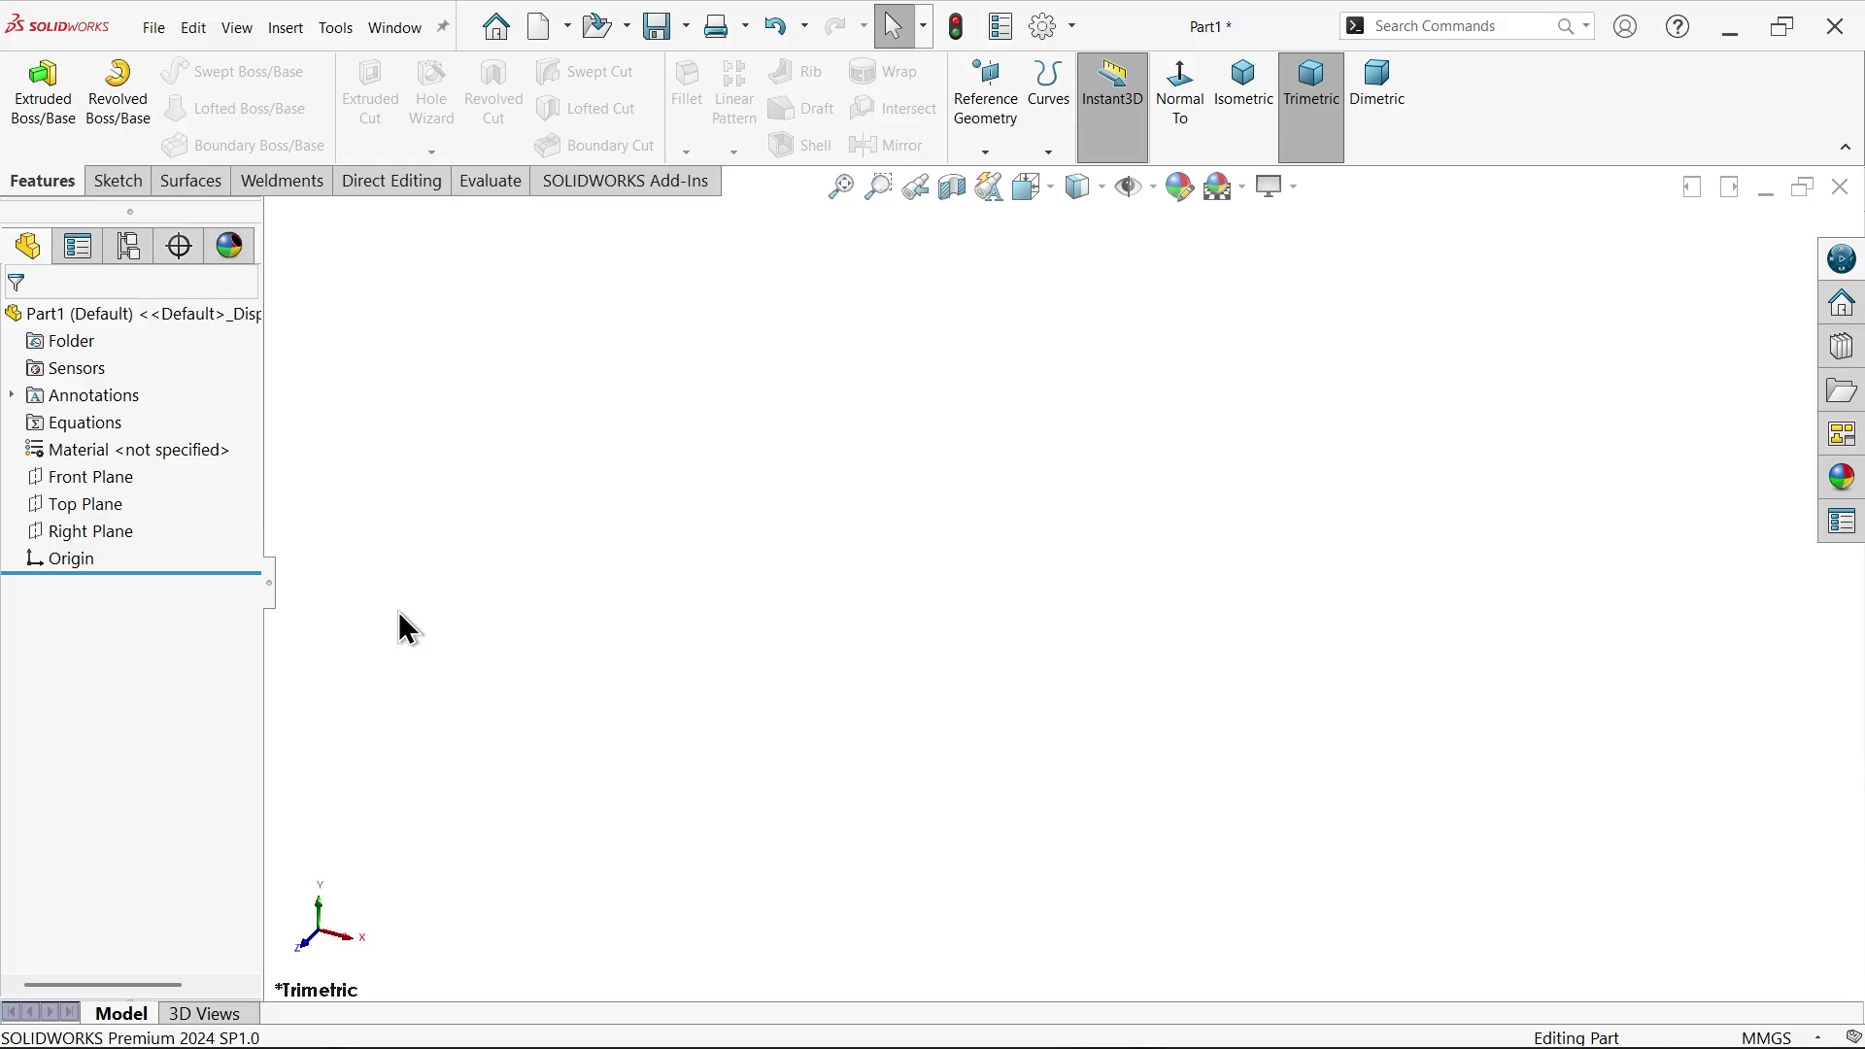
- Start a Top Plane sketch with a large circle at the origin and a small circle up-right of it
click(86, 505)
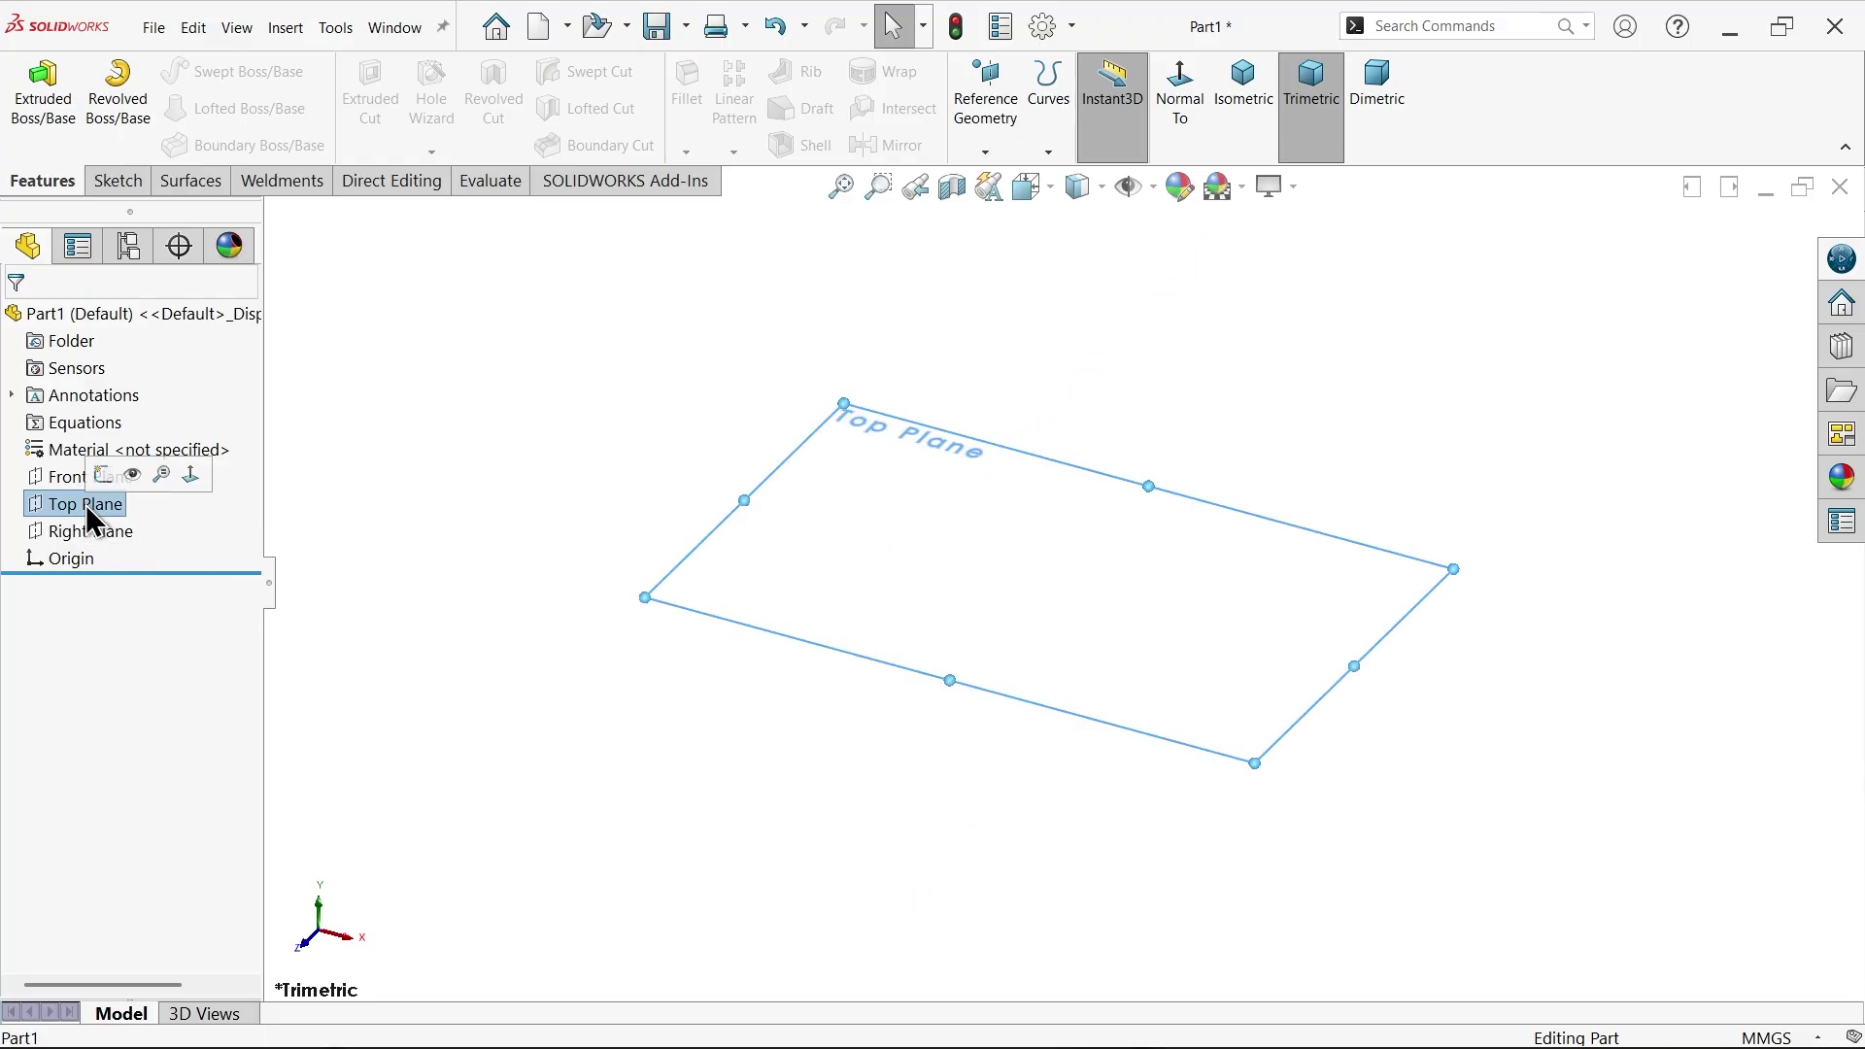
click(107, 470)
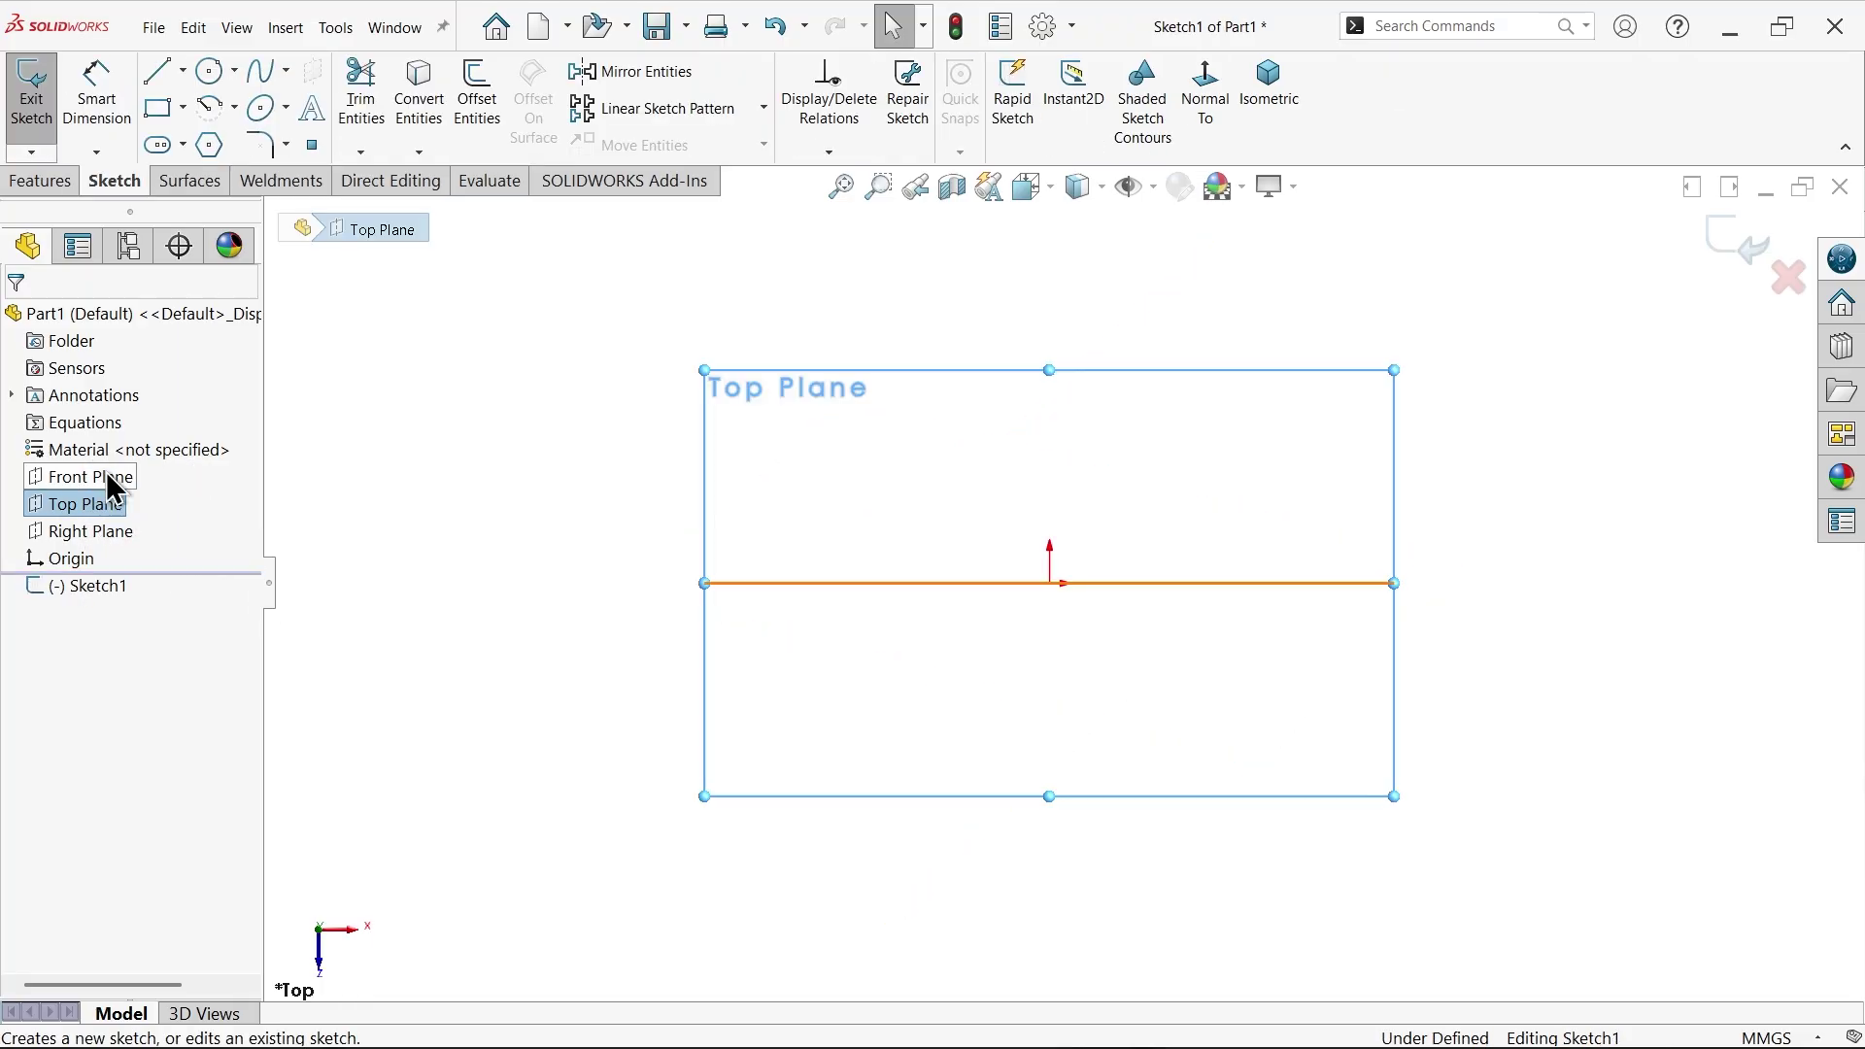
click(212, 74)
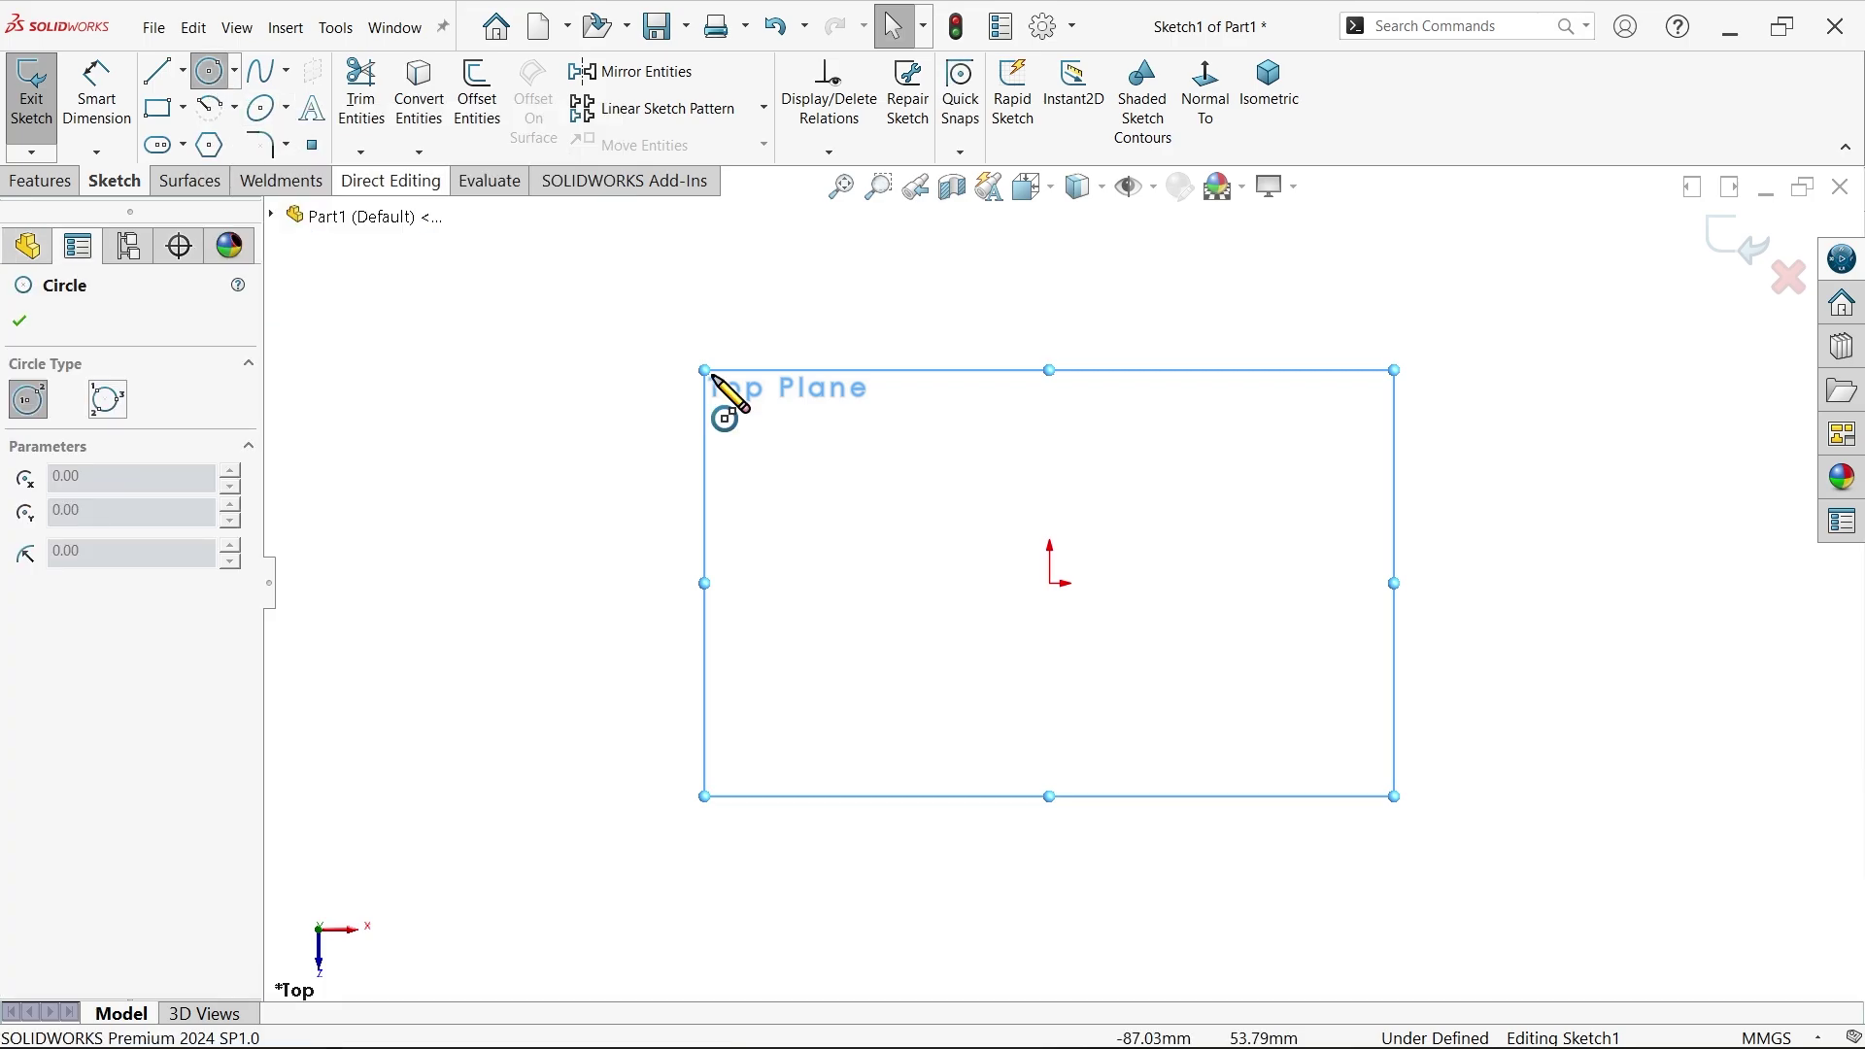
drag(1049, 583, 1358, 588)
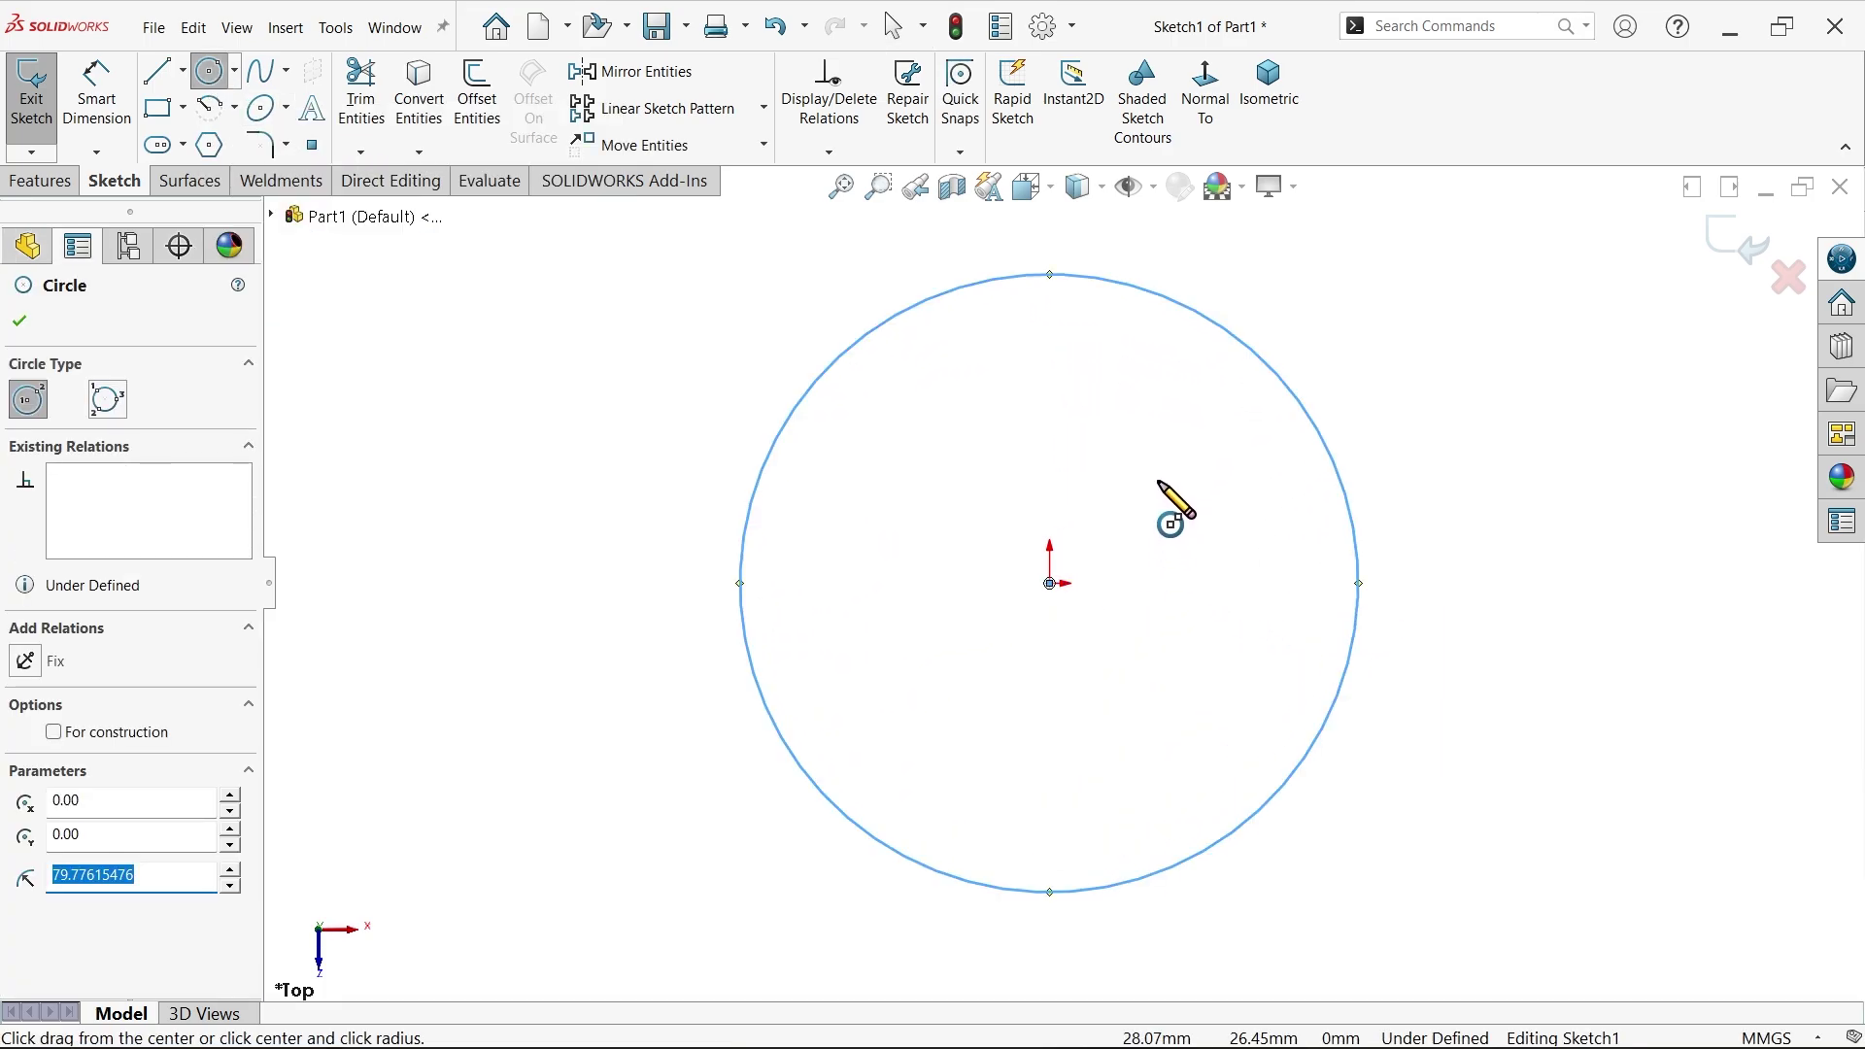
drag(1158, 480, 1214, 536)
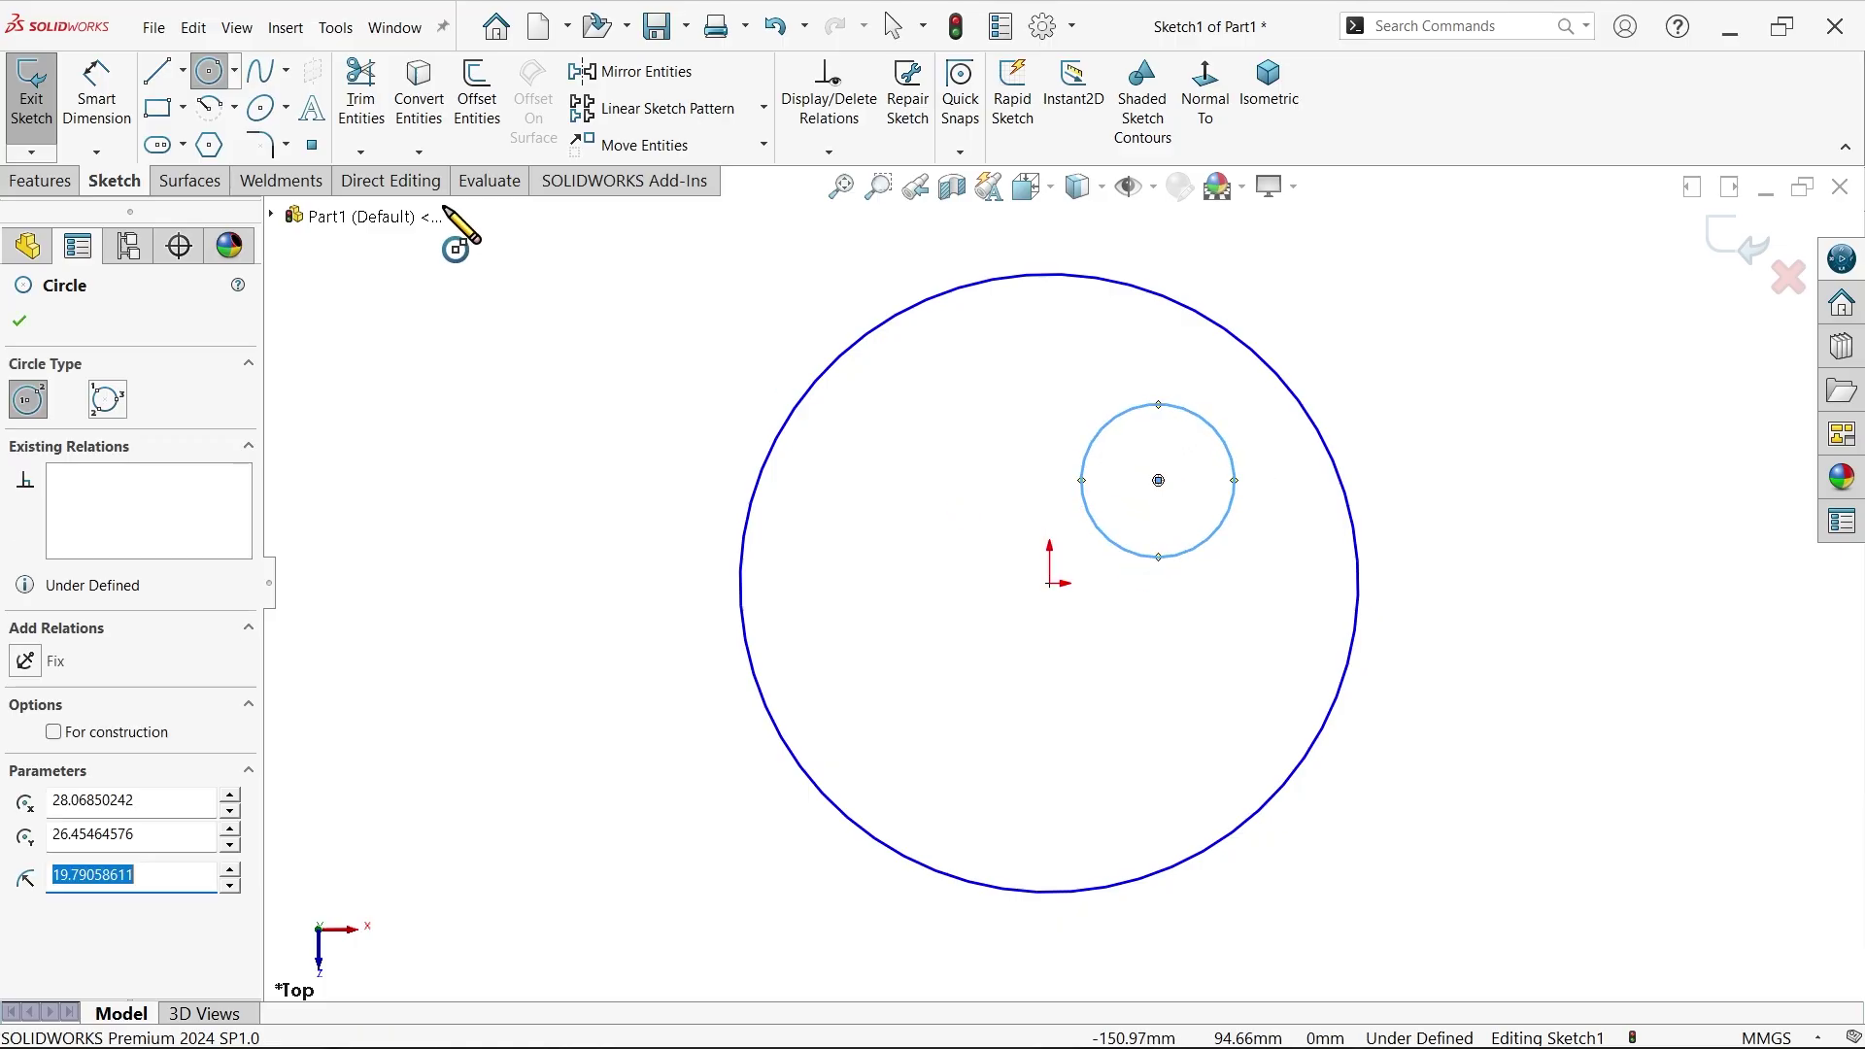
- Draw a vertical centreline up from the origin and mirror the small circle across it
click(183, 72)
click(205, 130)
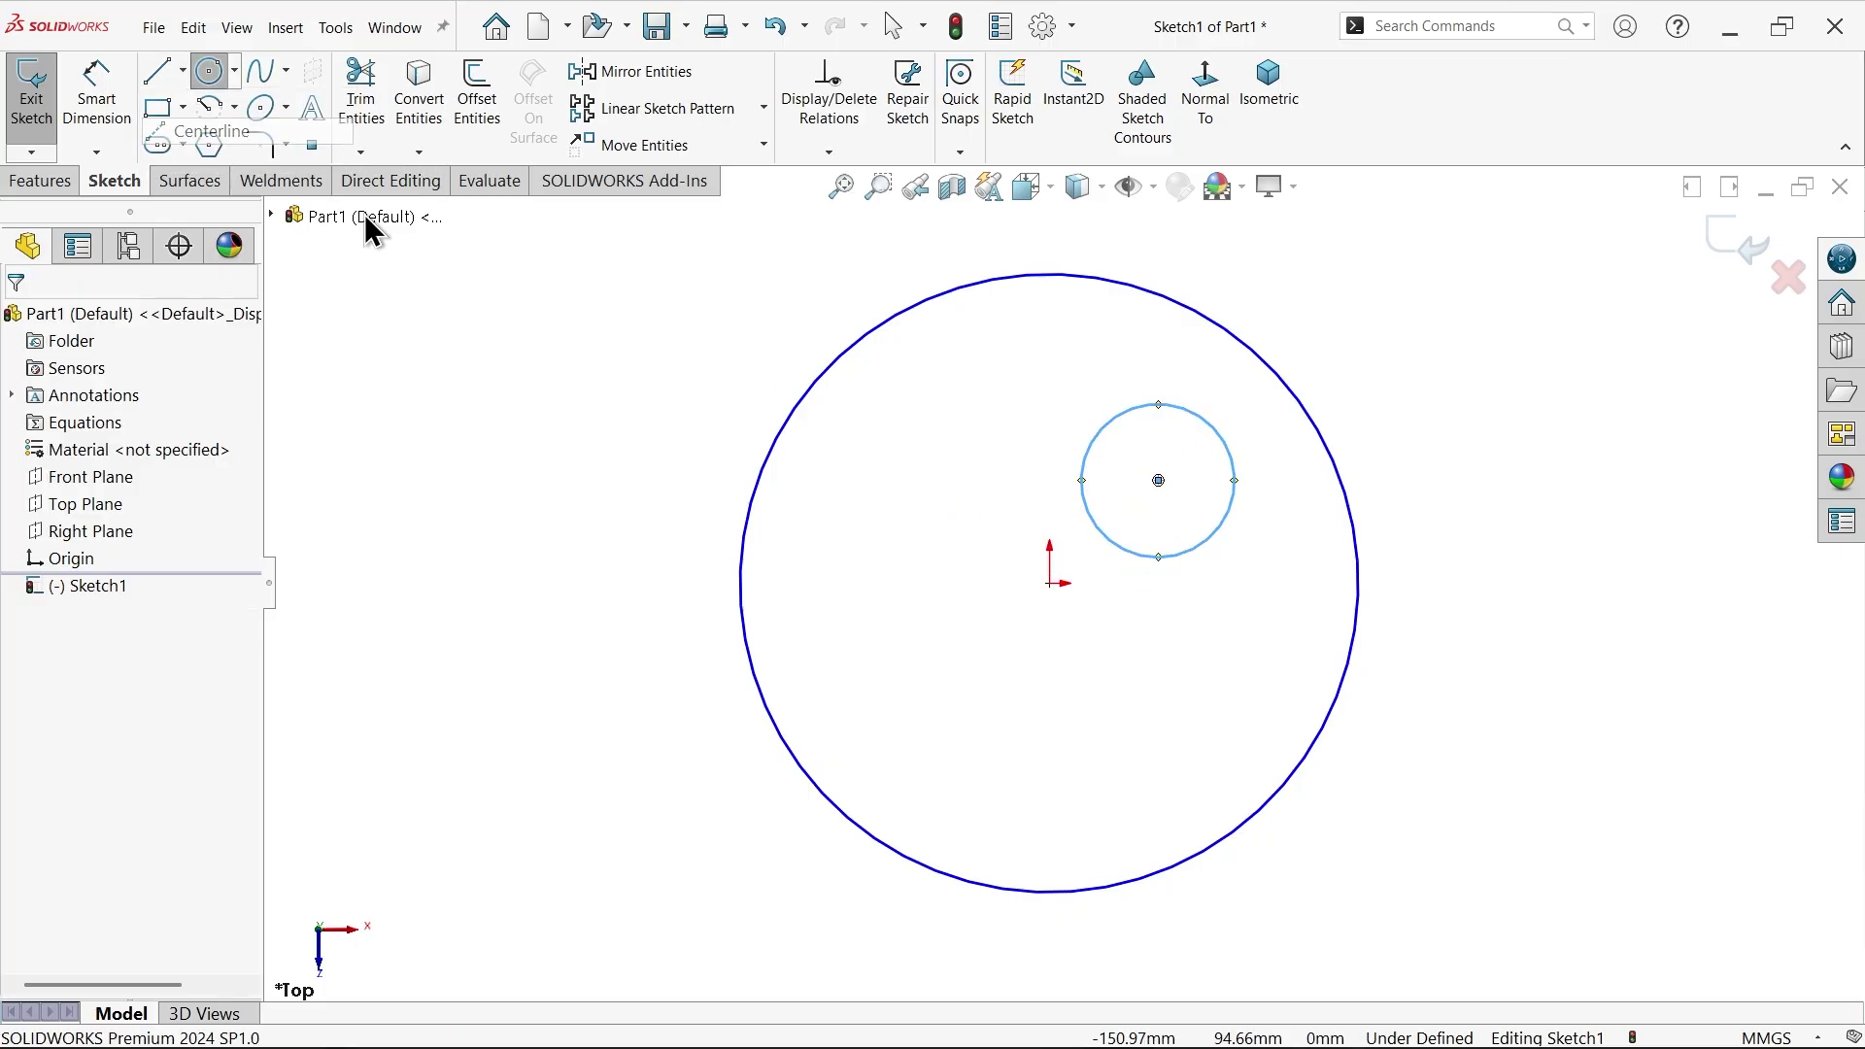
drag(1050, 582, 1049, 404)
right_click(1001, 393)
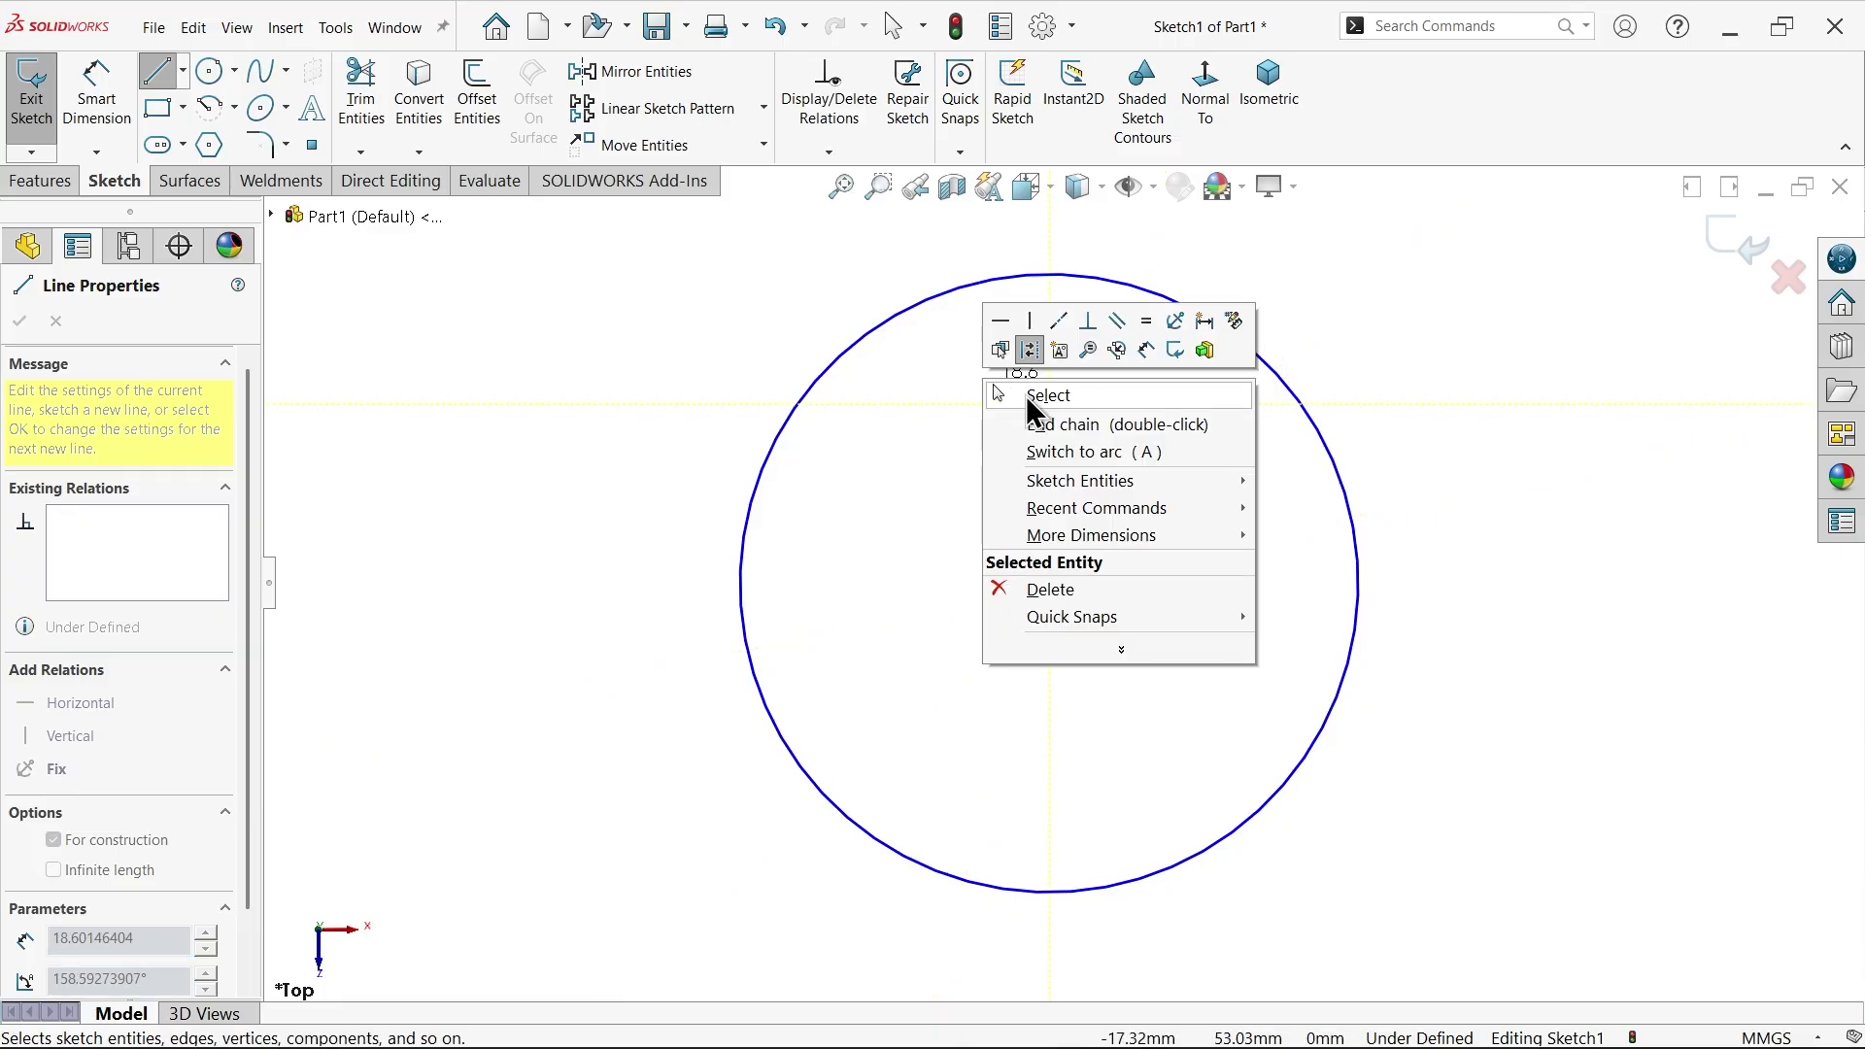
click(1026, 394)
scroll(1222, 437, down, 1)
drag(1236, 395, 889, 654)
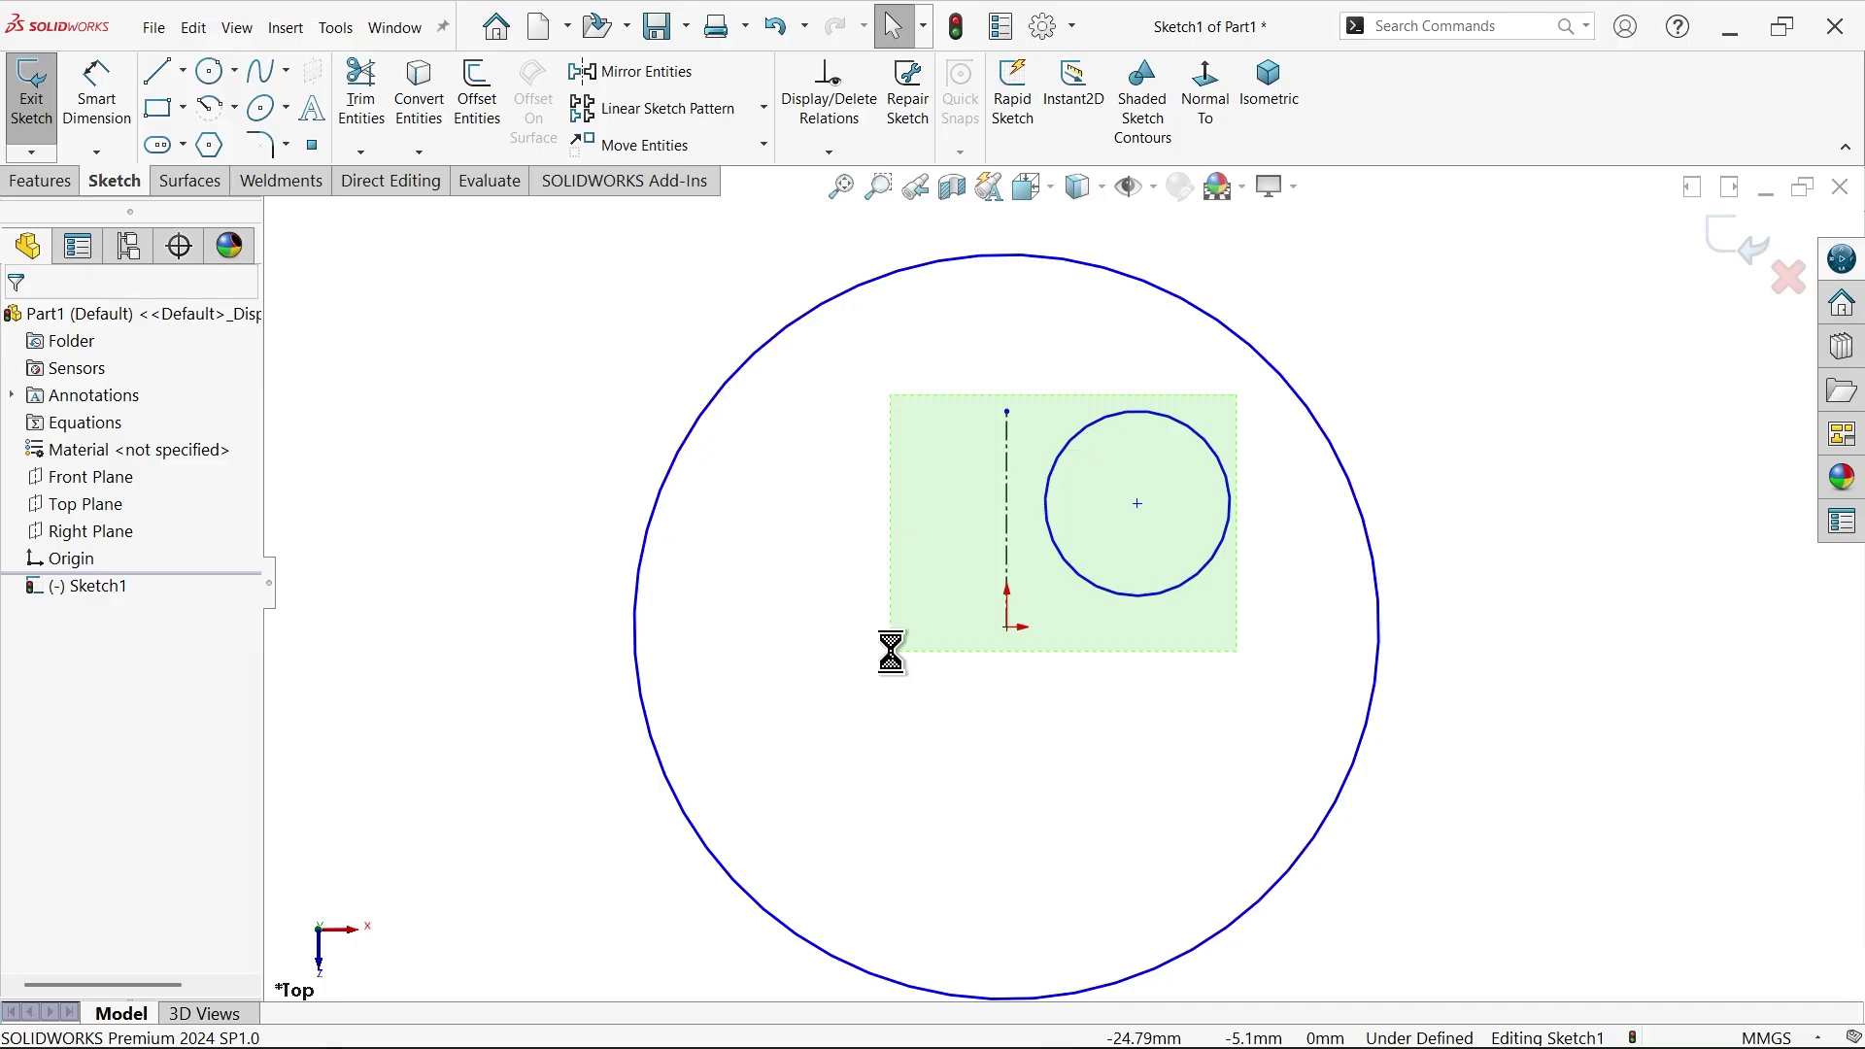
click(627, 78)
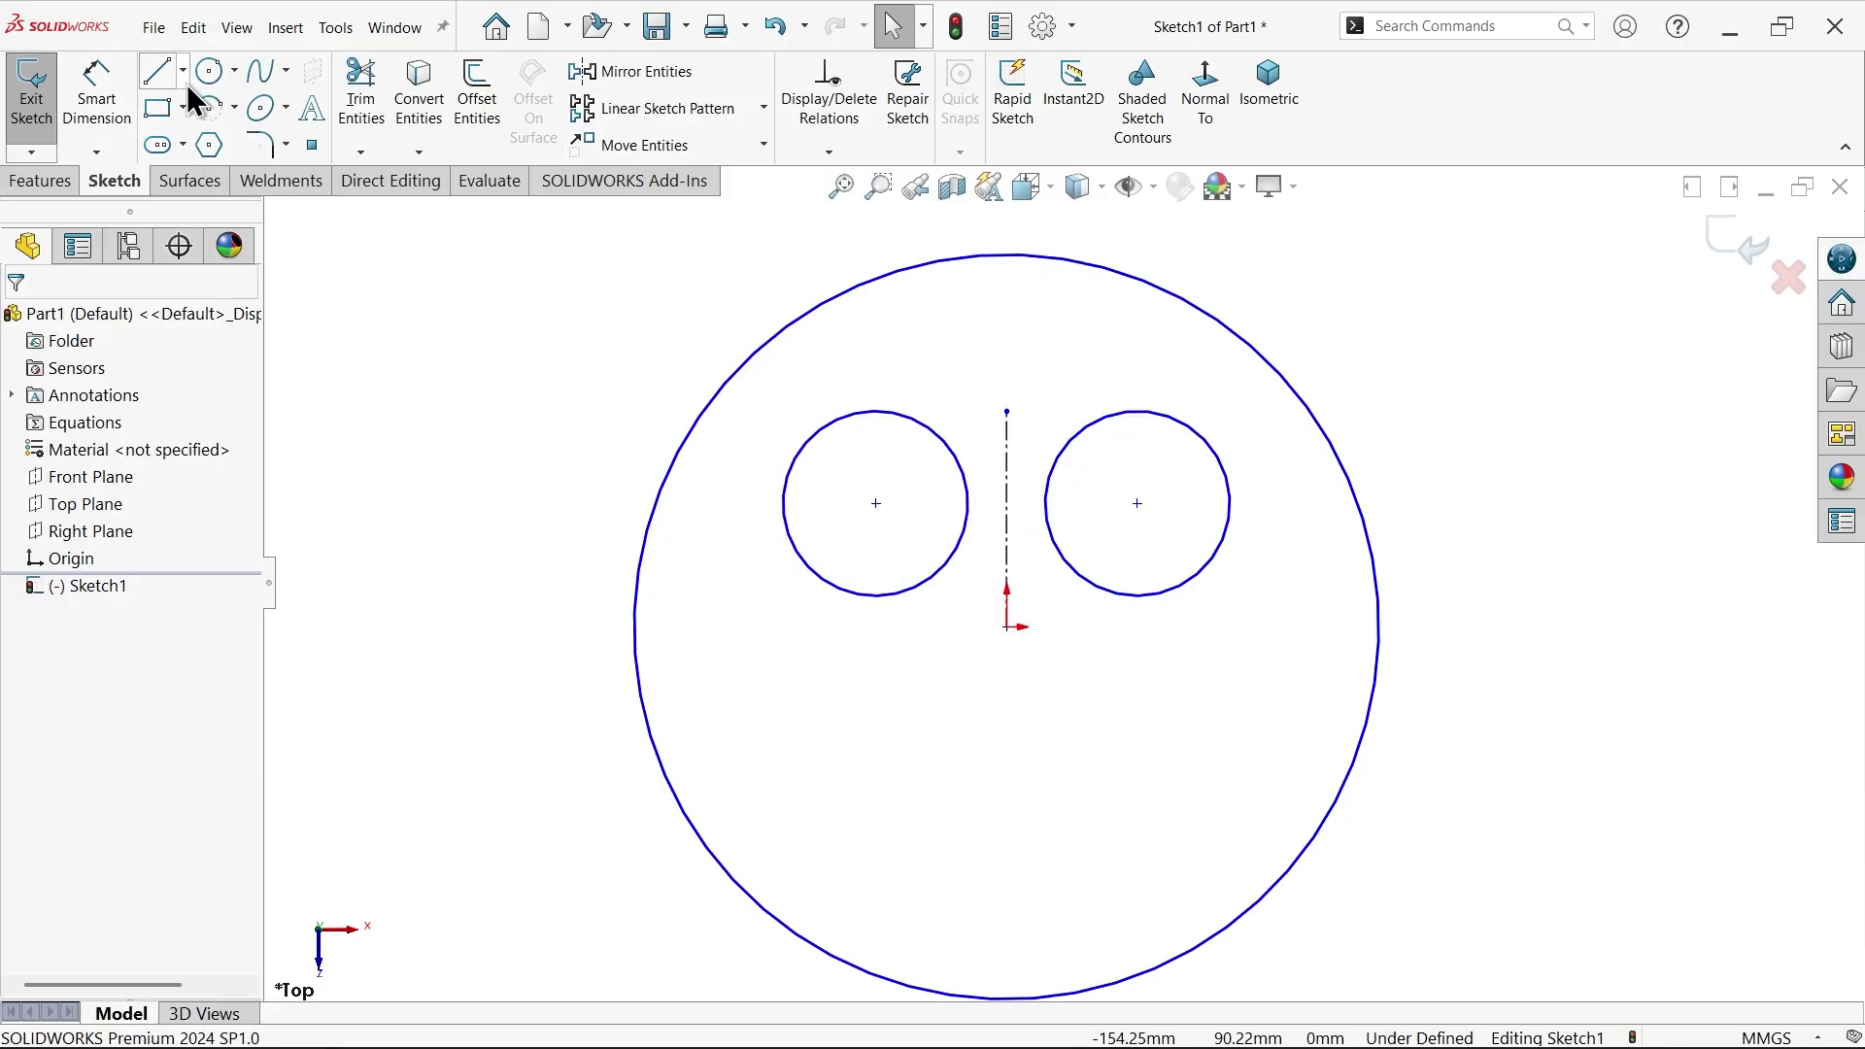
- Zoom out and lengthen the vertical centreline further upward
key(z)
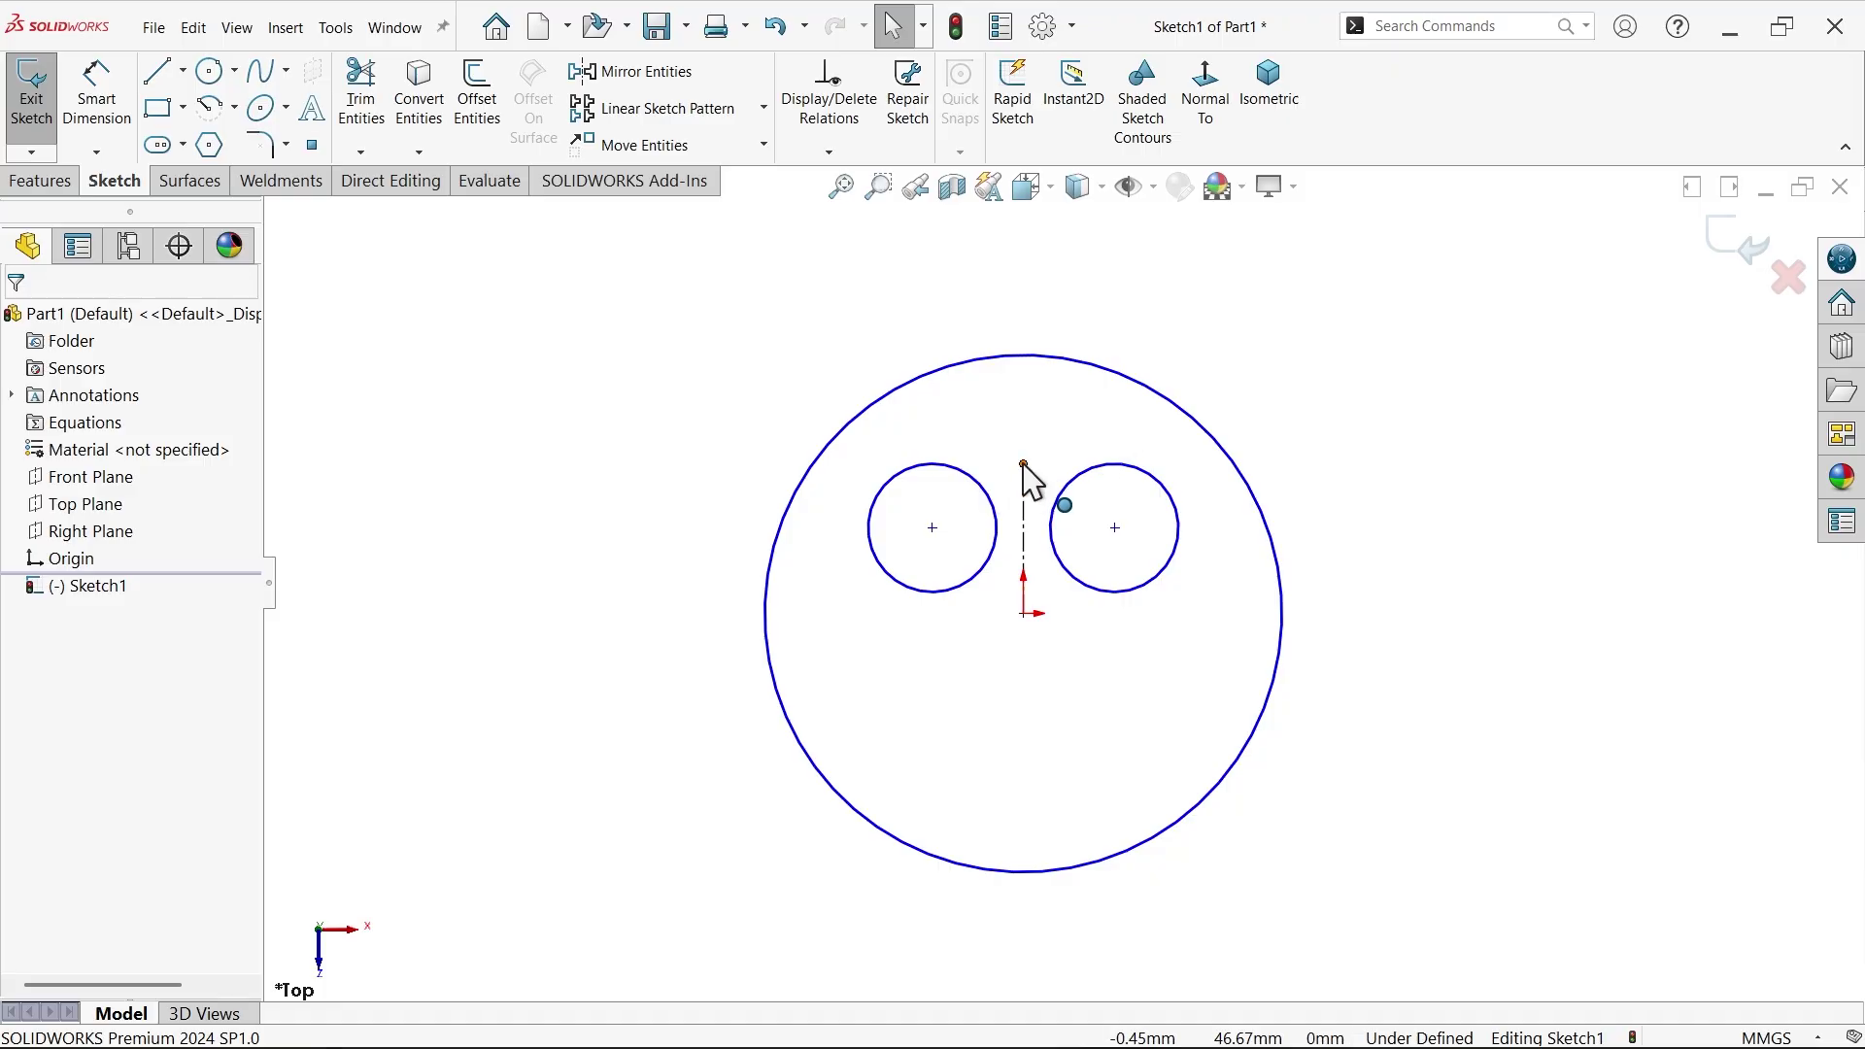
drag(1025, 466, 1028, 242)
scroll(1082, 340, up, 3)
scroll(1030, 434, down, 3)
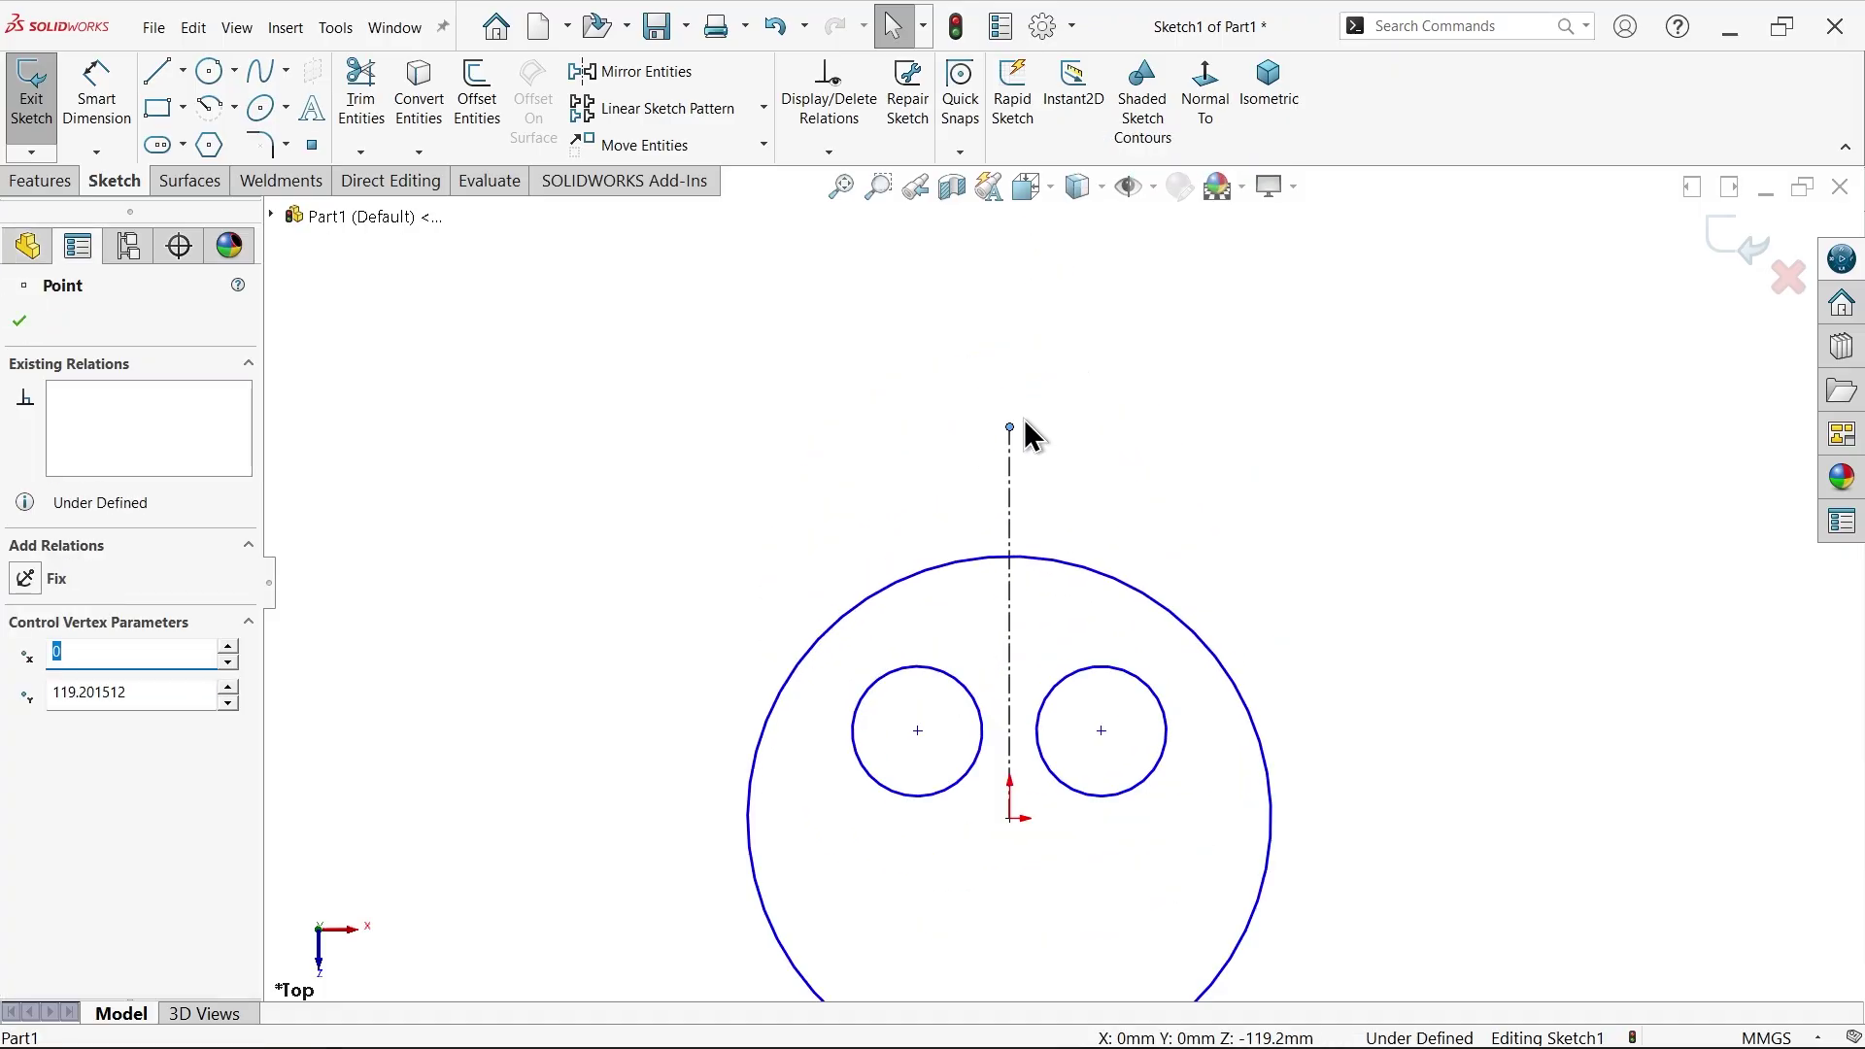
drag(1011, 431, 1010, 313)
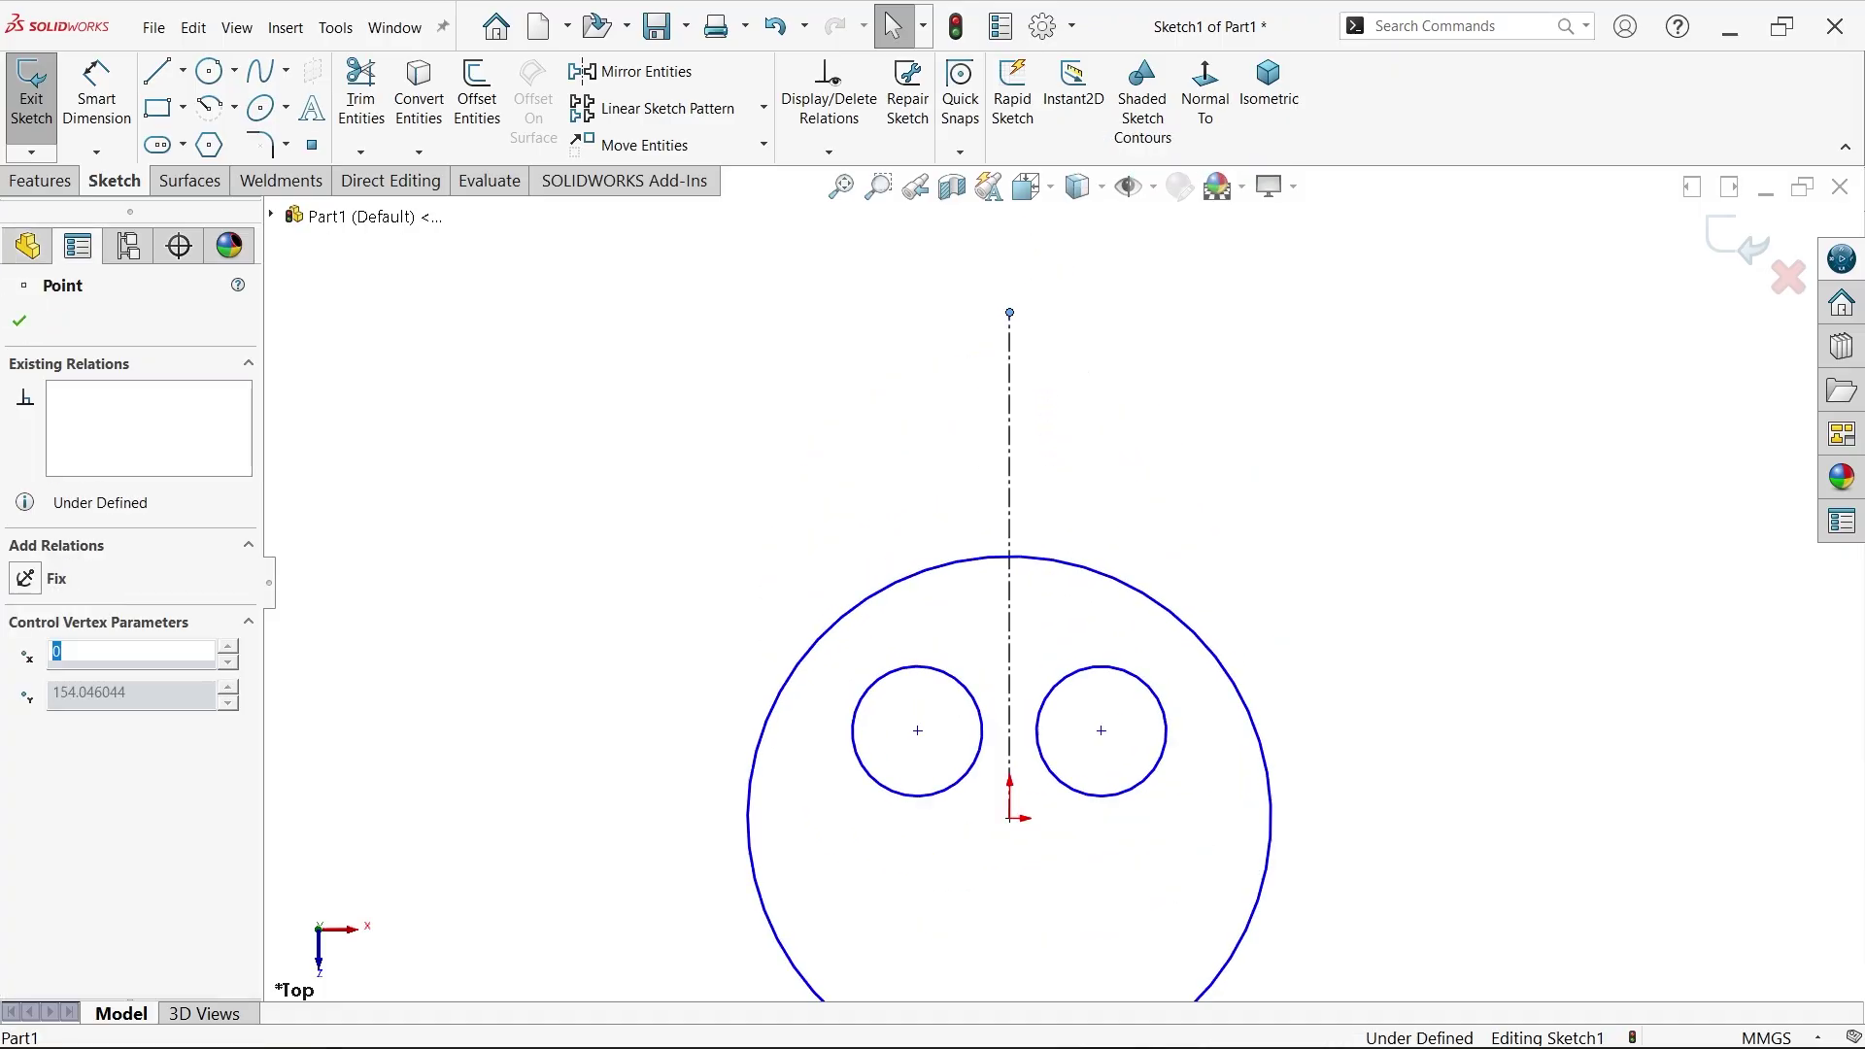
- Draw a corner rectangle above the big circle and make its sides symmetric about the centreline
click(184, 110)
click(209, 139)
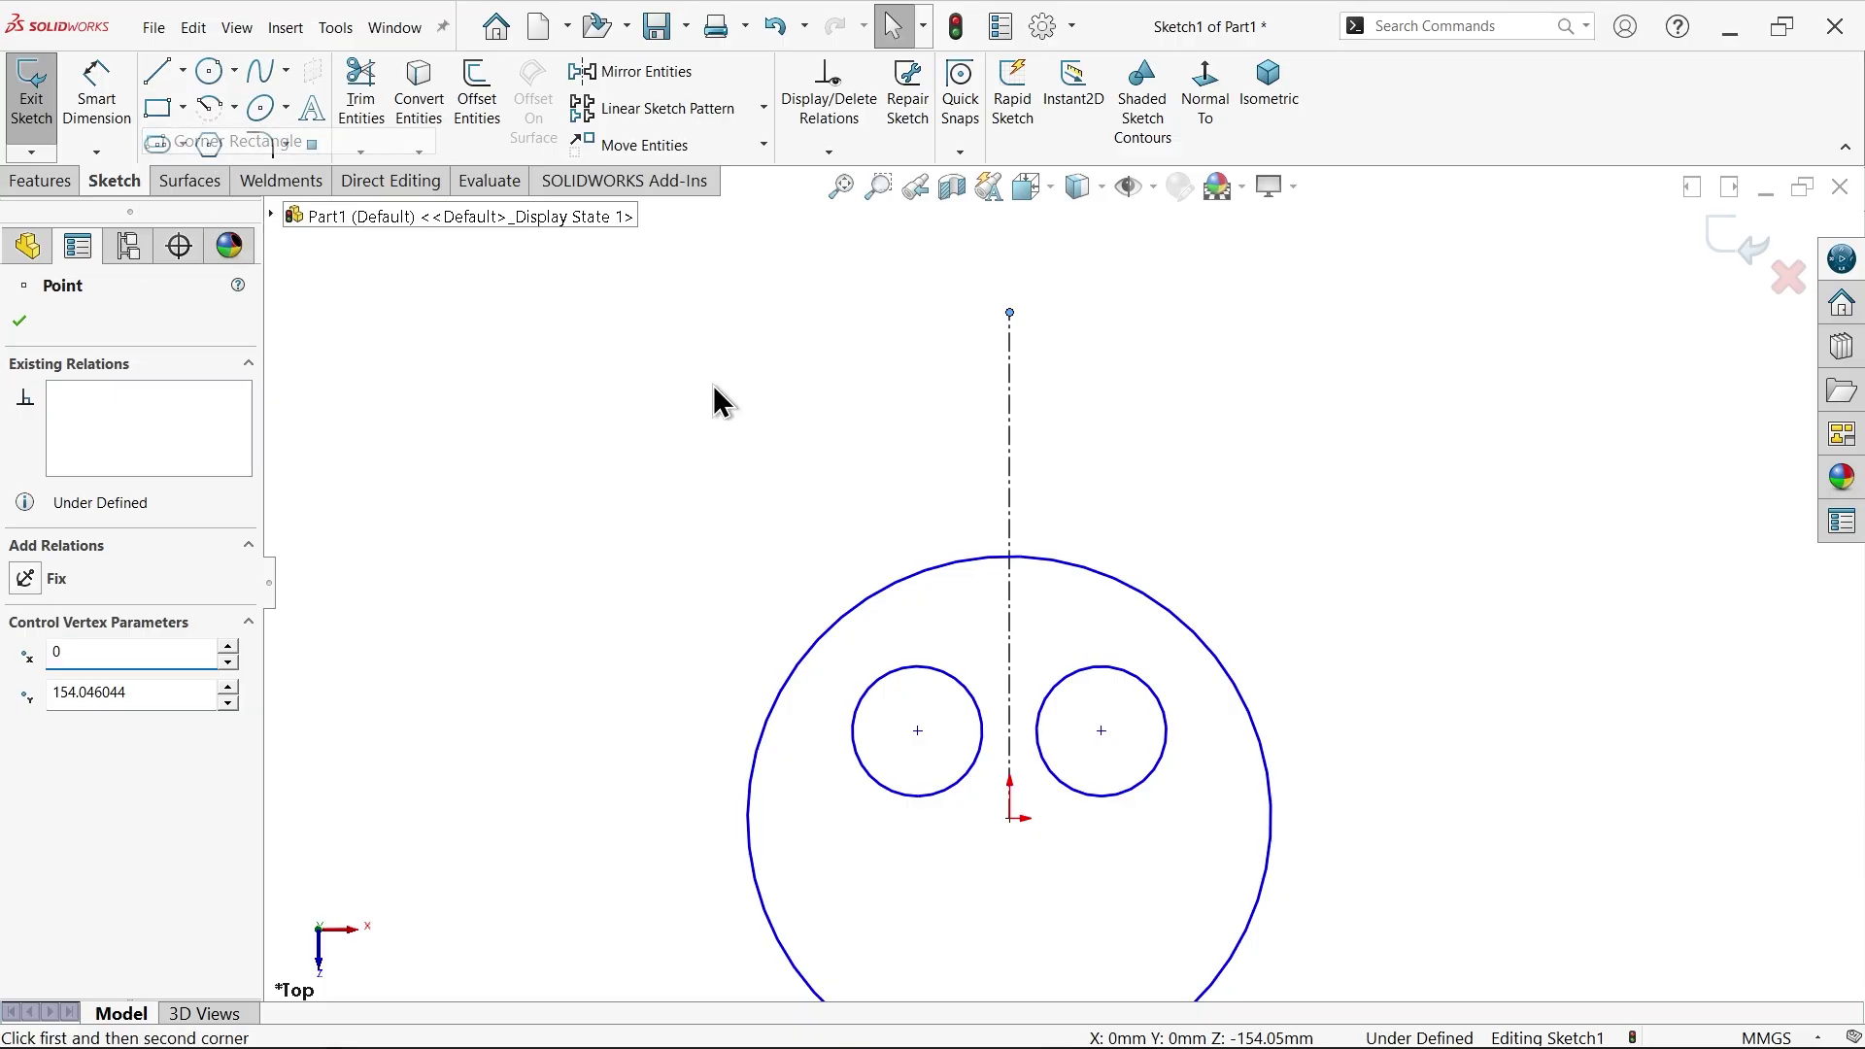
click(982, 342)
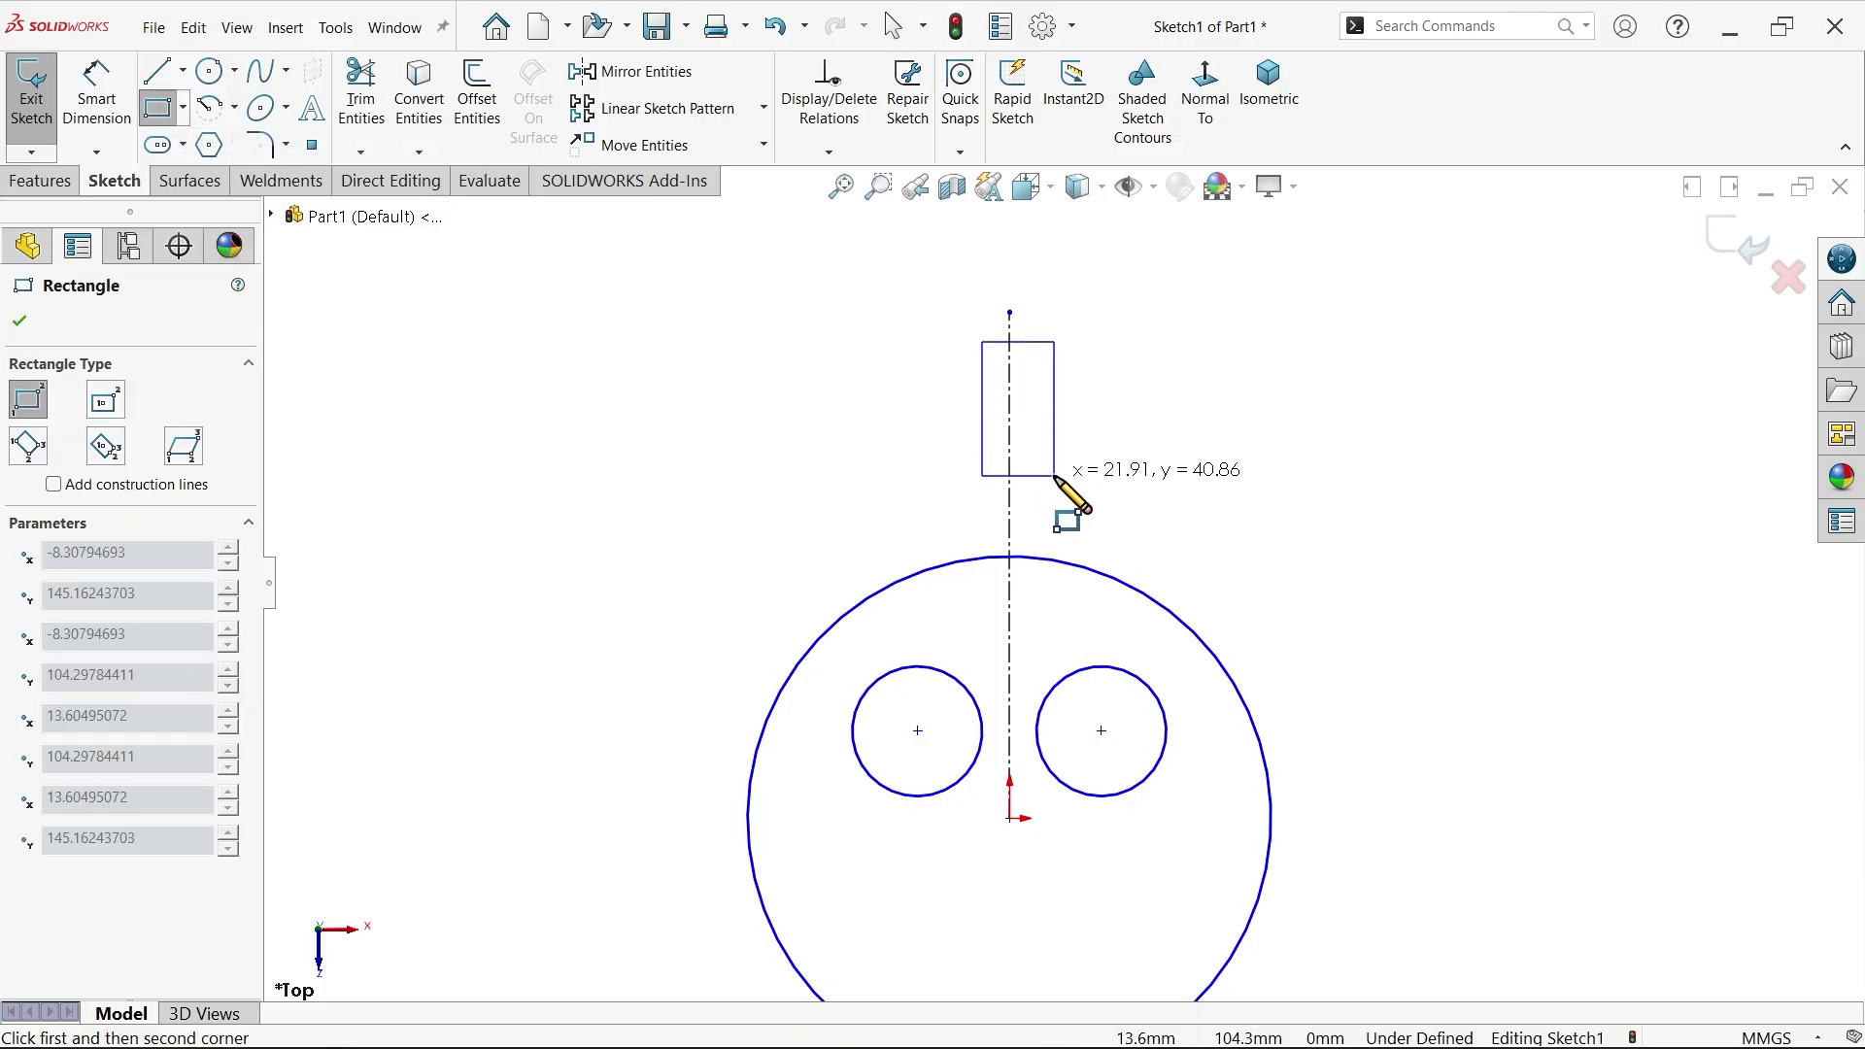
click(1047, 493)
right_click(1175, 386)
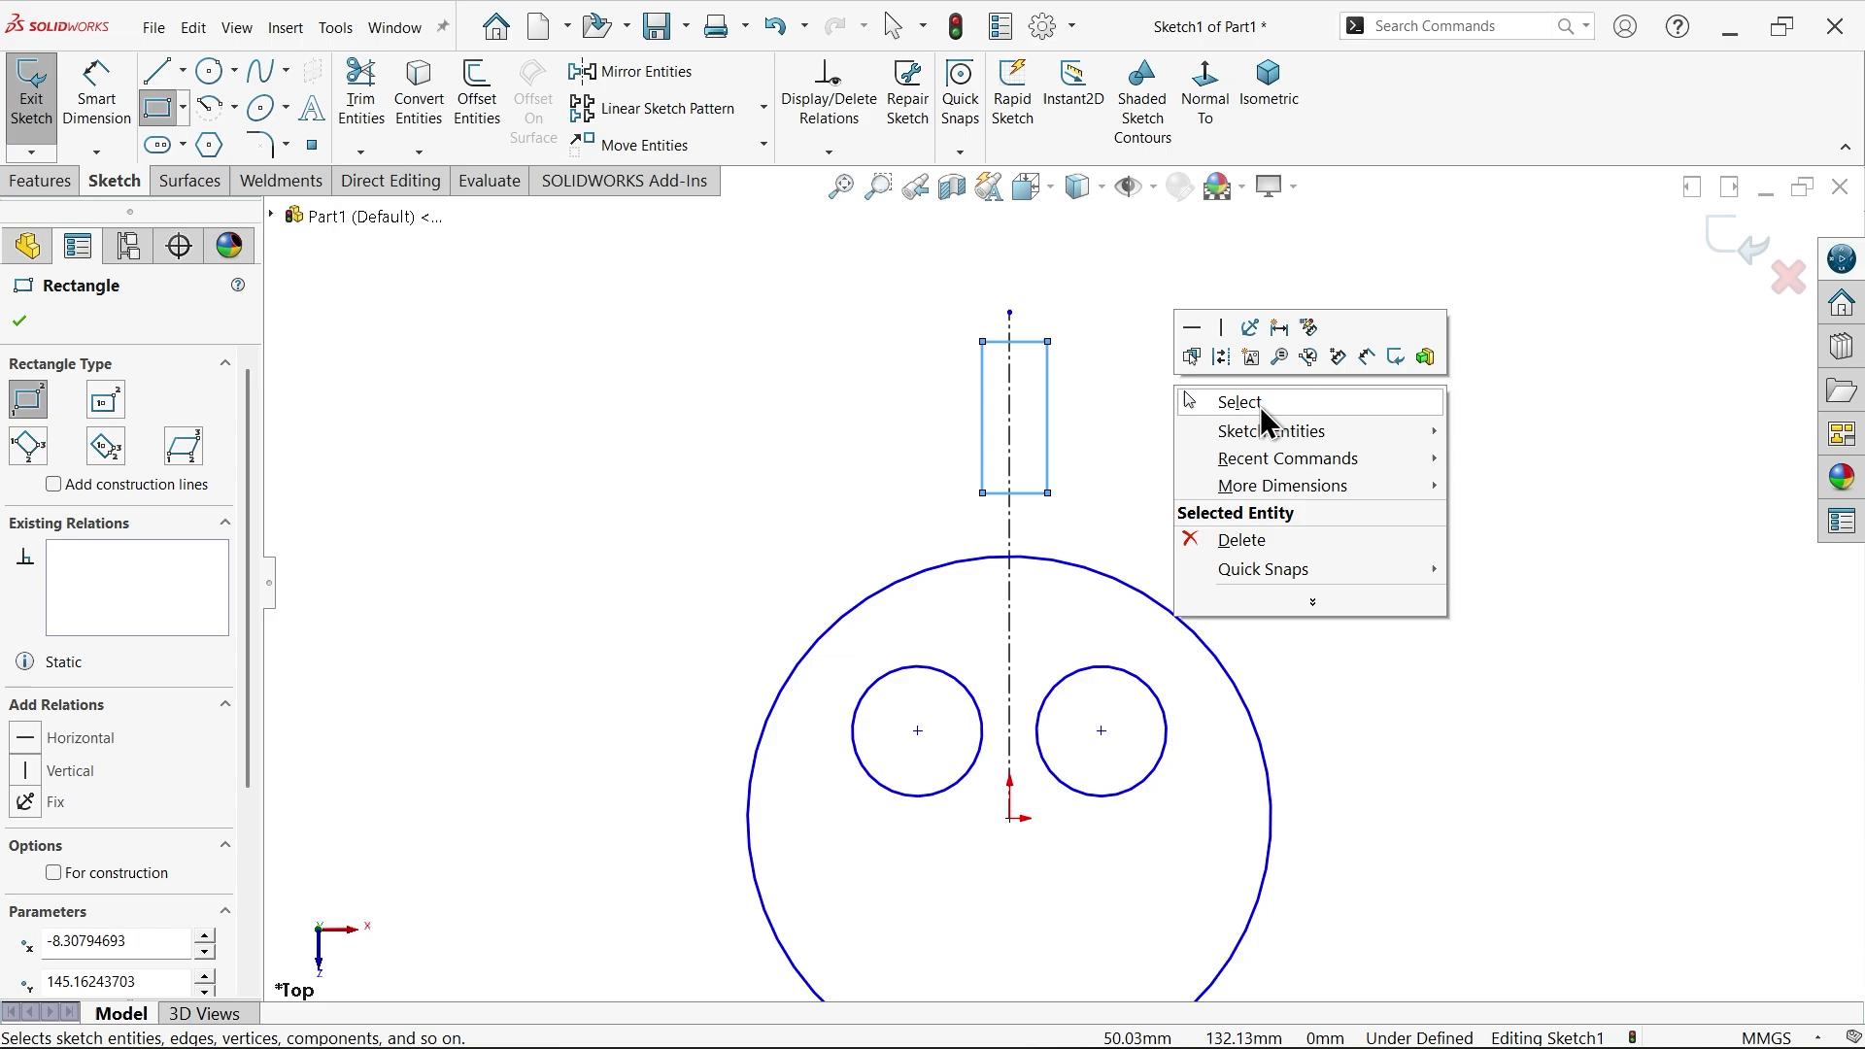
click(1260, 410)
scroll(999, 427, down, 5)
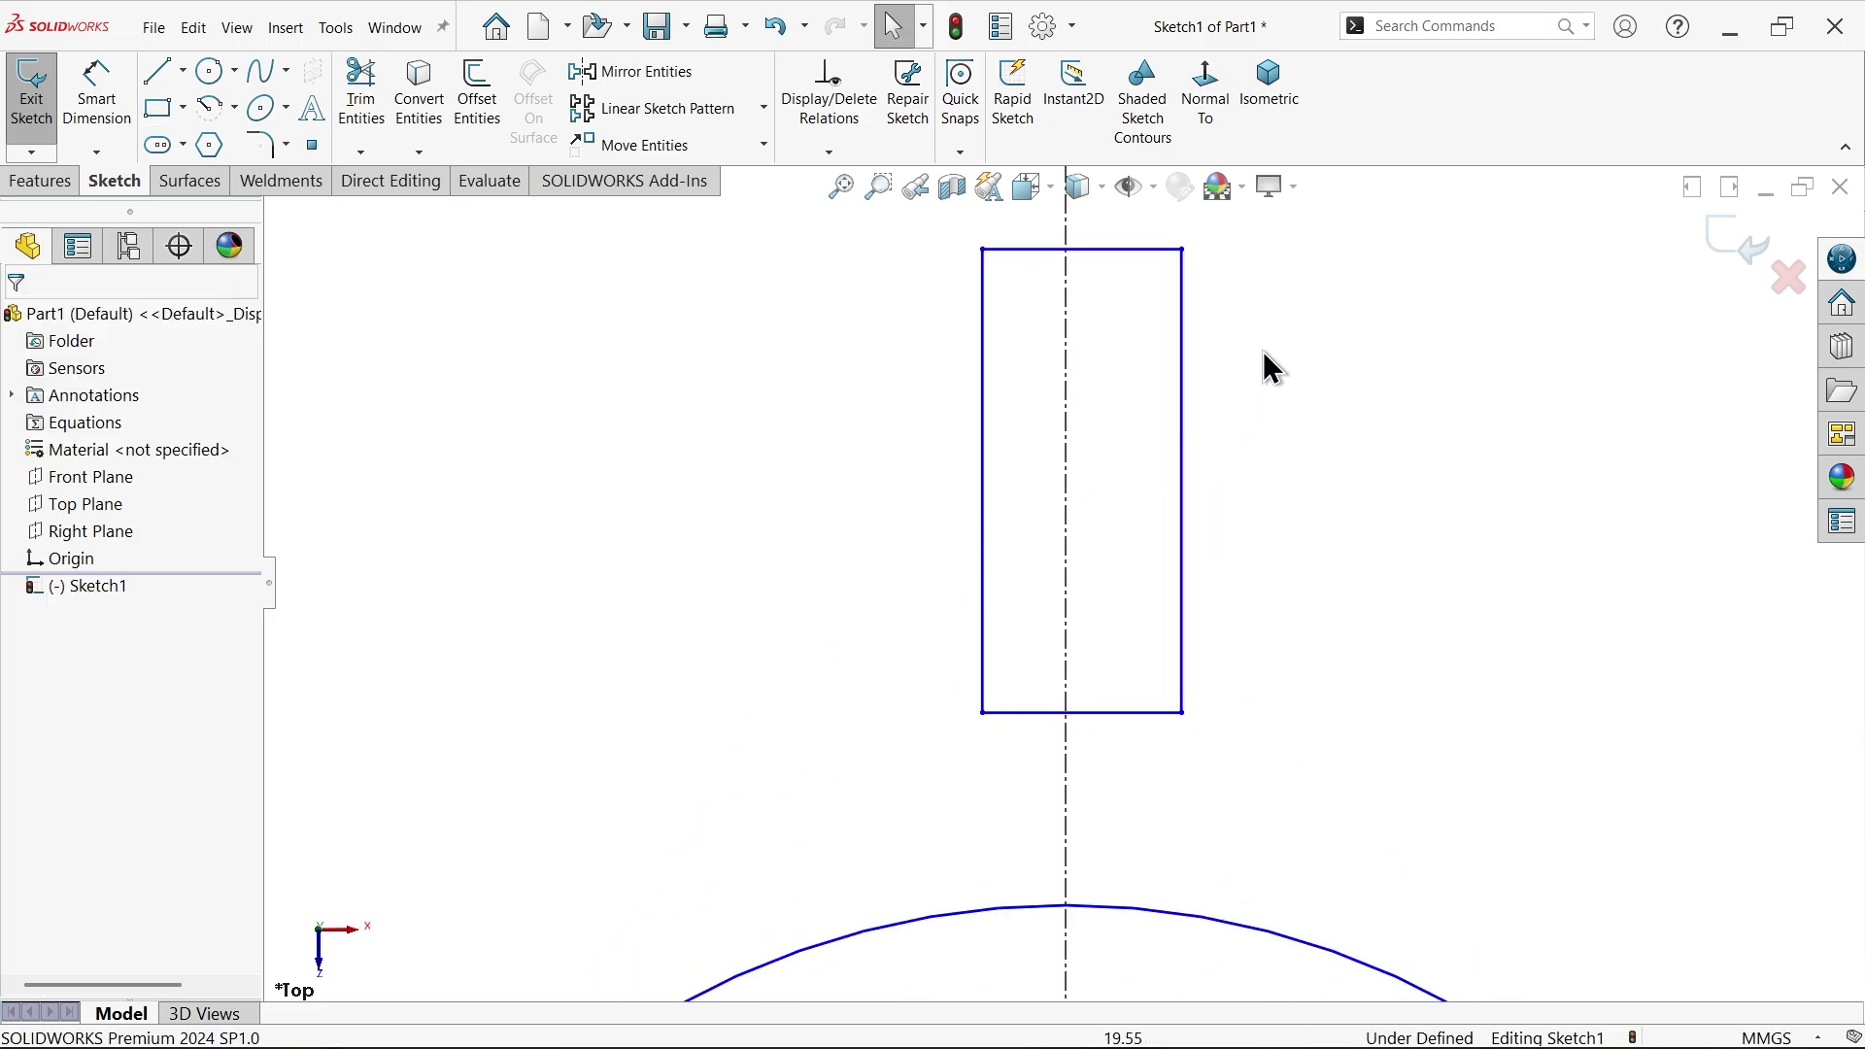
drag(1265, 330, 902, 507)
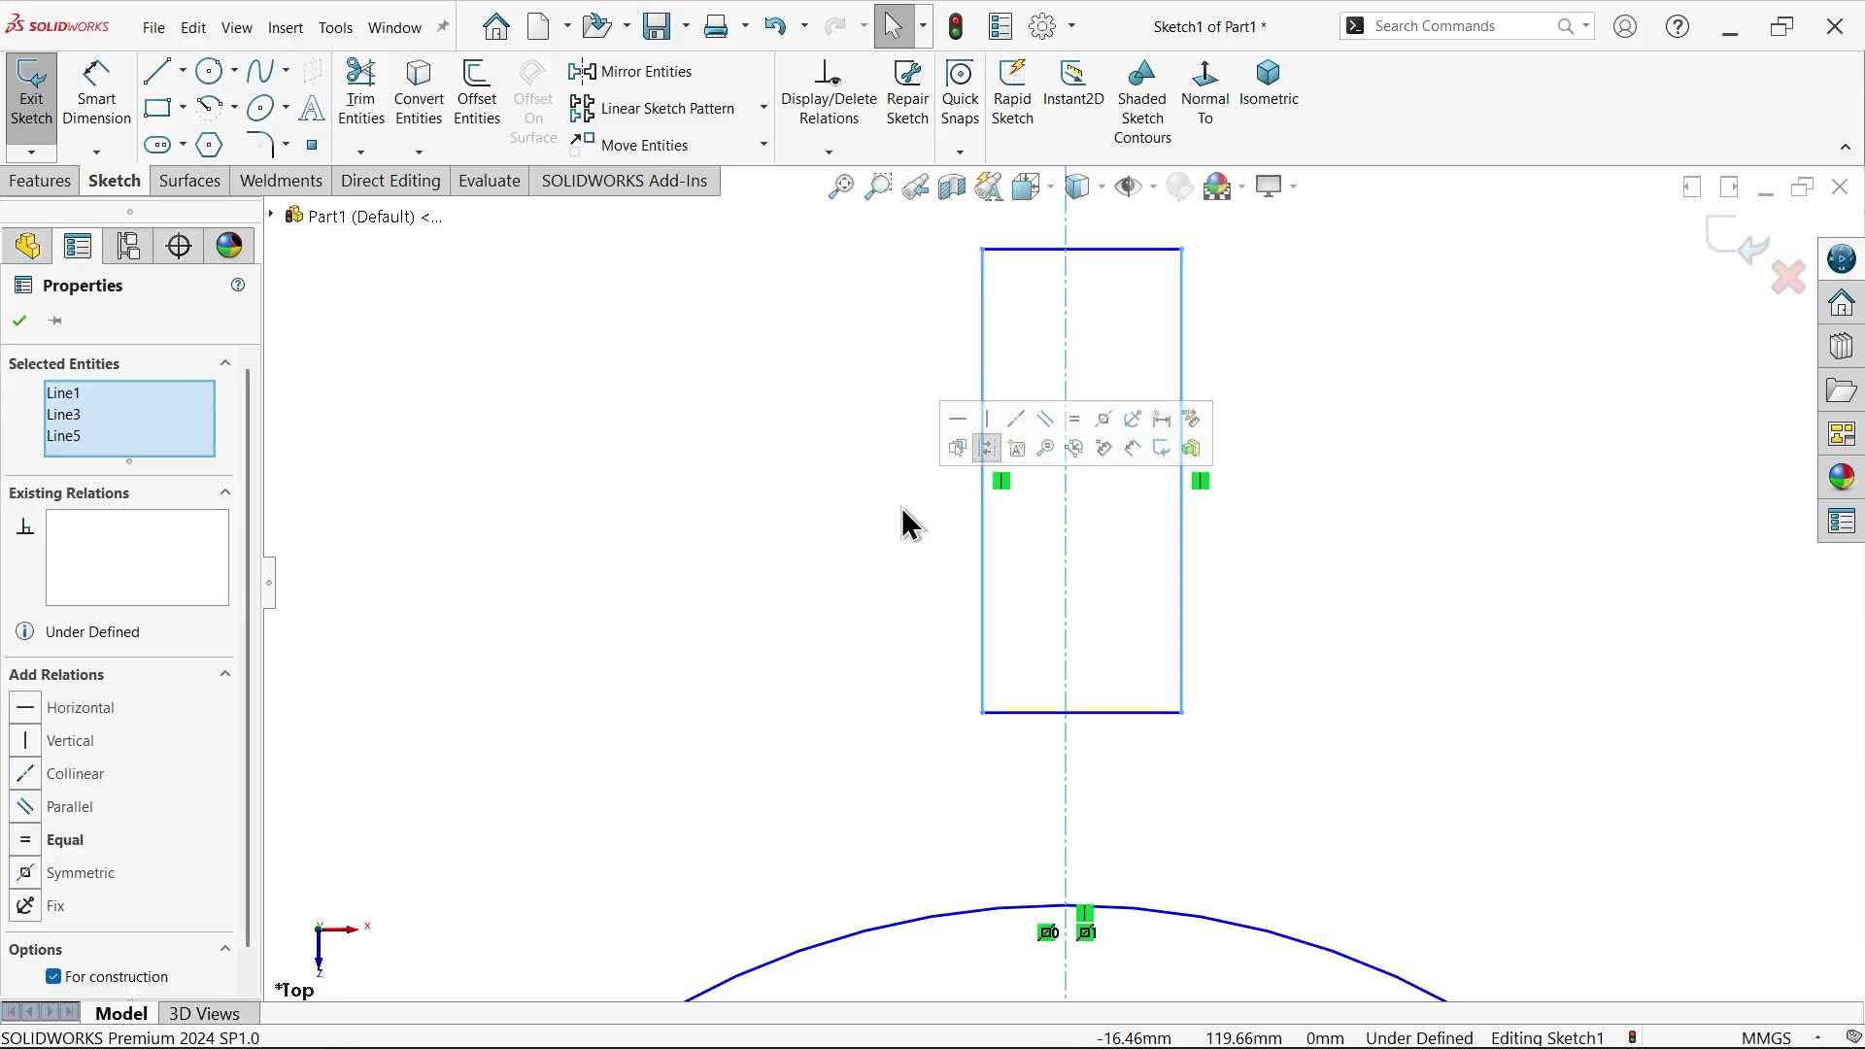
click(1114, 437)
click(803, 435)
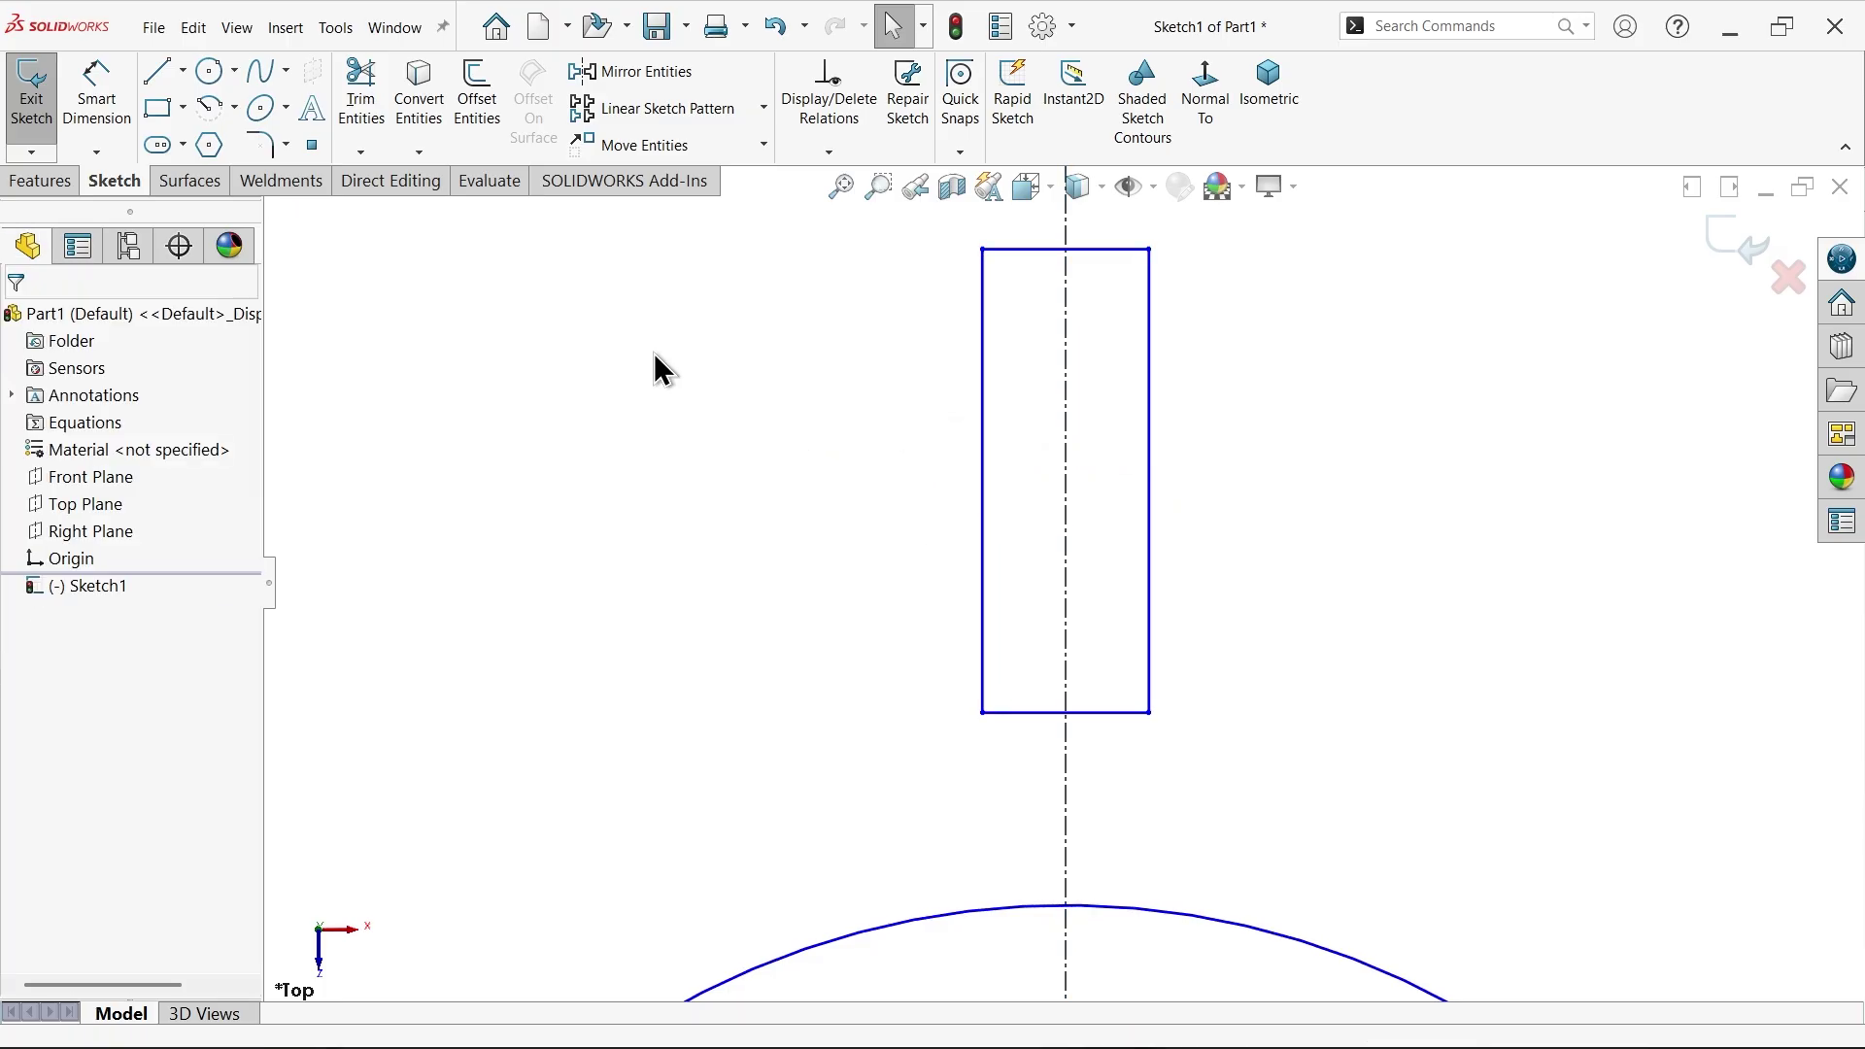
click(127, 120)
- Dimension the large circle Ø72 and the right small circle Ø20
scroll(835, 418, up, 3)
scroll(965, 508, up, 2)
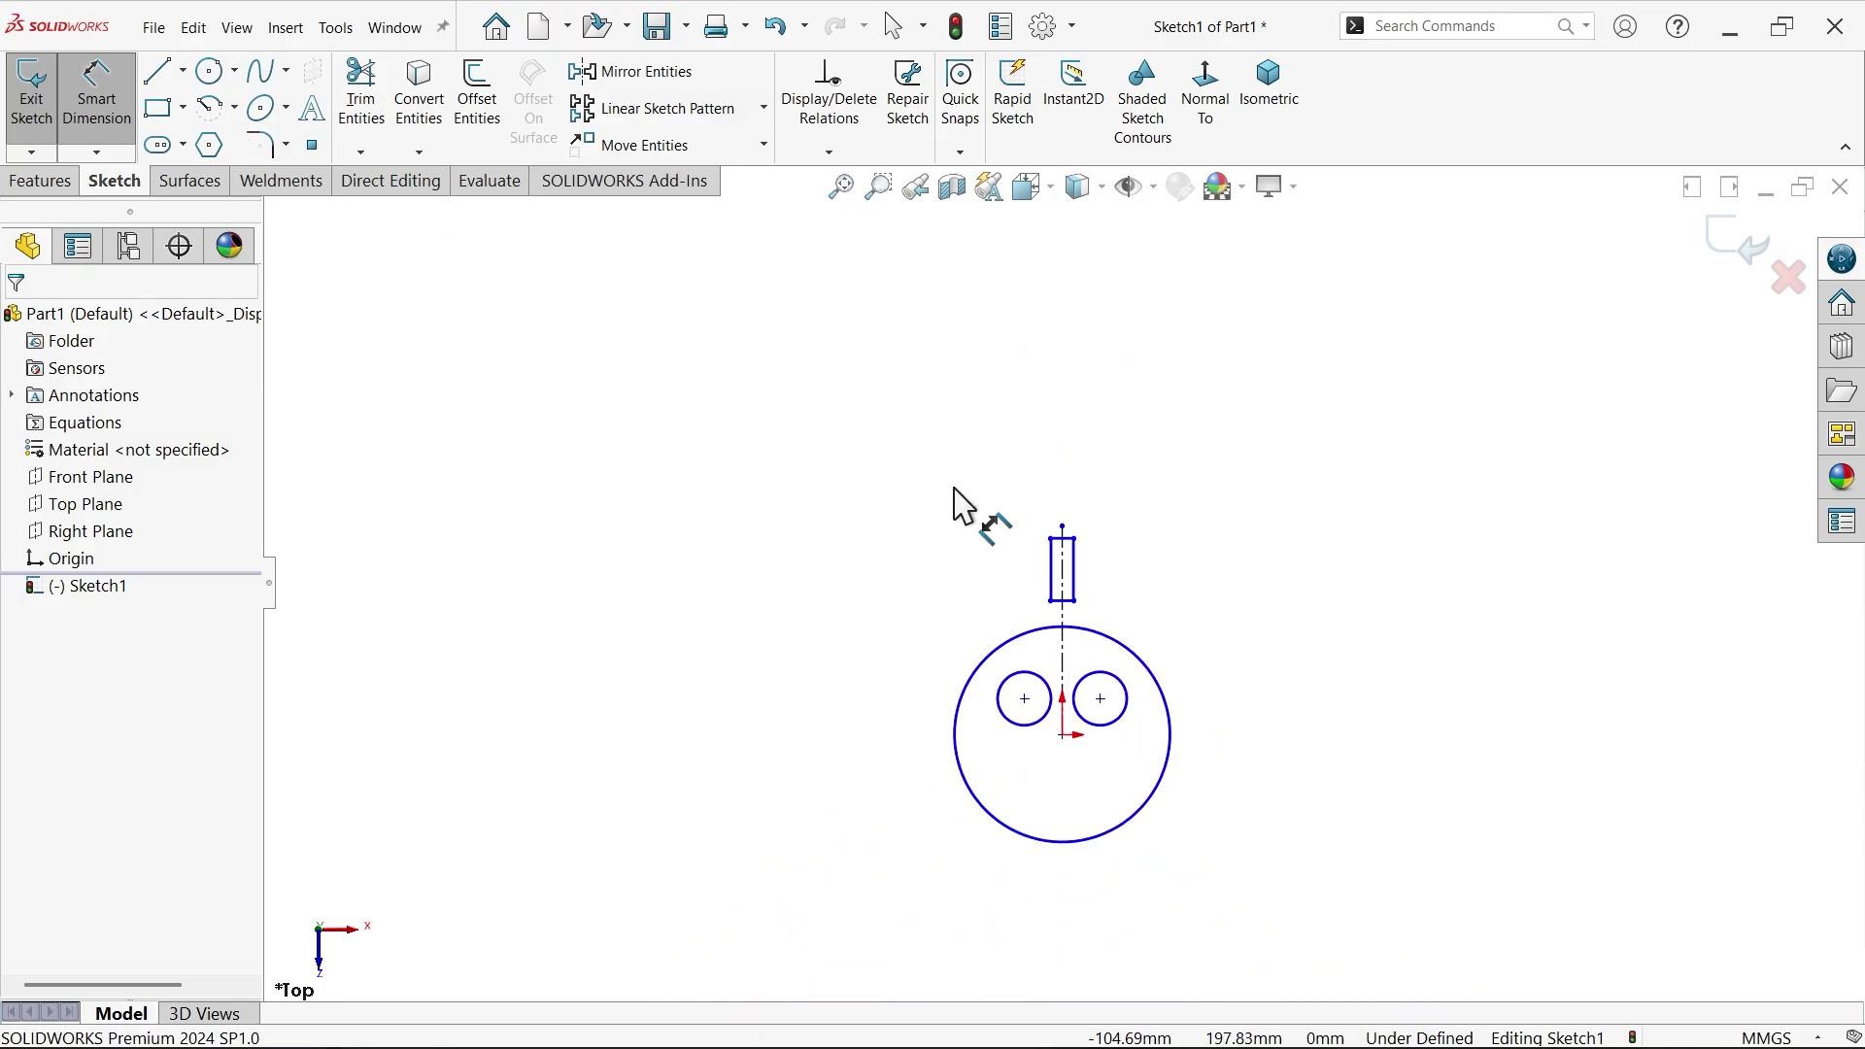
scroll(1098, 719, down, 2)
scroll(1078, 738, down, 2)
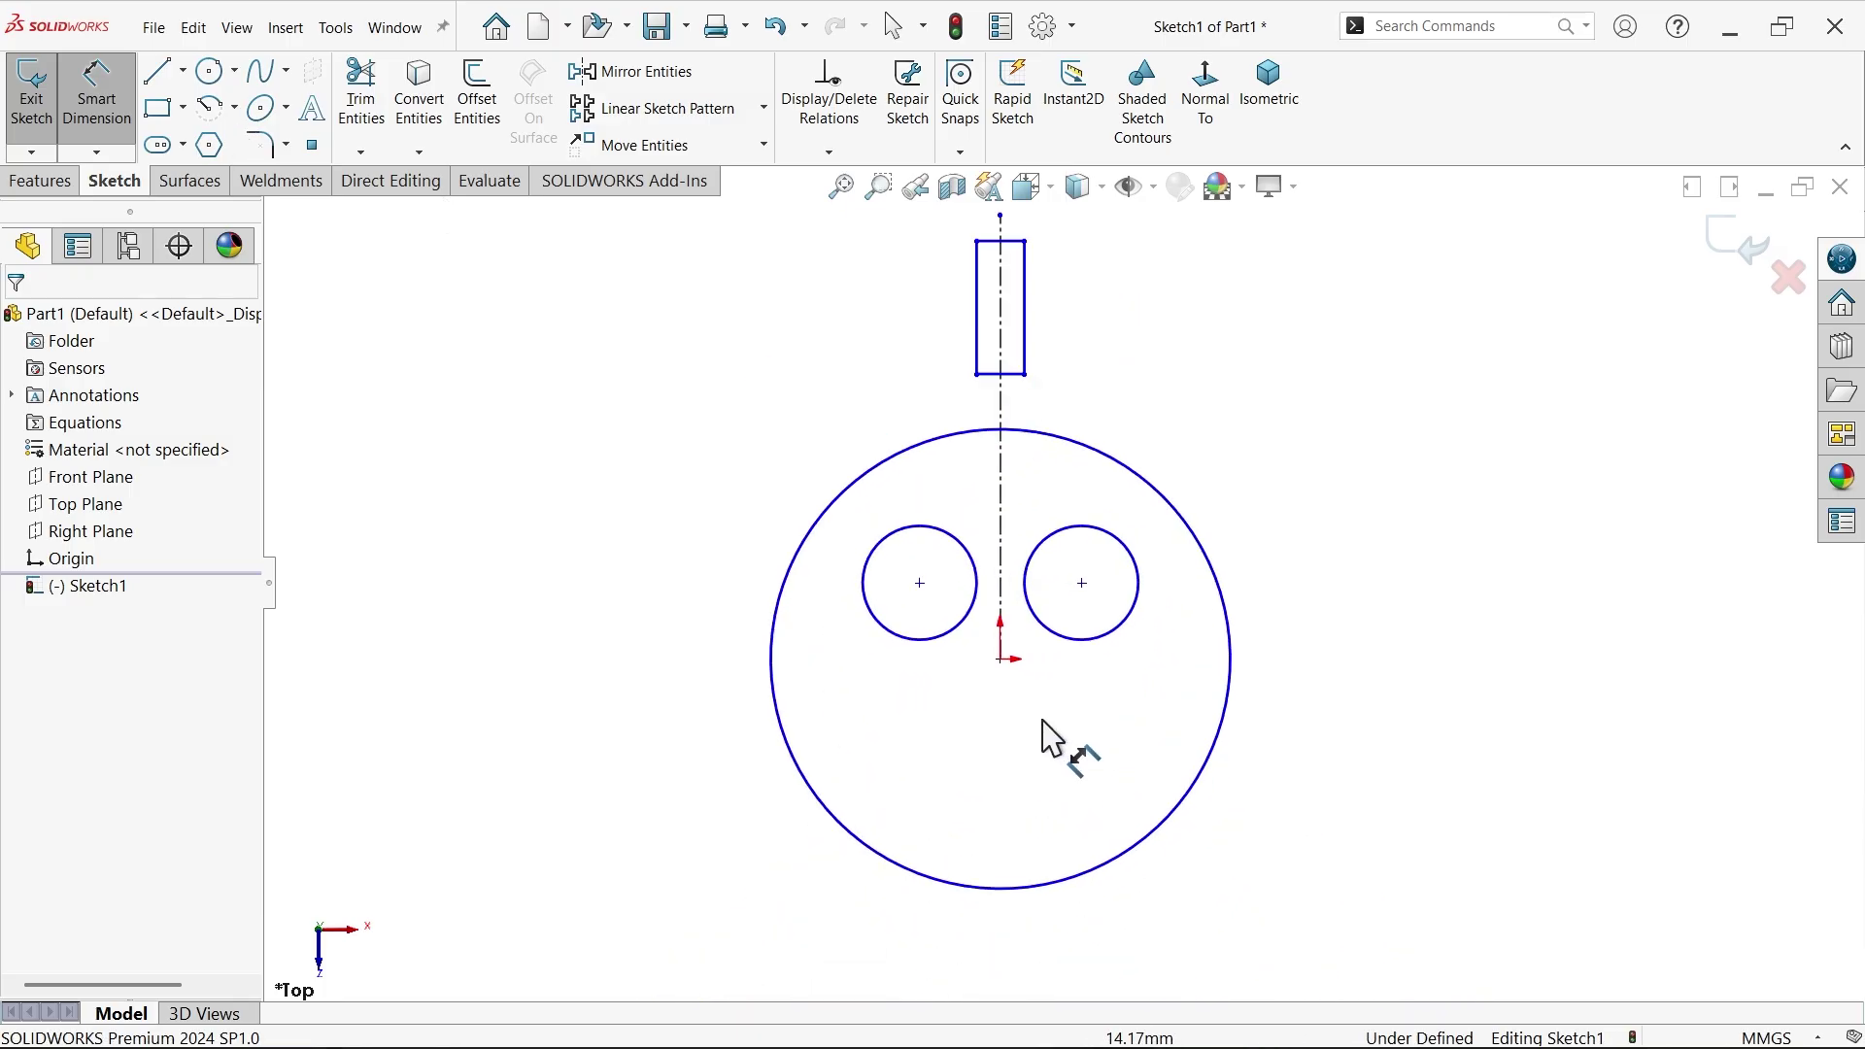
click(1010, 889)
click(990, 934)
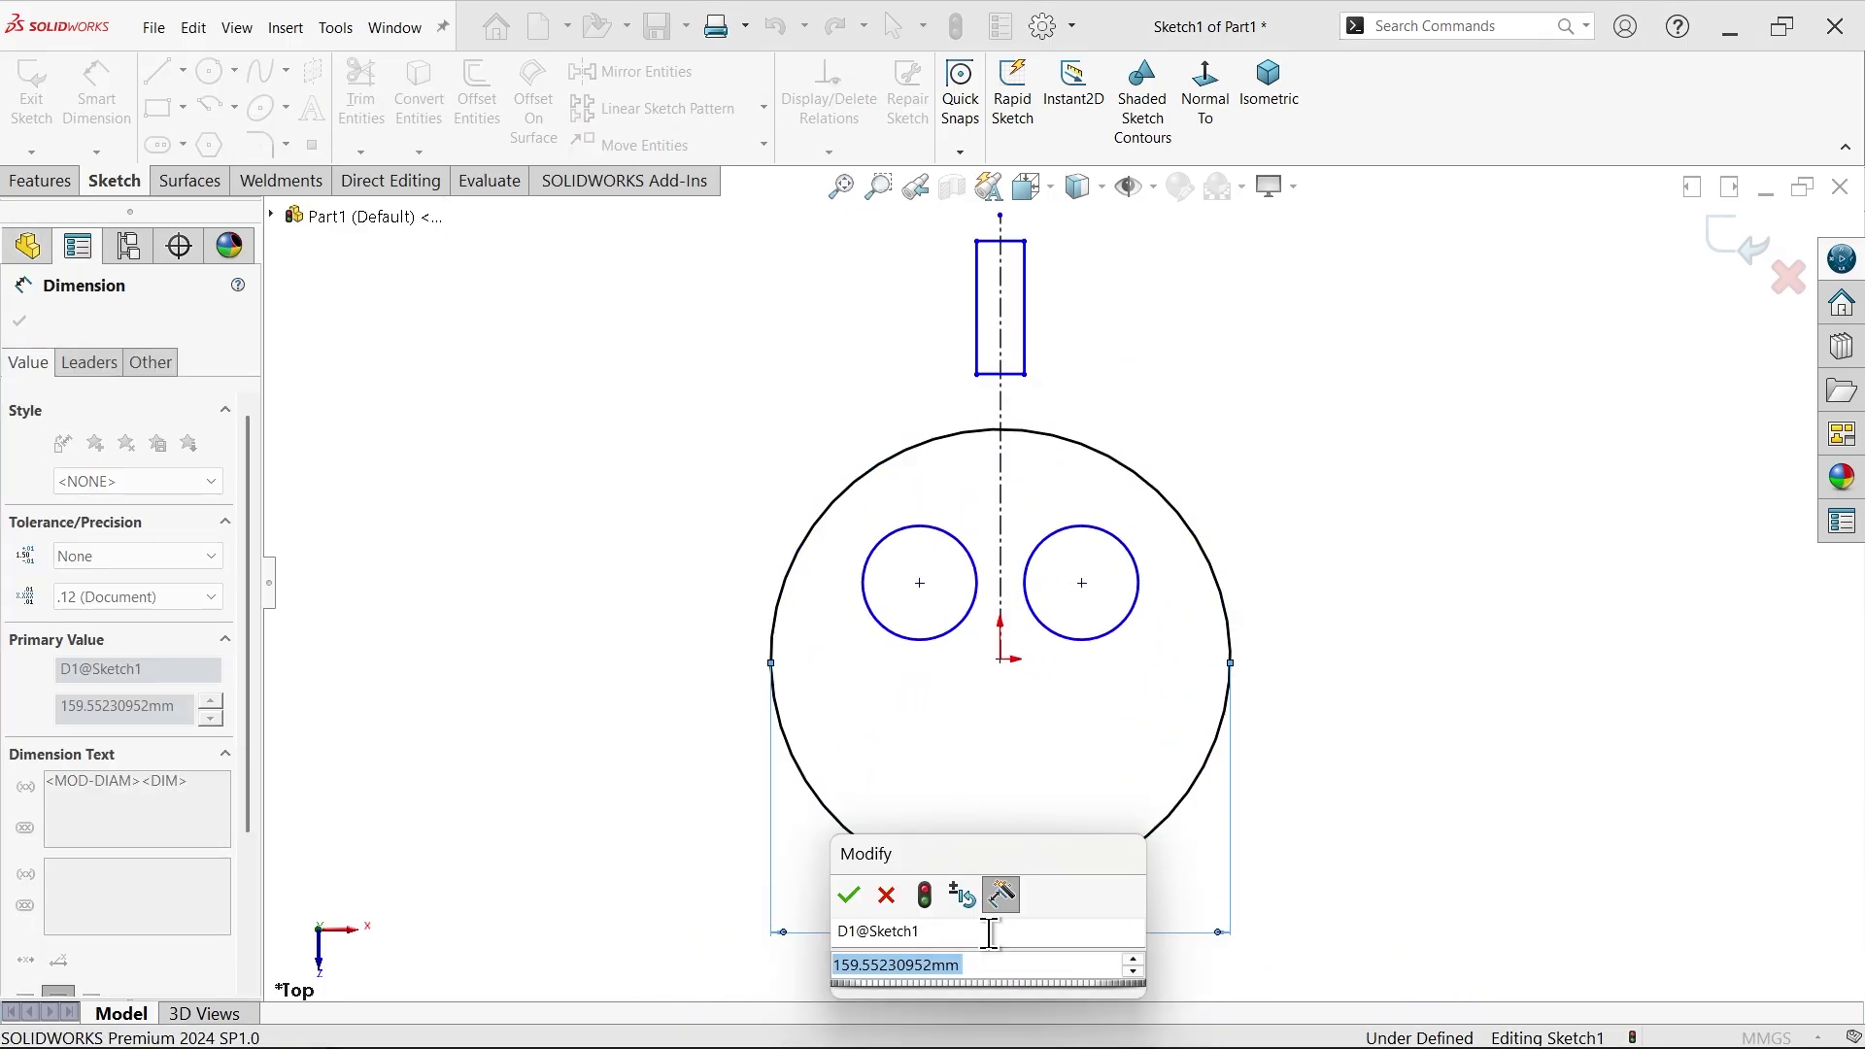
text(72)
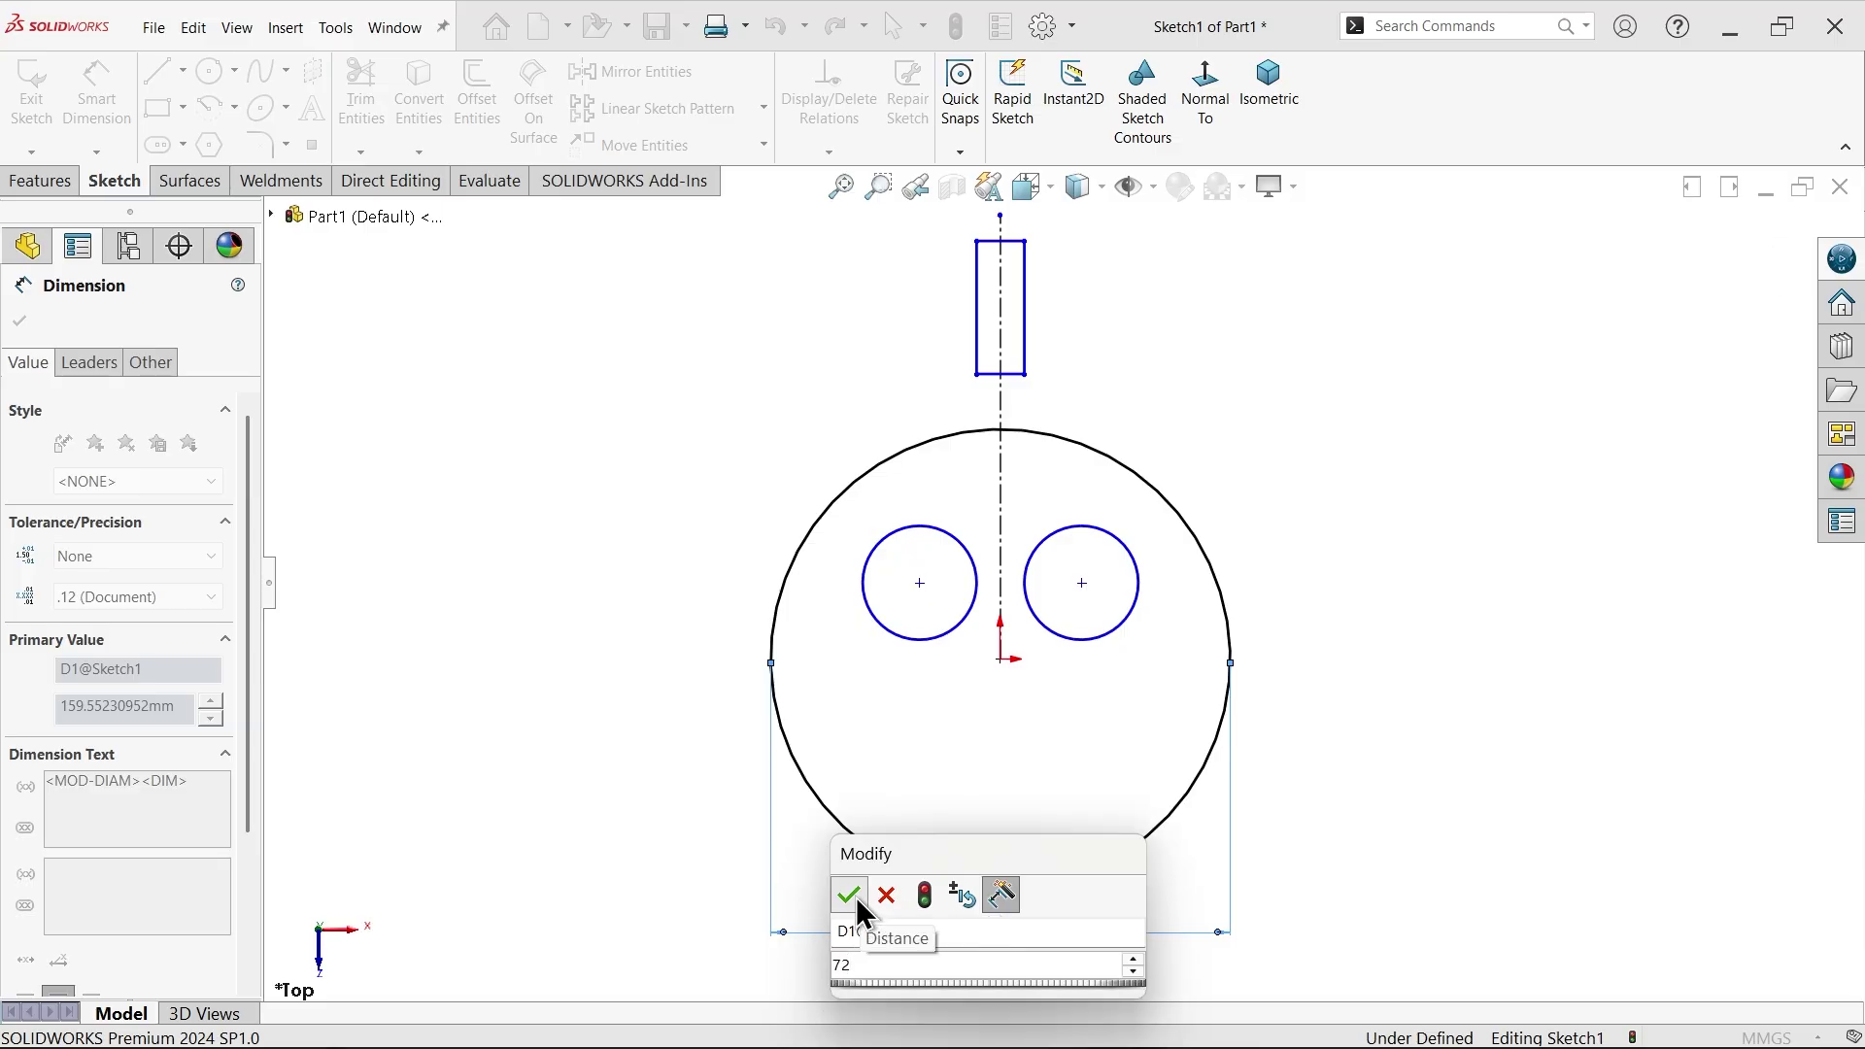
click(849, 895)
scroll(1049, 632, down, 3)
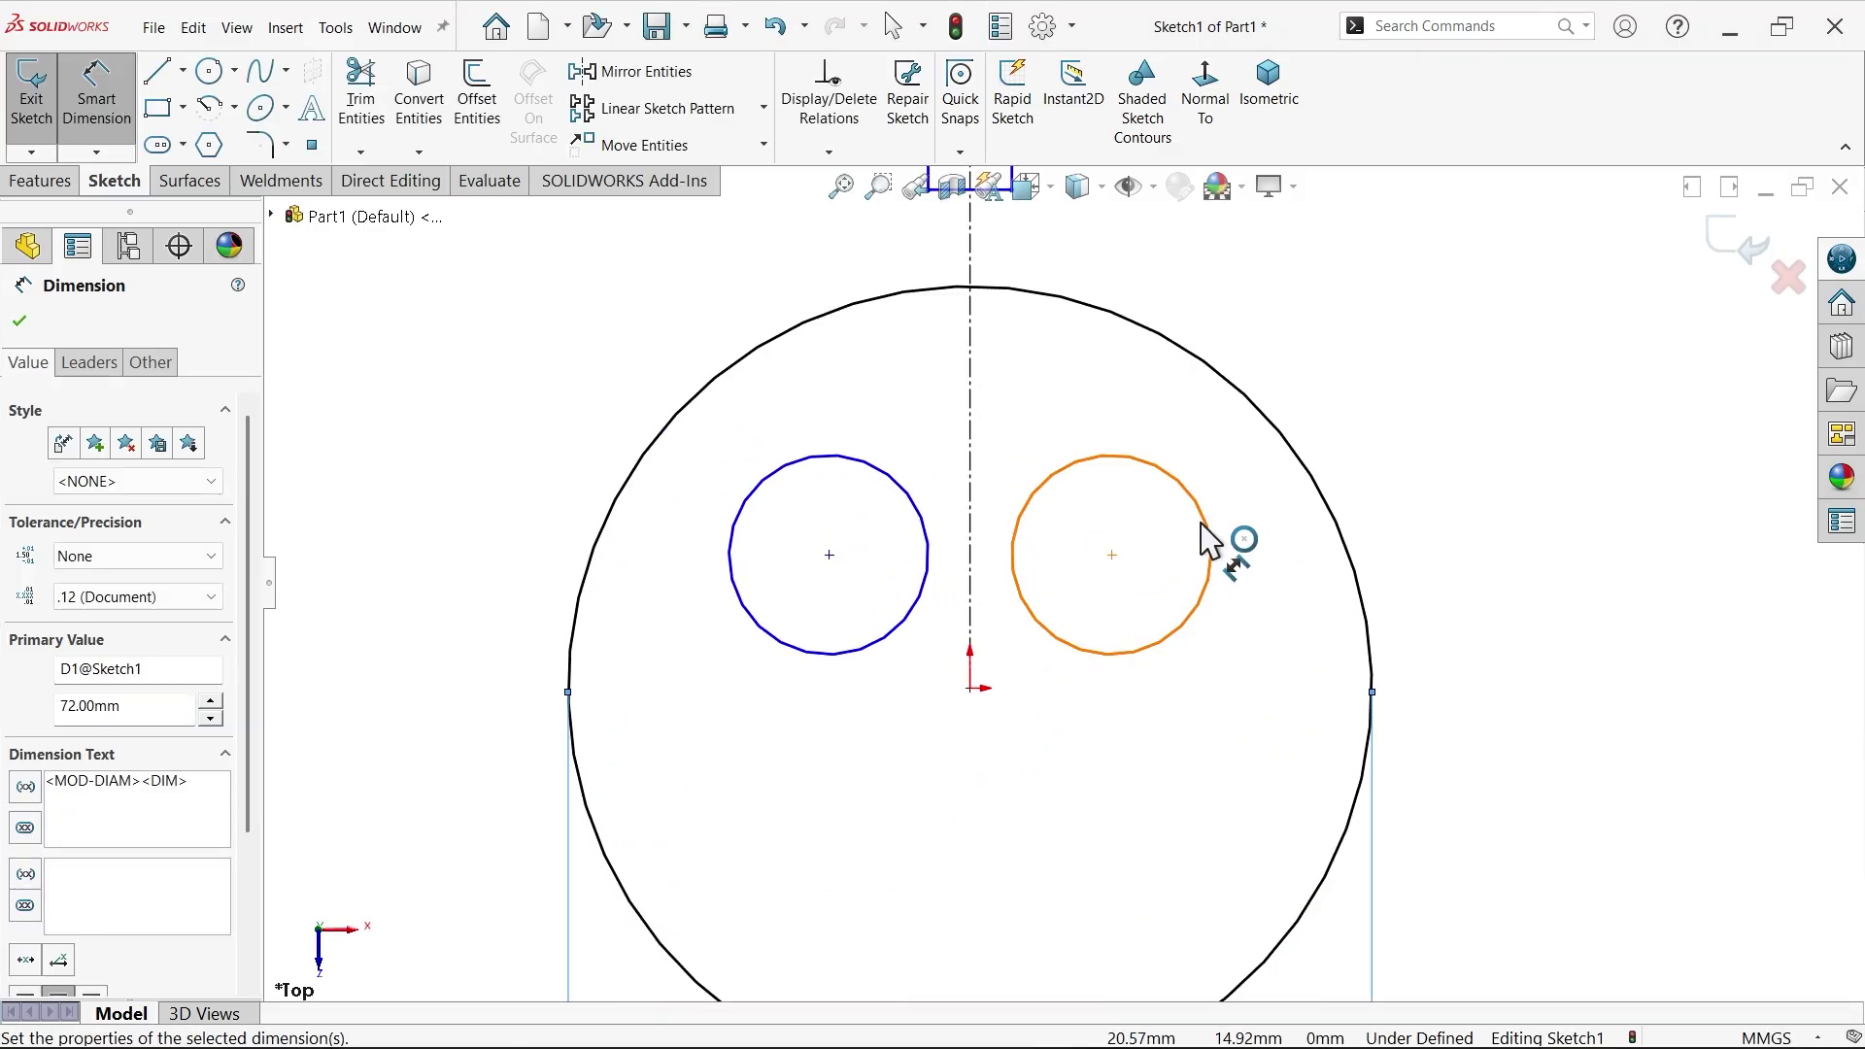
click(1204, 539)
click(1332, 397)
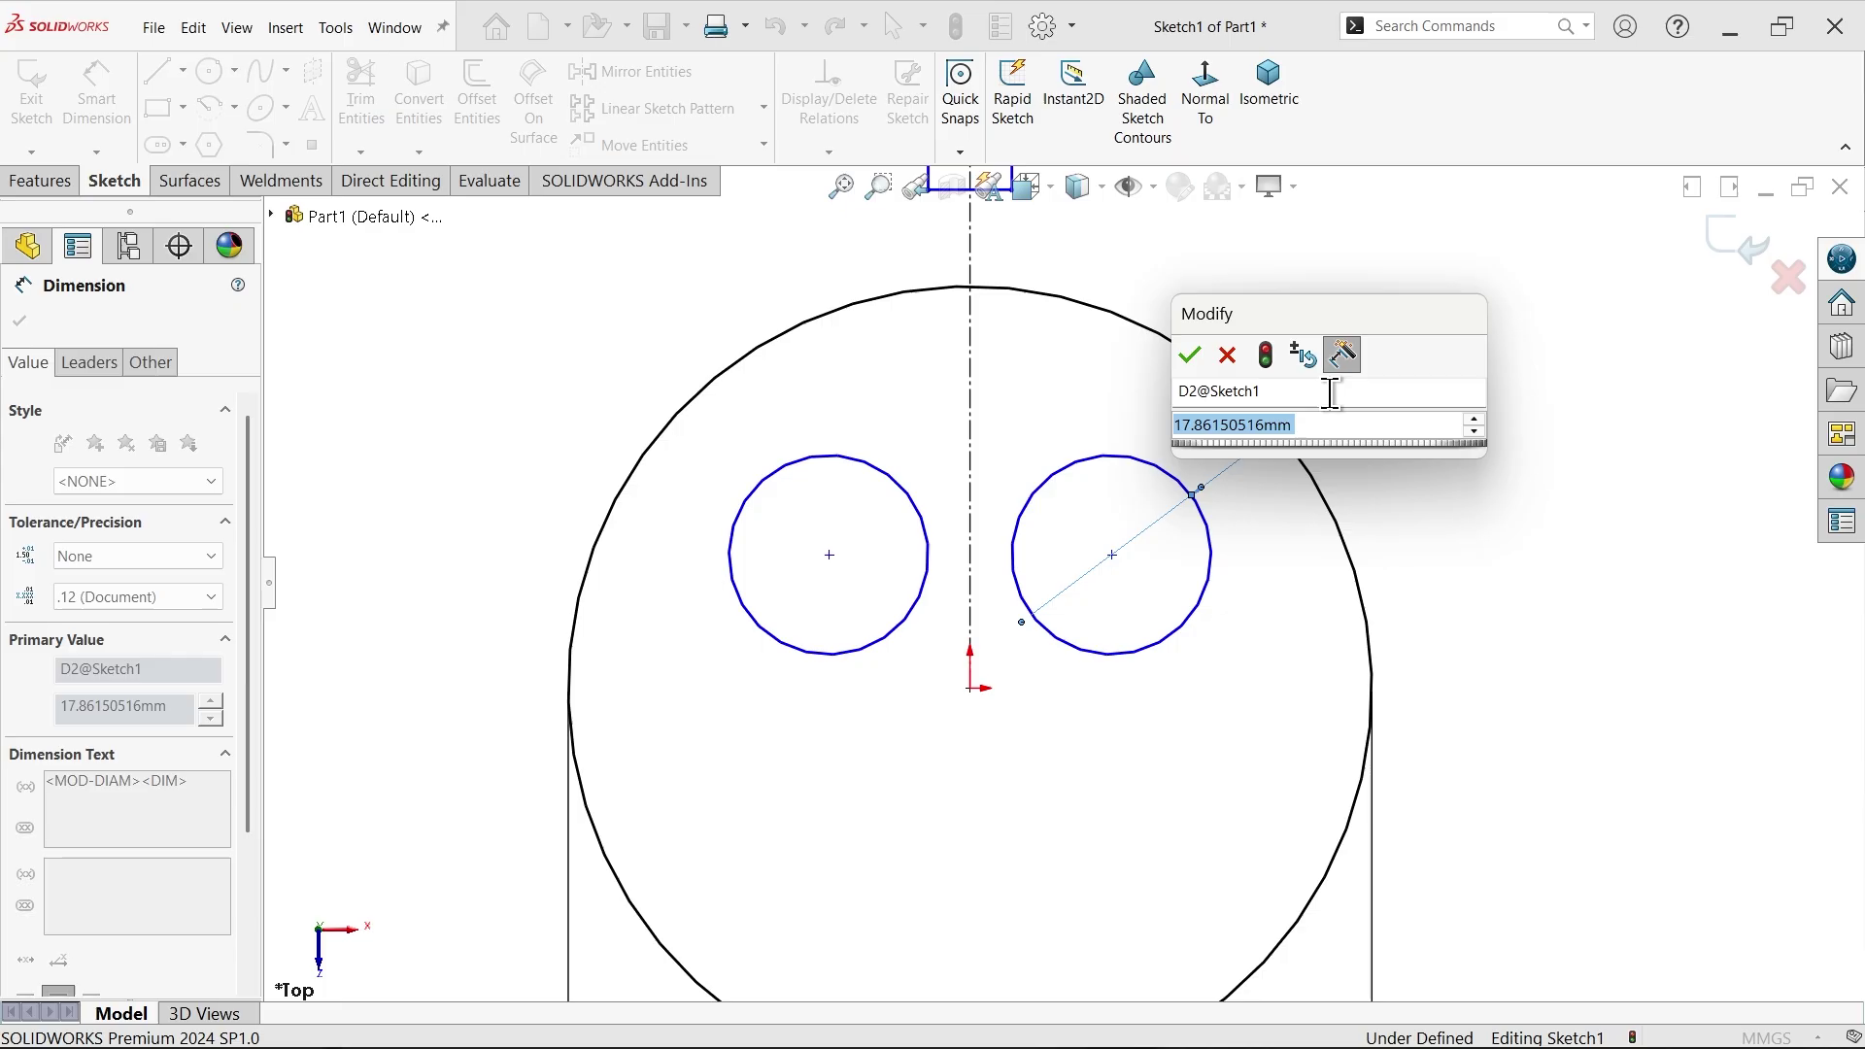
text(20)
key(Return)
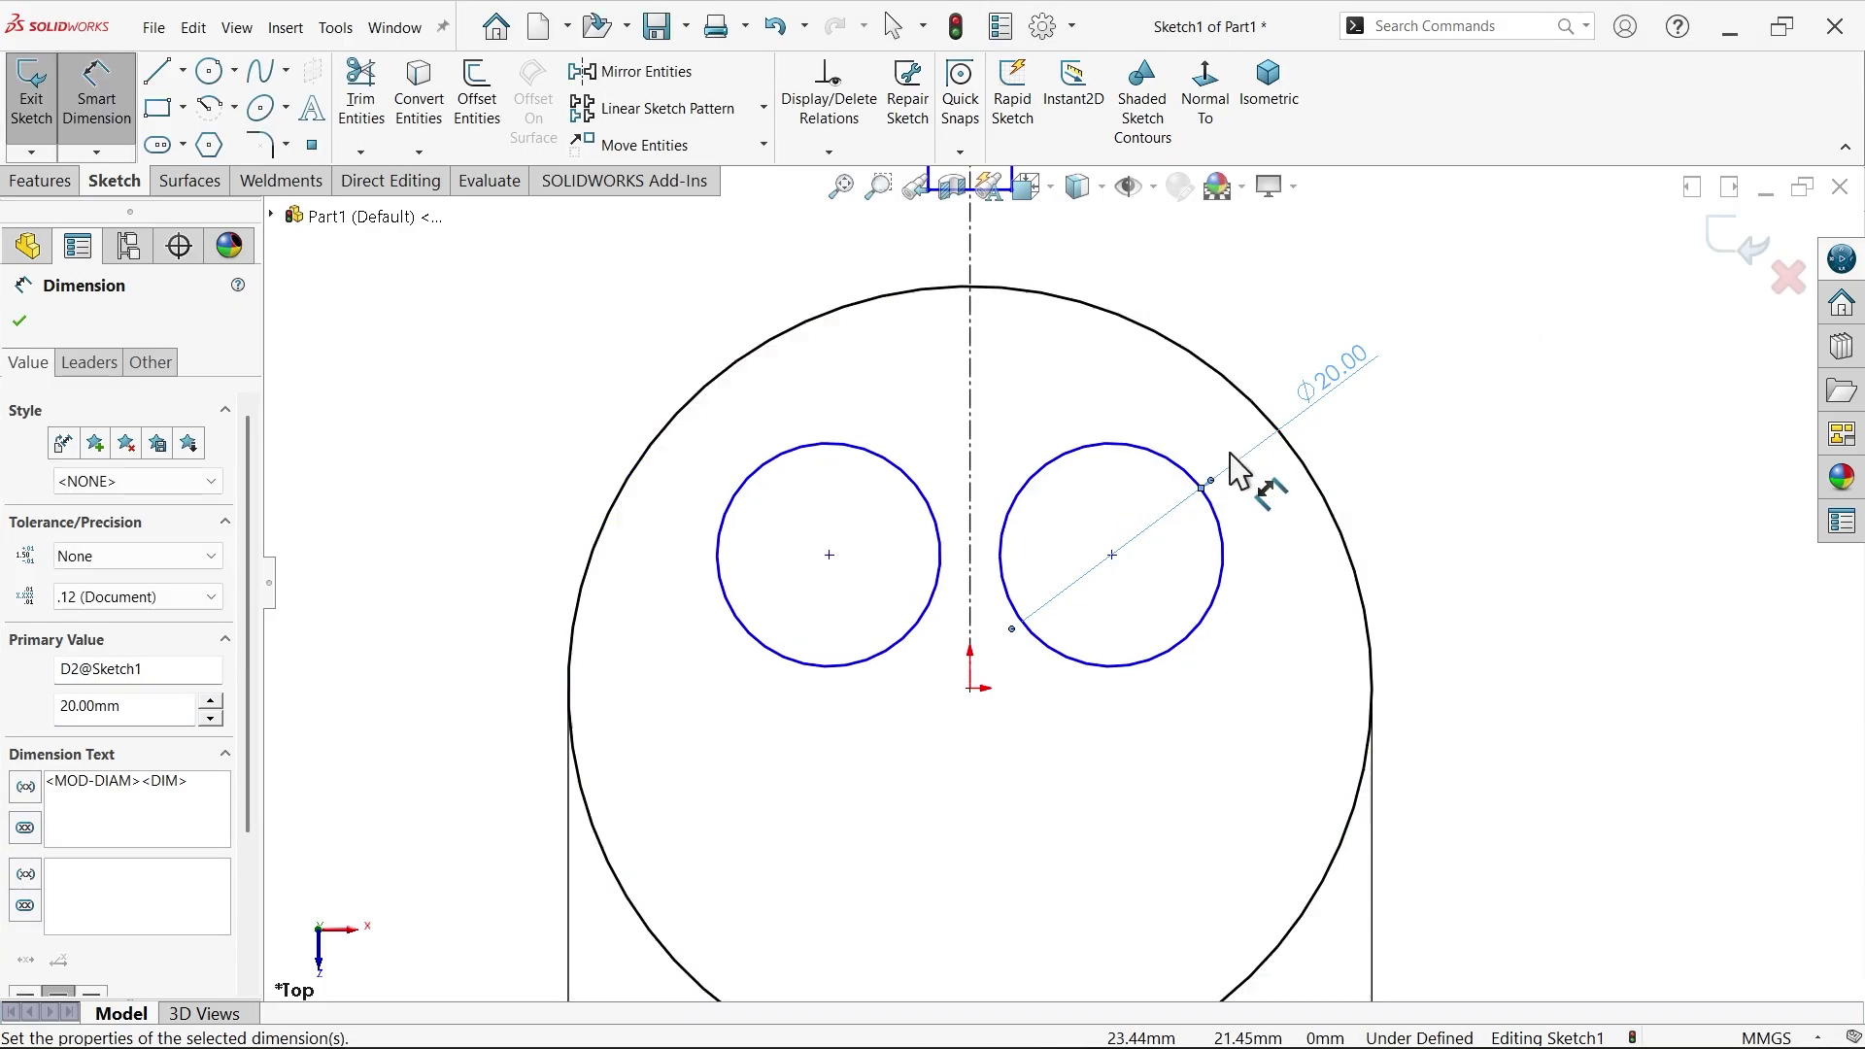
- Place the small circle's centre 18 mm from the centreline and 7 mm above the origin
click(1112, 556)
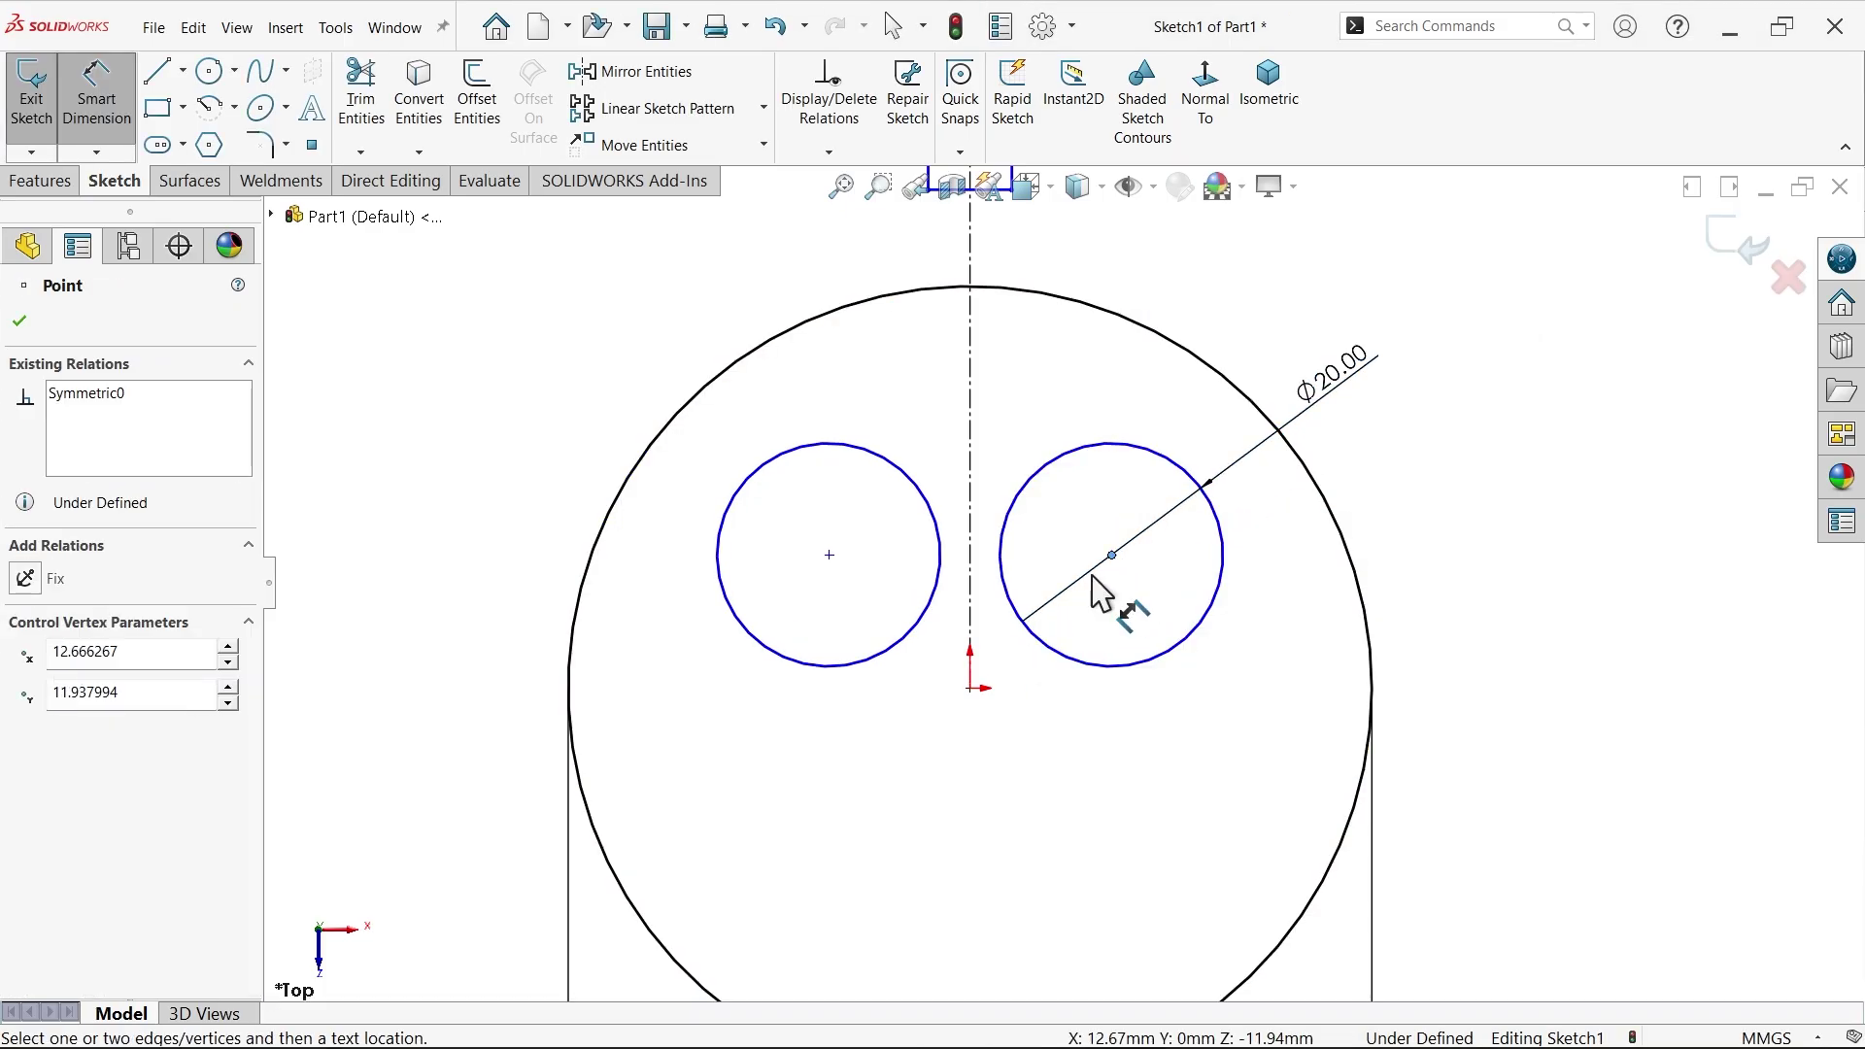
click(971, 588)
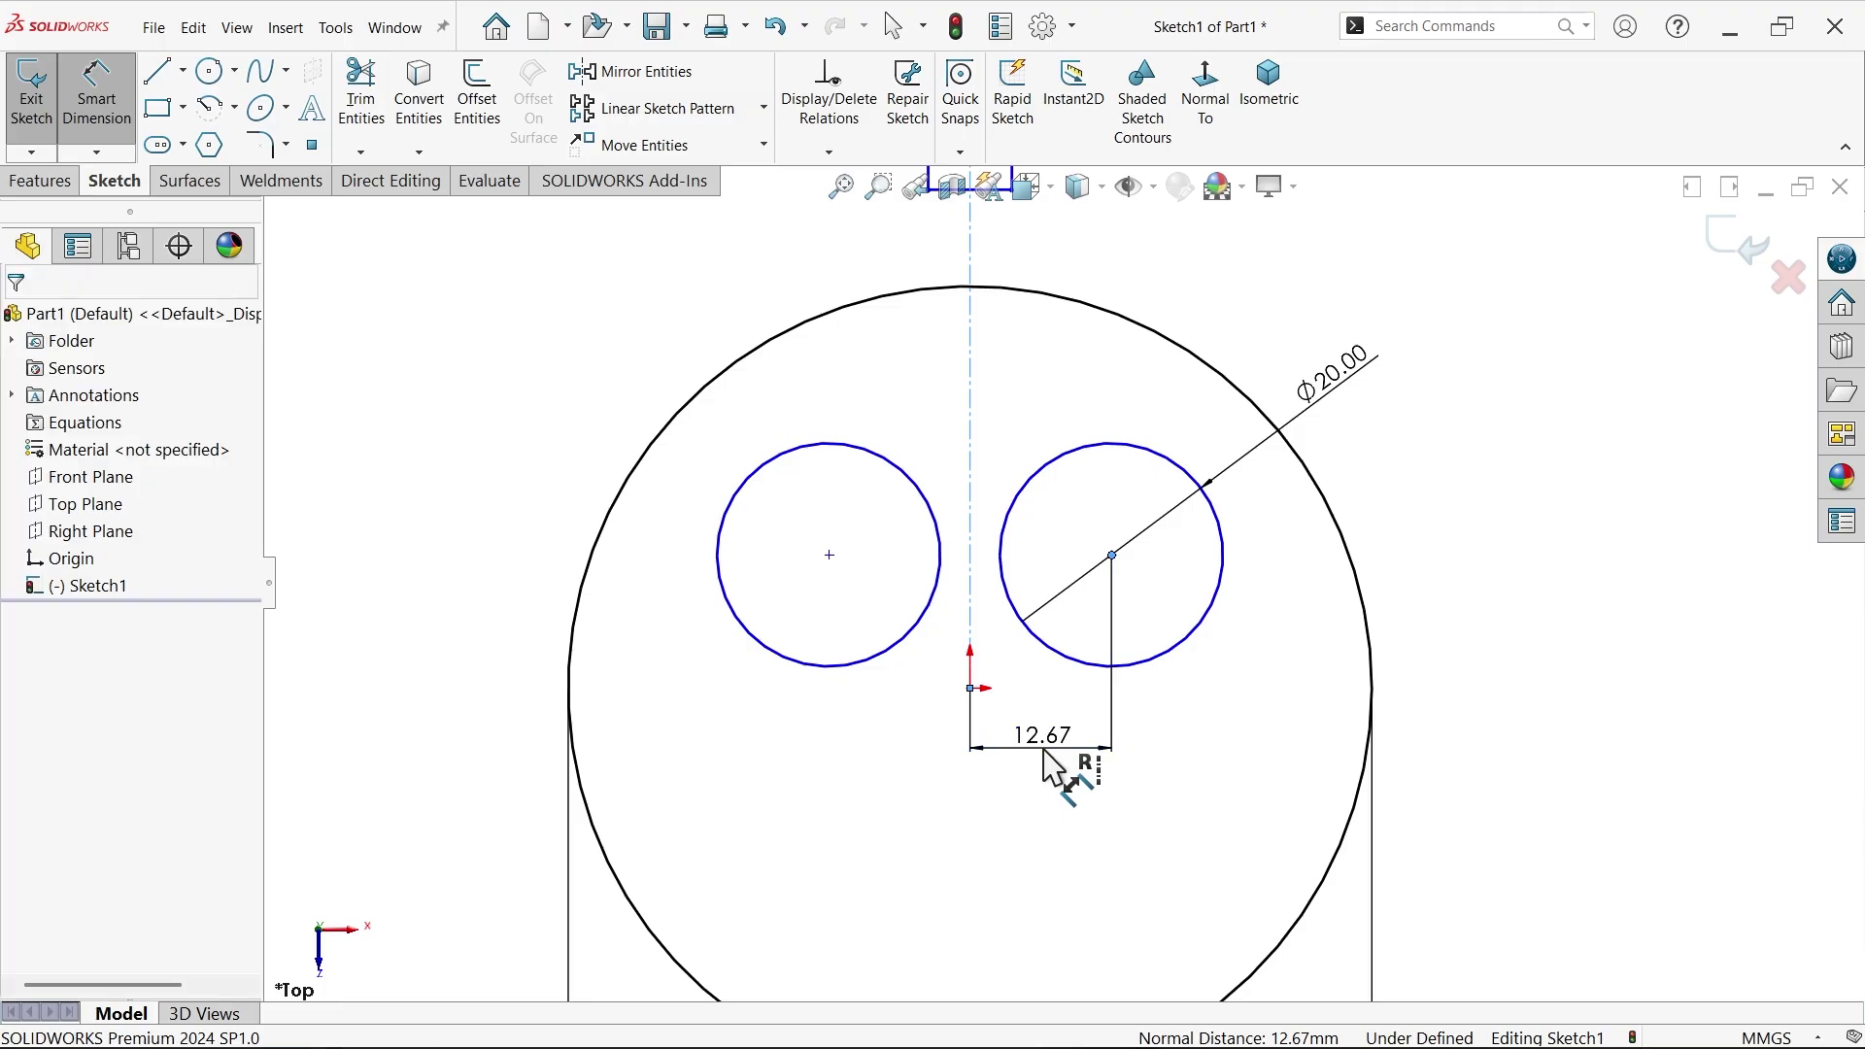
click(1042, 751)
text(18)
key(Return)
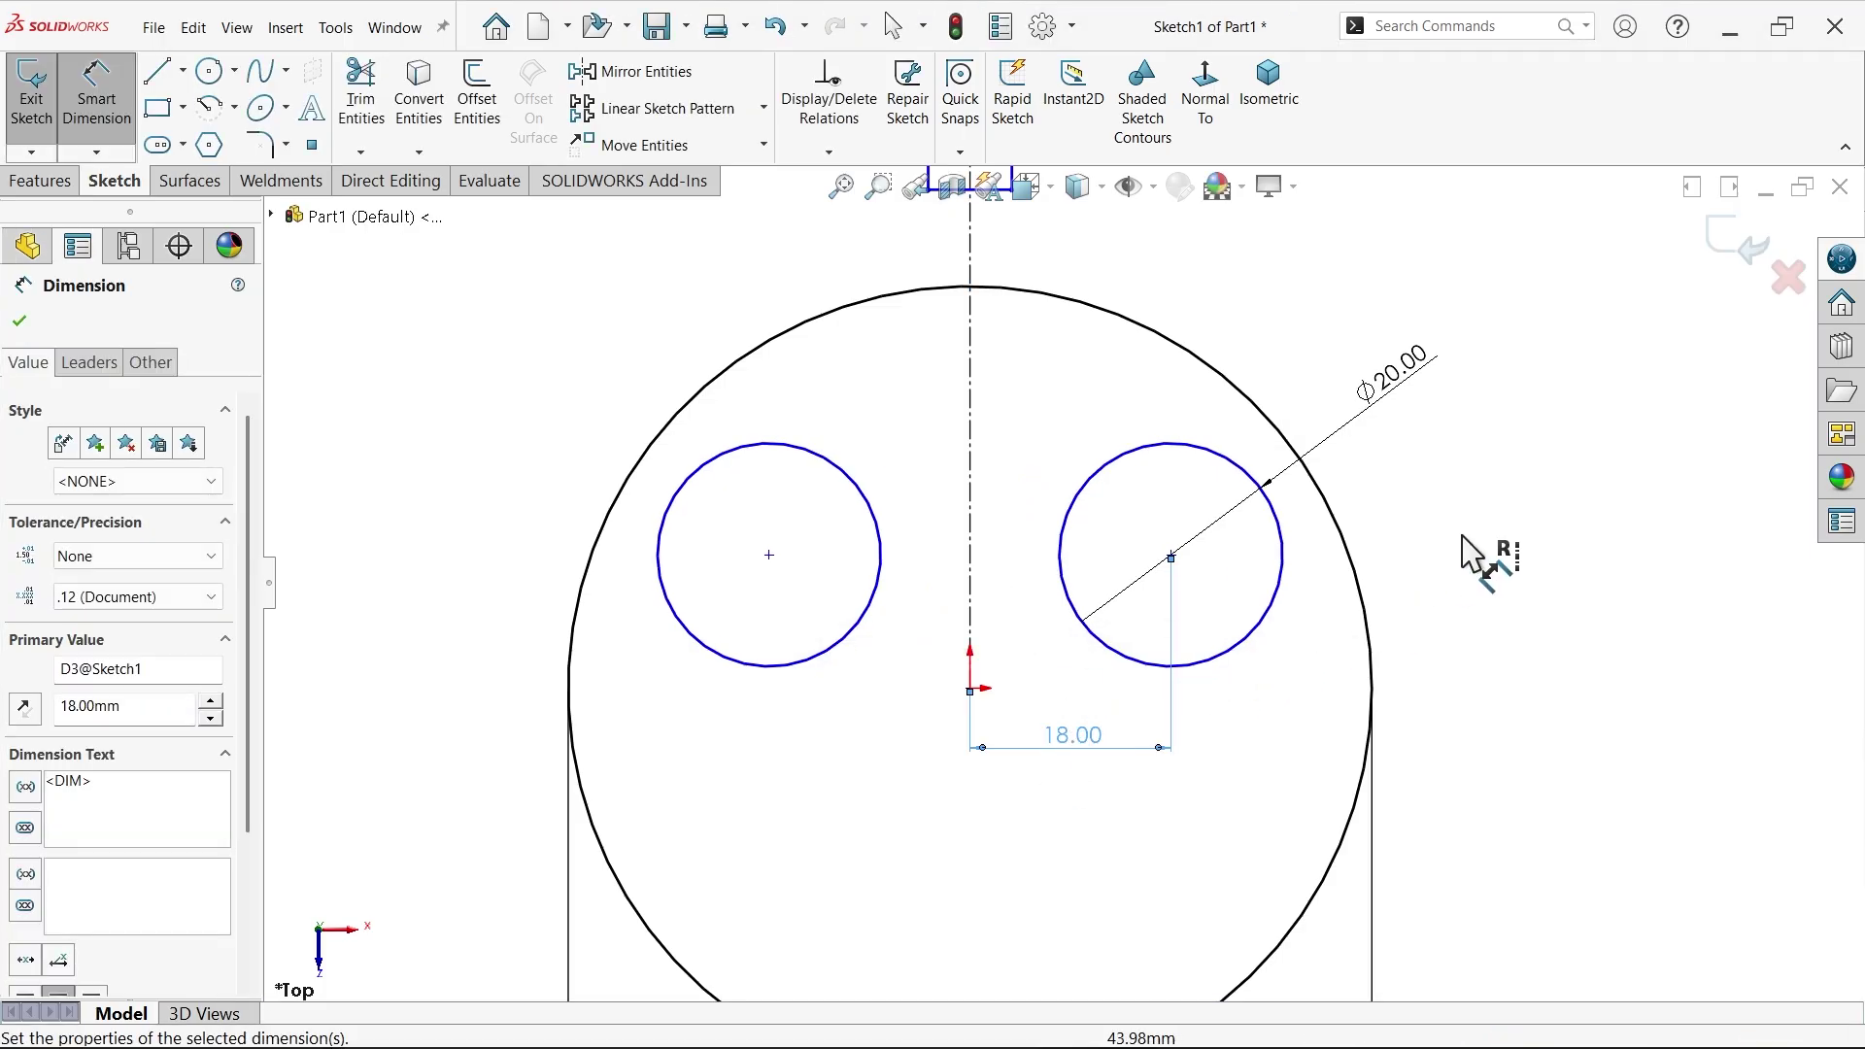
click(1171, 556)
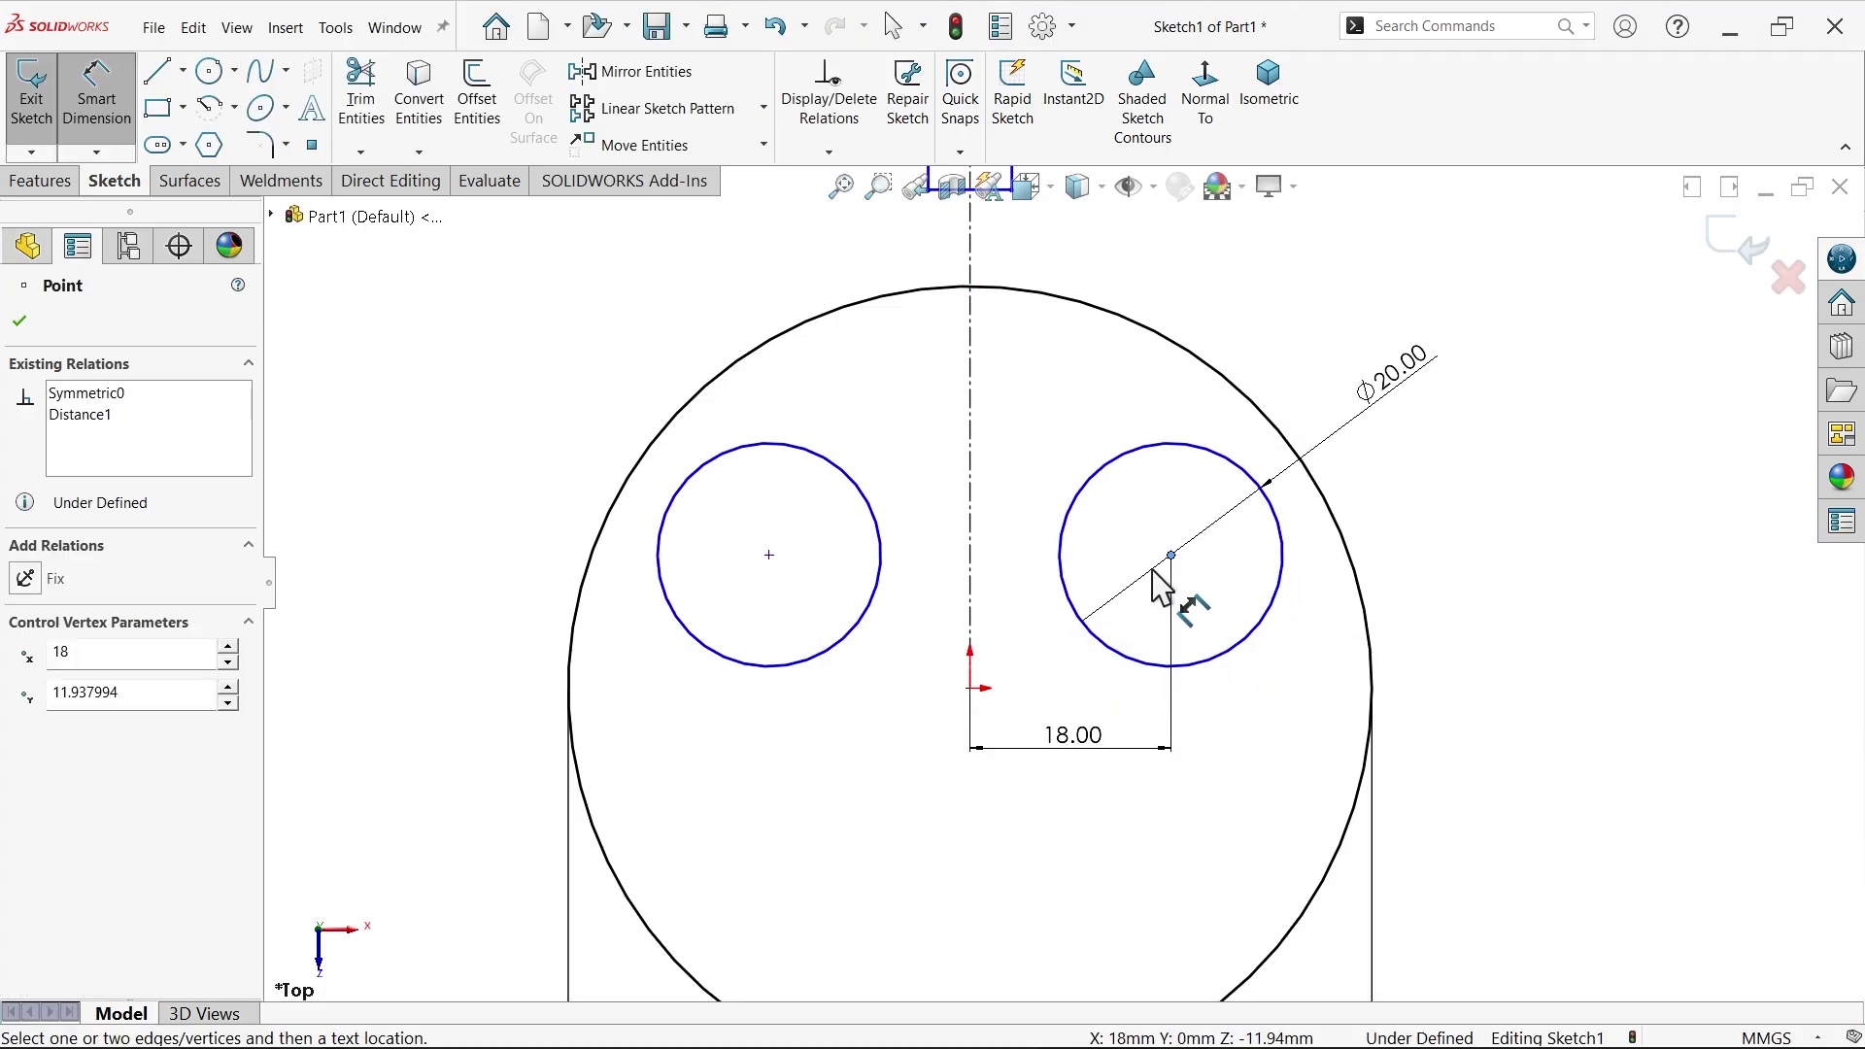
click(970, 688)
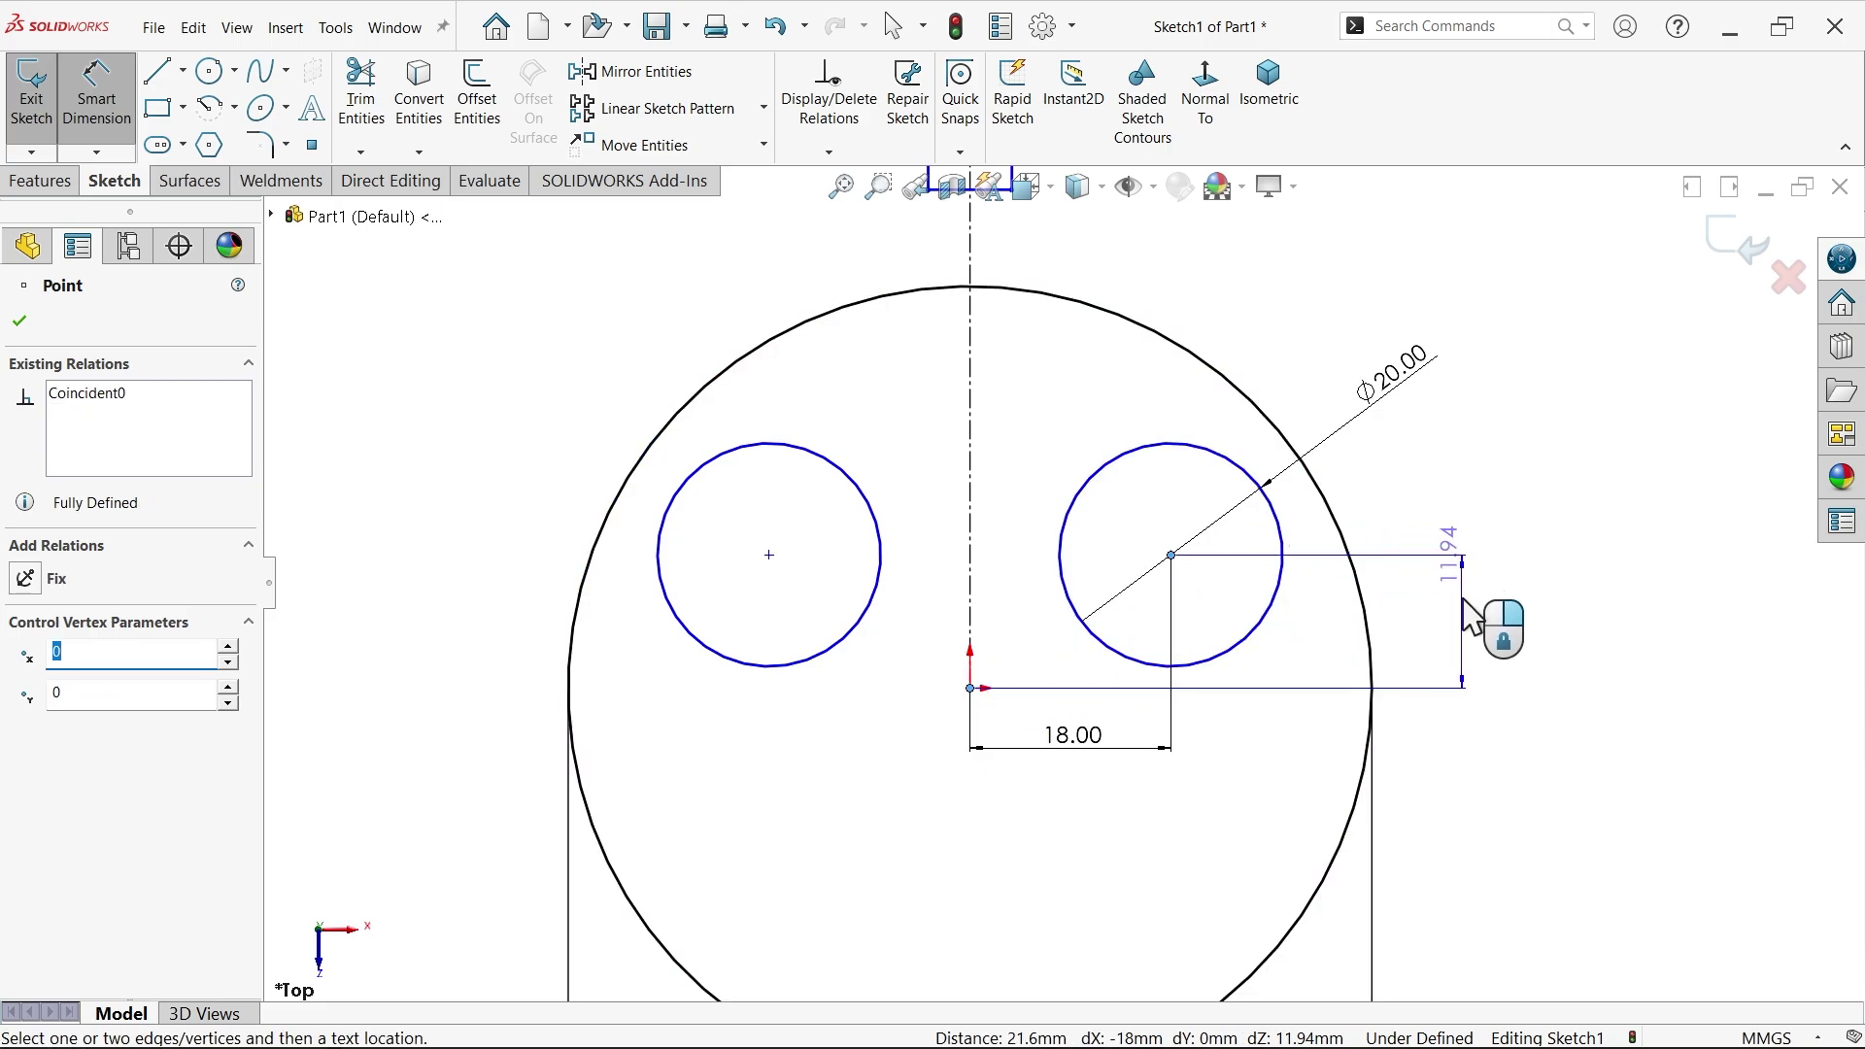
click(1464, 604)
text(7)
key(Return)
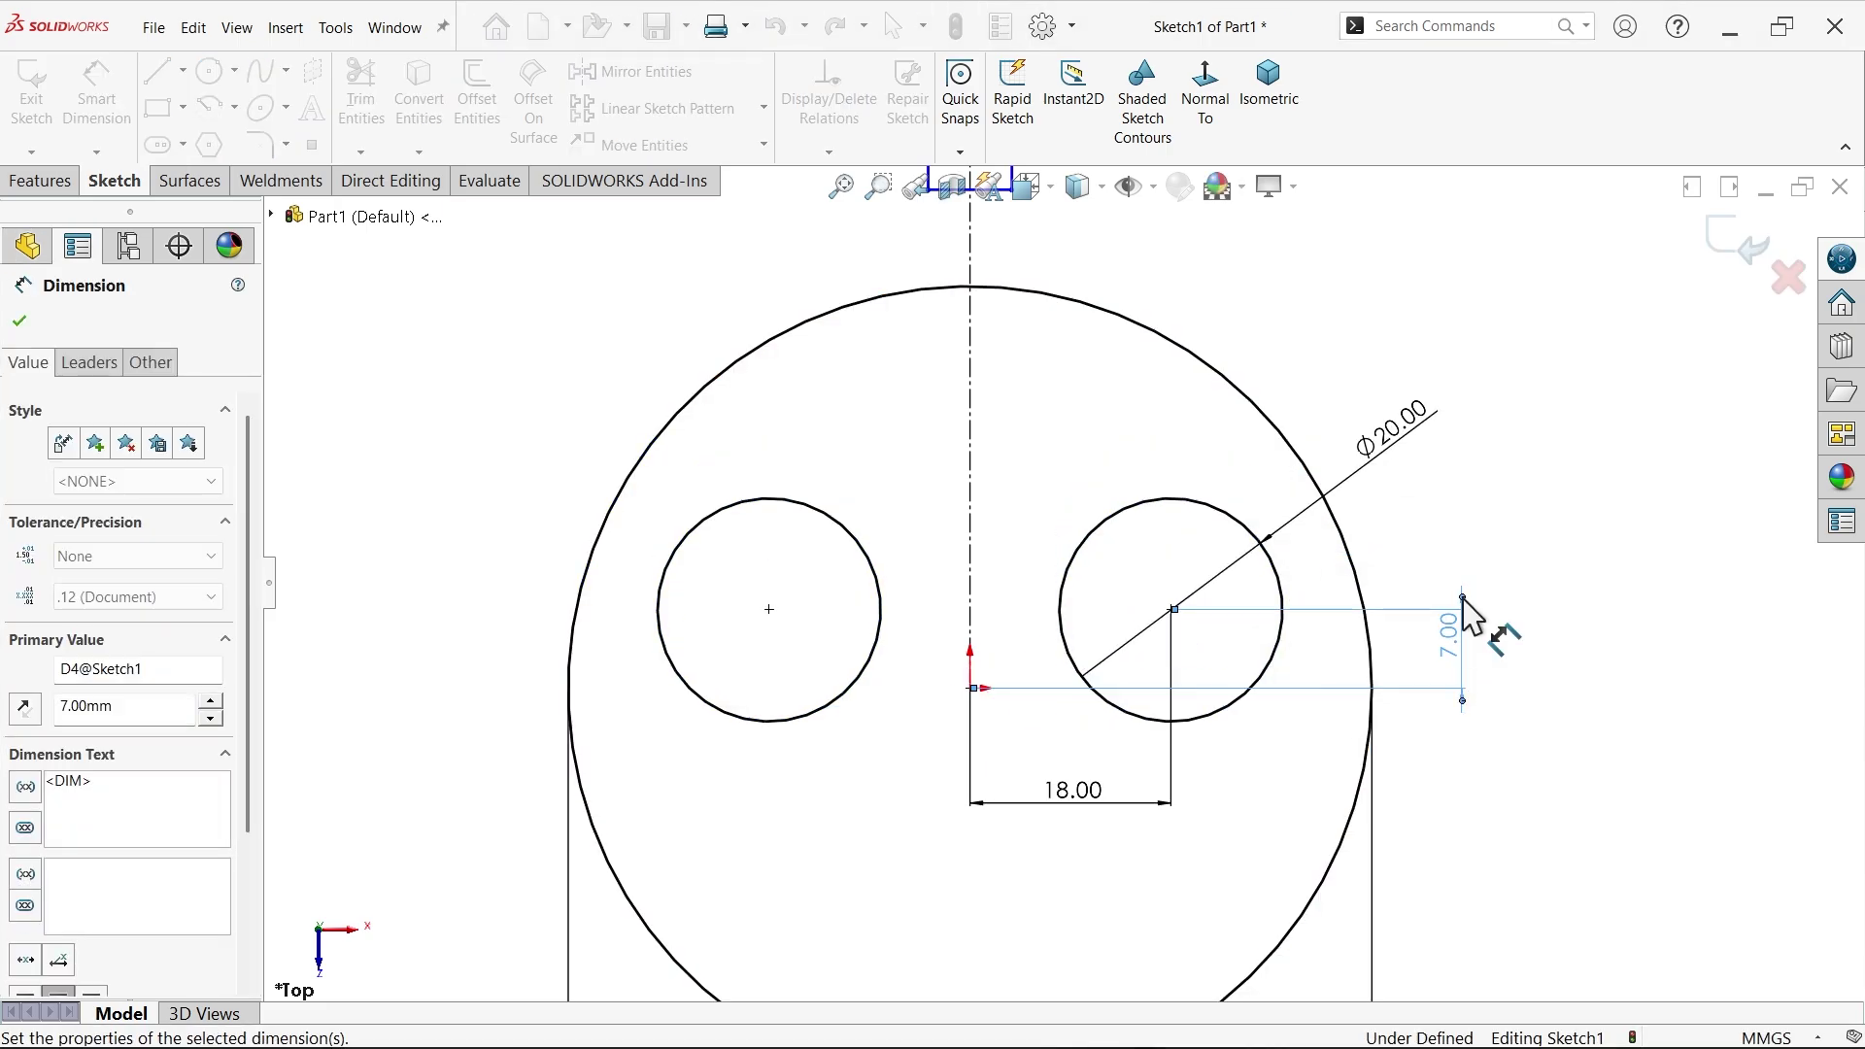
- Dimension the rectangle 20 mm tall and 3 mm wide
scroll(1037, 573, up, 2)
scroll(1059, 361, down, 3)
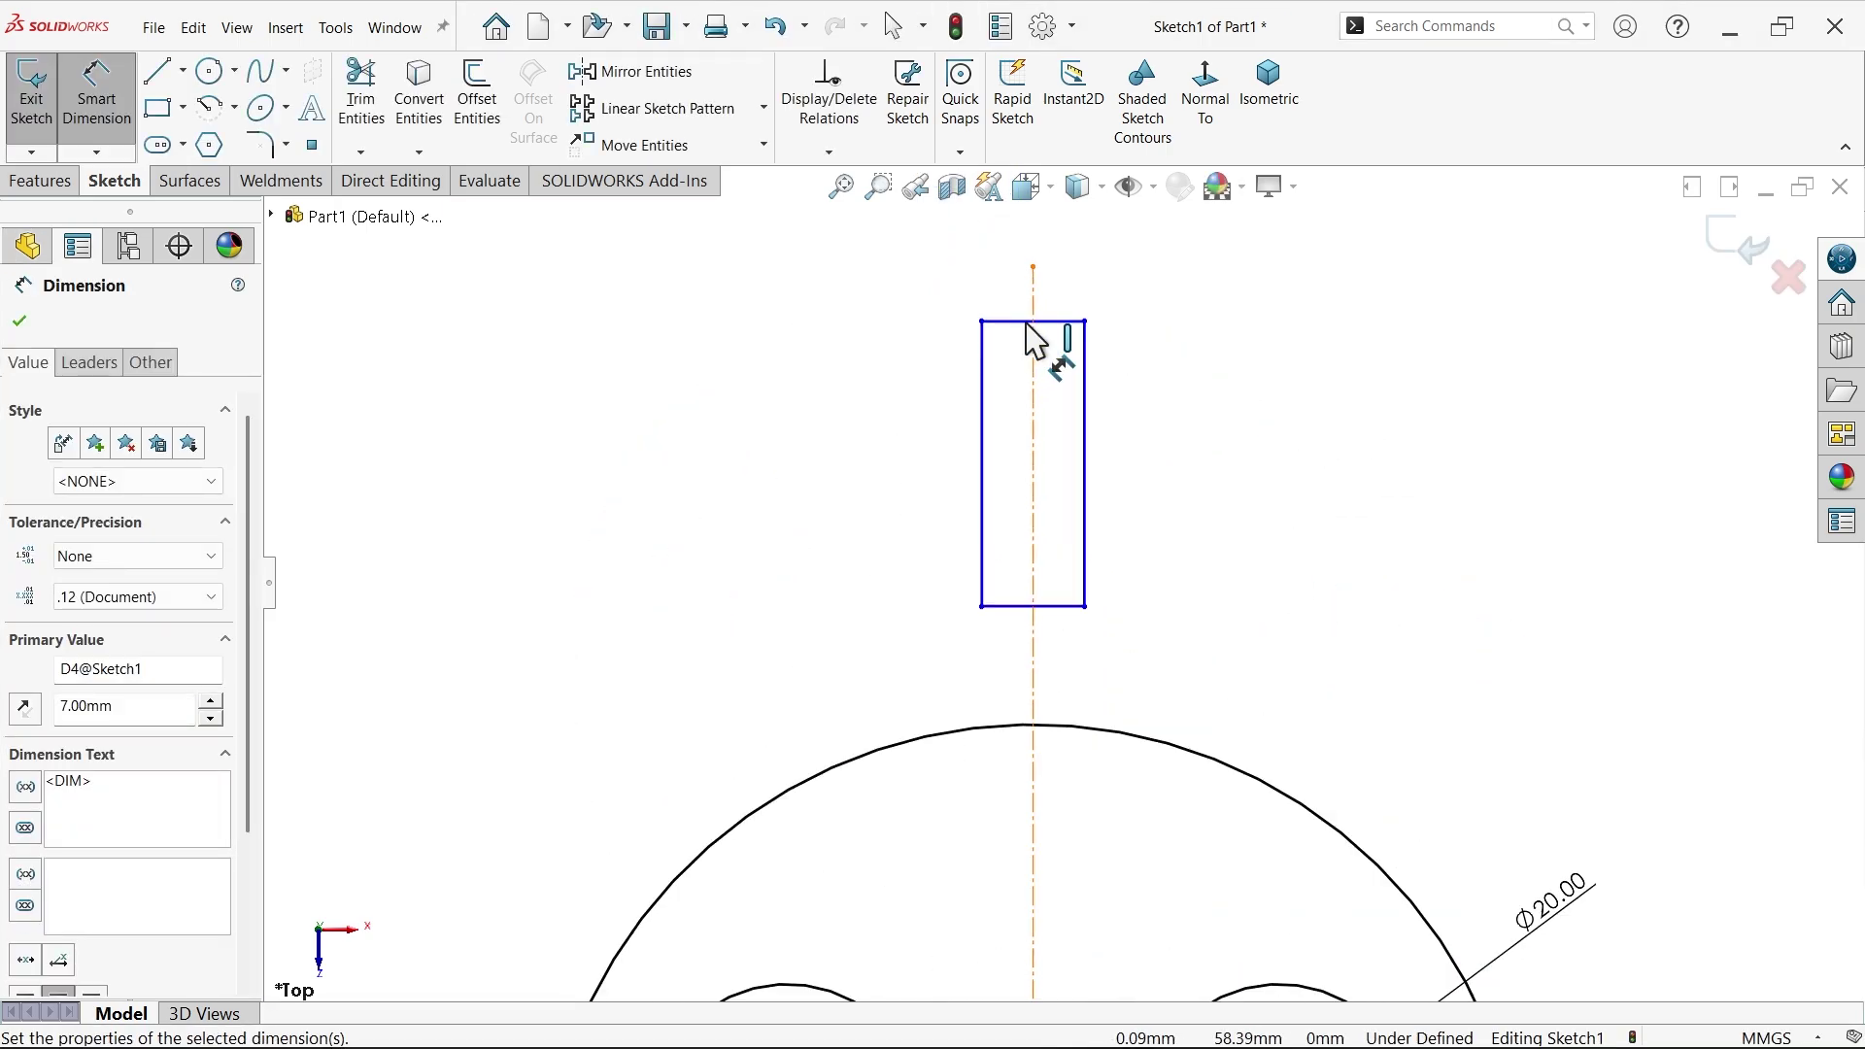
click(1085, 452)
click(1156, 451)
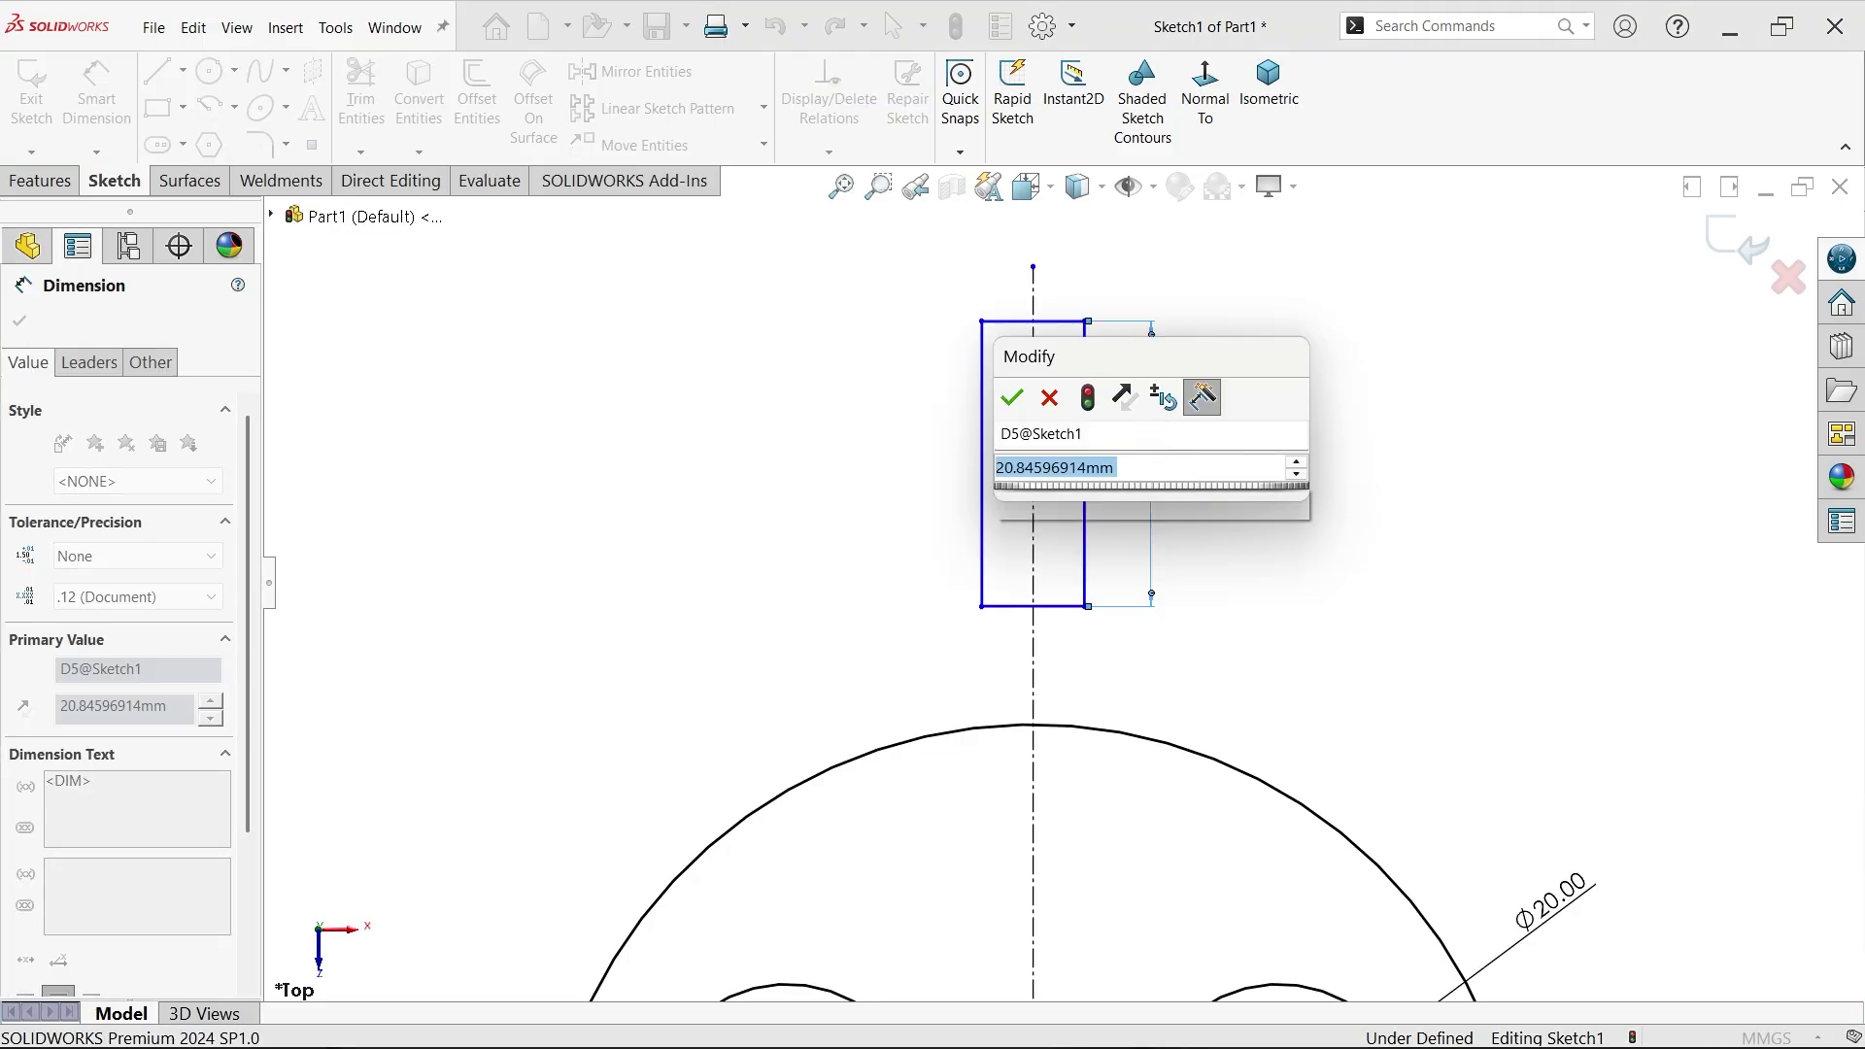
text(20)
click(1015, 394)
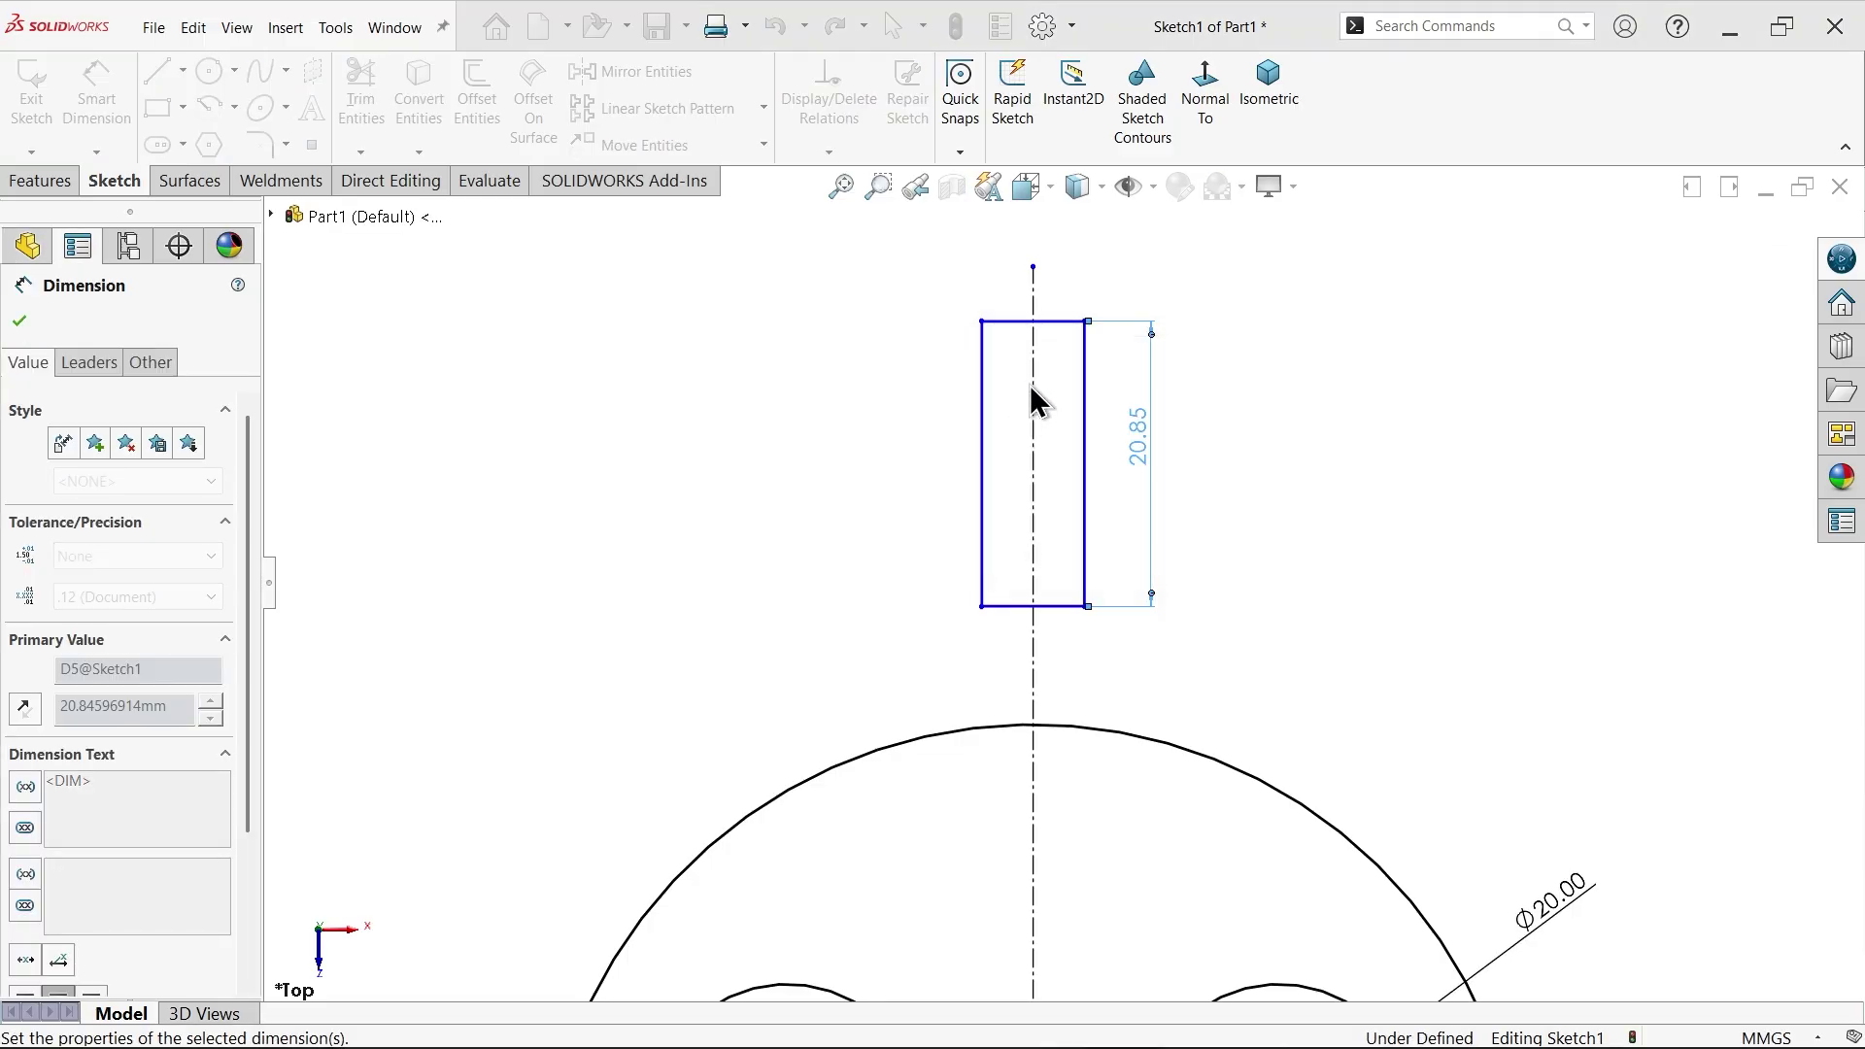
click(1063, 333)
click(1175, 296)
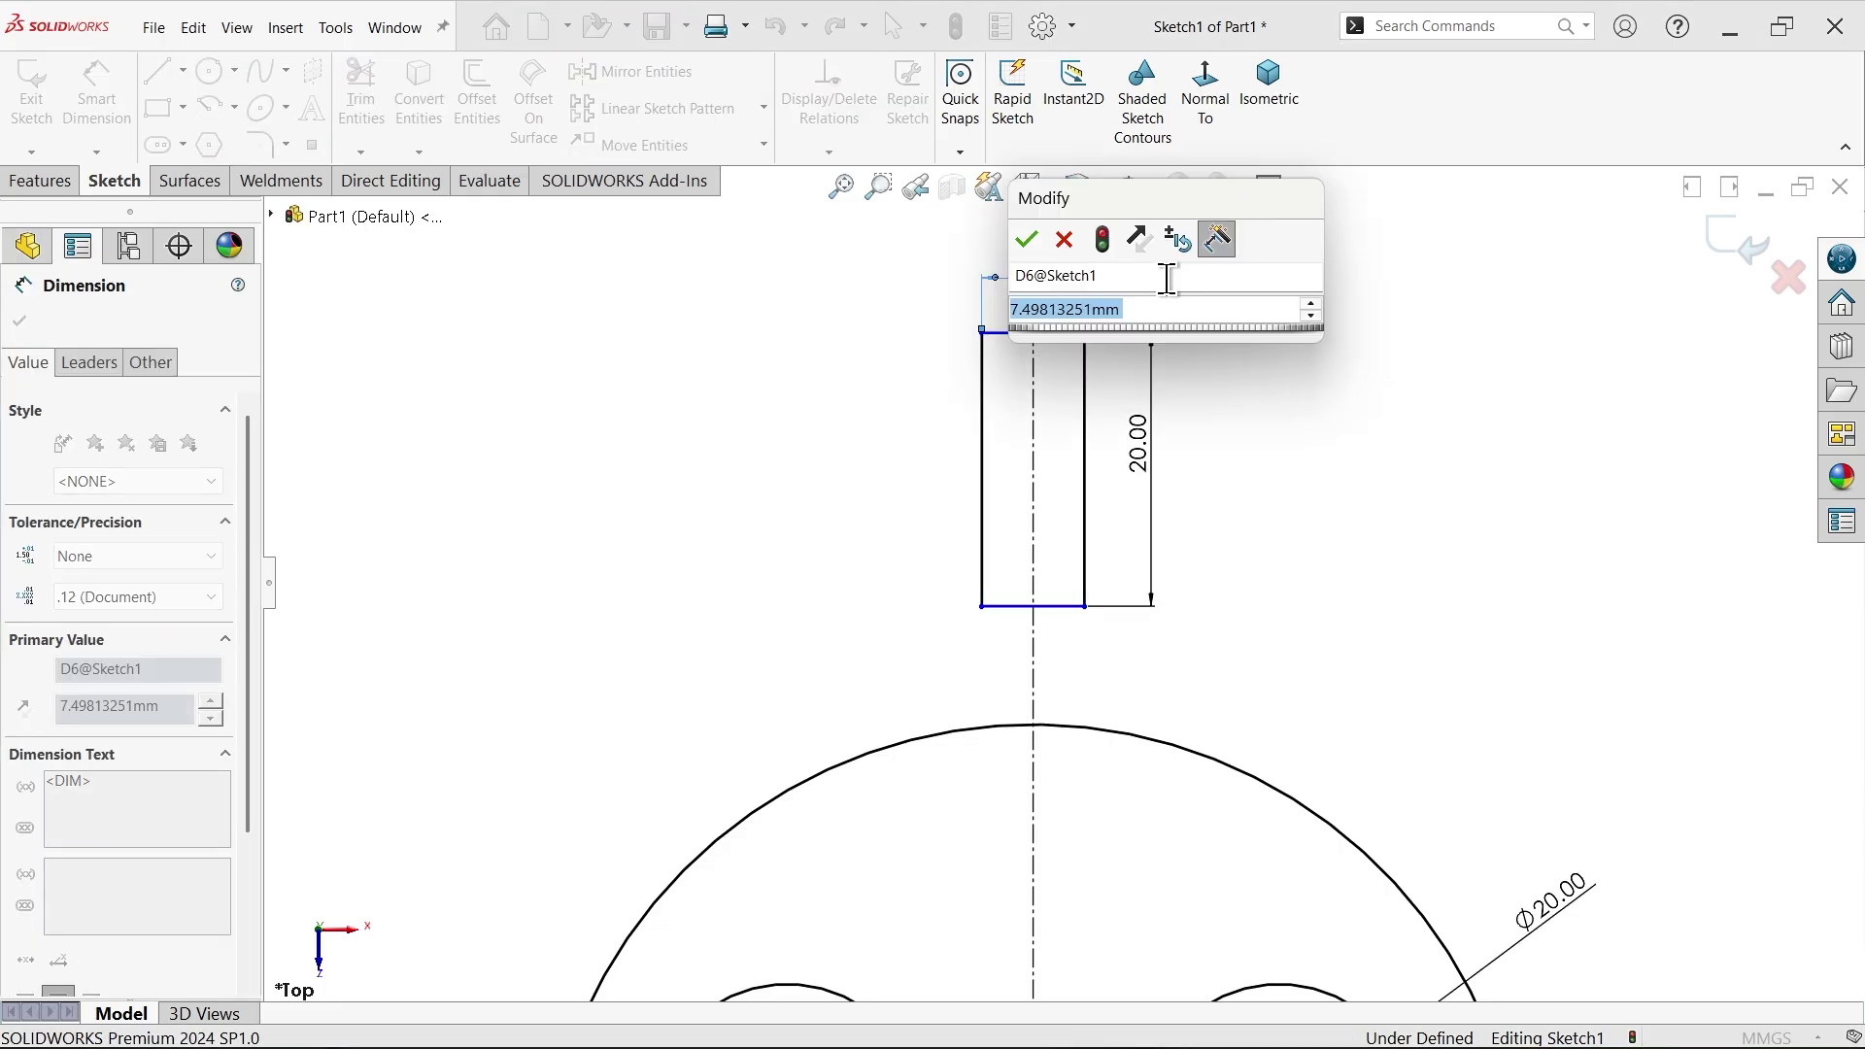
text(7.5)
key(Return)
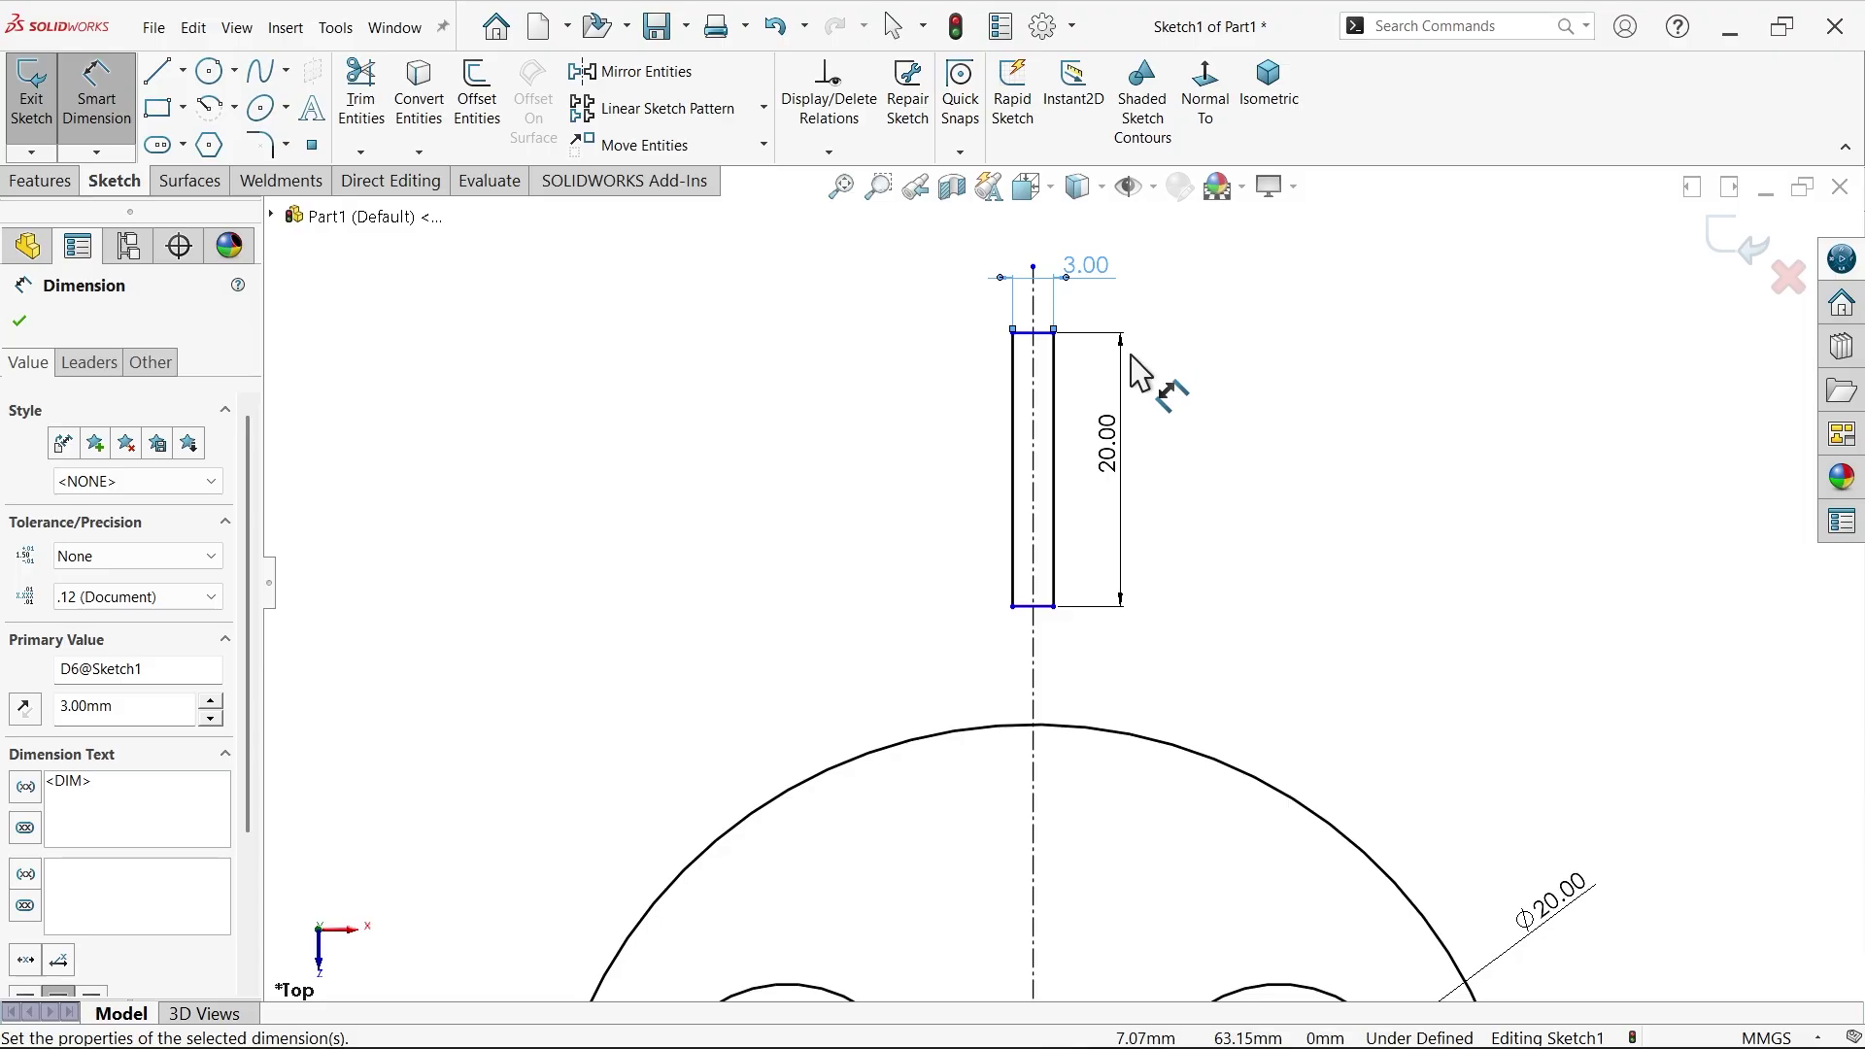
- Set a 10 mm gap between the rectangle's bottom edge and the outer circle
scroll(1062, 634, down, 3)
scroll(1059, 629, down, 2)
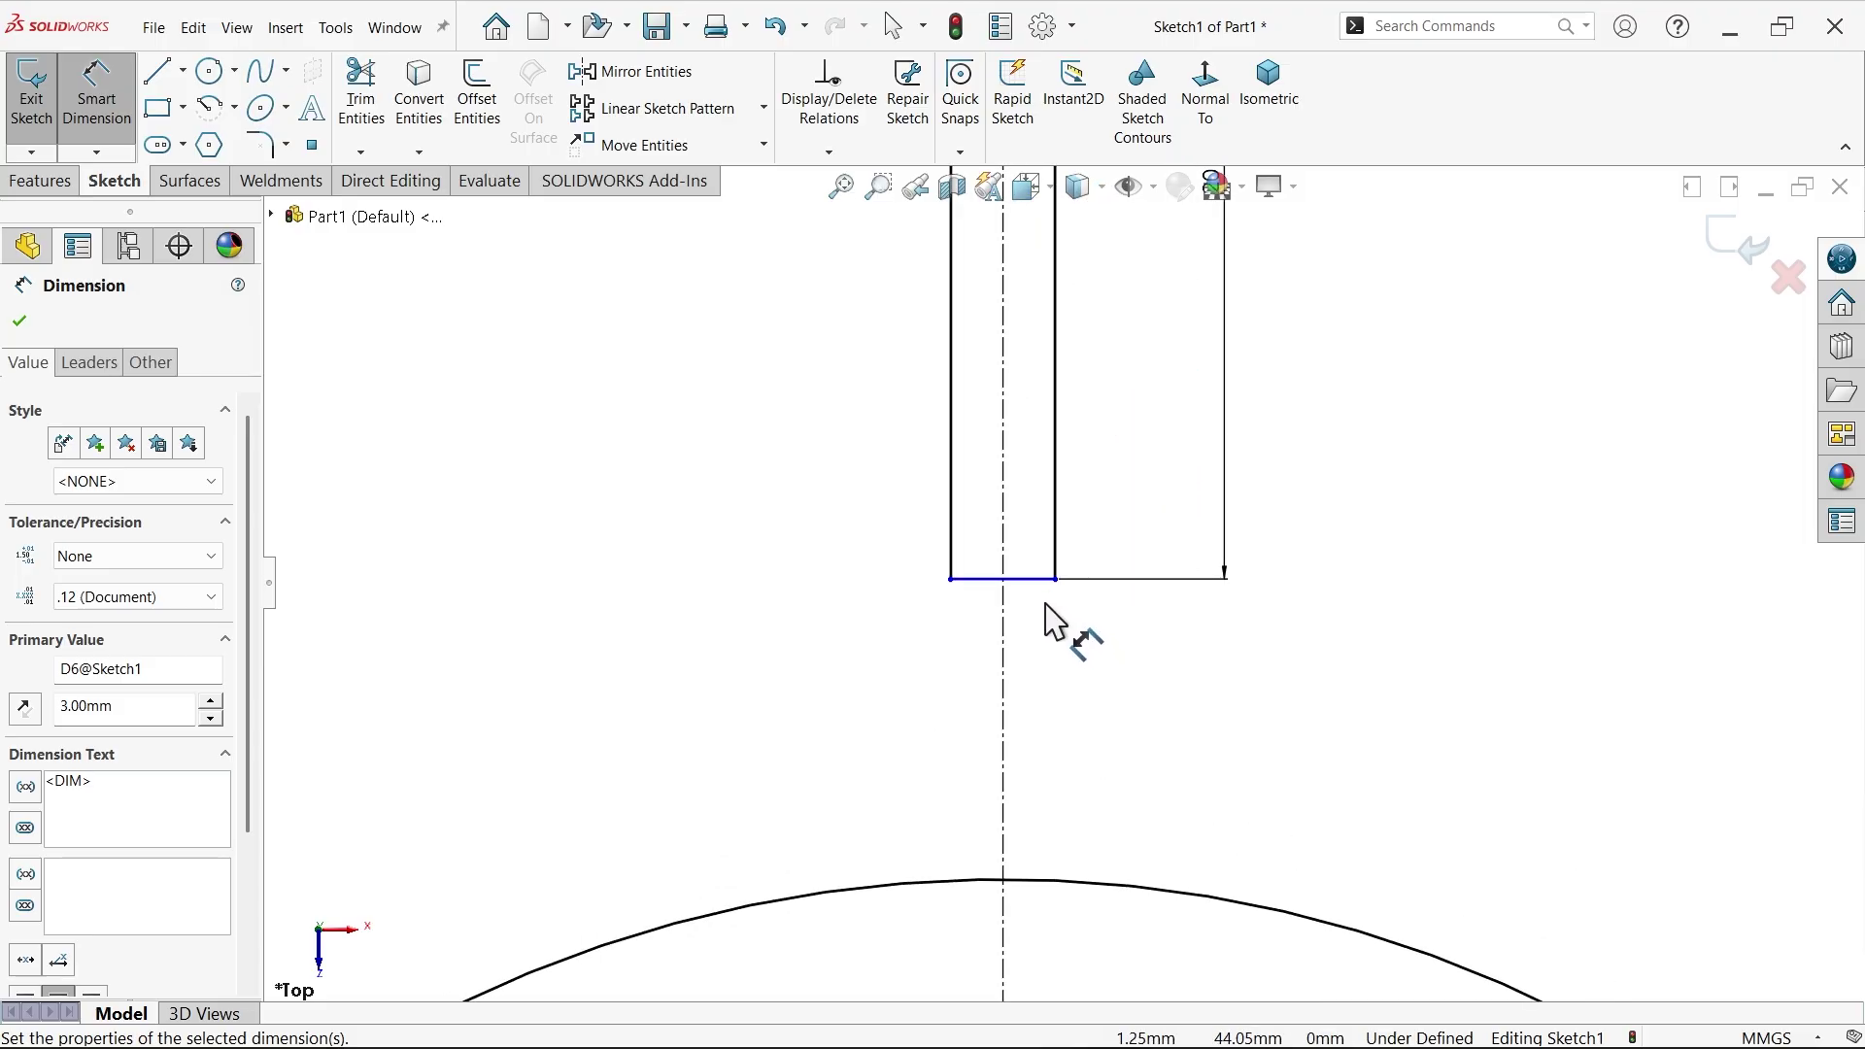
scroll(1055, 625, up, 2)
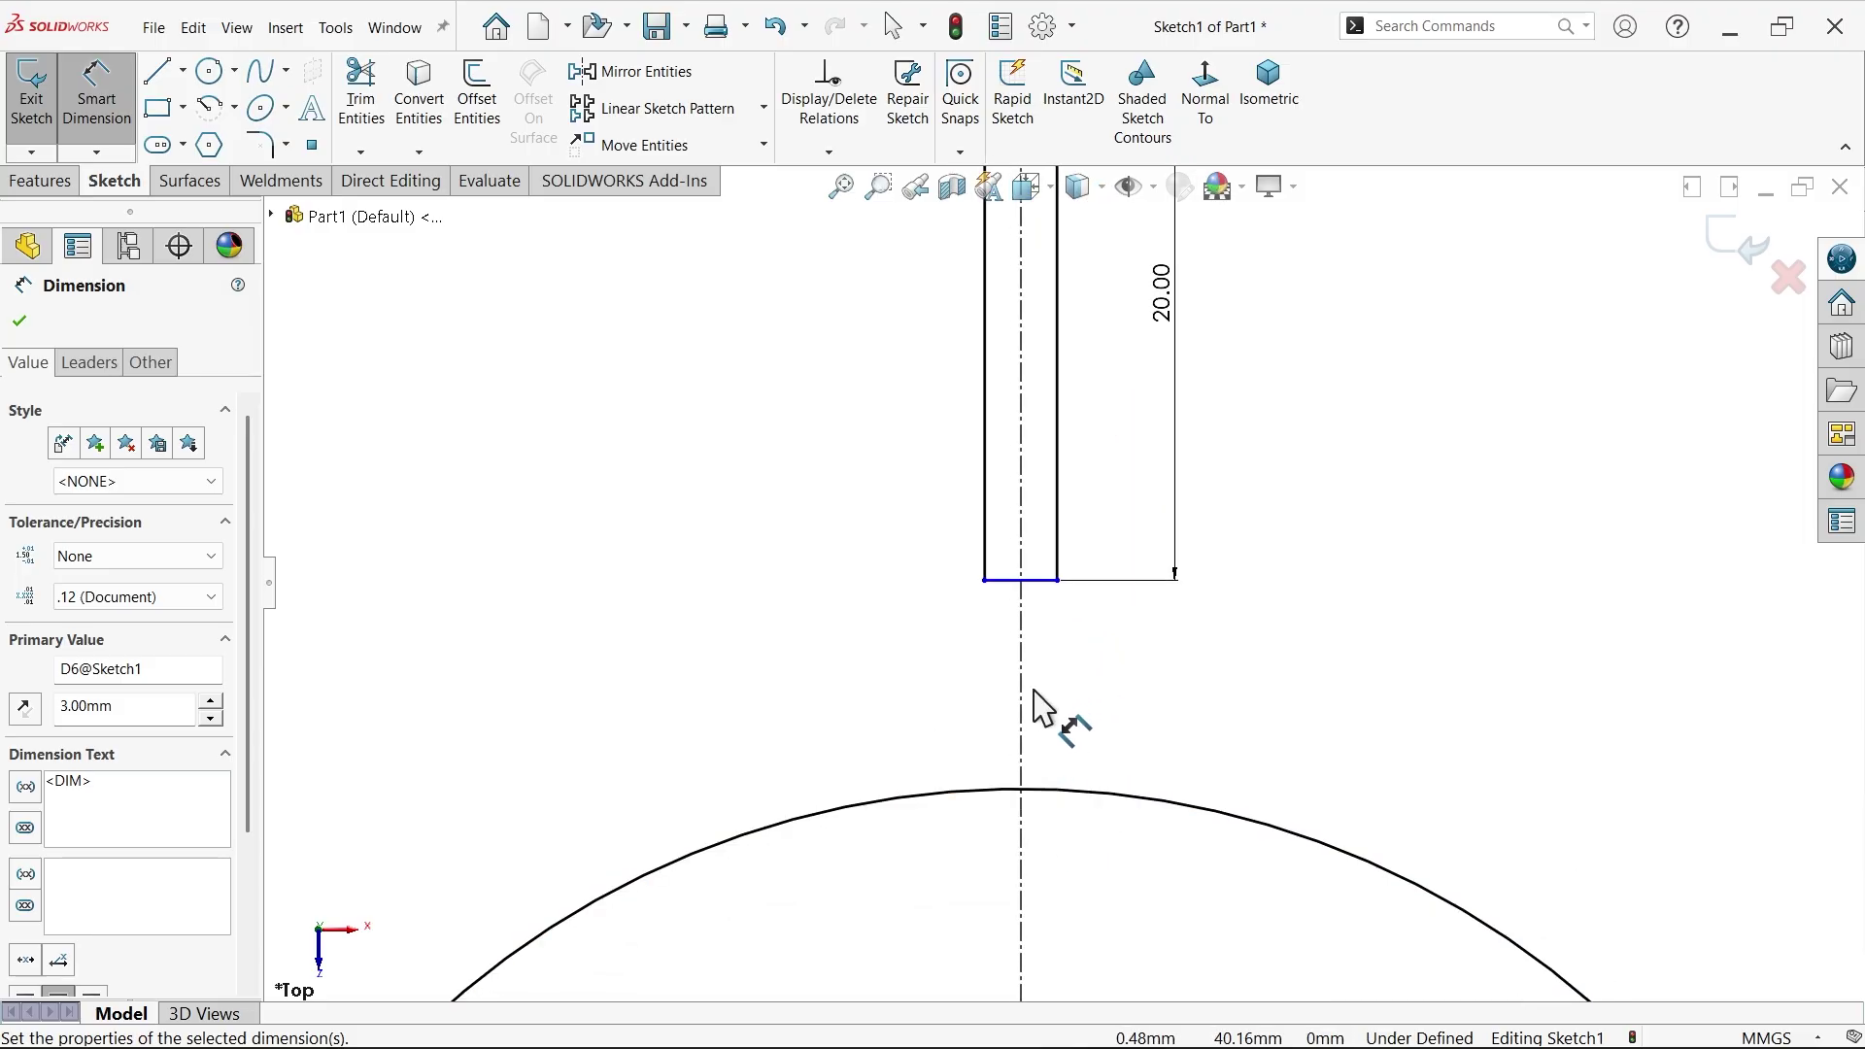
click(1034, 581)
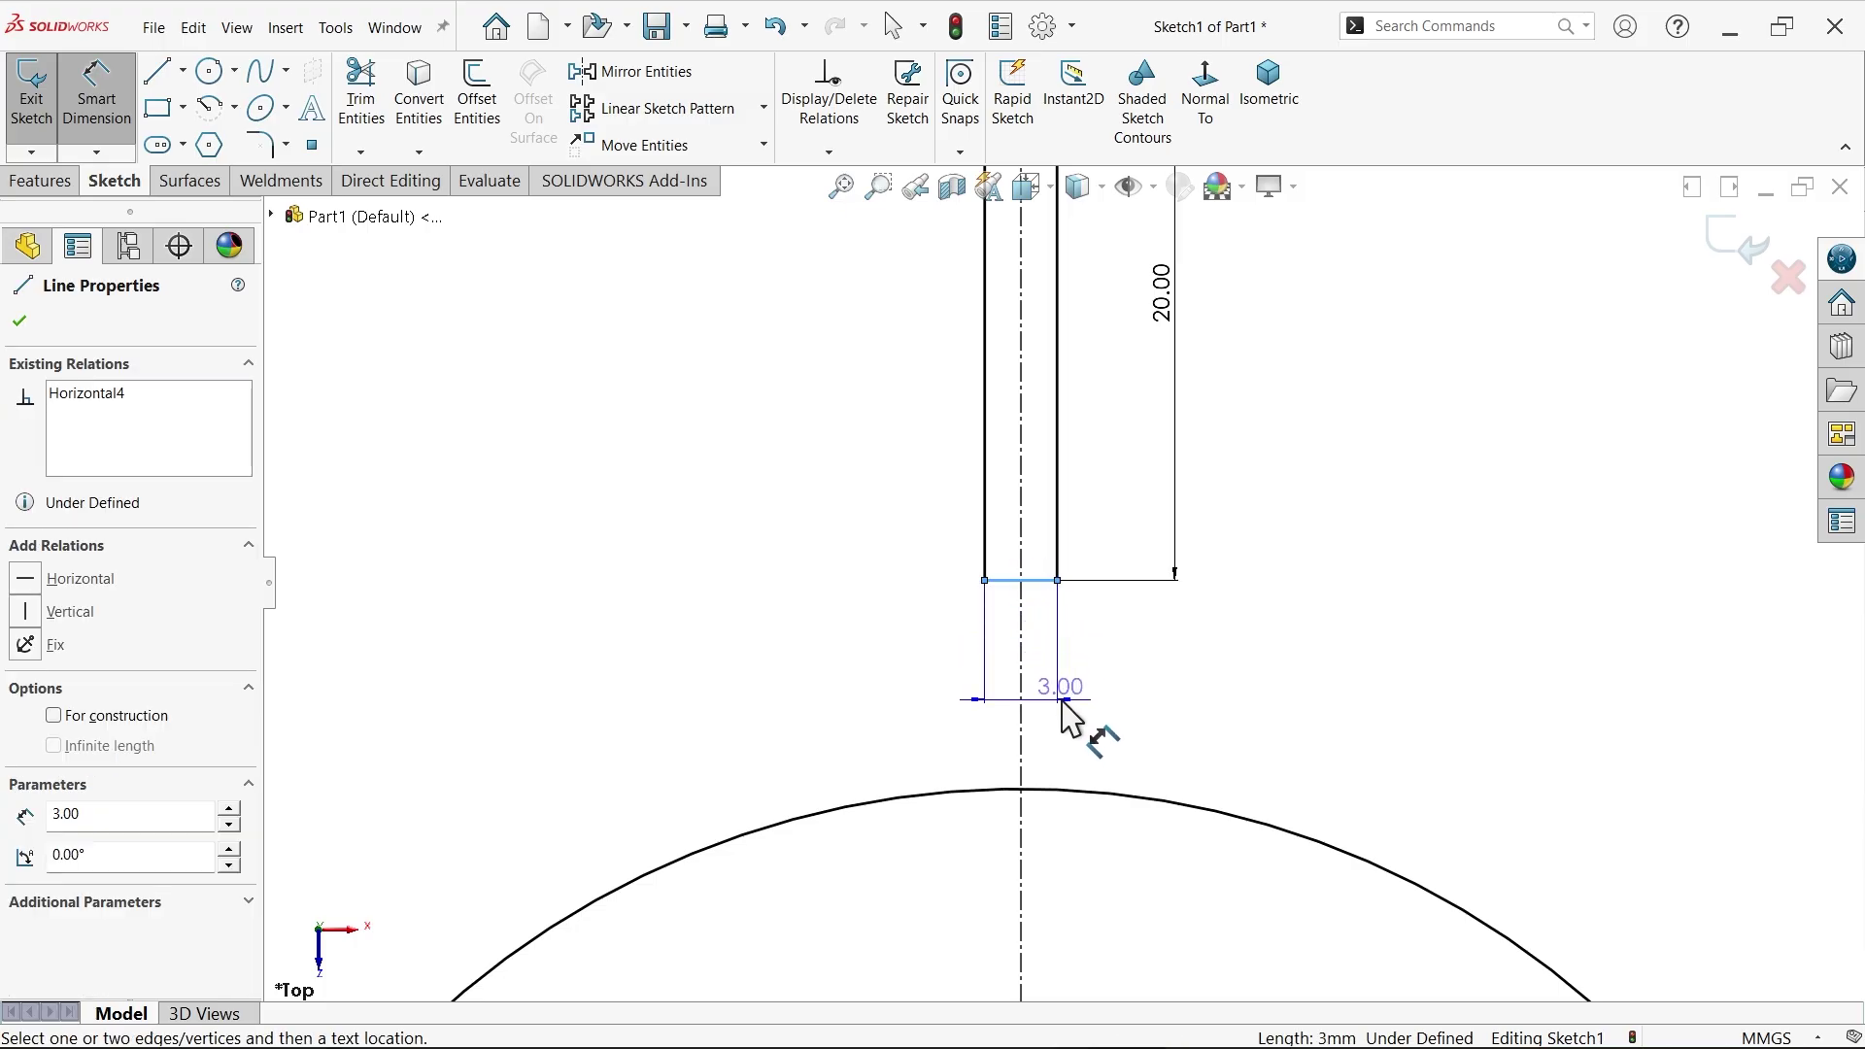
click(1066, 789)
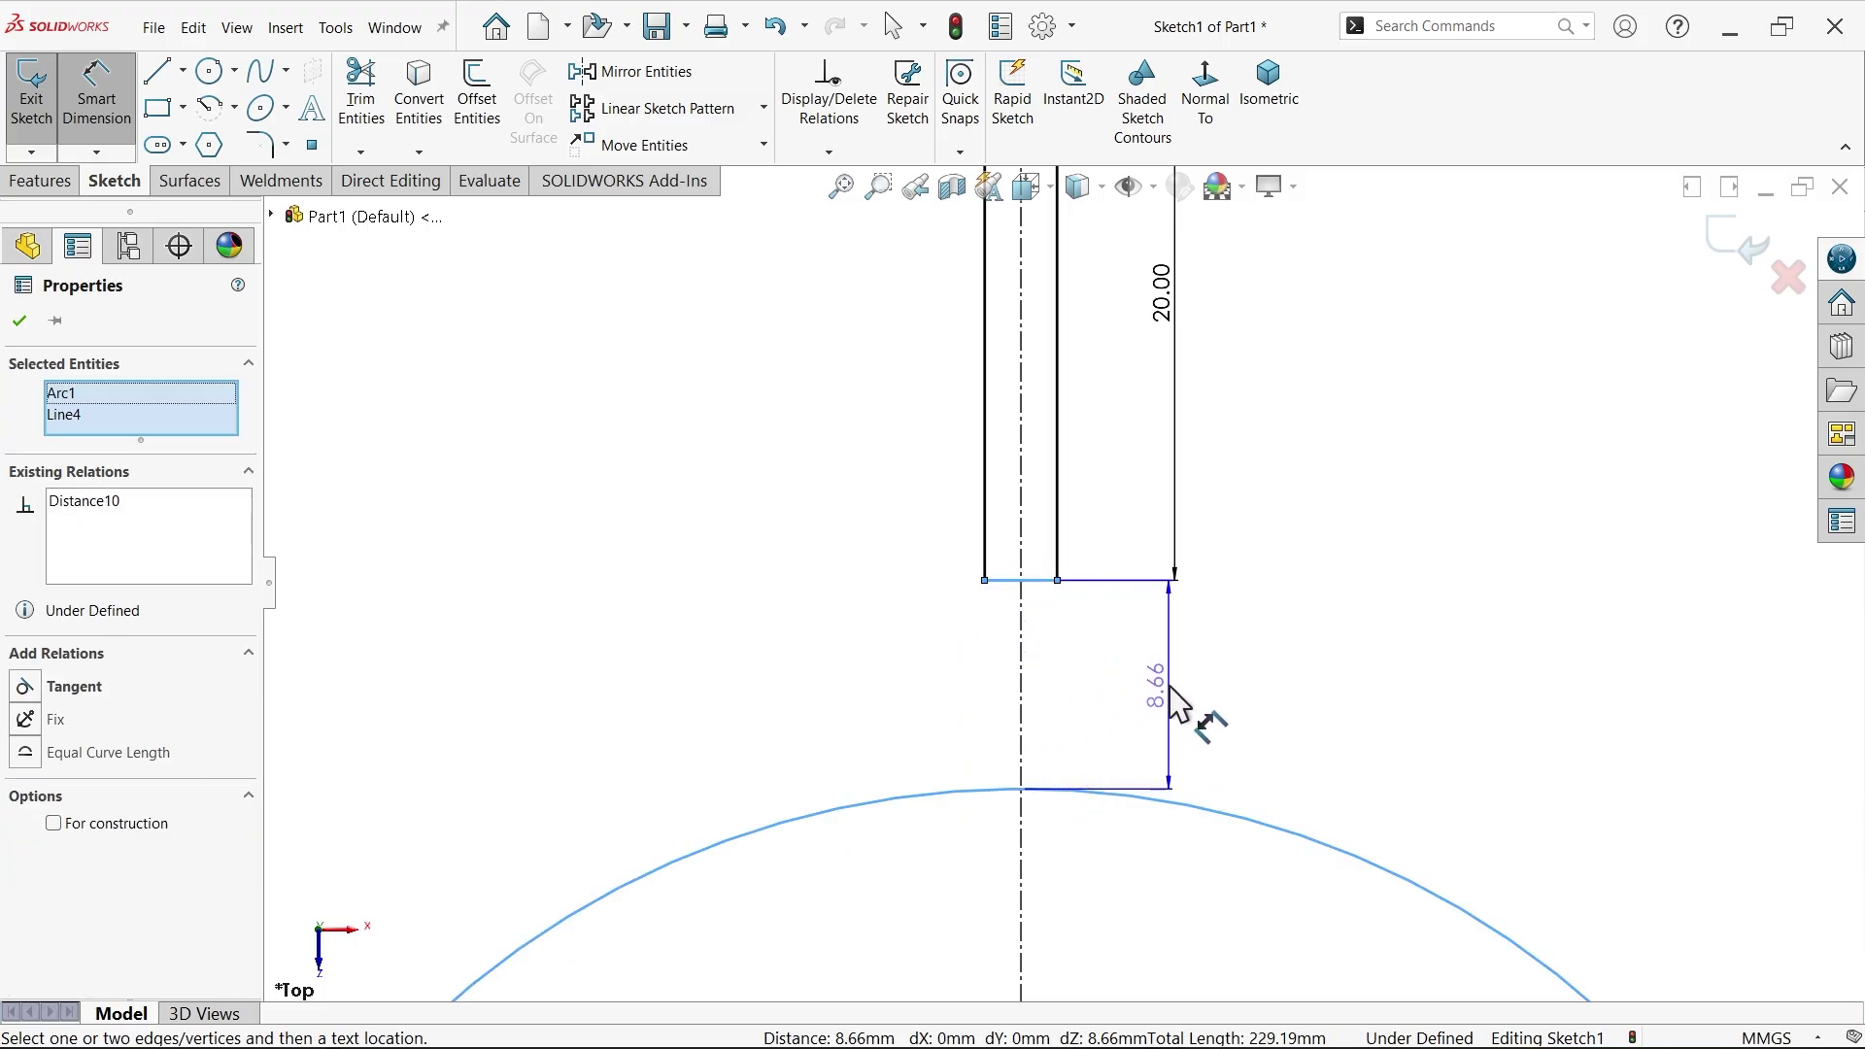
click(1173, 697)
text(10)
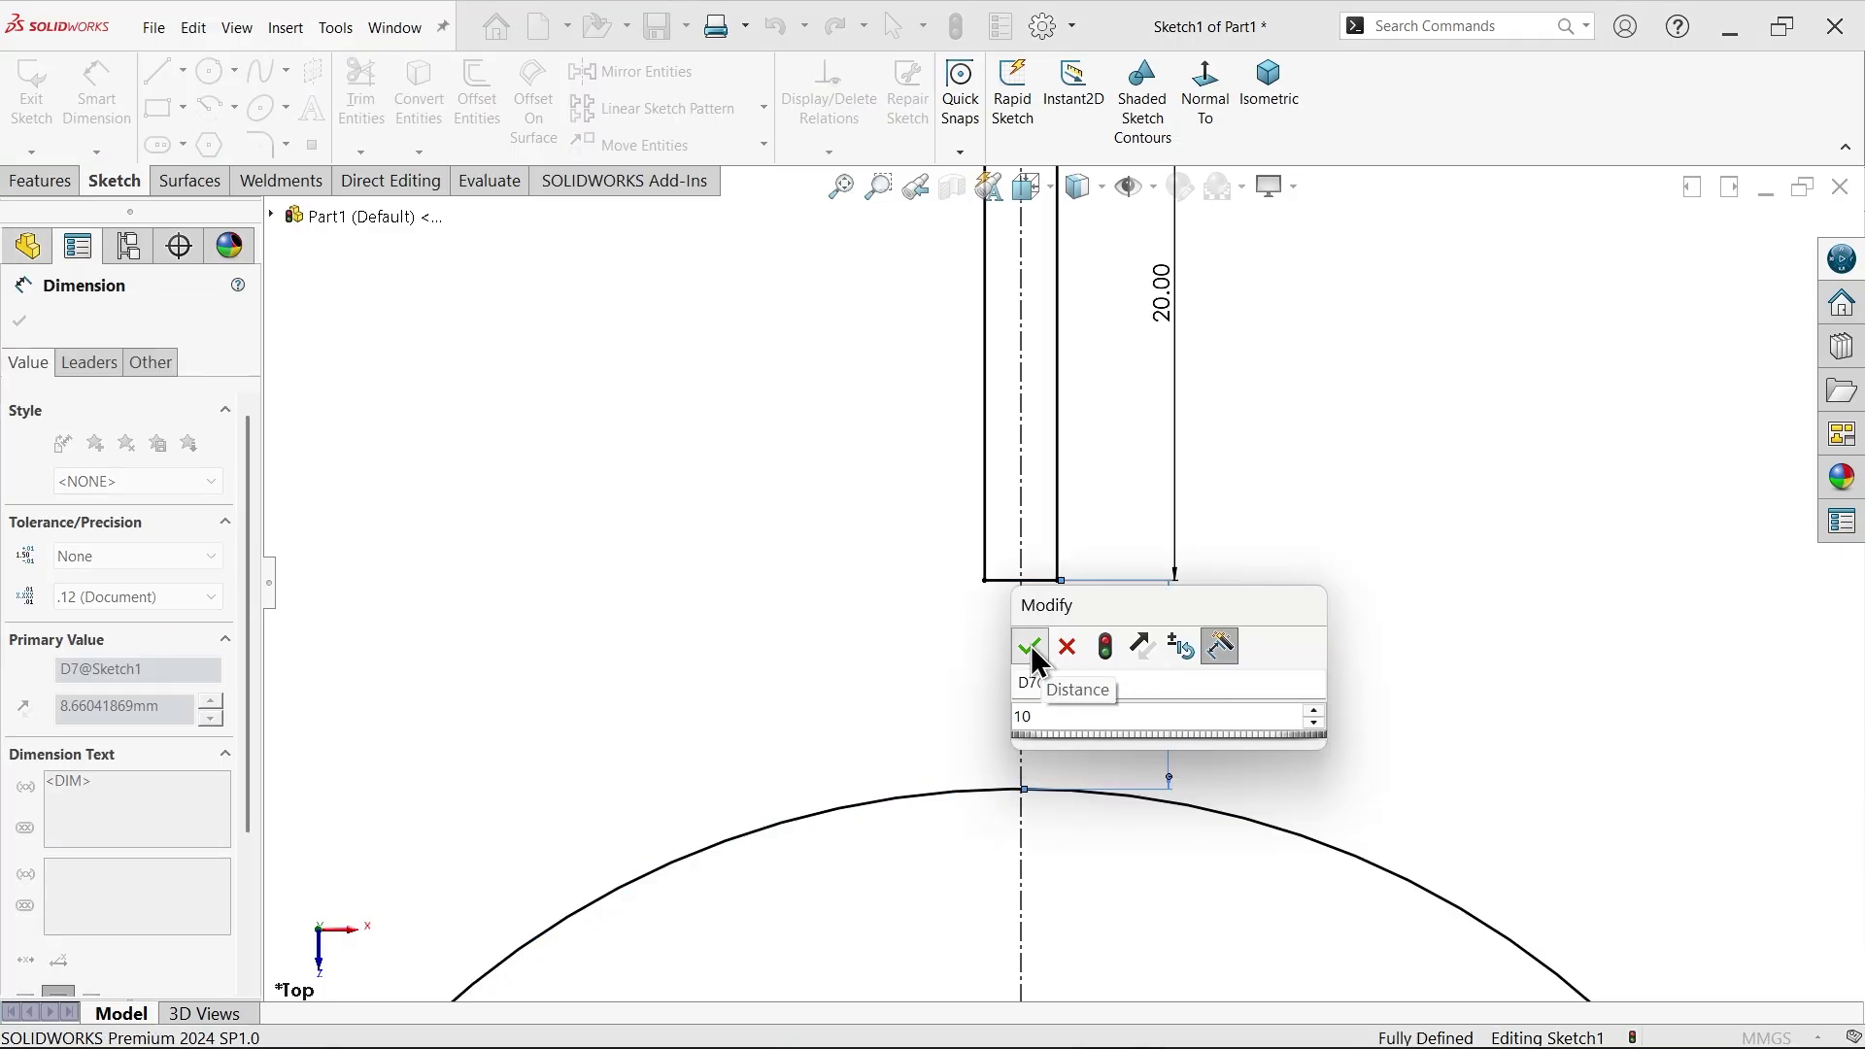
click(1031, 647)
scroll(1069, 612, up, 8)
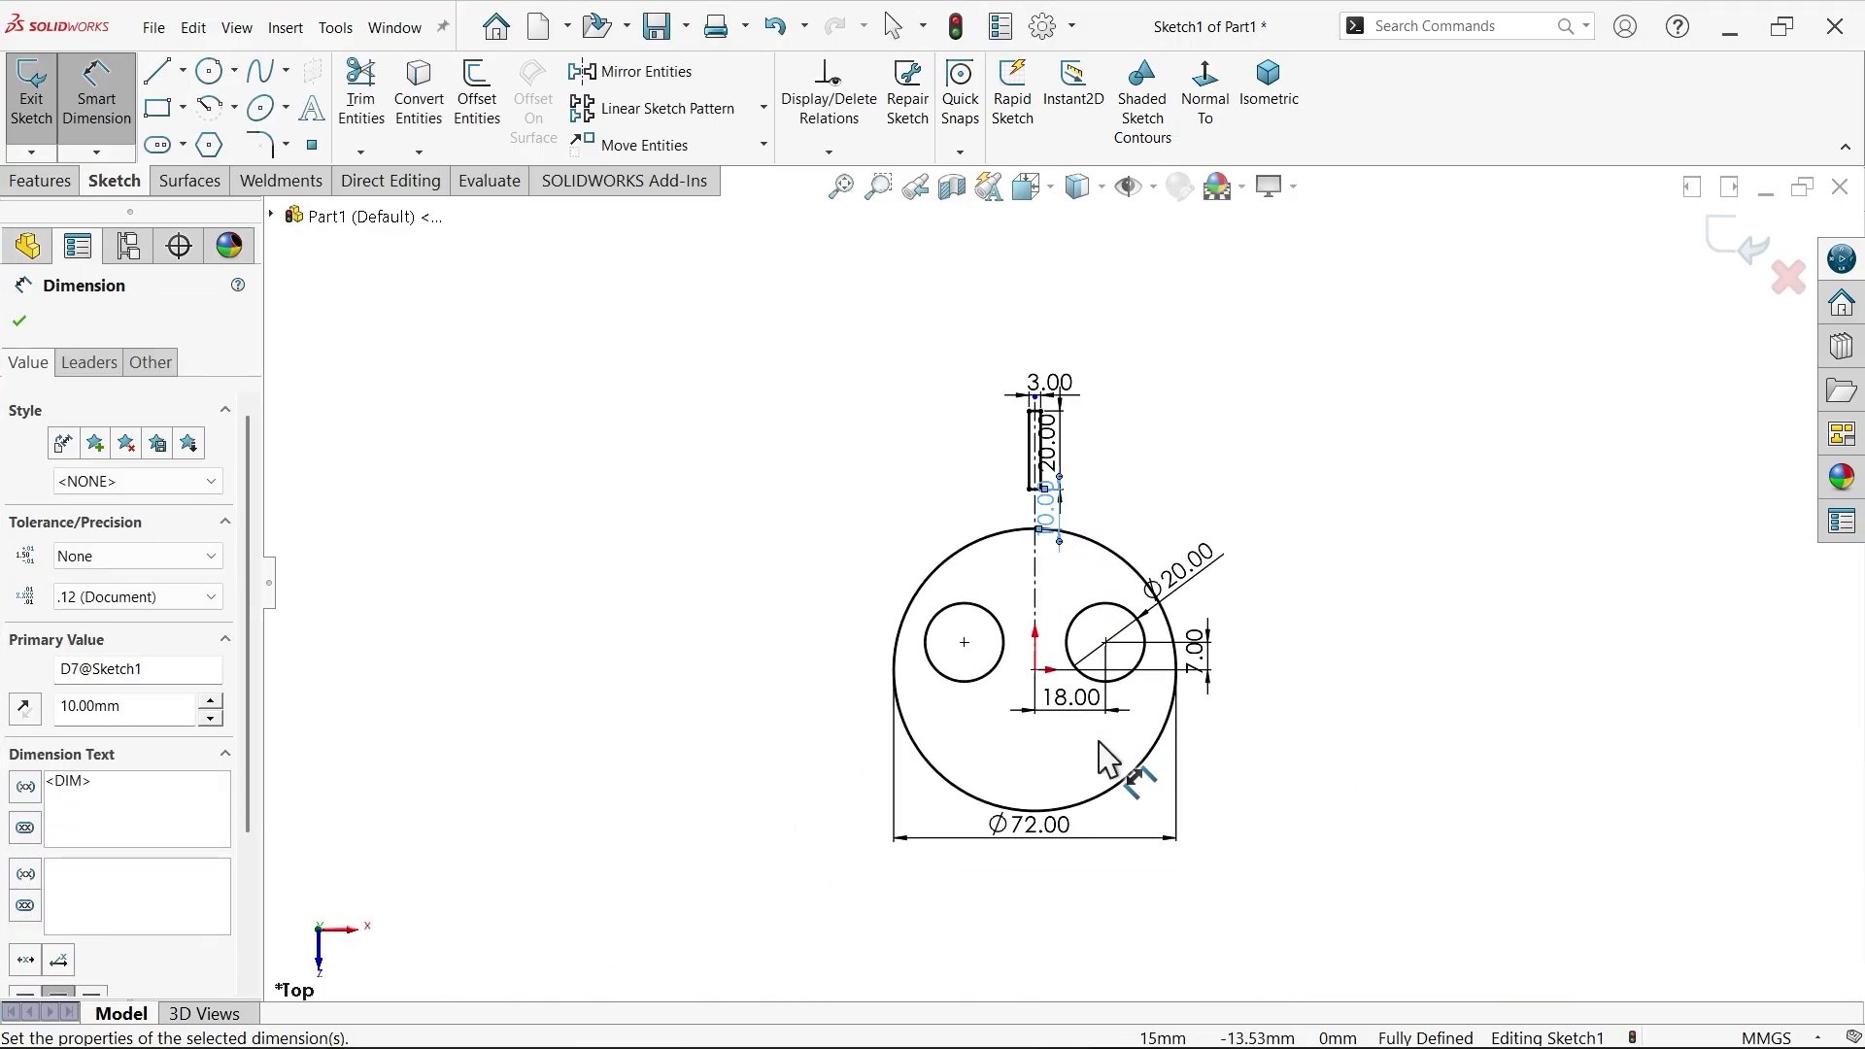
scroll(1102, 758, down, 3)
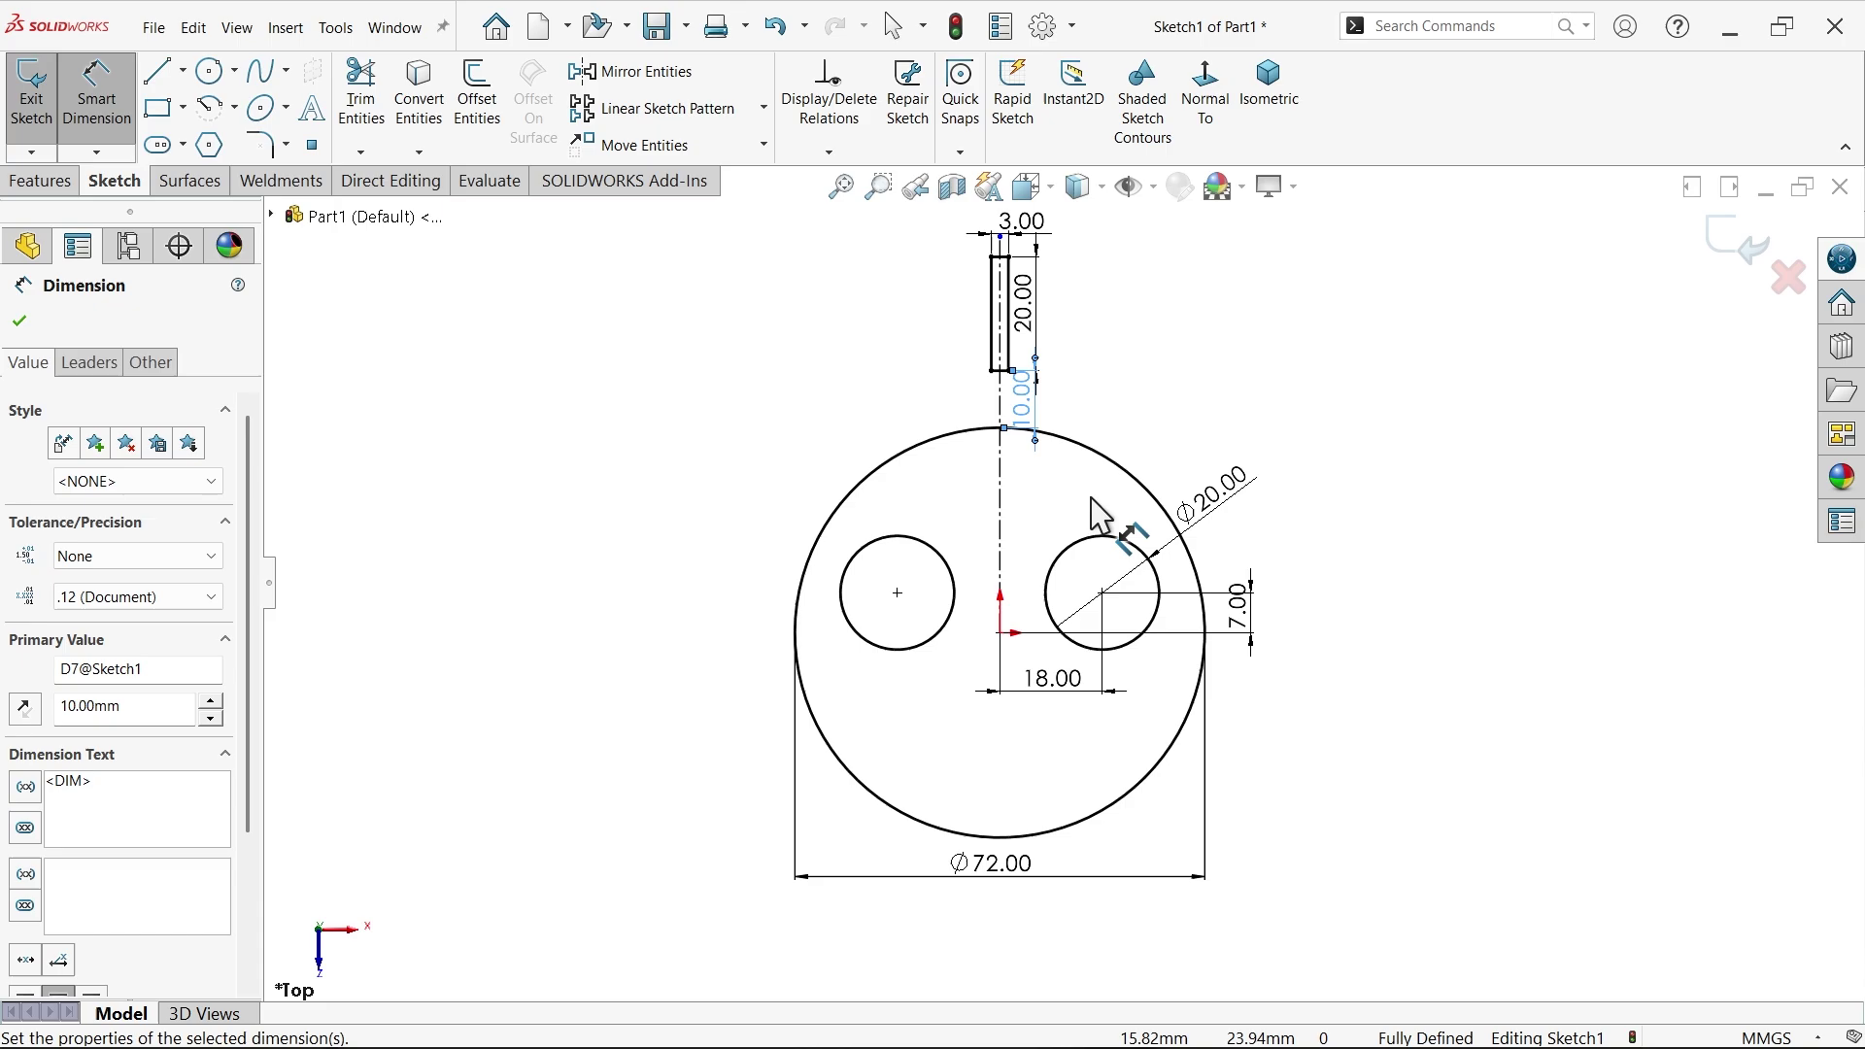
- Exit Sketch1, then convert the Ø72 outer circle into a new Top Plane sketch, Sketch2
click(1735, 241)
click(1244, 80)
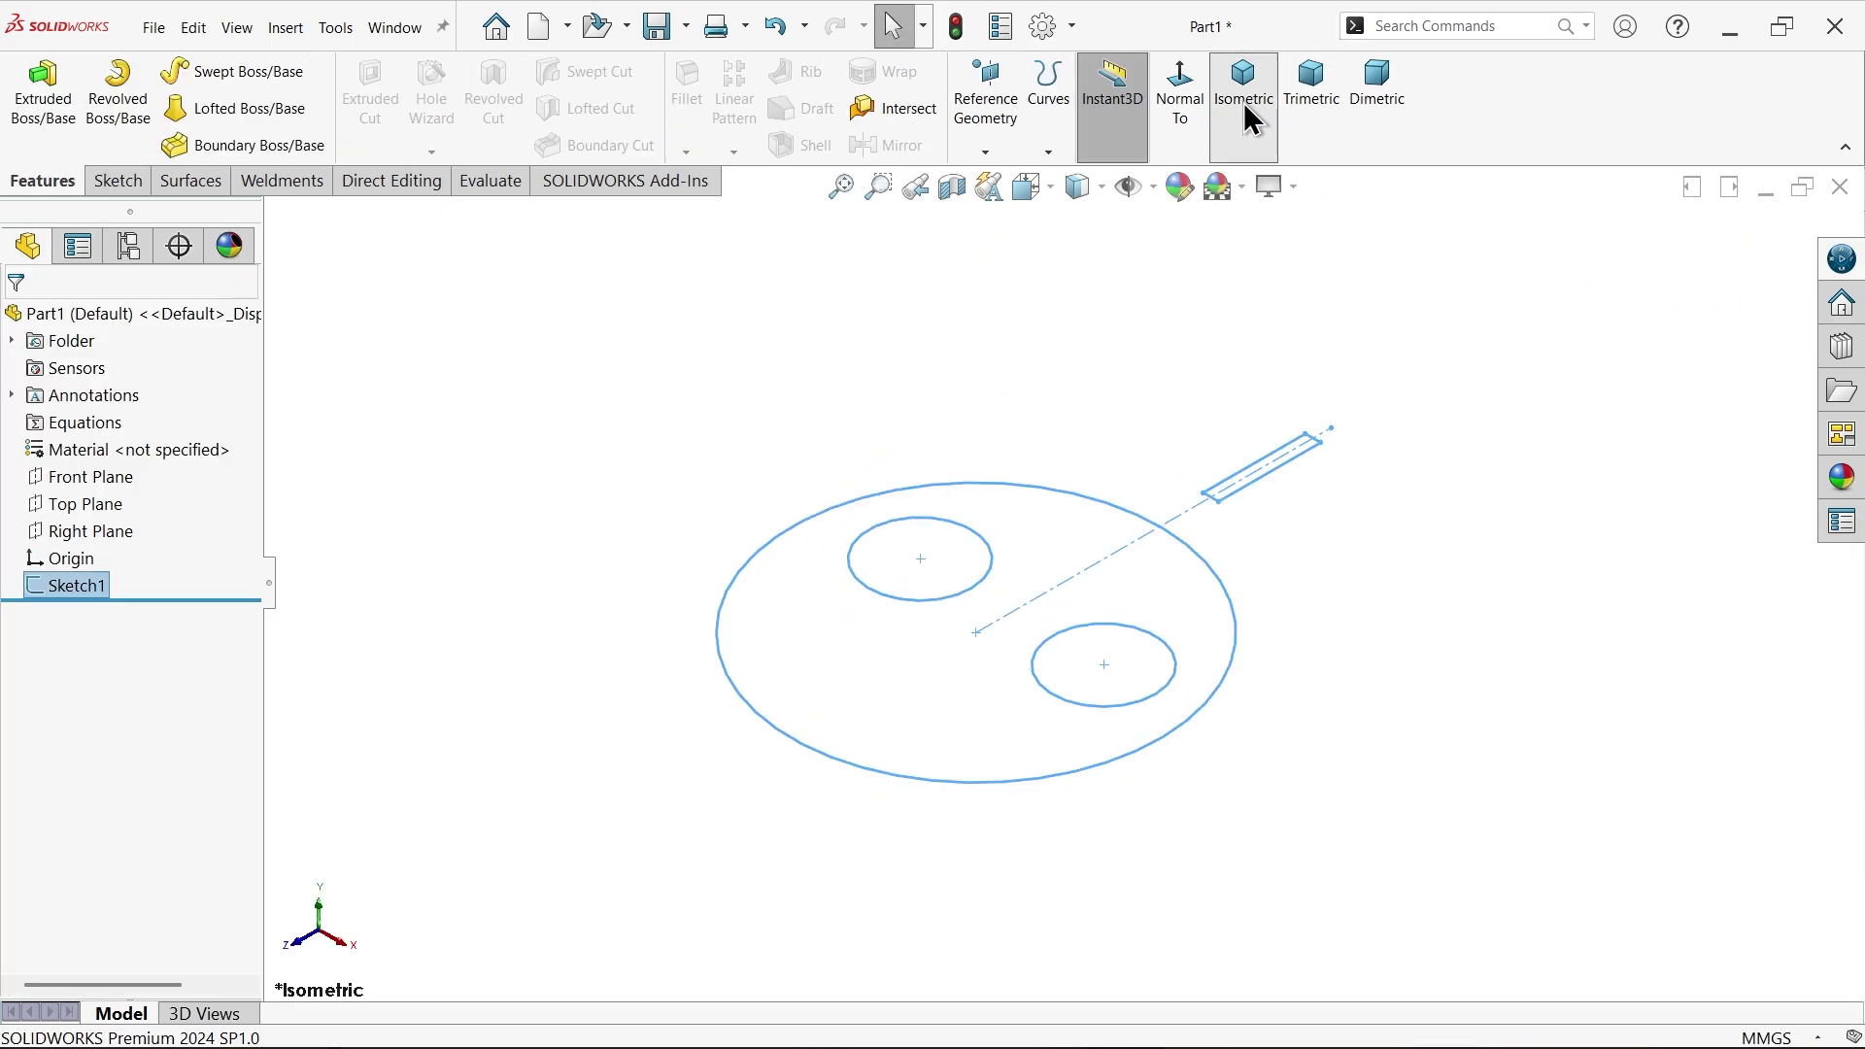
click(1185, 393)
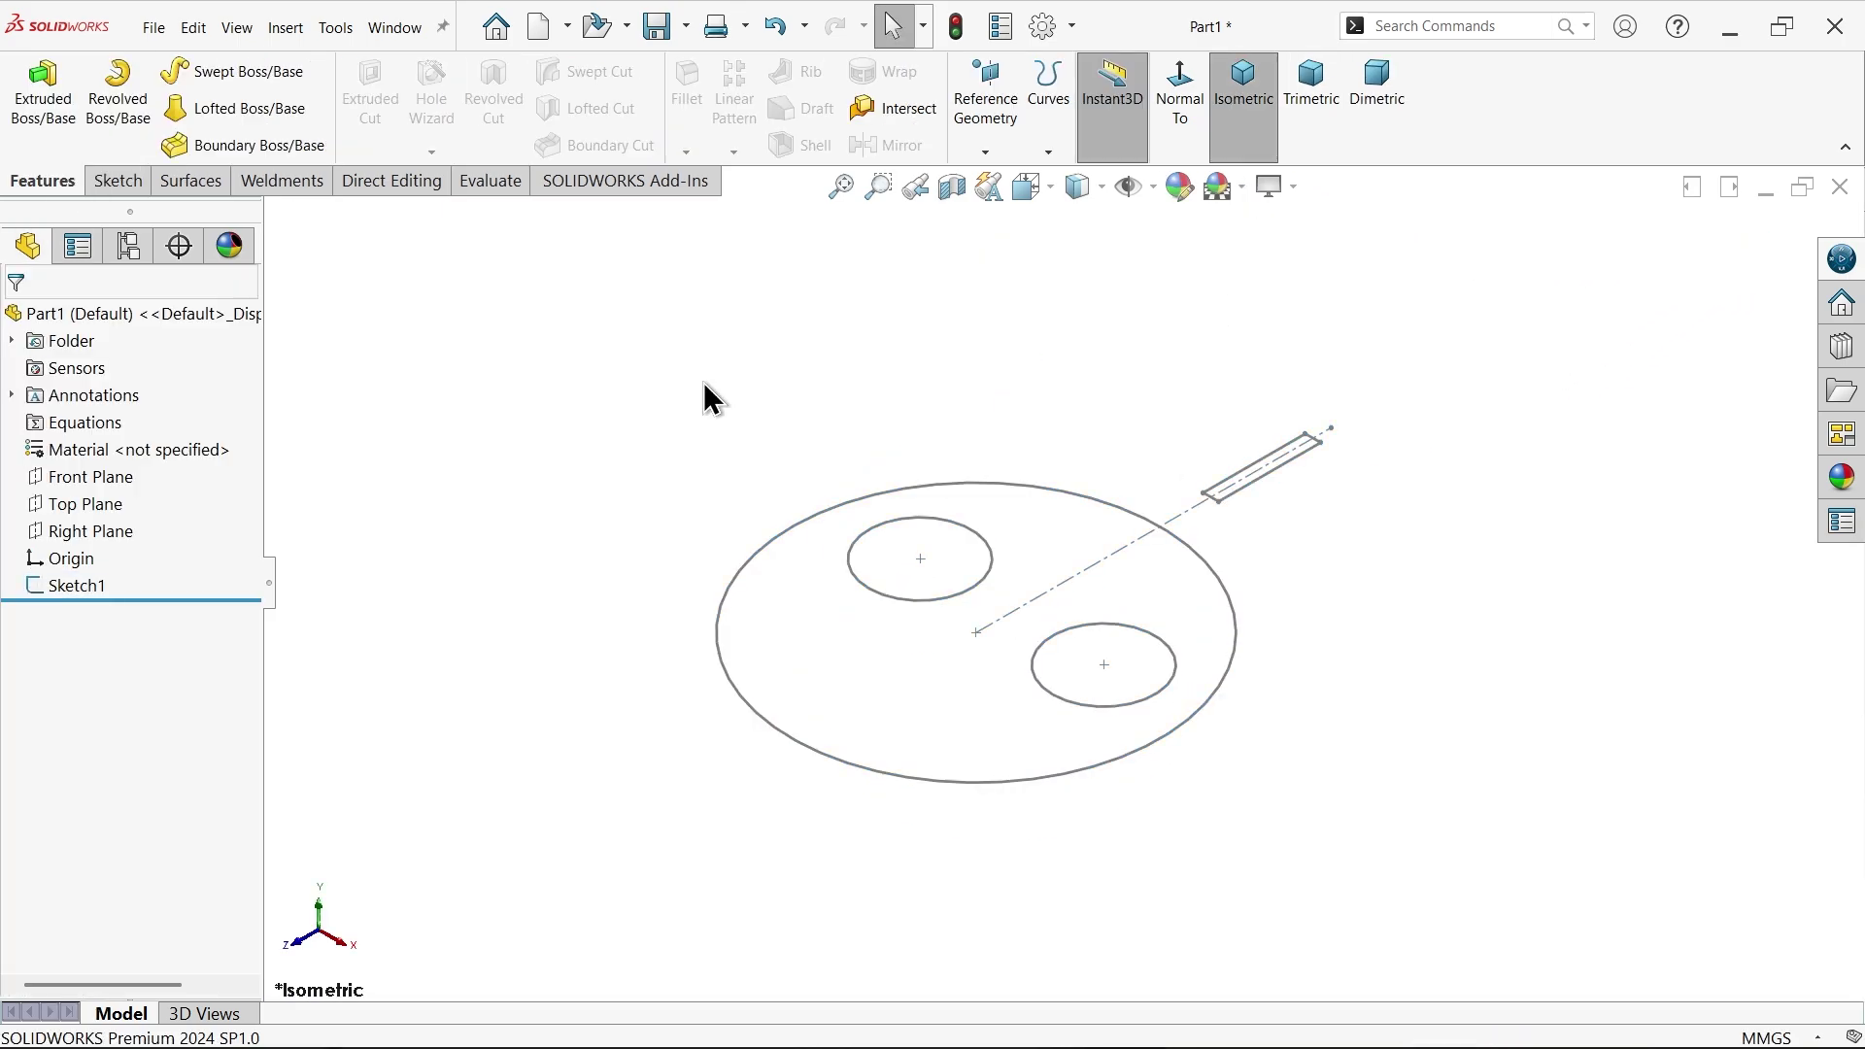
click(94, 507)
click(114, 482)
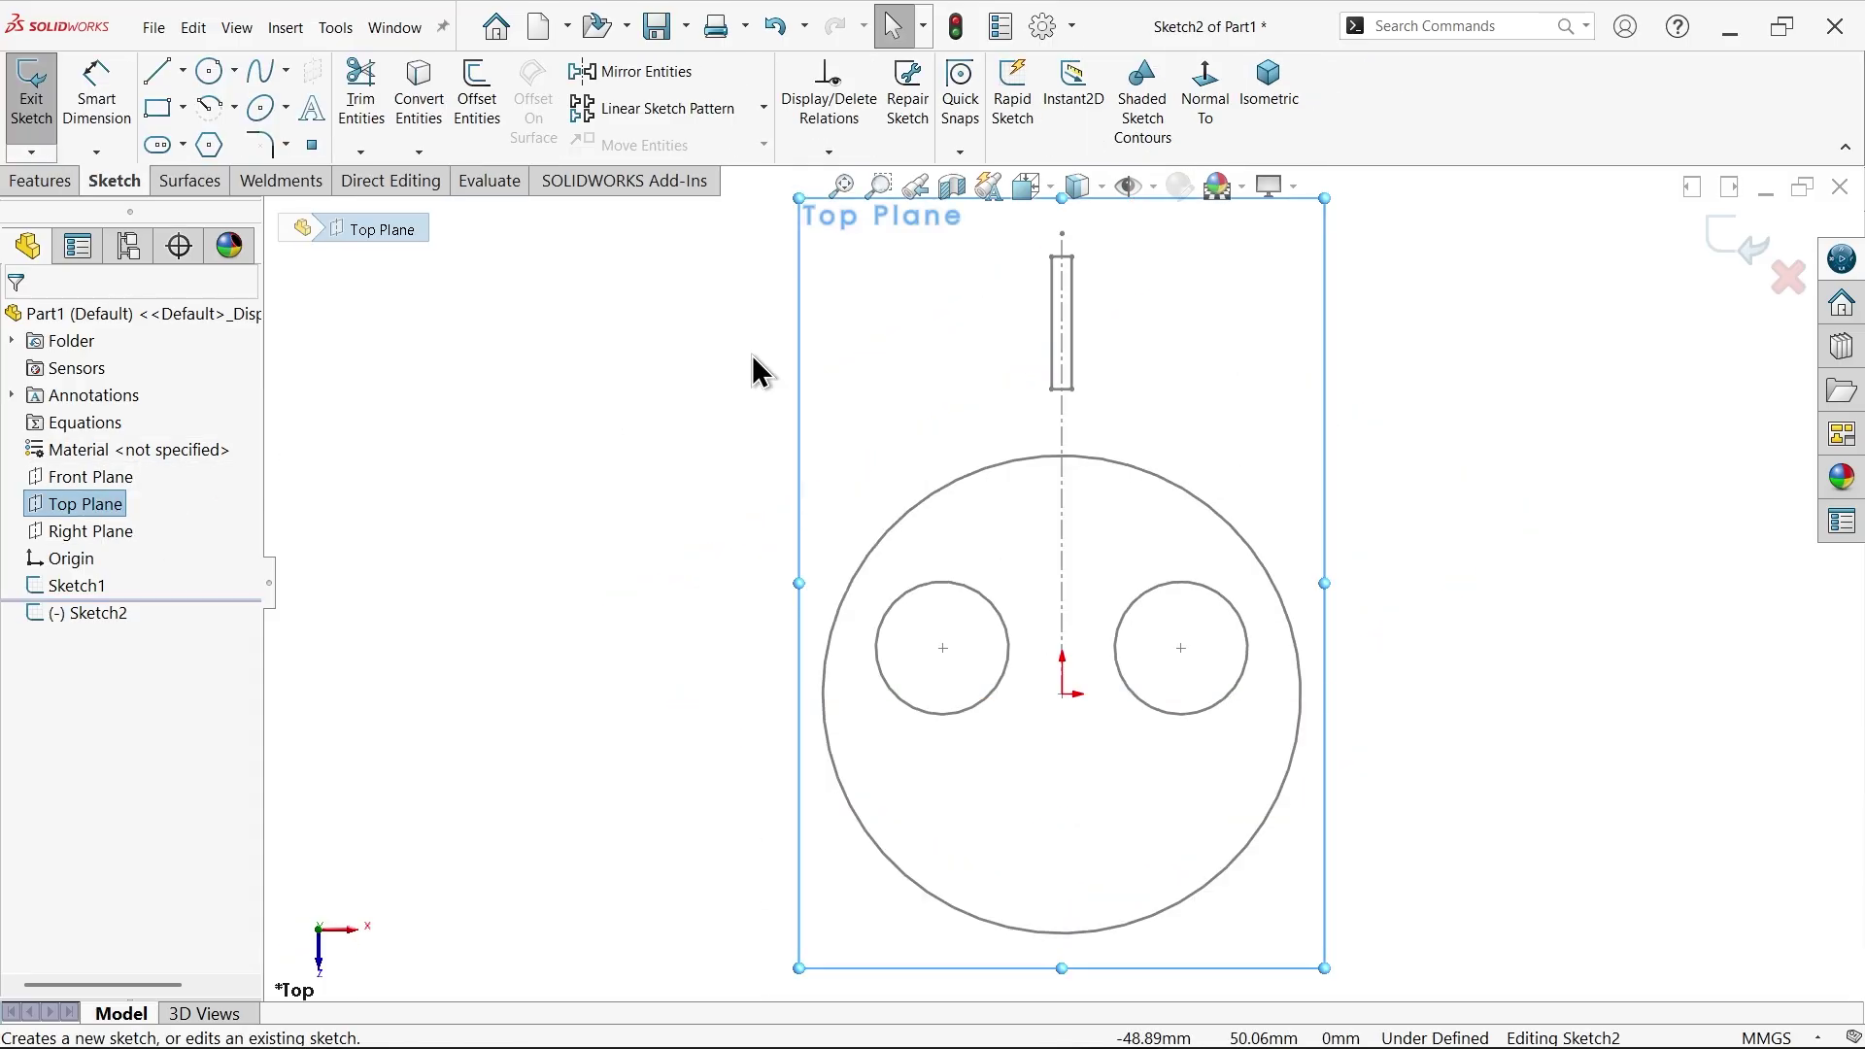
click(1291, 107)
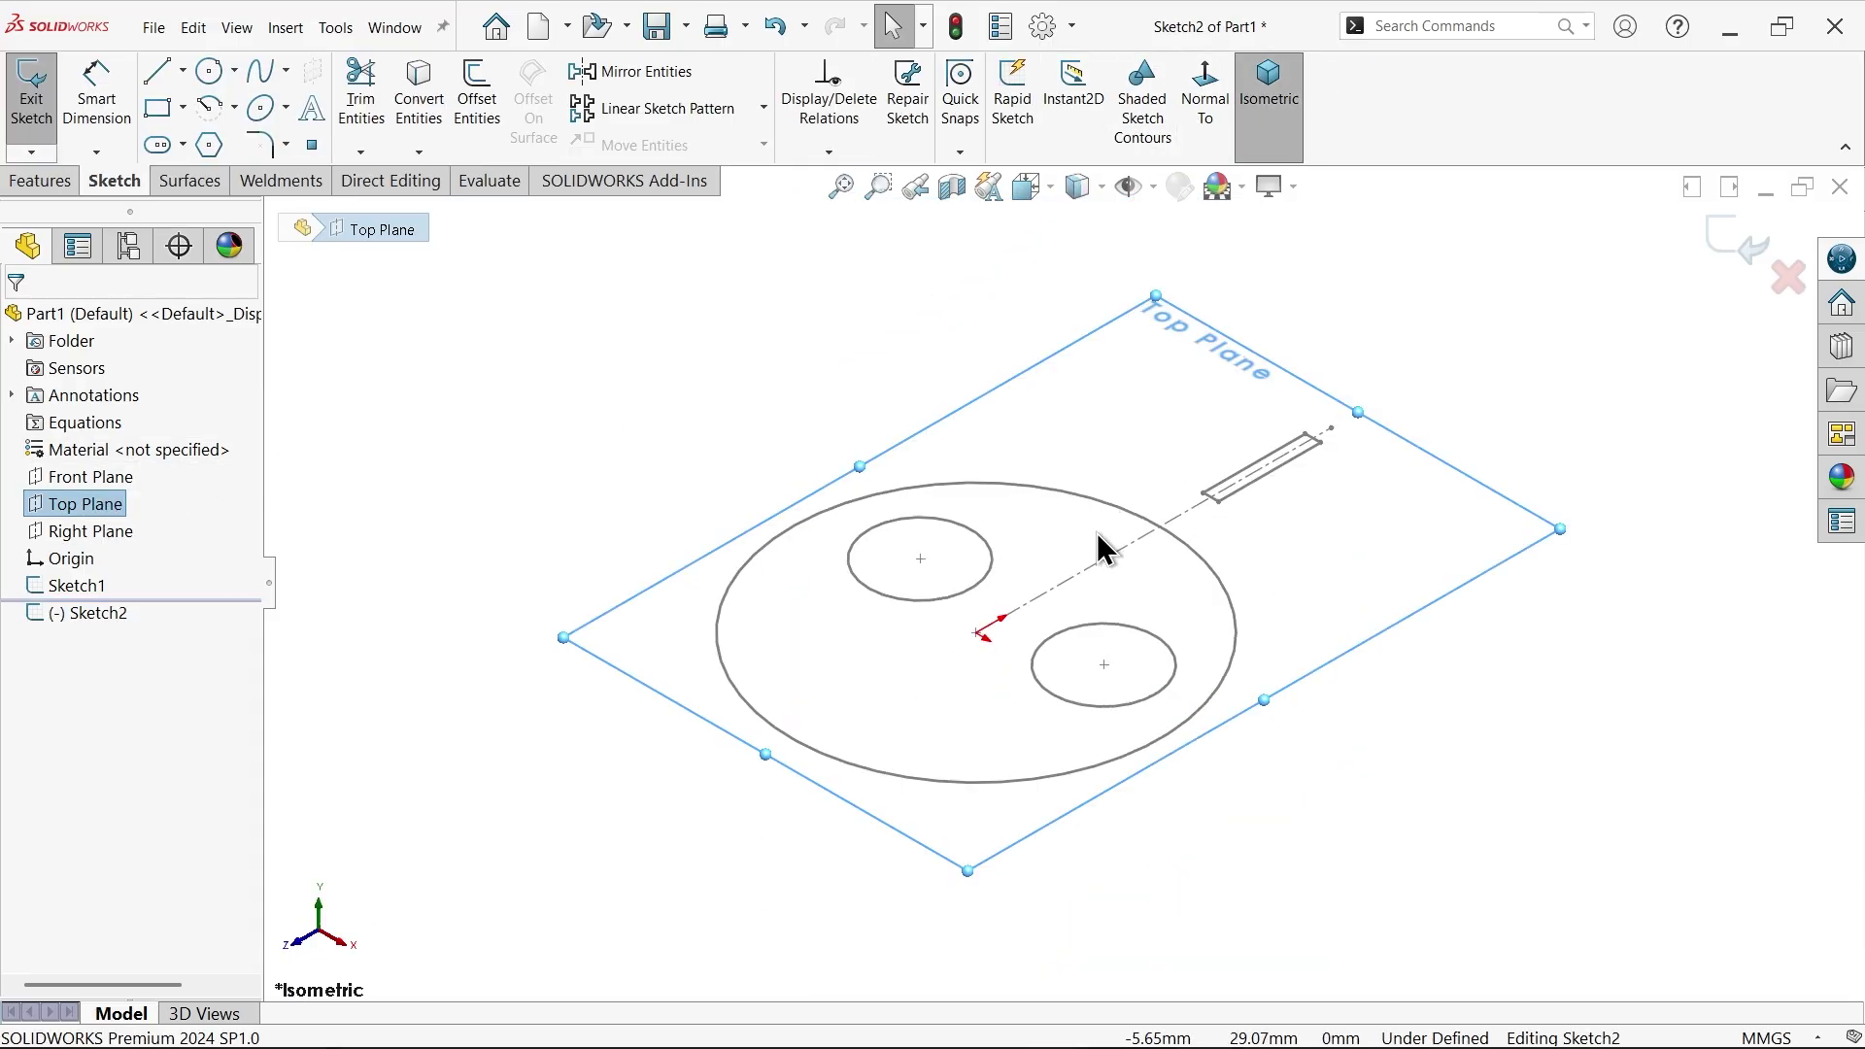
scroll(1098, 540, down, 2)
click(1061, 485)
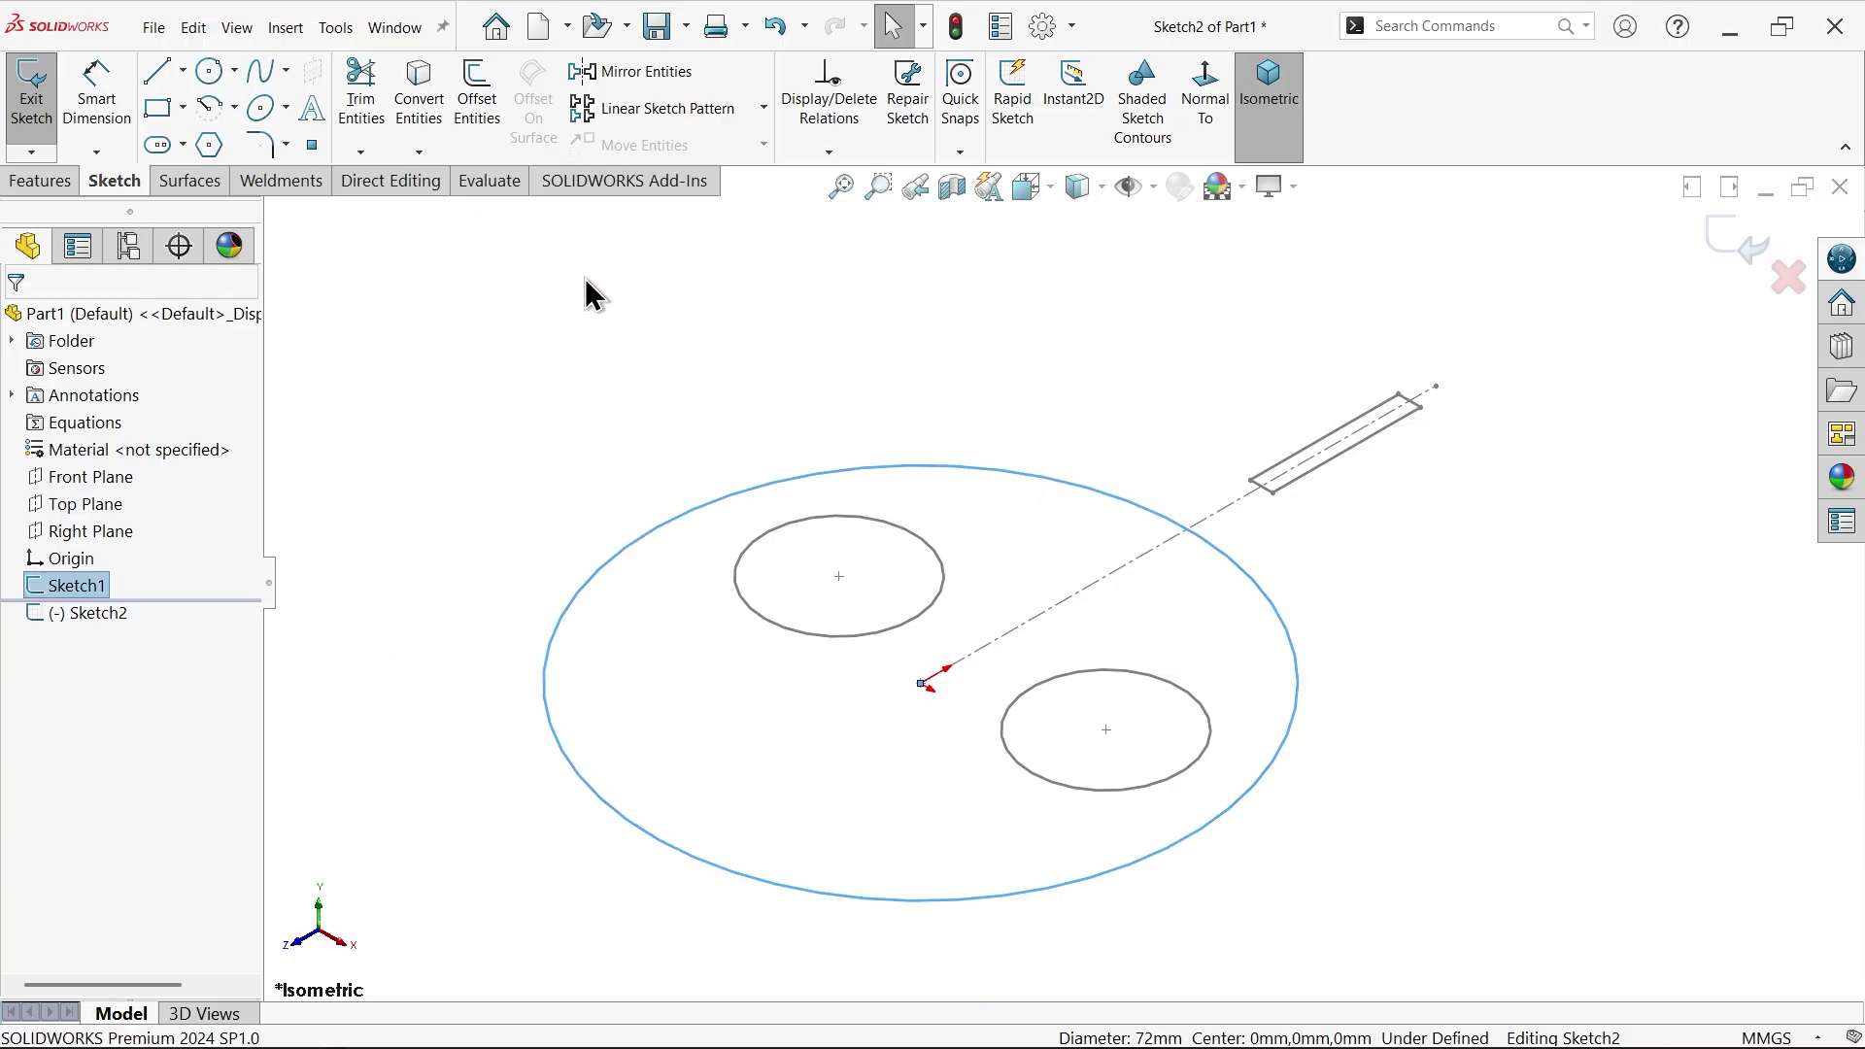
click(419, 107)
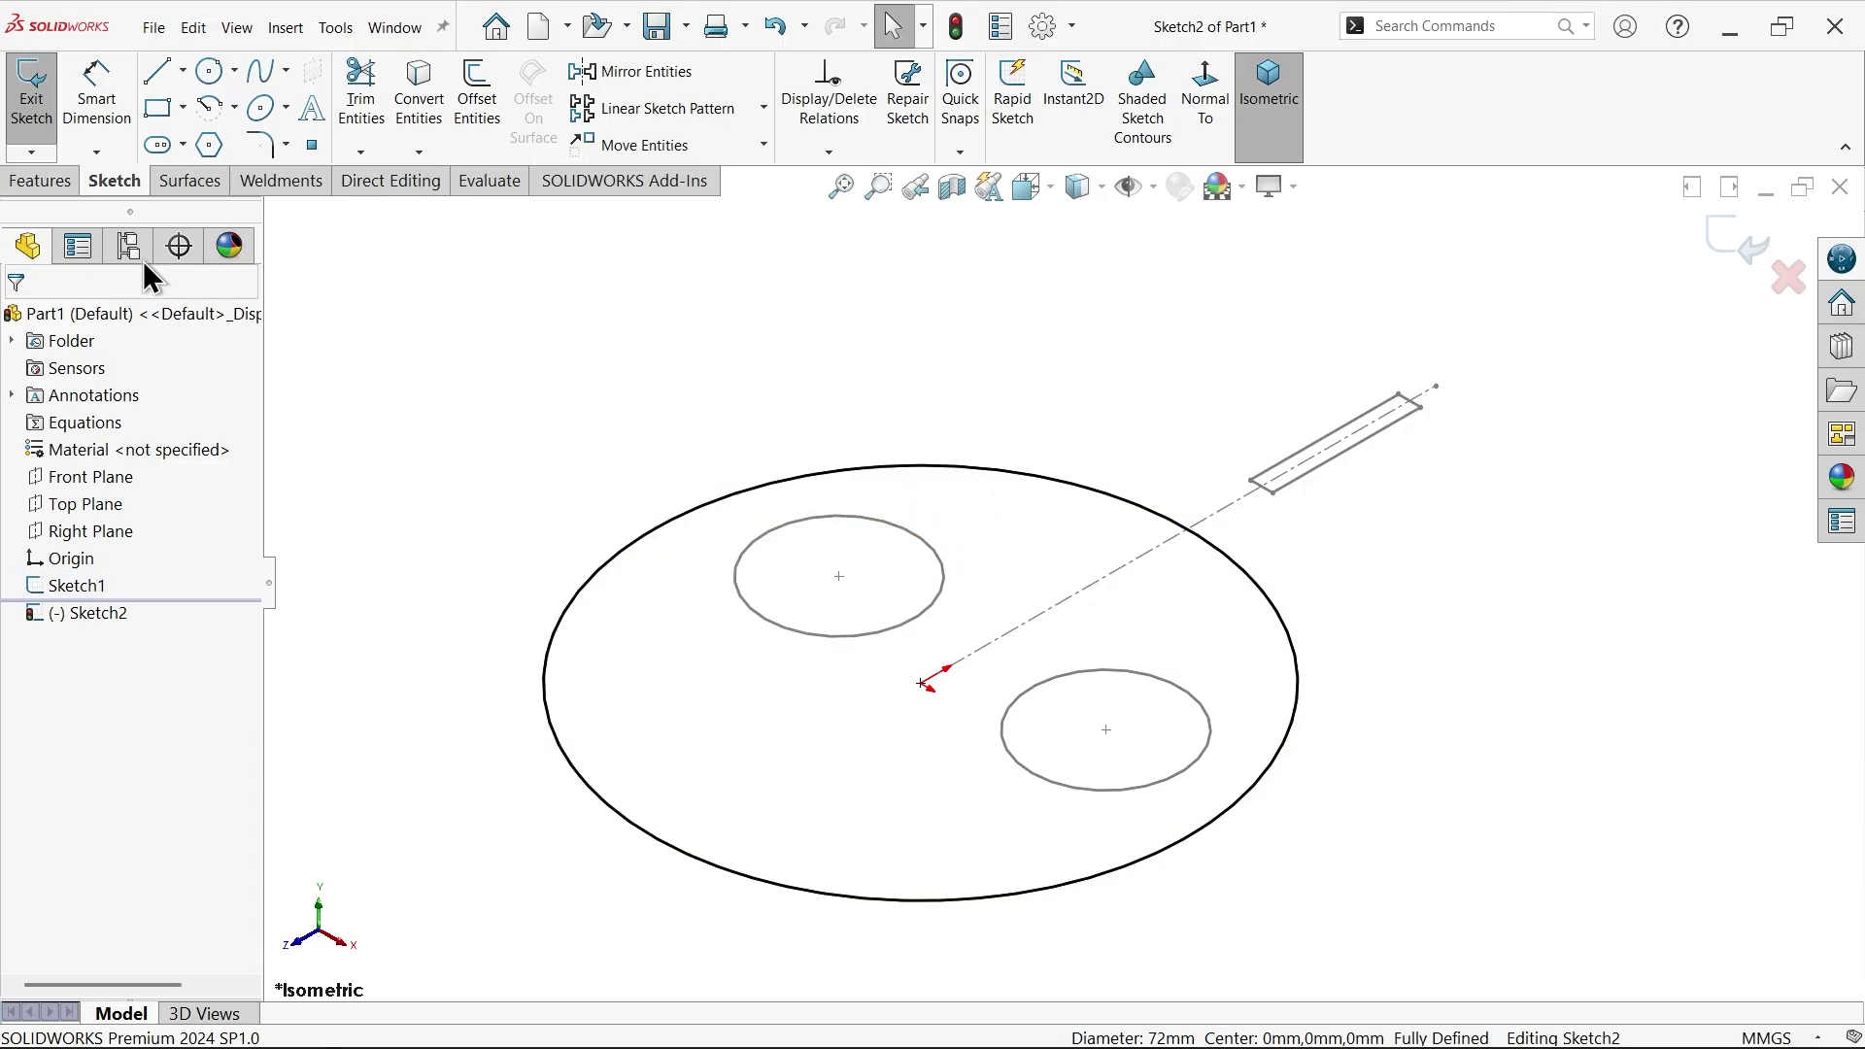
click(41, 180)
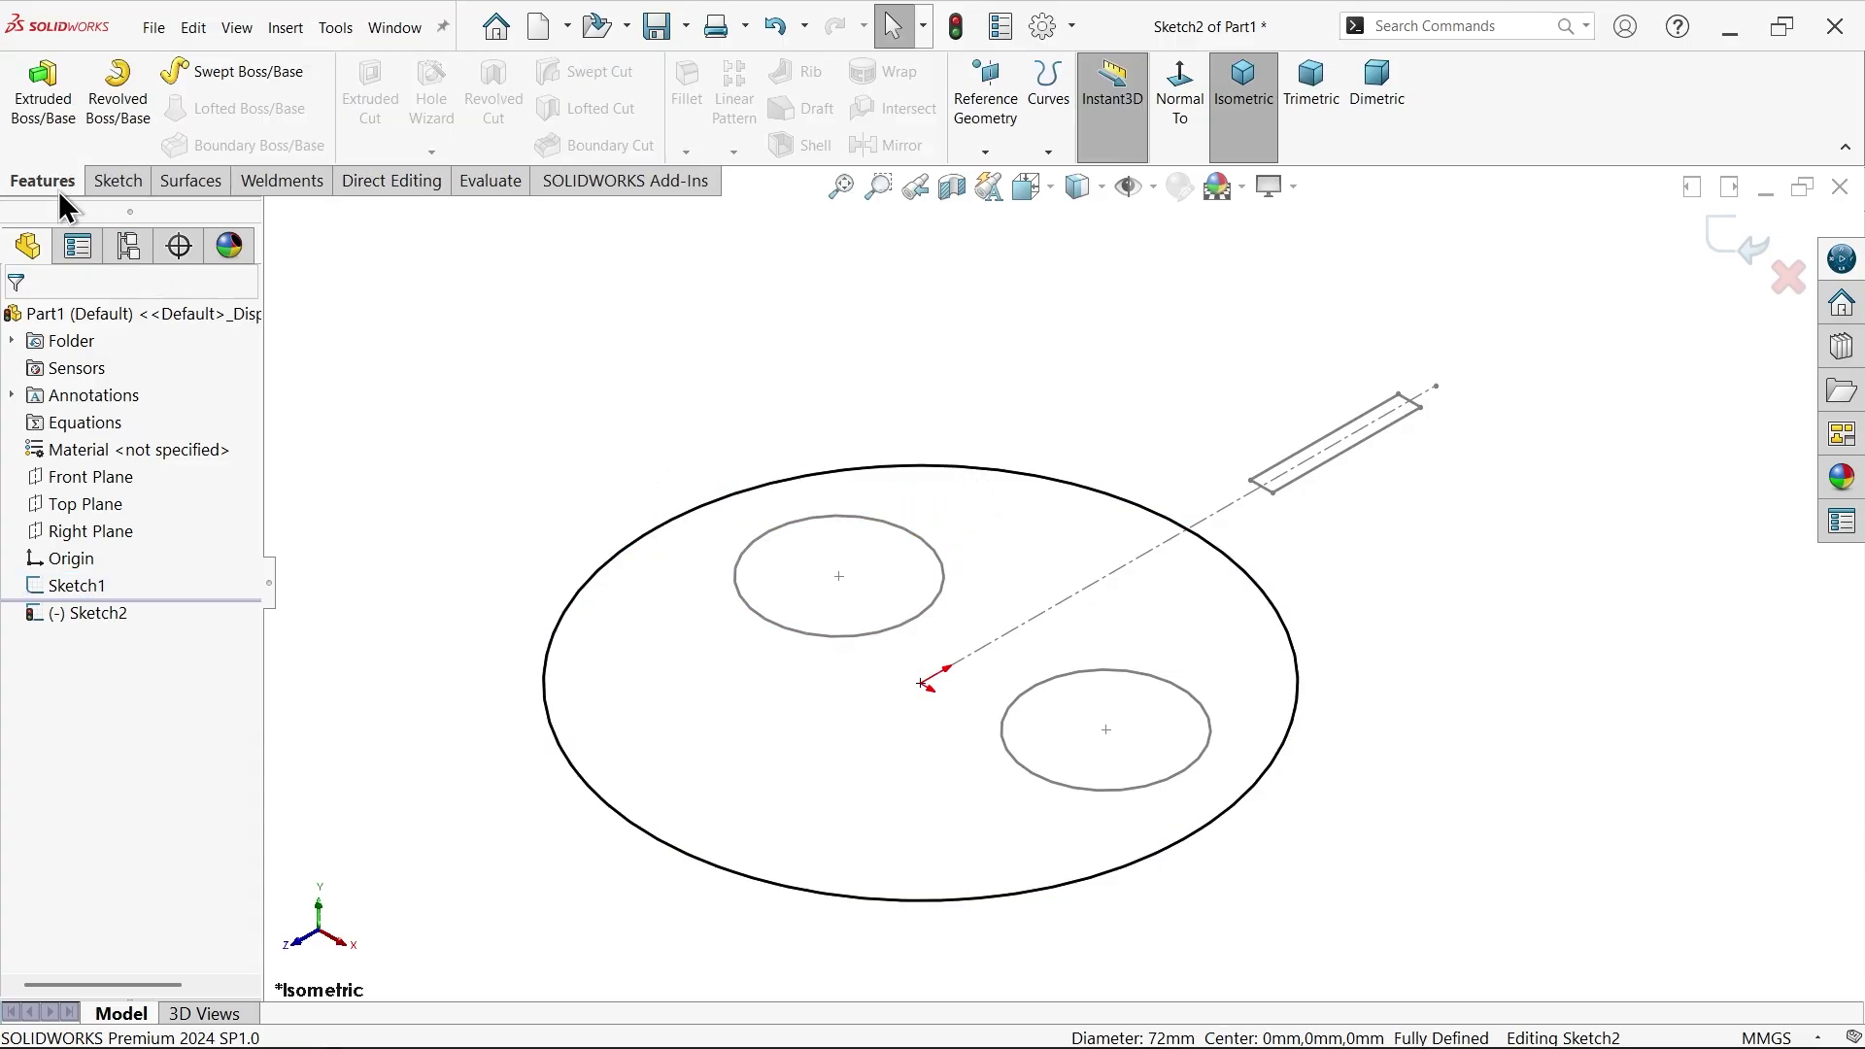
- Start a helix on the Ø72 circle with 2.5 mm pitch and 0.85 revolutions
click(1057, 153)
click(1096, 179)
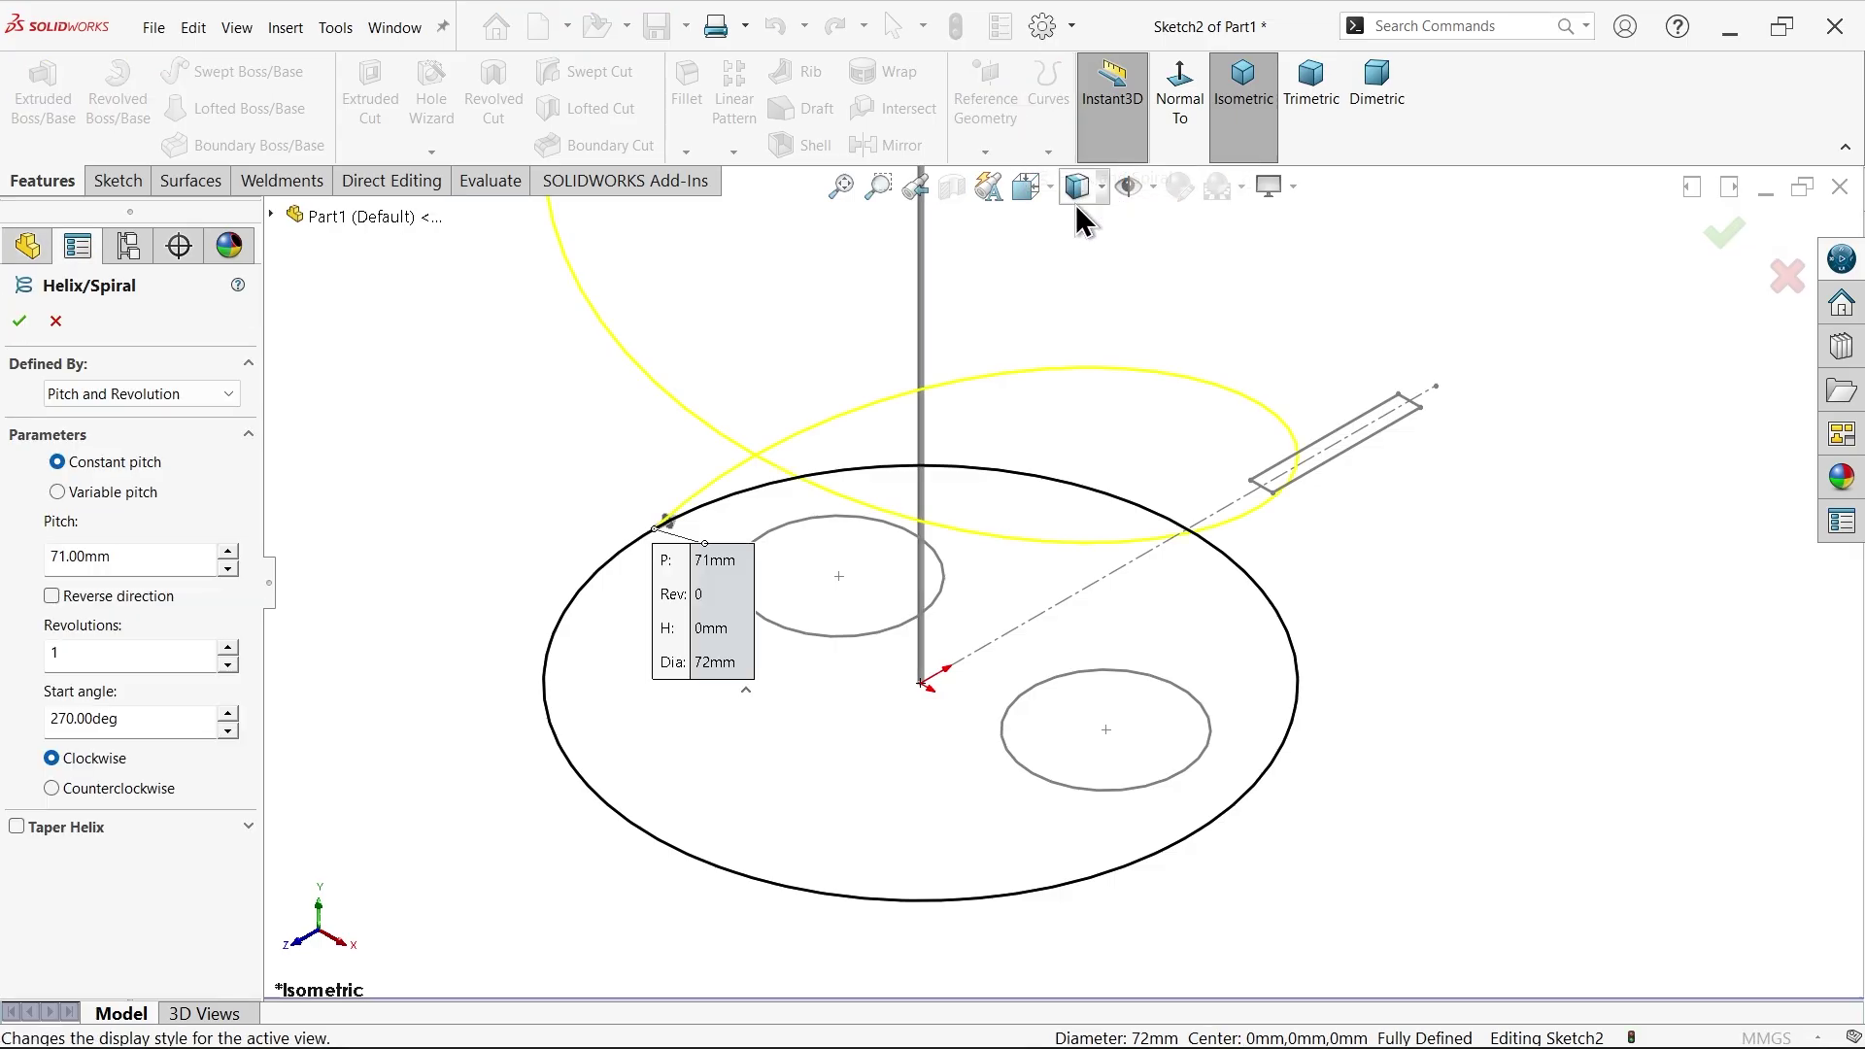
click(157, 393)
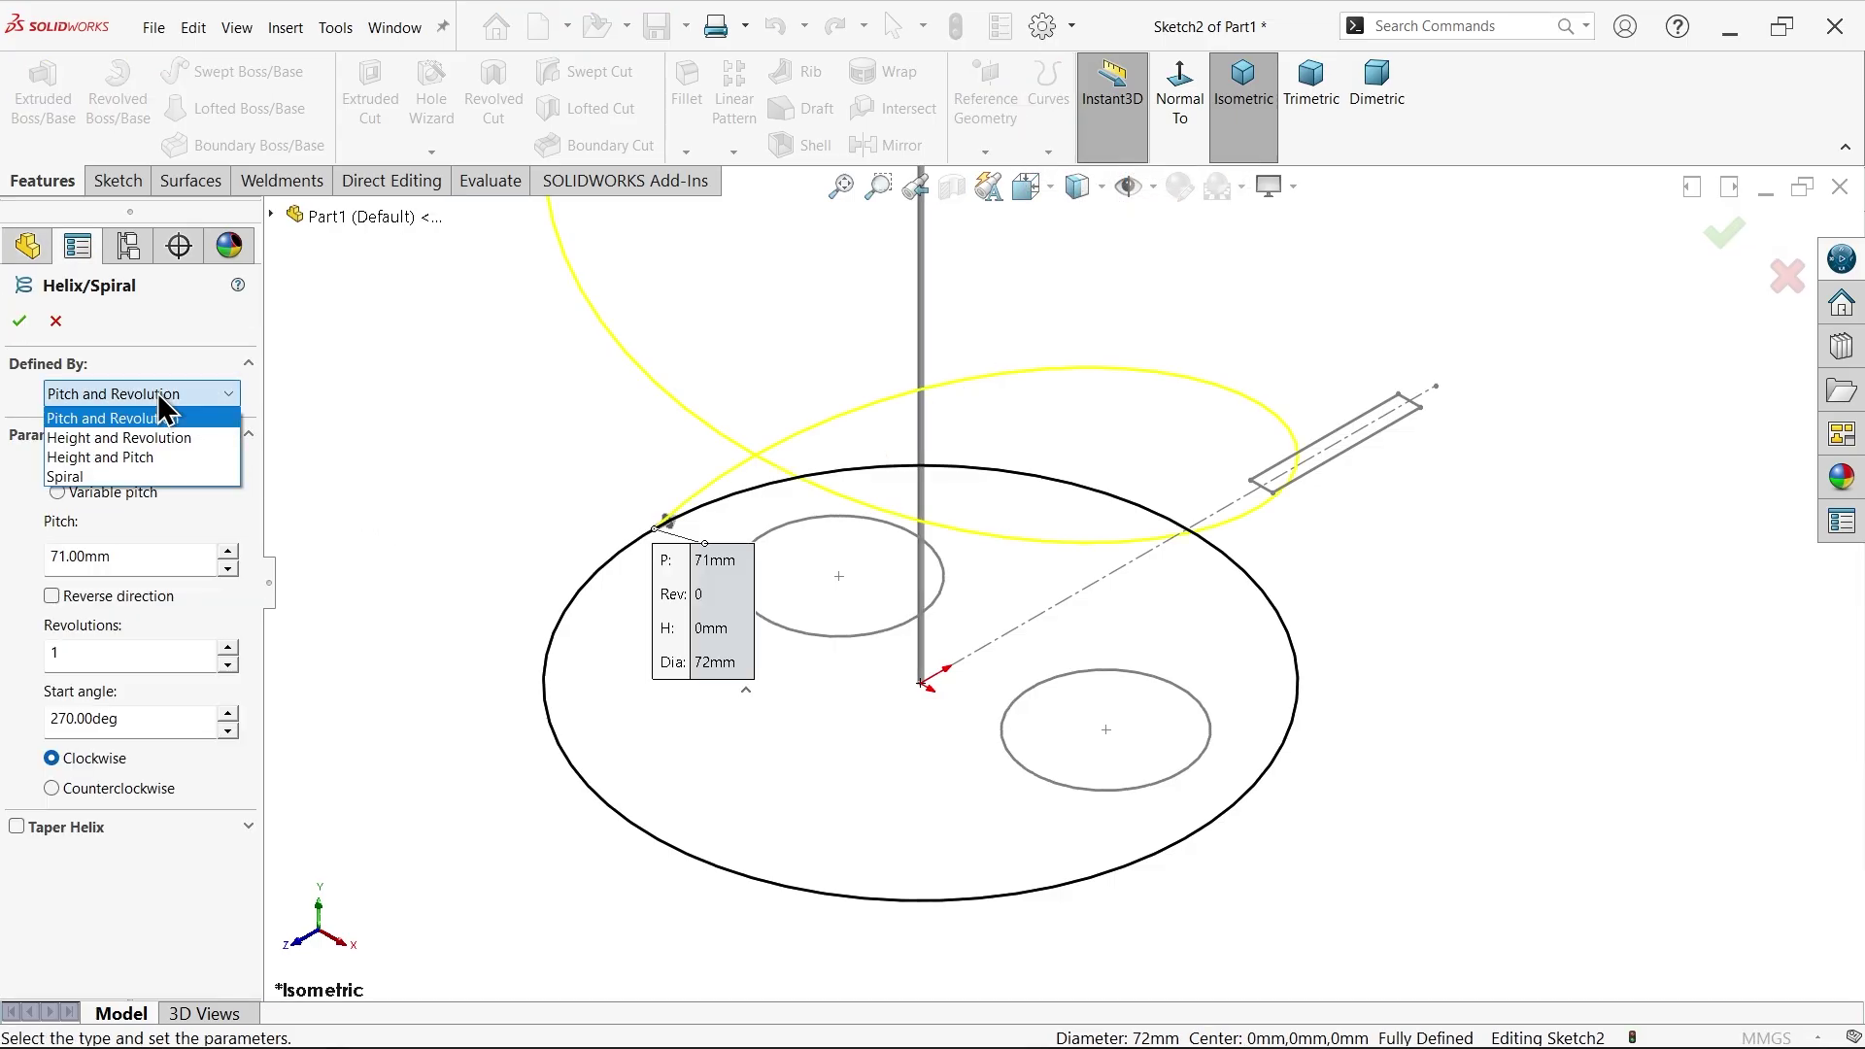
click(157, 393)
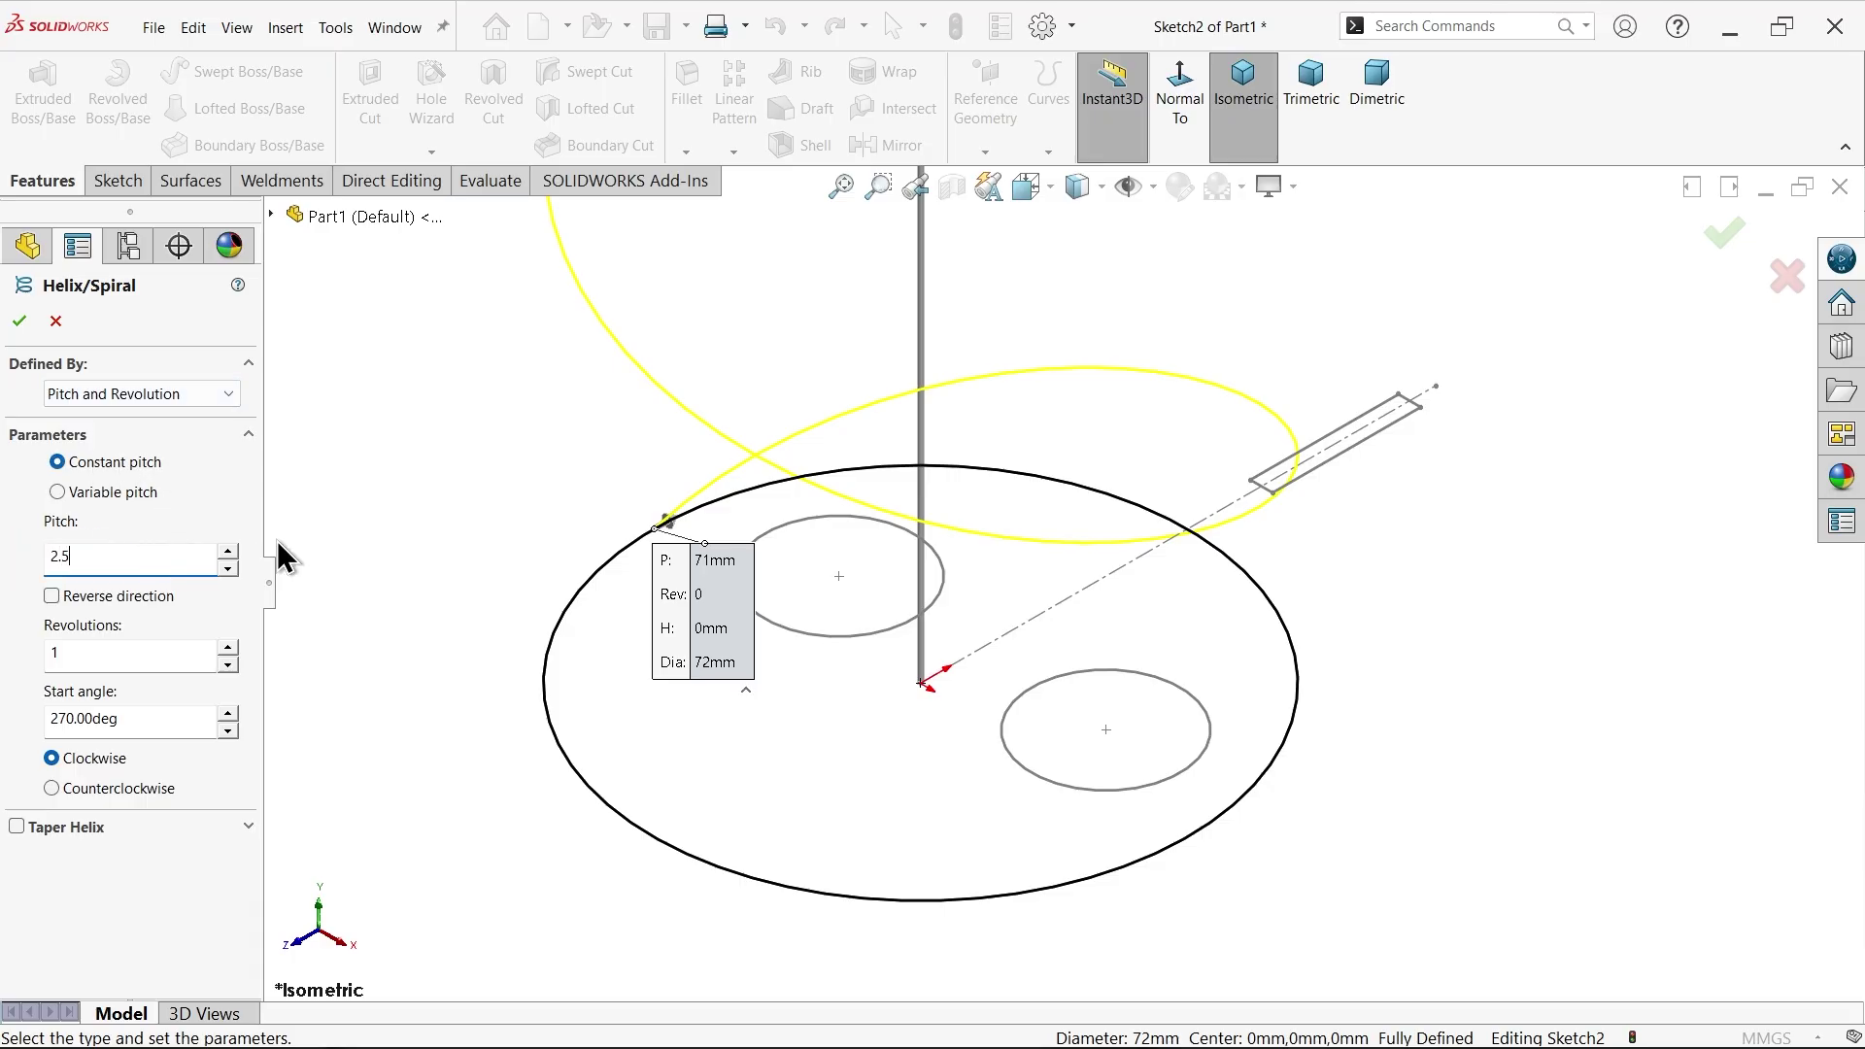
key(Return)
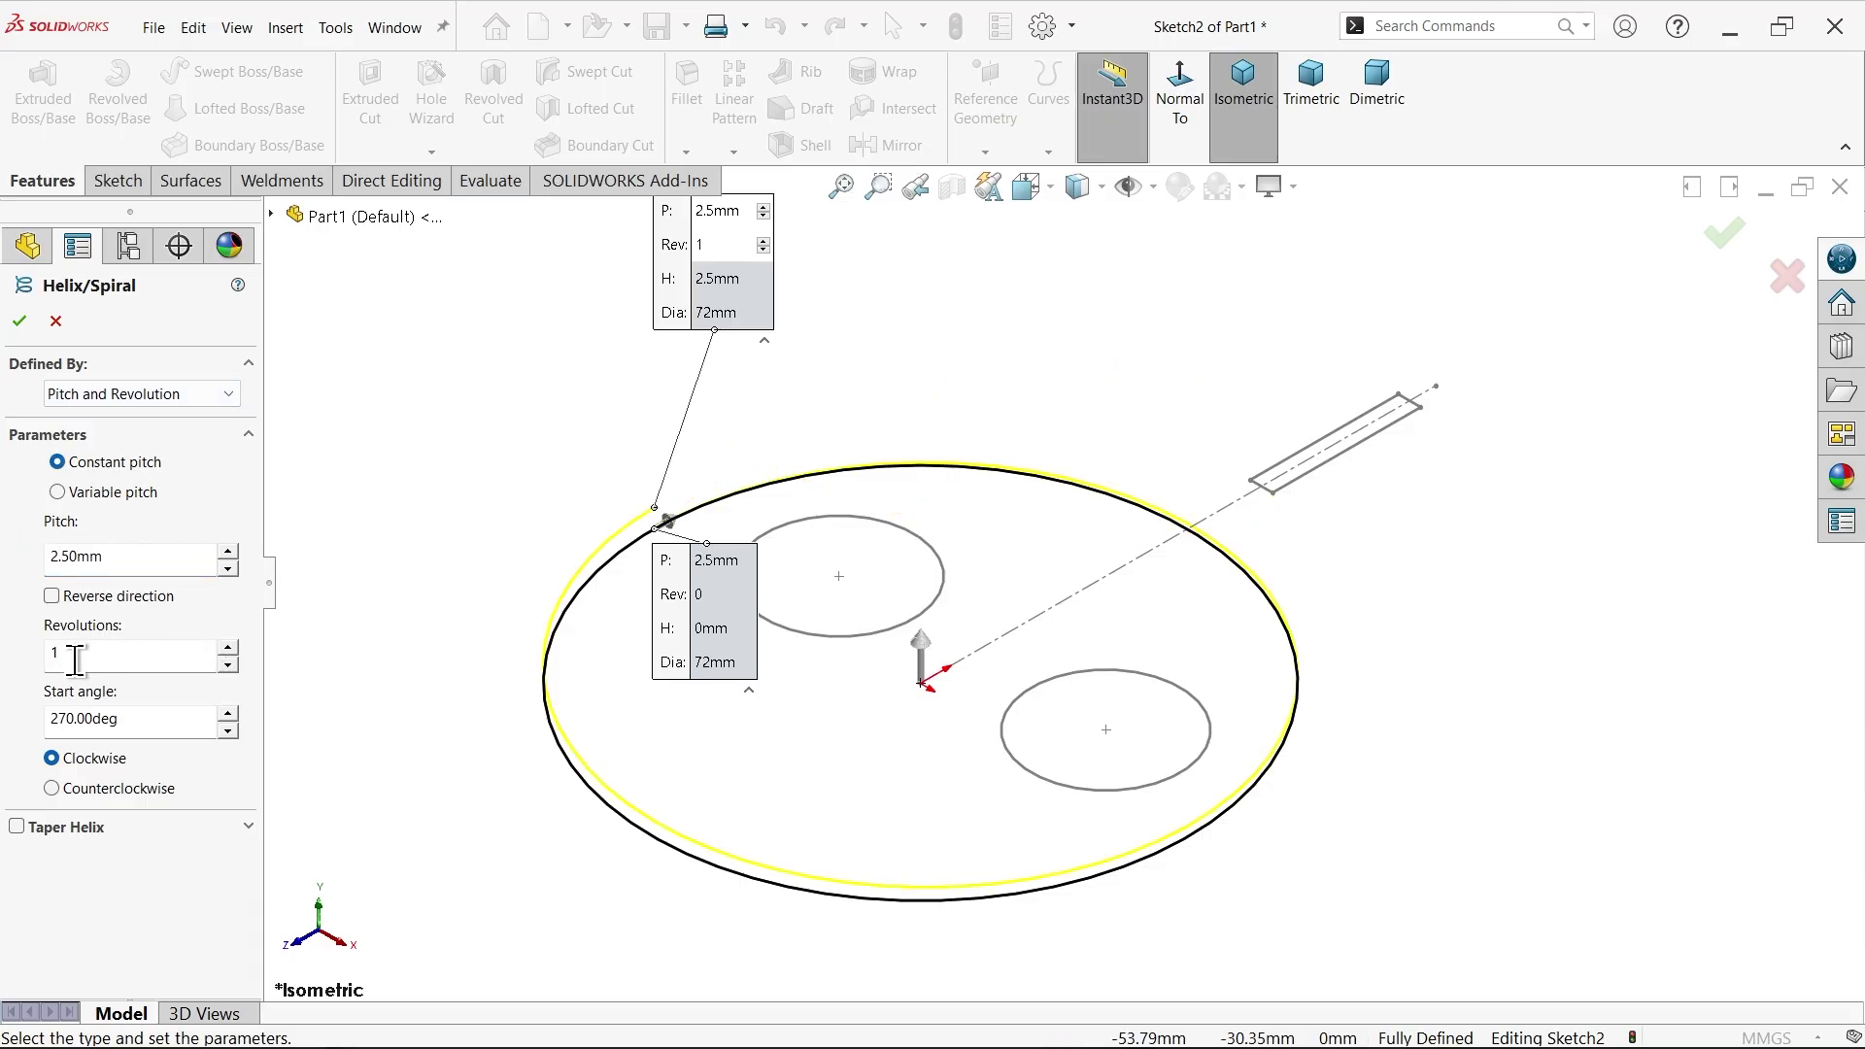
click(108, 642)
text(0.85)
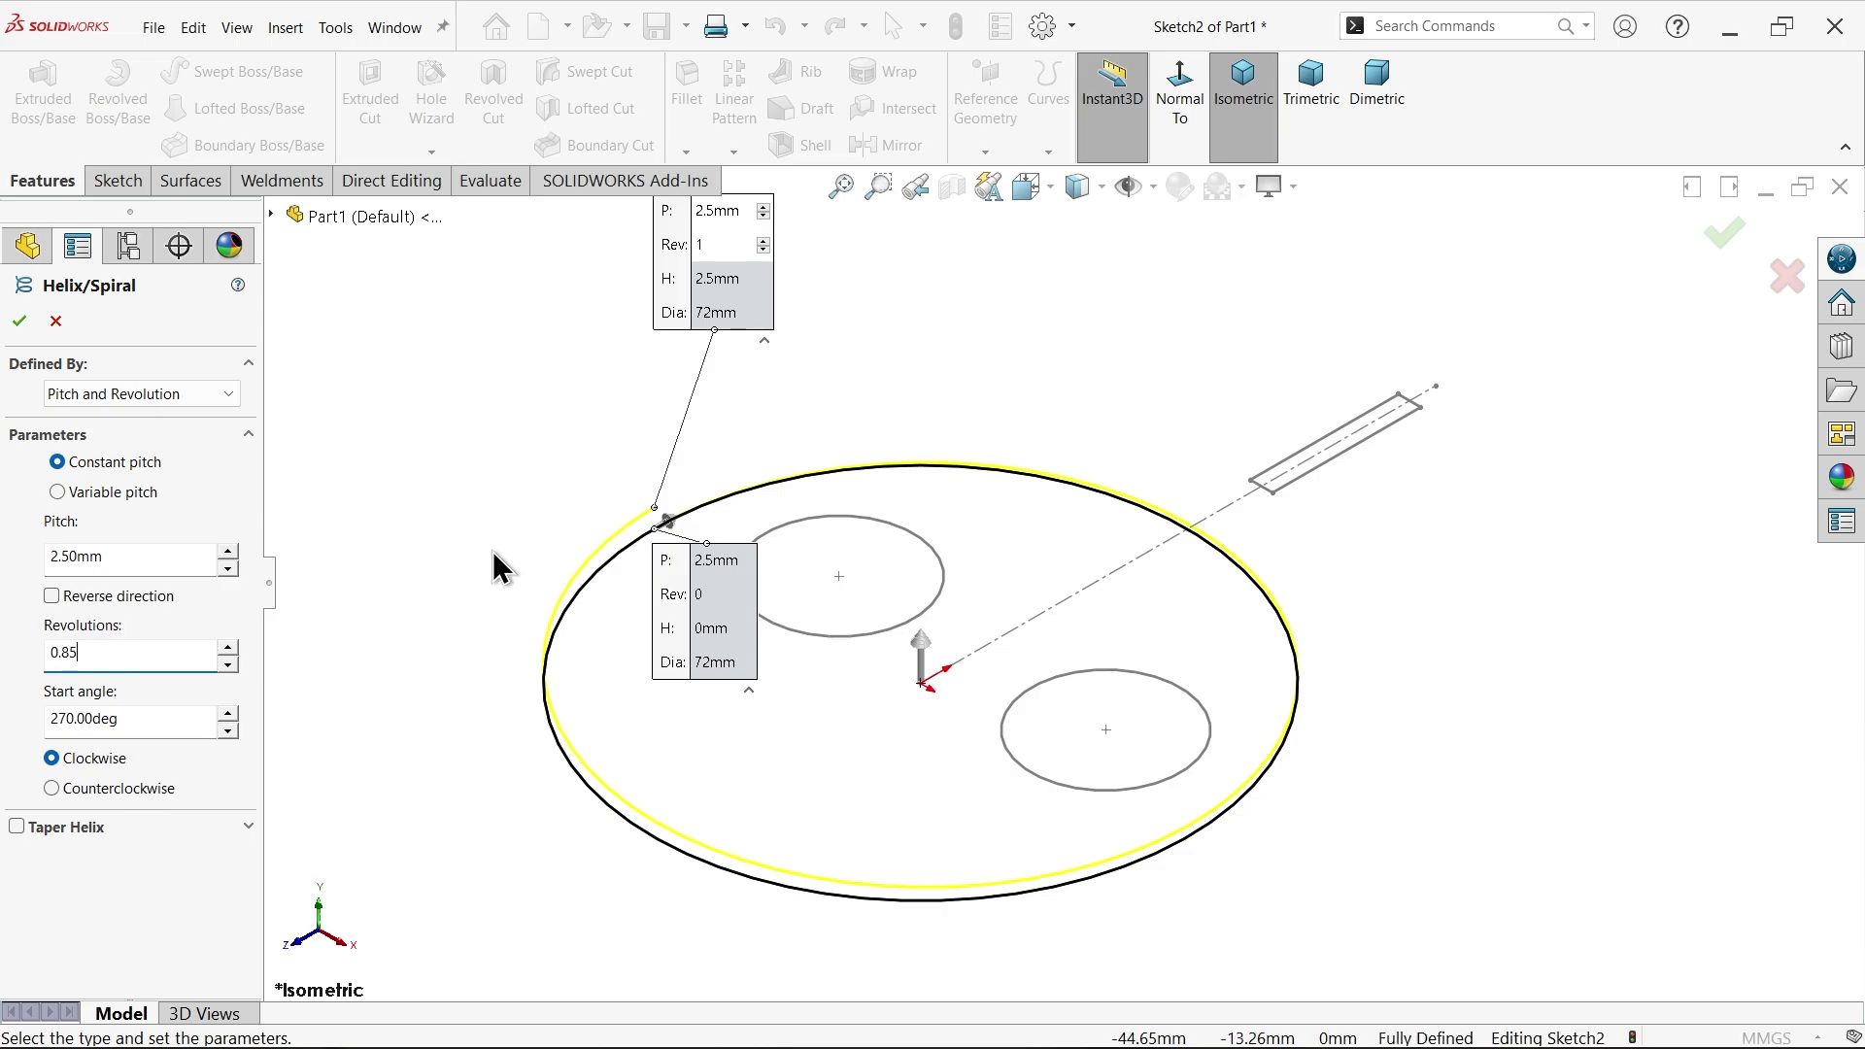
key(Return)
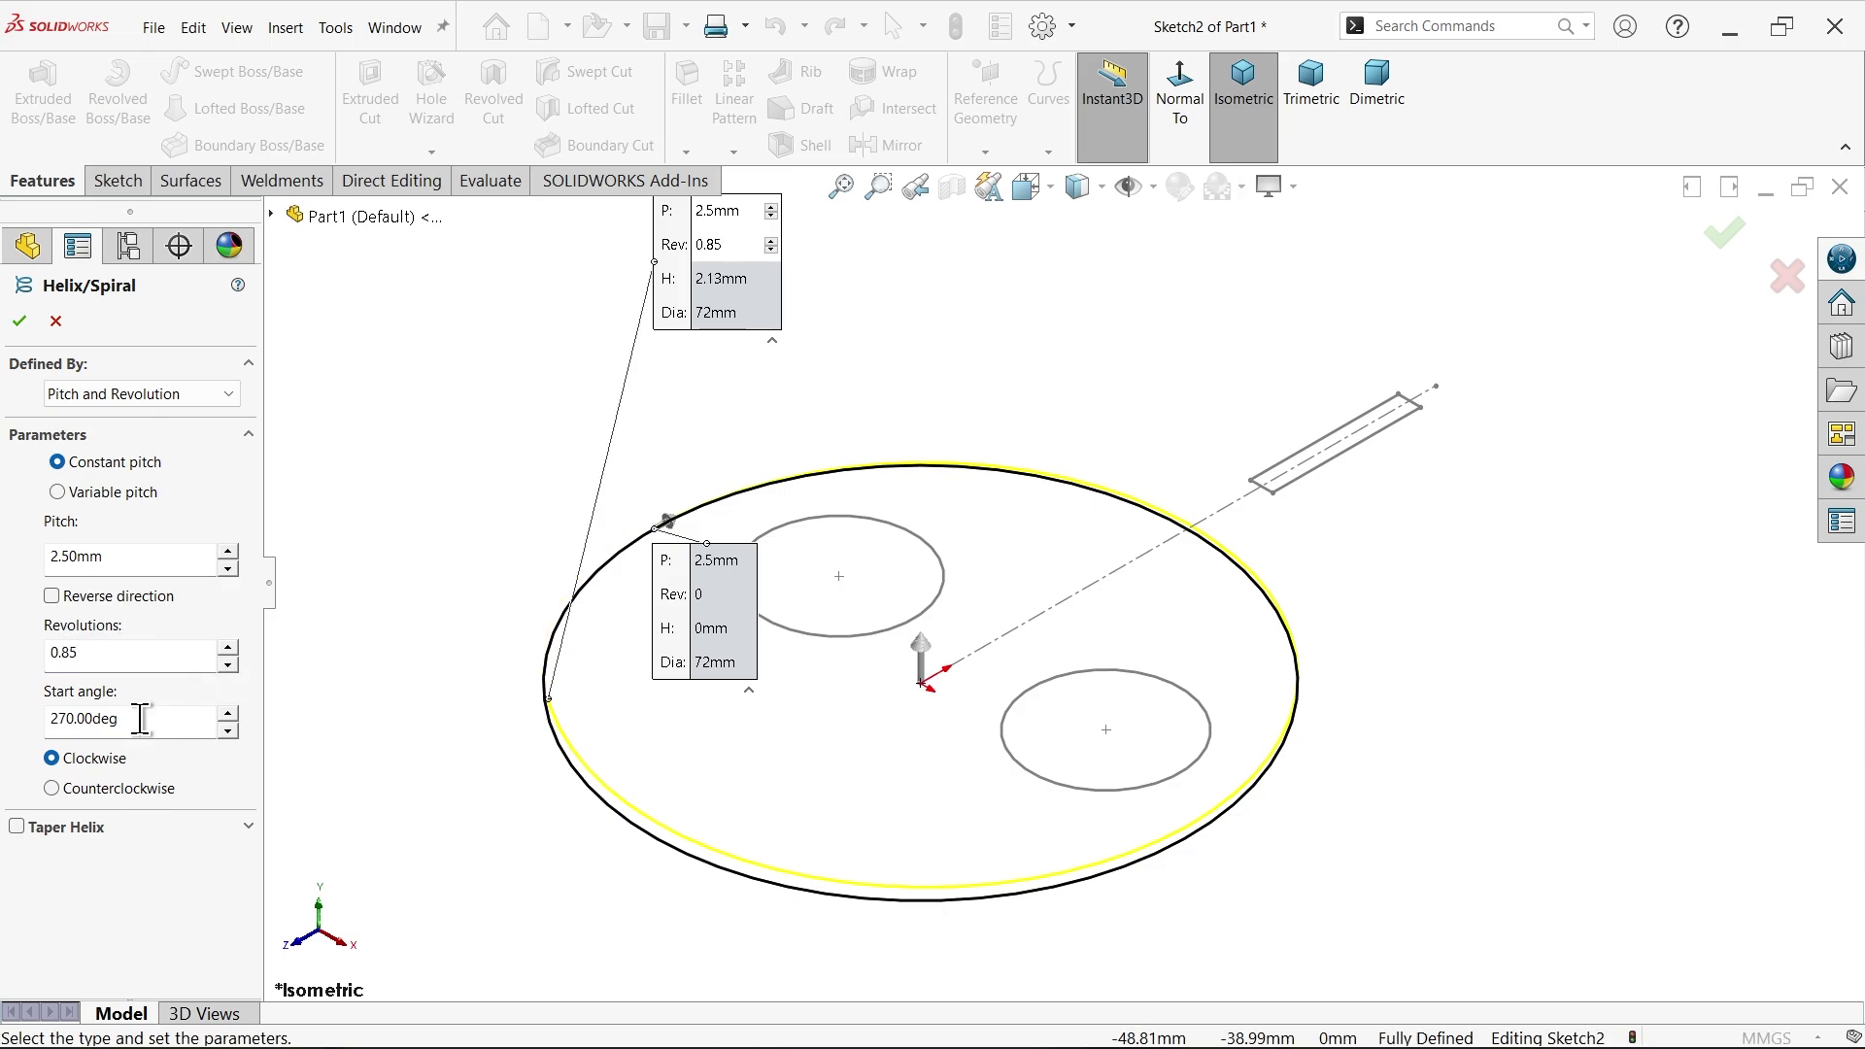
text(0)
key(Return)
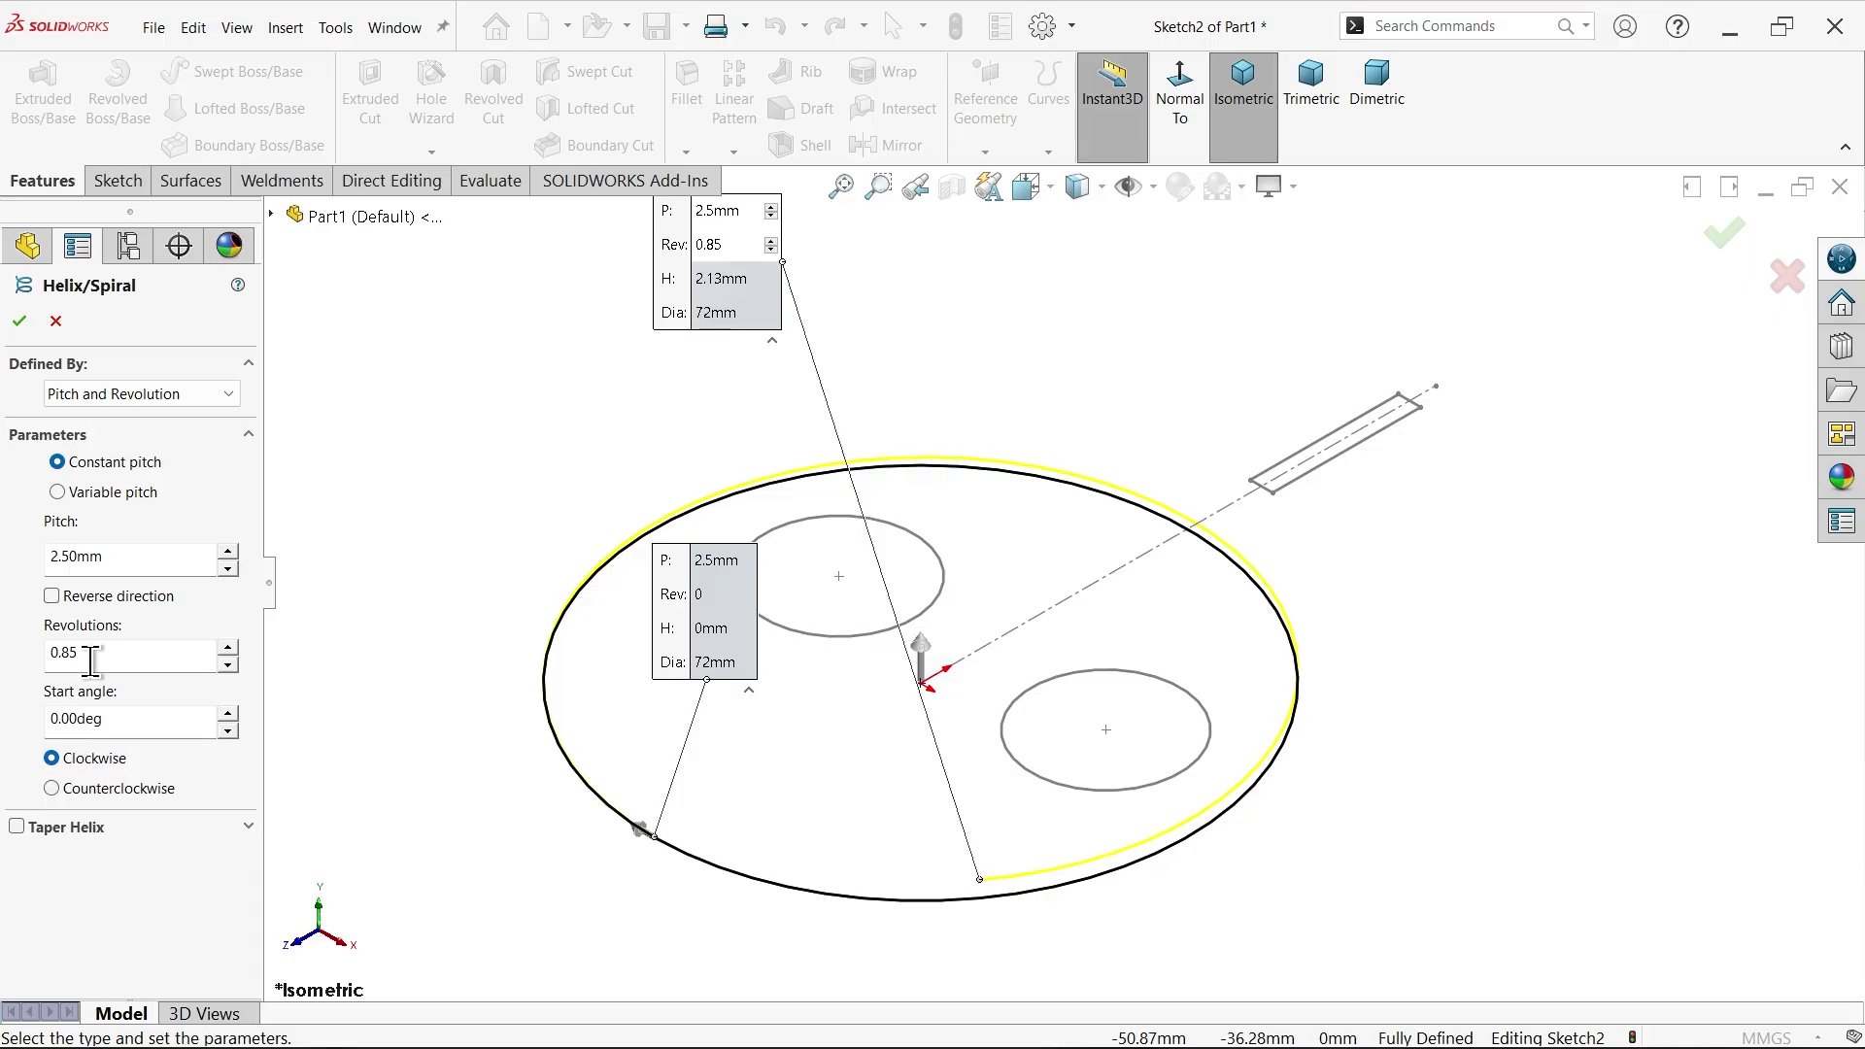
- Reverse the helix direction, set its start angle to 138°, and accept it
click(51, 597)
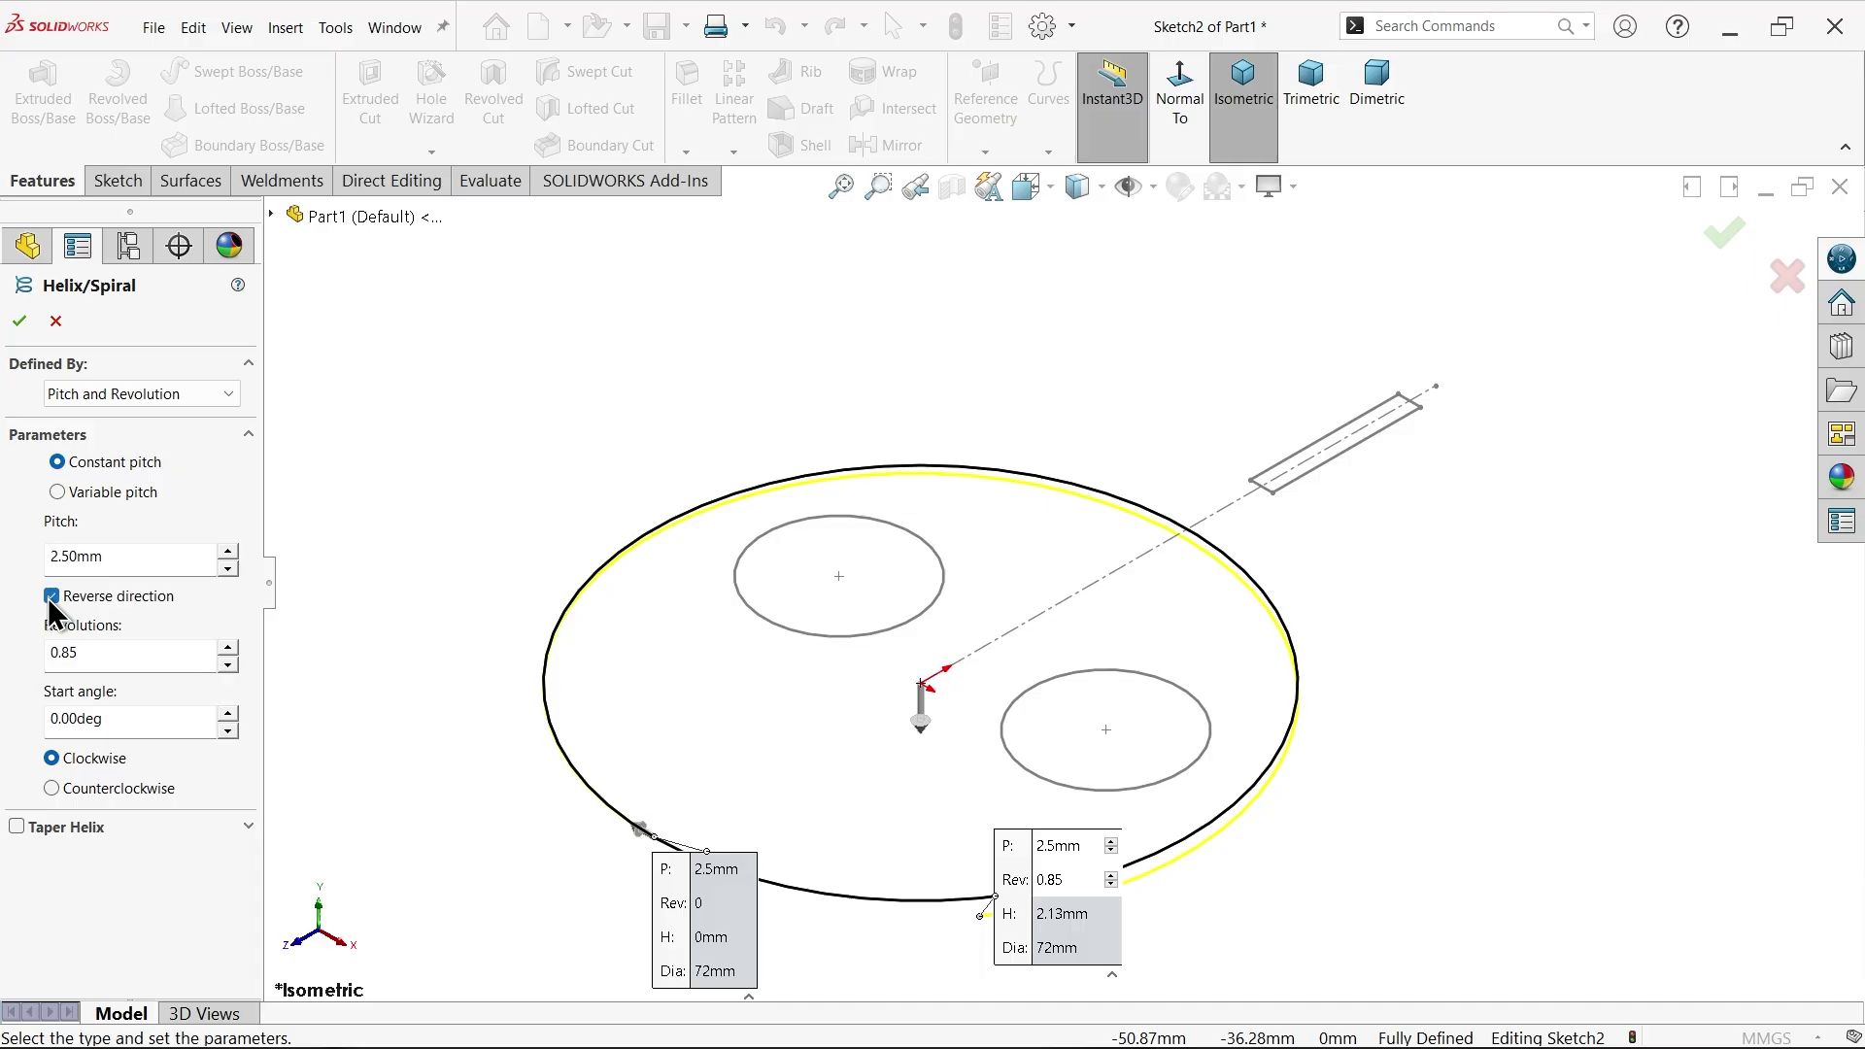
click(116, 719)
key(Return)
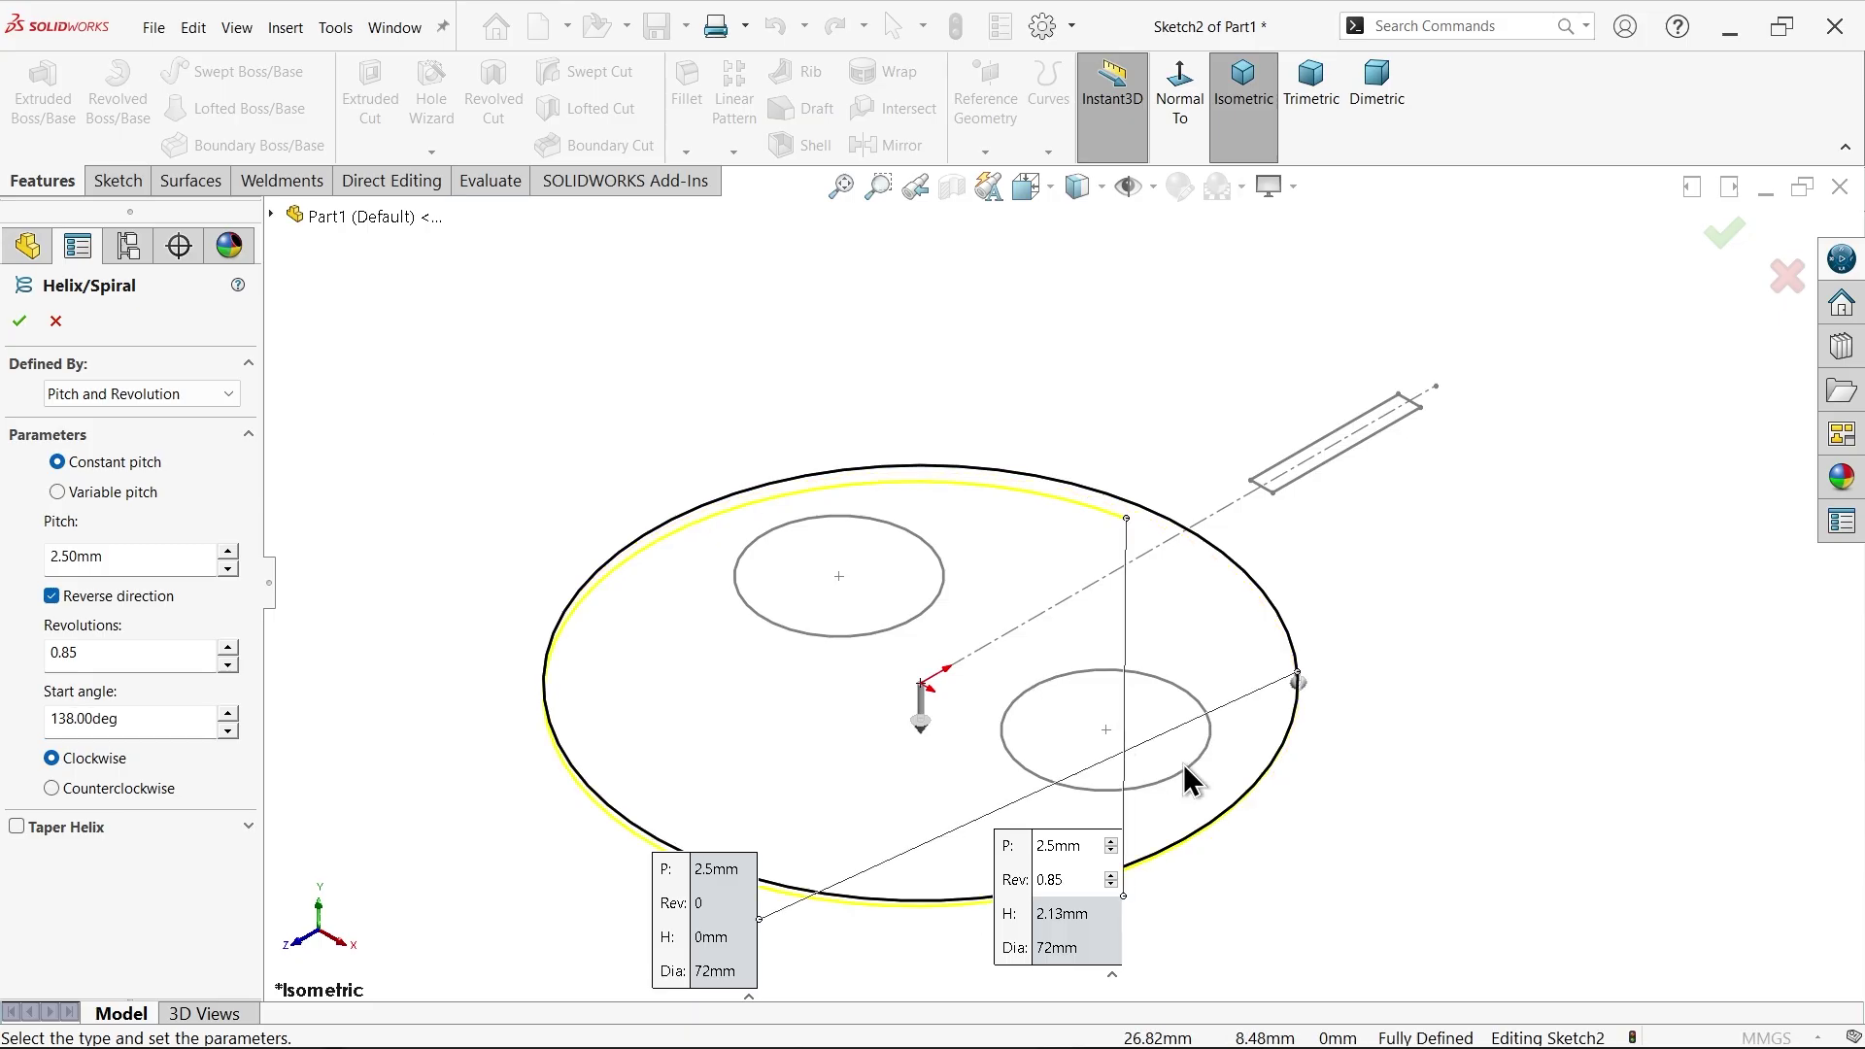
scroll(1204, 792, down, 2)
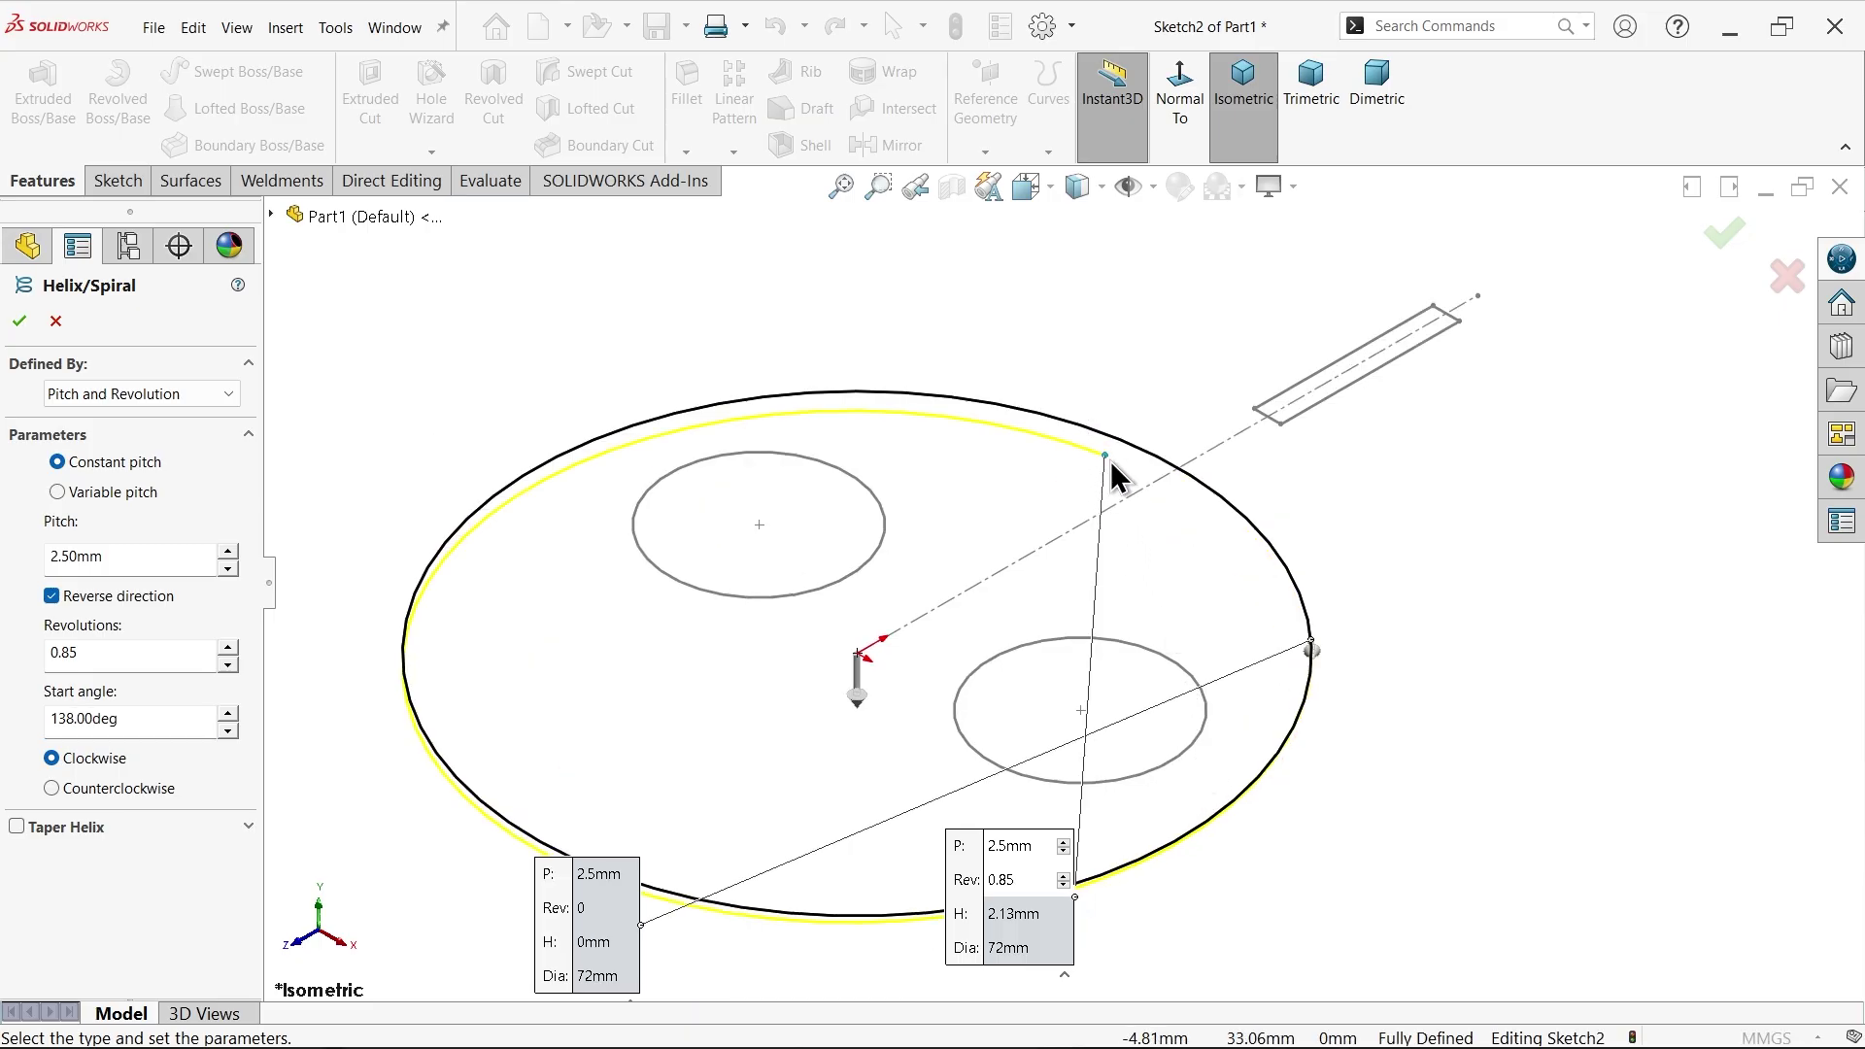
drag(1020, 835, 1437, 491)
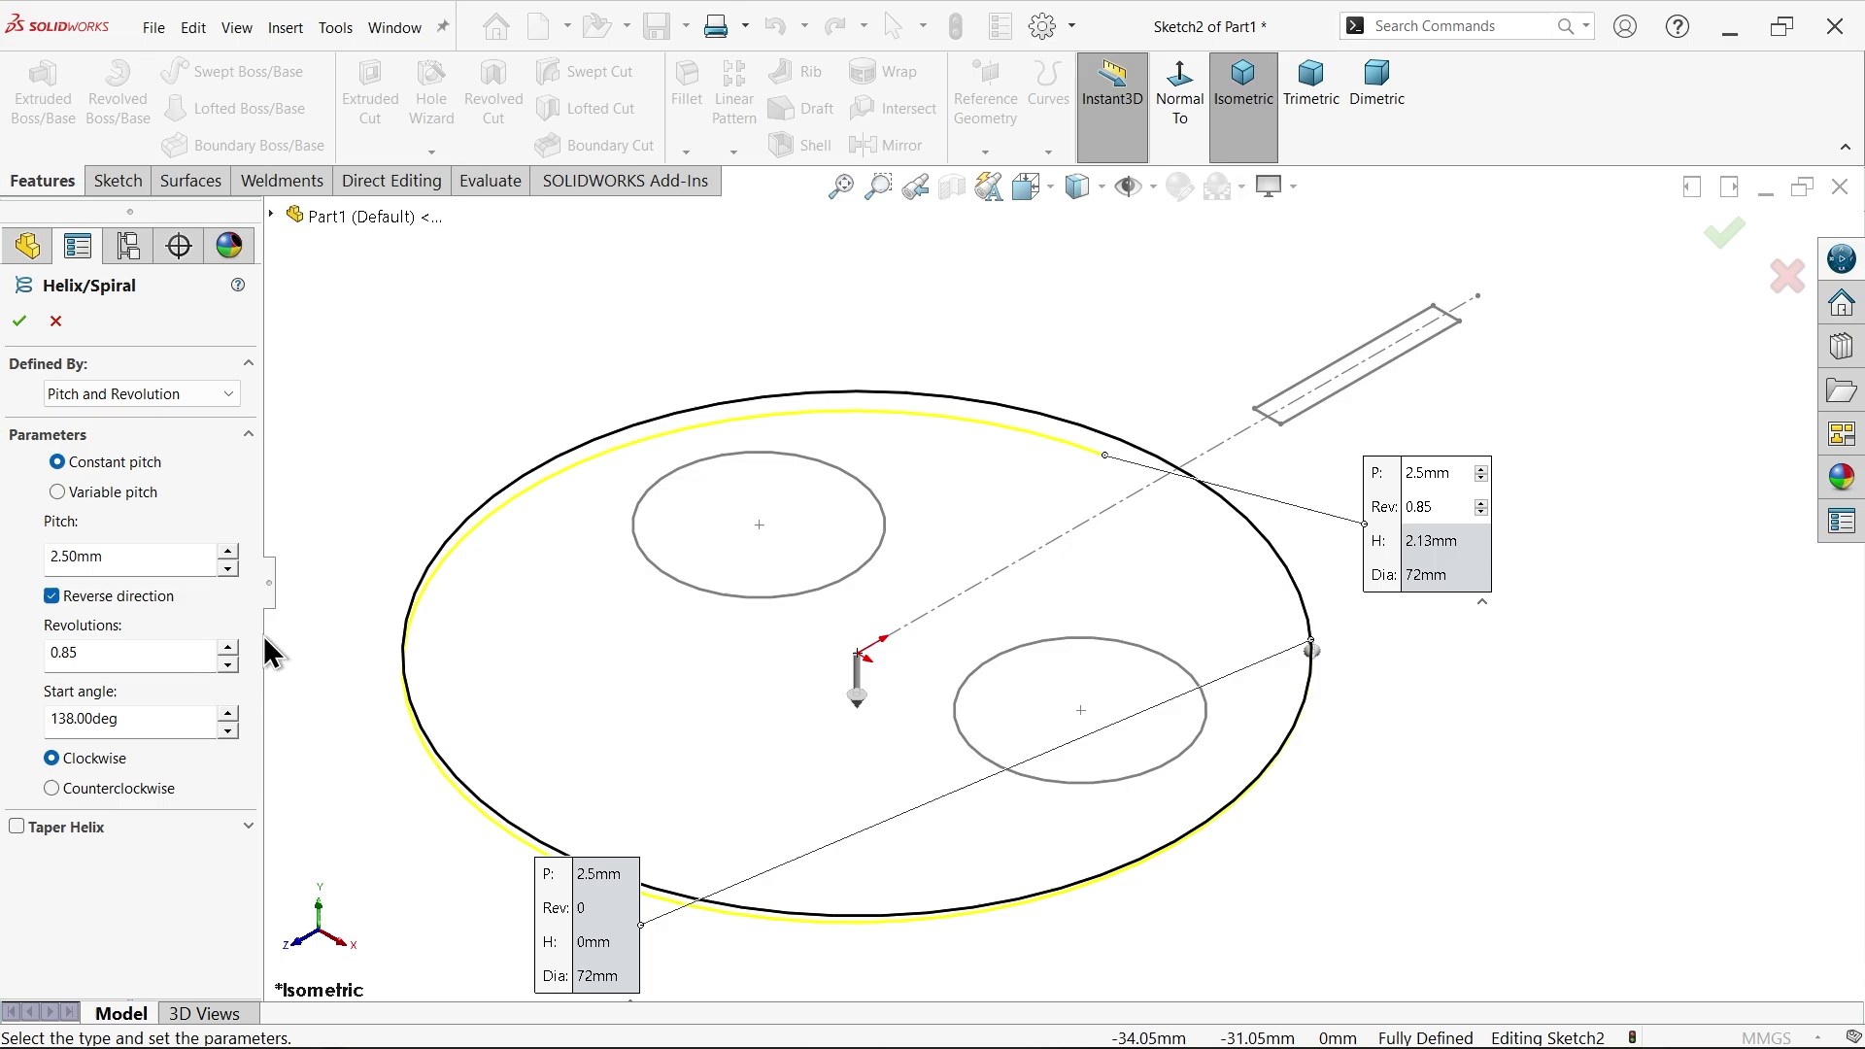
click(17, 325)
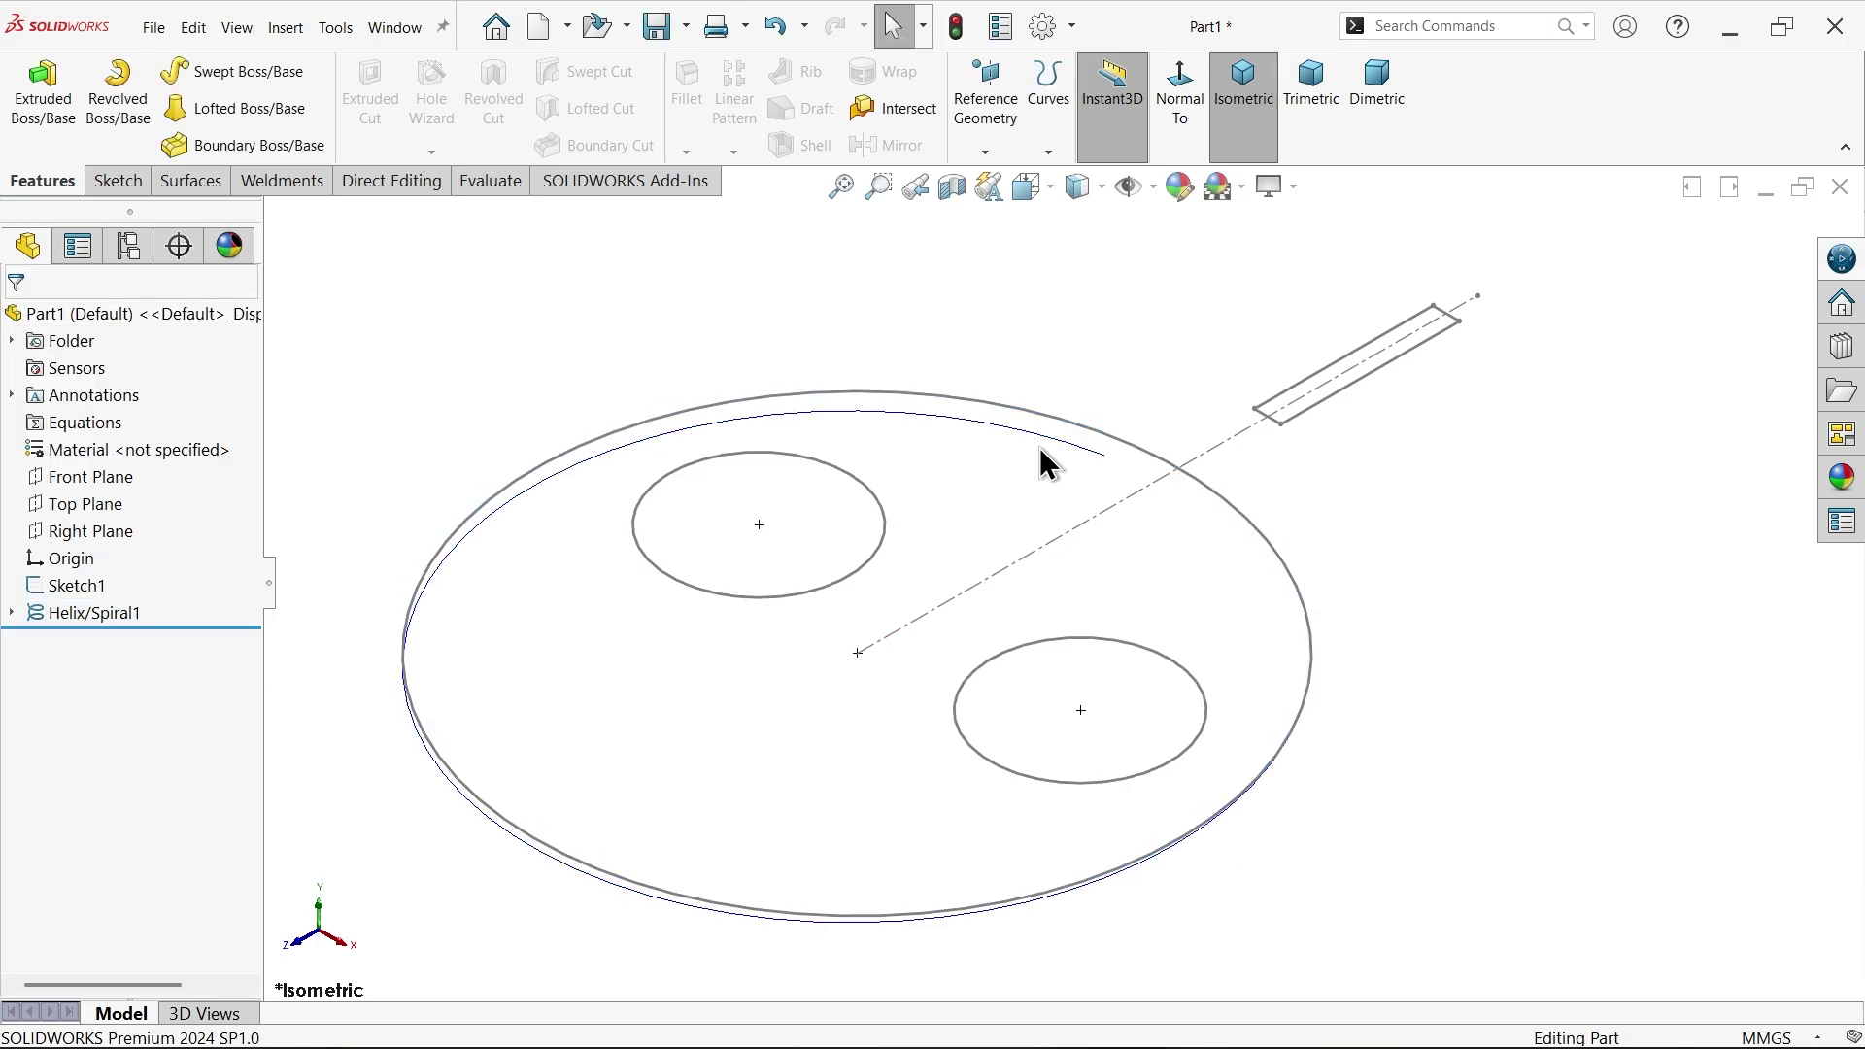
- Convert the right Ø20 circle into a new Top Plane sketch, Sketch3, and start a helix on it
click(1073, 464)
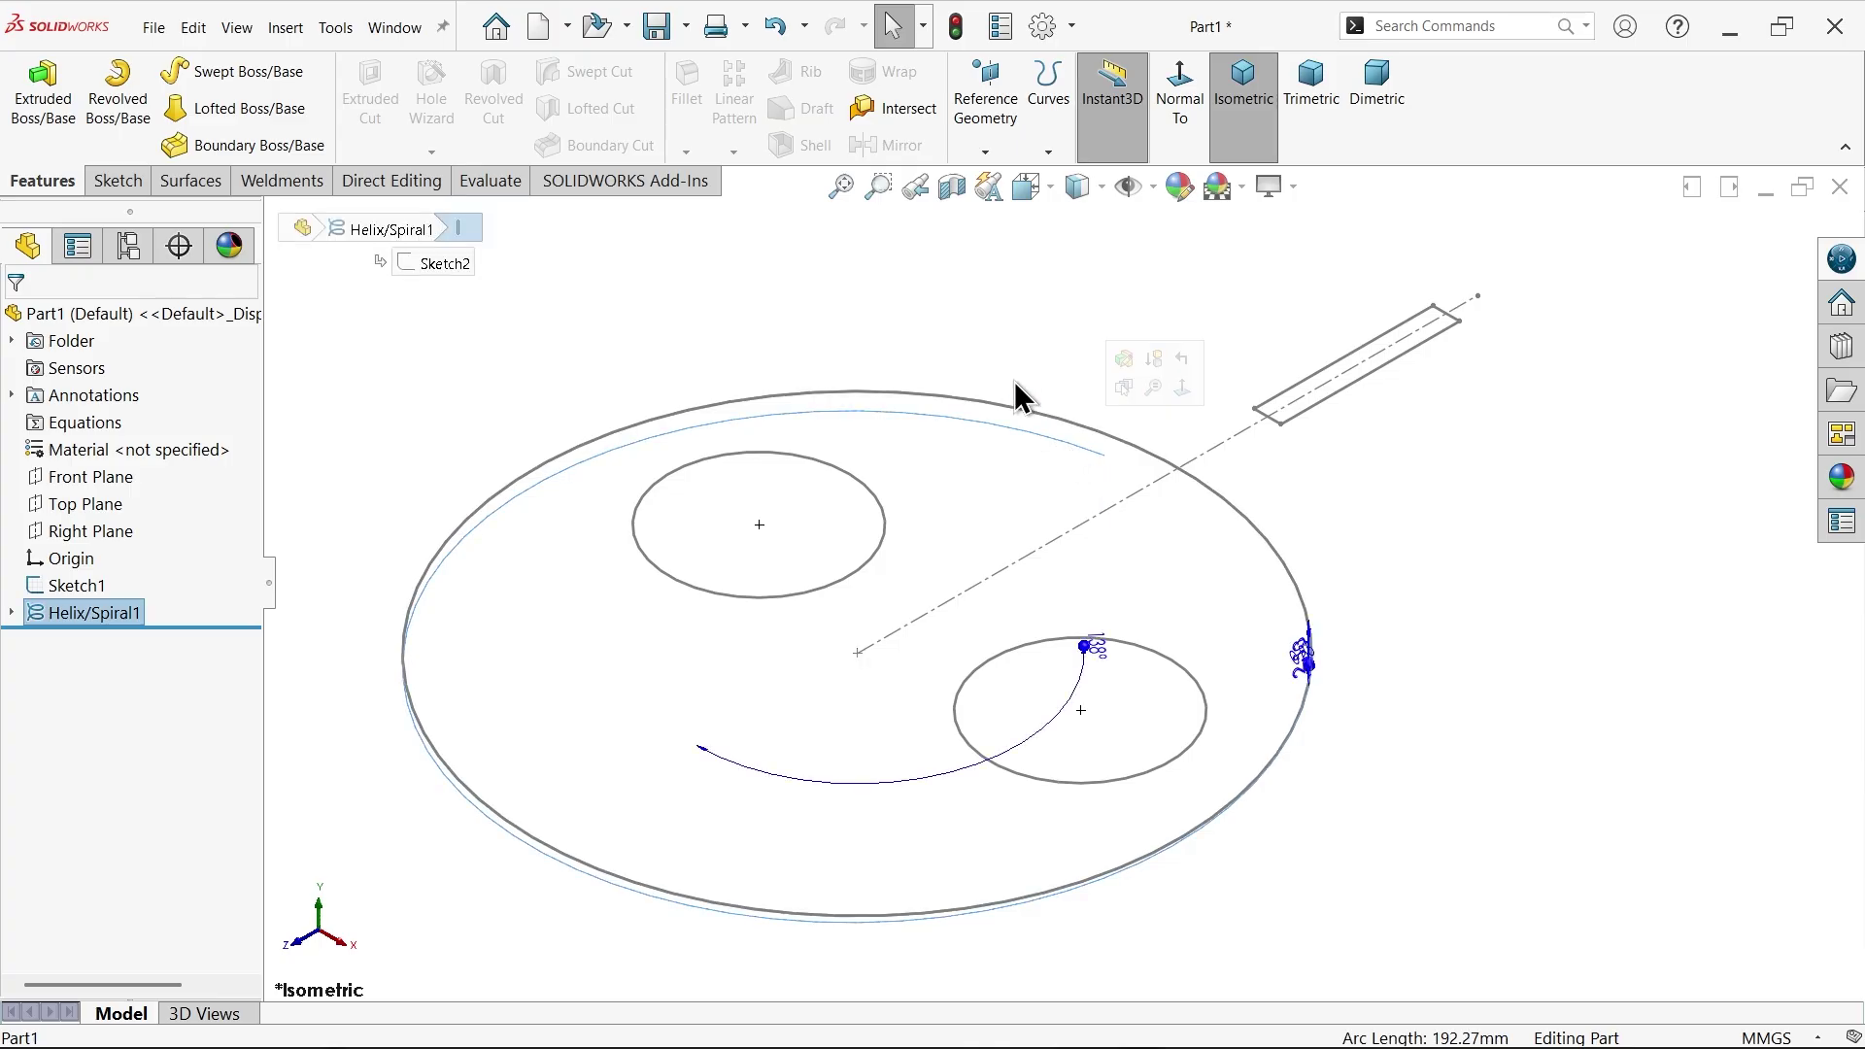
click(1015, 378)
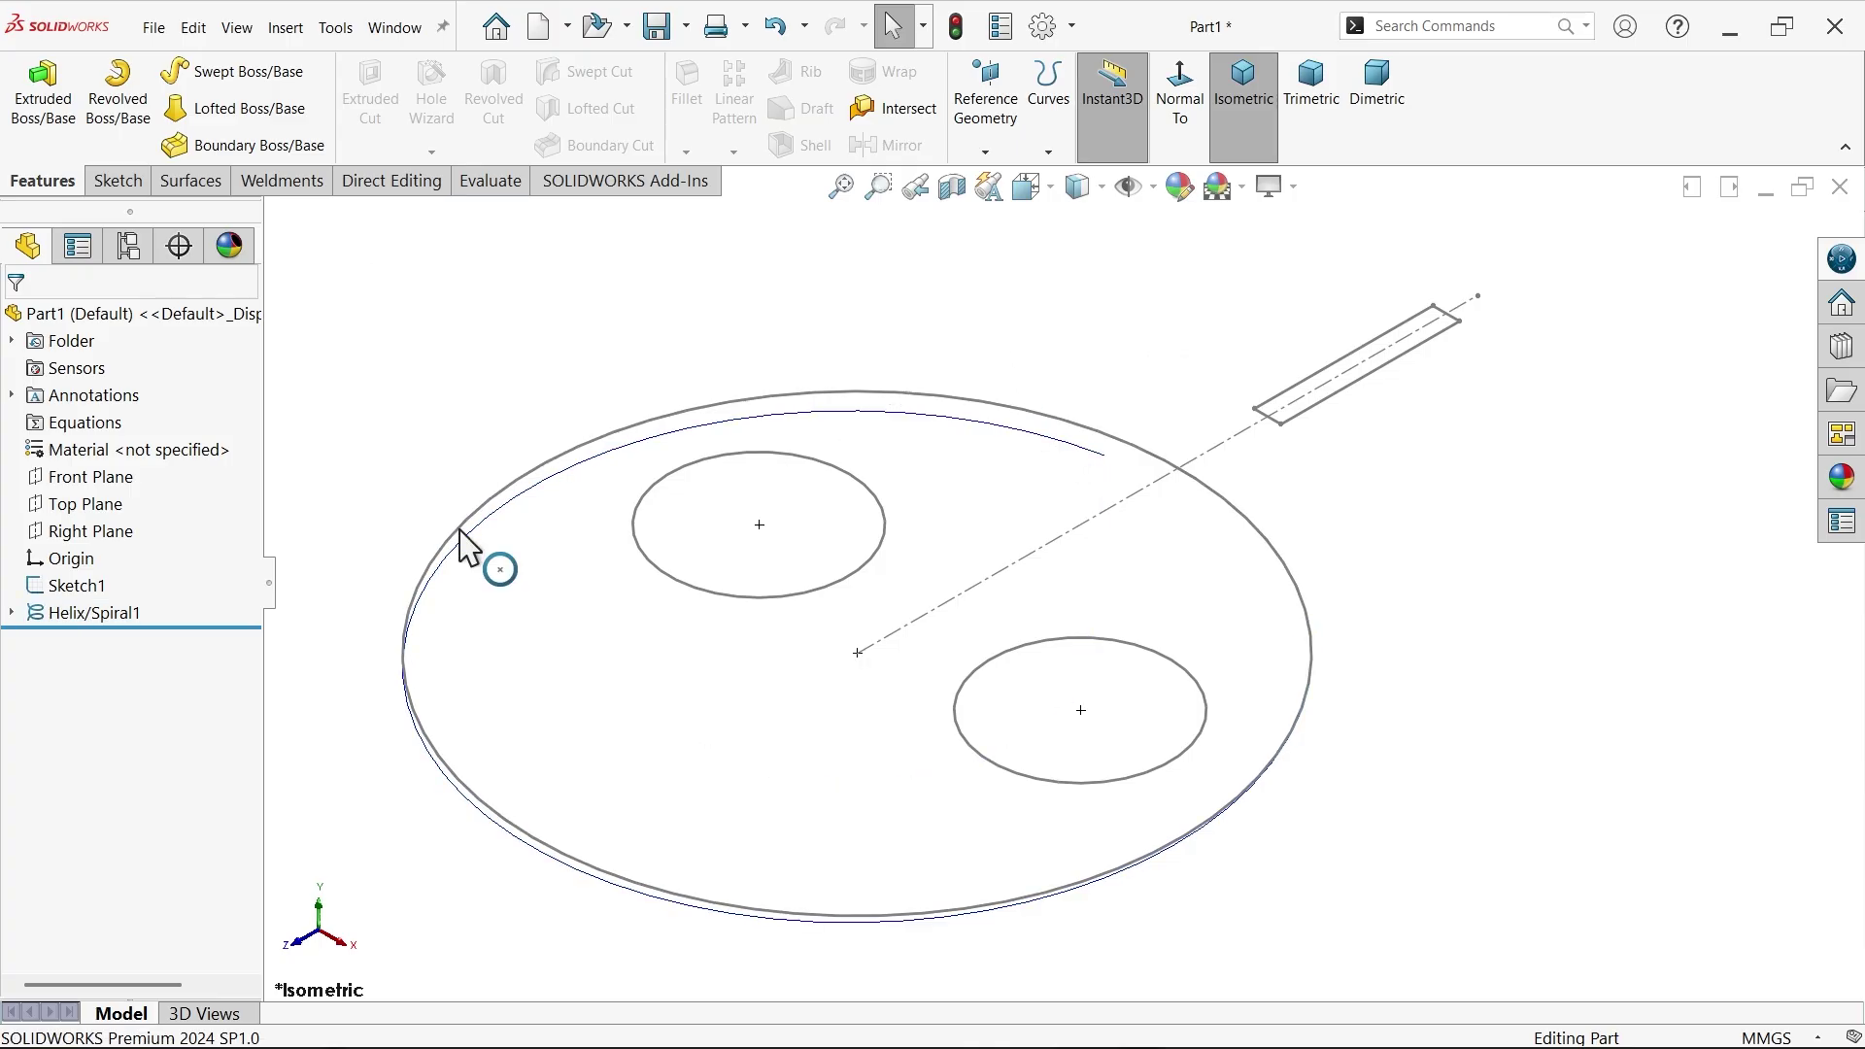
click(92, 507)
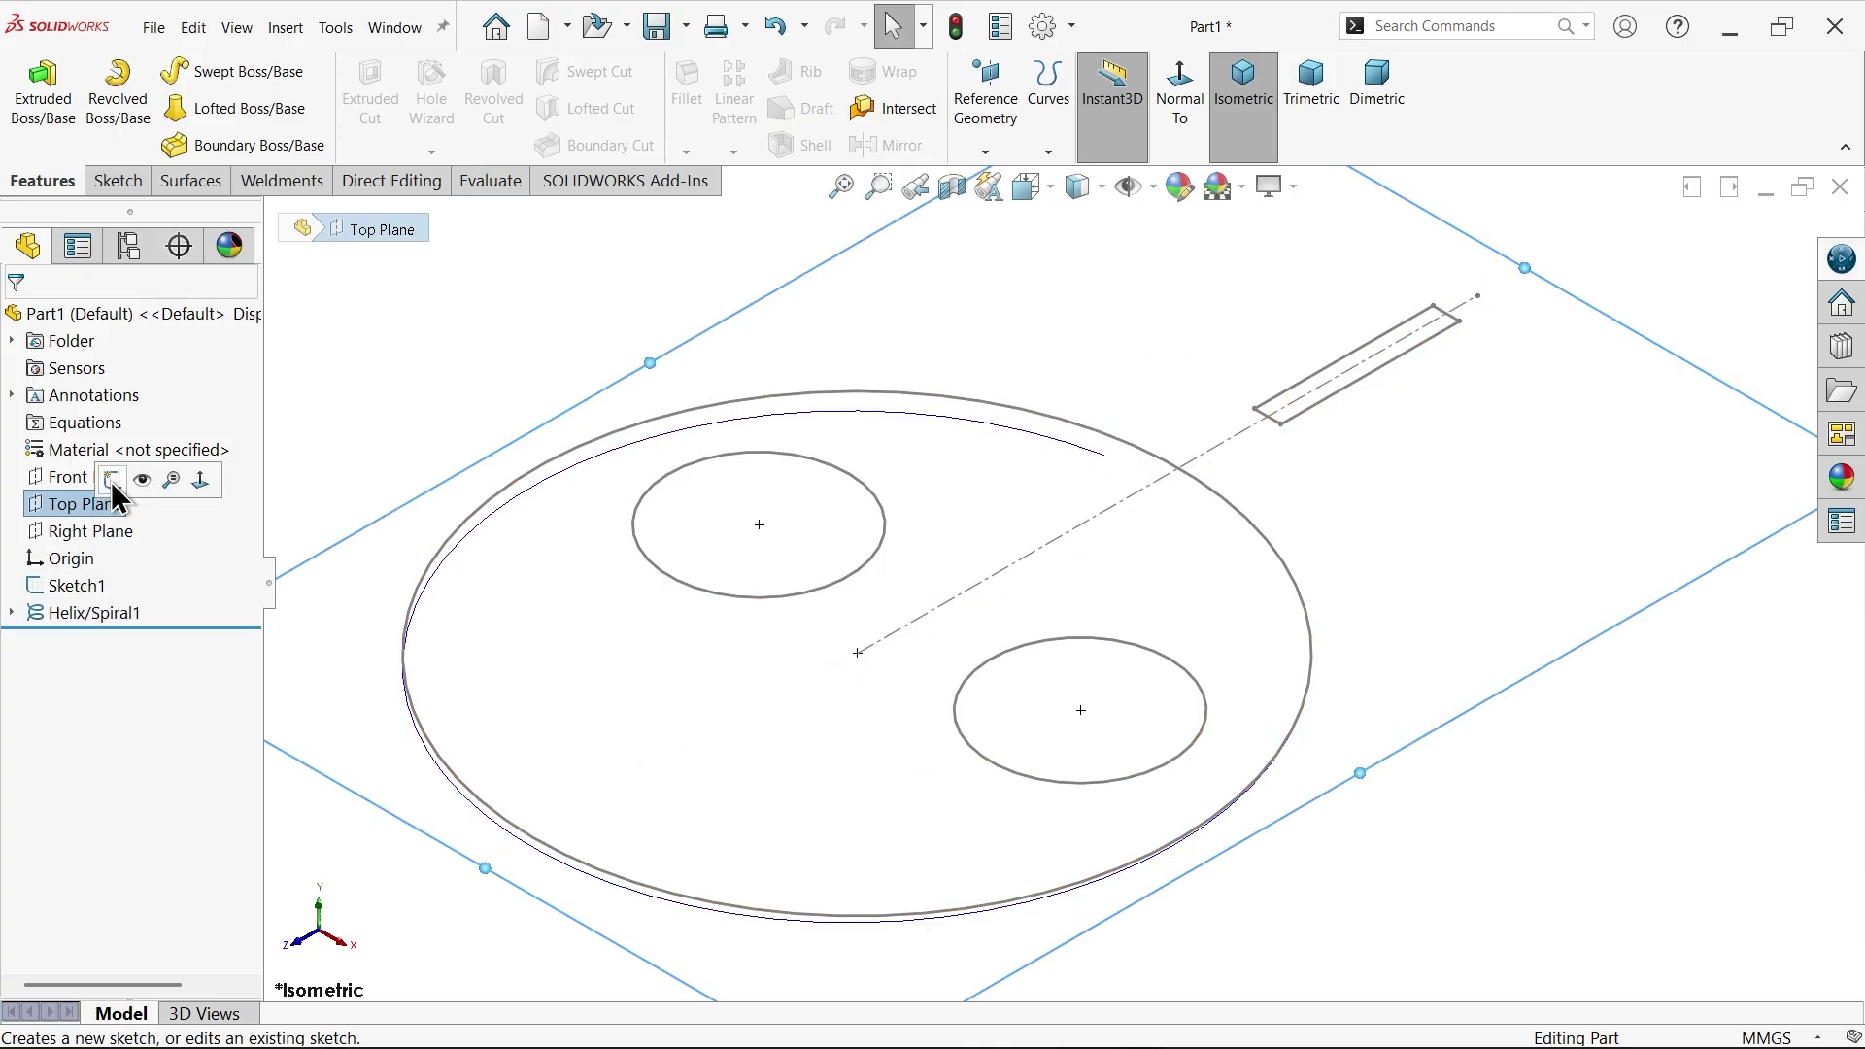
click(113, 479)
click(1282, 111)
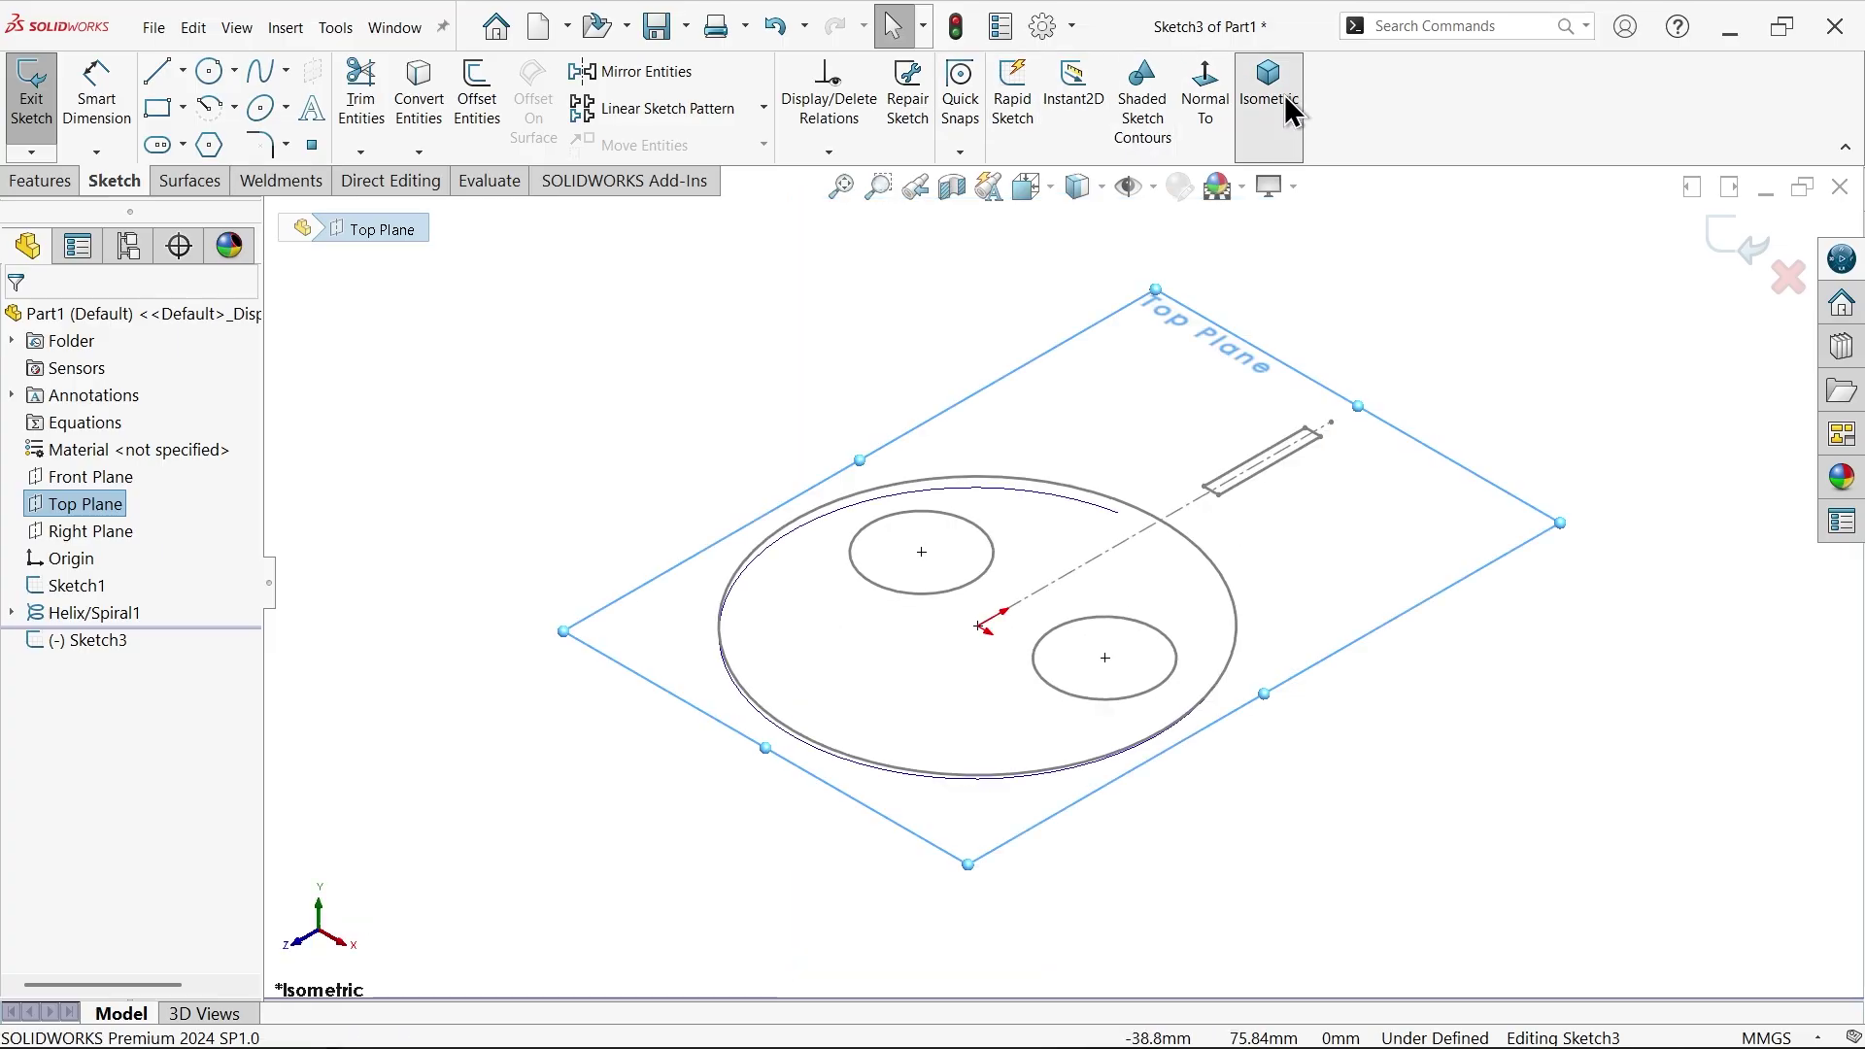
scroll(1190, 685, up, 3)
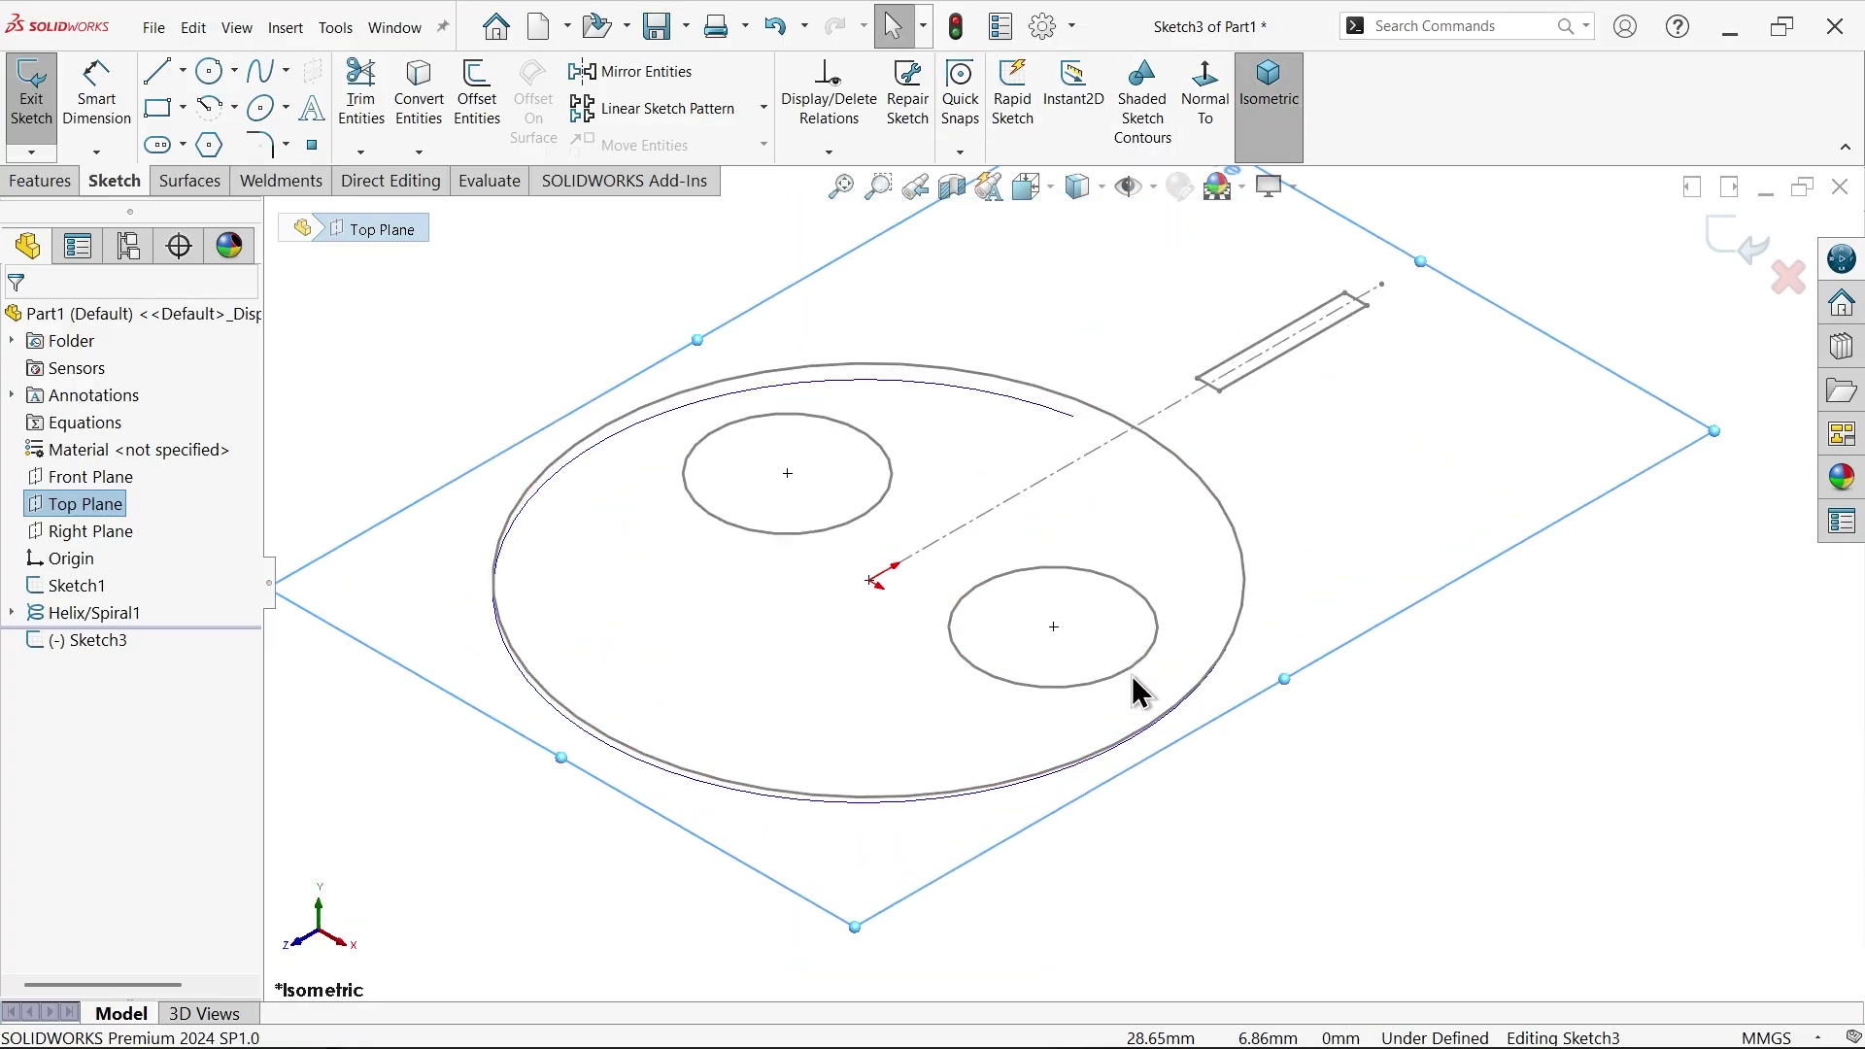
click(1129, 690)
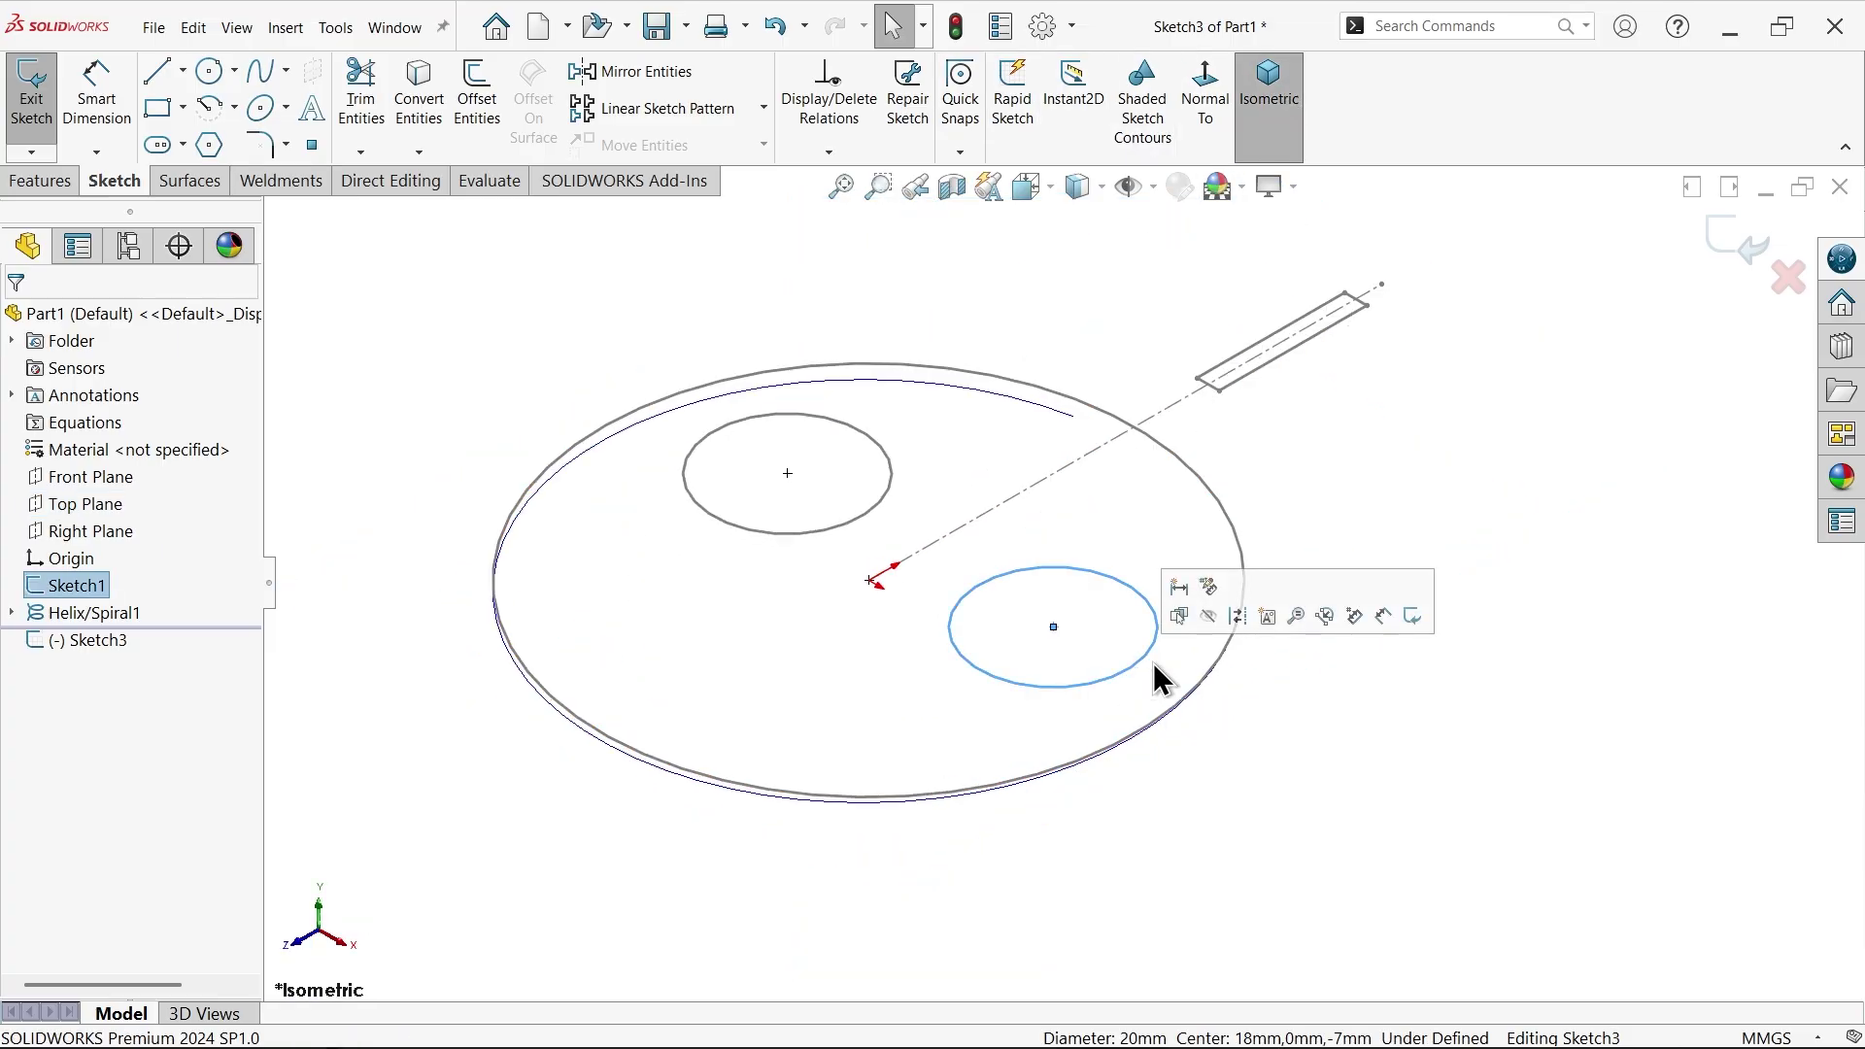
click(420, 124)
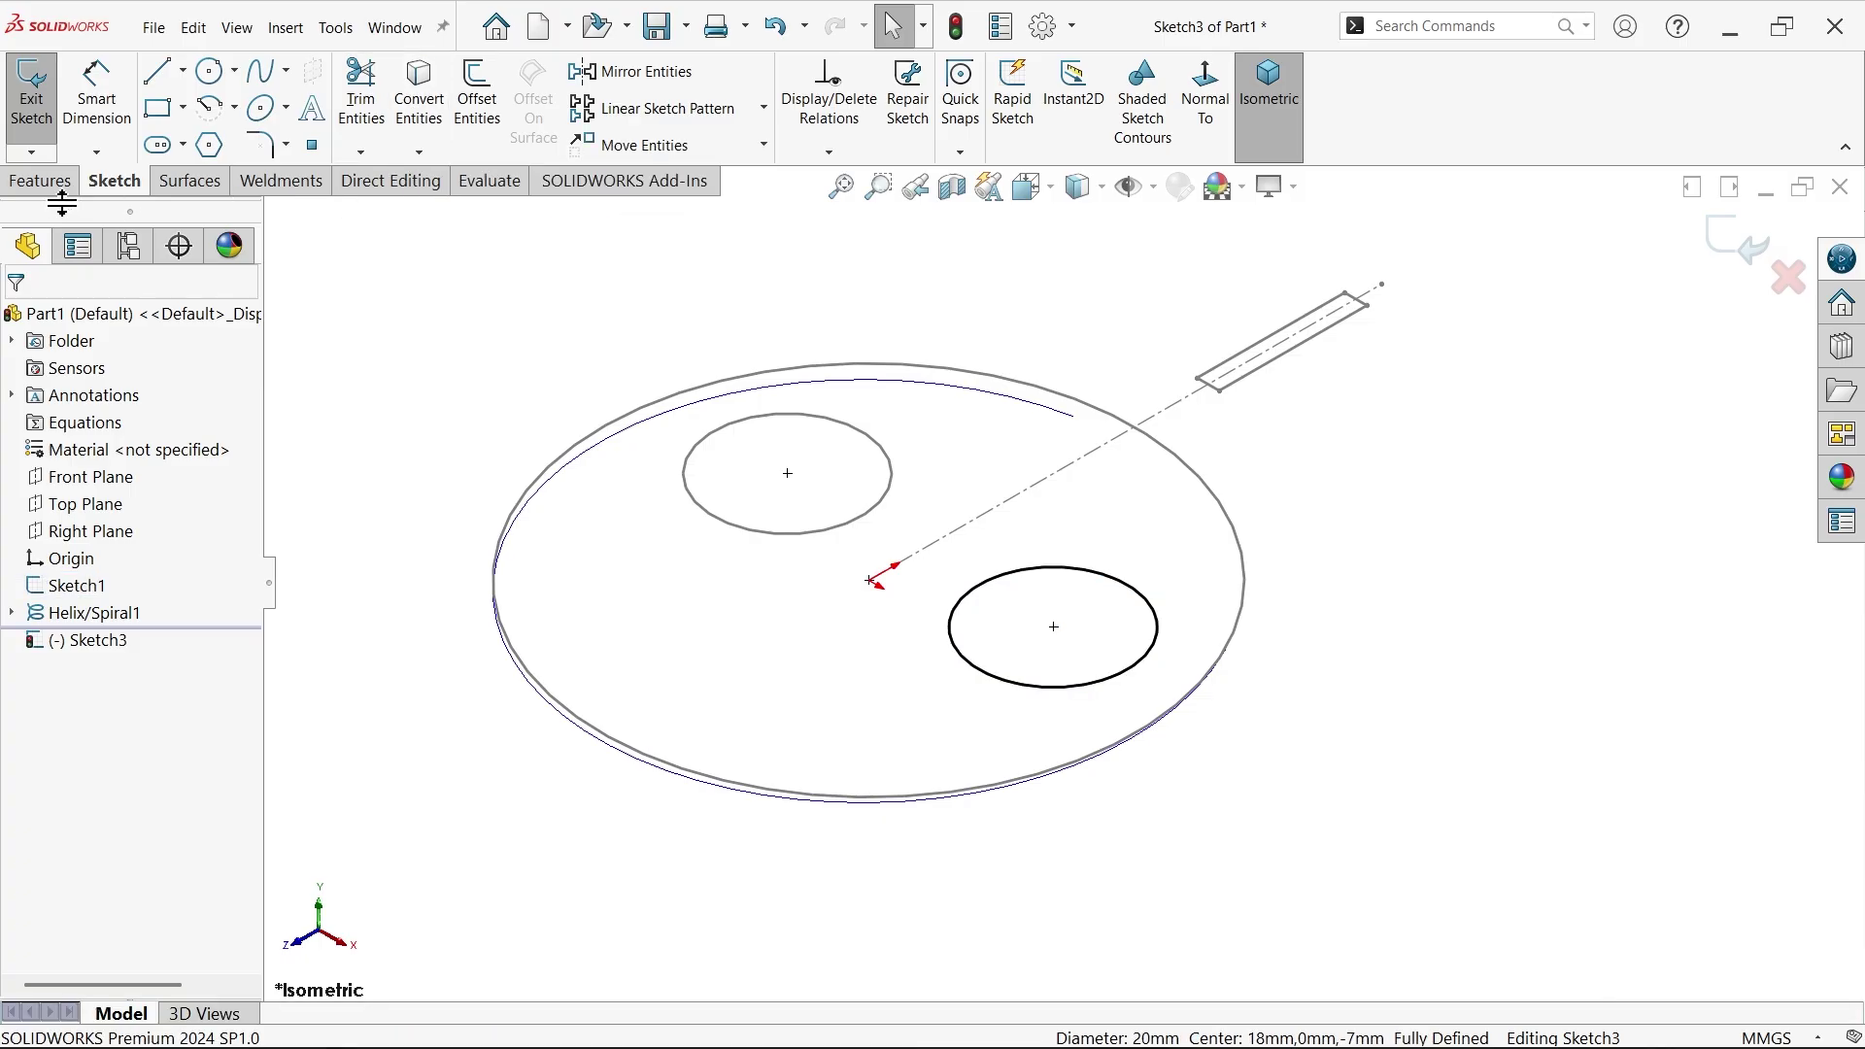
click(44, 184)
click(1048, 152)
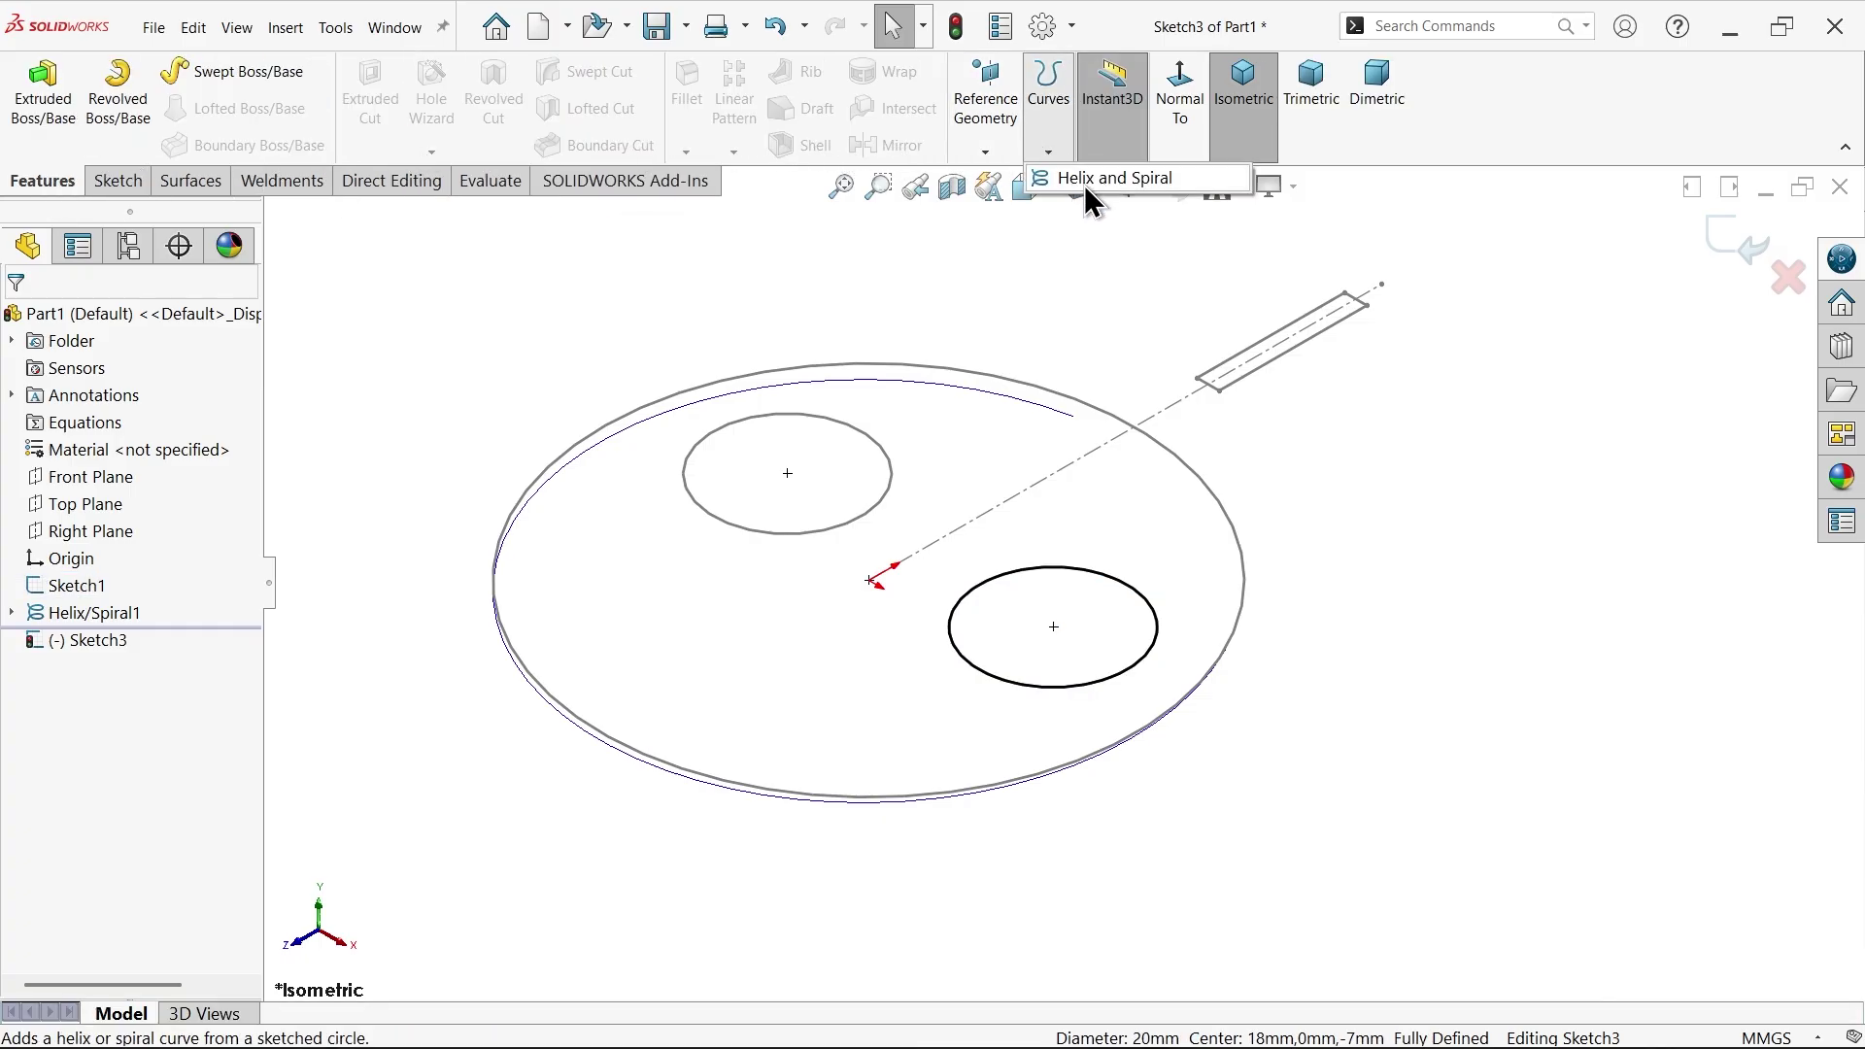
click(1090, 196)
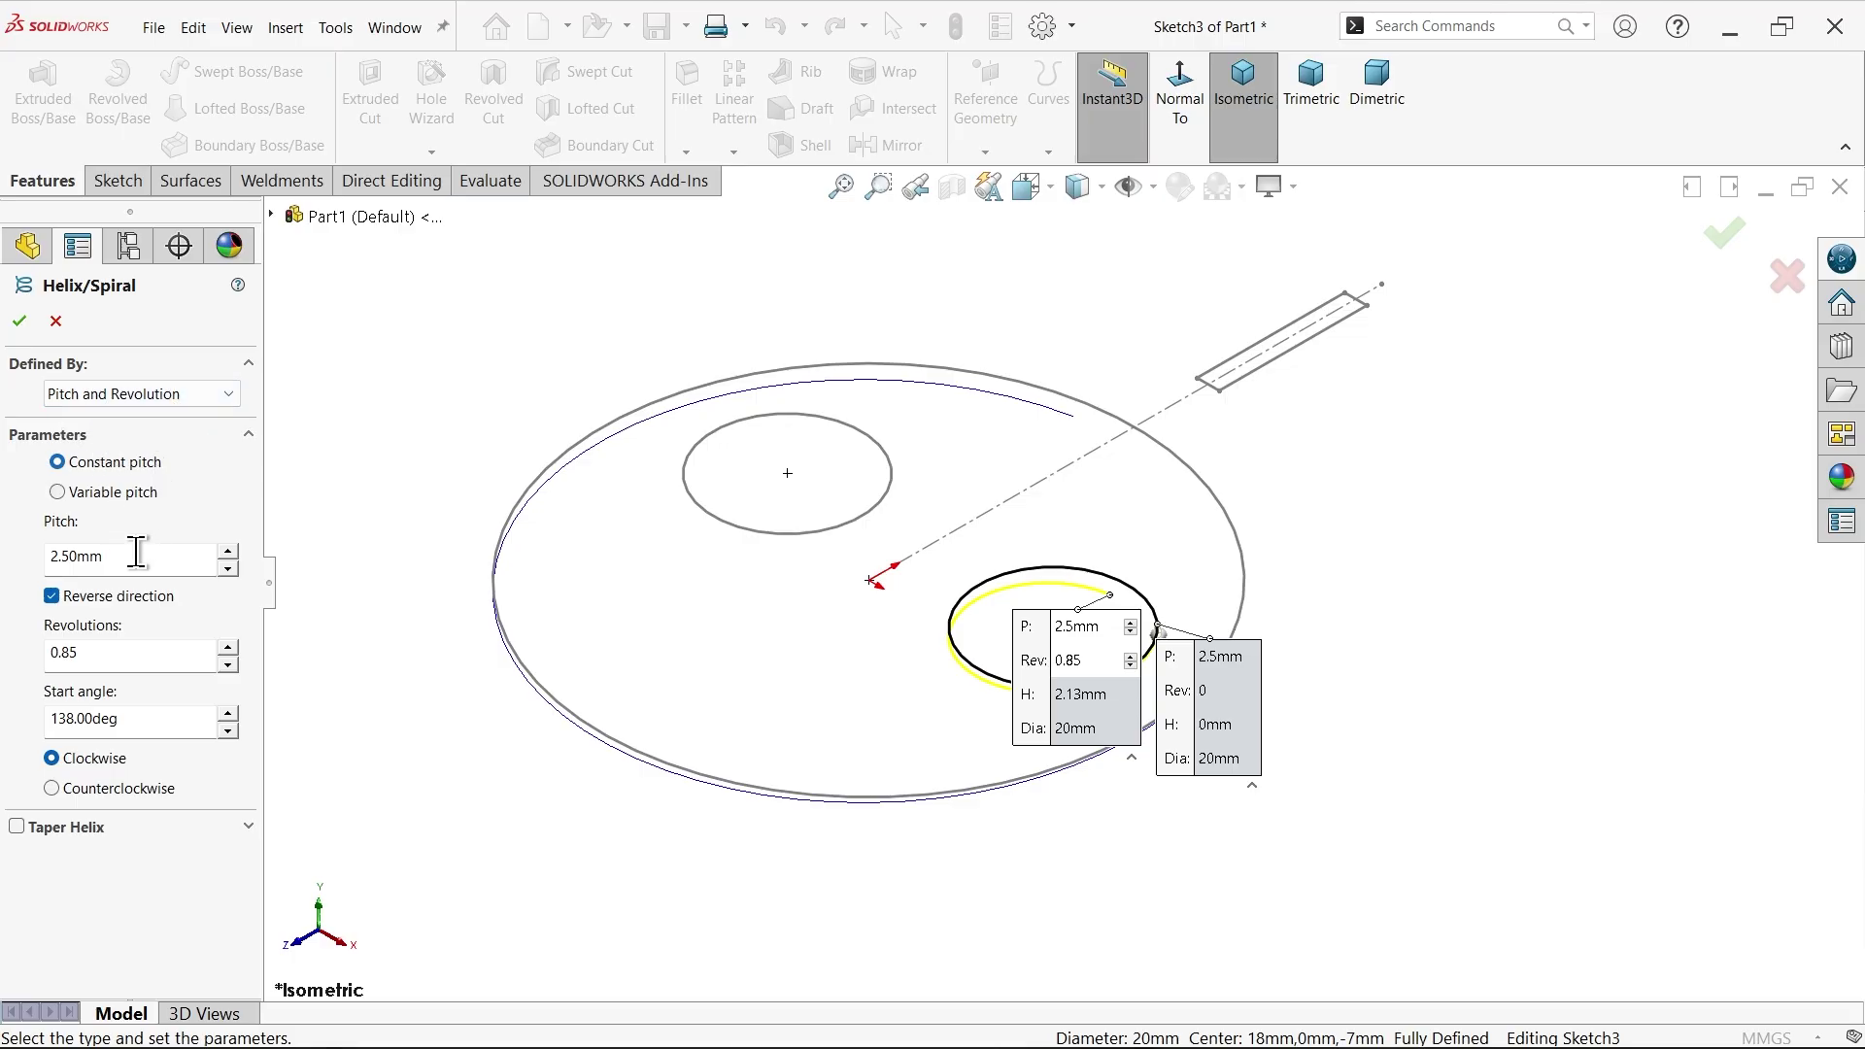
- Set the second helix to 1 revolution, normal direction and a 90° start angle, then accept it
drag(122, 563, 13, 553)
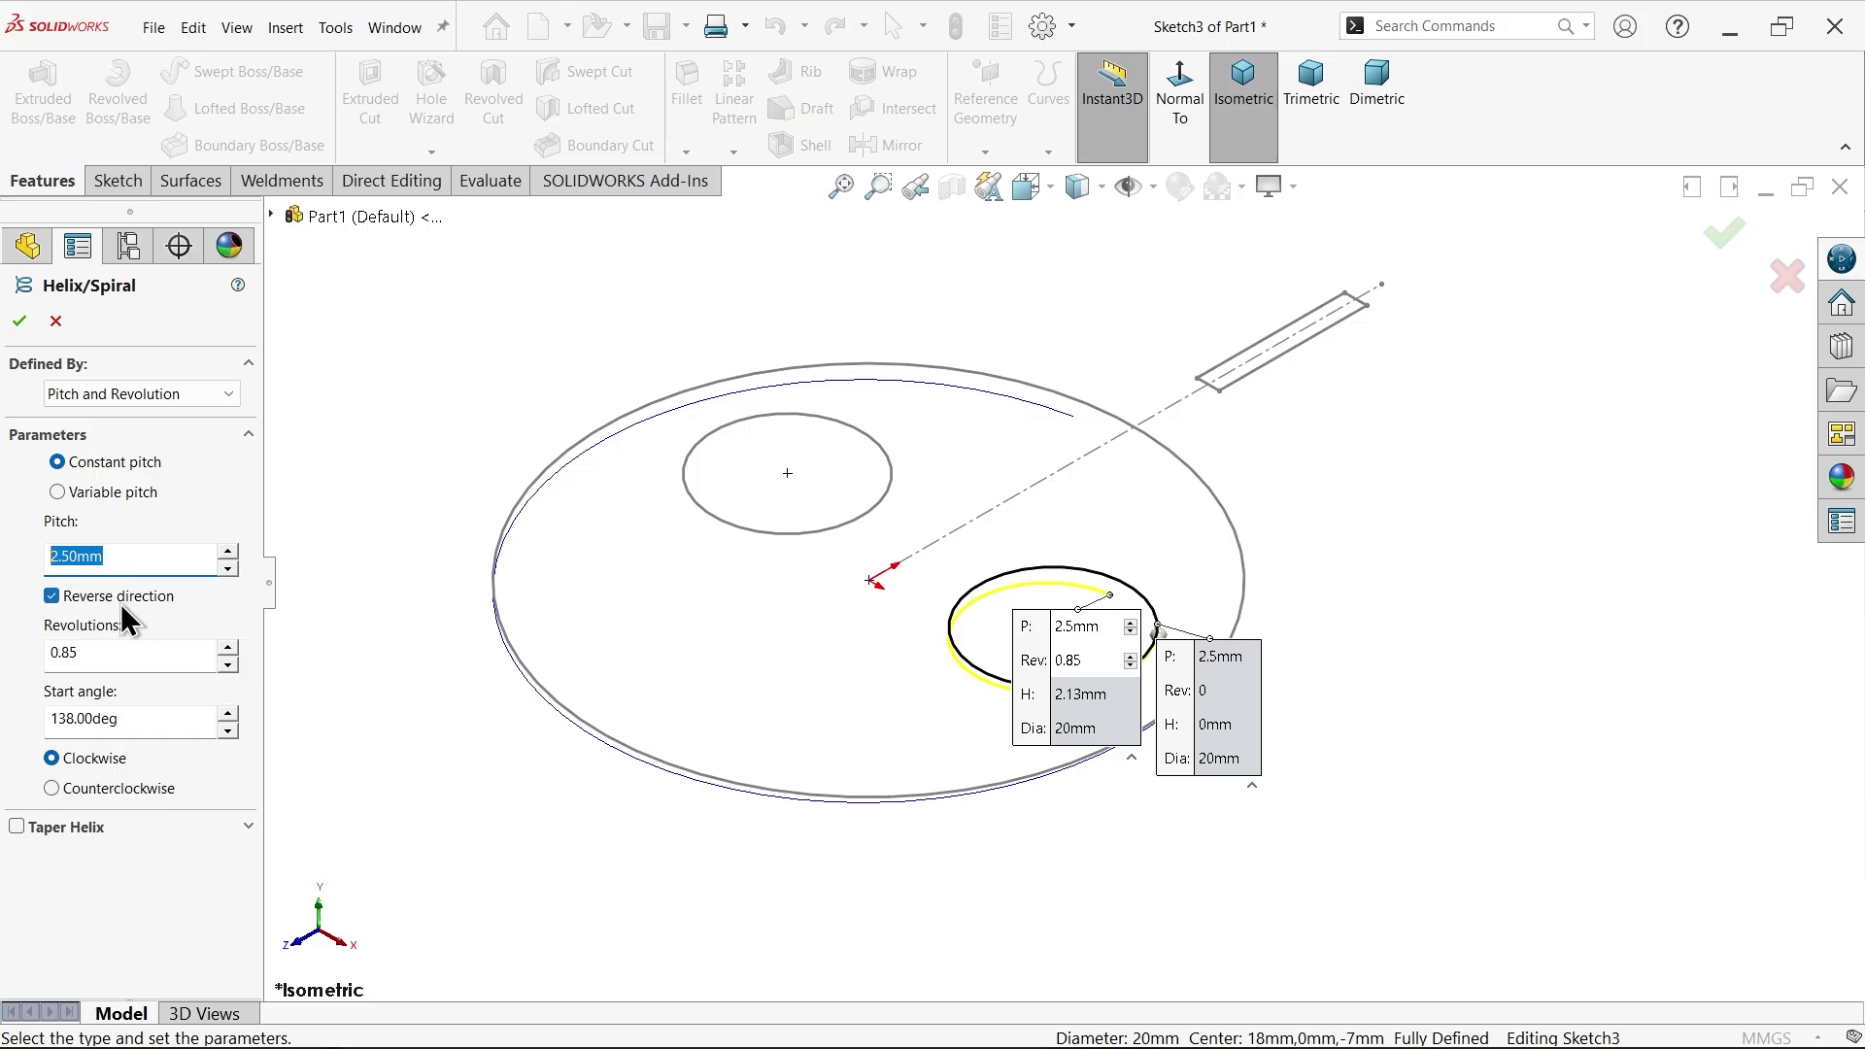
drag(97, 659, 22, 650)
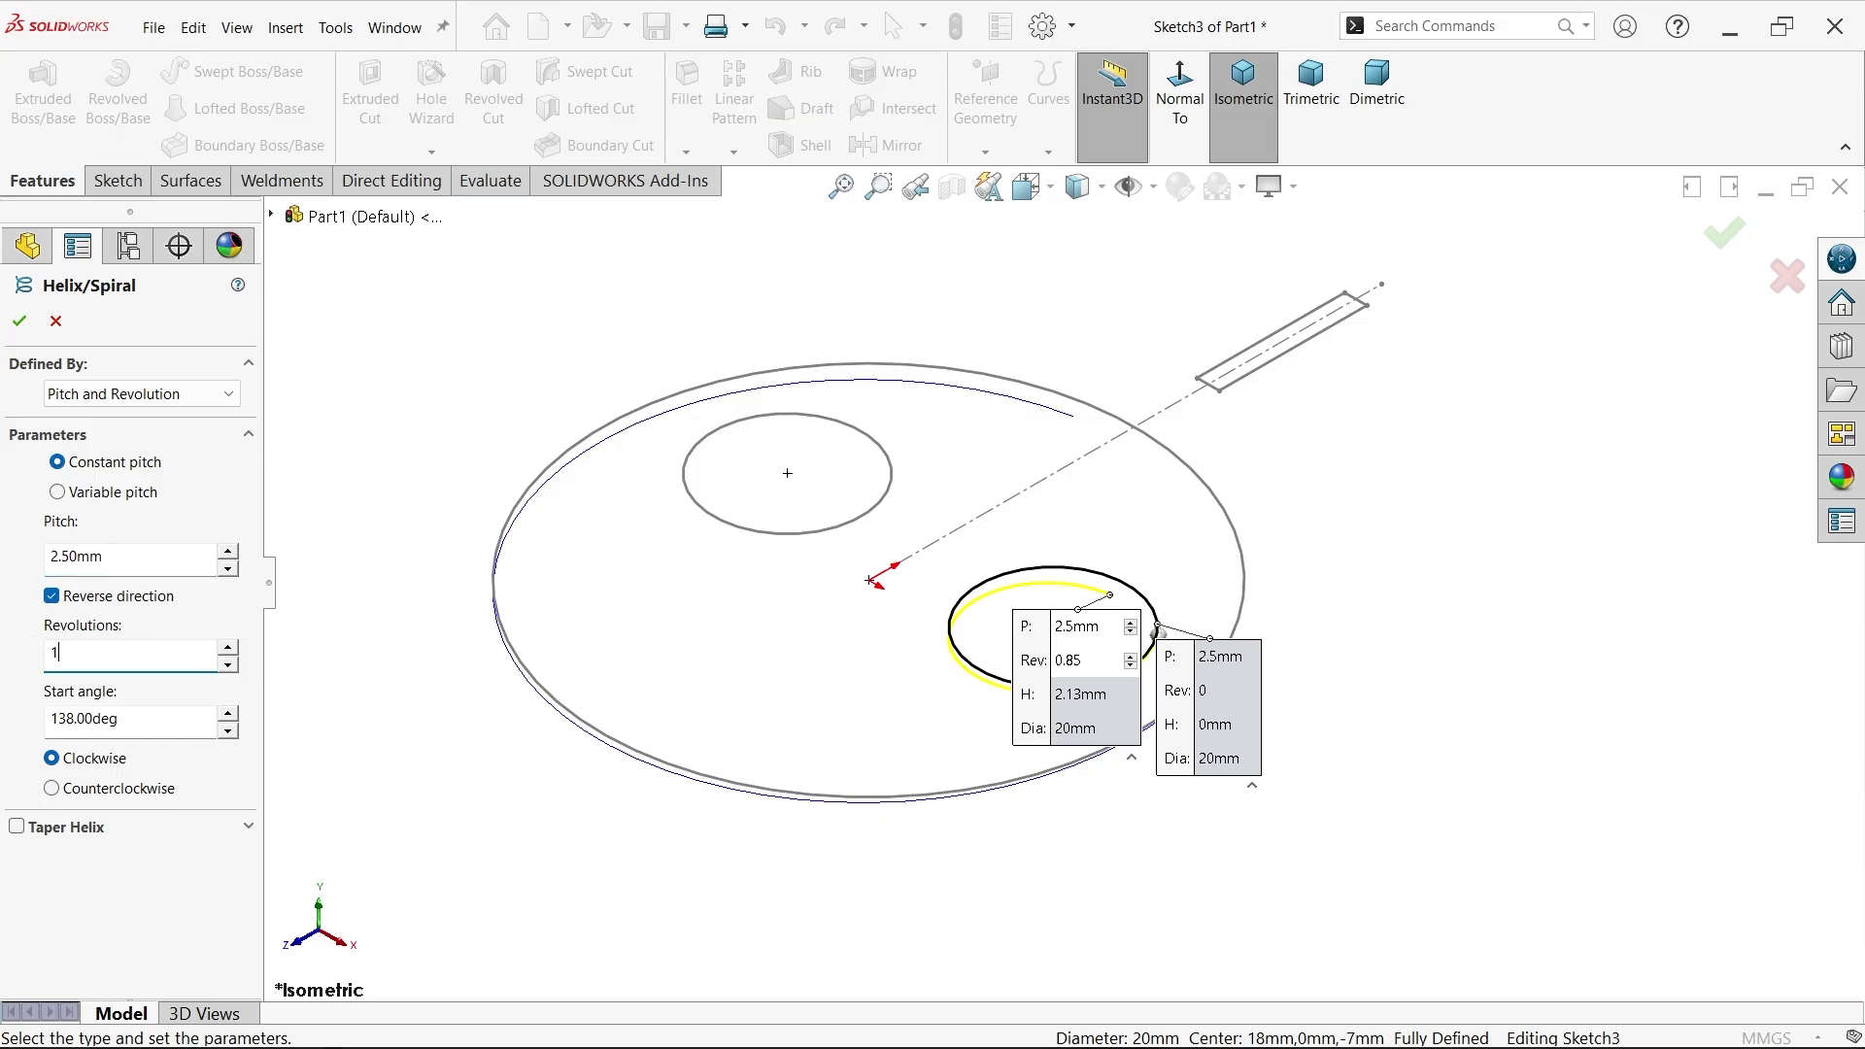
text(1)
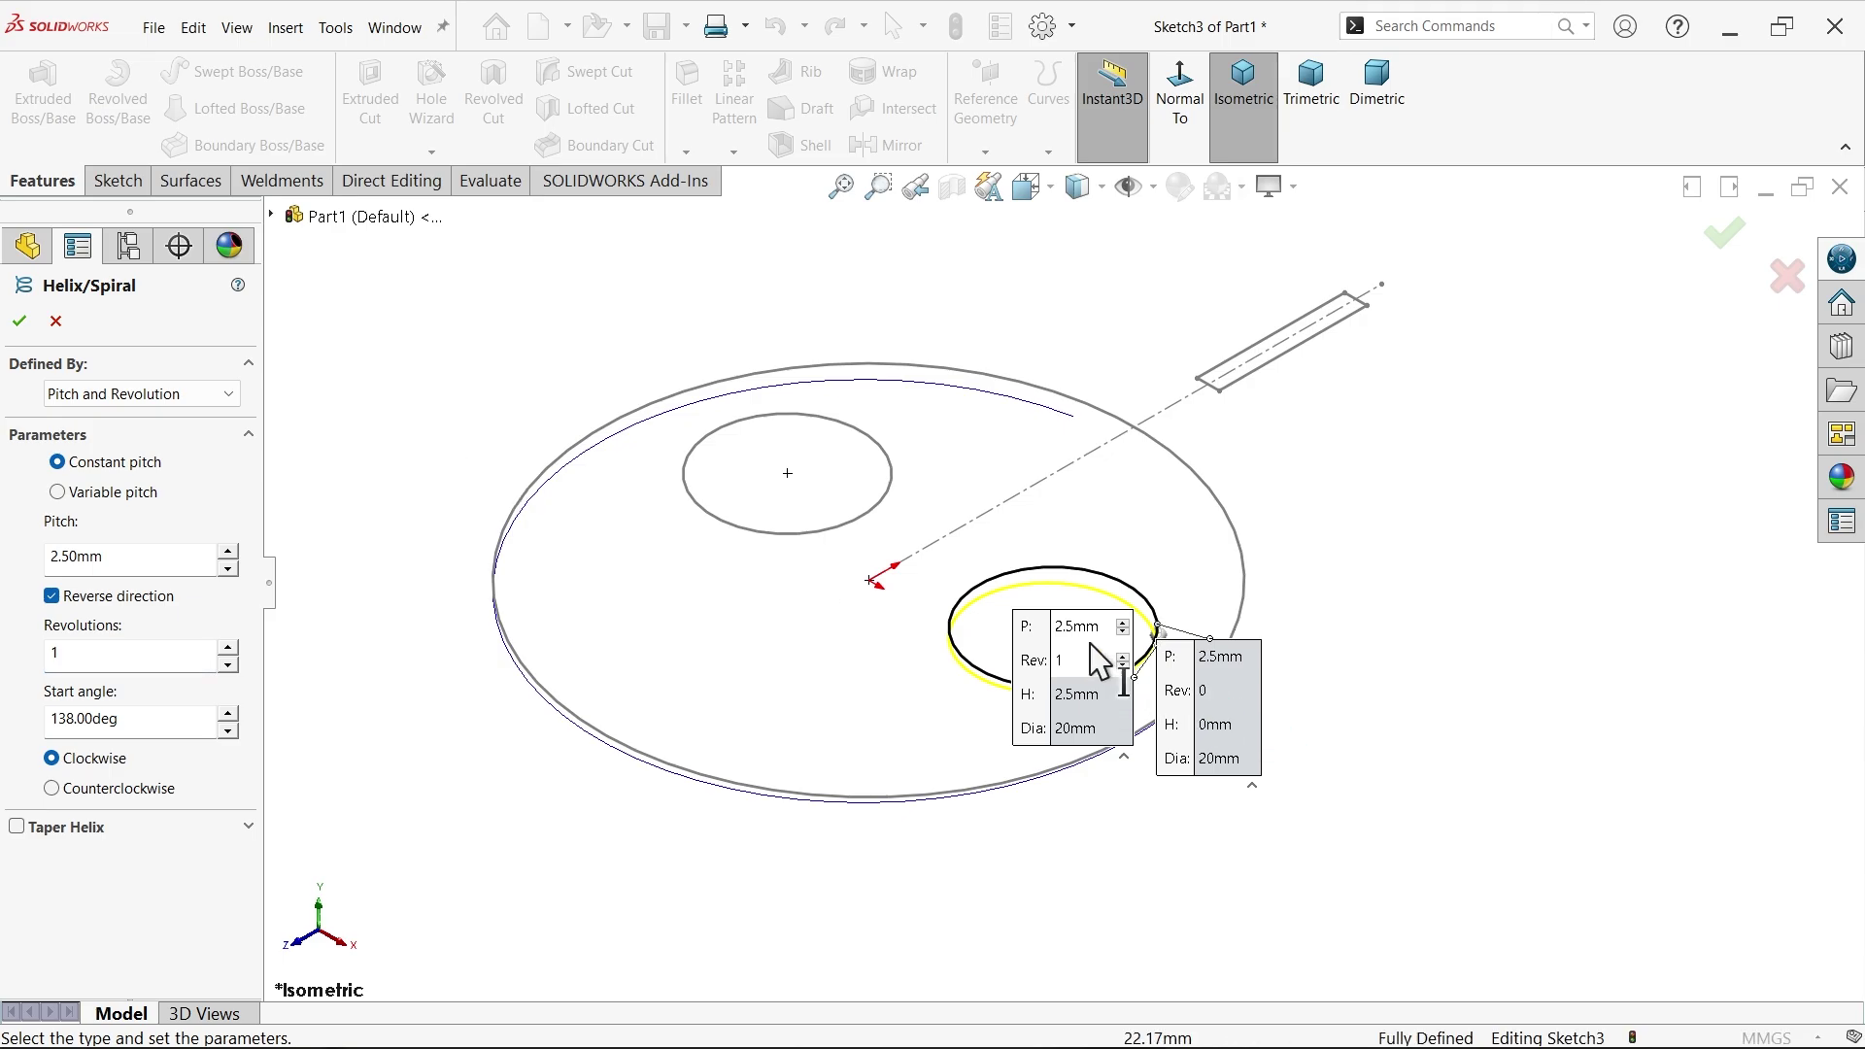
drag(1068, 580, 1031, 340)
drag(1240, 690, 1447, 535)
scroll(1196, 643, down, 6)
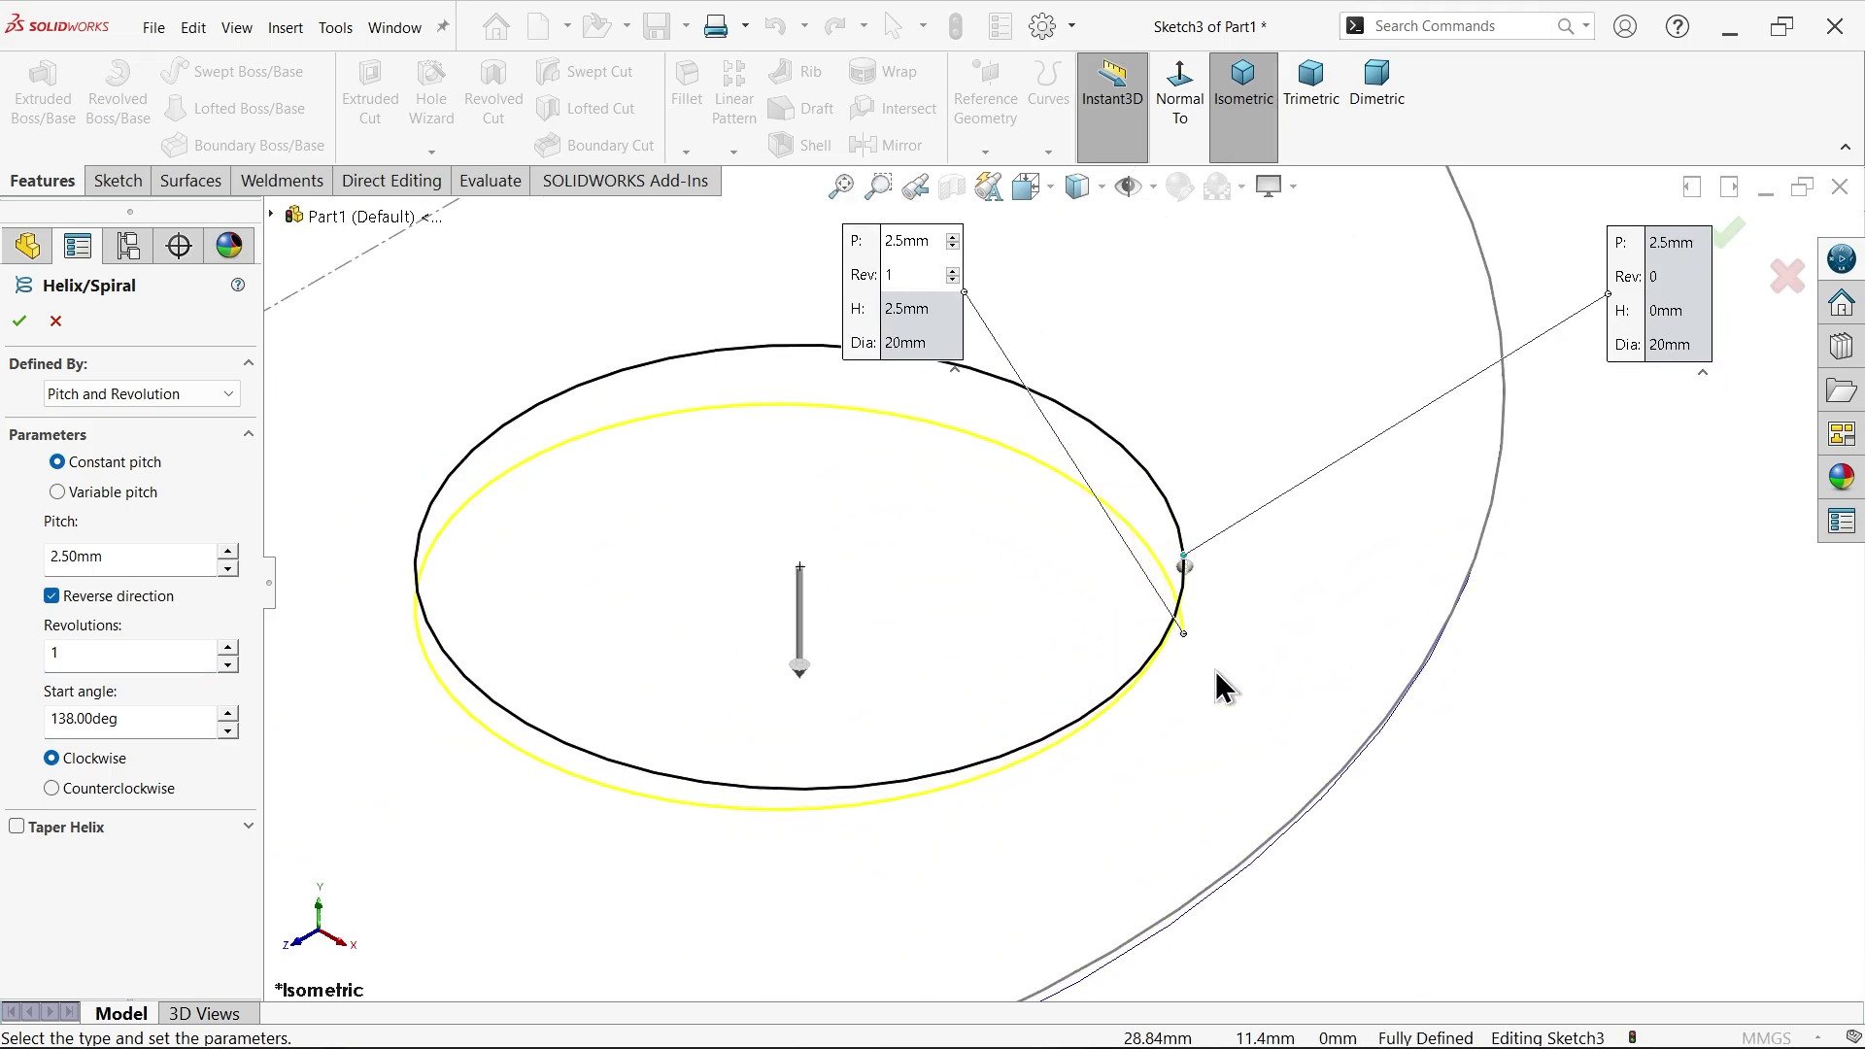
click(52, 595)
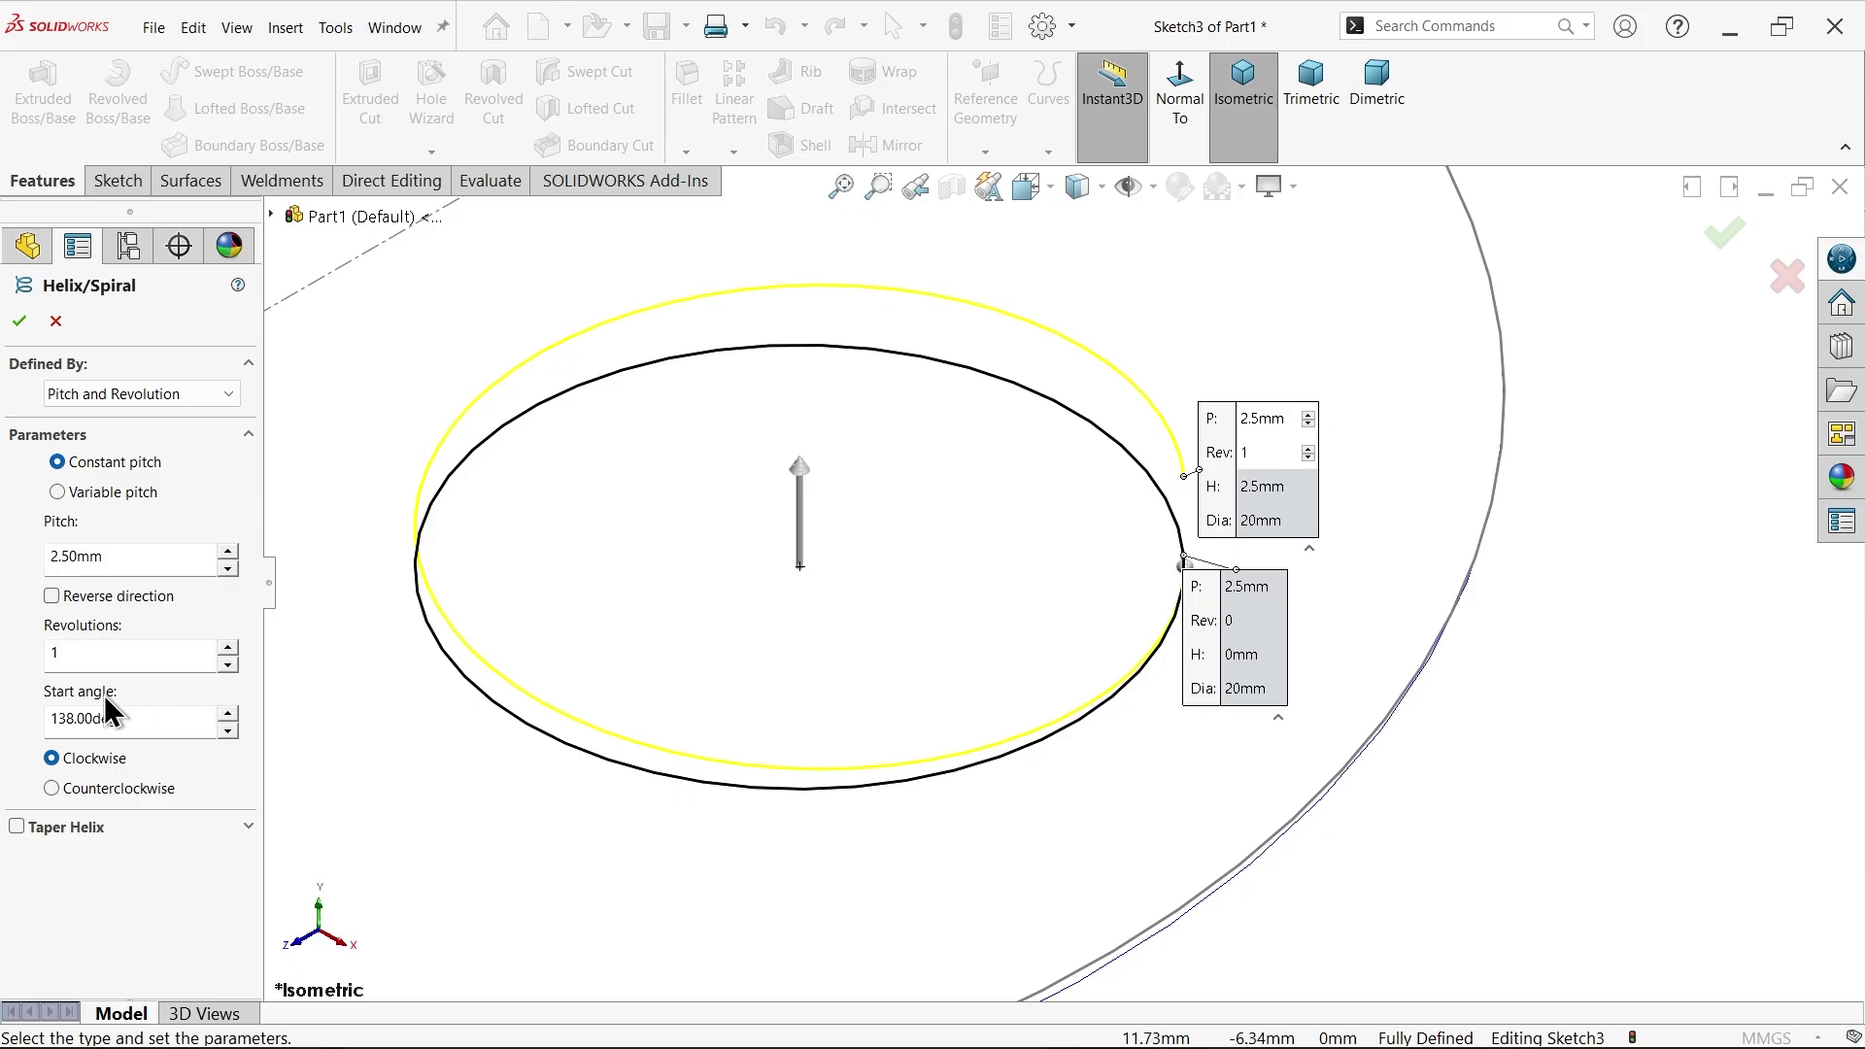
drag(144, 718, 5, 713)
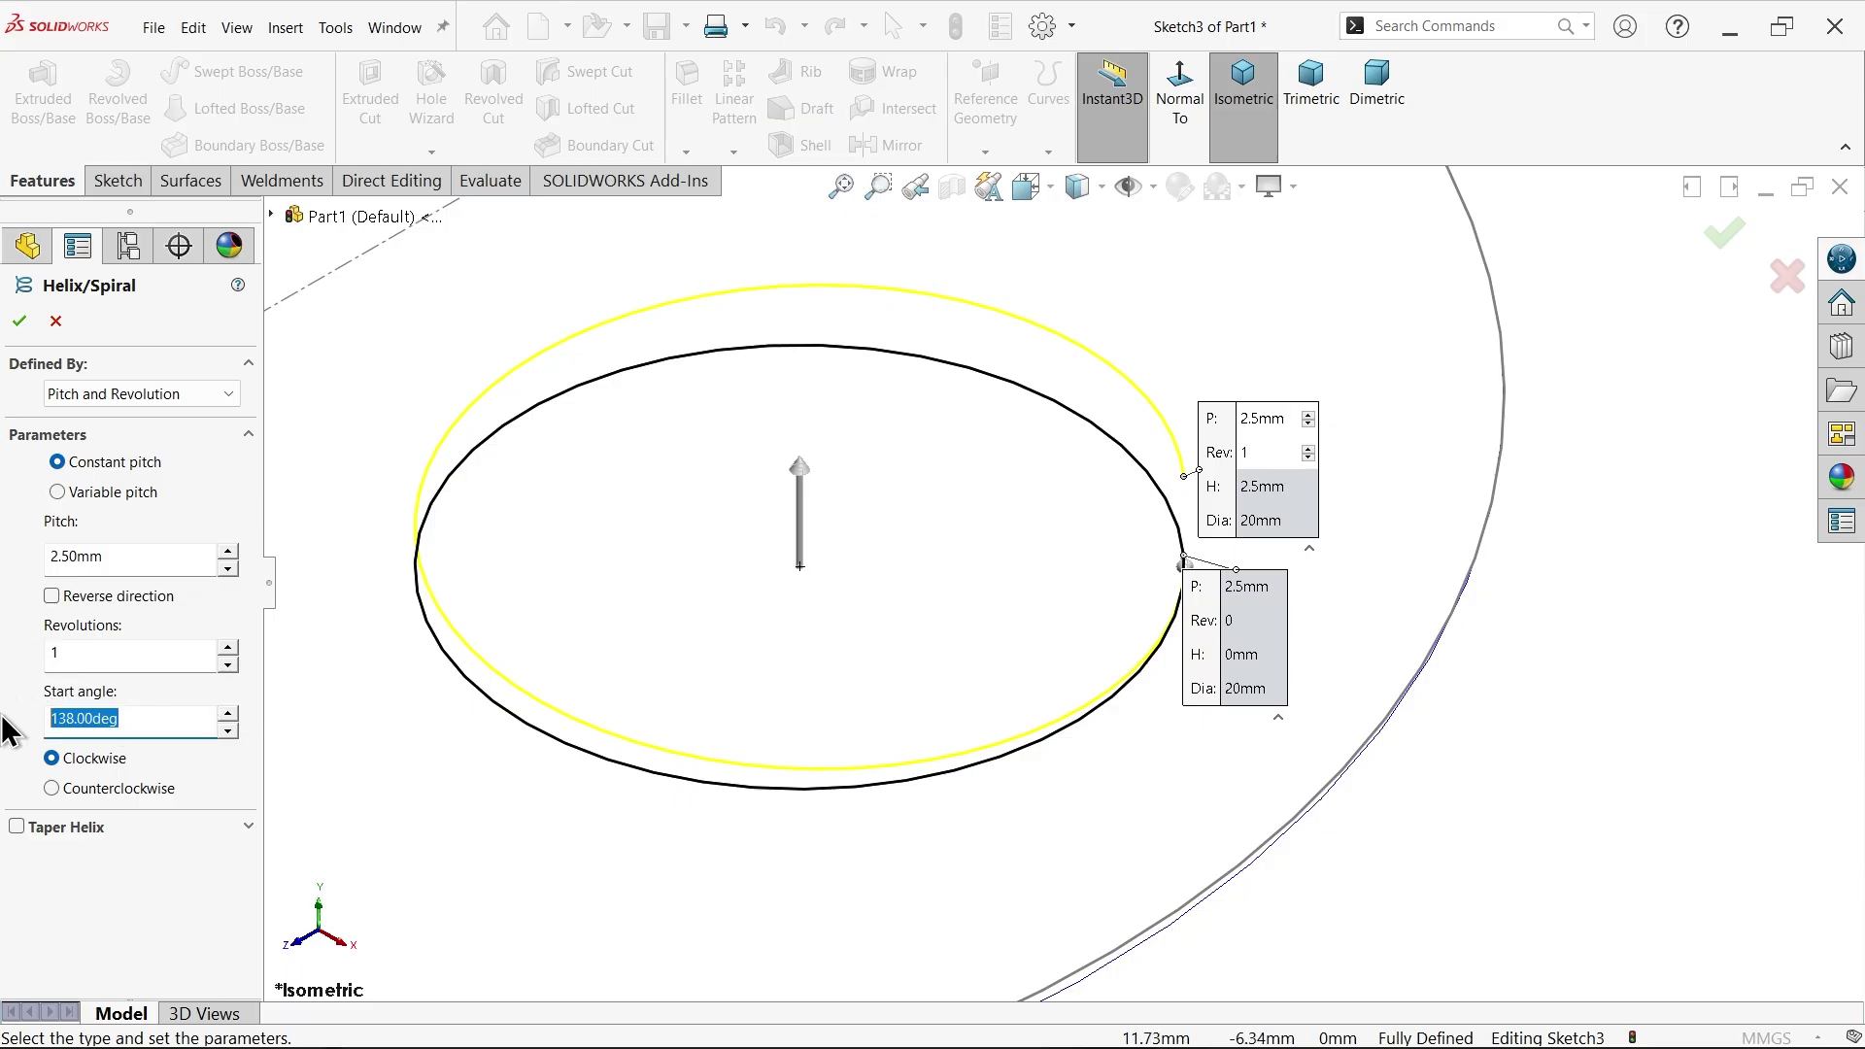
text(90)
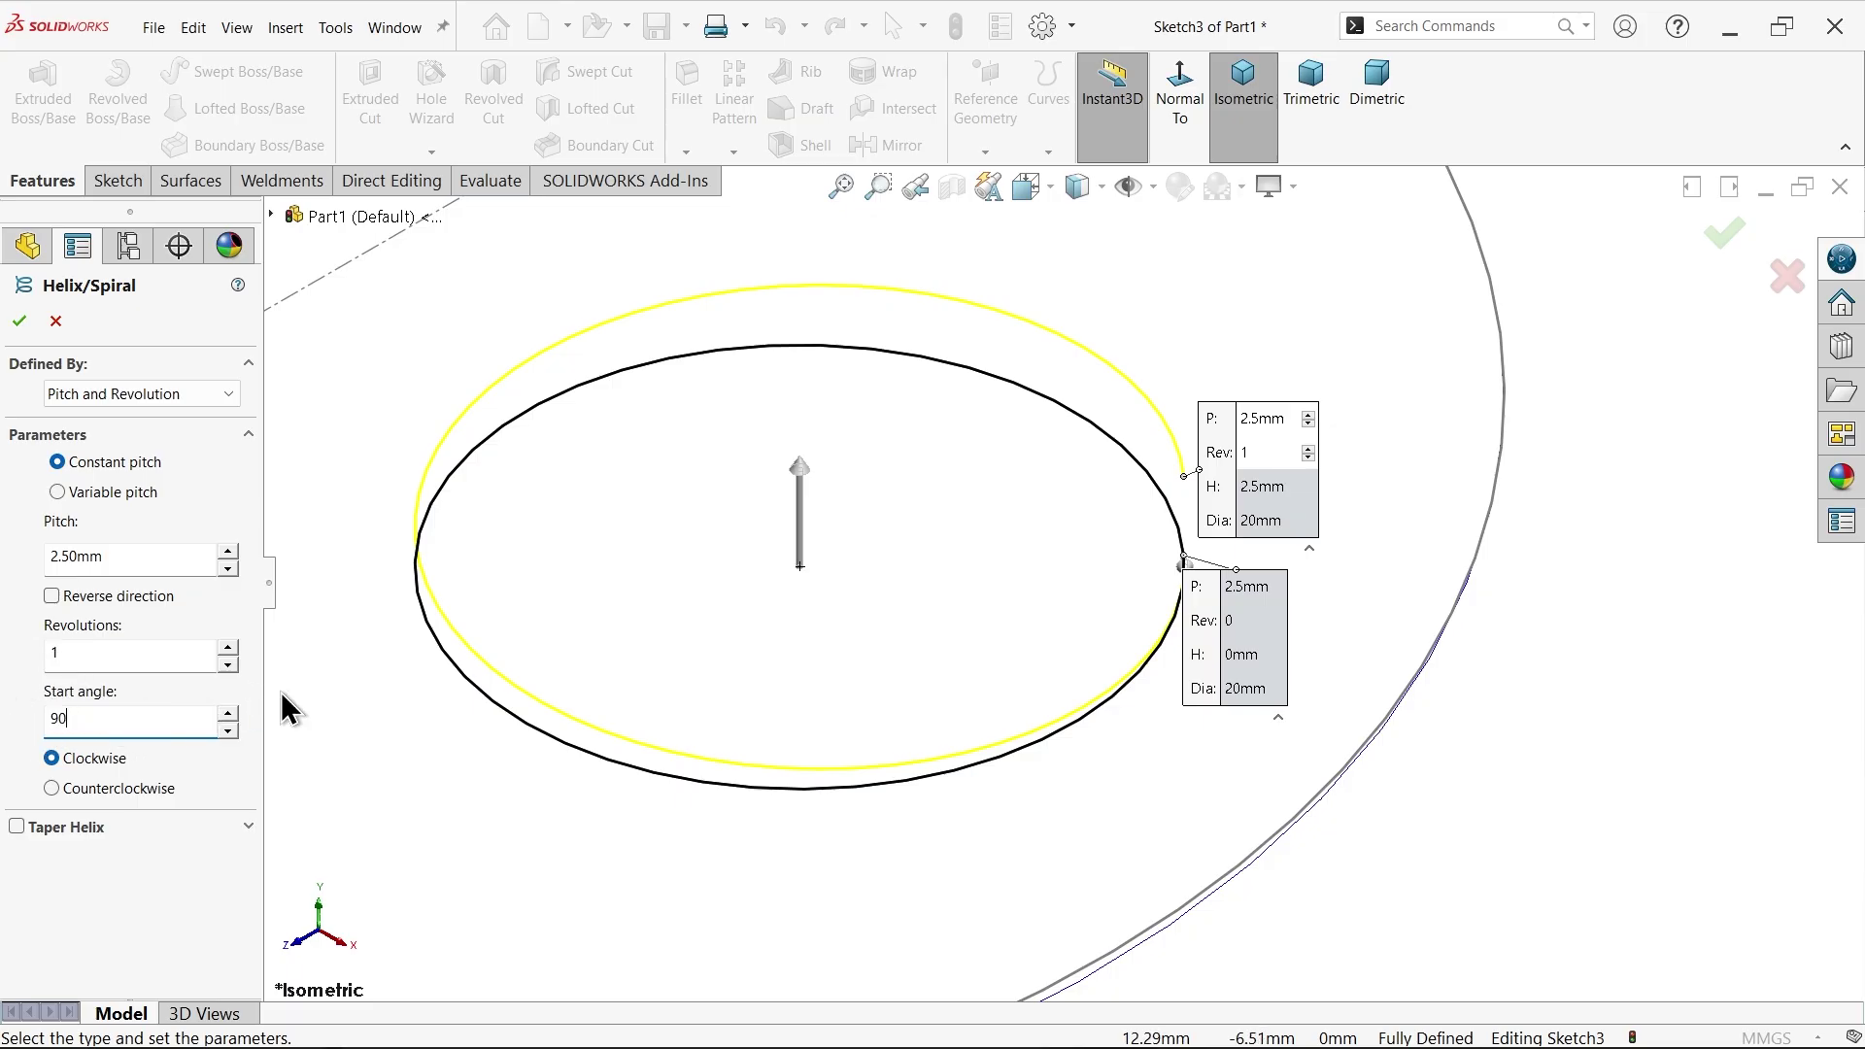
key(Return)
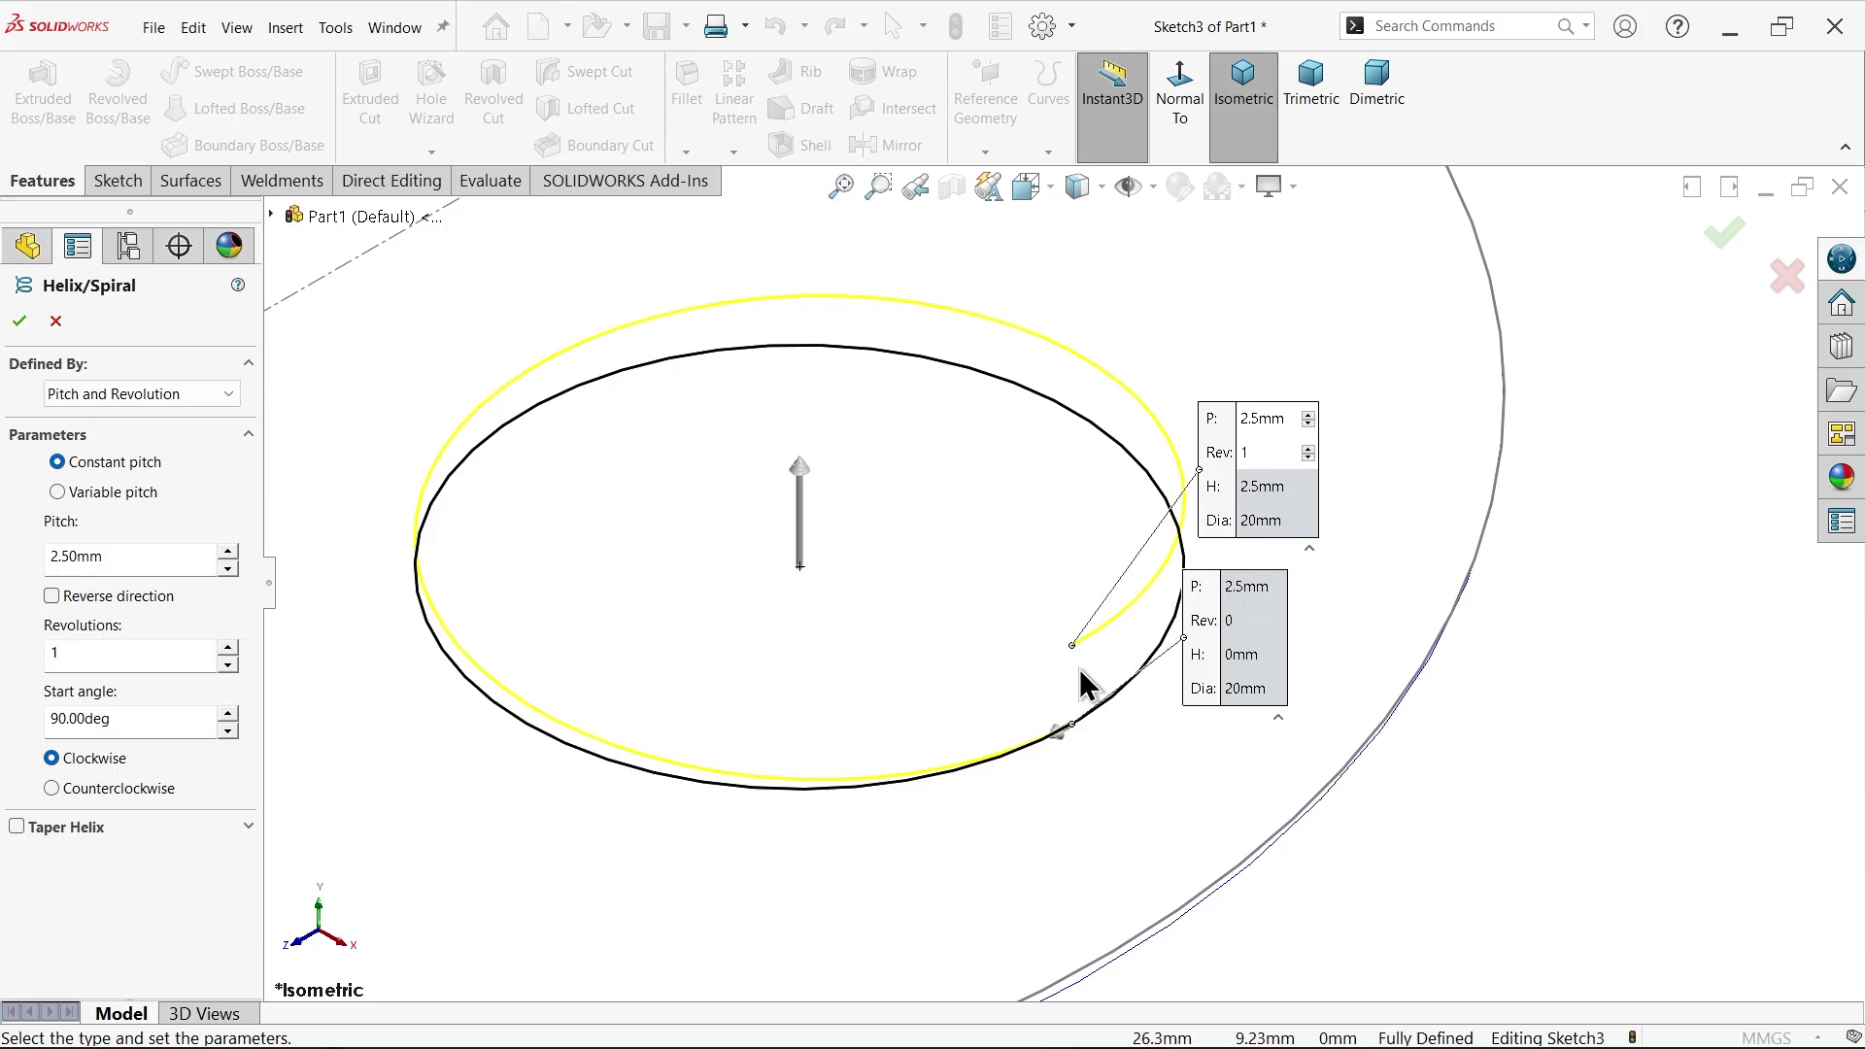
click(19, 322)
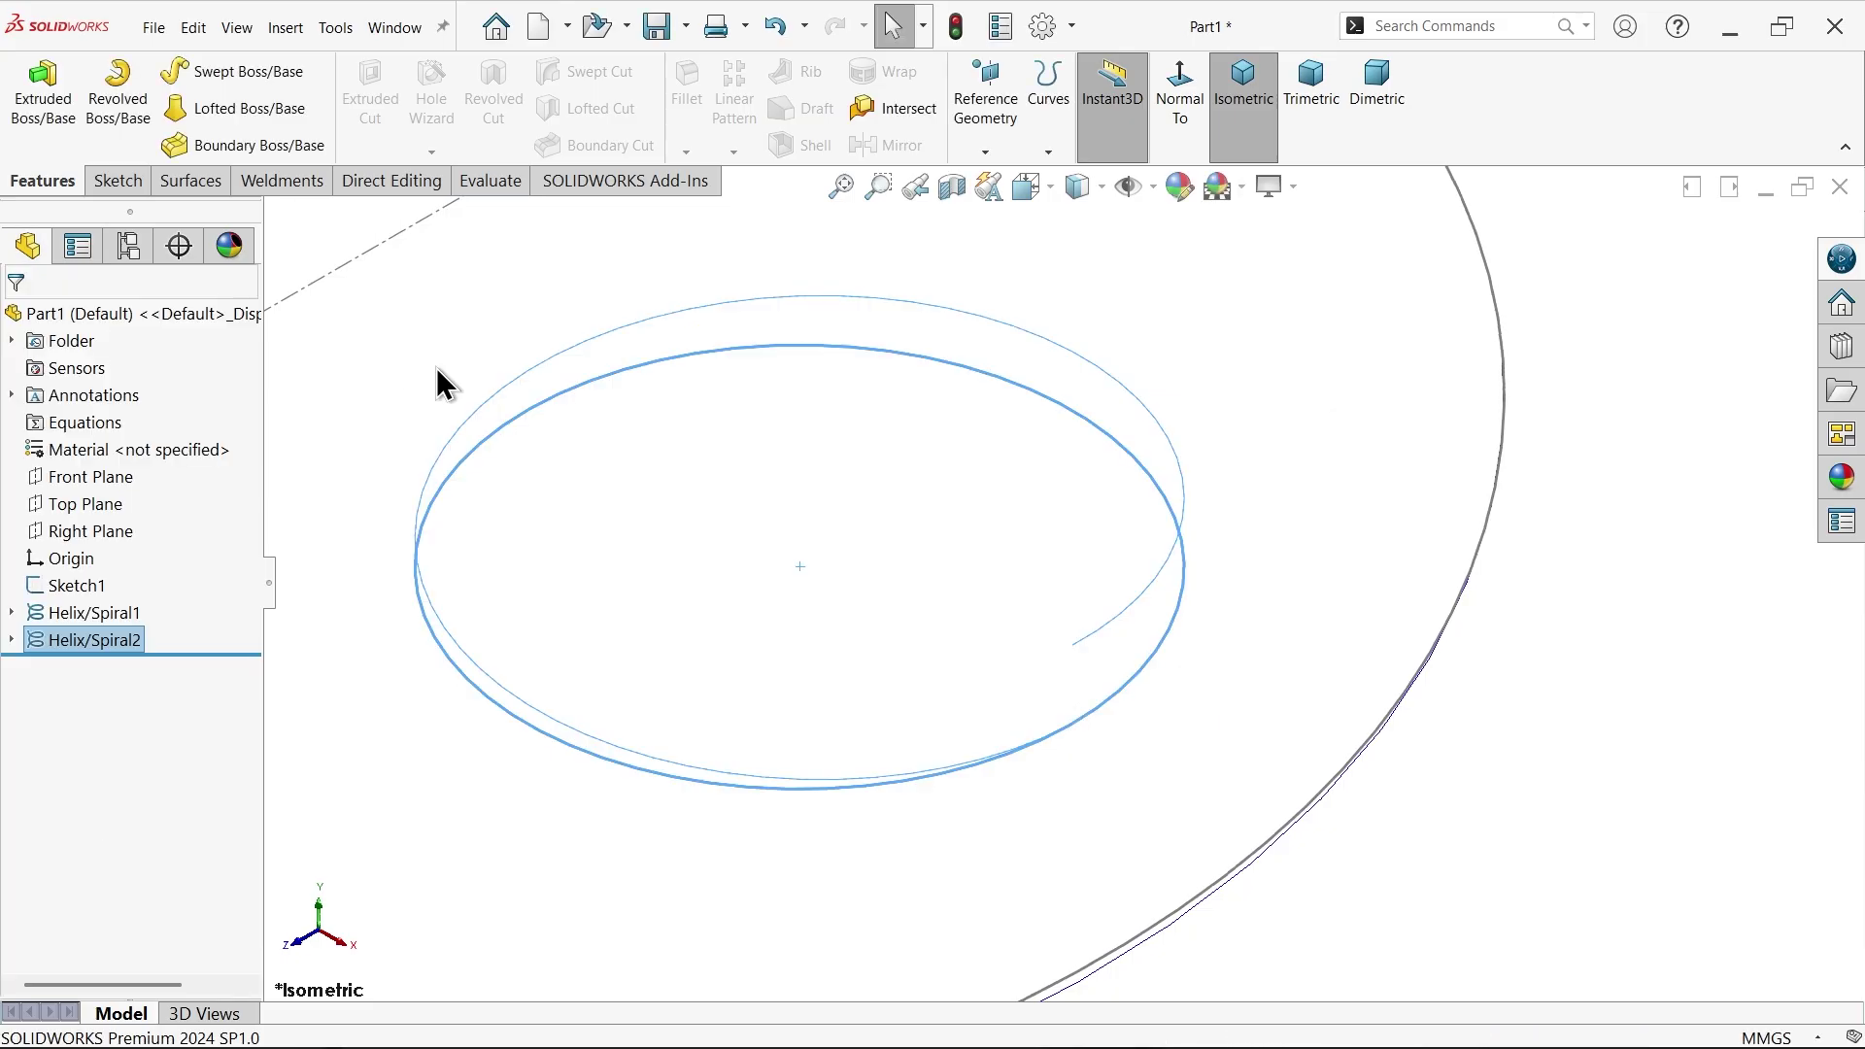
- Convert the upper-left Ø20 circle into a new Top Plane sketch, Sketch4
scroll(1073, 451, up, 2)
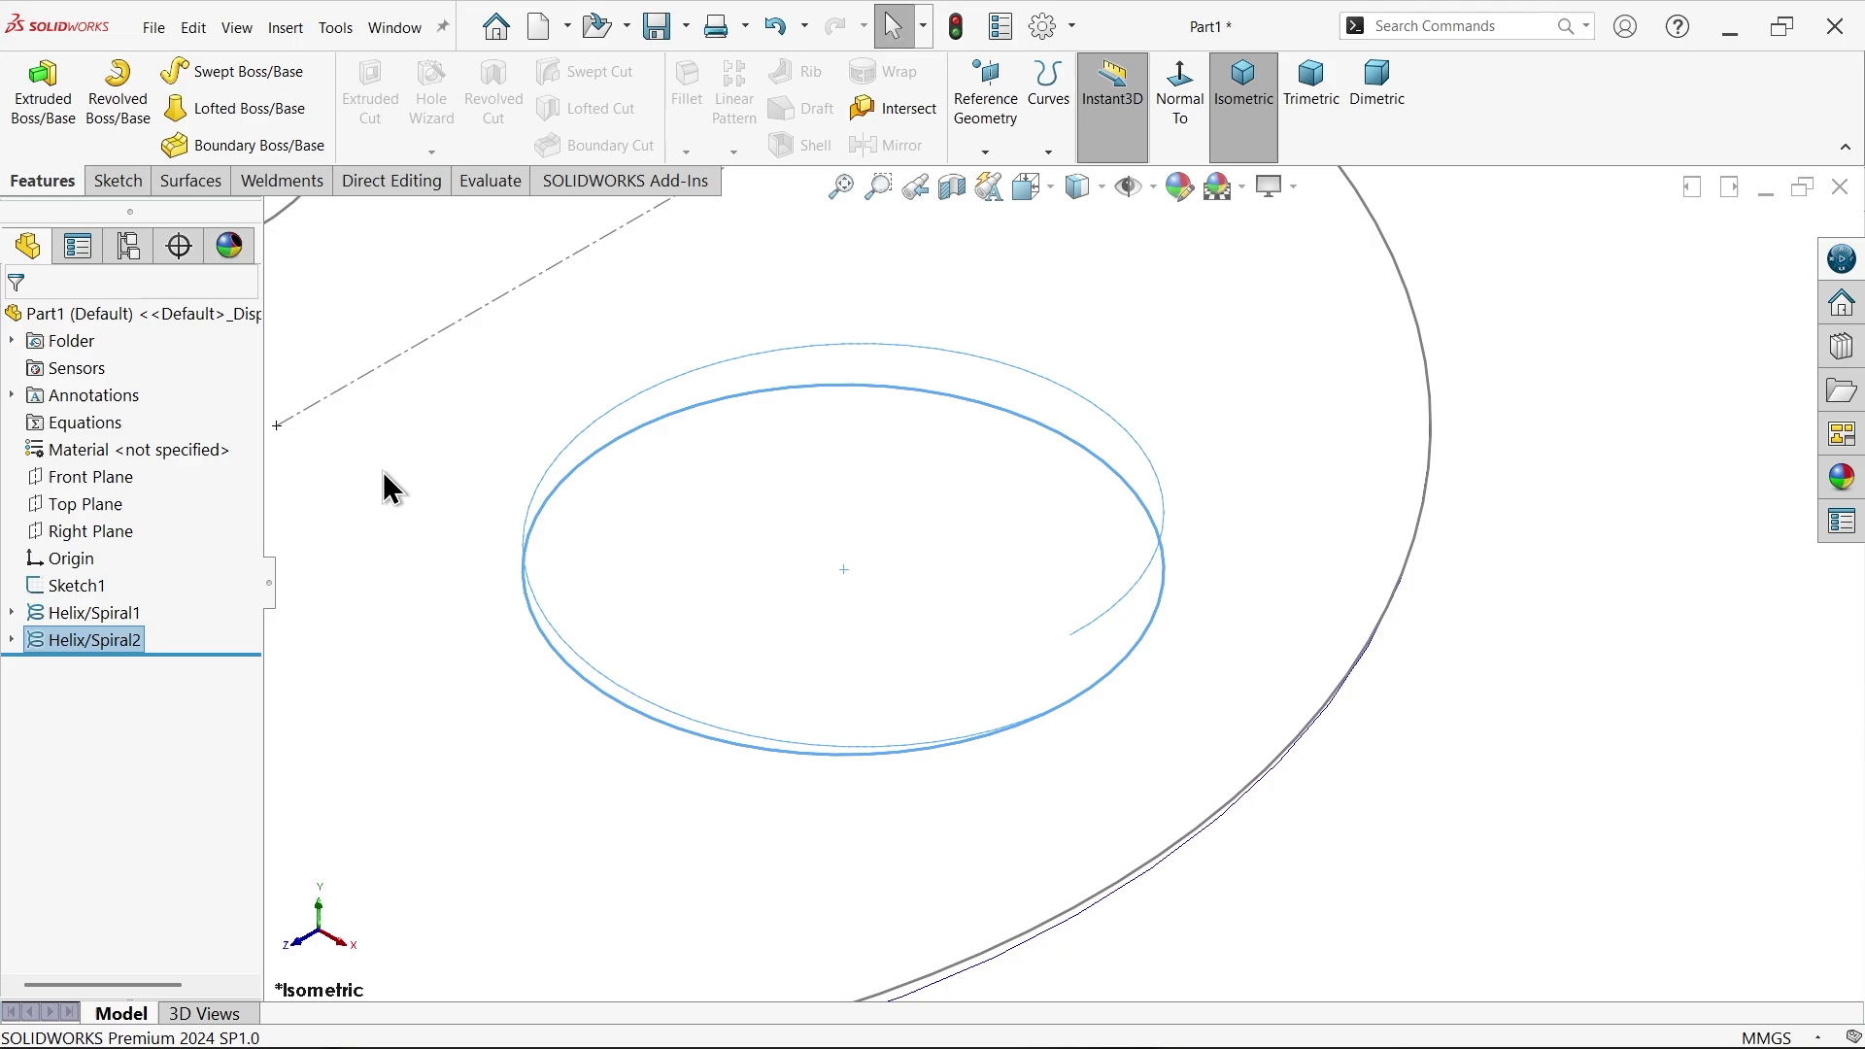
click(120, 504)
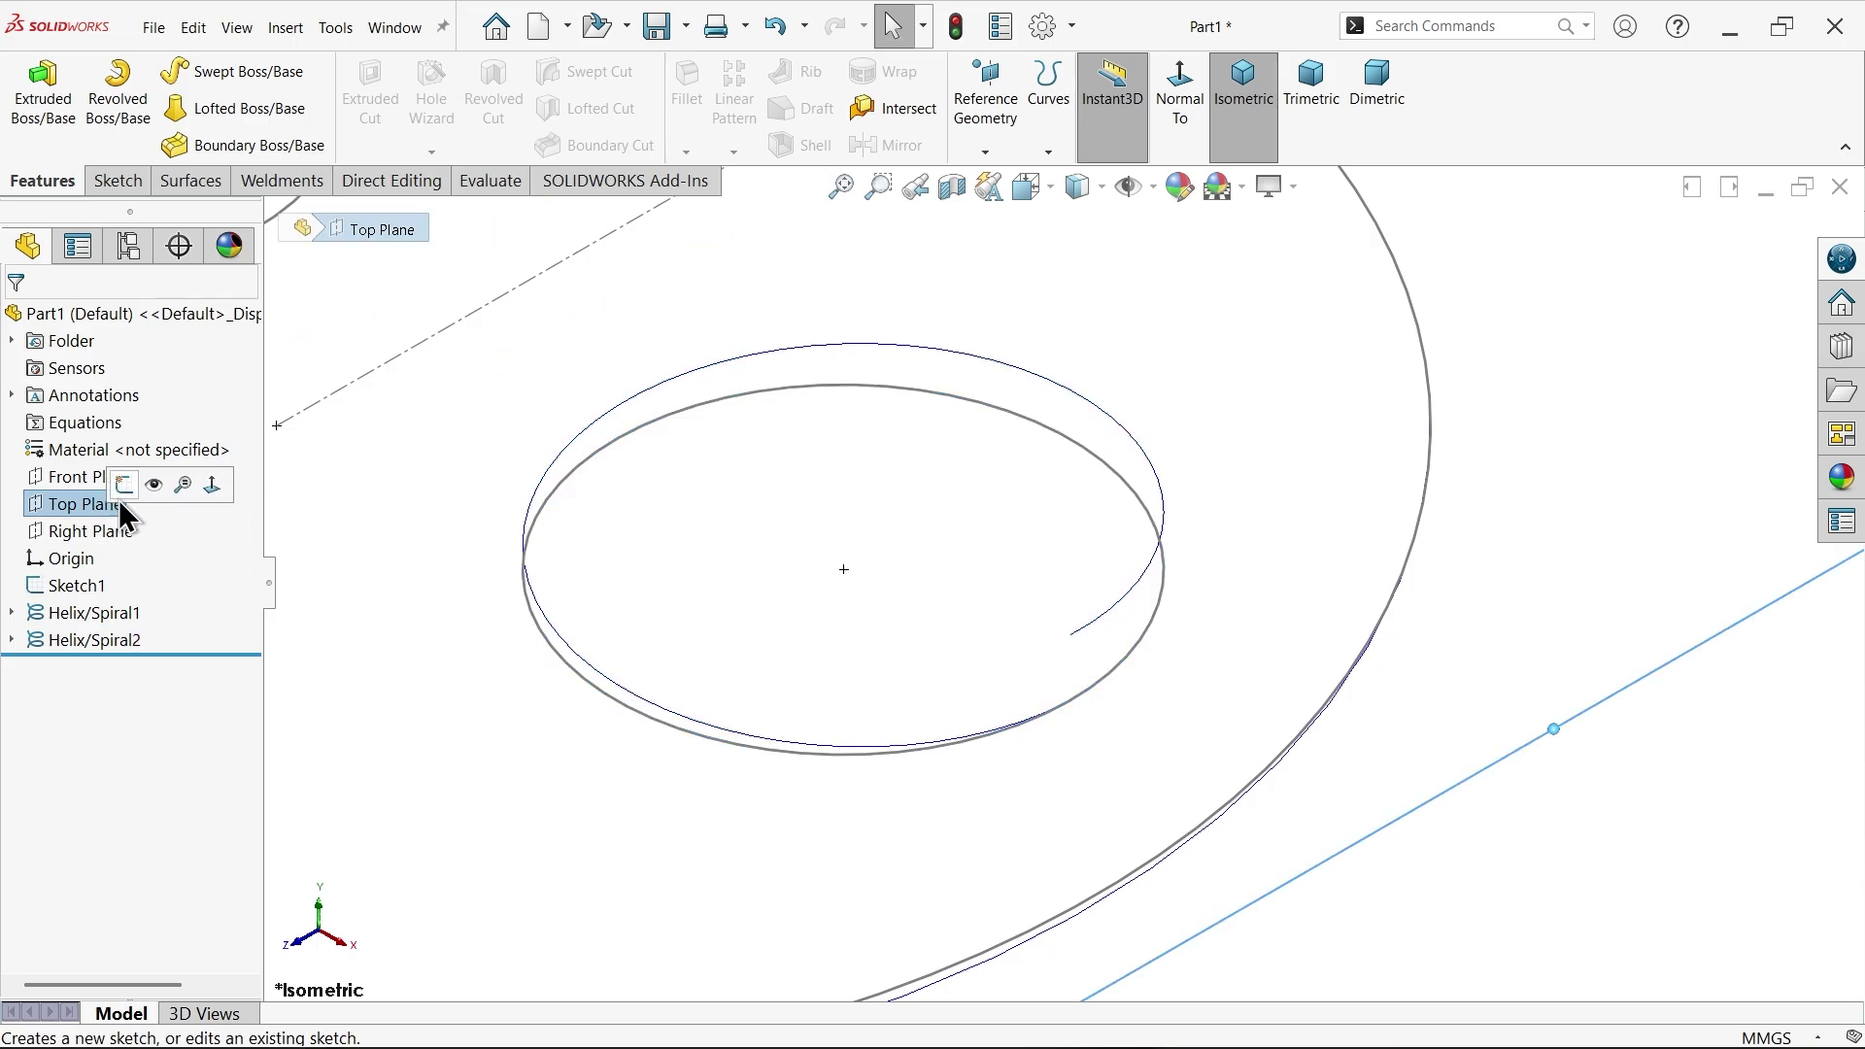
click(123, 485)
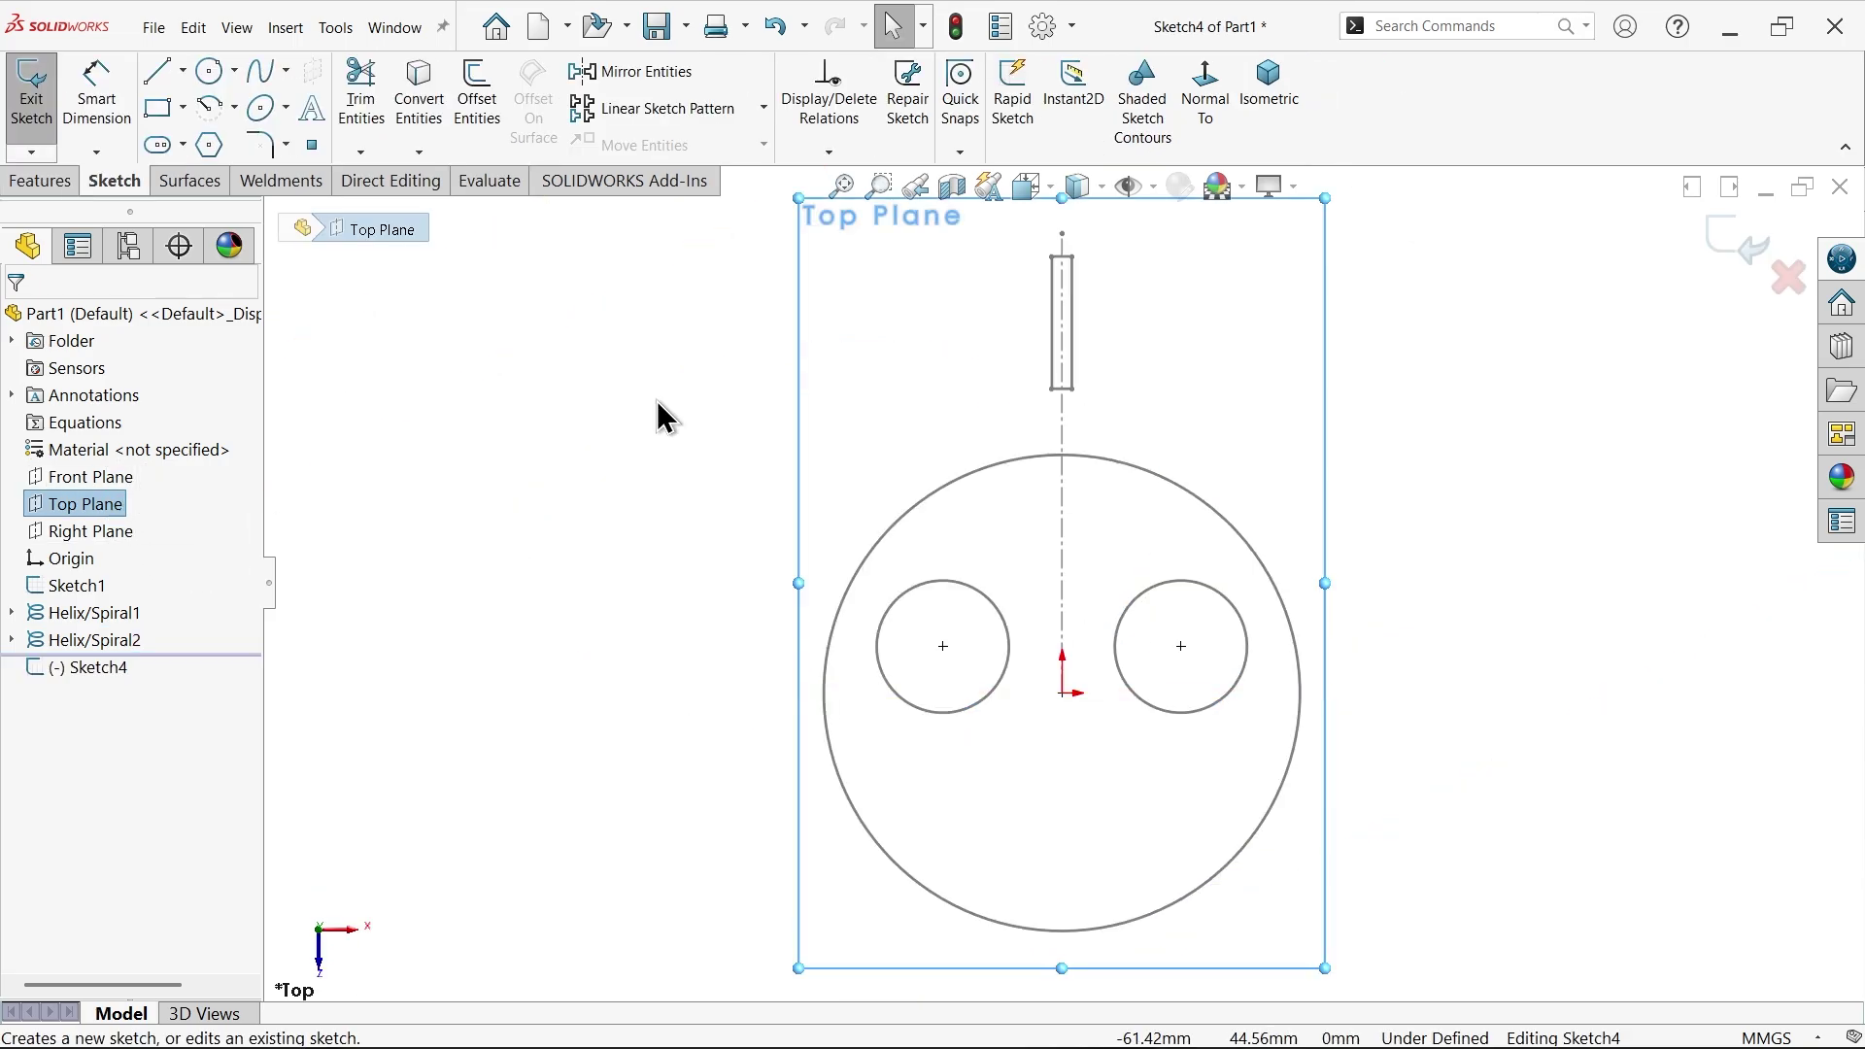
click(1270, 92)
scroll(997, 592, down, 4)
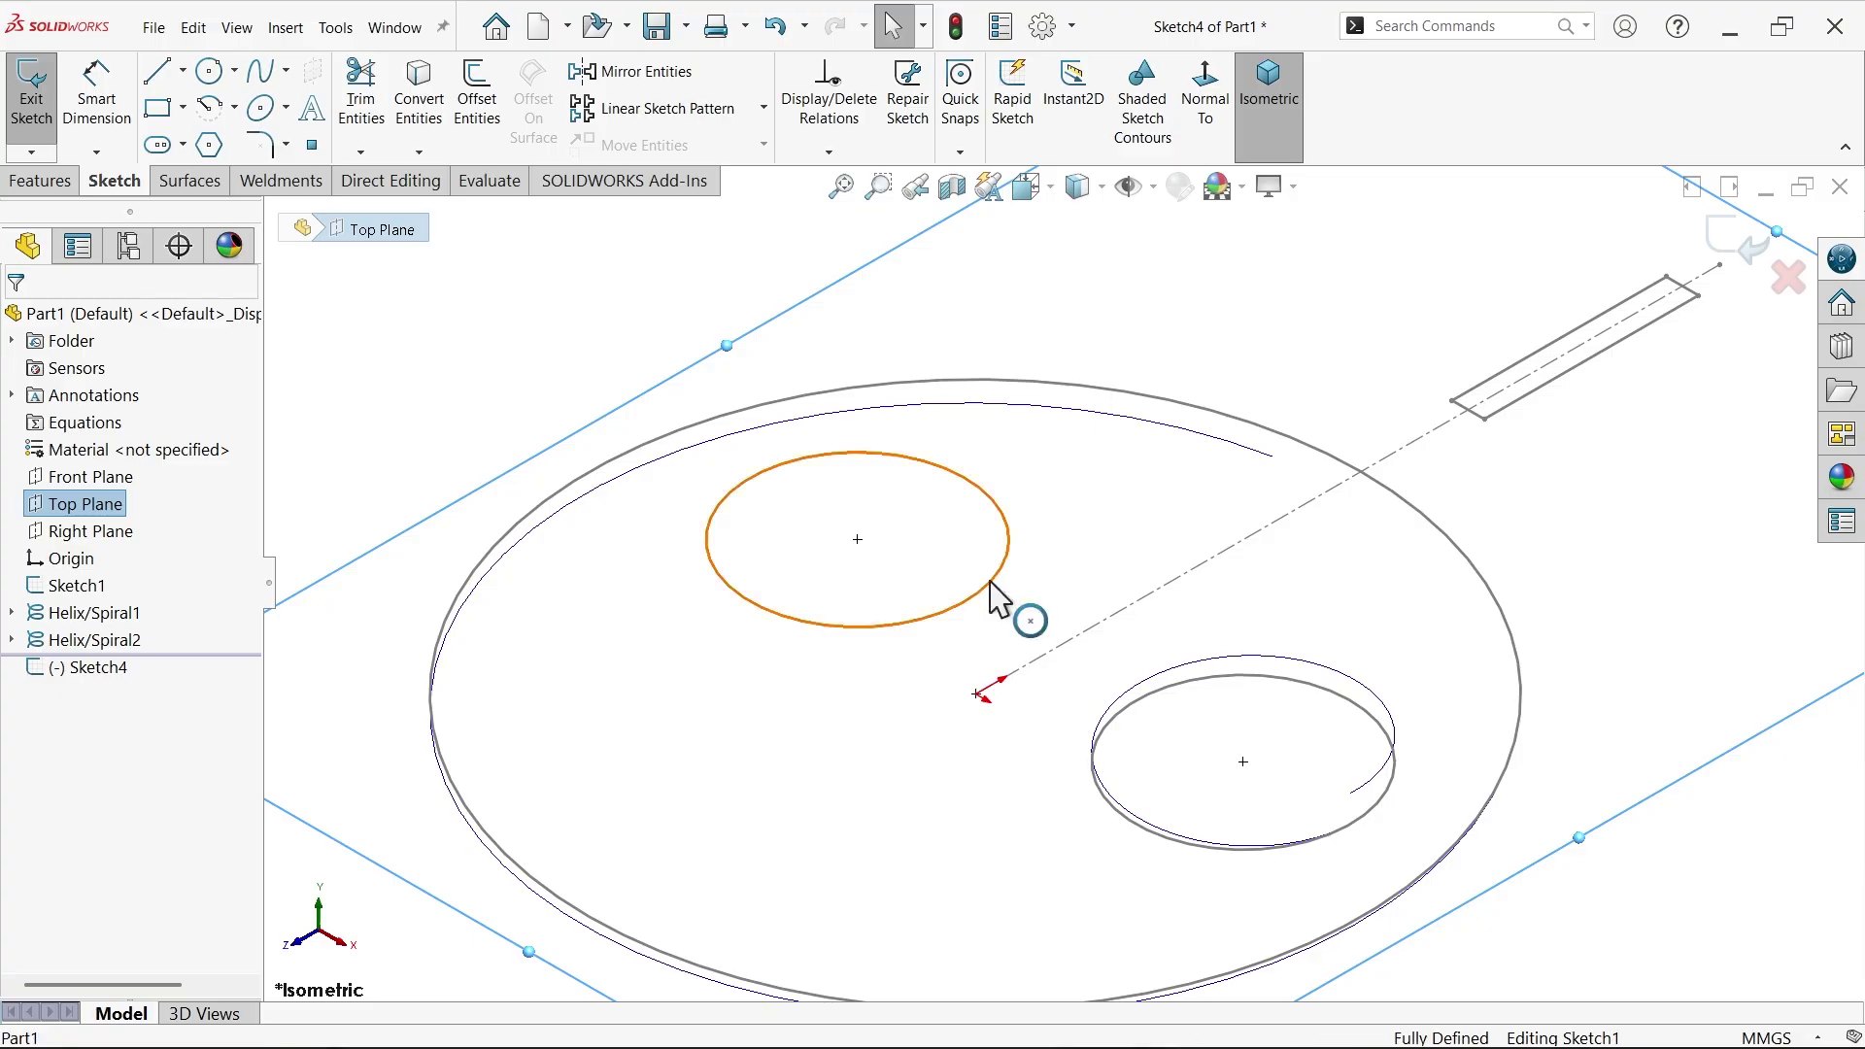
click(1000, 583)
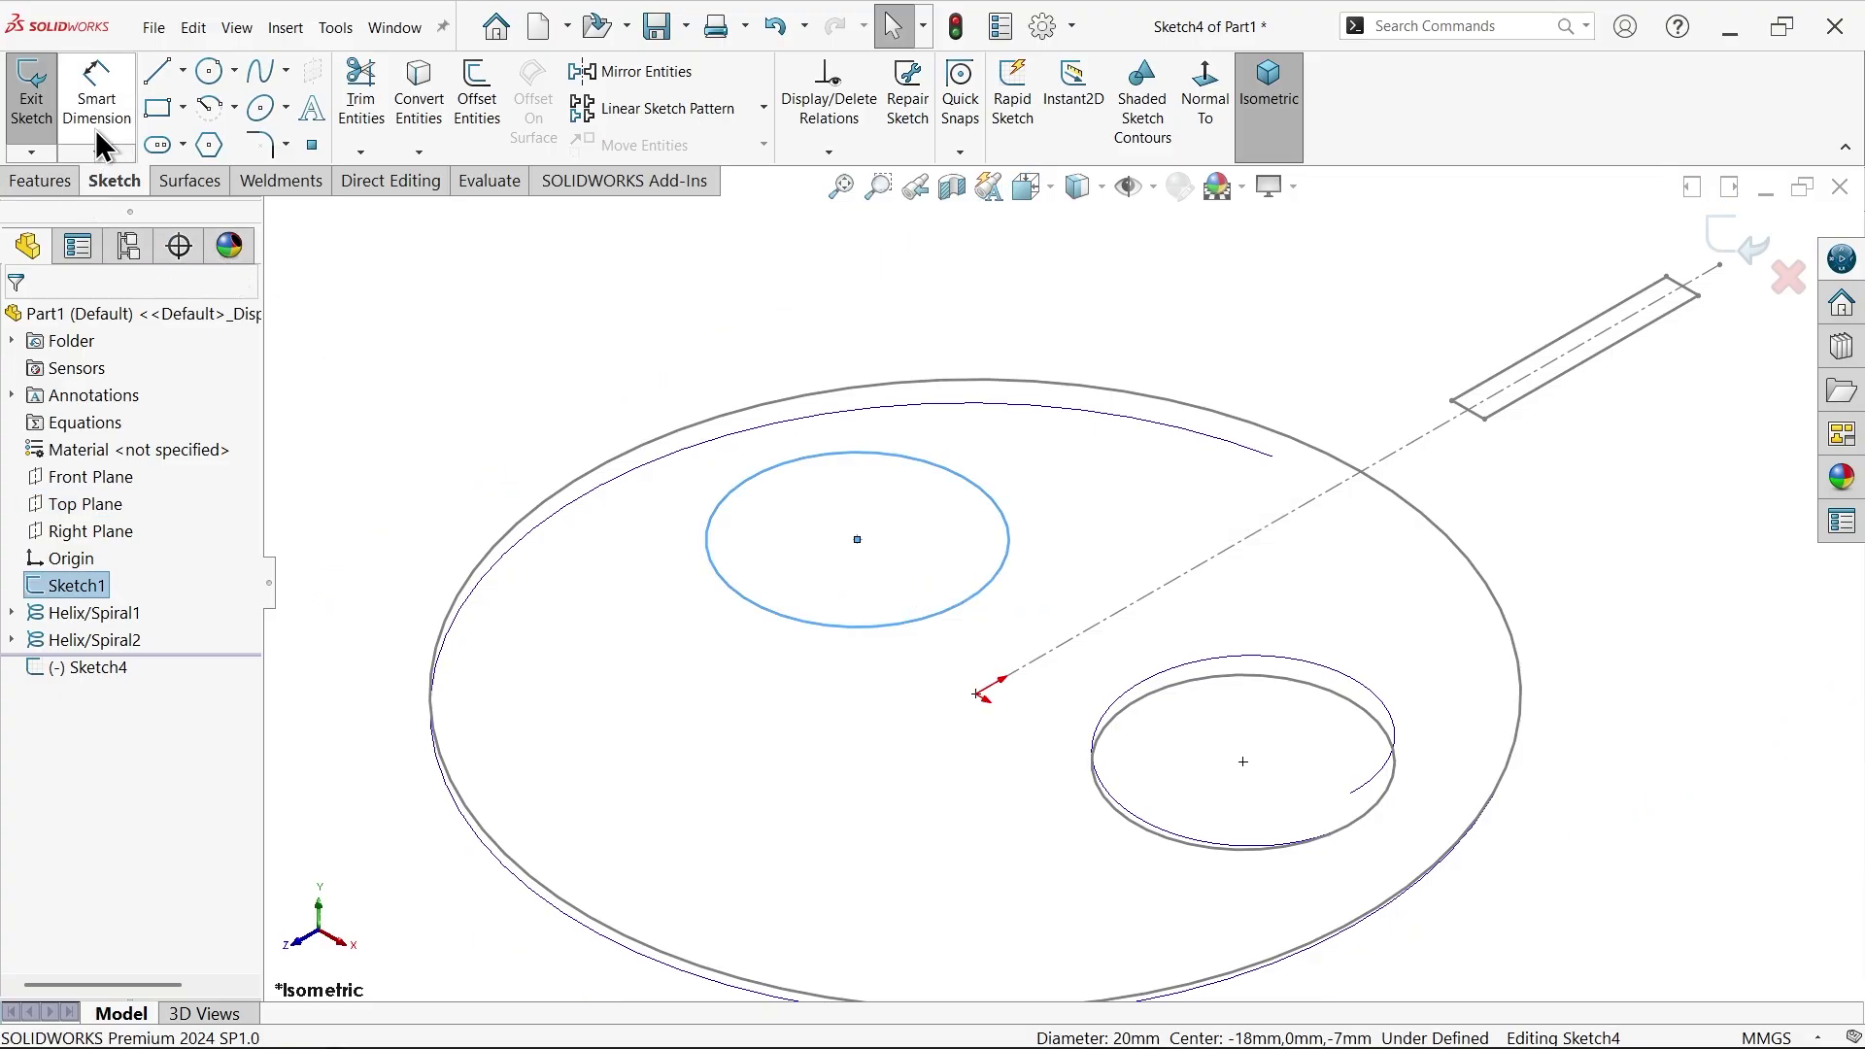
click(419, 102)
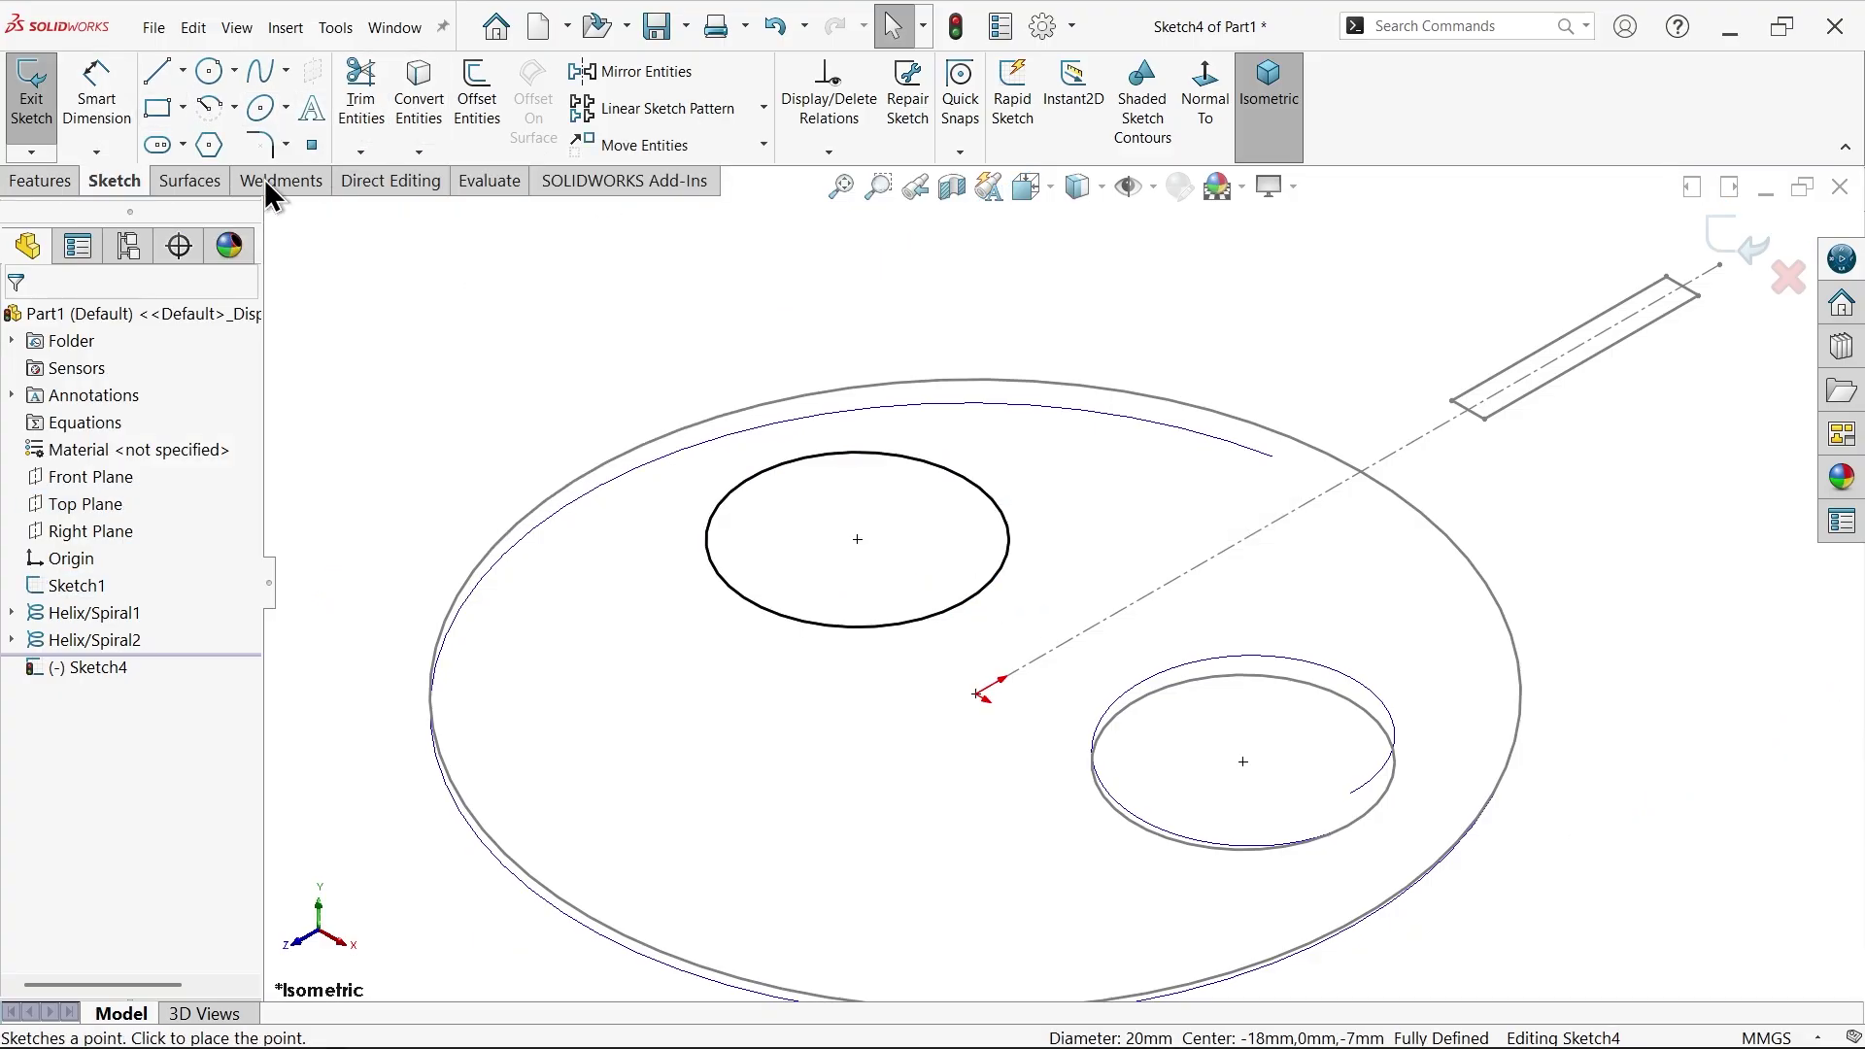
click(37, 181)
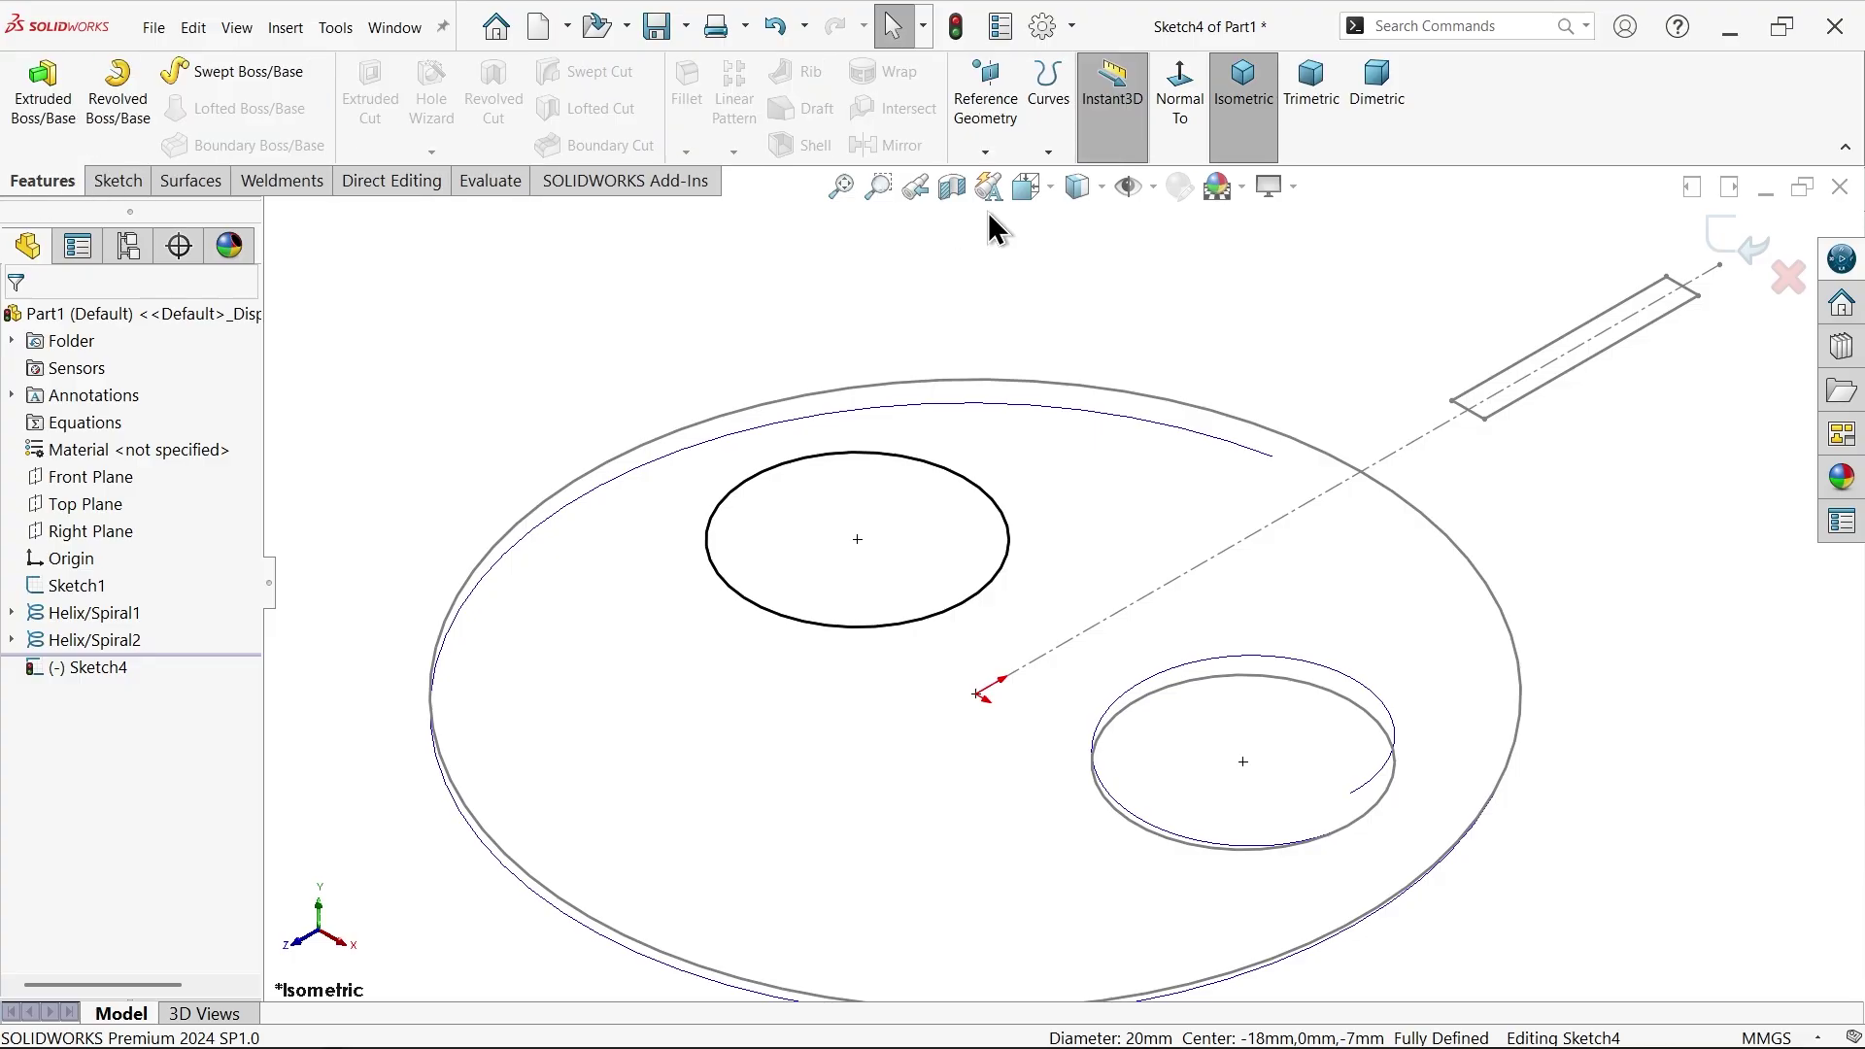
- Make the upper small circle a 1-revolution helix with 2.50 mm pitch and a 270° start angle
click(1047, 152)
click(1091, 174)
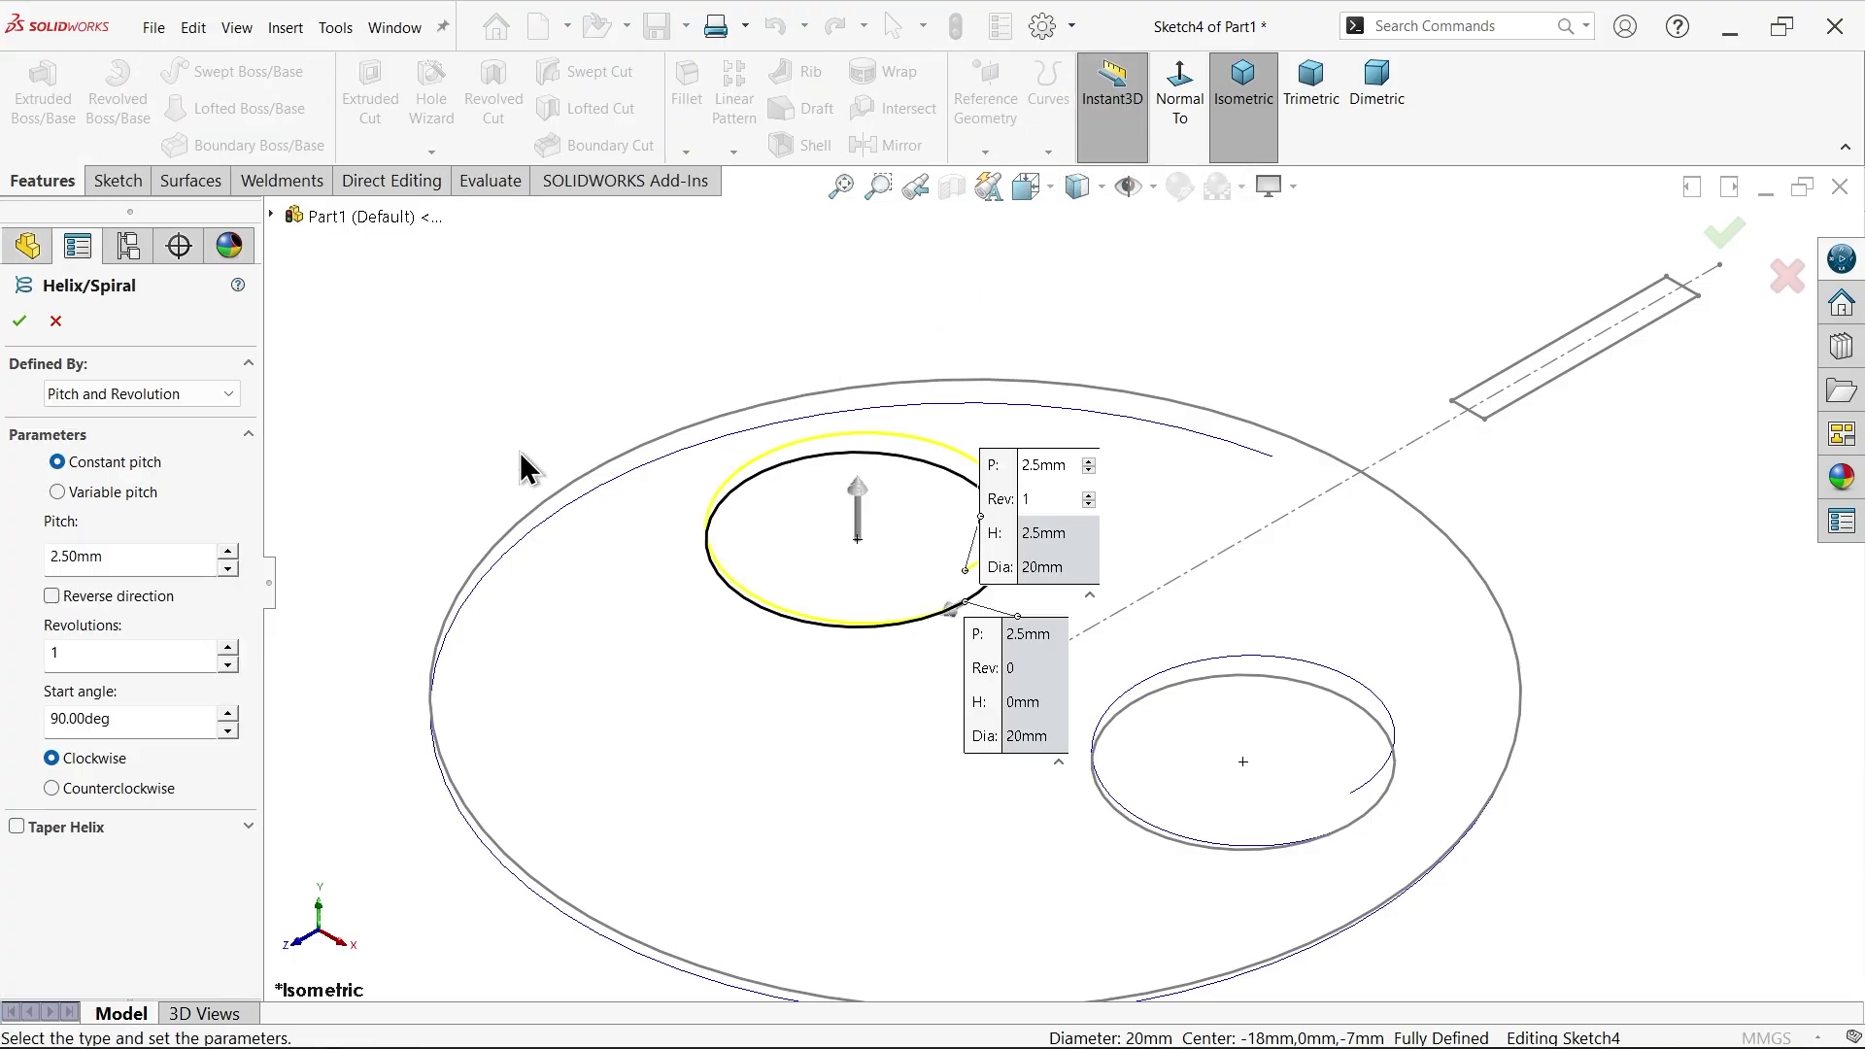
click(136, 393)
click(116, 416)
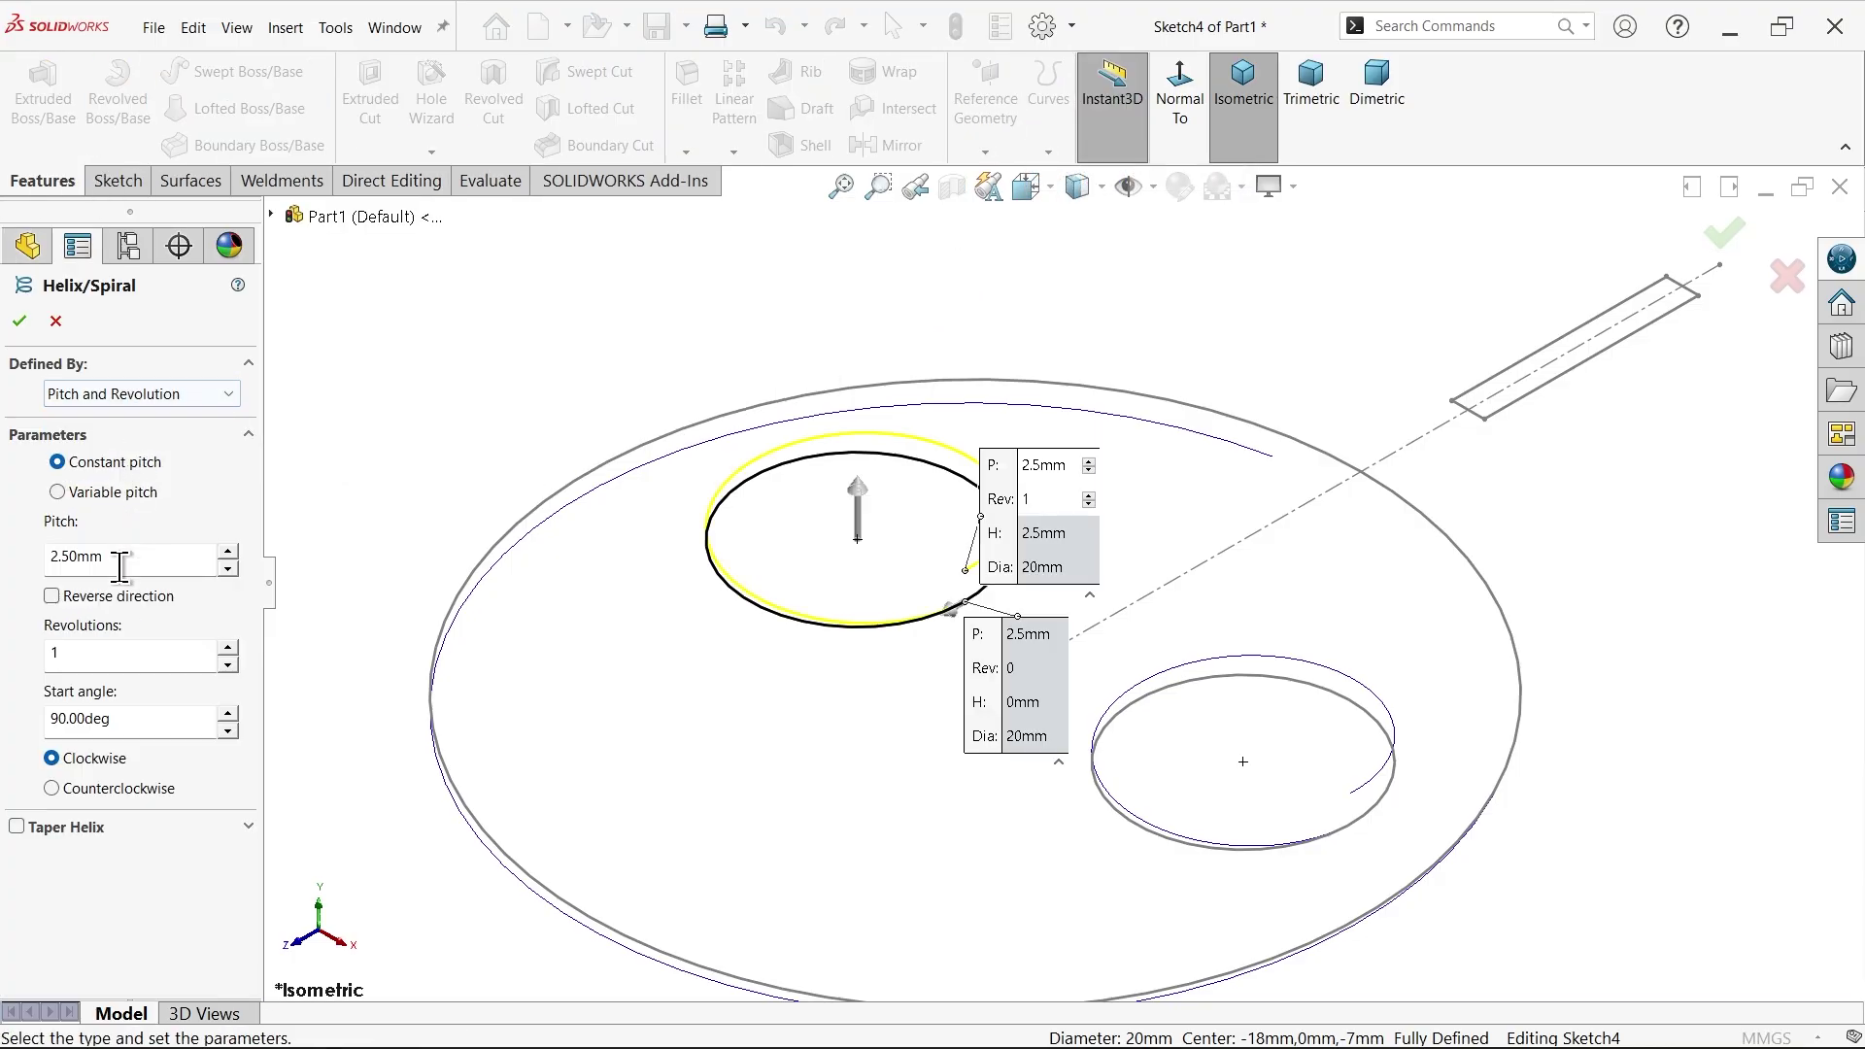
drag(119, 561, 36, 555)
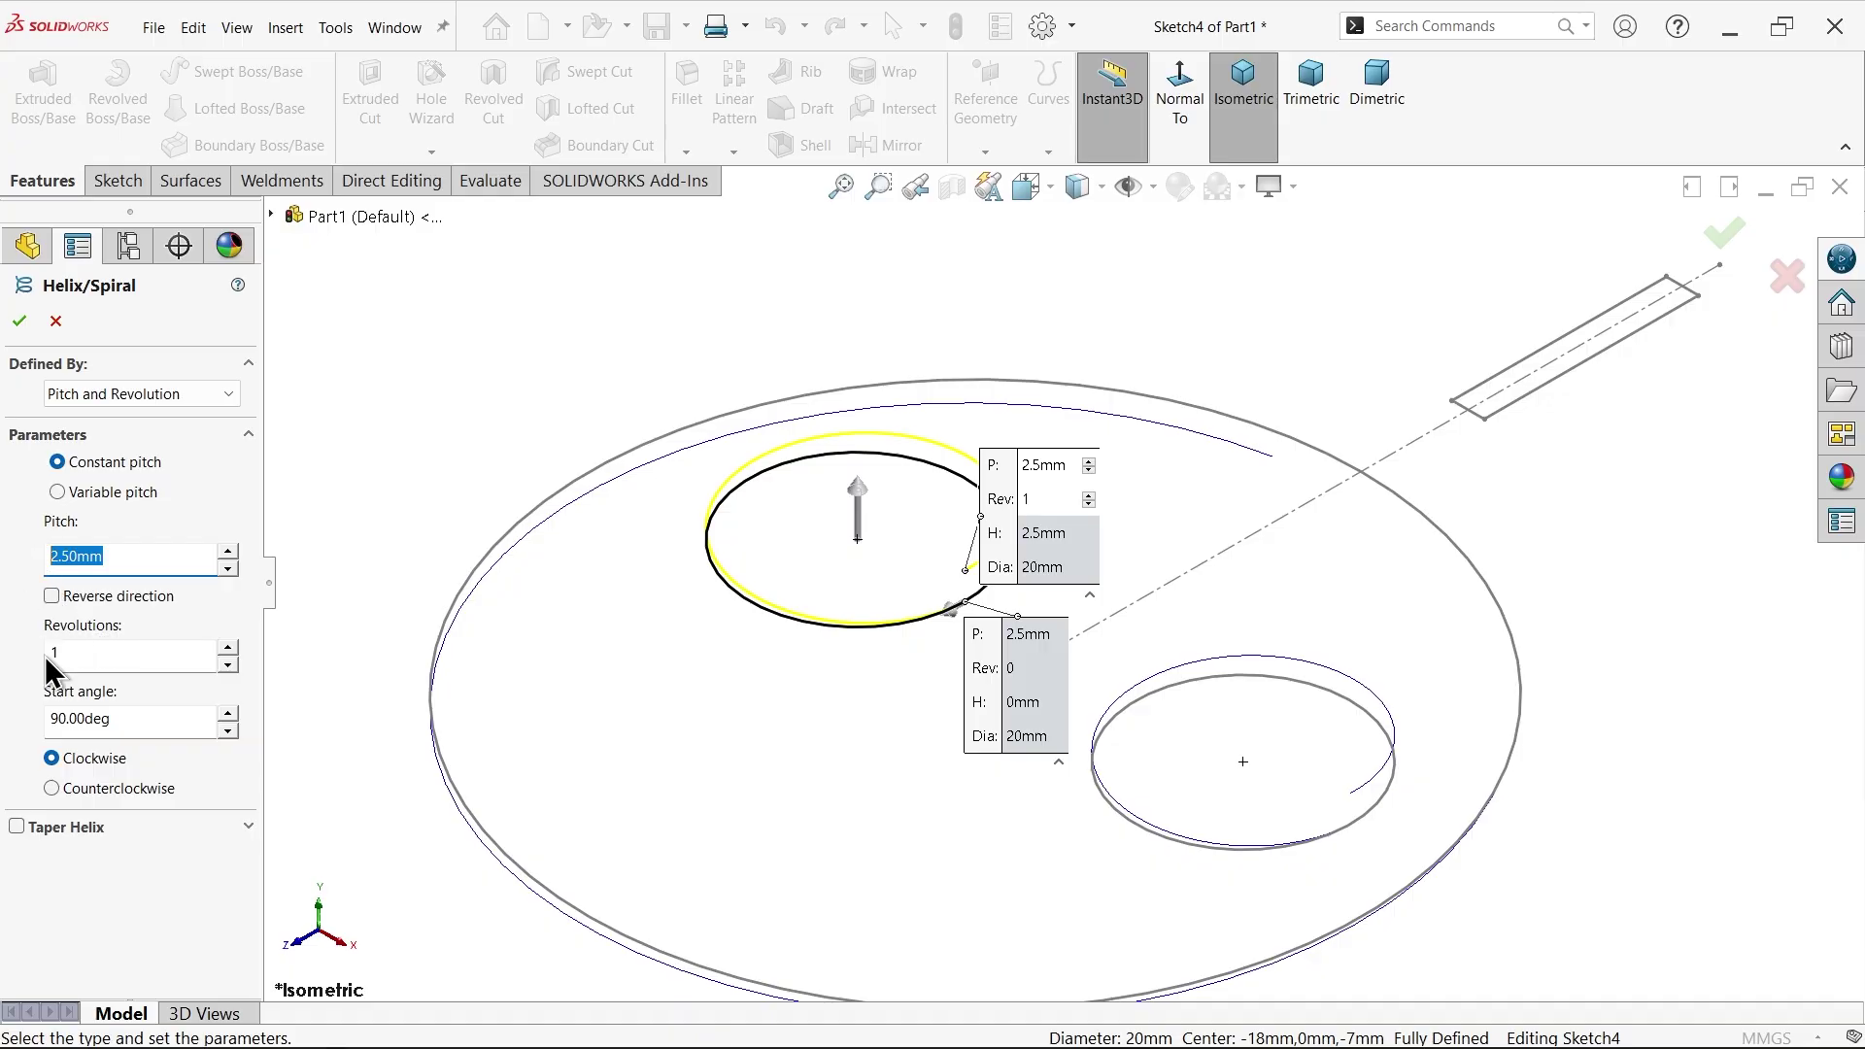
drag(145, 716, 16, 714)
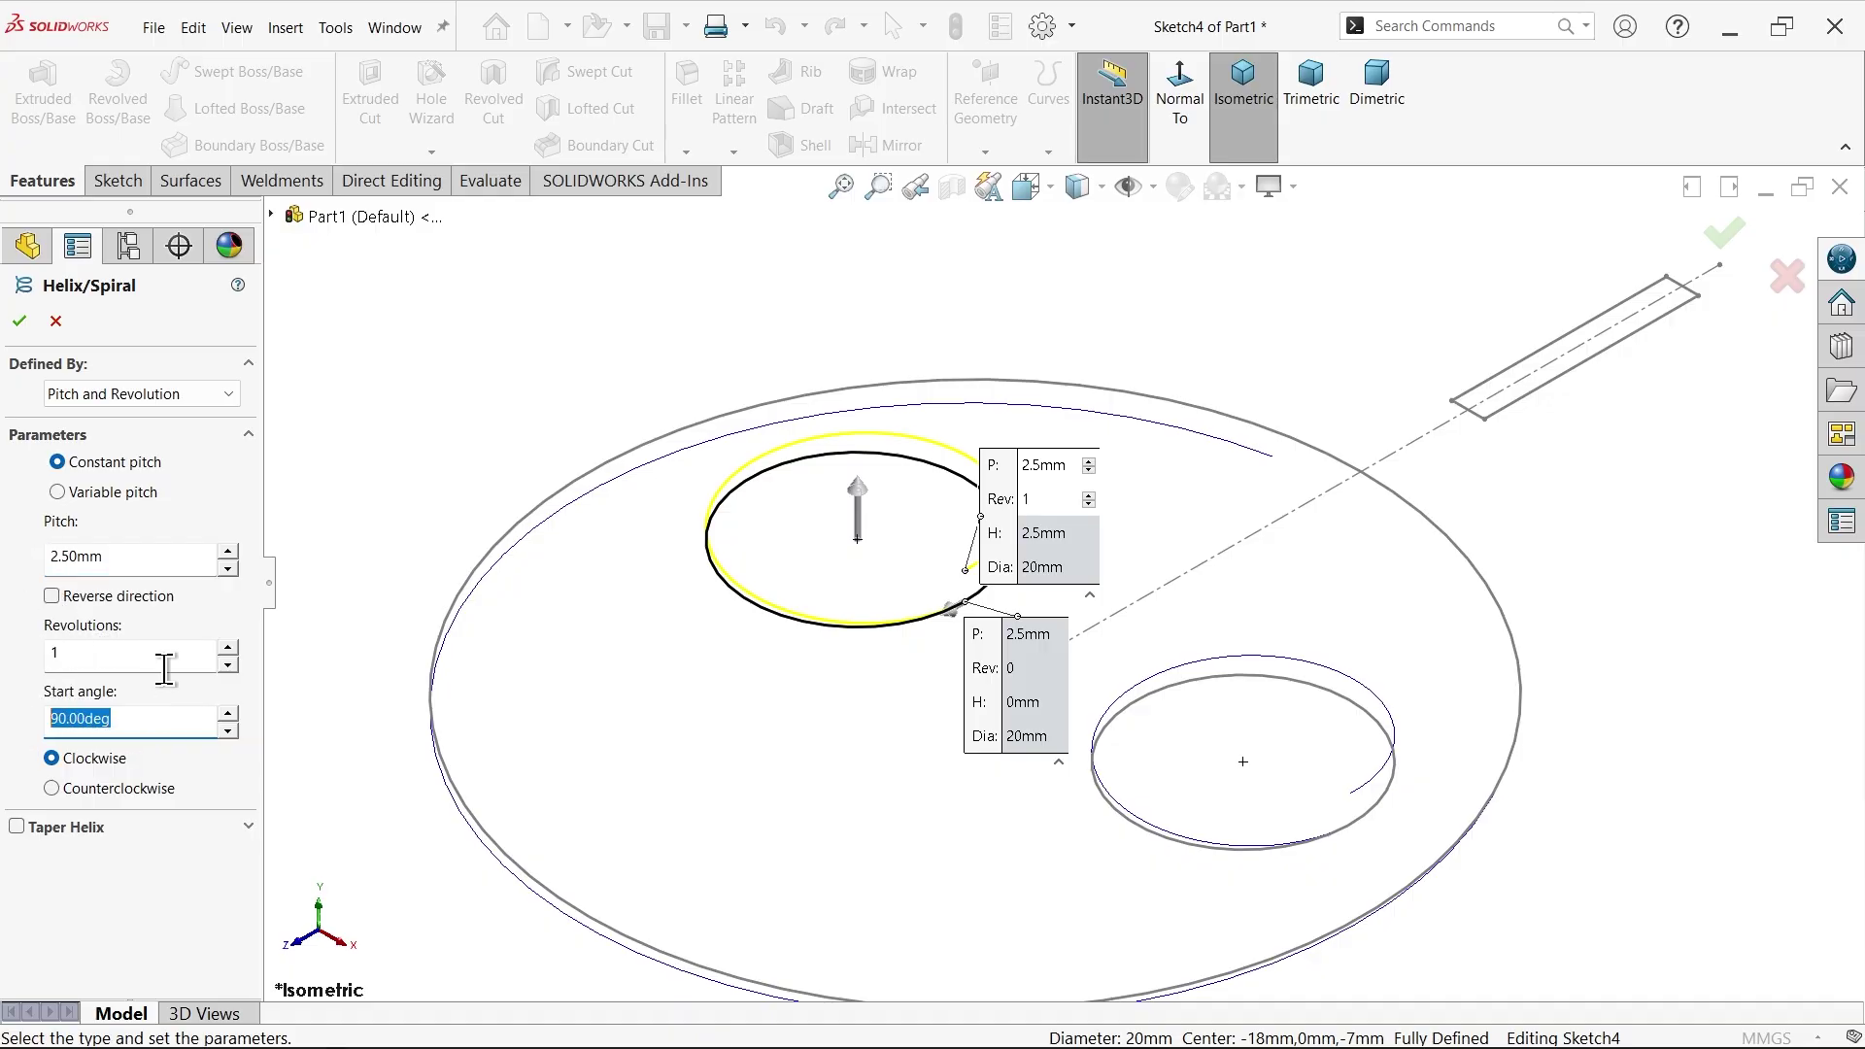
text(270)
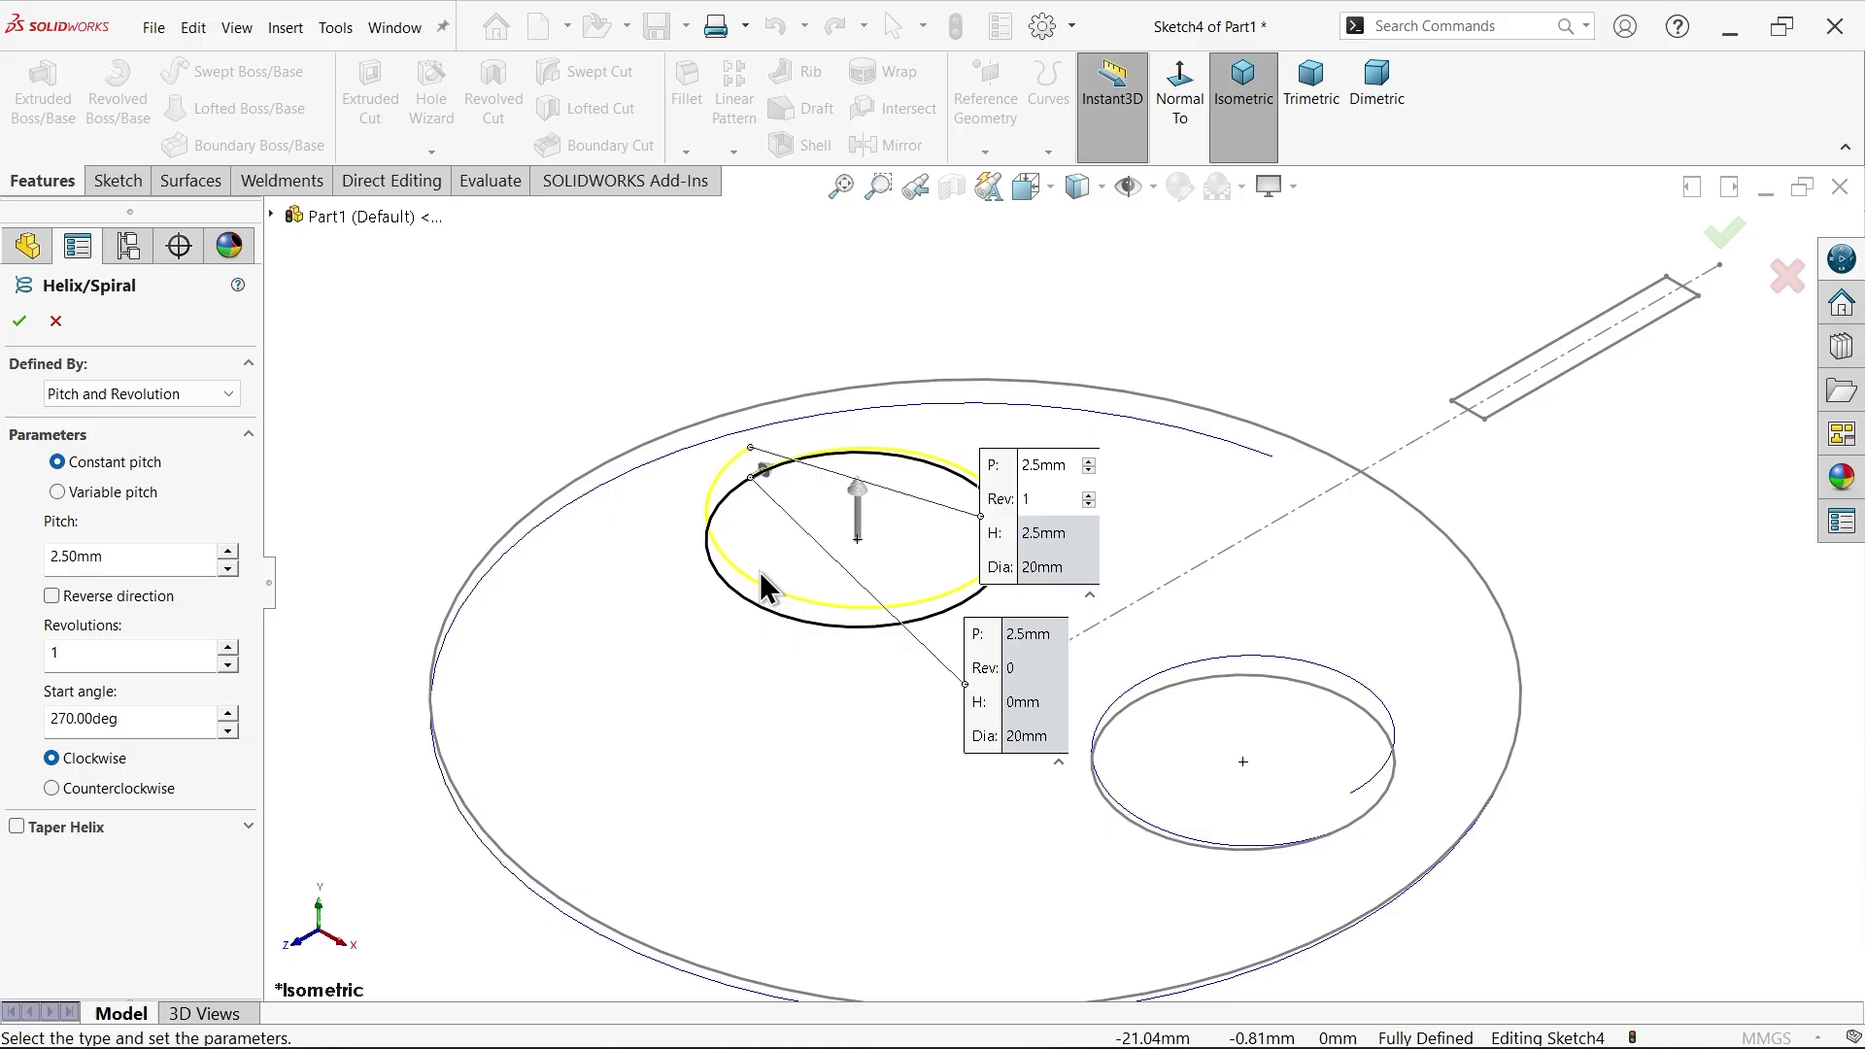
click(1044, 498)
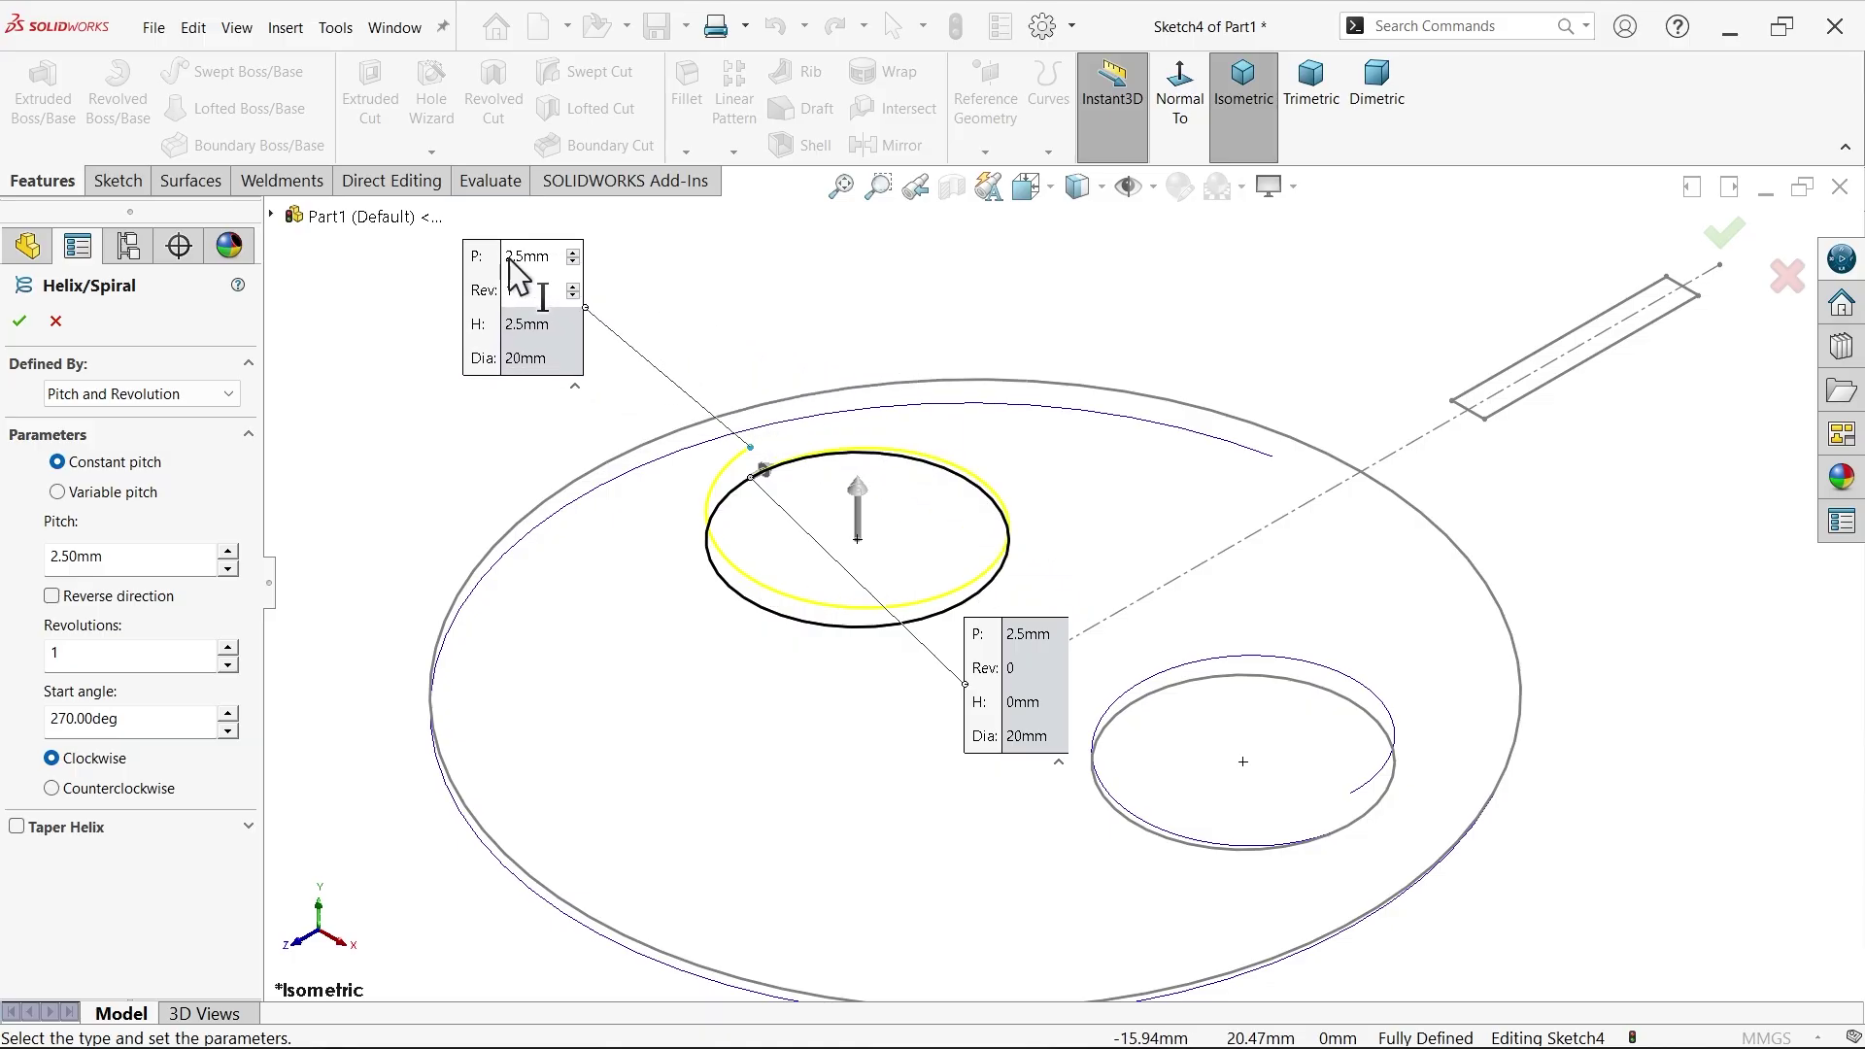
scroll(754, 491, down, 2)
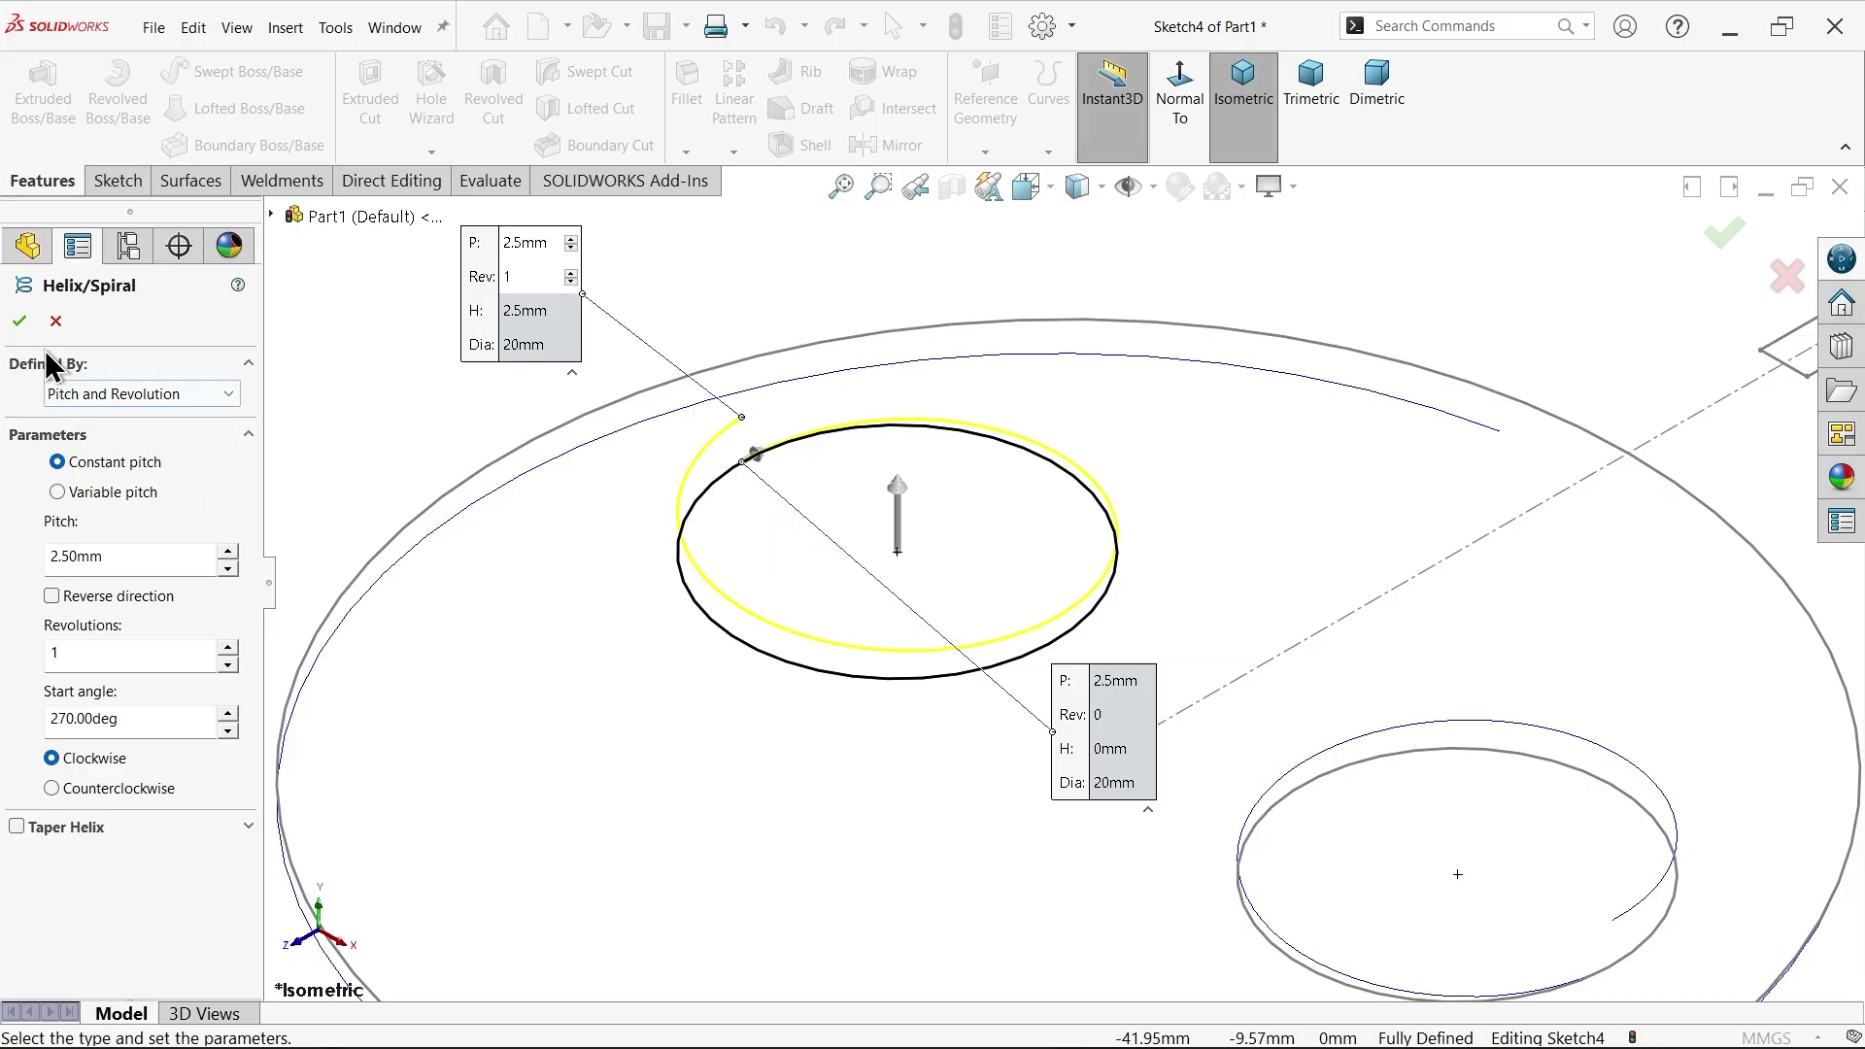
click(20, 321)
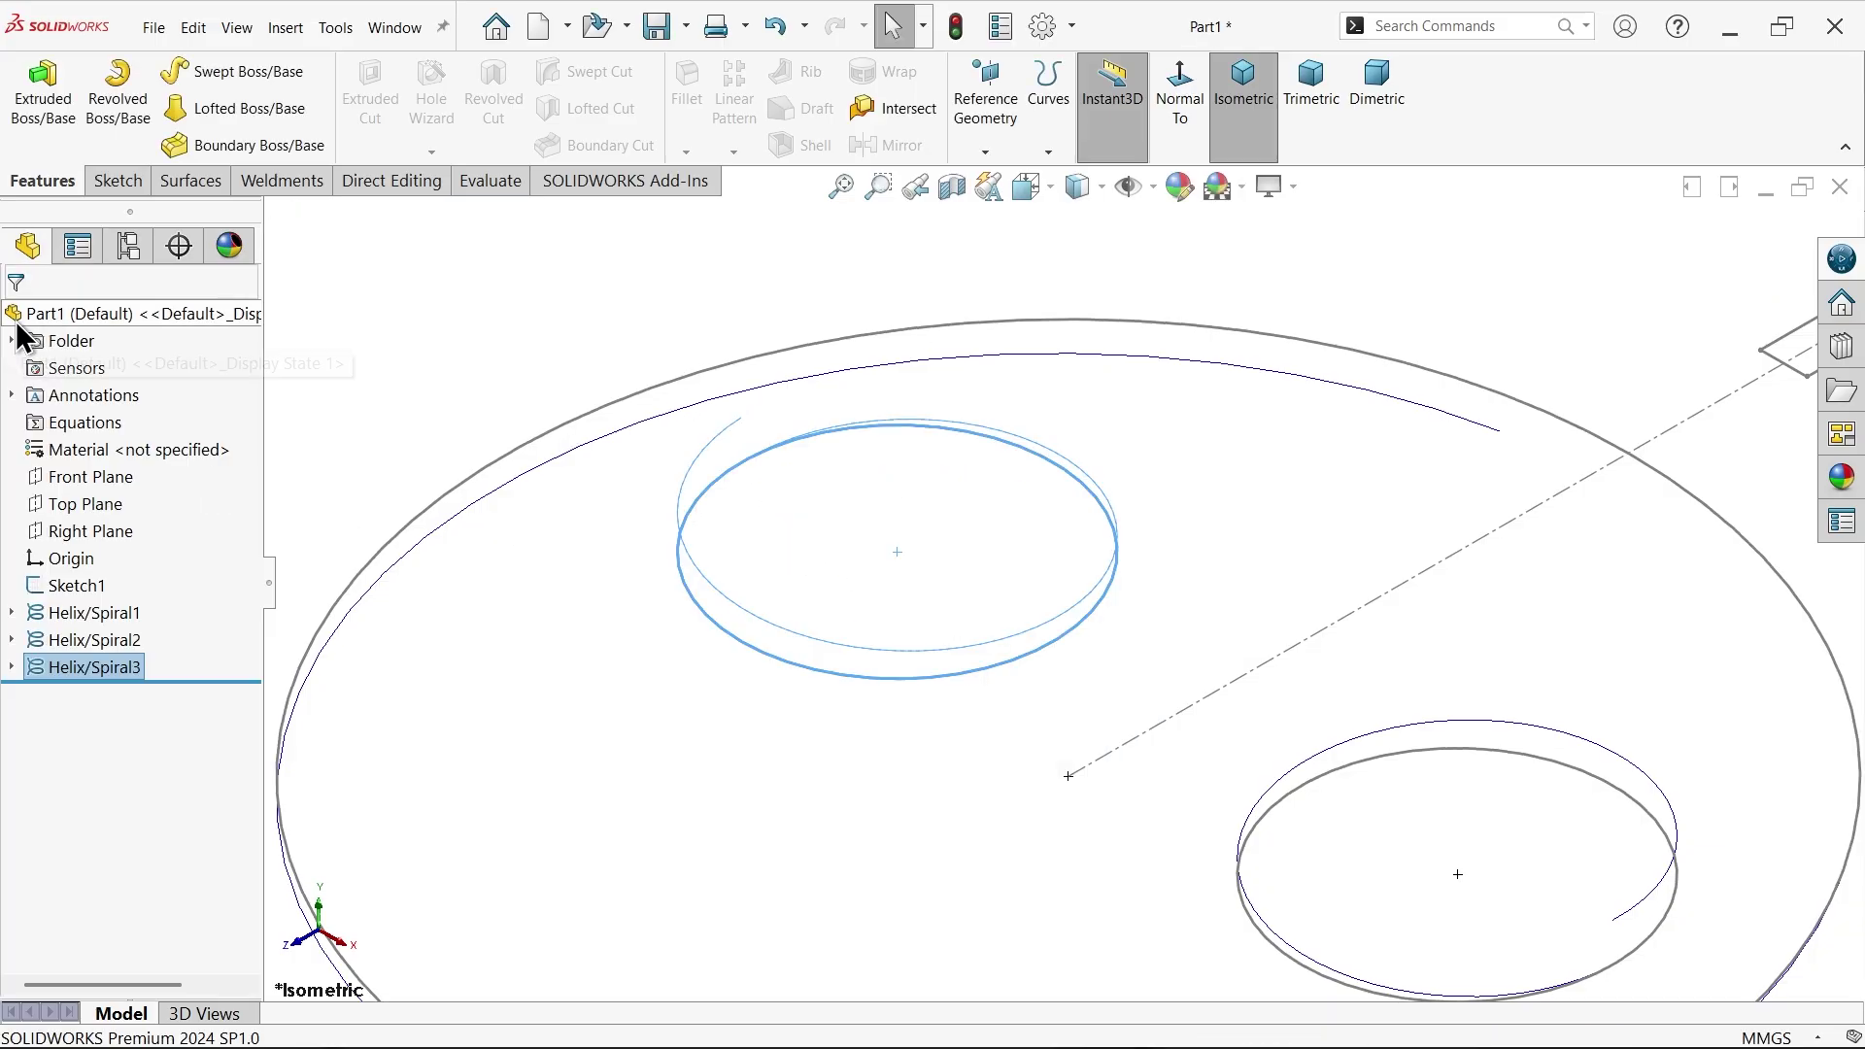
- Start a 3D sketch and convert the two handle lines into it
click(1069, 388)
scroll(1081, 433, up, 5)
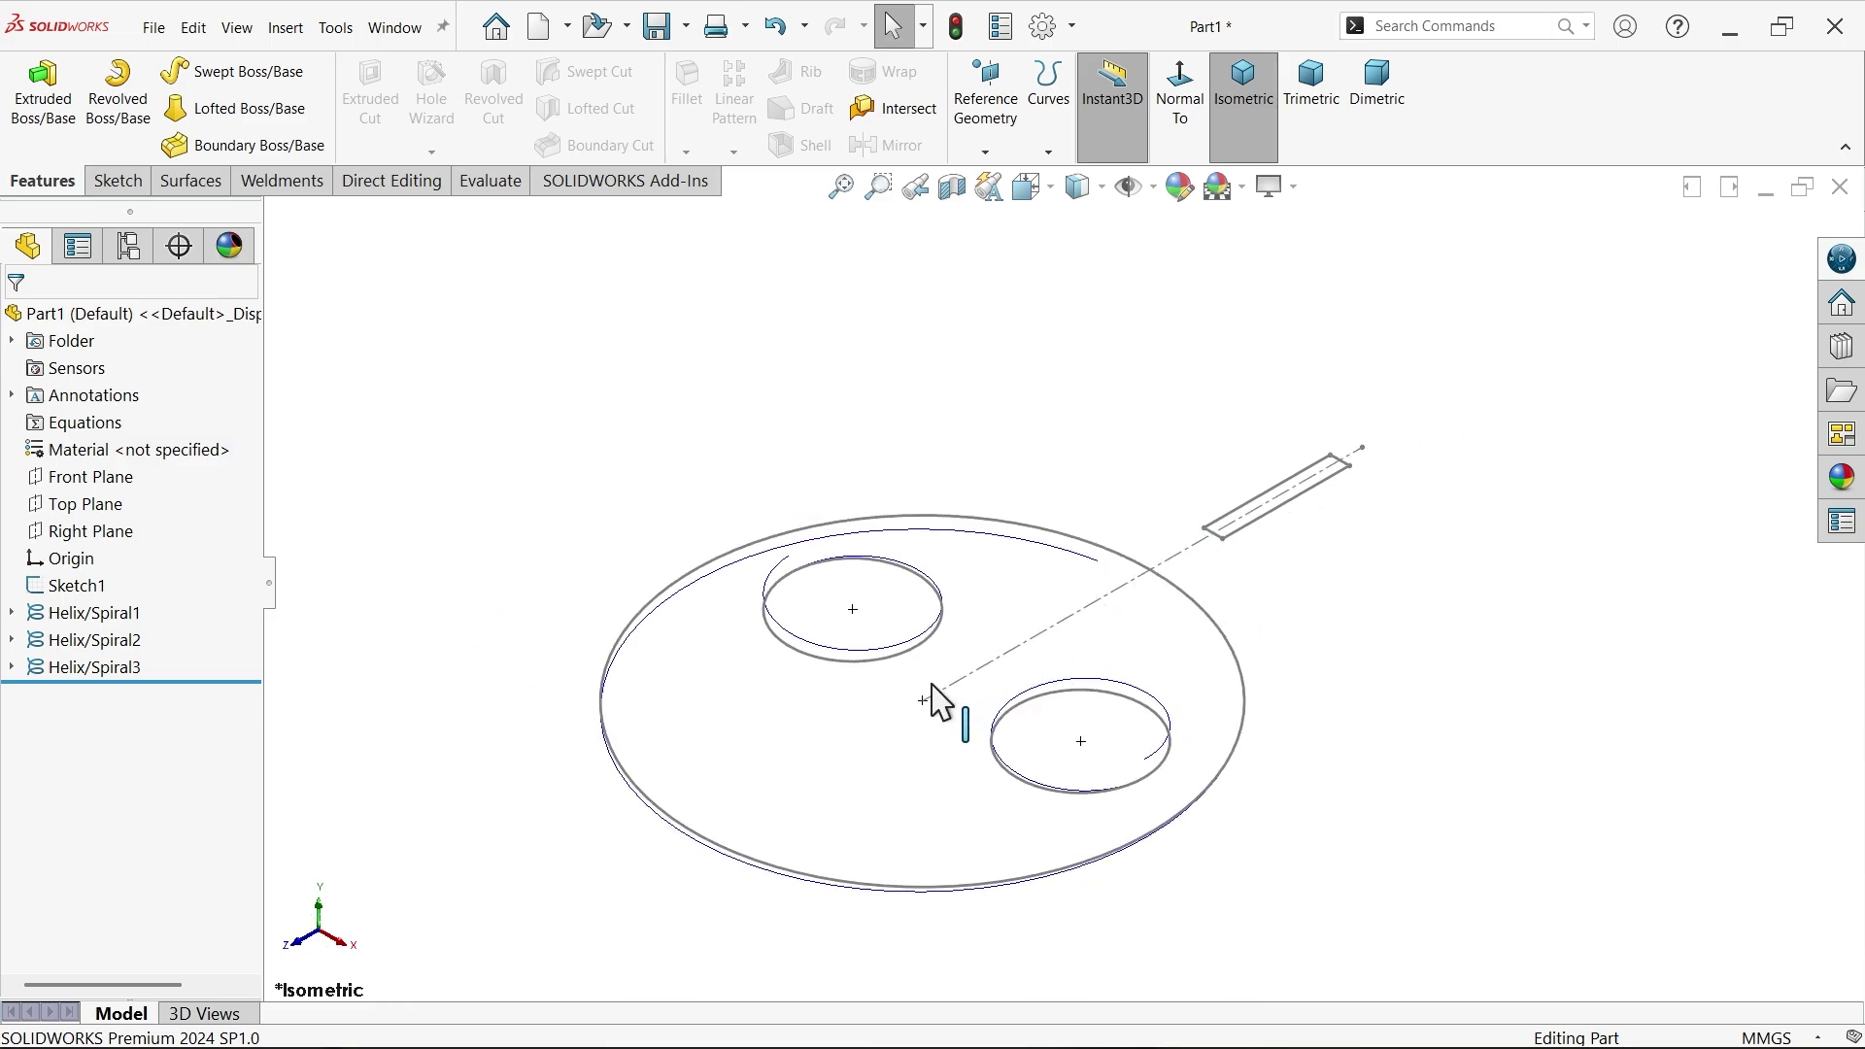
scroll(933, 686, down, 2)
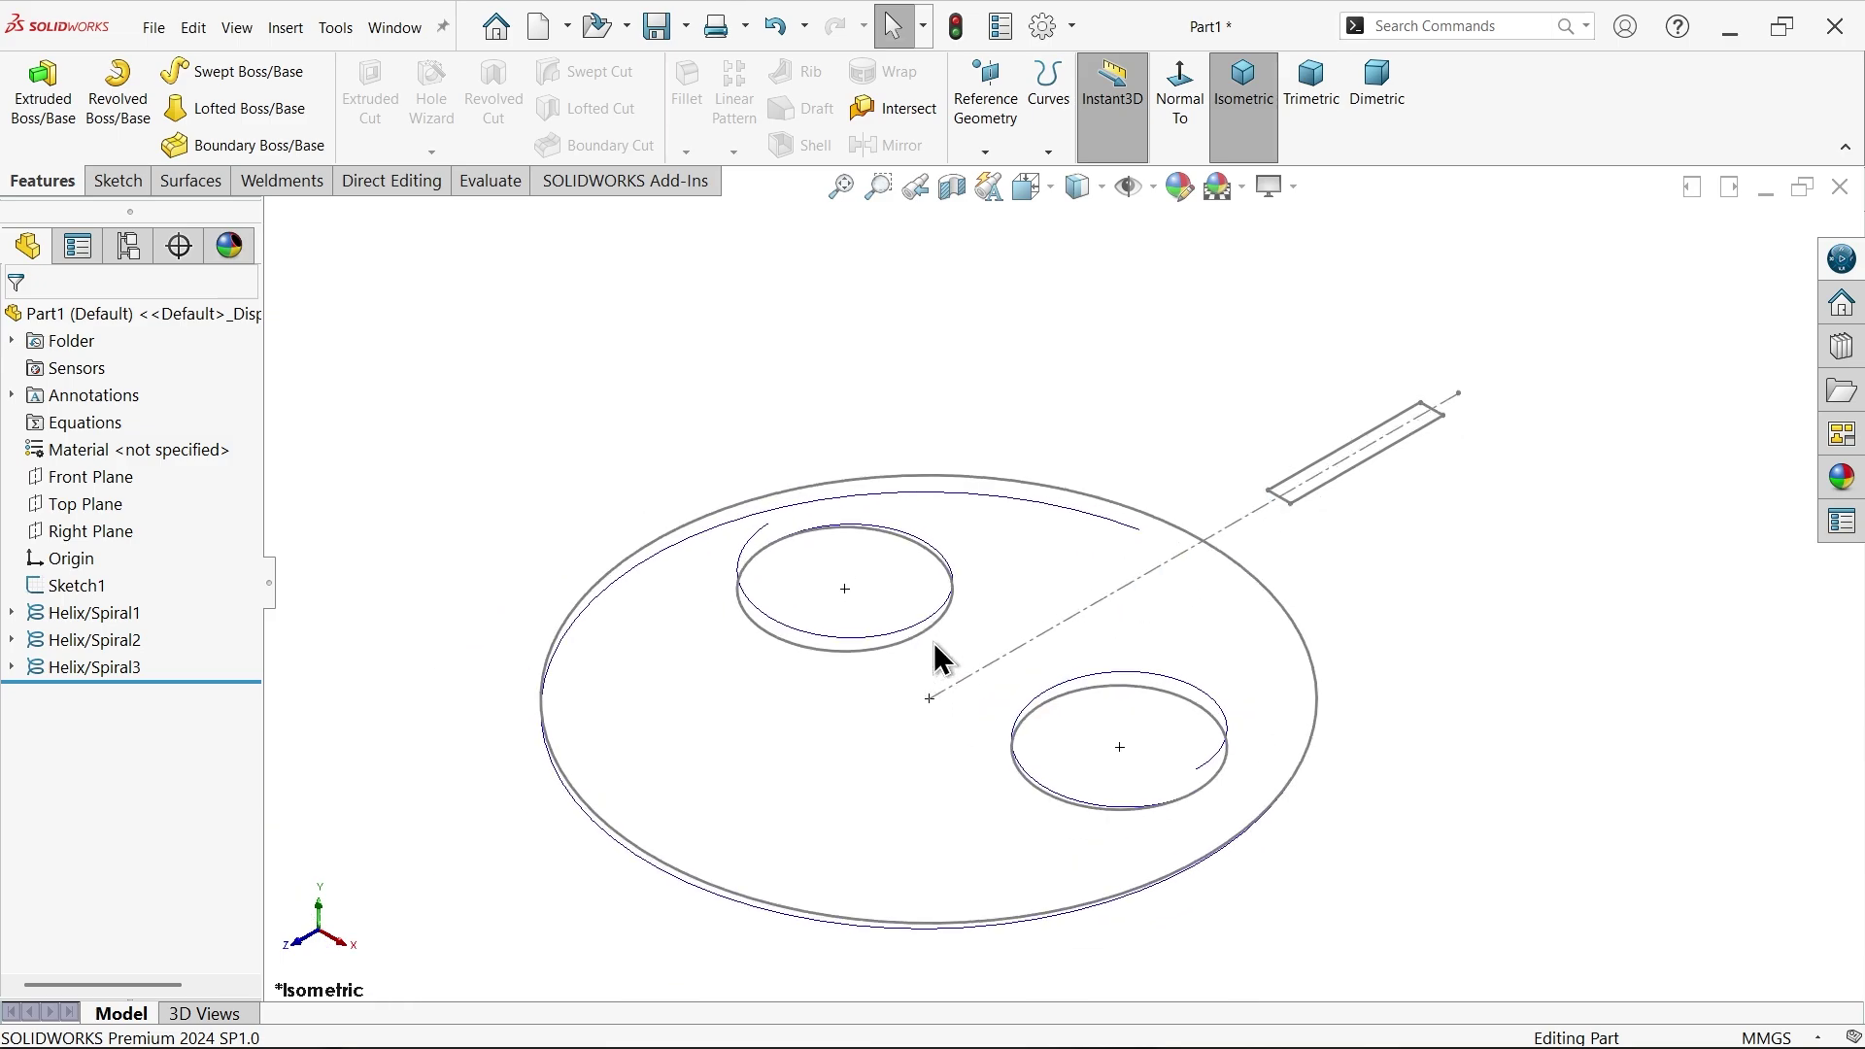
scroll(1299, 507, down, 1)
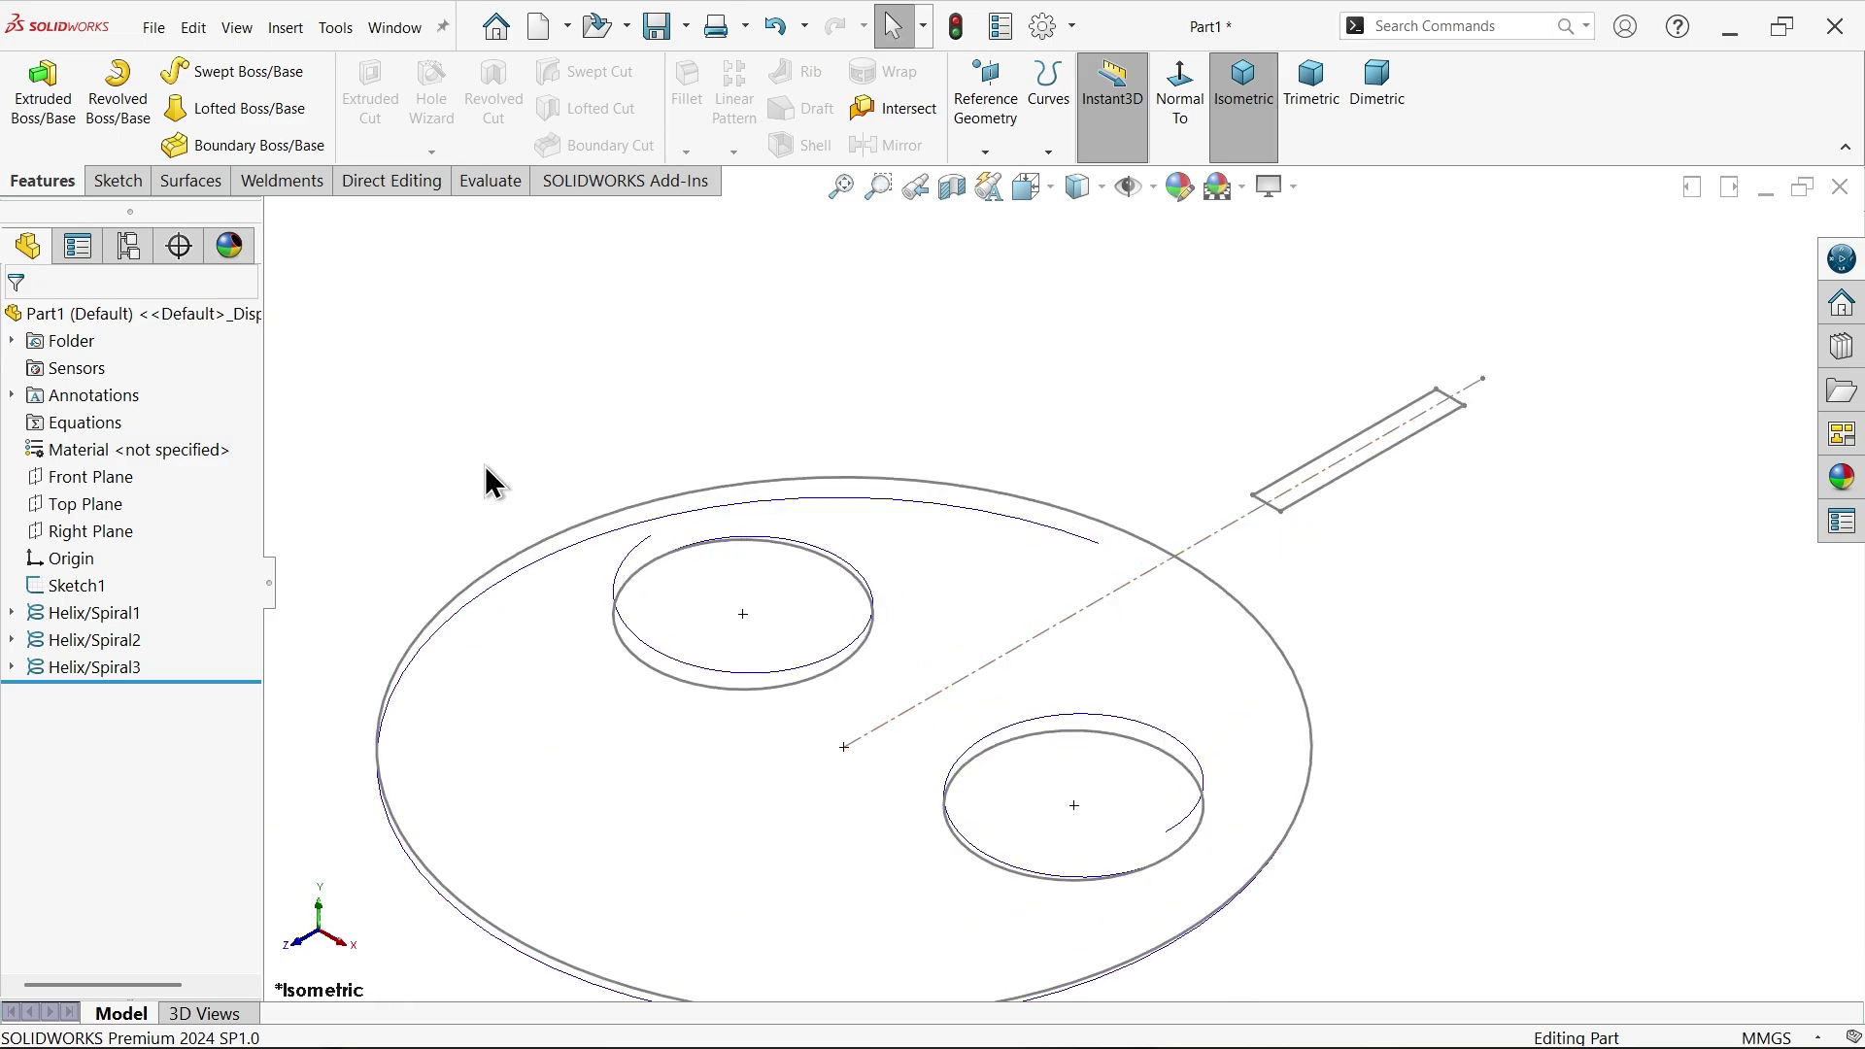
click(121, 188)
click(31, 153)
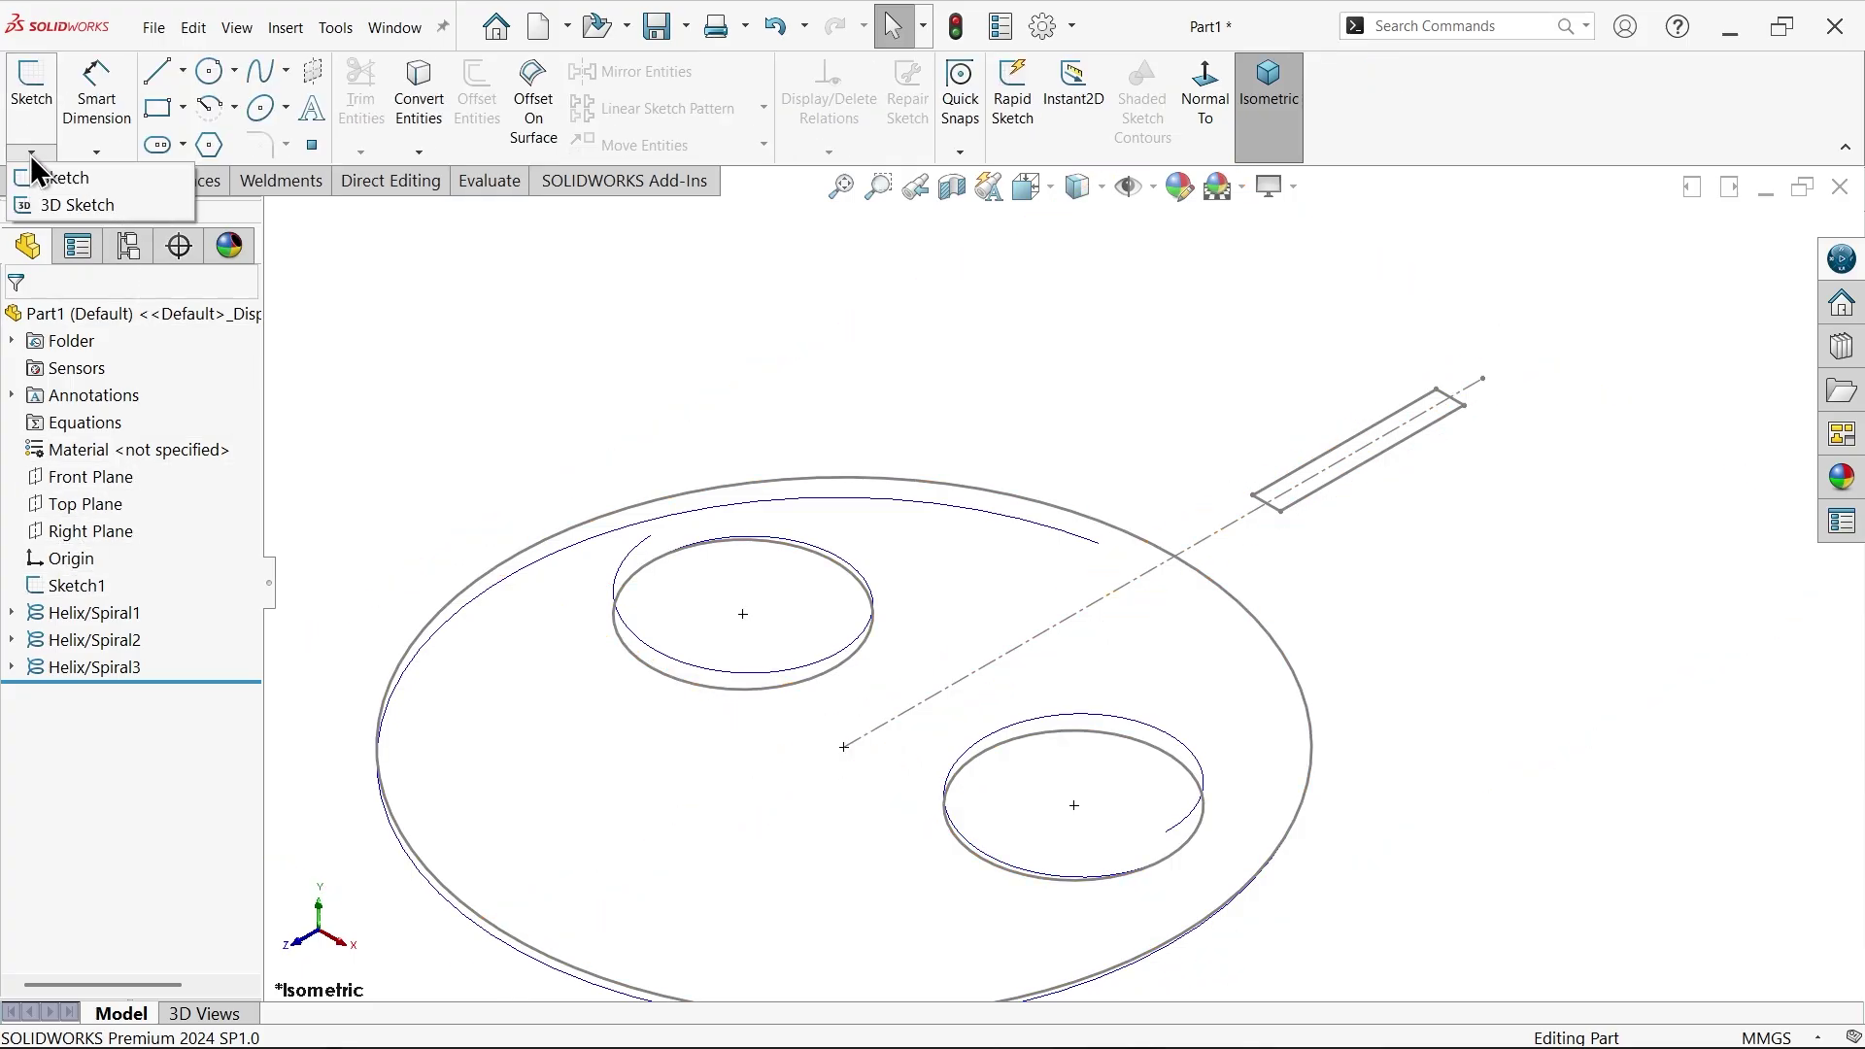
click(89, 201)
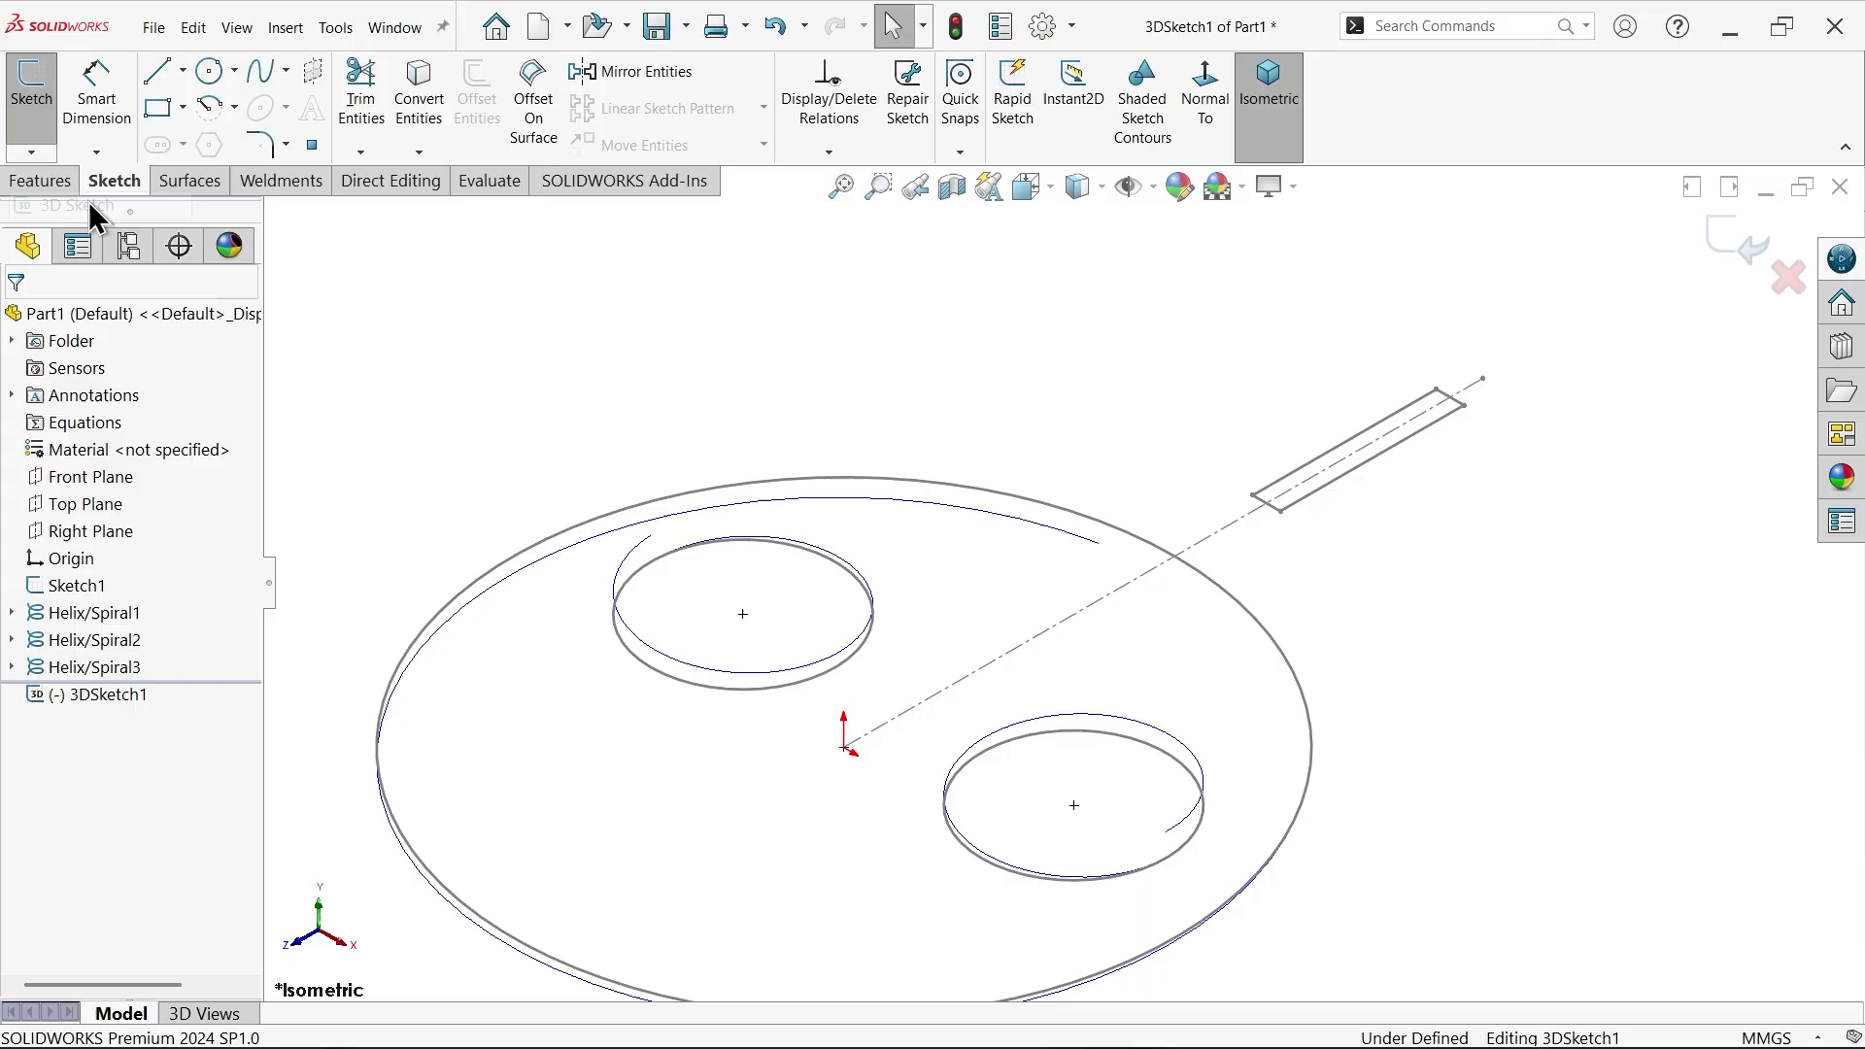
click(1348, 476)
ctrl+click(1326, 454)
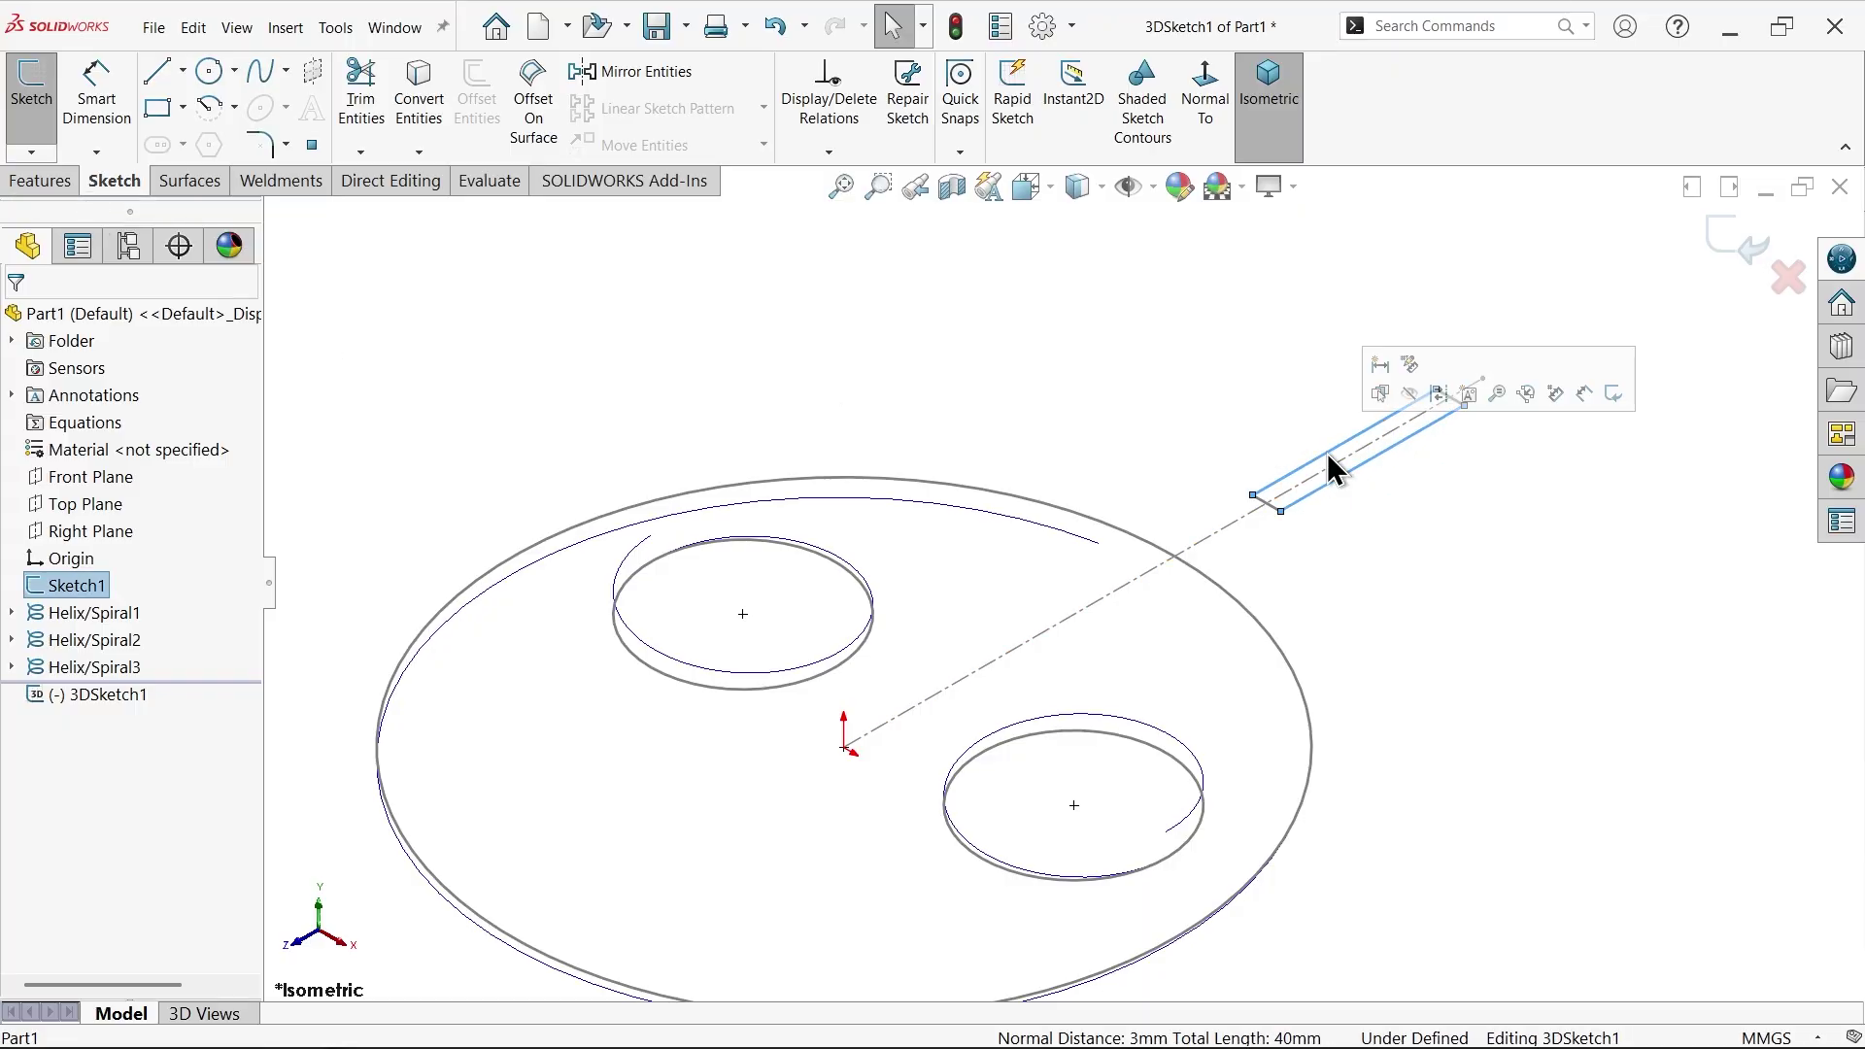
click(419, 95)
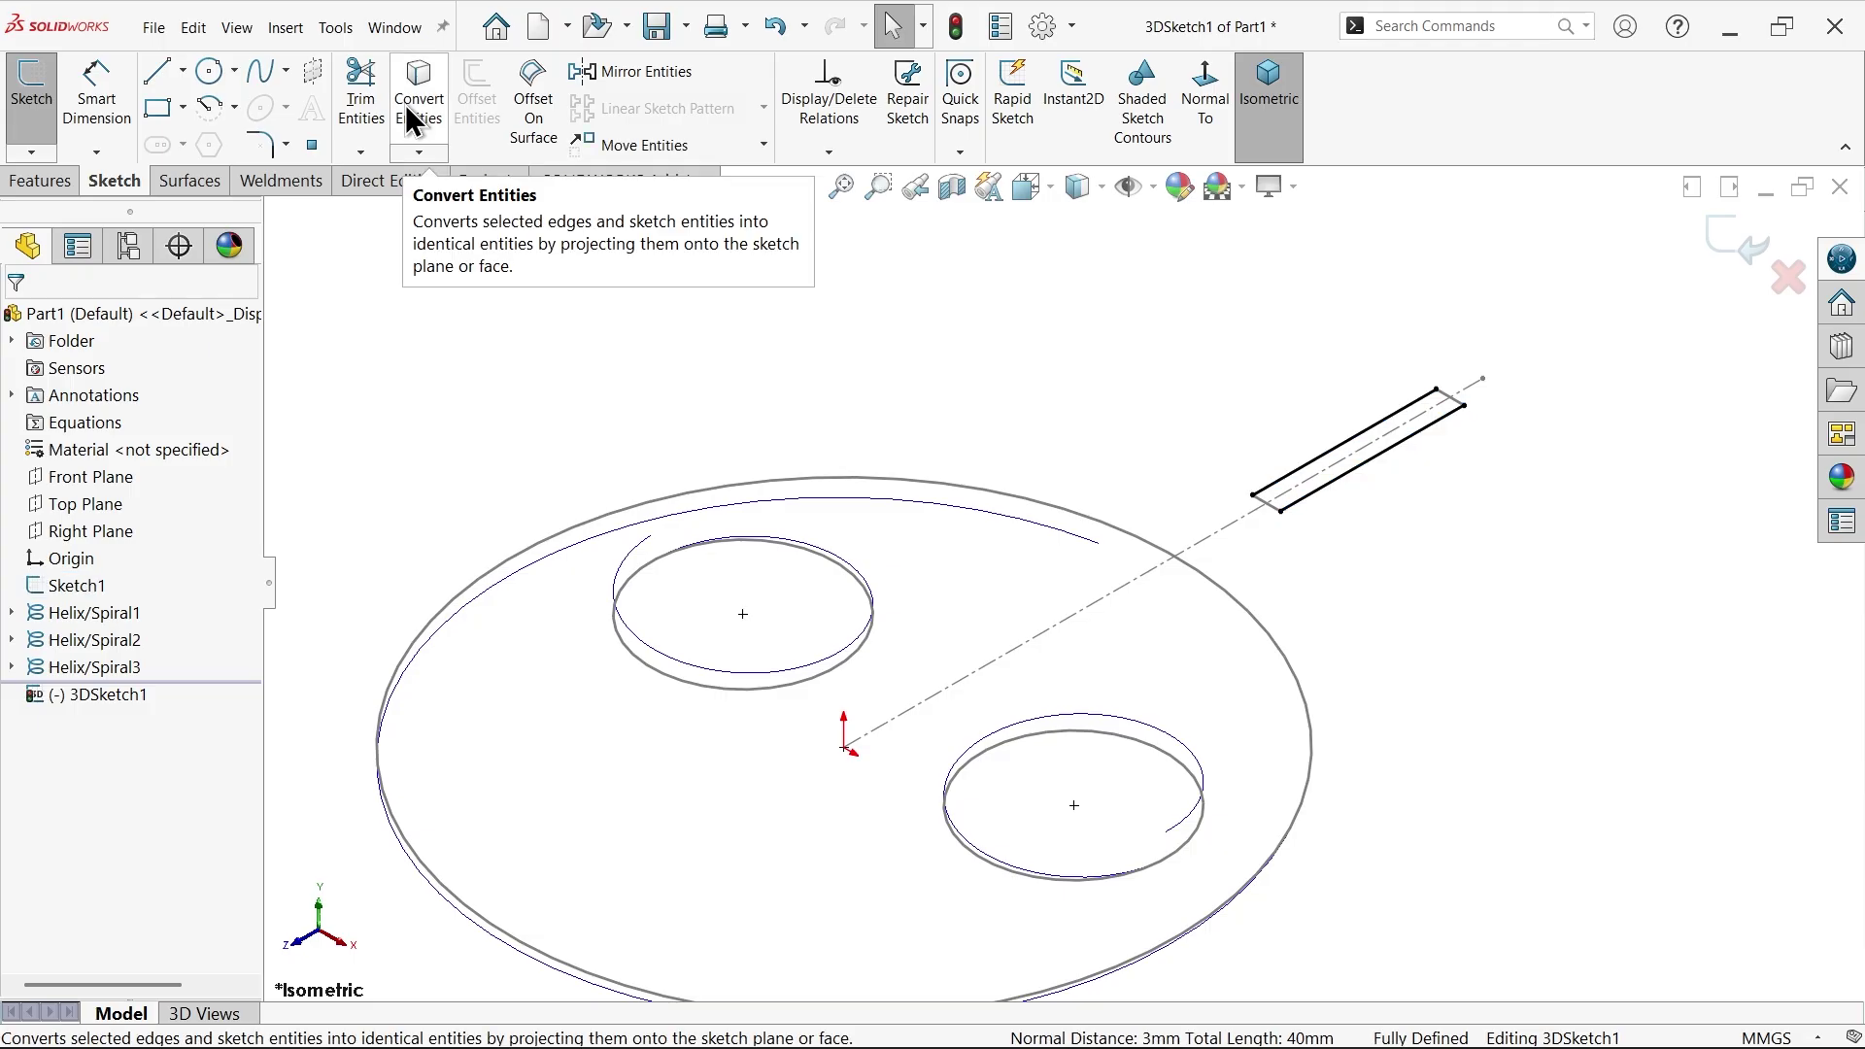
- Hide Sketch1 and convert the upper and lower helices into the 3D sketch
right_click(70, 583)
click(89, 550)
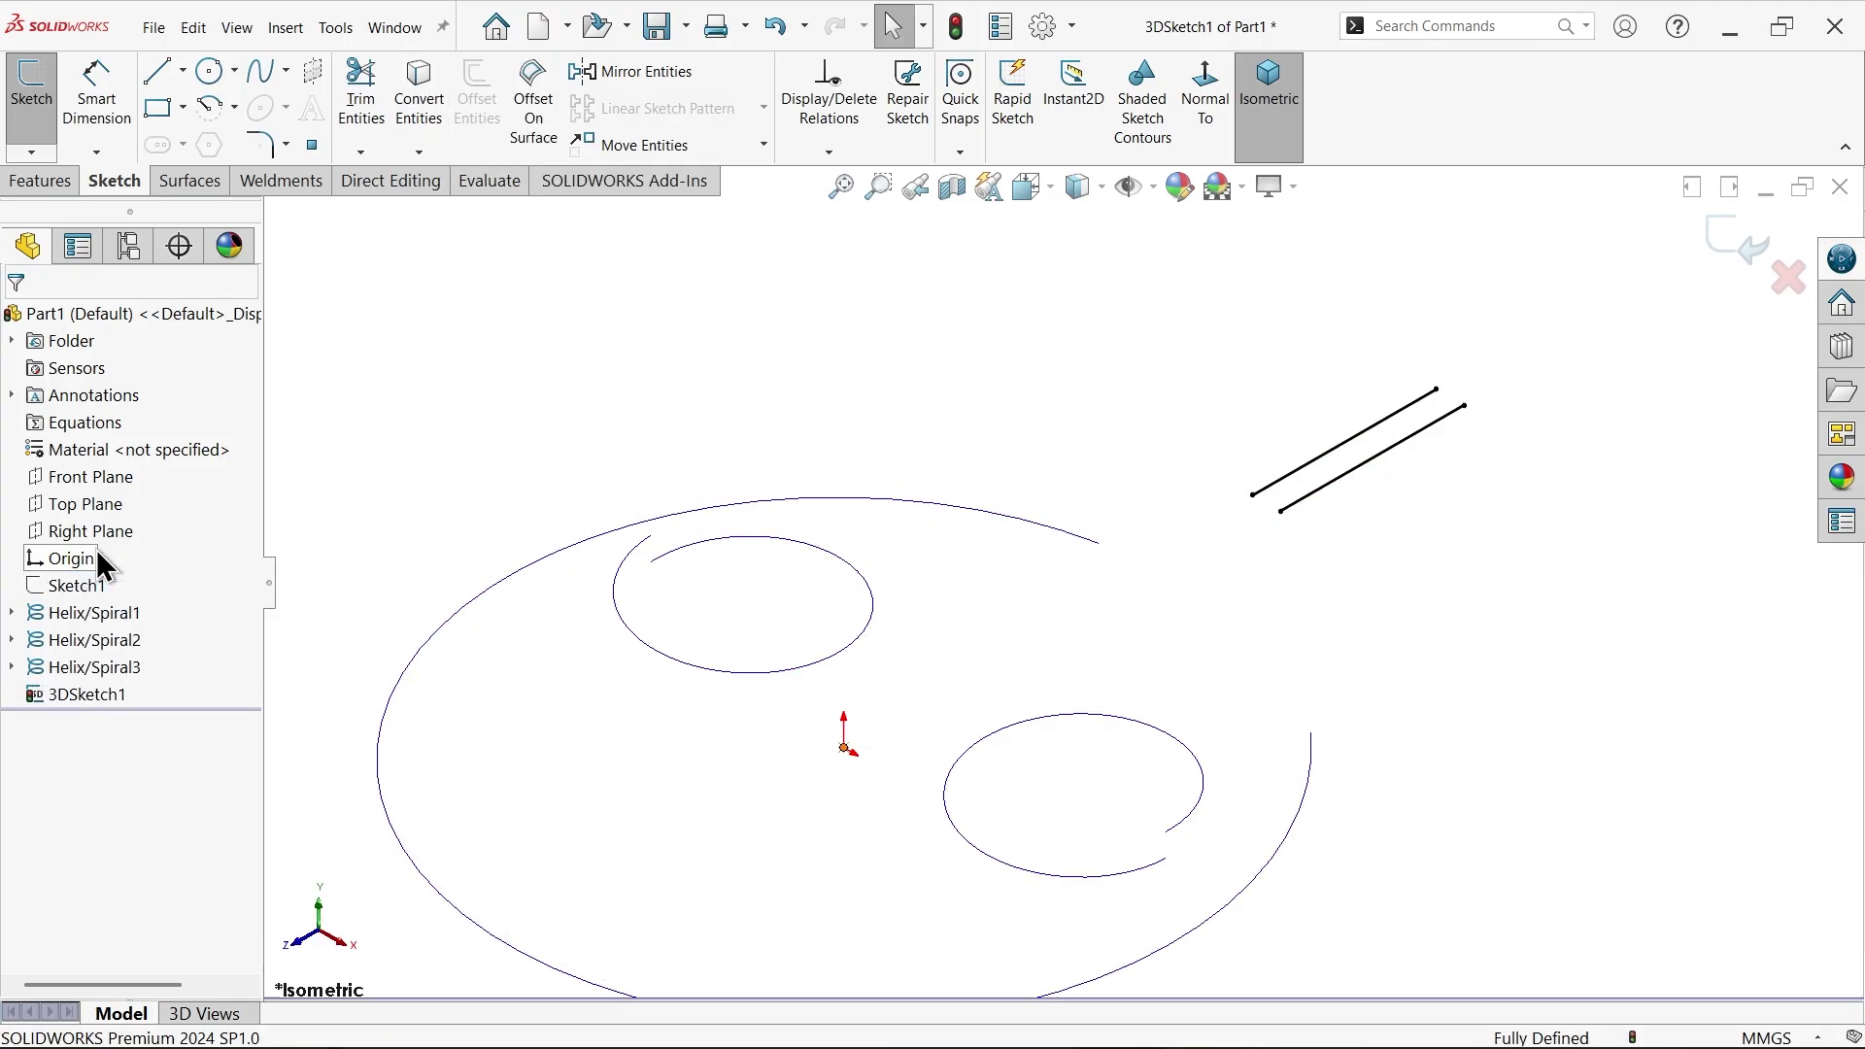
key(z)
scroll(1064, 703, down, 2)
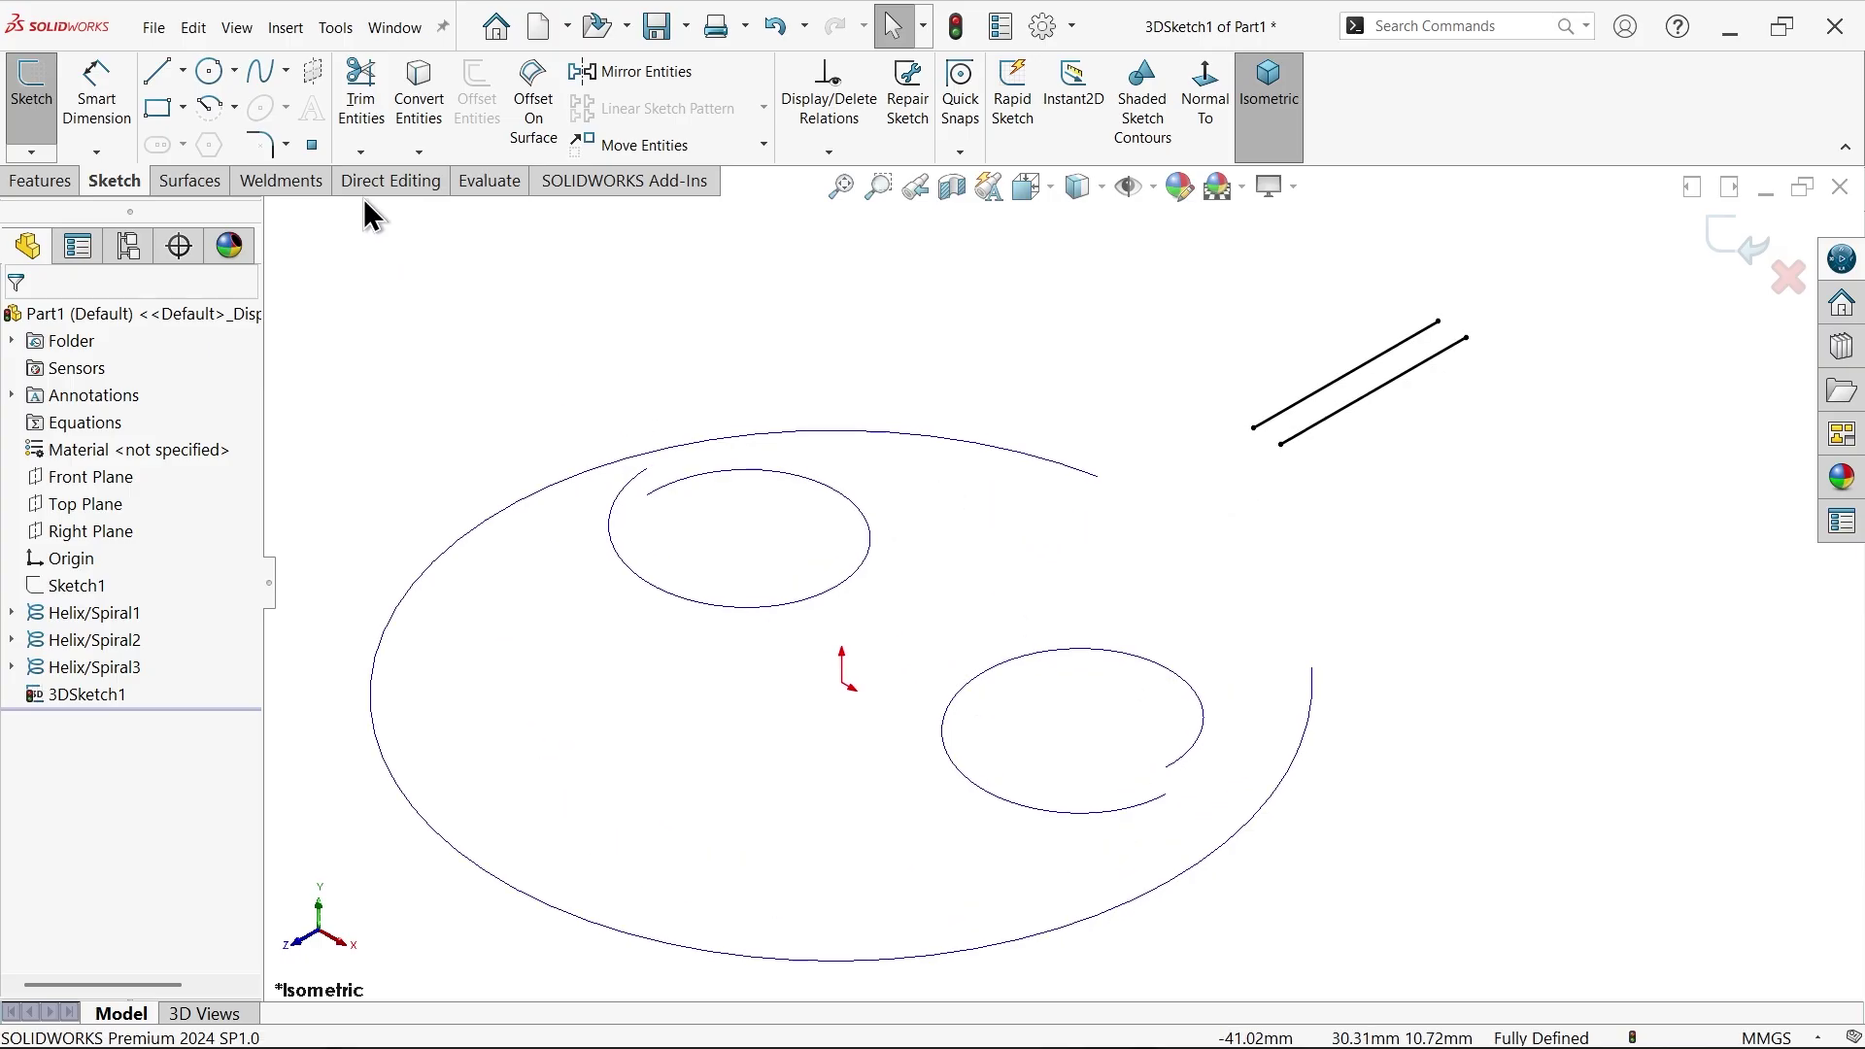
key(ctrl+z)
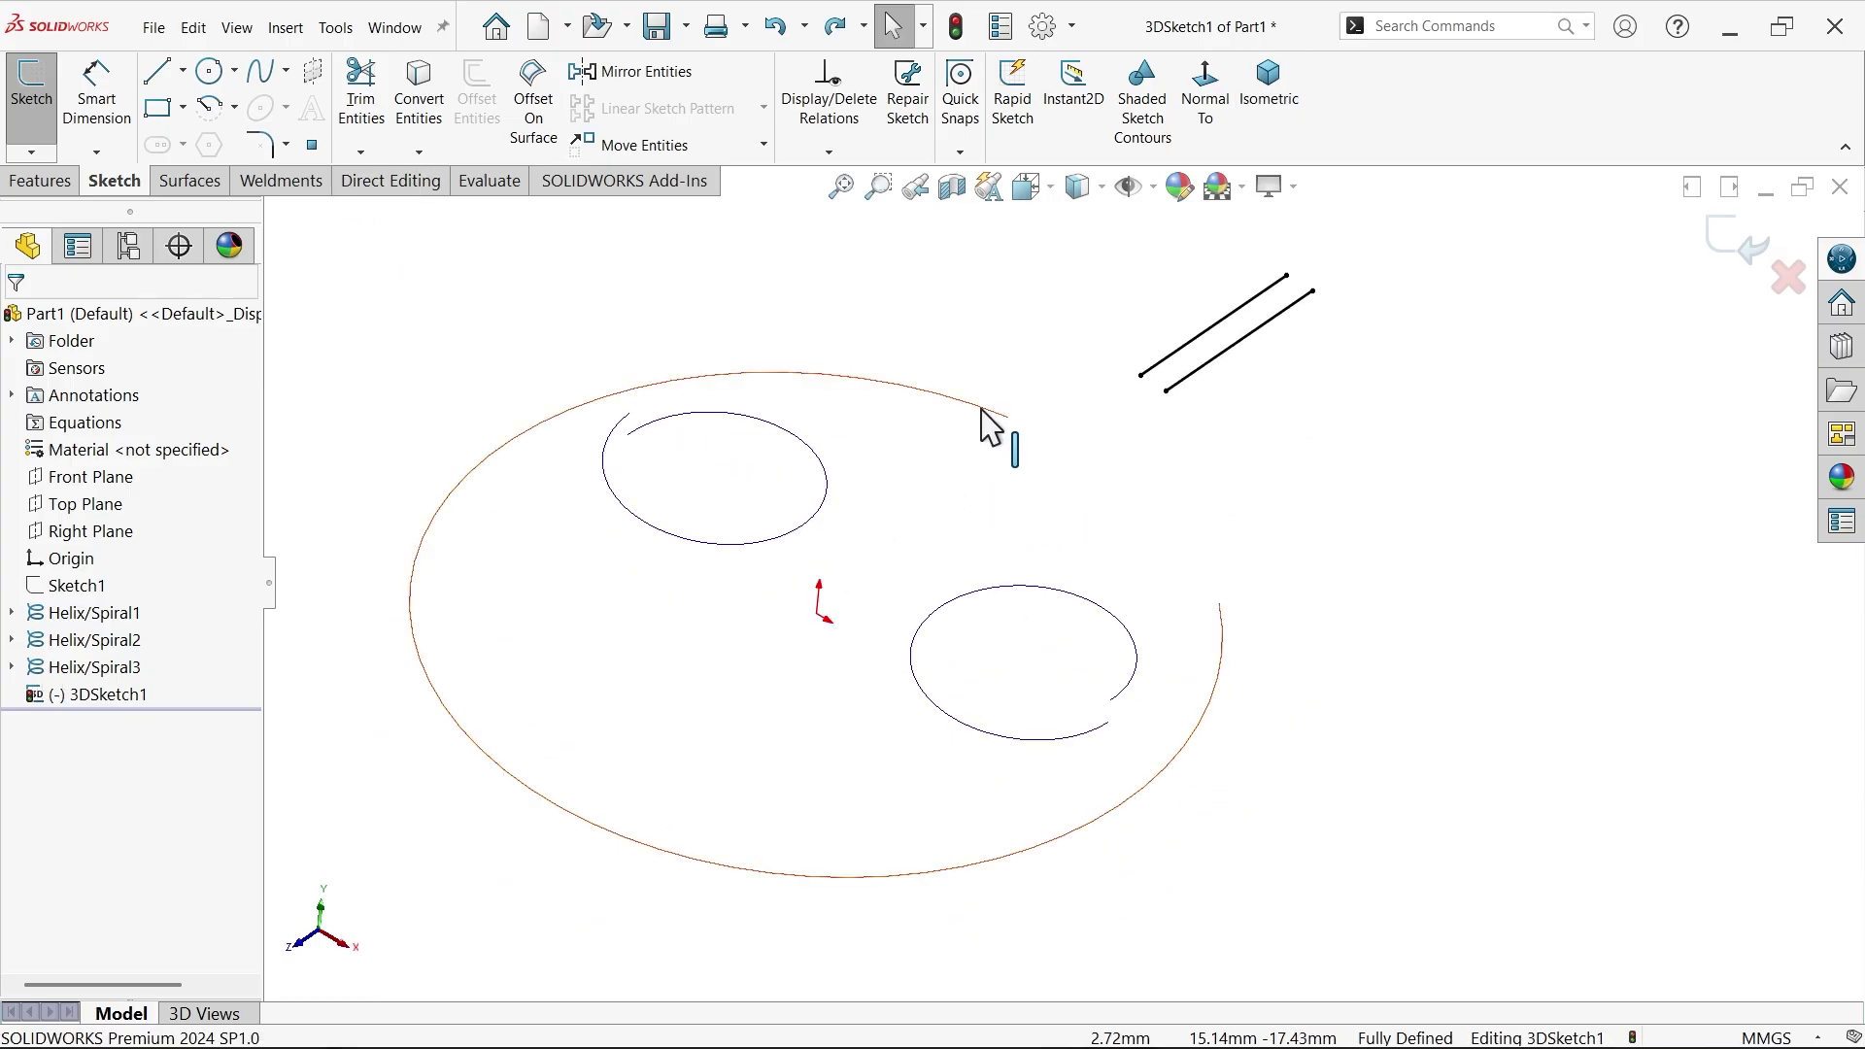
ctrl+click(830, 484)
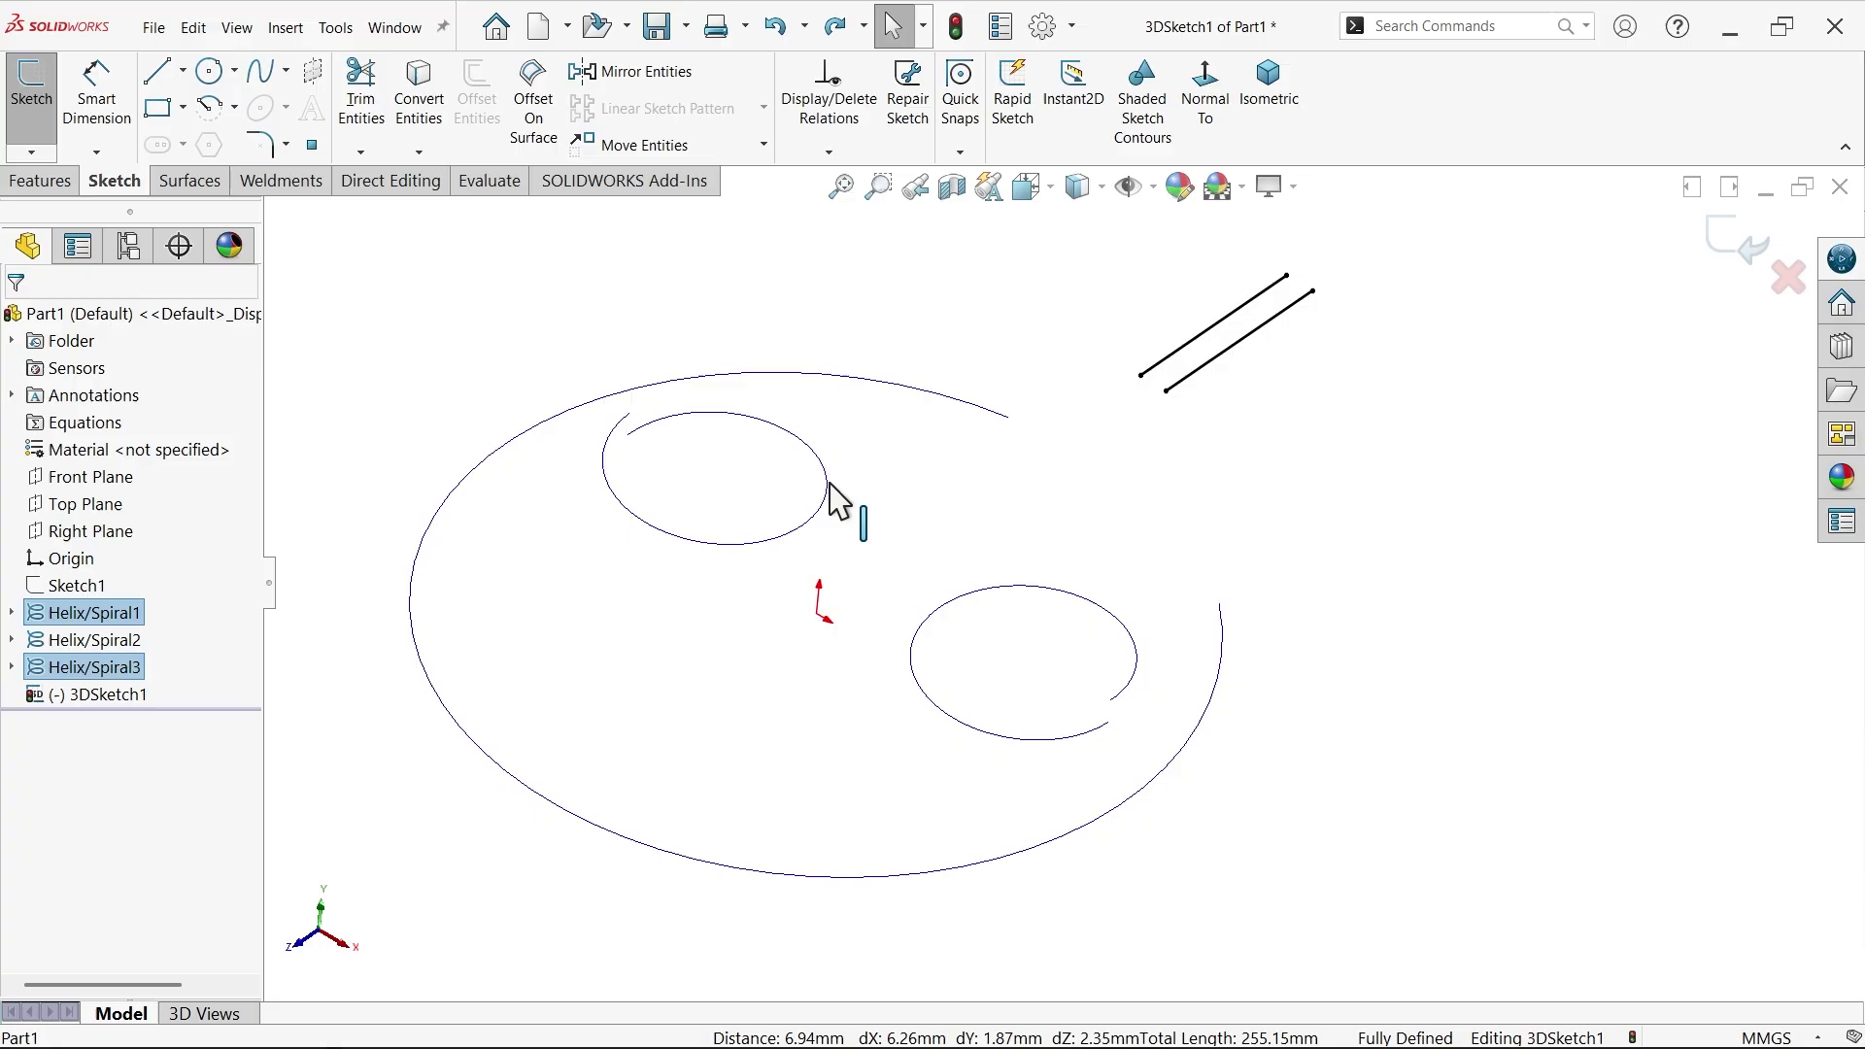
ctrl+click(957, 602)
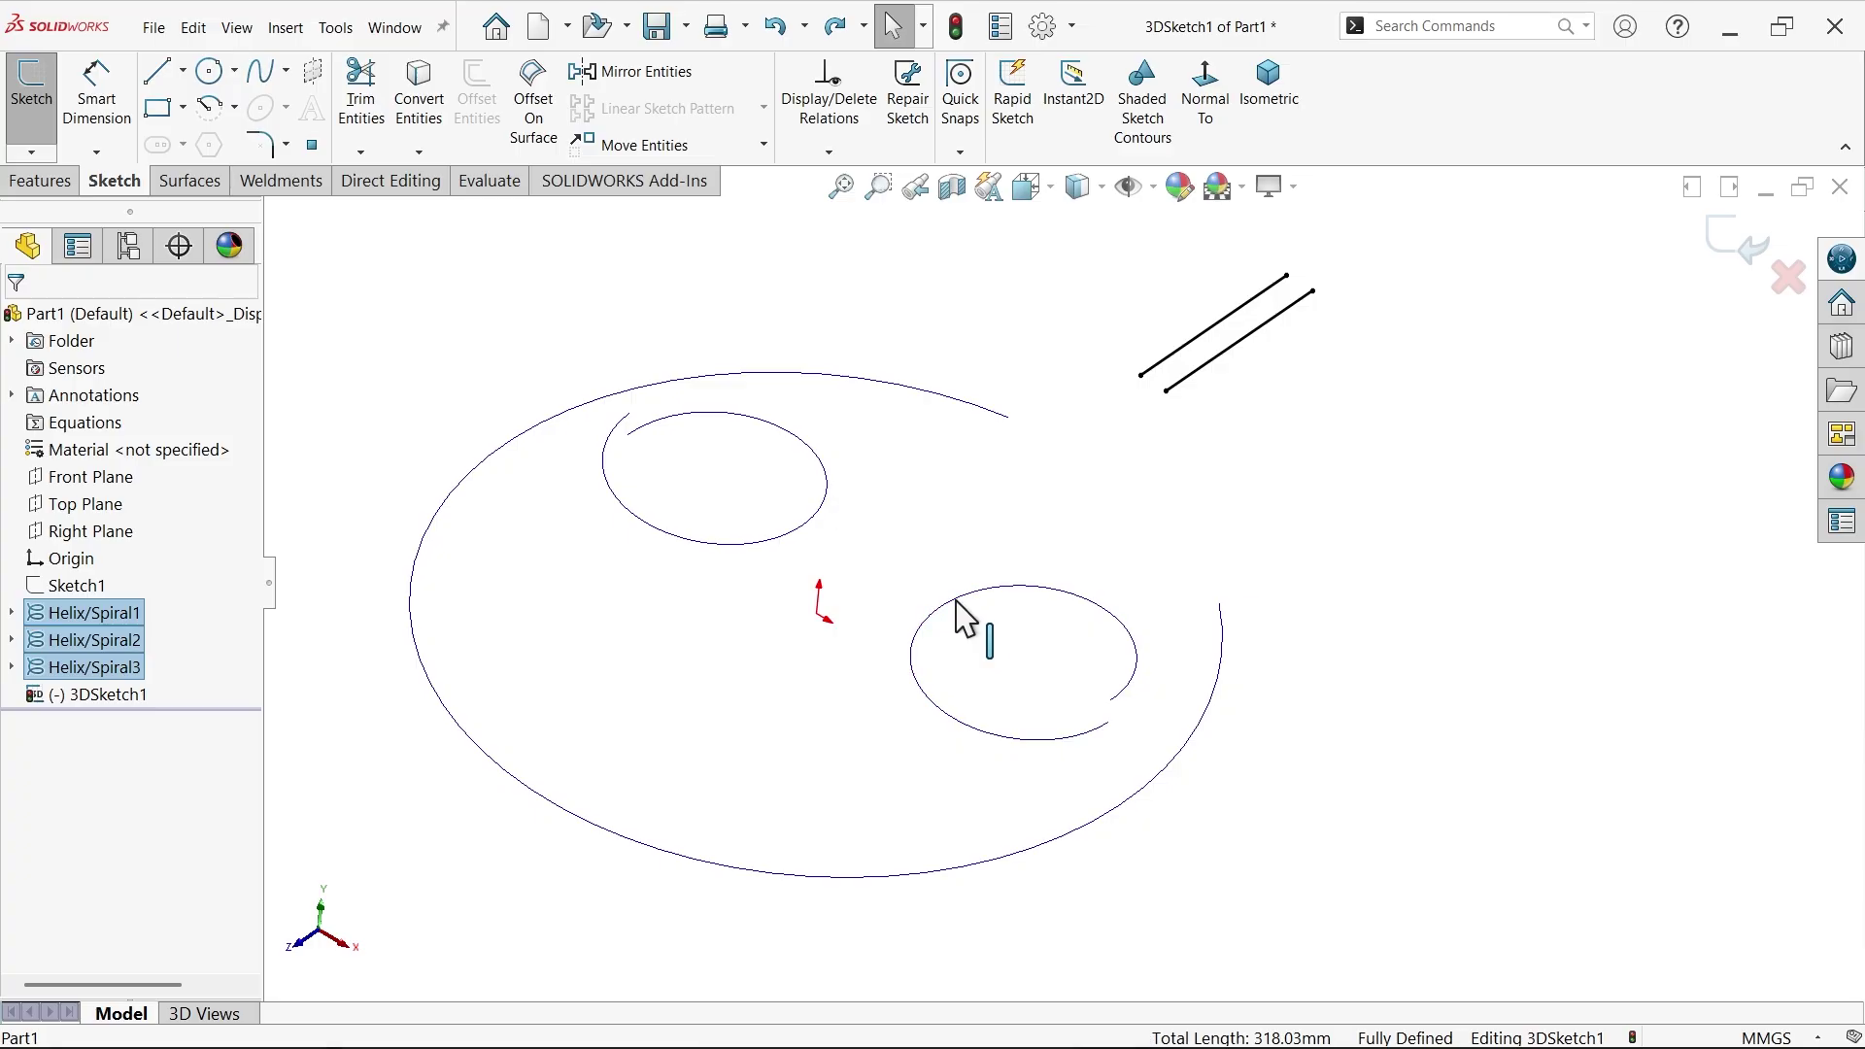
click(422, 107)
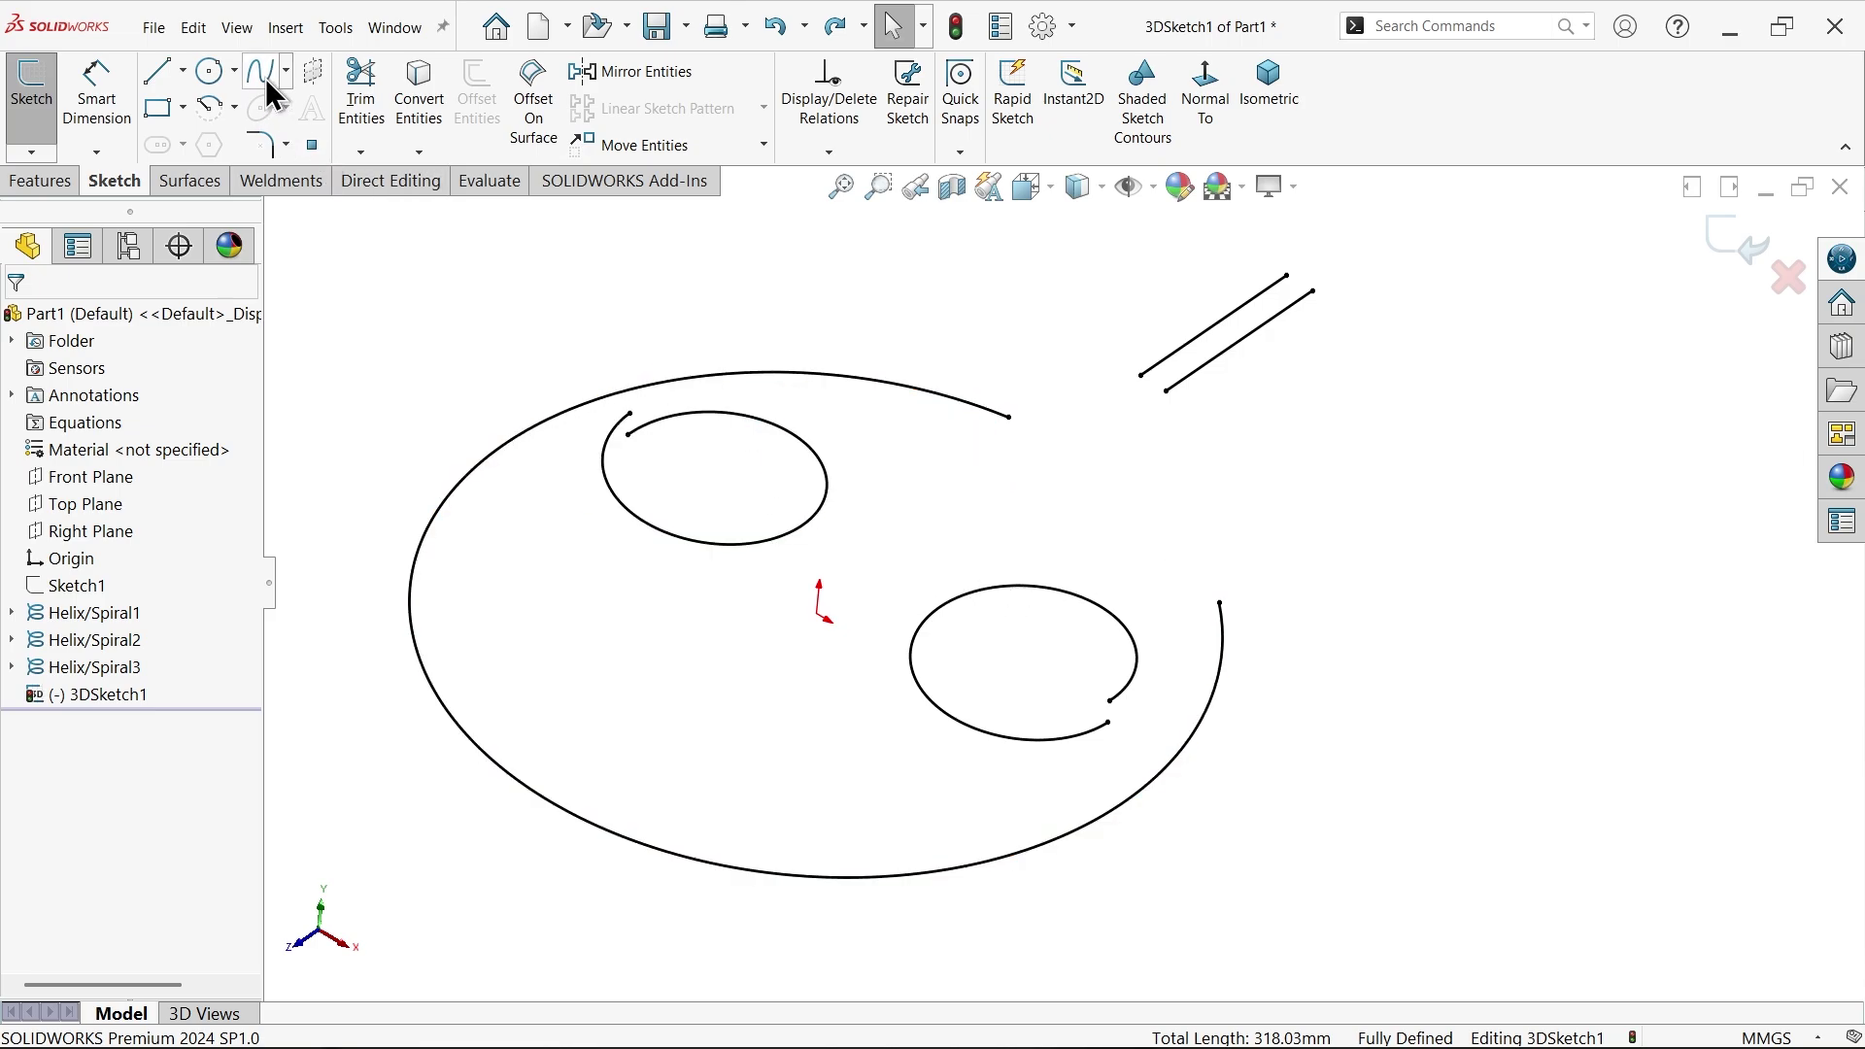
- Draw two splines joining the outer curve and the upper helix to the handle lines
click(262, 78)
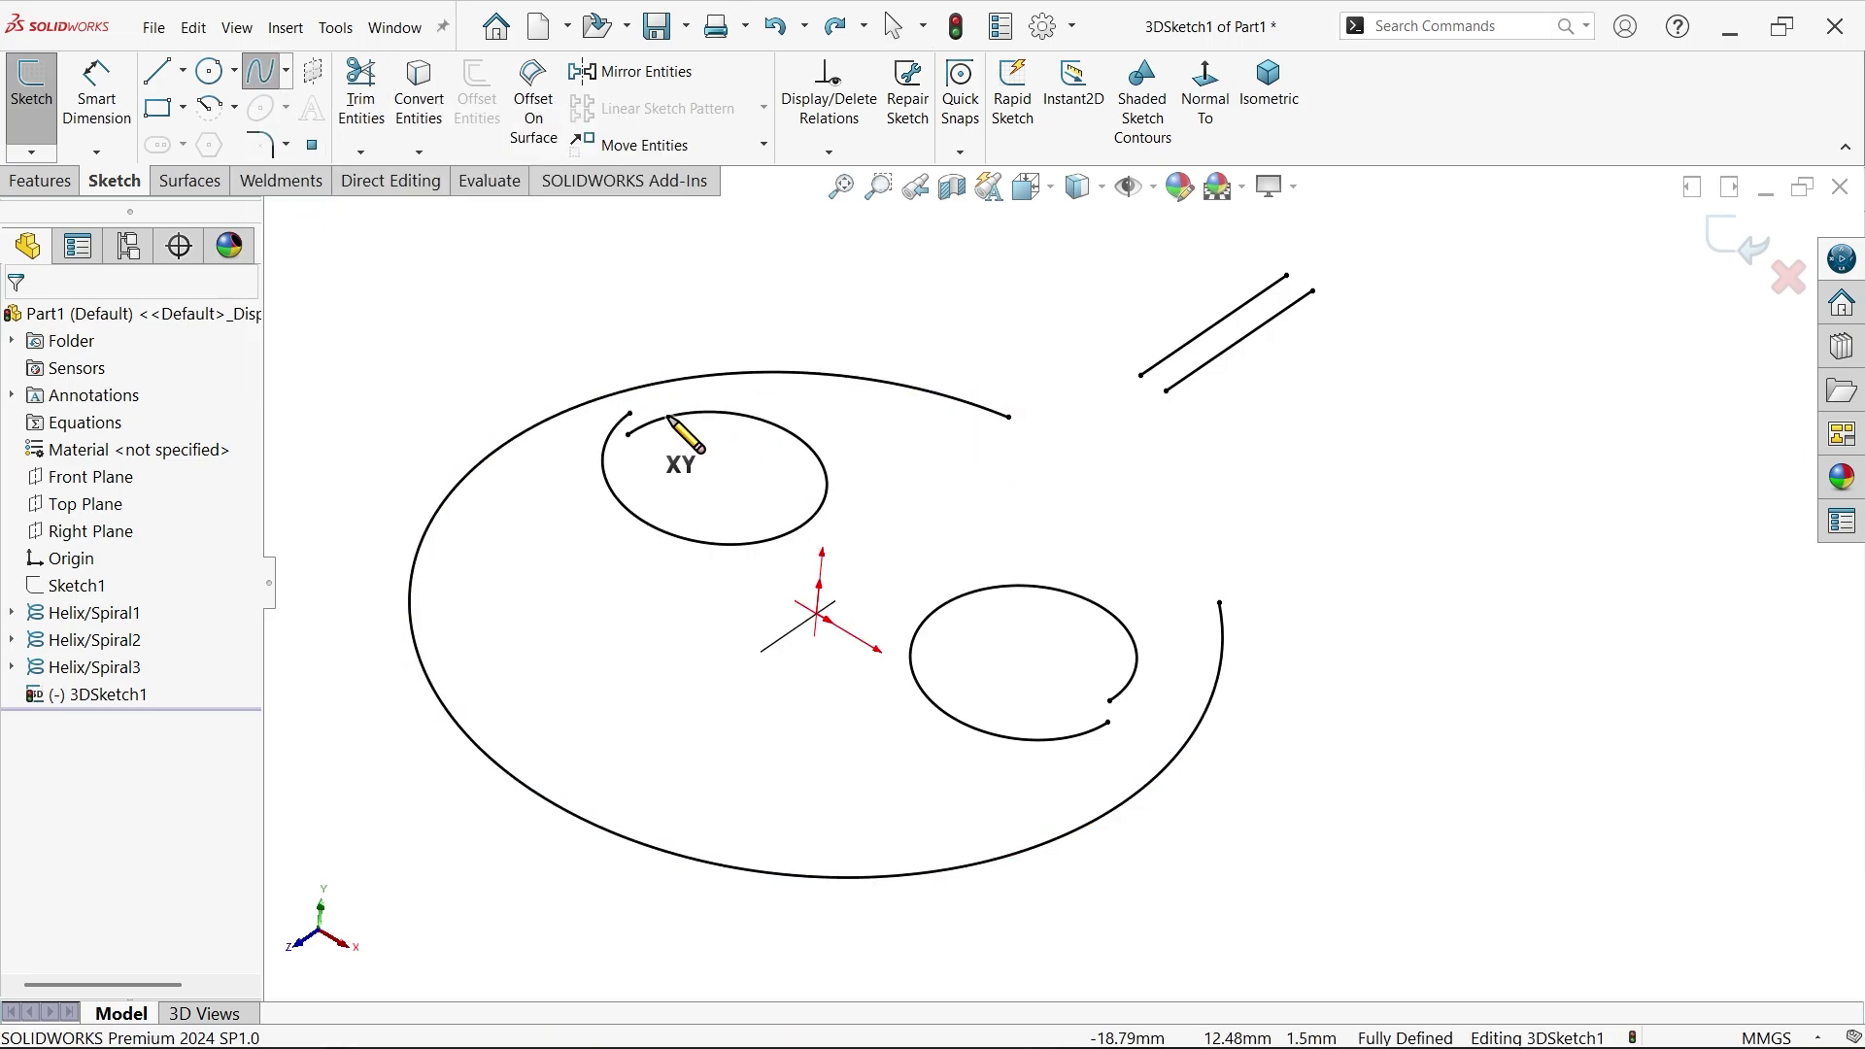
scroll(1040, 491, down, 2)
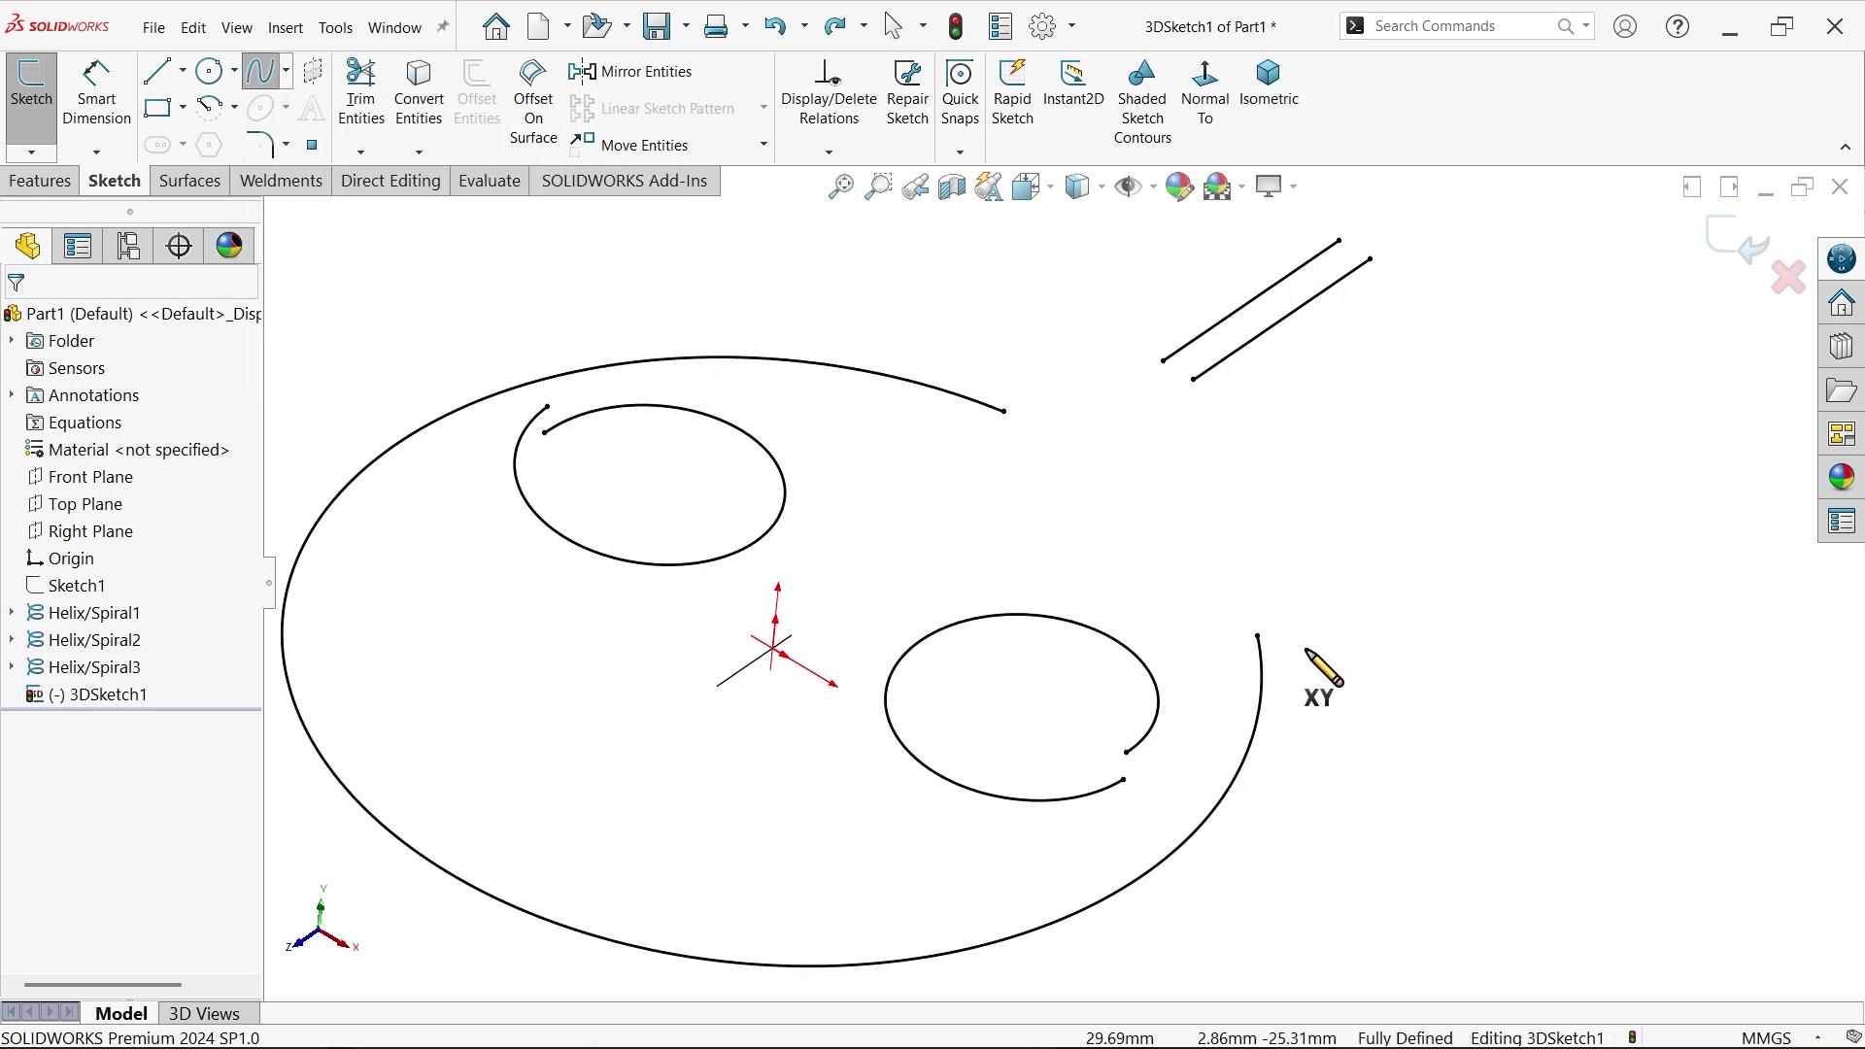
click(1256, 636)
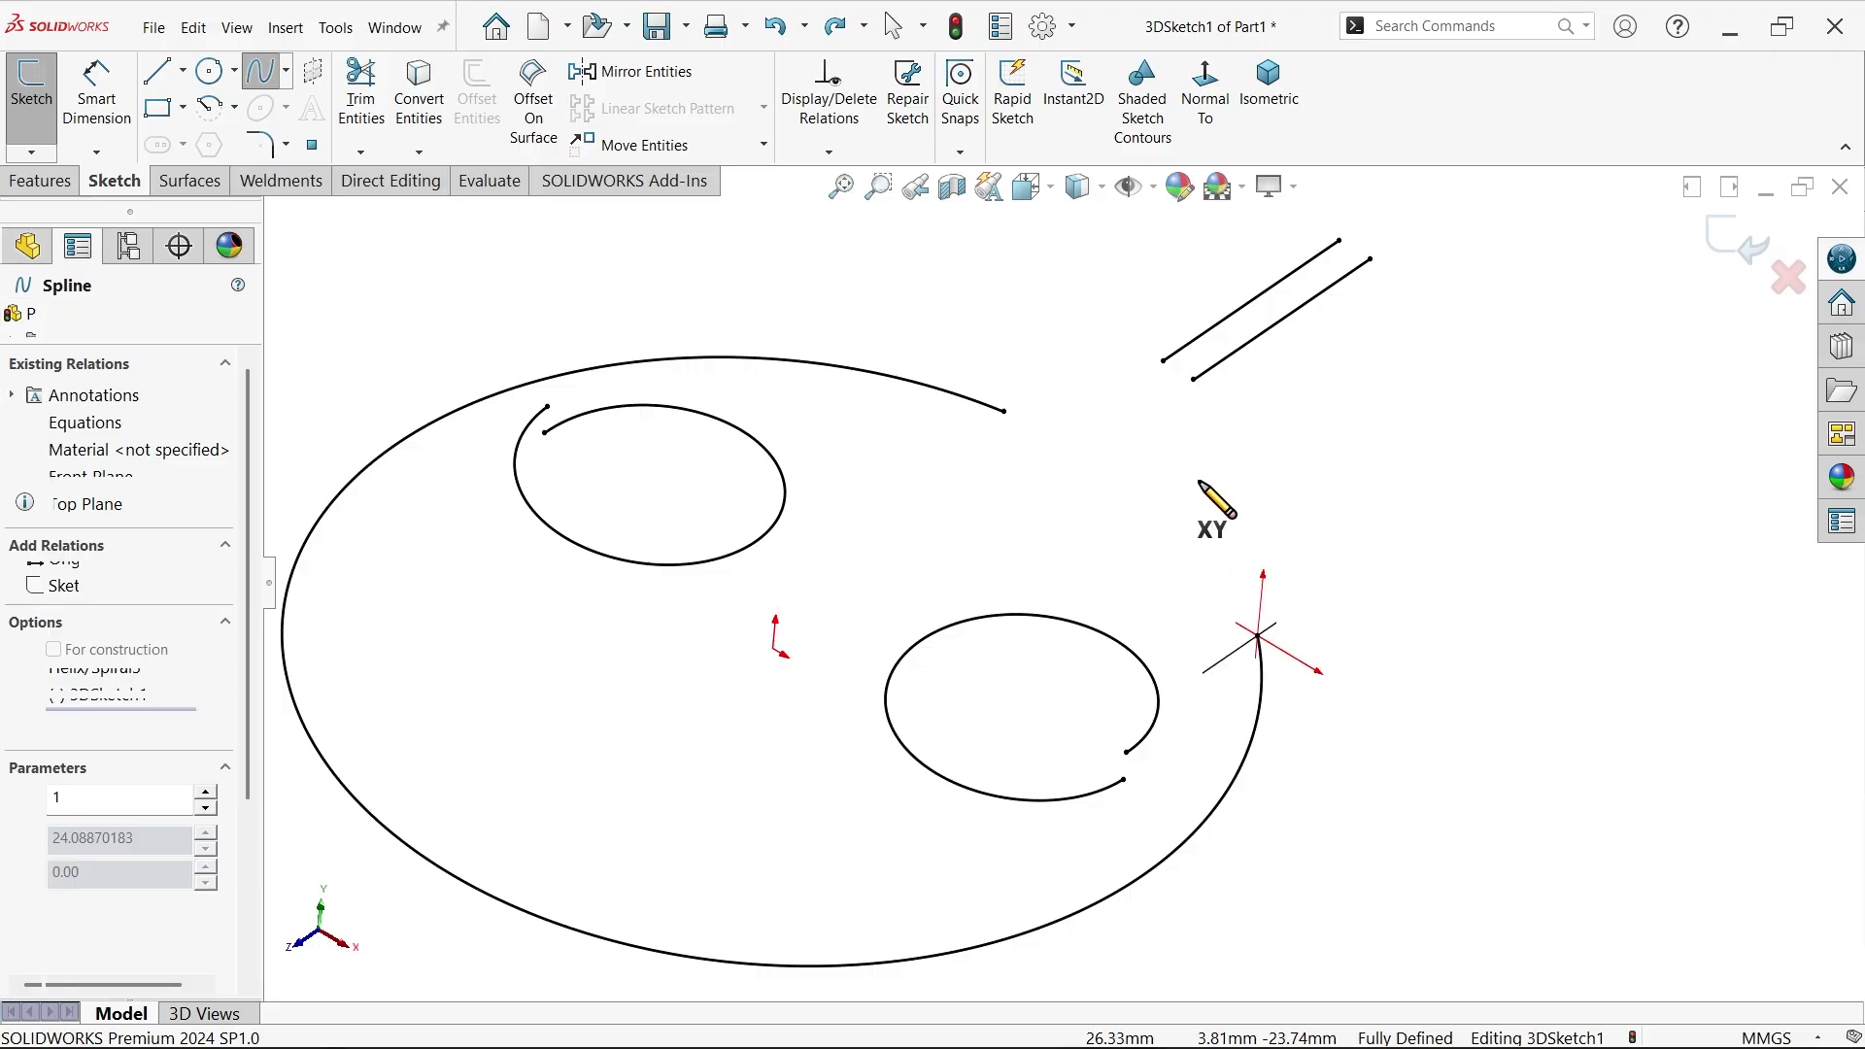
click(1193, 379)
right_click(1183, 468)
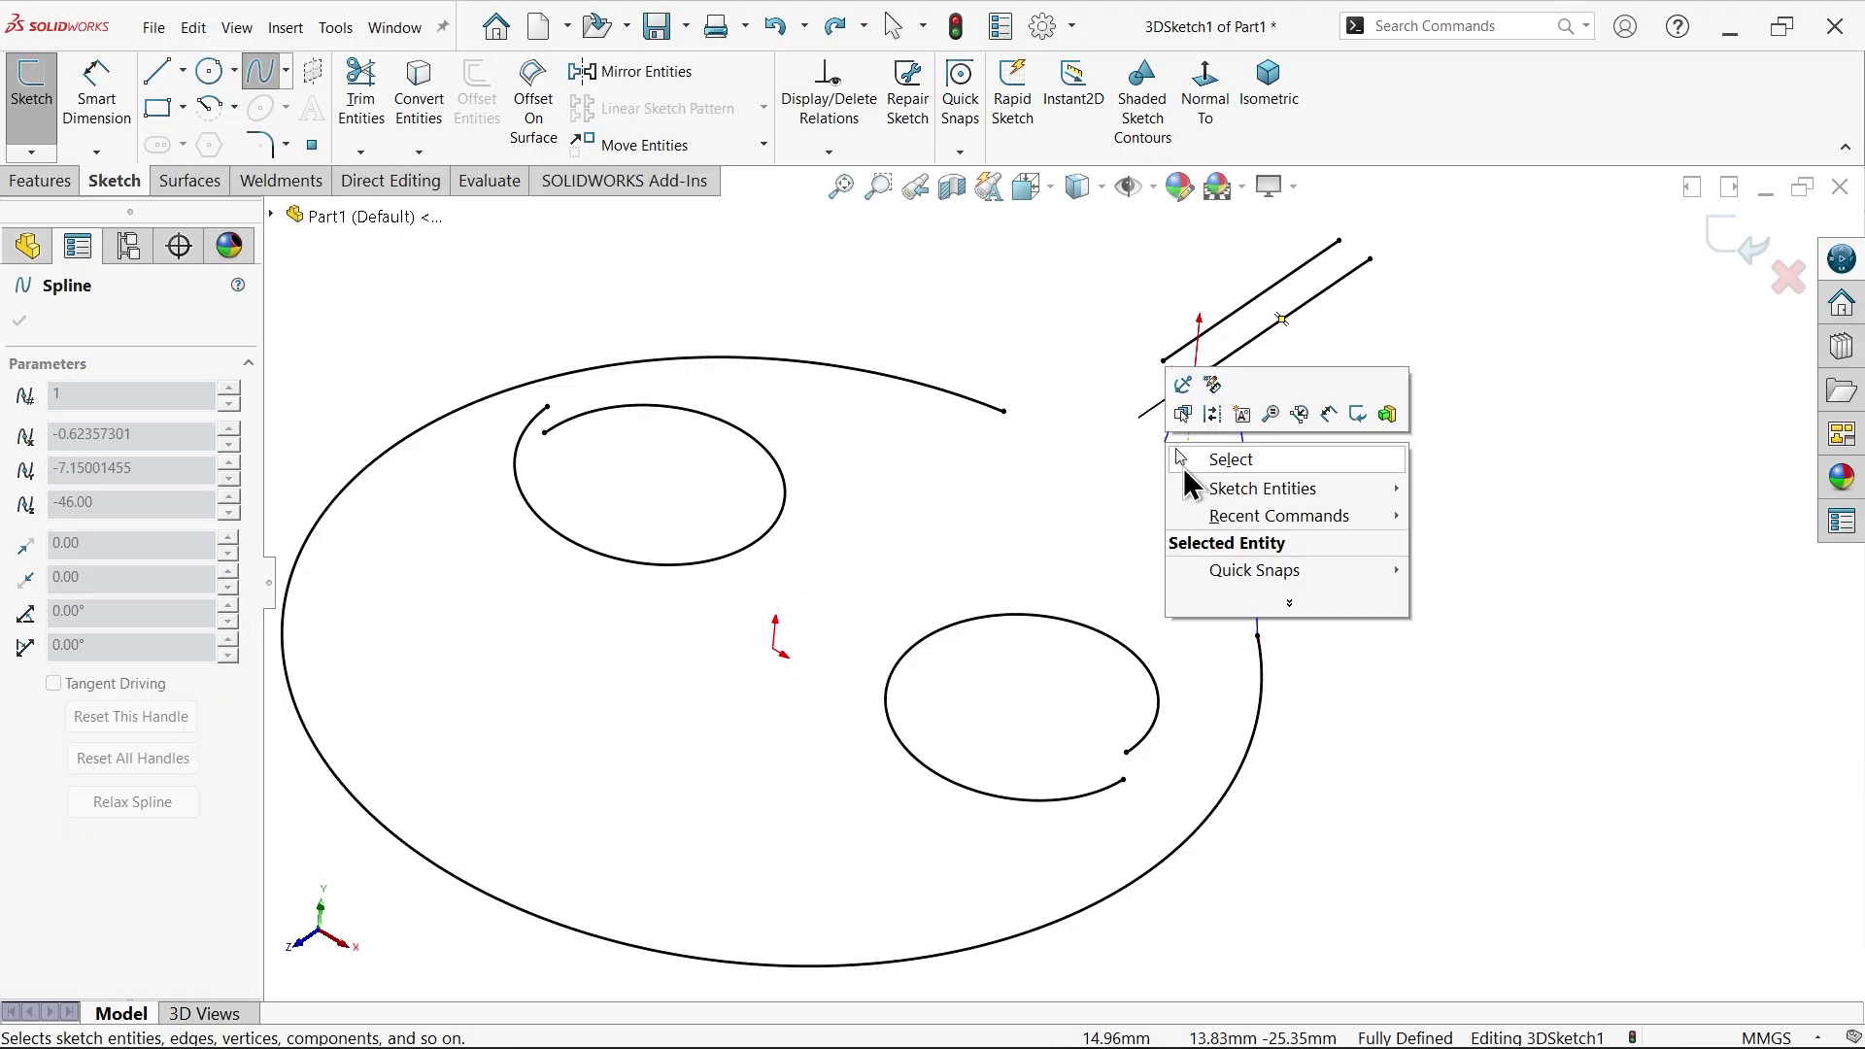
click(1216, 461)
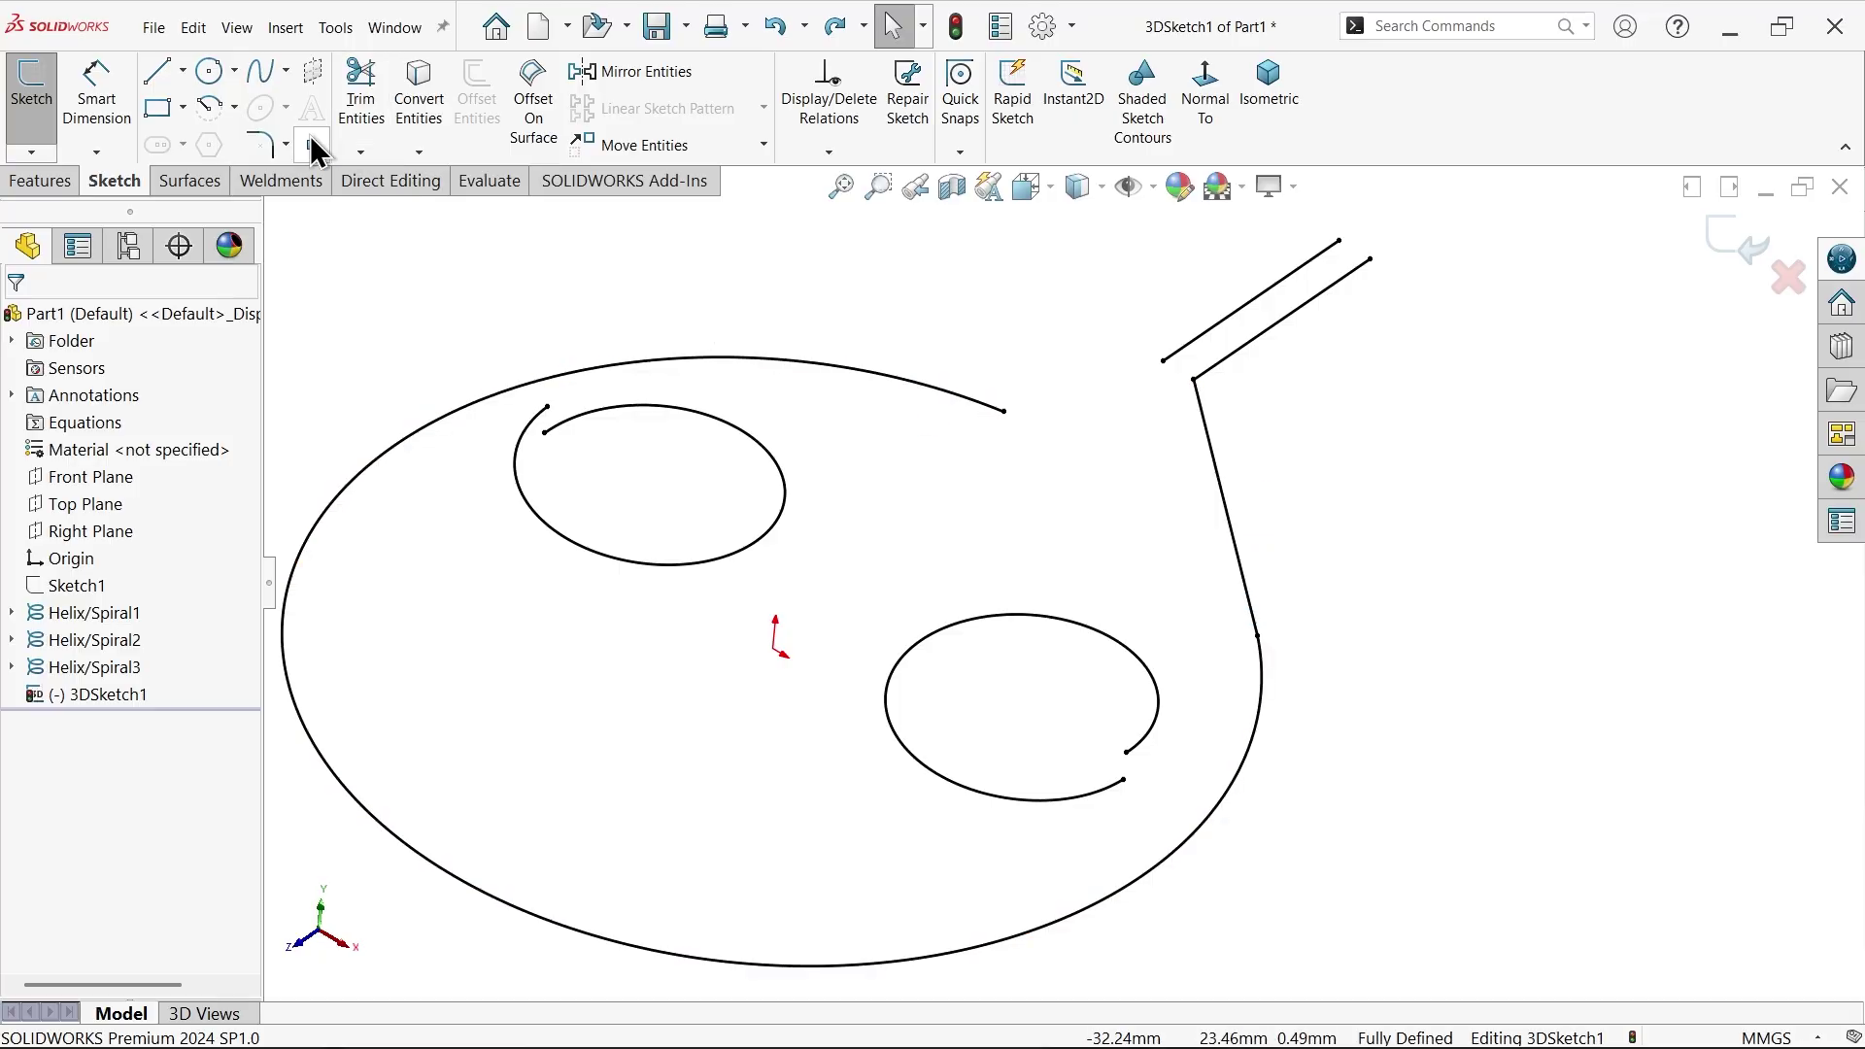
click(262, 80)
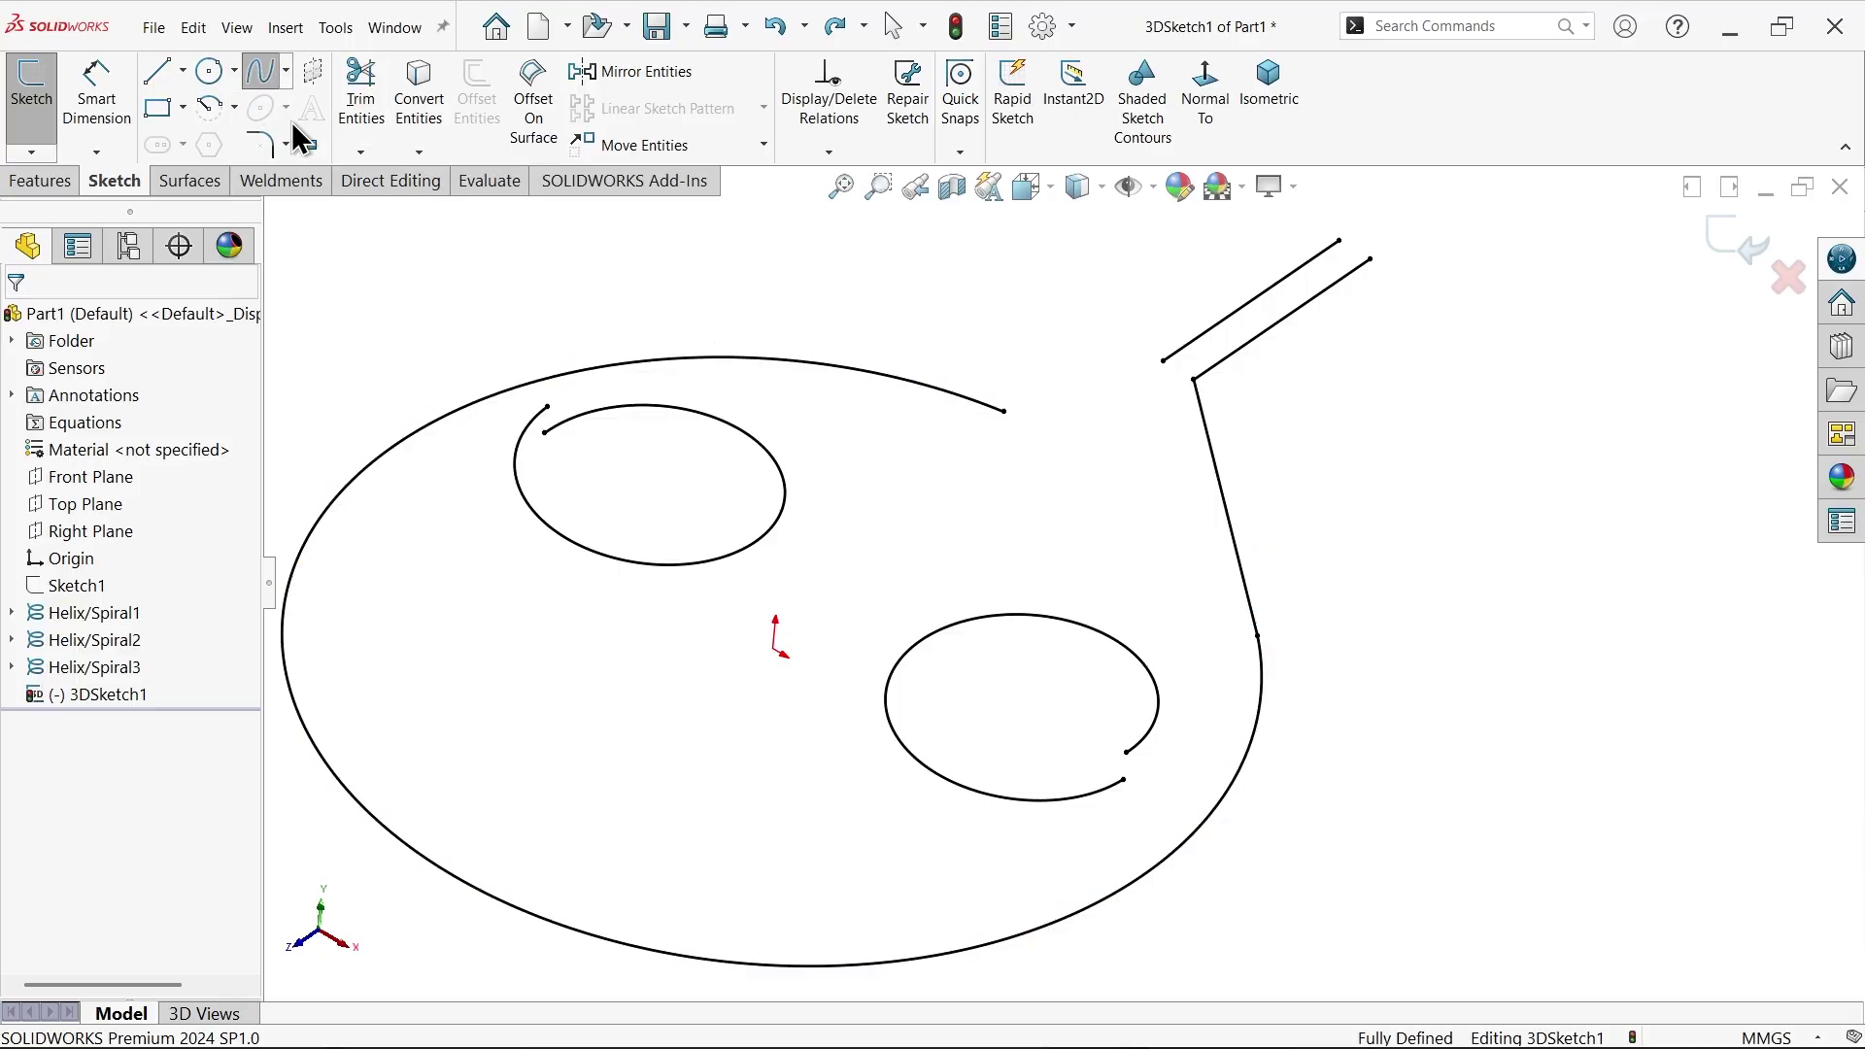
click(1163, 361)
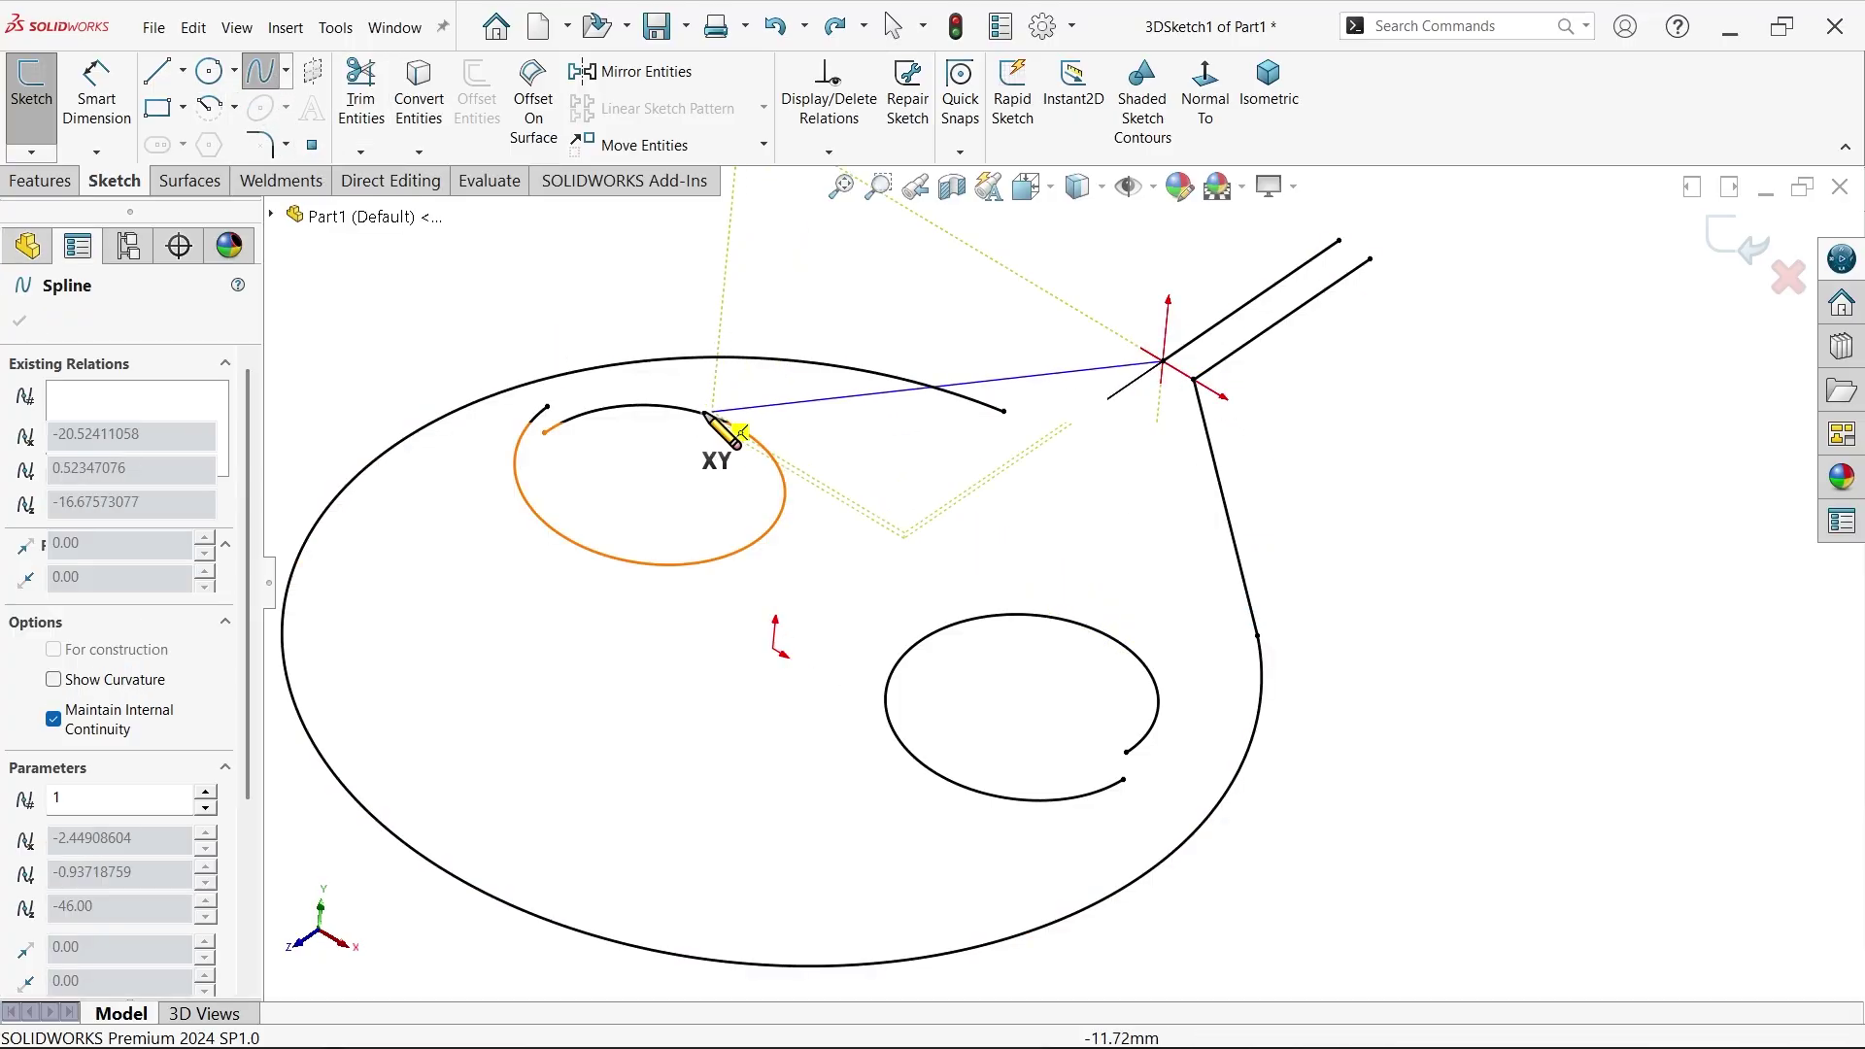
click(544, 410)
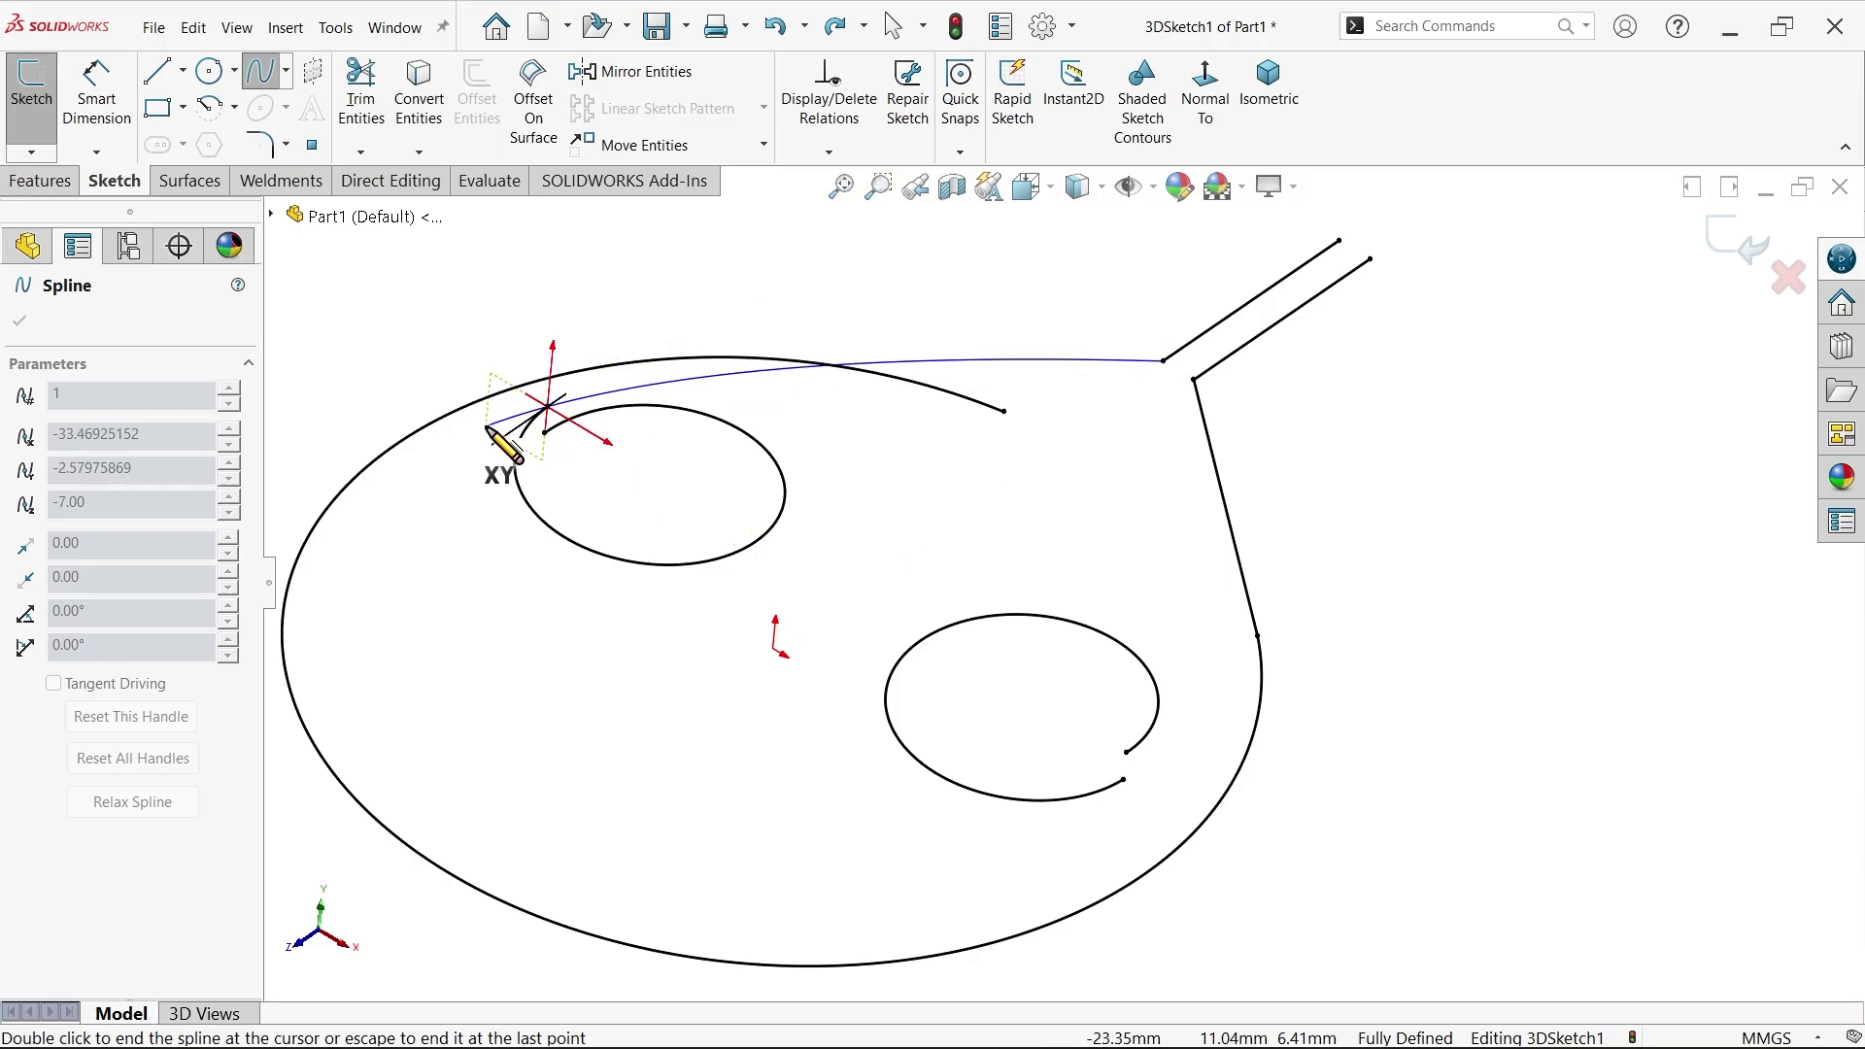
right_click(491, 427)
click(540, 445)
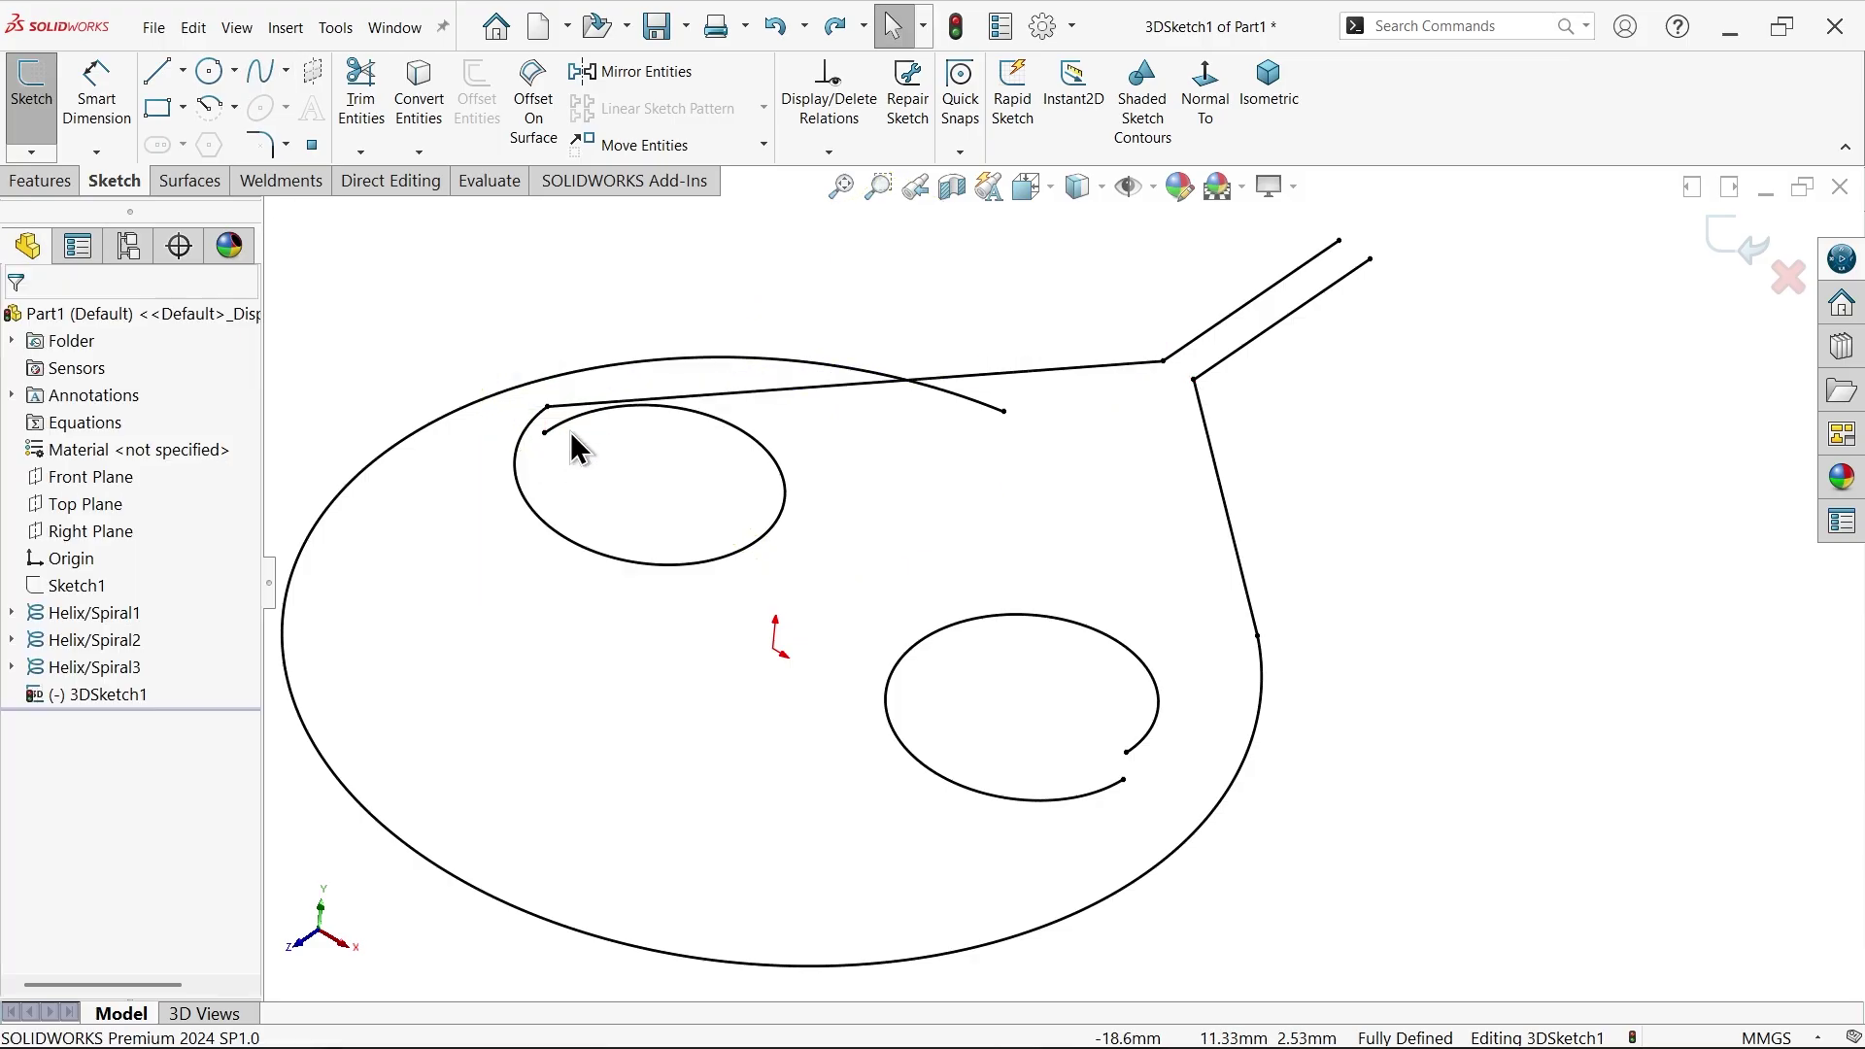
- Draw a spline from the lower spiral's end to the top line, and a diagonal spline between the spiral ends
click(264, 70)
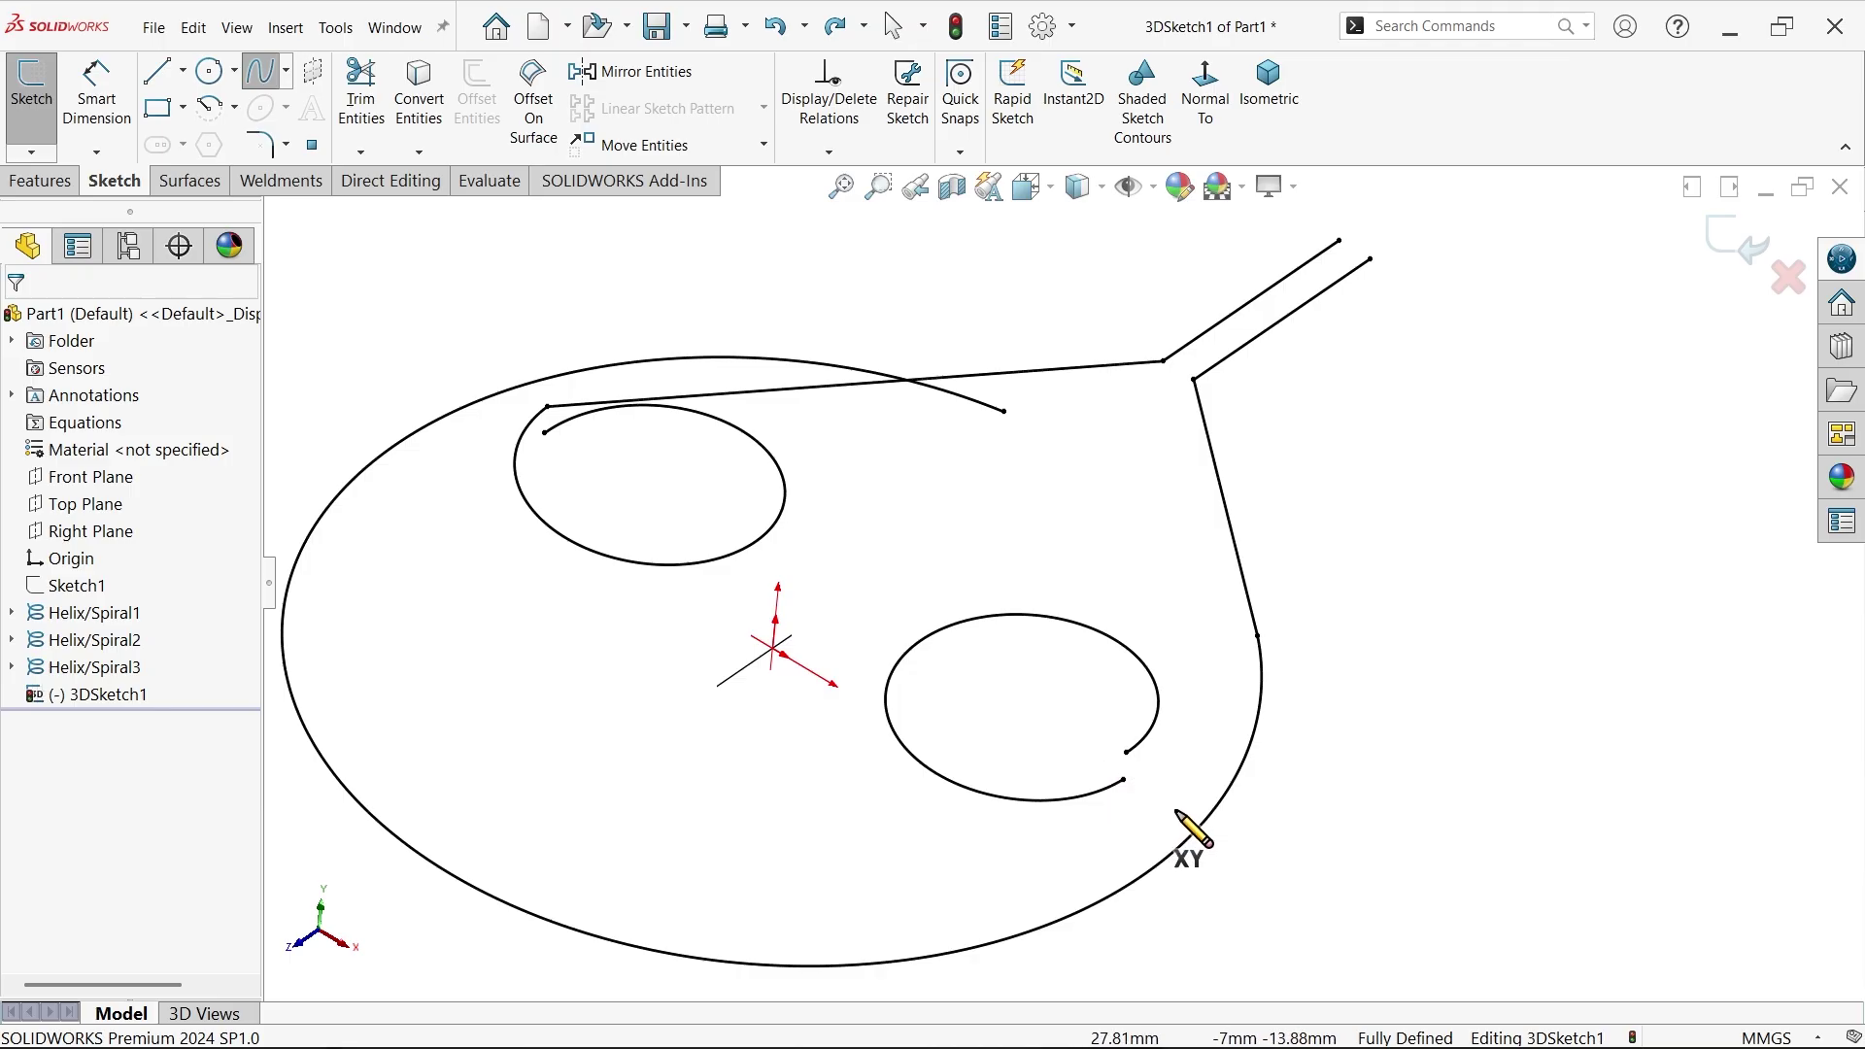
click(1124, 778)
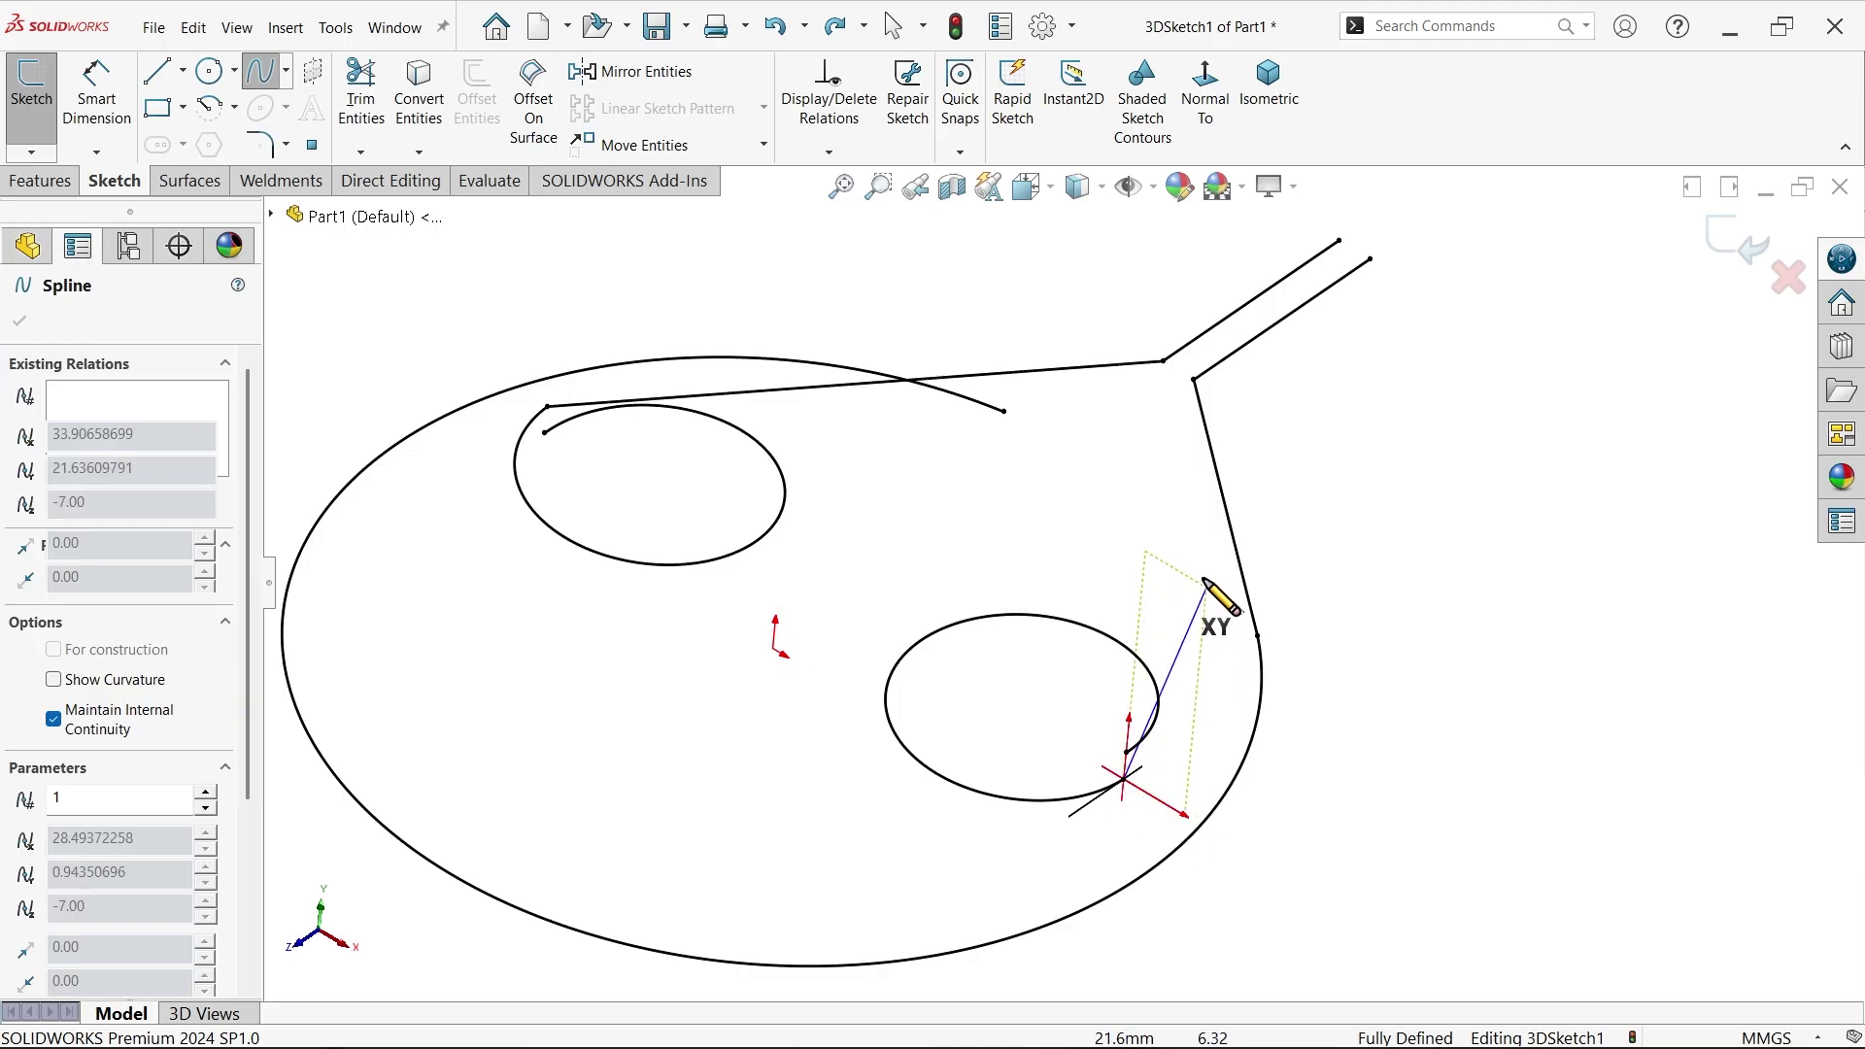
click(1005, 411)
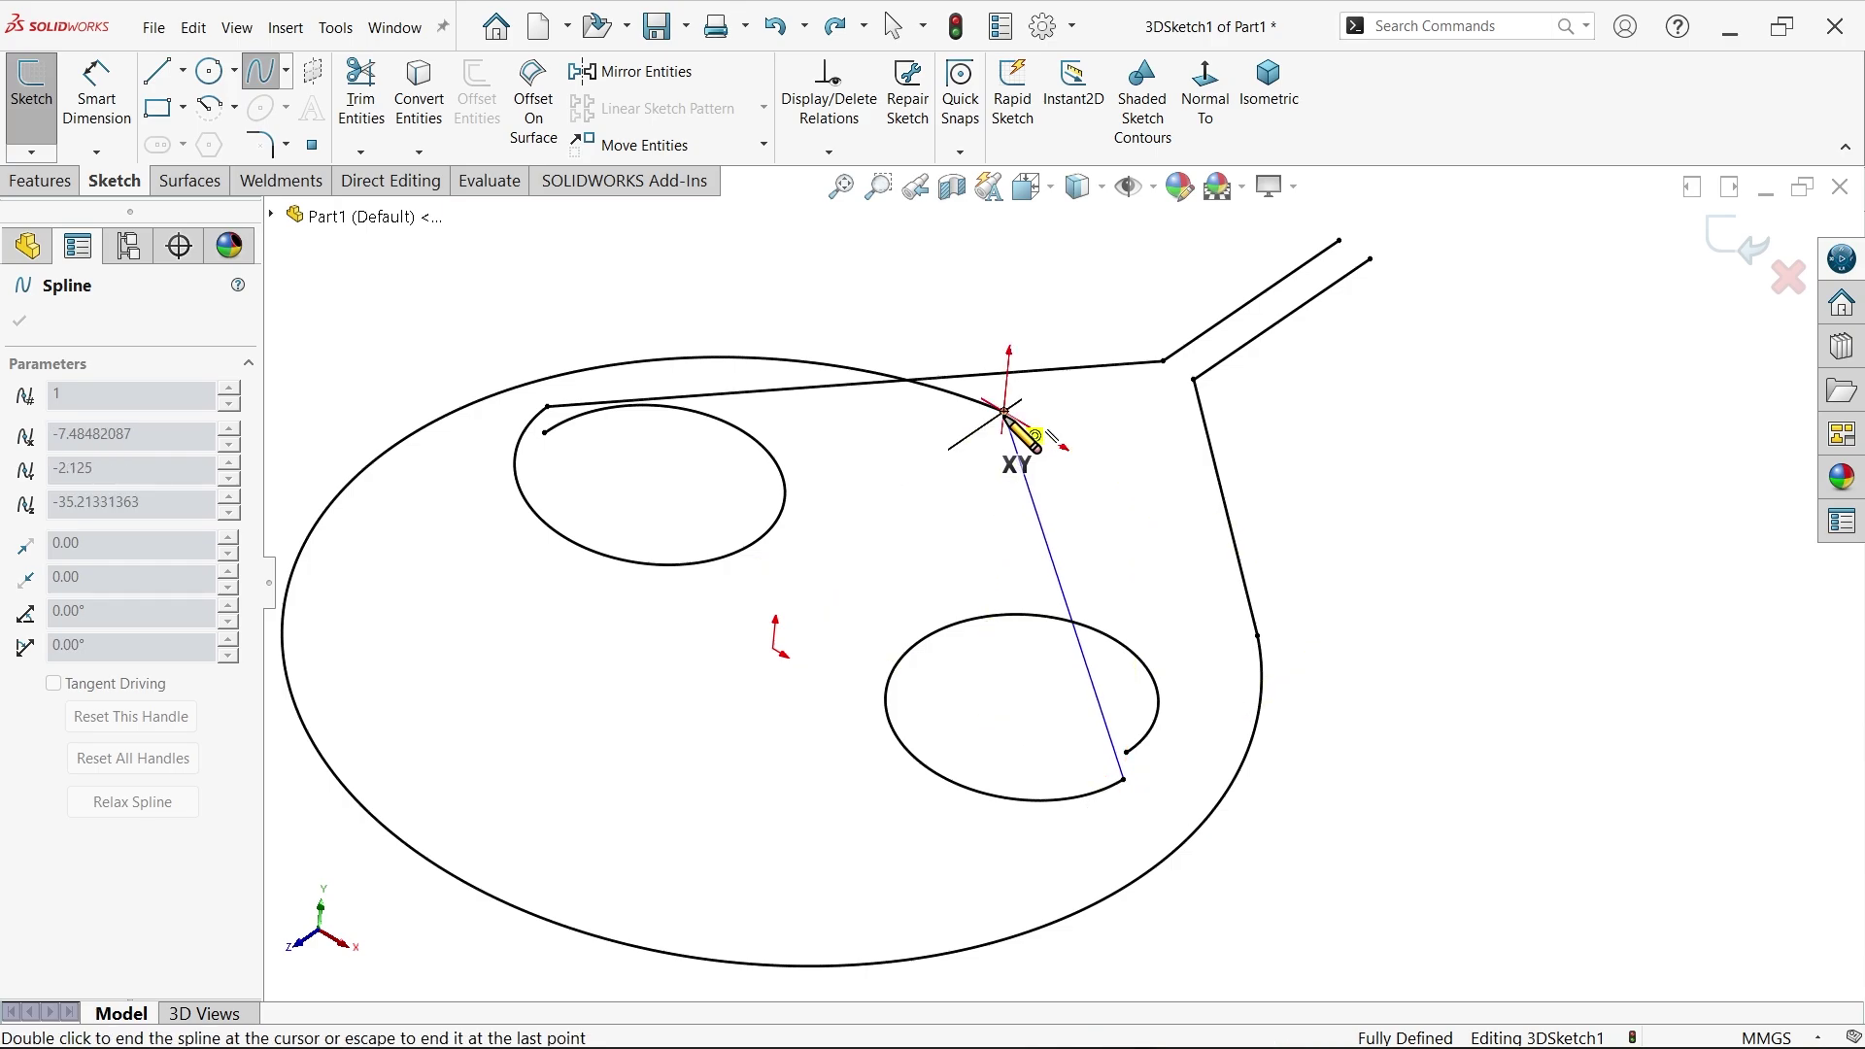
right_click(1078, 478)
click(1150, 503)
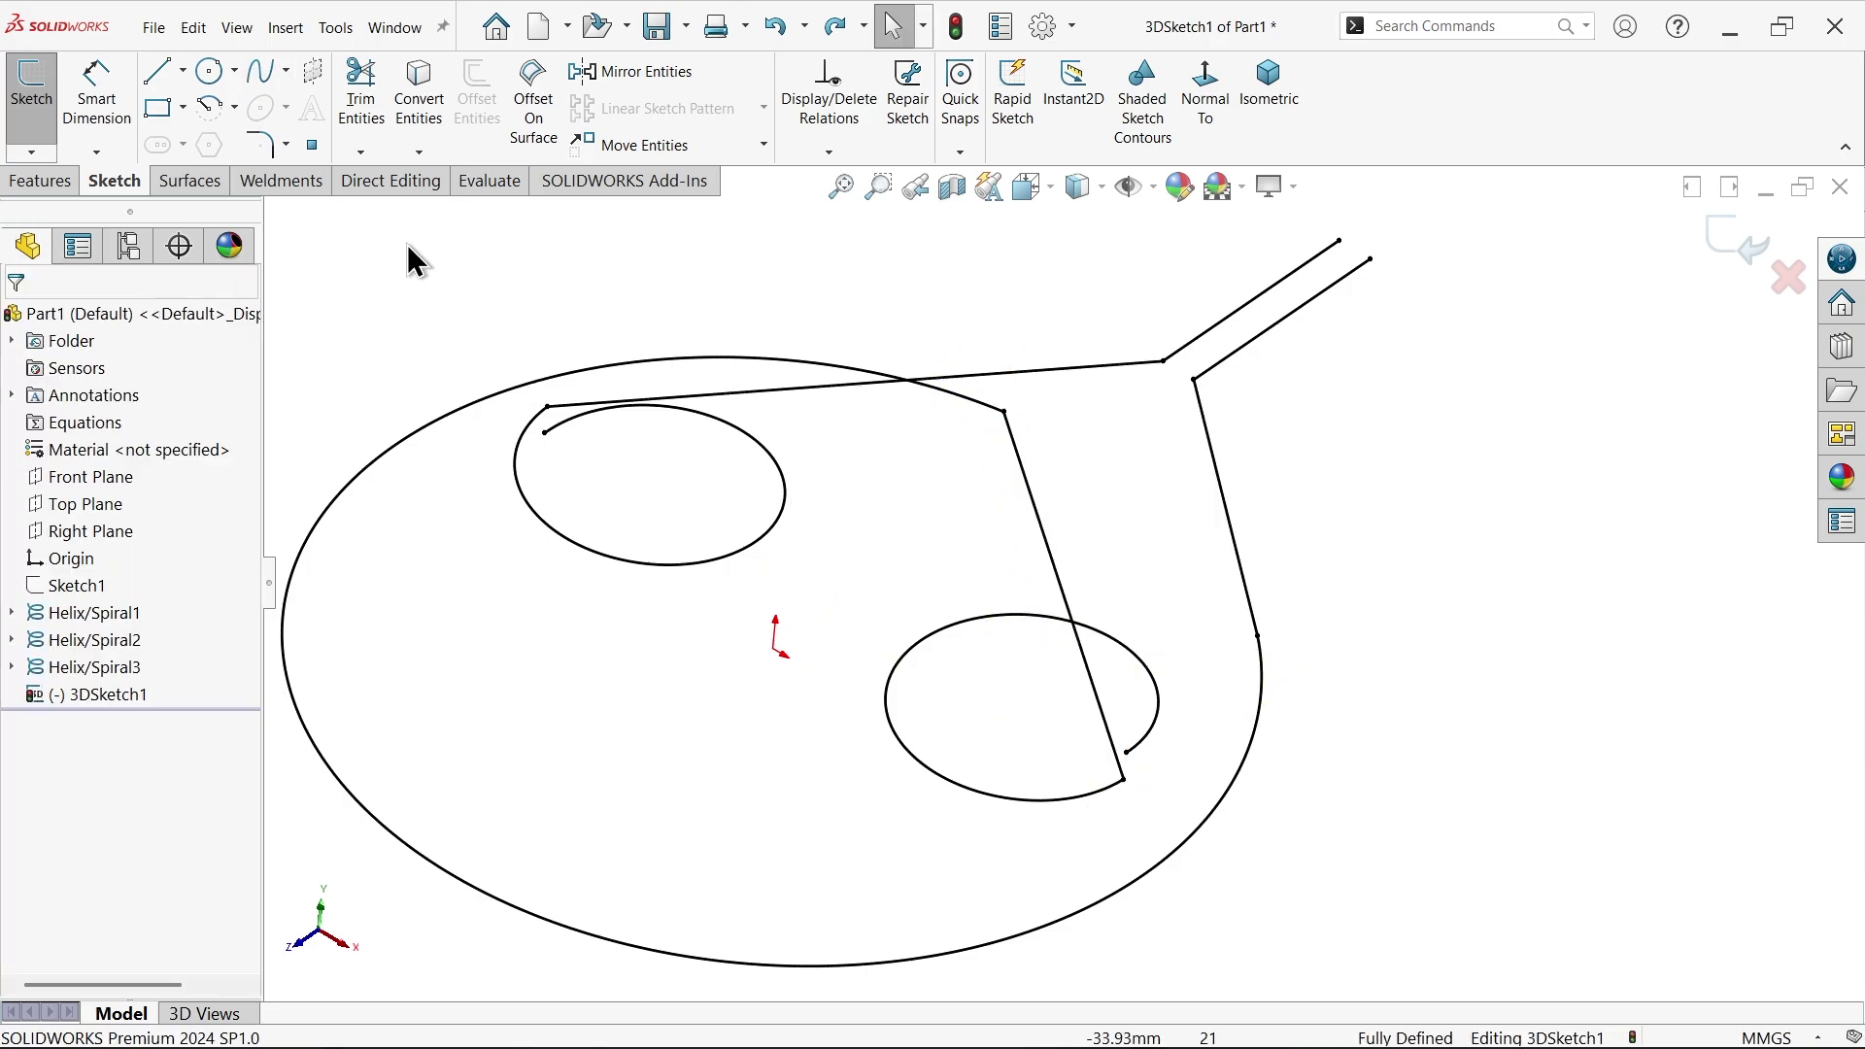
click(261, 72)
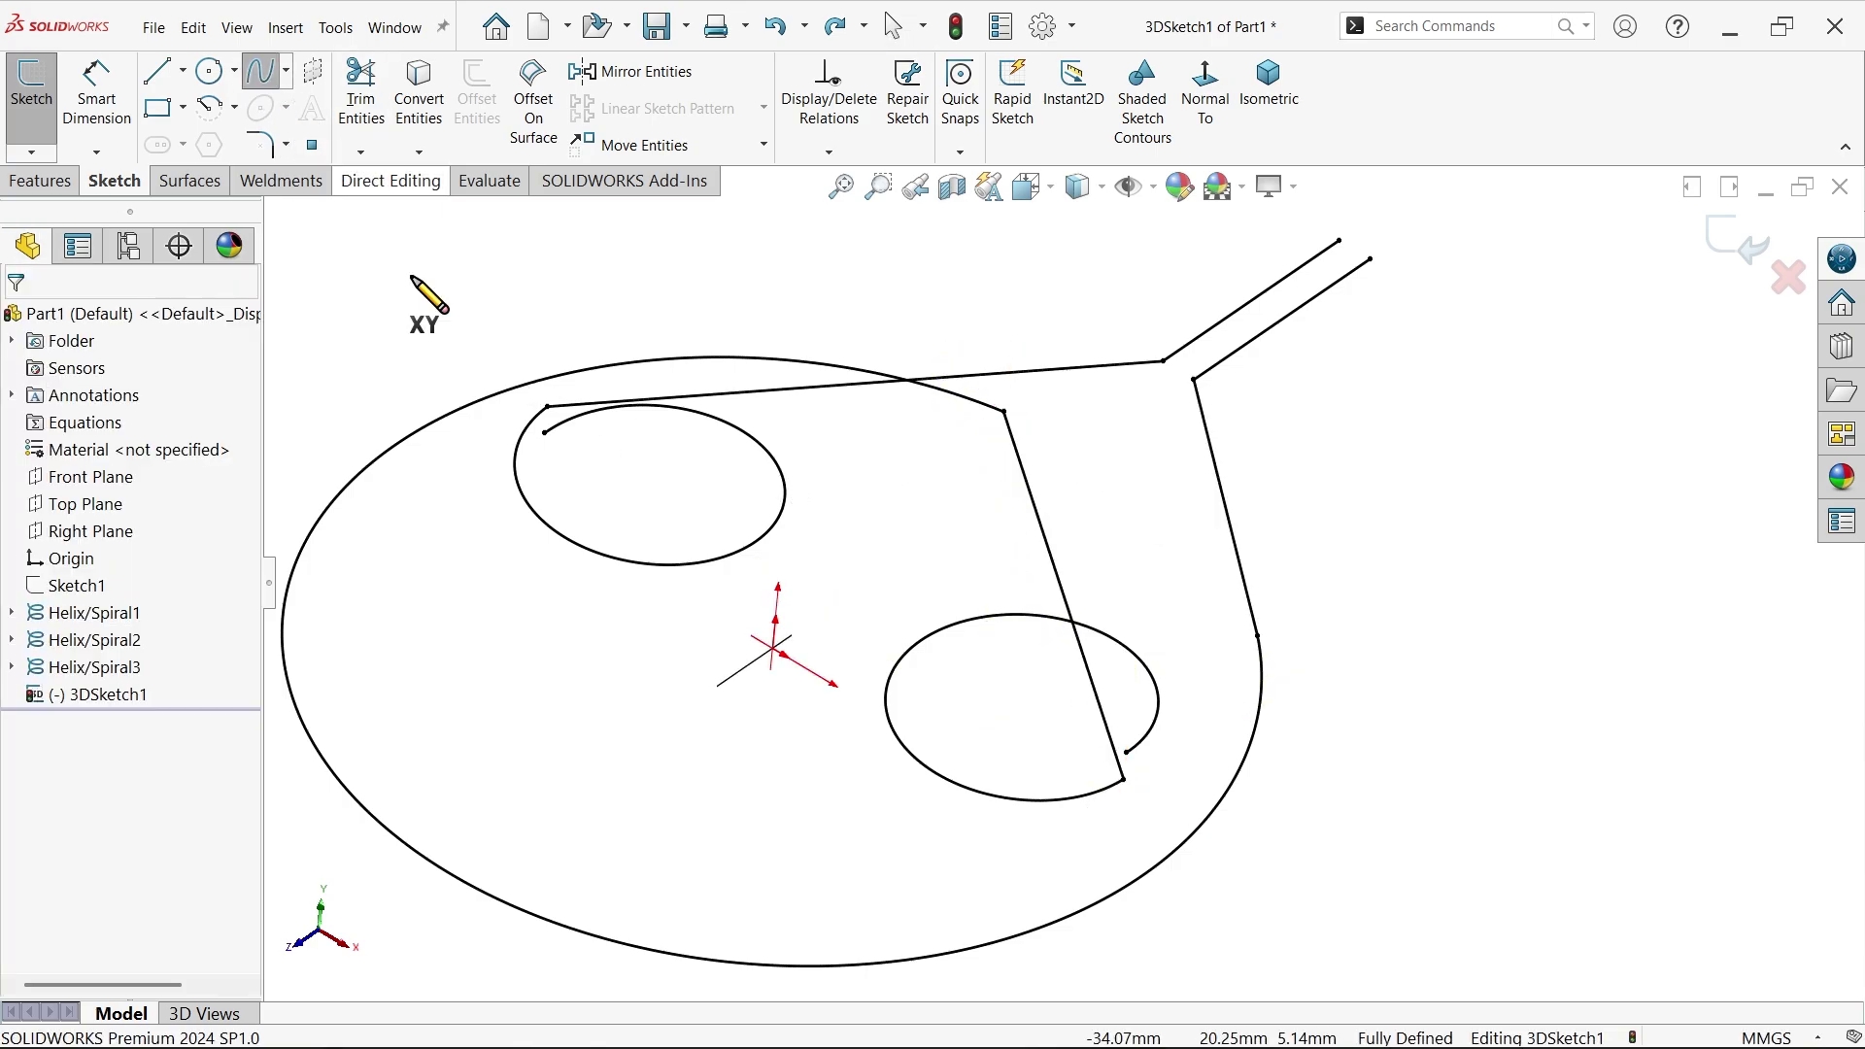
click(544, 432)
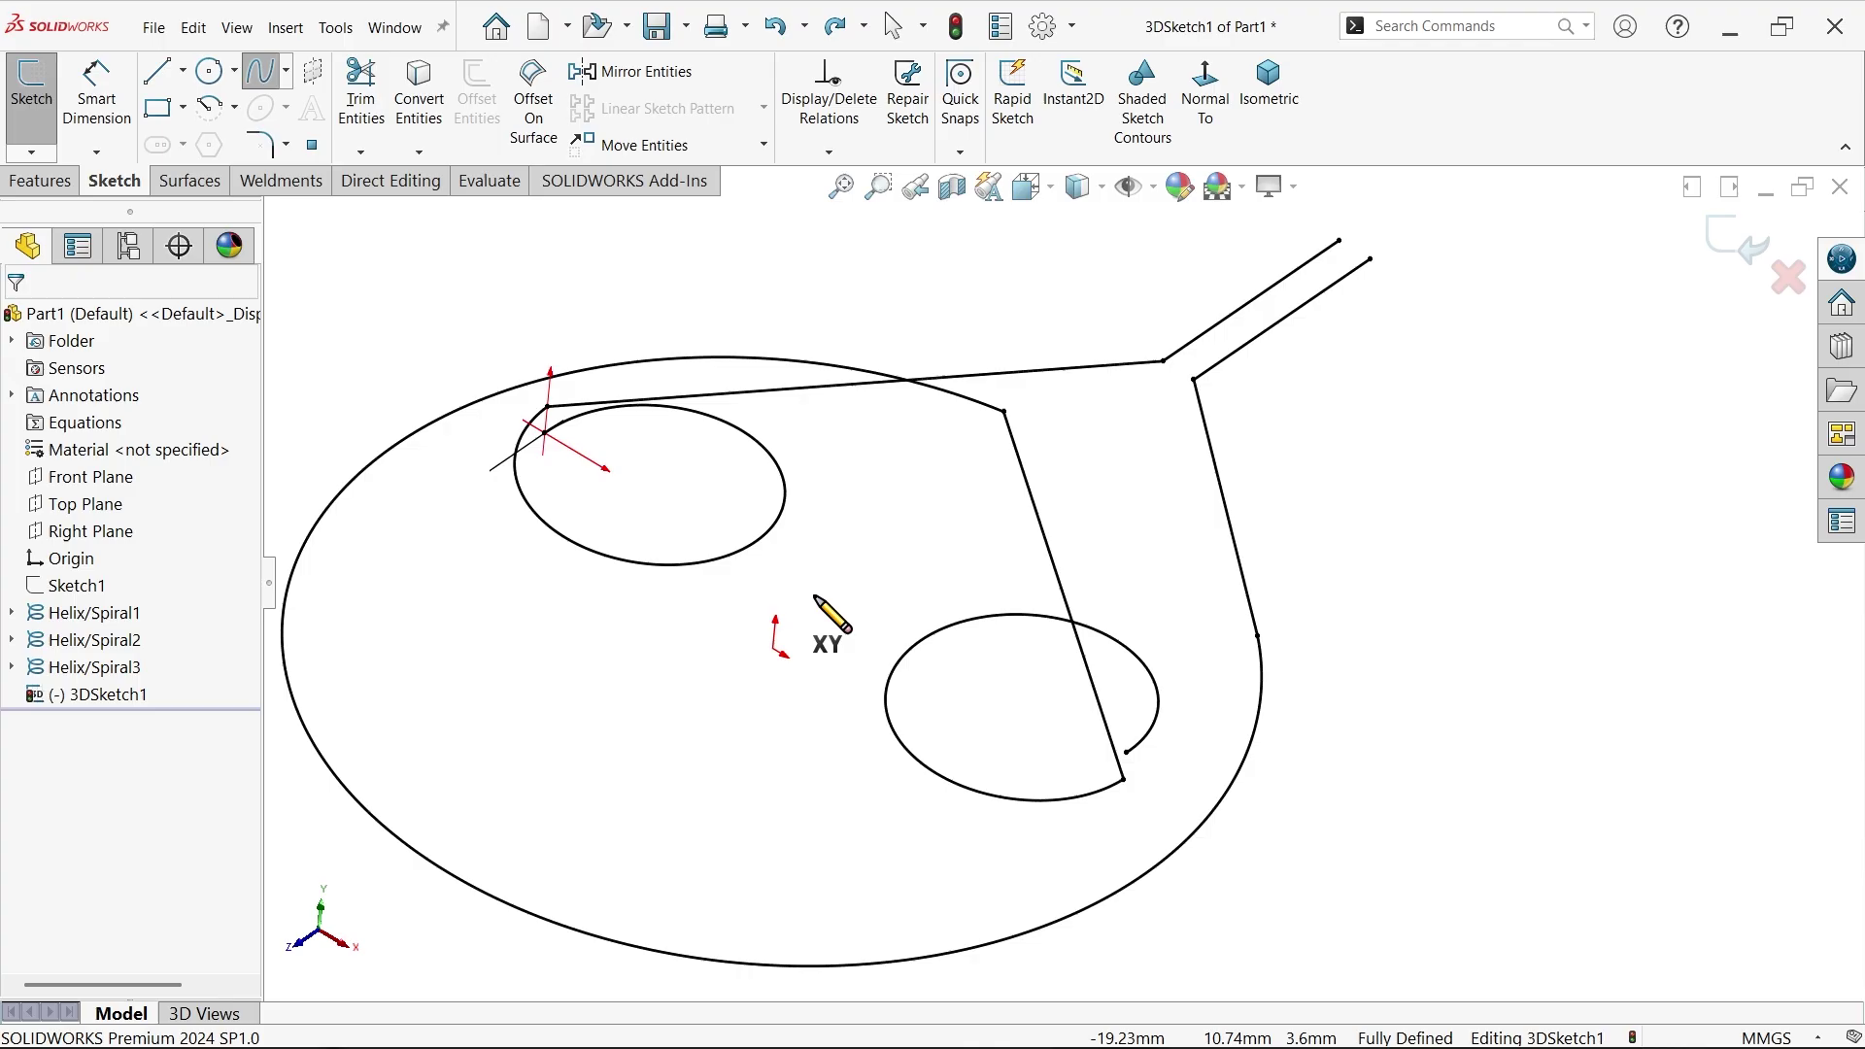
click(1124, 777)
right_click(1200, 636)
click(1261, 658)
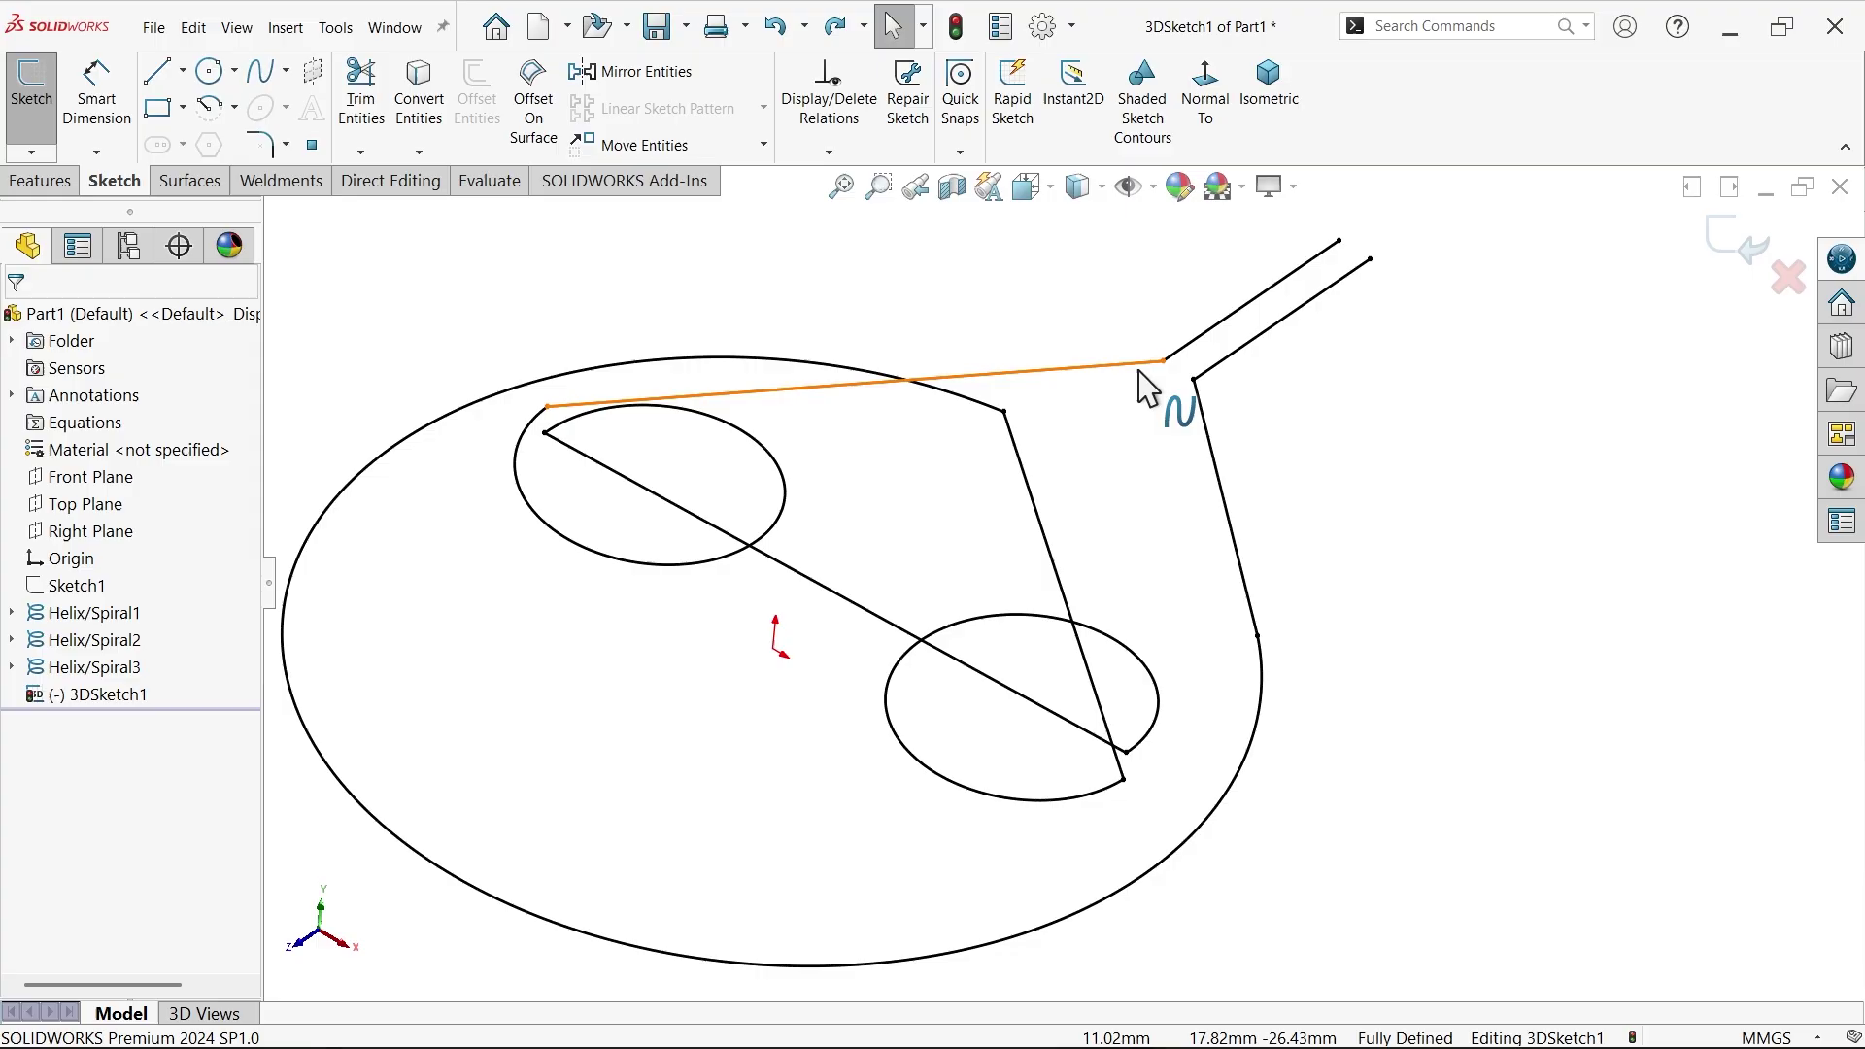
- Make the top wire tangent to the angled handle line and smooth it at its corner and endpoints
scroll(1178, 372, down, 3)
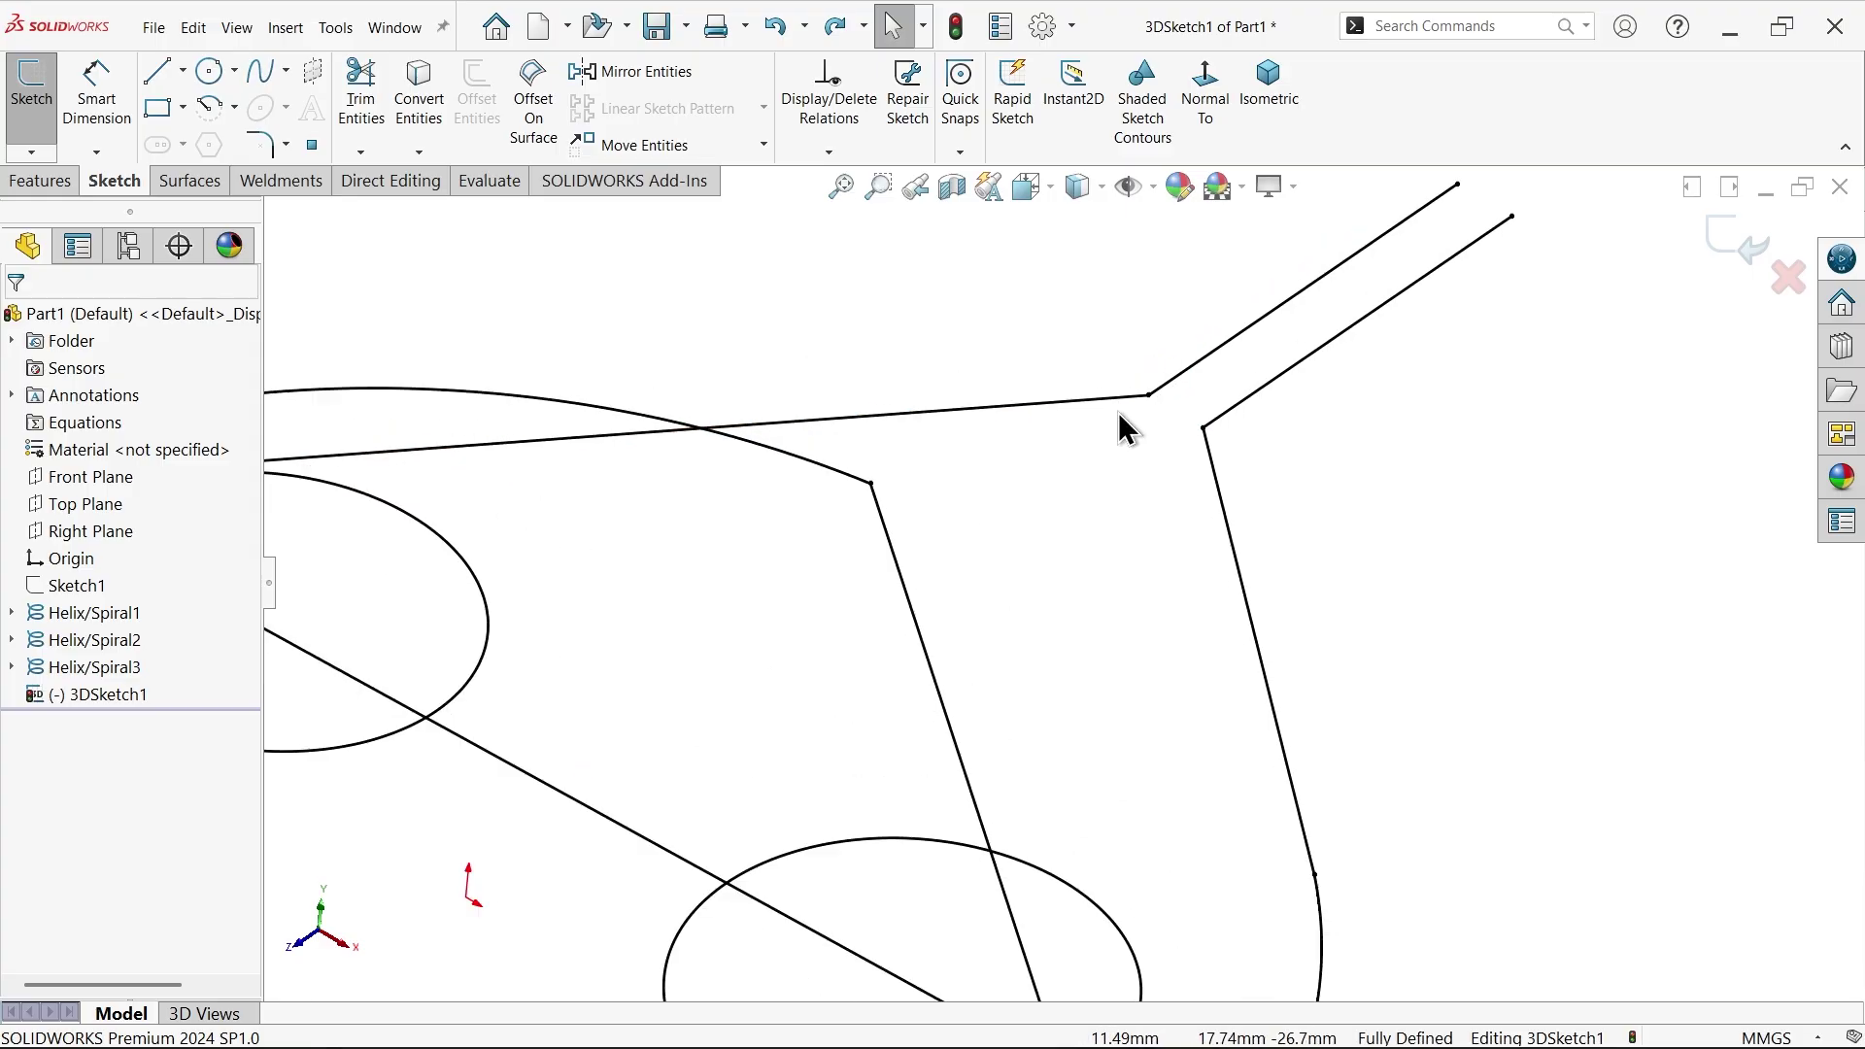
click(1125, 398)
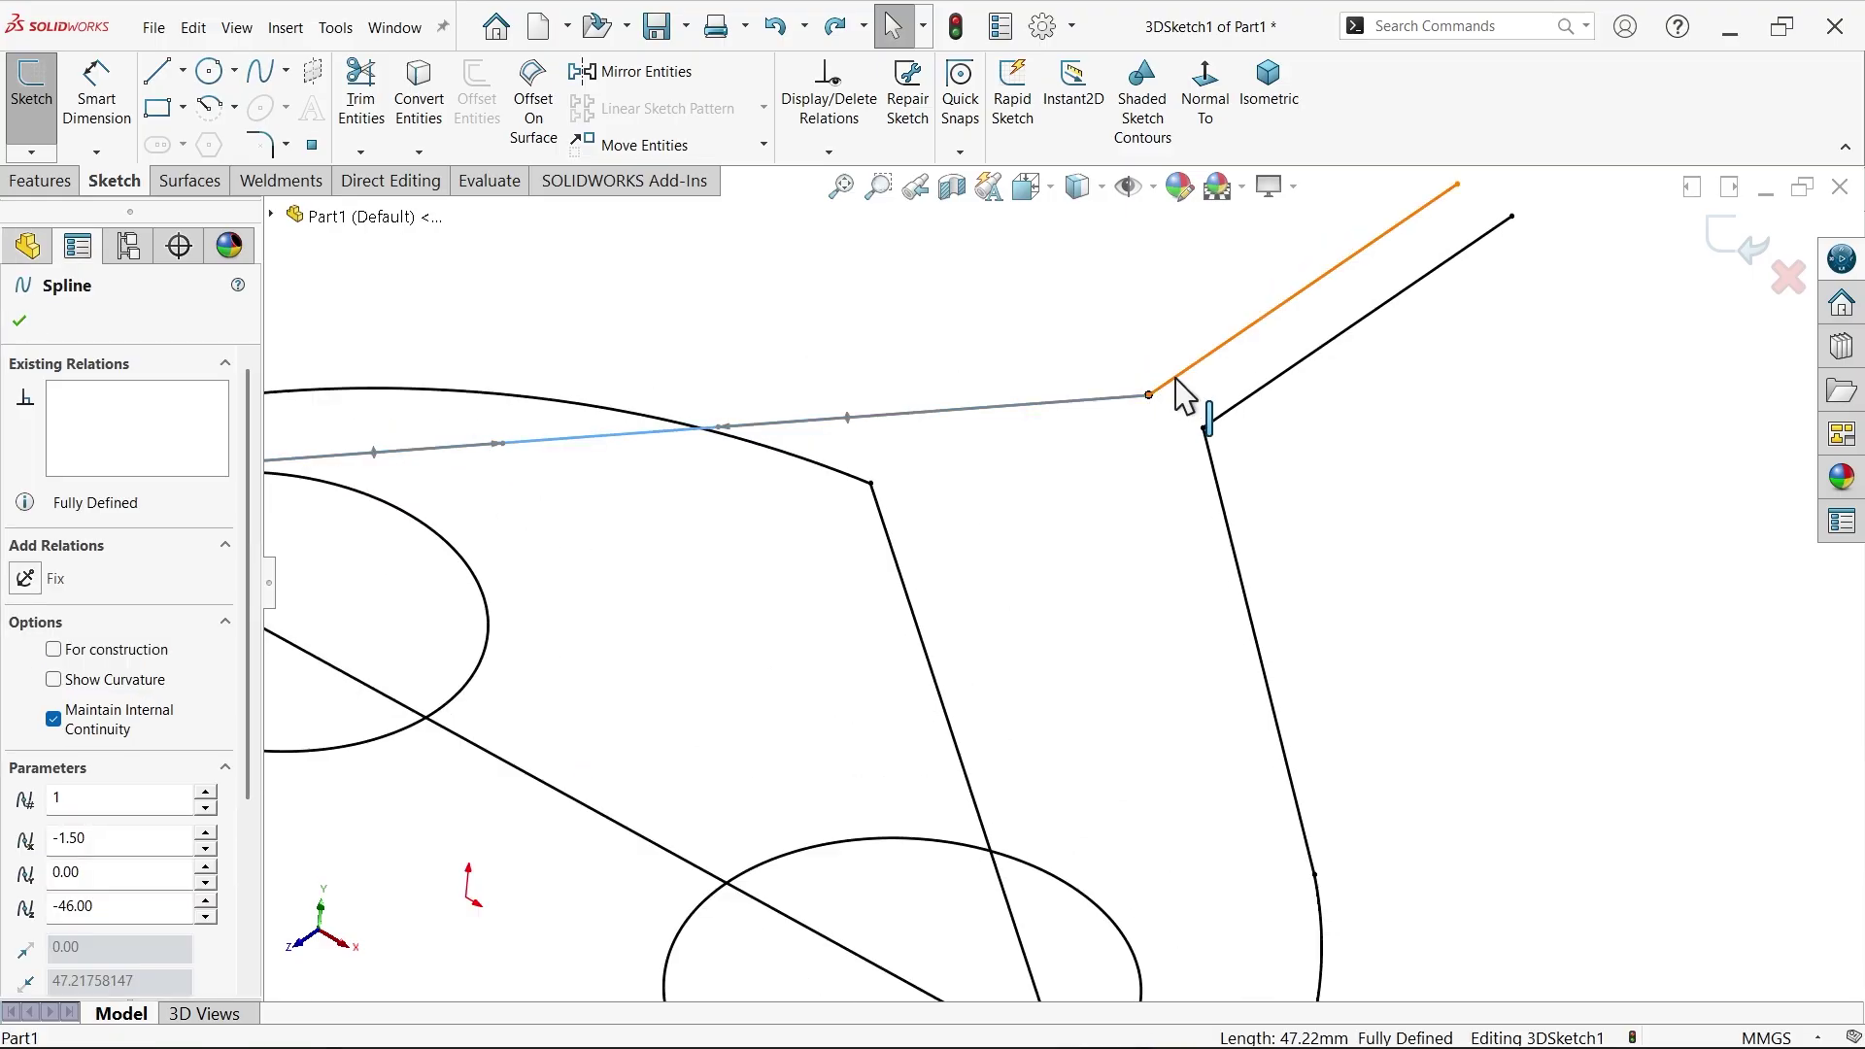
ctrl+click(1178, 384)
click(1232, 290)
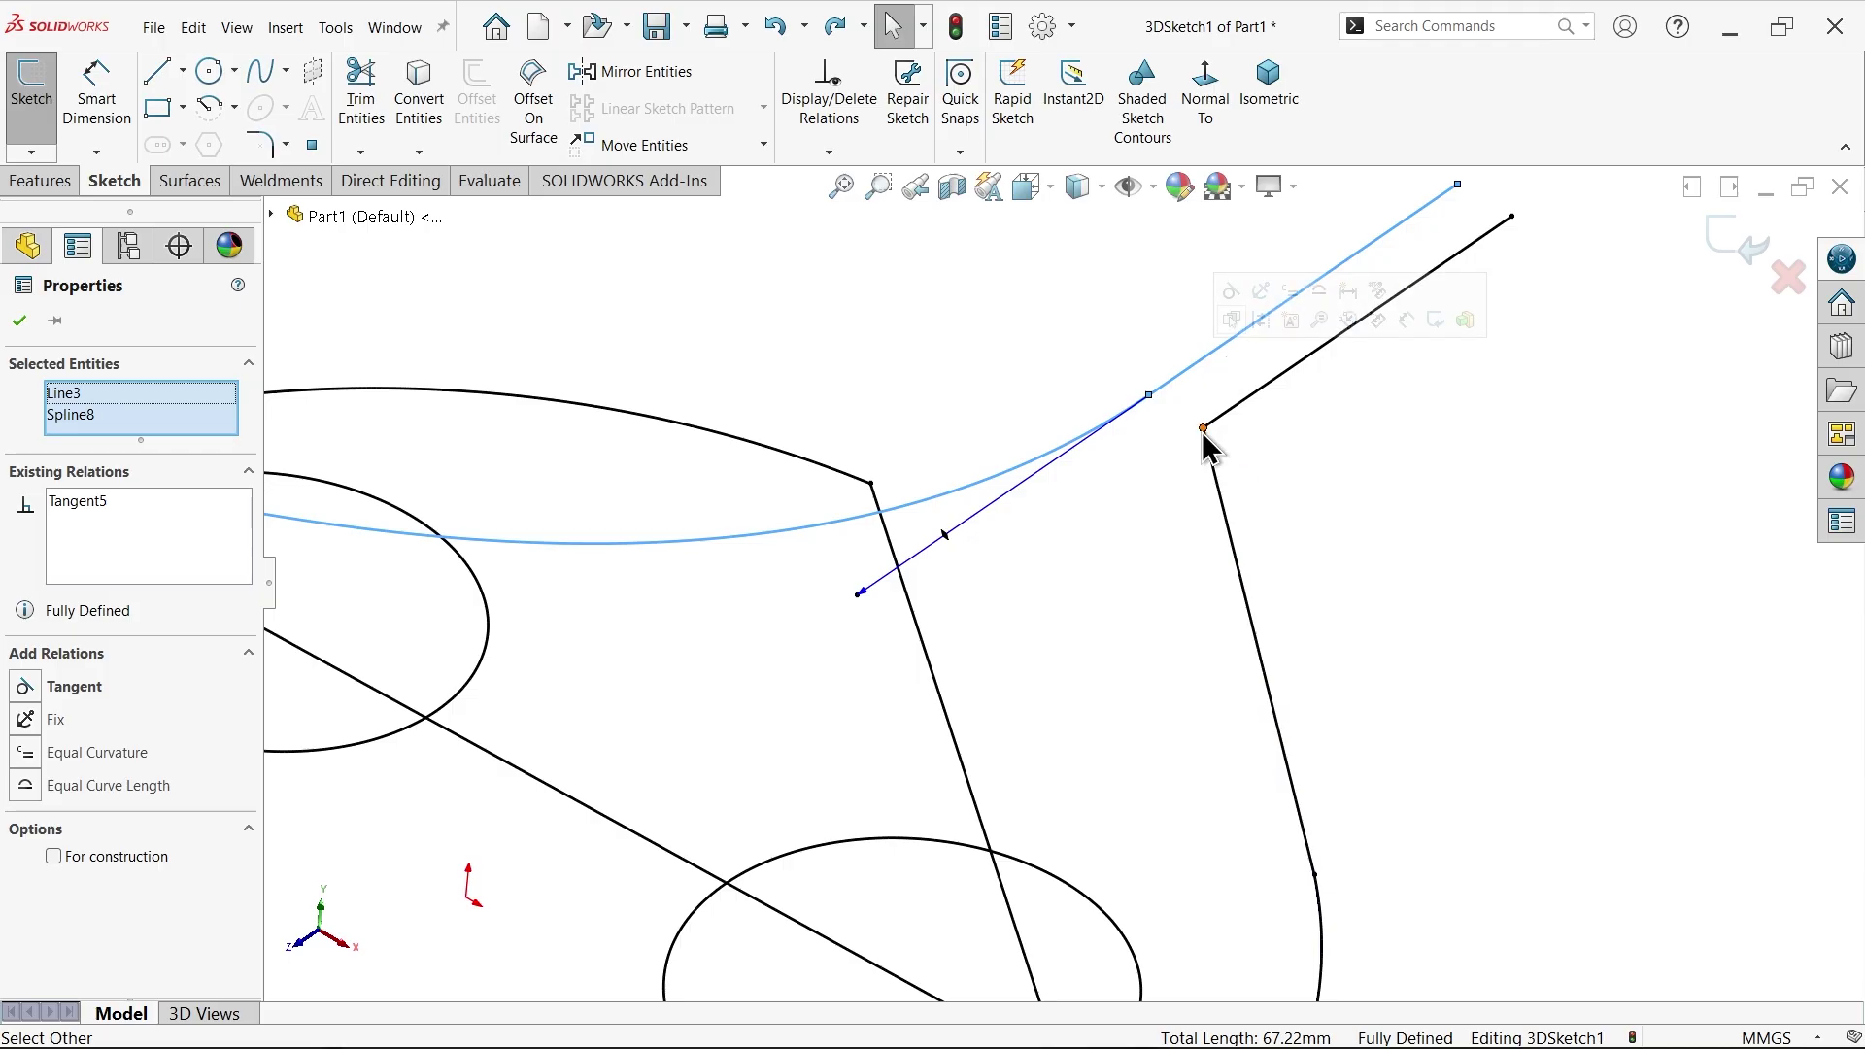
click(1202, 429)
click(1258, 345)
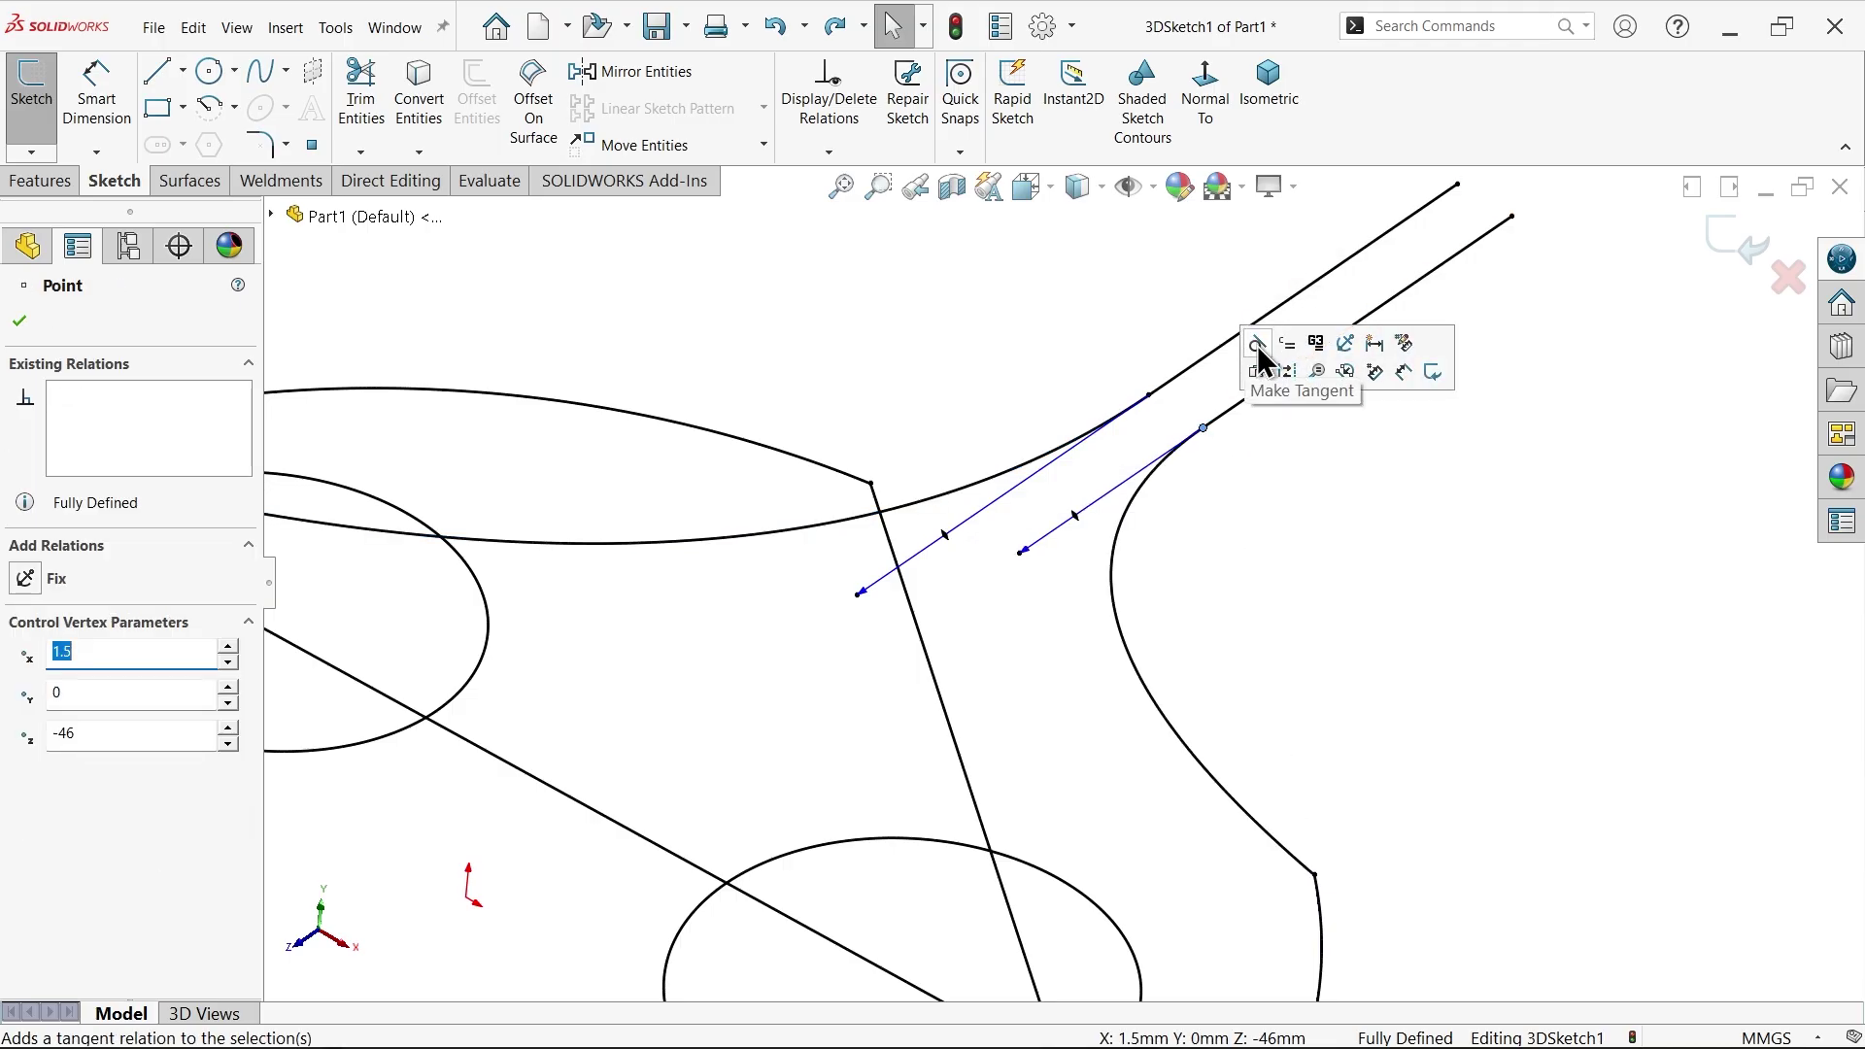
scroll(1082, 520, up, 2)
click(929, 516)
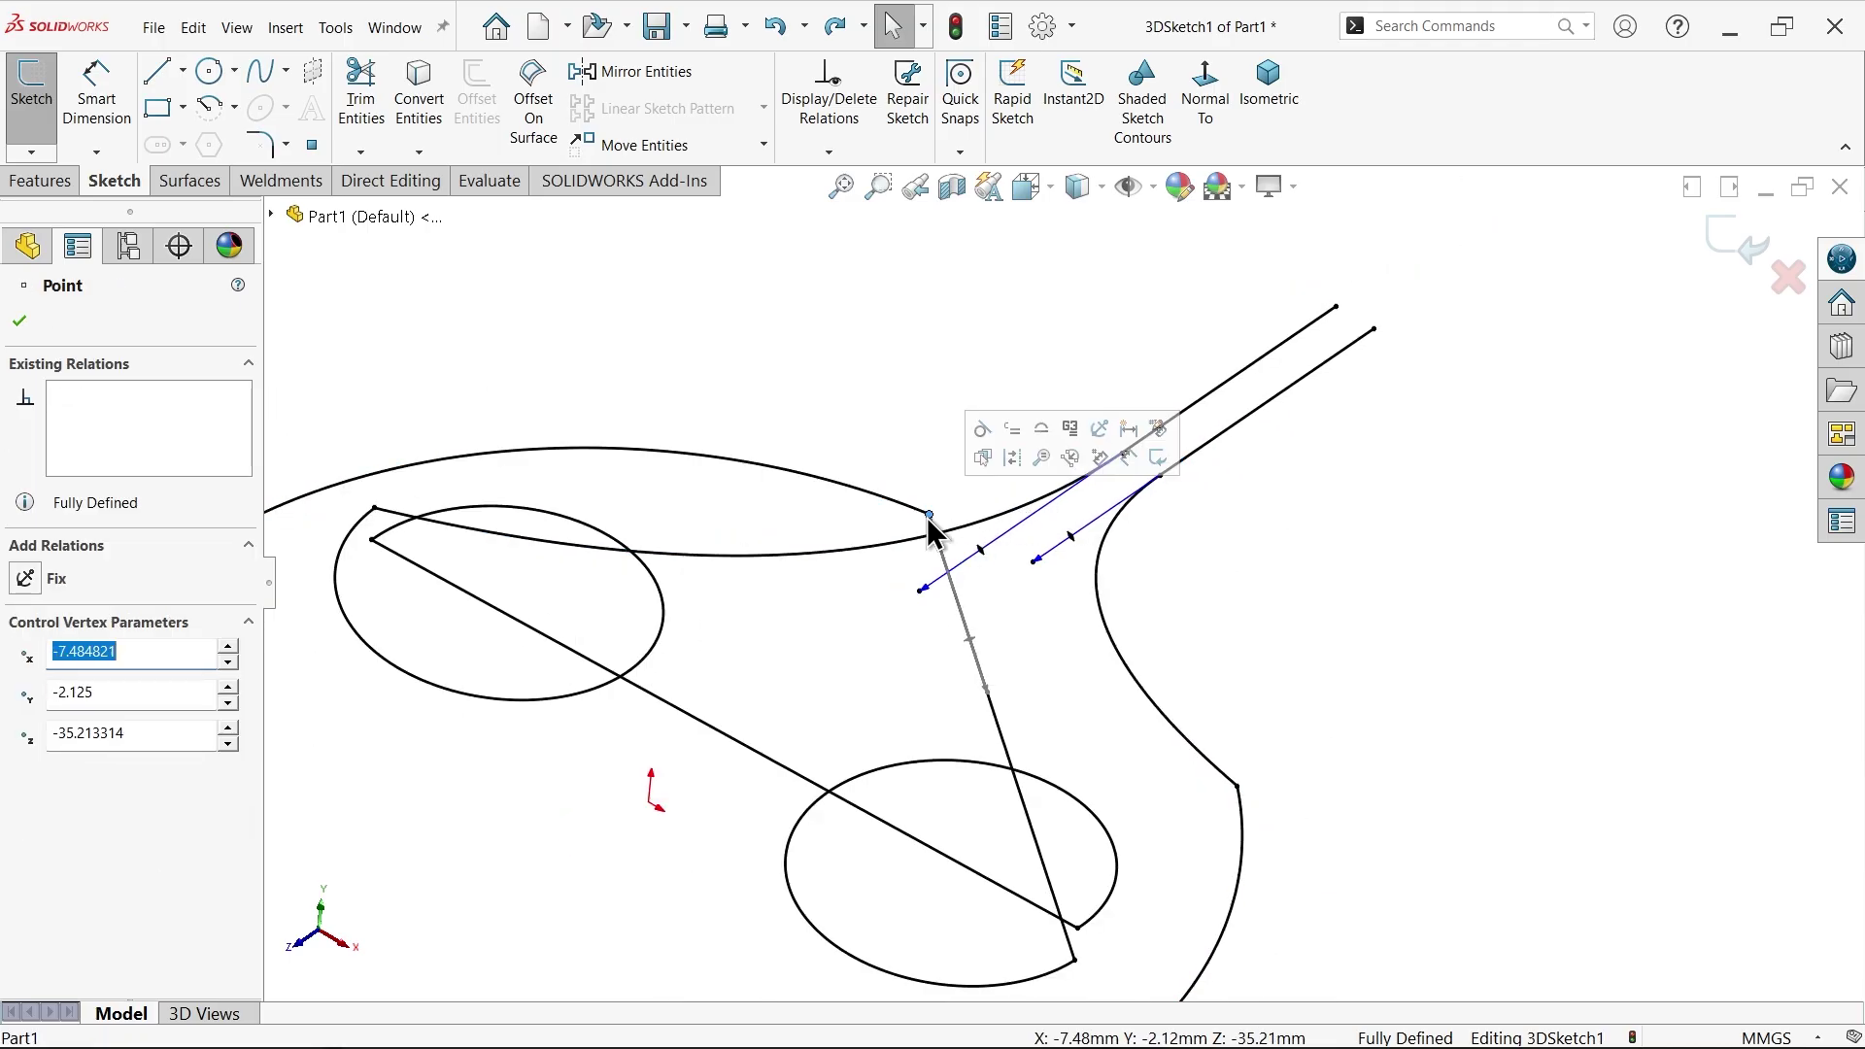
click(980, 430)
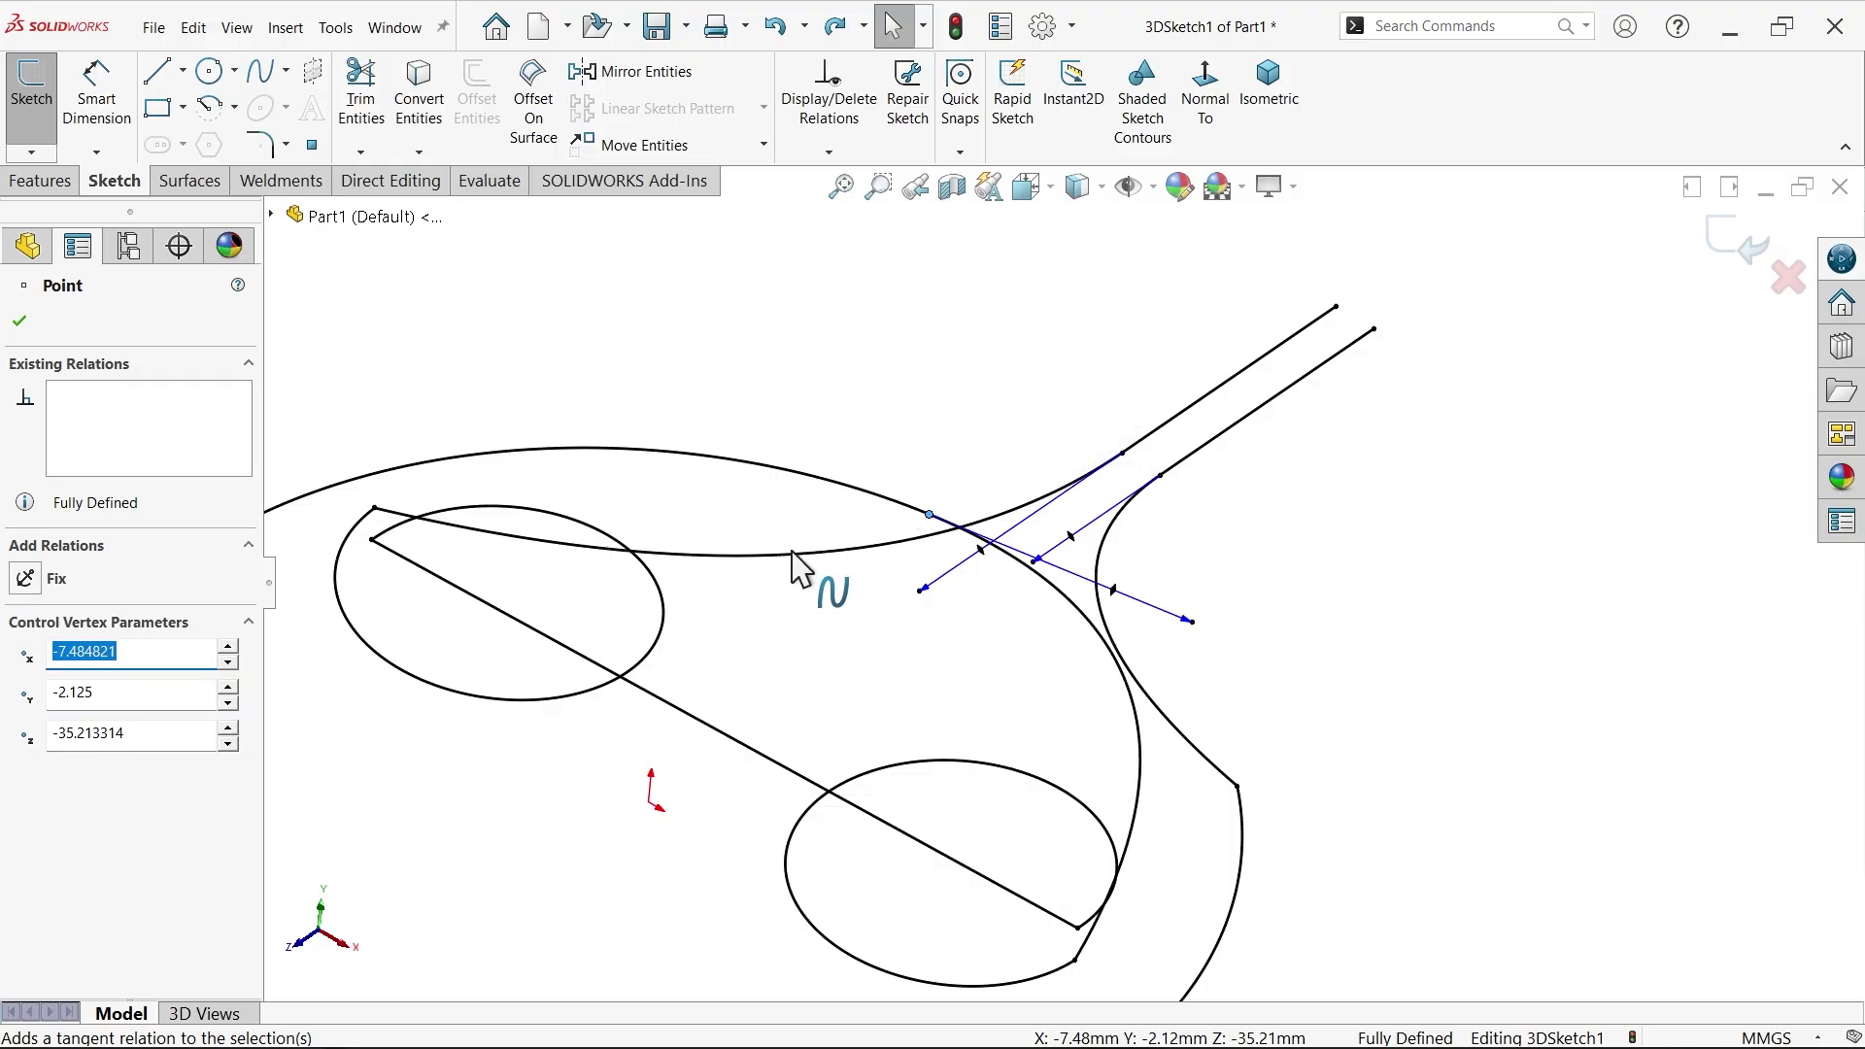
click(376, 508)
click(433, 423)
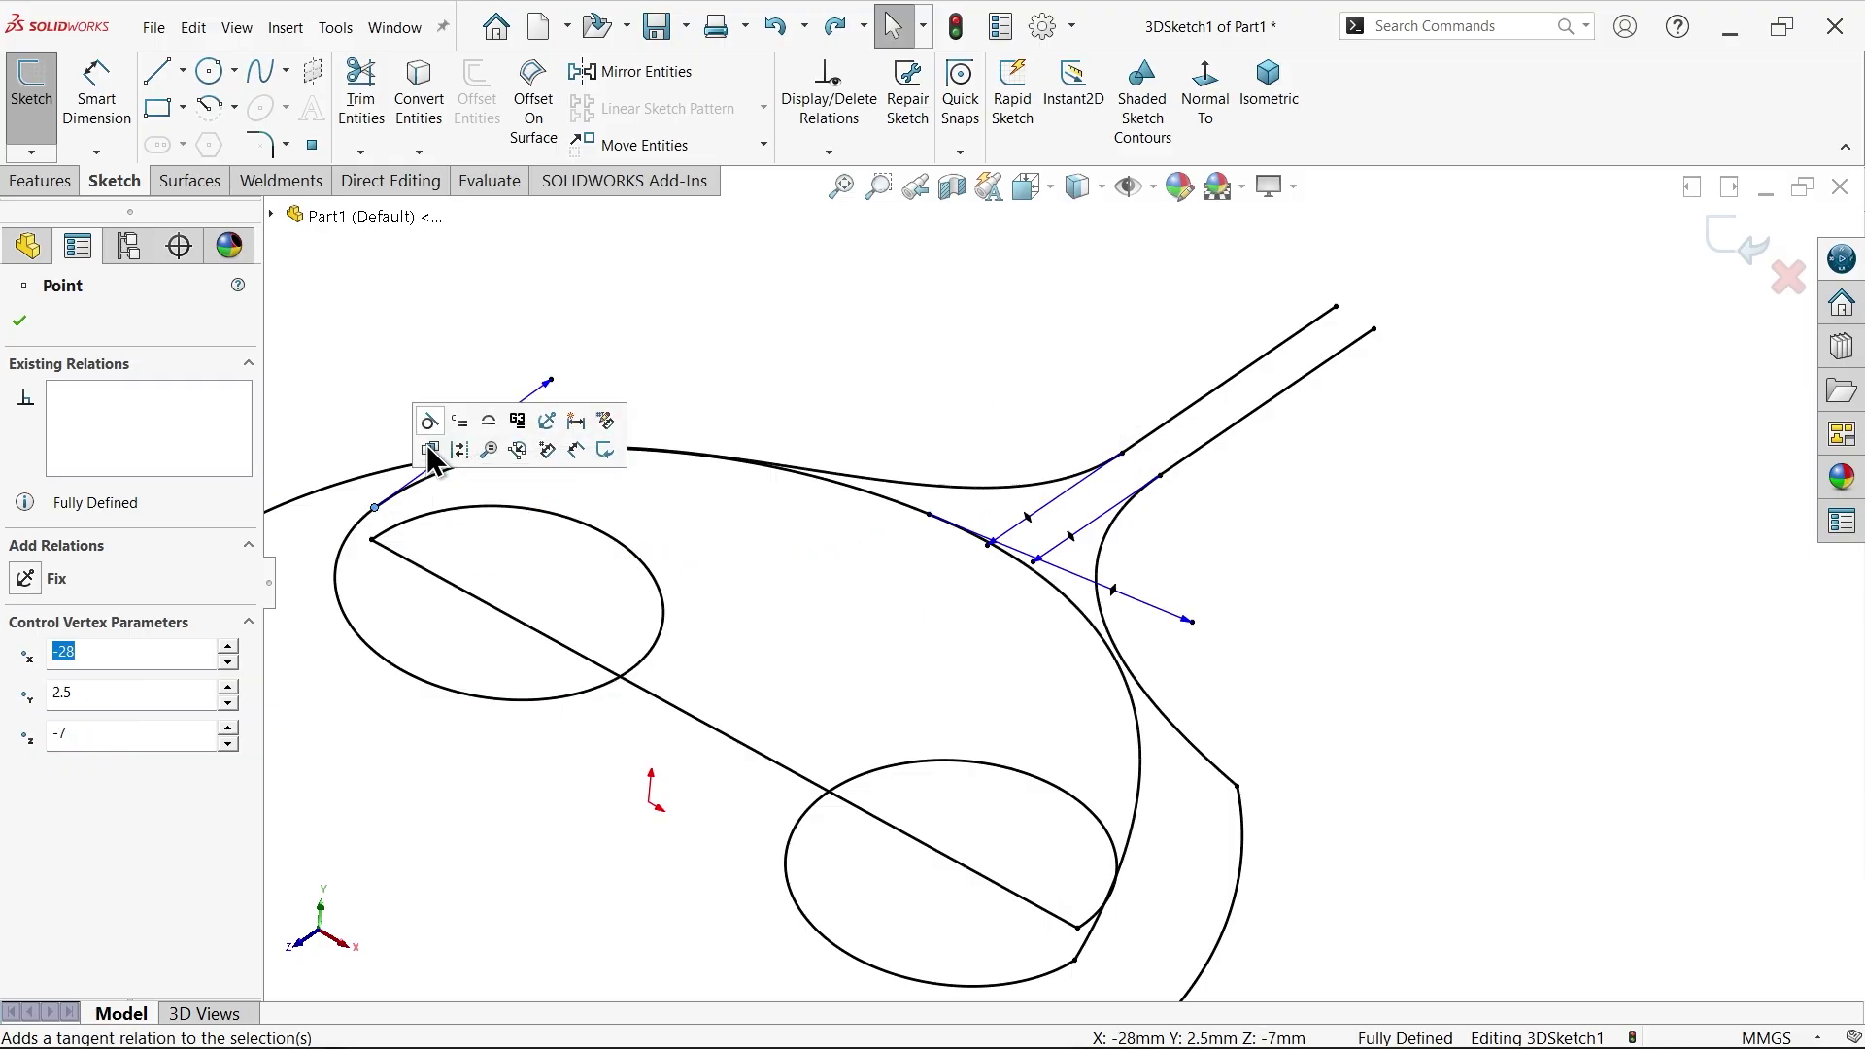
- Make the diagonal wire tangent where it meets the upper and lower spirals
click(373, 539)
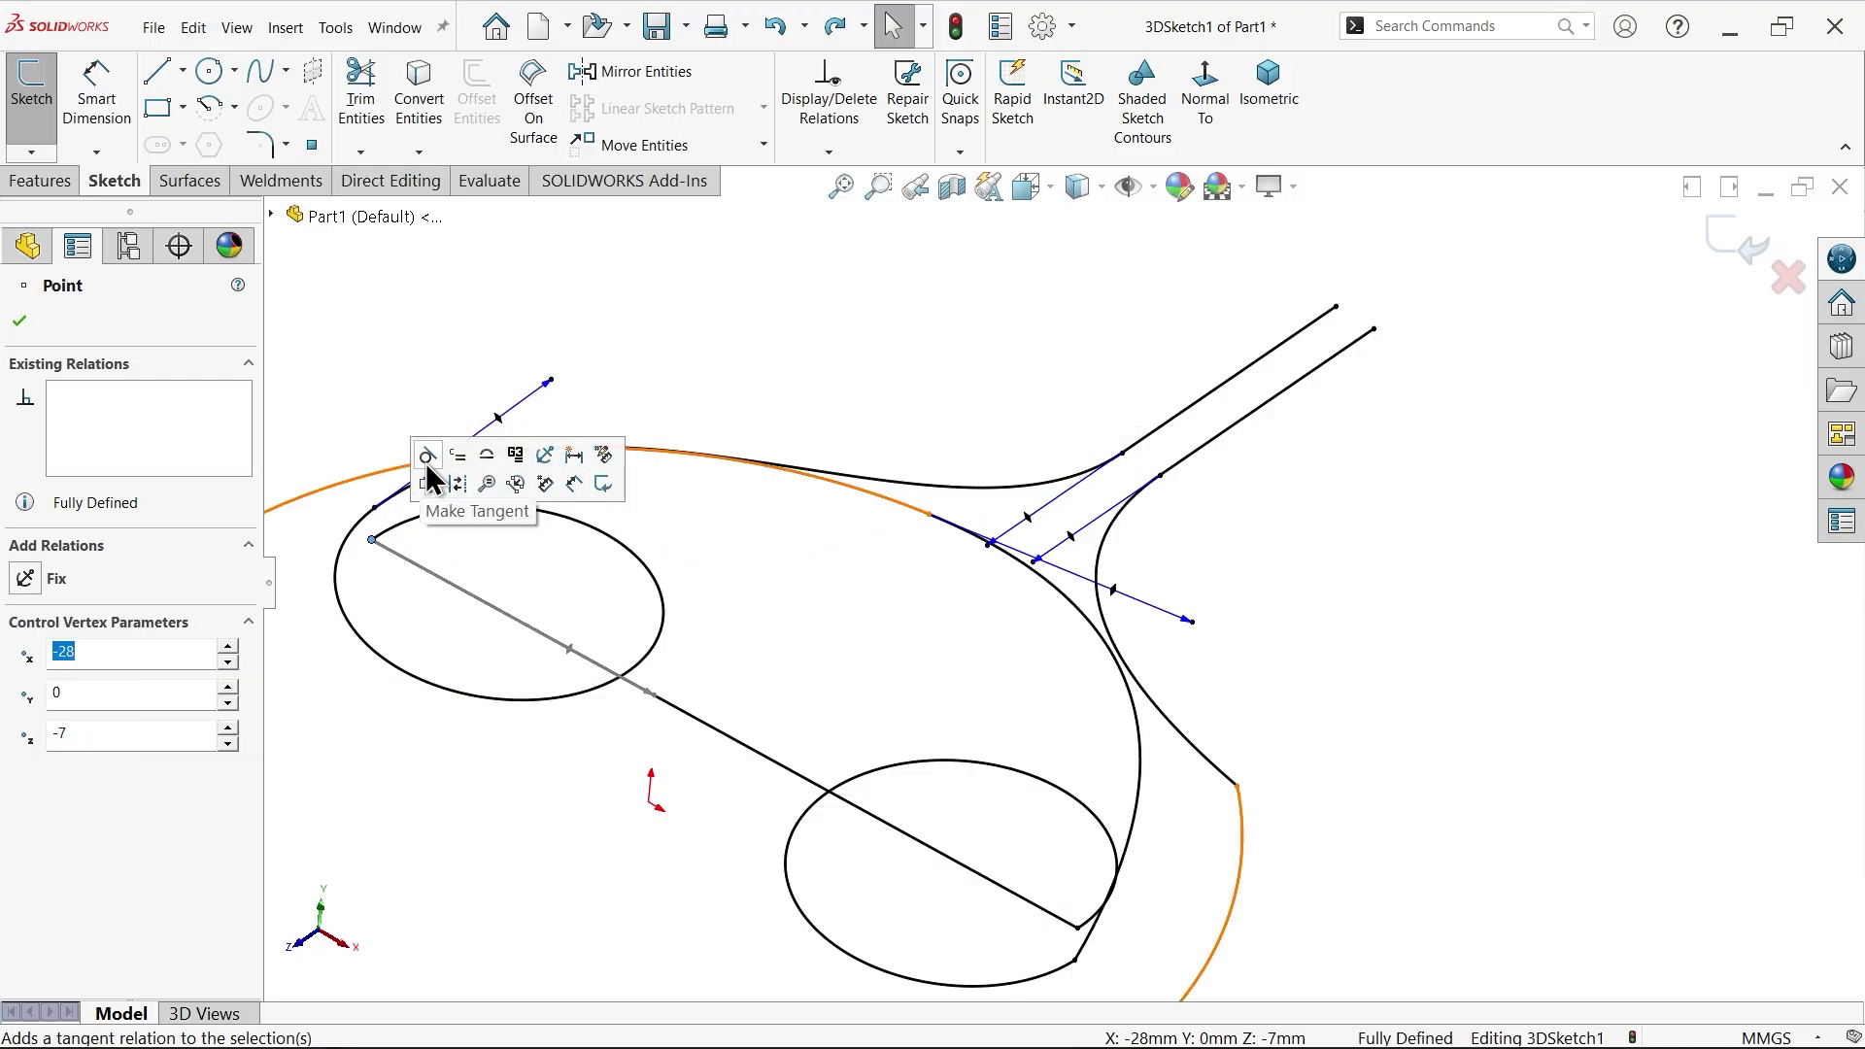
click(427, 454)
click(487, 484)
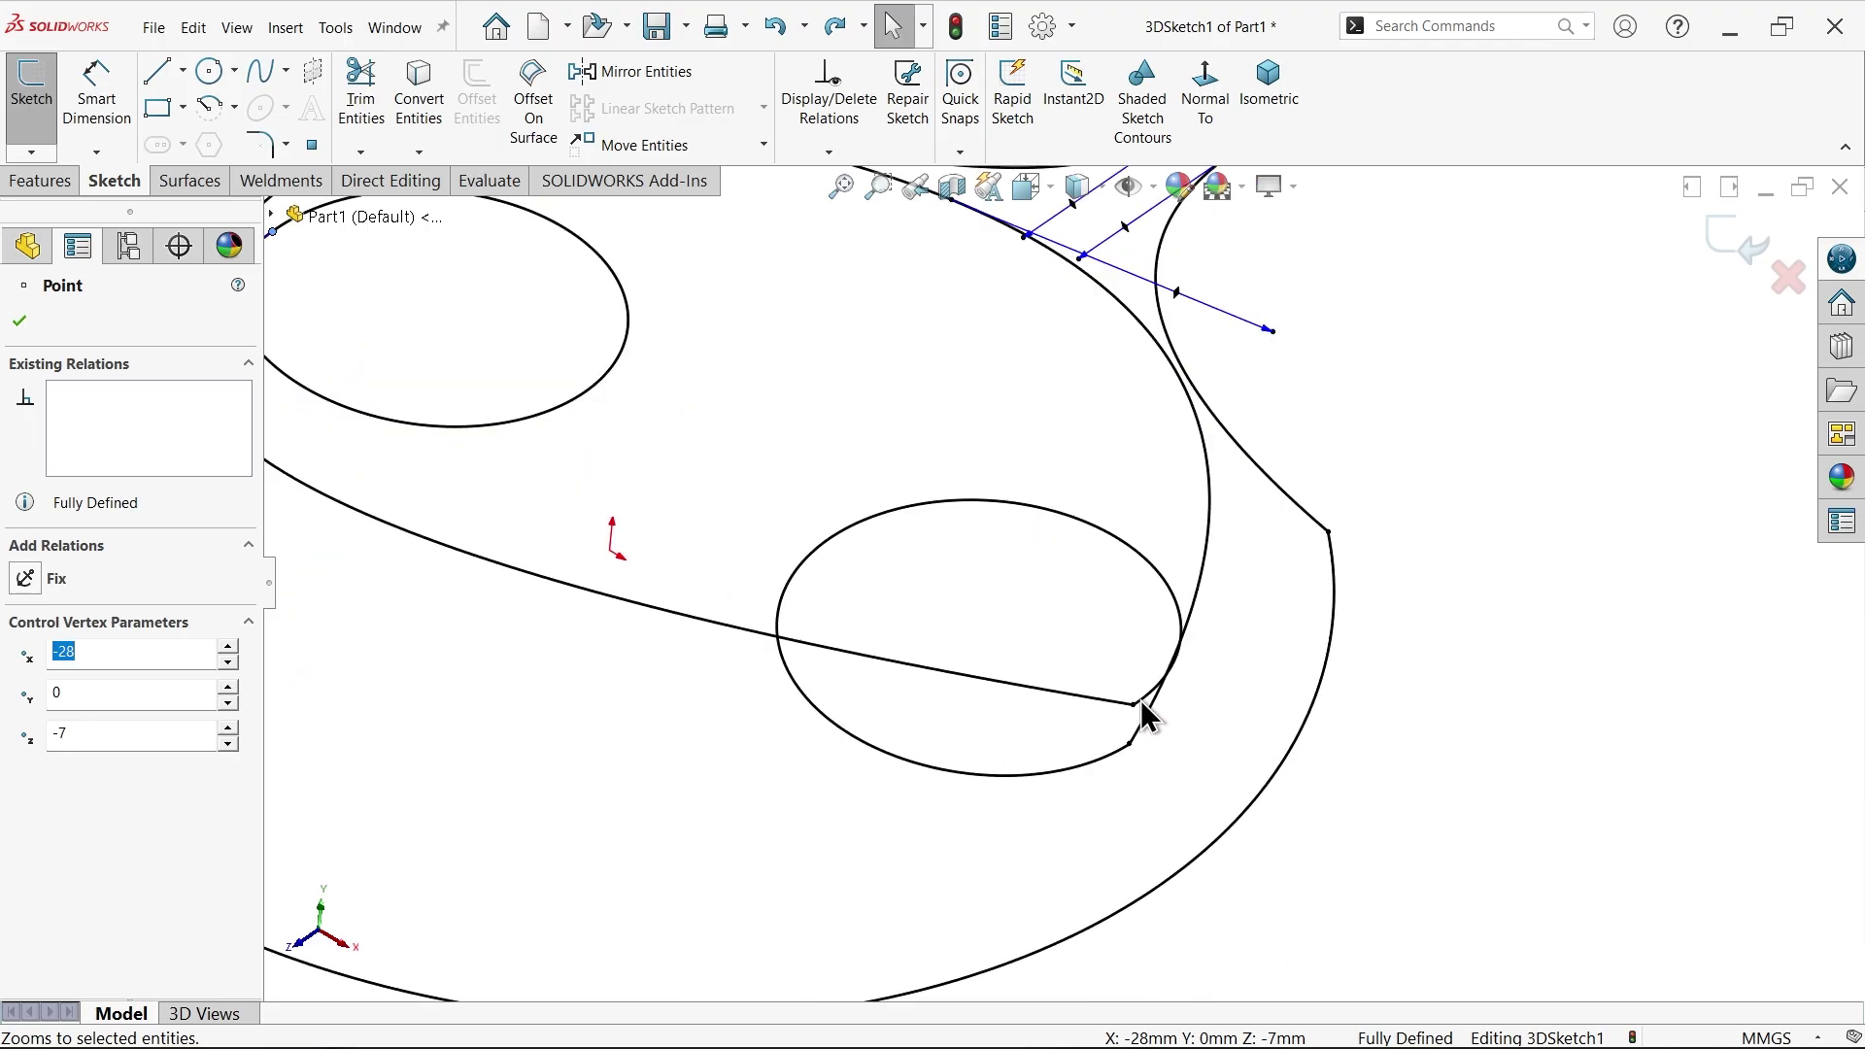
ctrl+click(1133, 744)
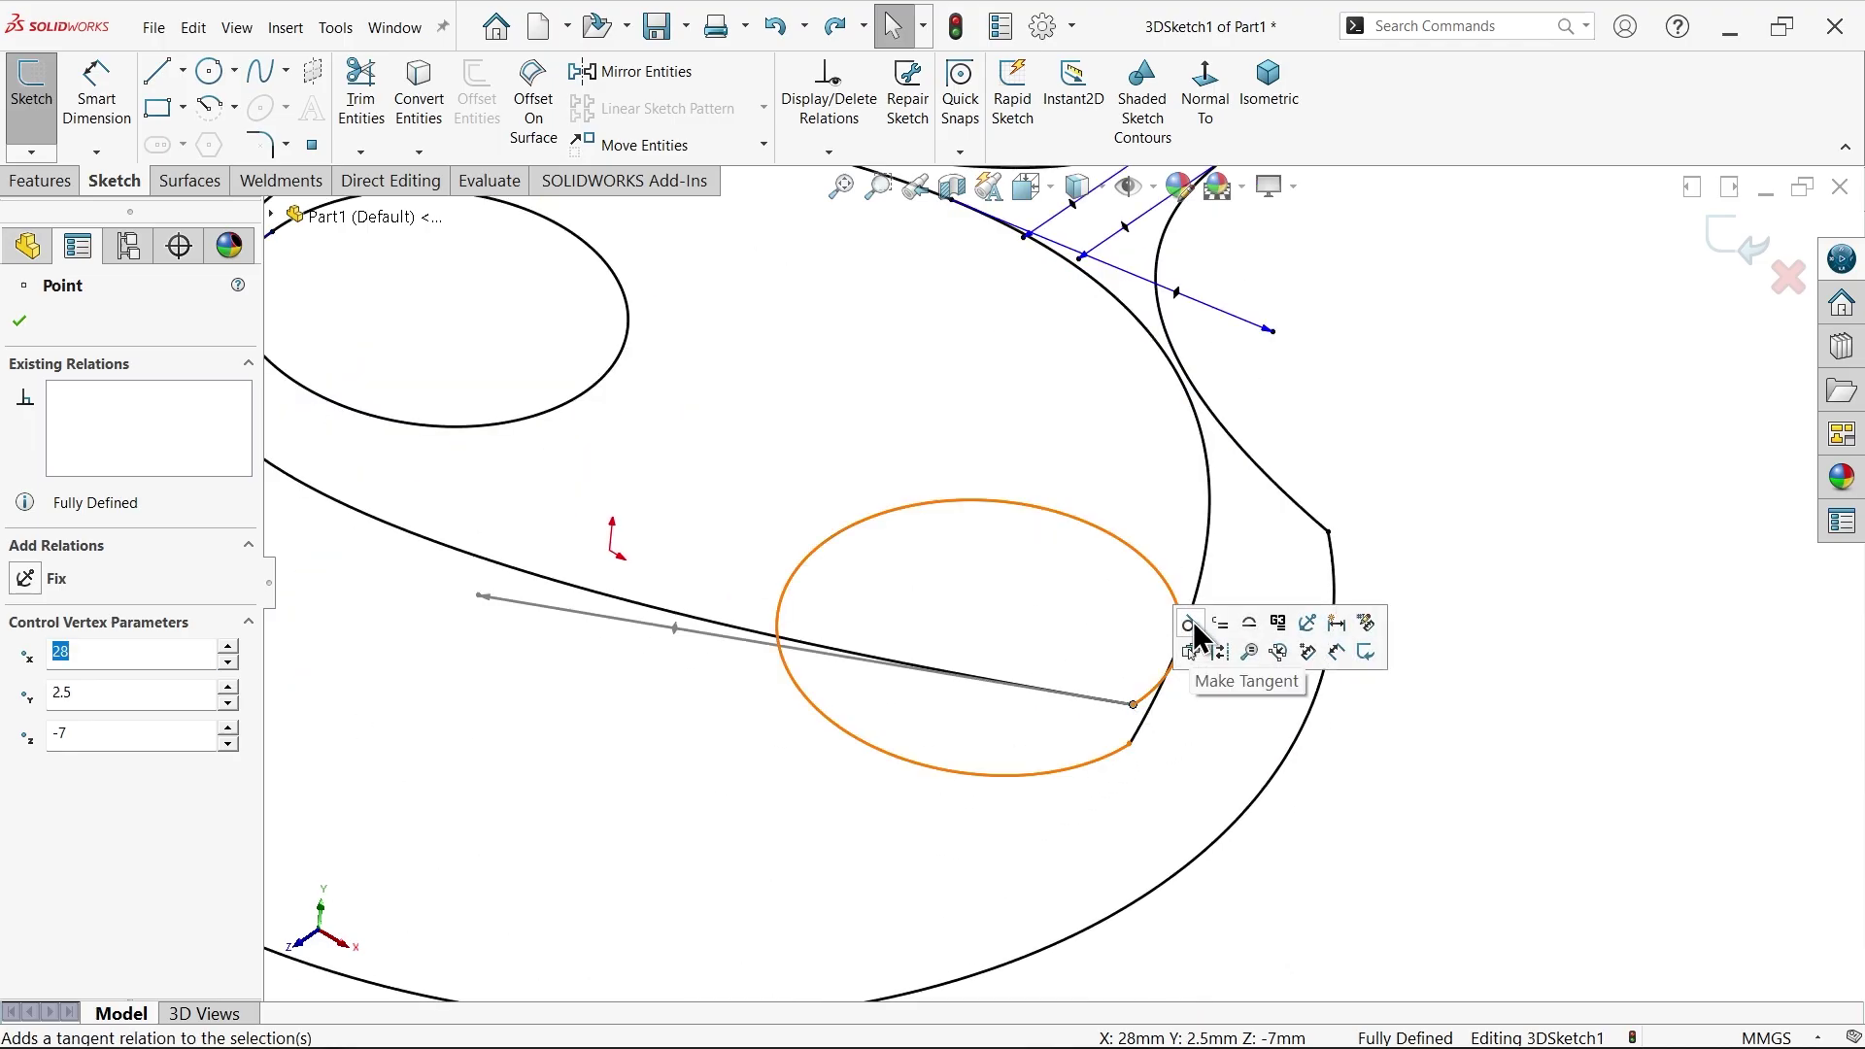
click(1191, 625)
click(1130, 745)
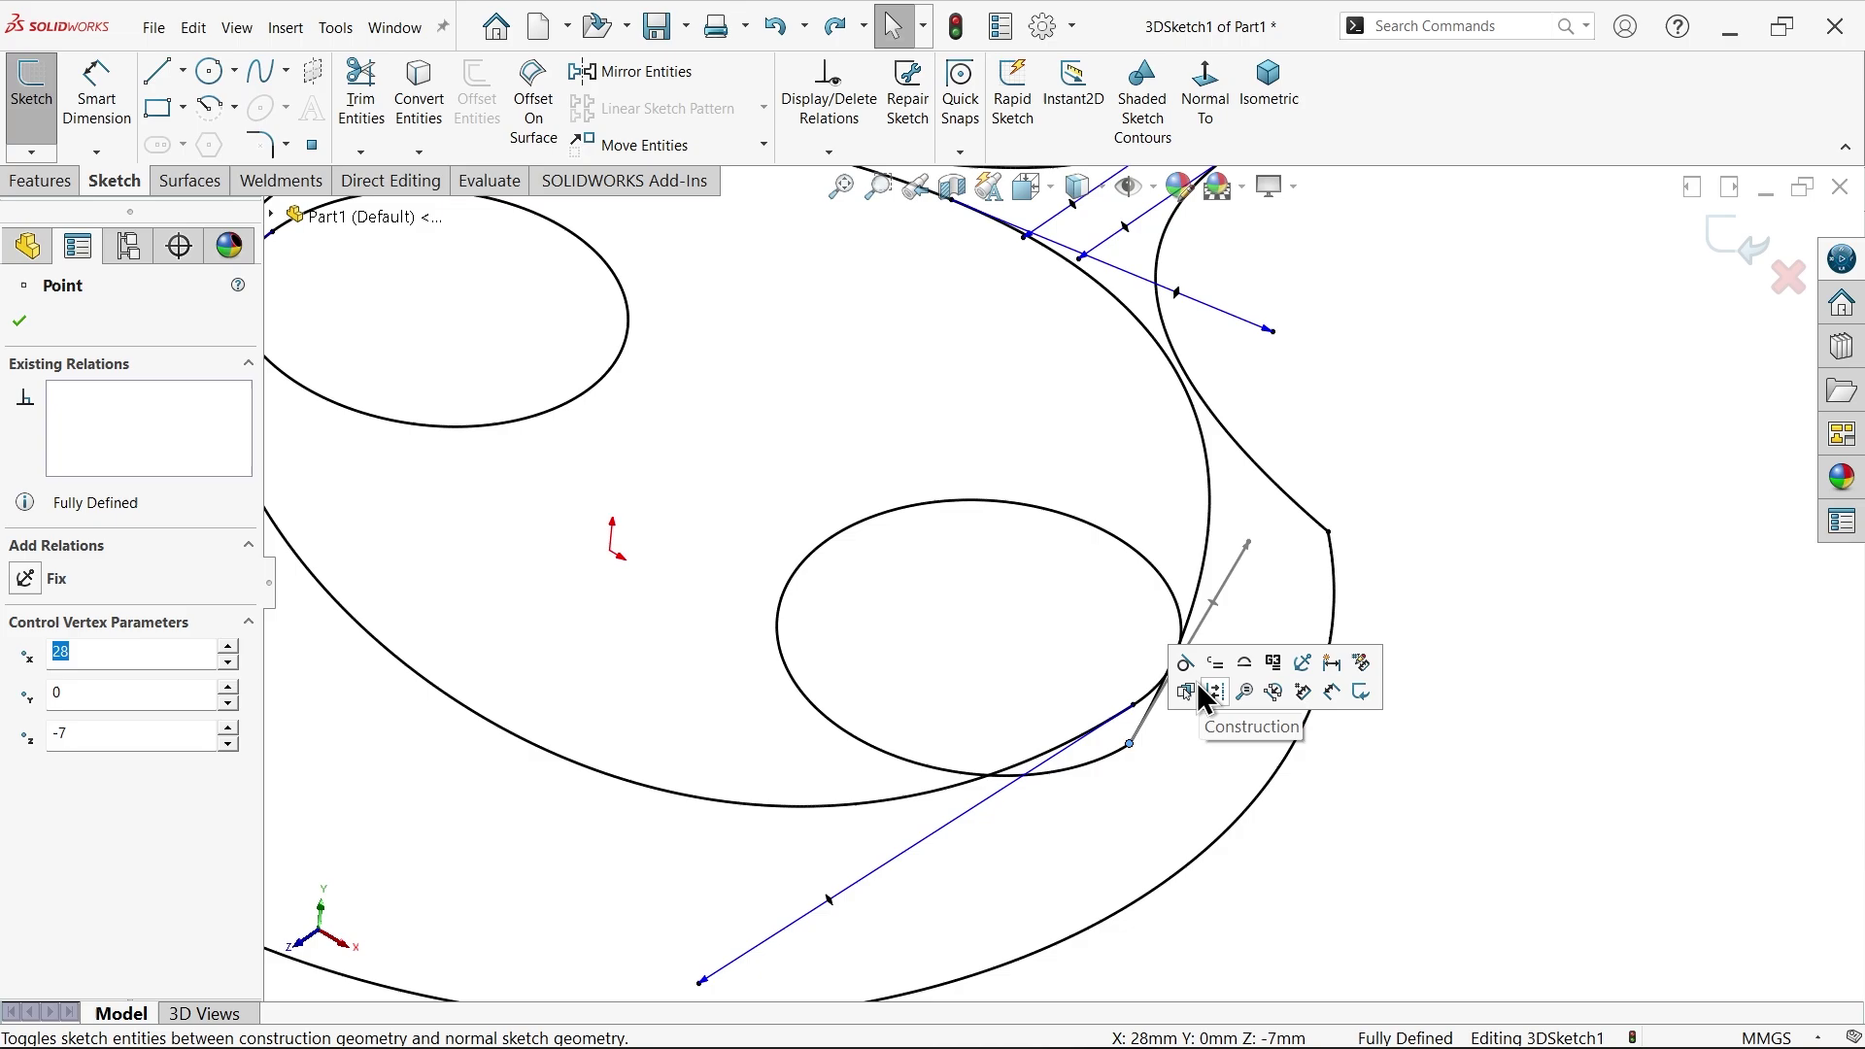
mouse_move(1284, 772)
middle_down()
mouse_move(1312, 604)
mouse_move(1290, 559)
middle_up()
click(1284, 540)
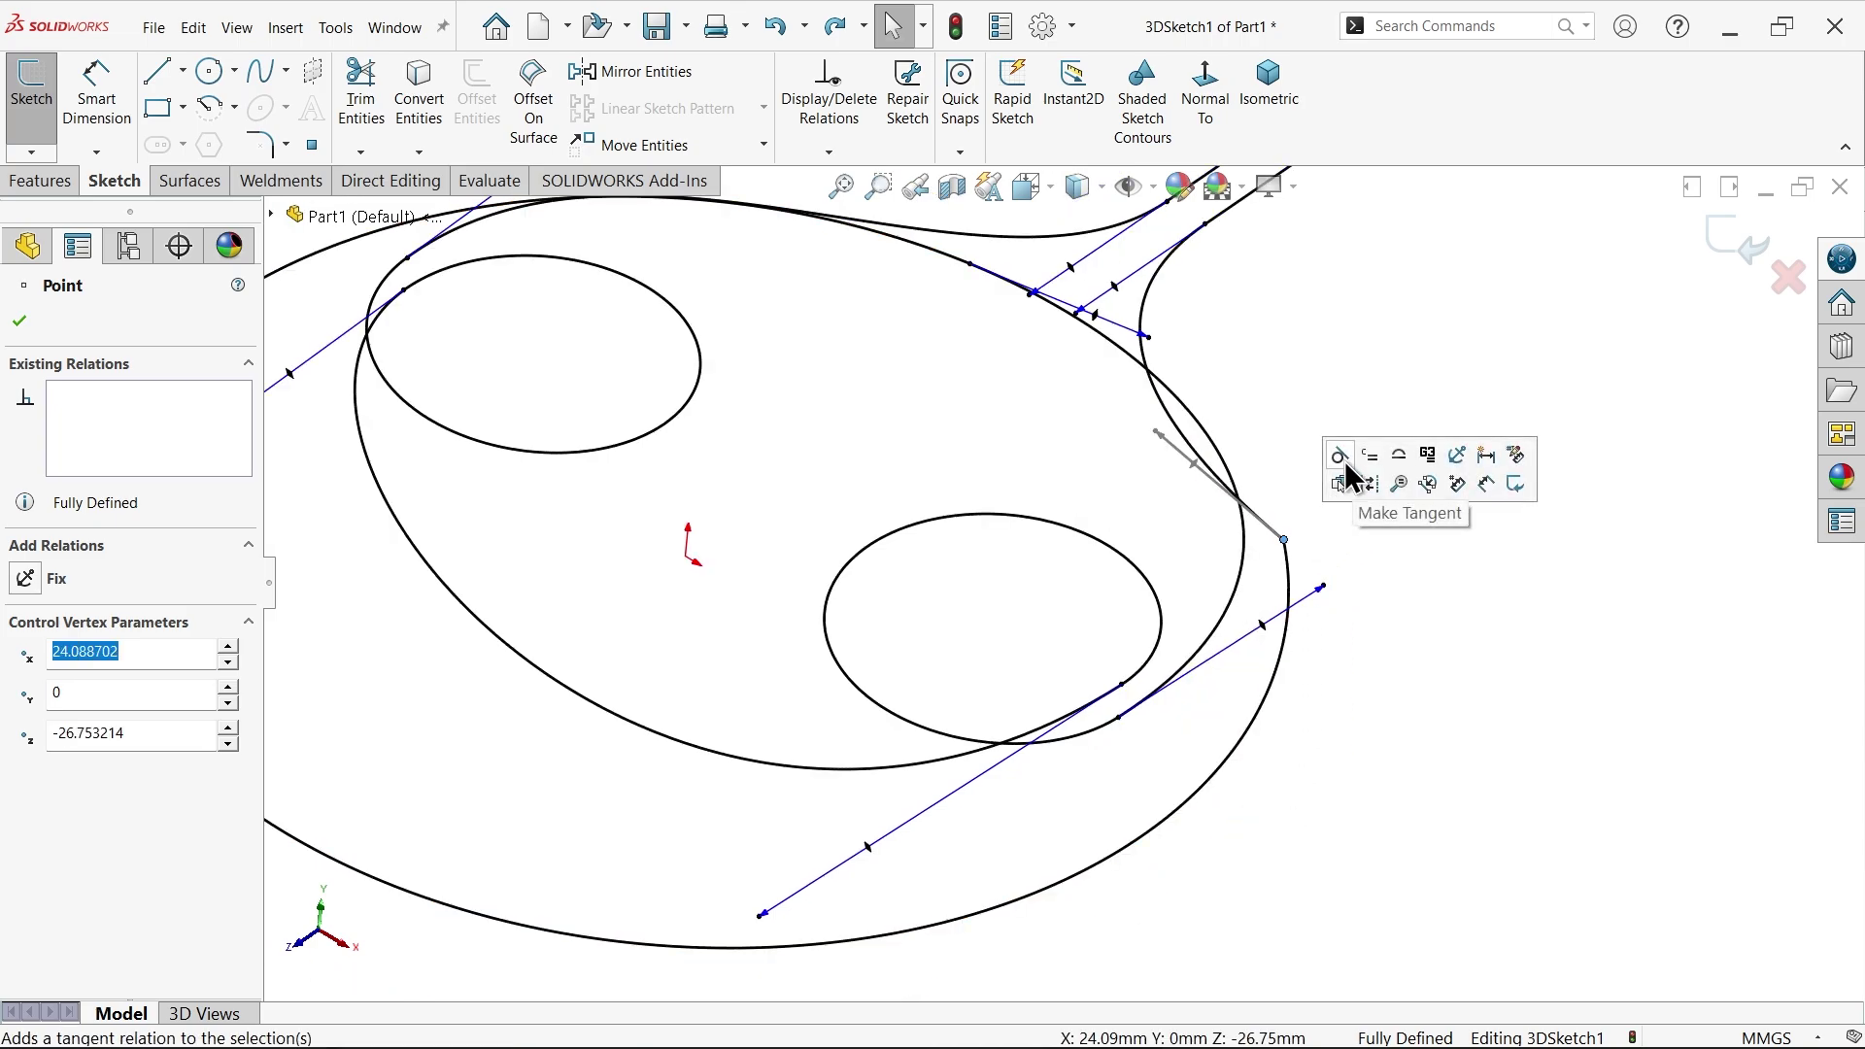
click(1355, 377)
scroll(981, 577, up, 3)
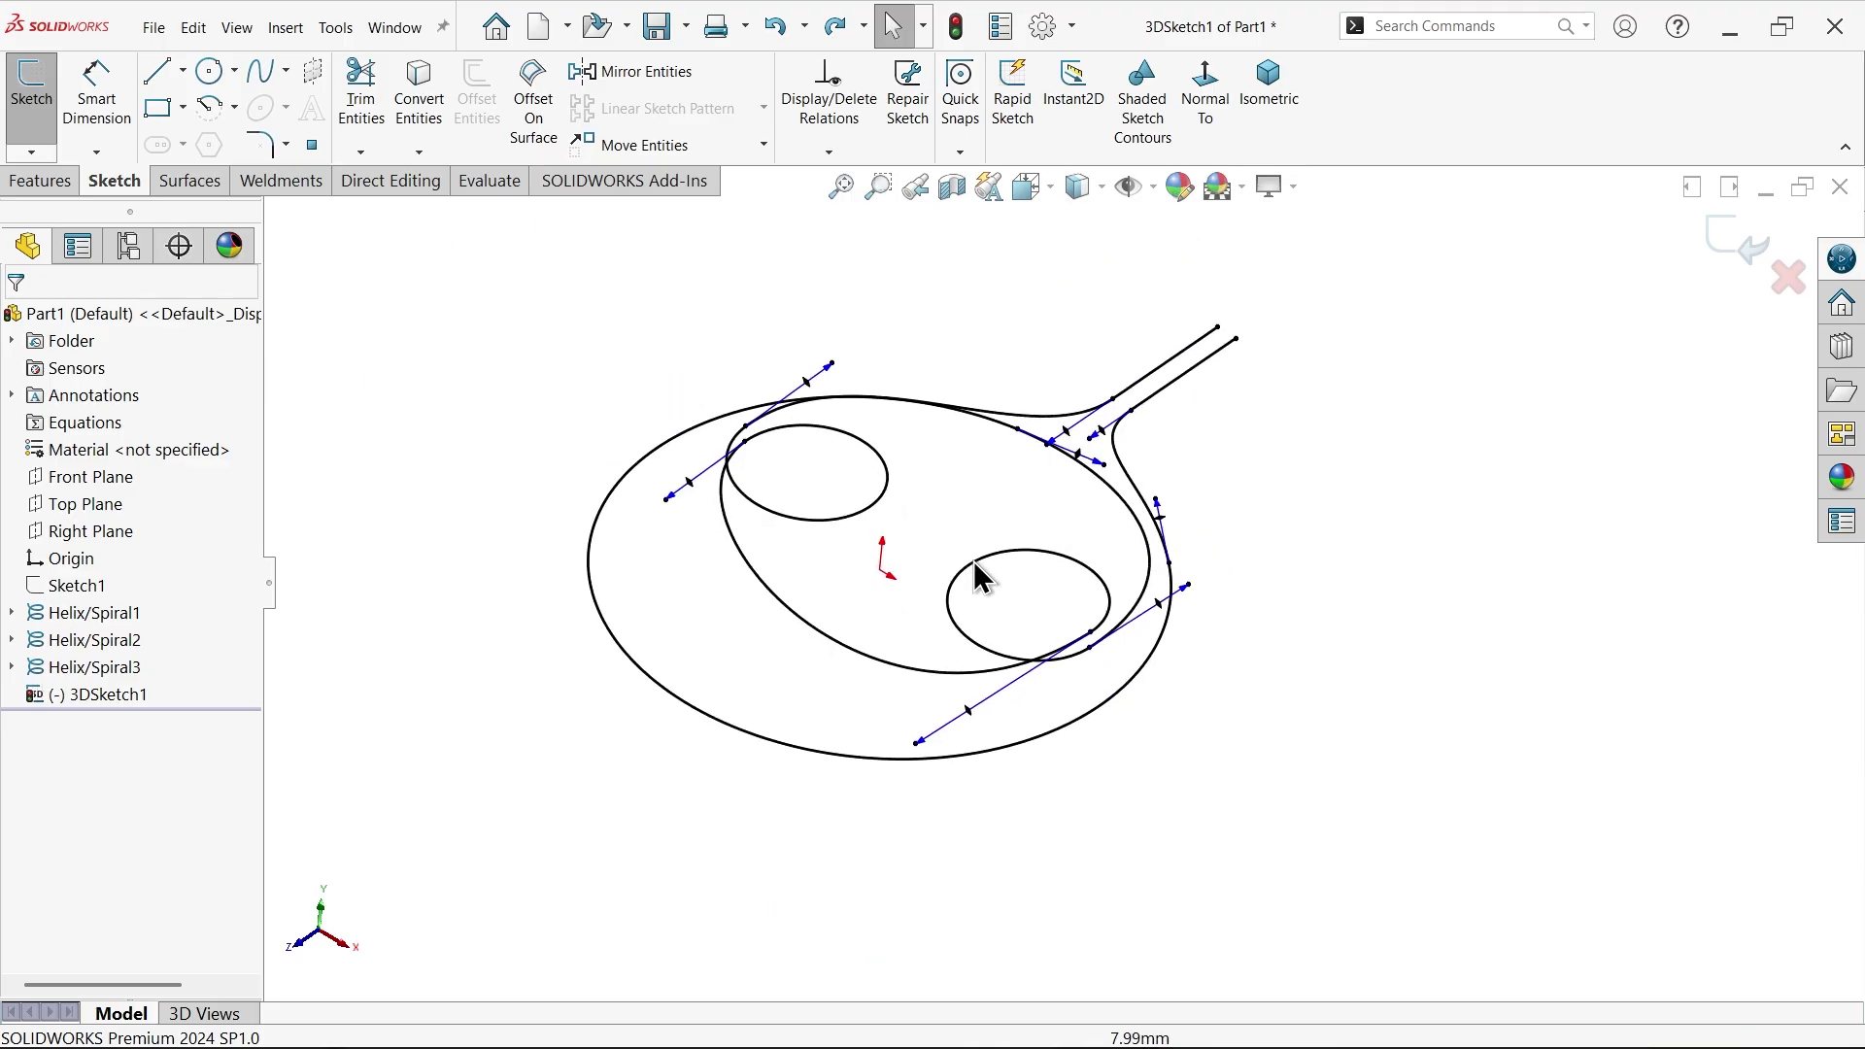
mouse_move(981, 577)
middle_down()
mouse_move(879, 476)
mouse_move(907, 624)
middle_up()
scroll(1078, 631, down, 2)
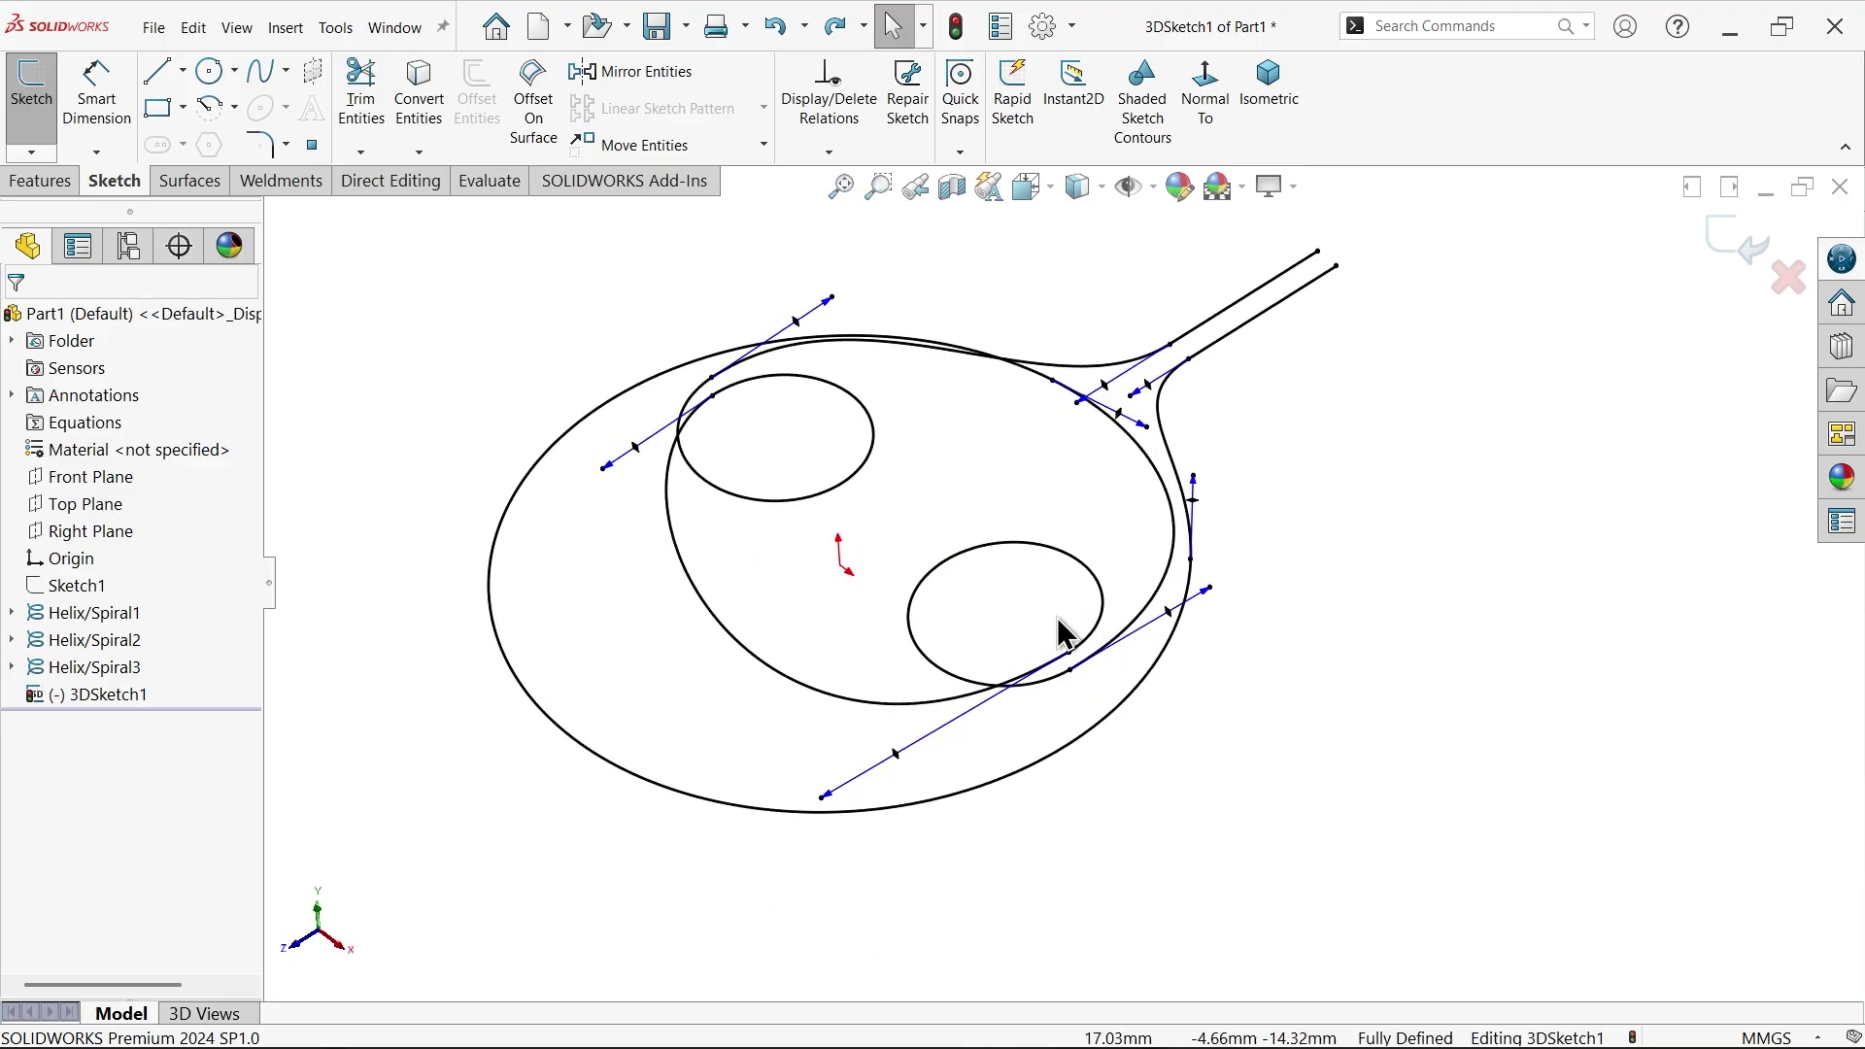
scroll(920, 453, down, 2)
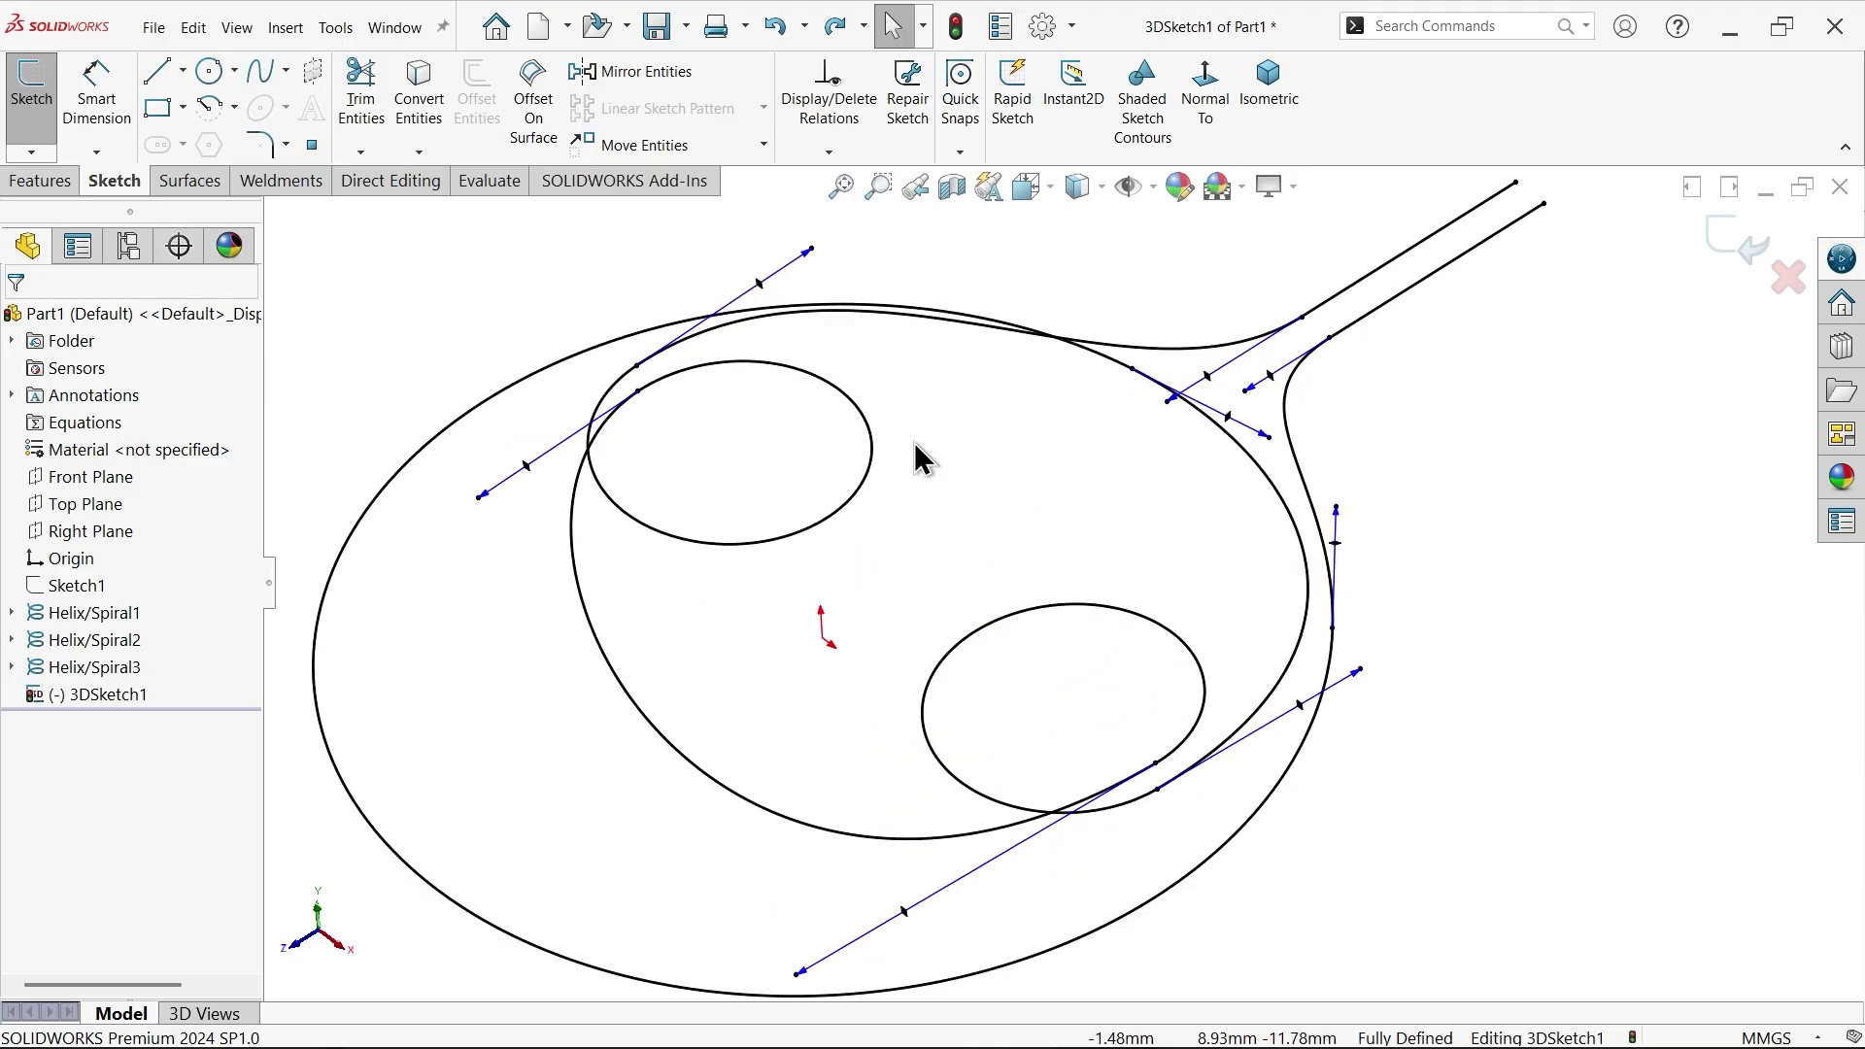
- Dimension three tangent handles at 20 mm, 20 mm and 30 mm
click(101, 112)
scroll(1321, 345, down, 3)
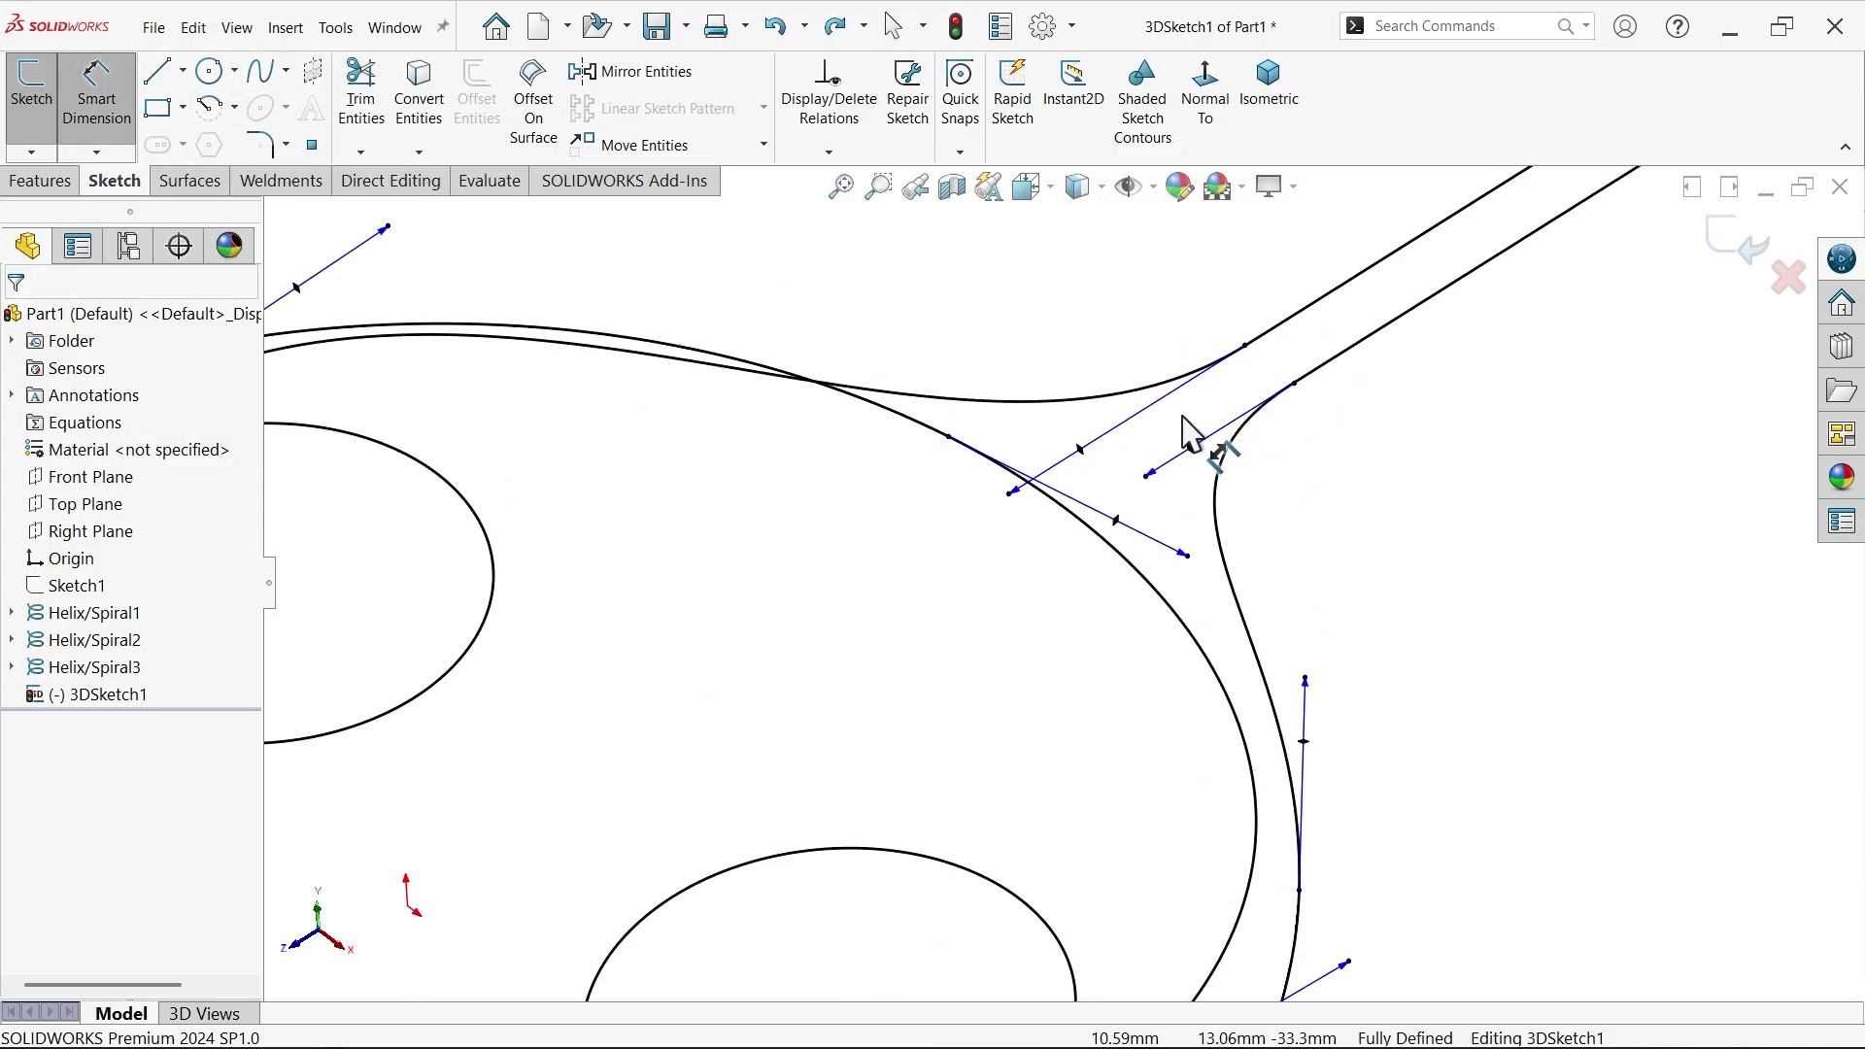
click(1080, 449)
click(1073, 325)
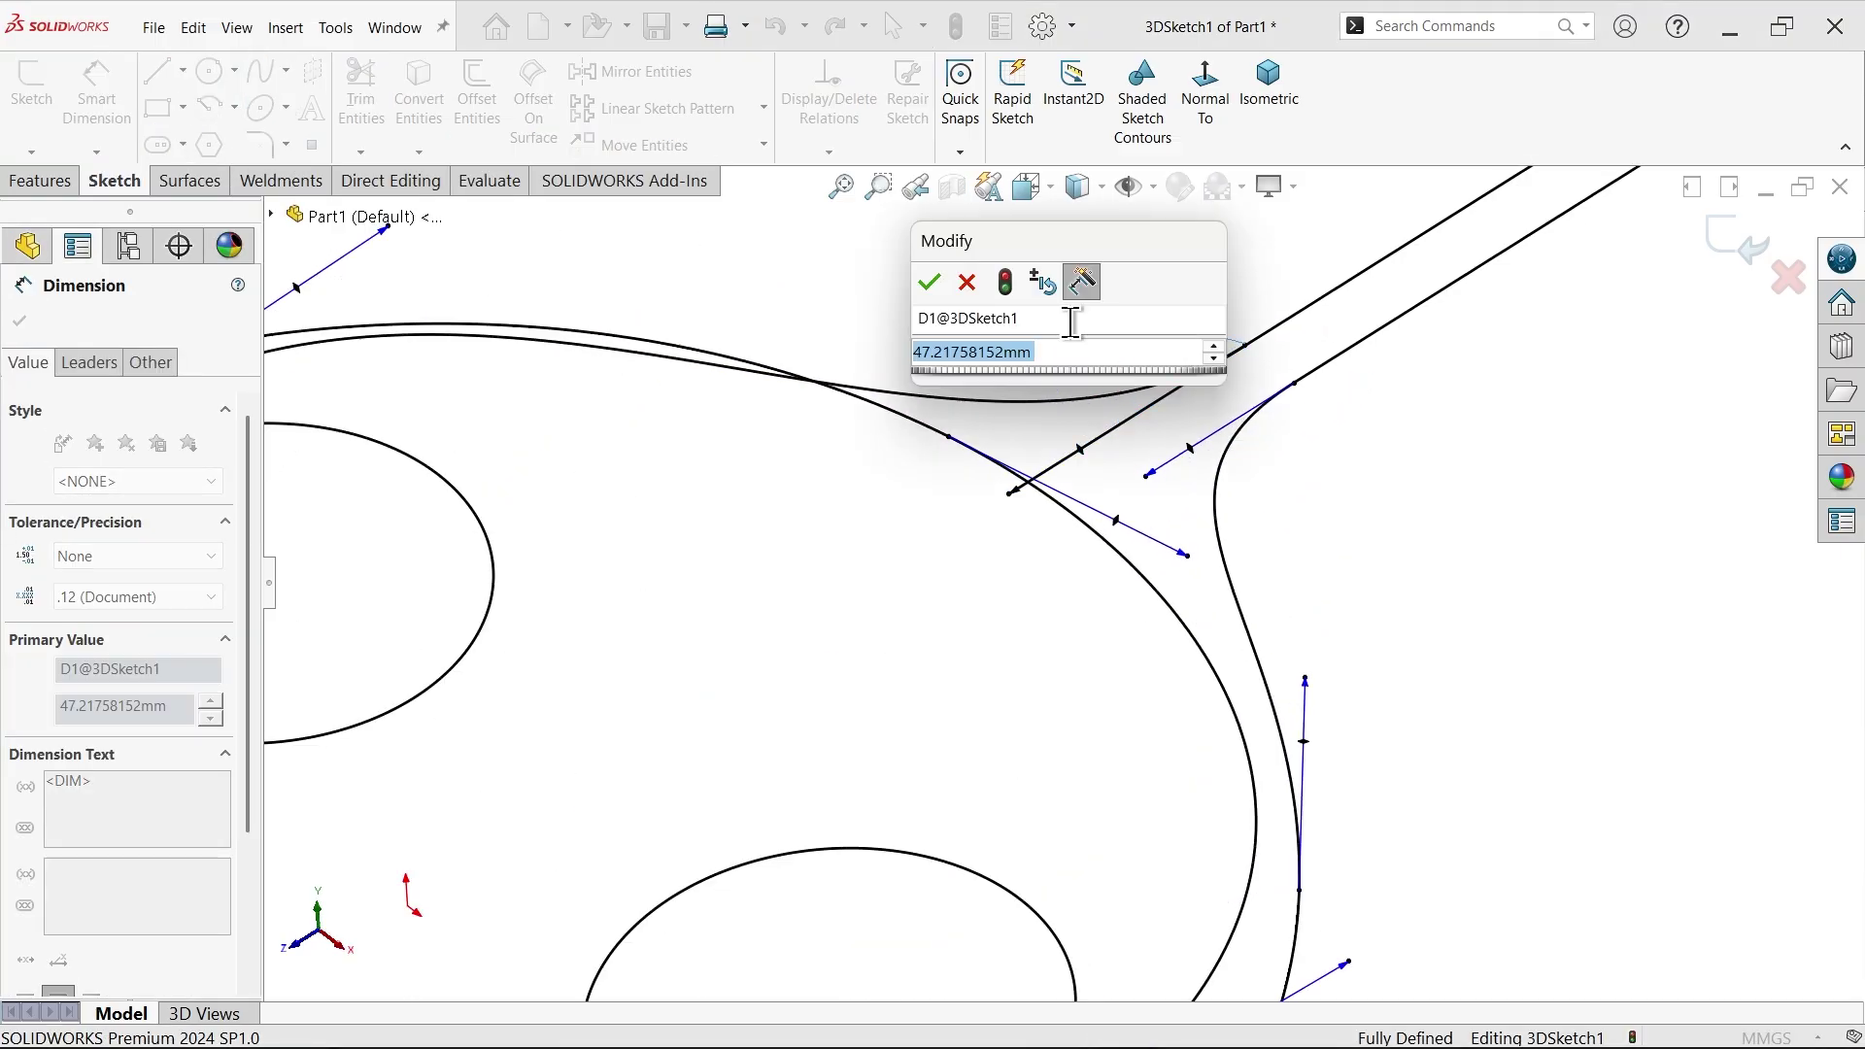
text(20)
key(Return)
click(1221, 471)
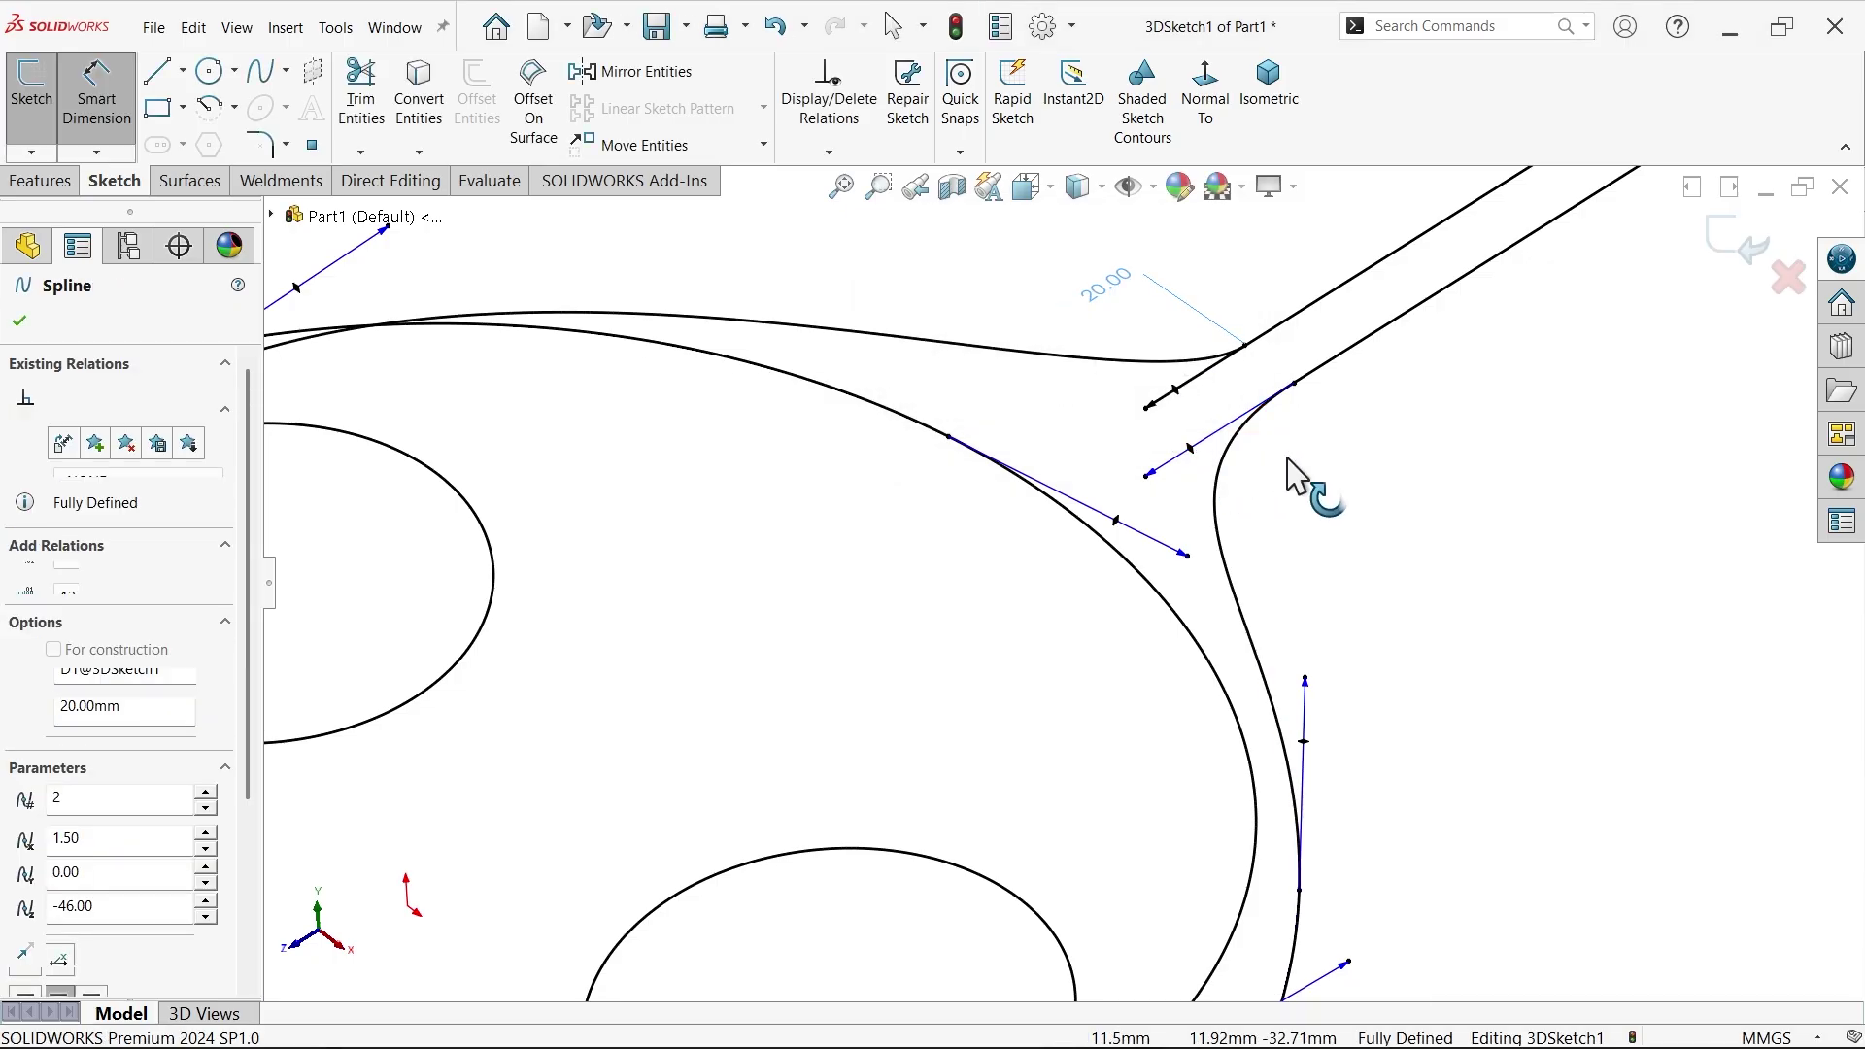
click(1348, 477)
text(20)
key(Return)
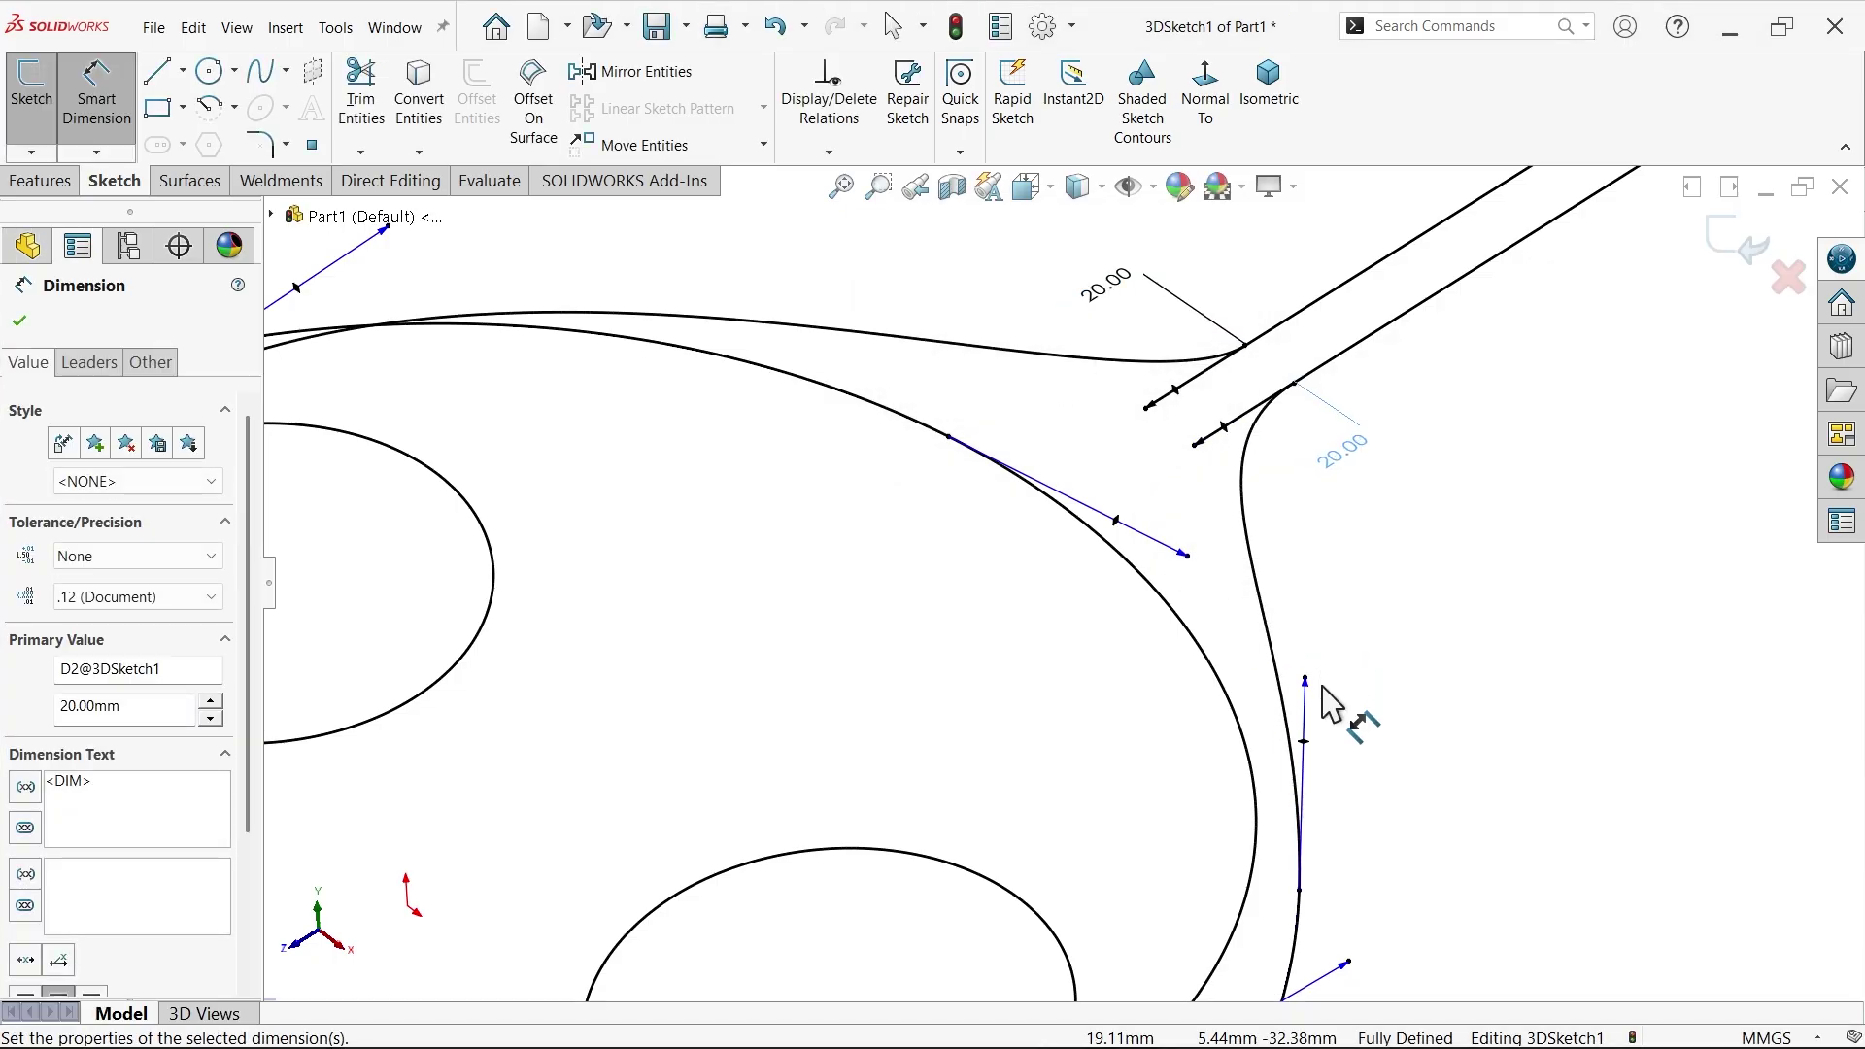
click(1305, 746)
click(1424, 668)
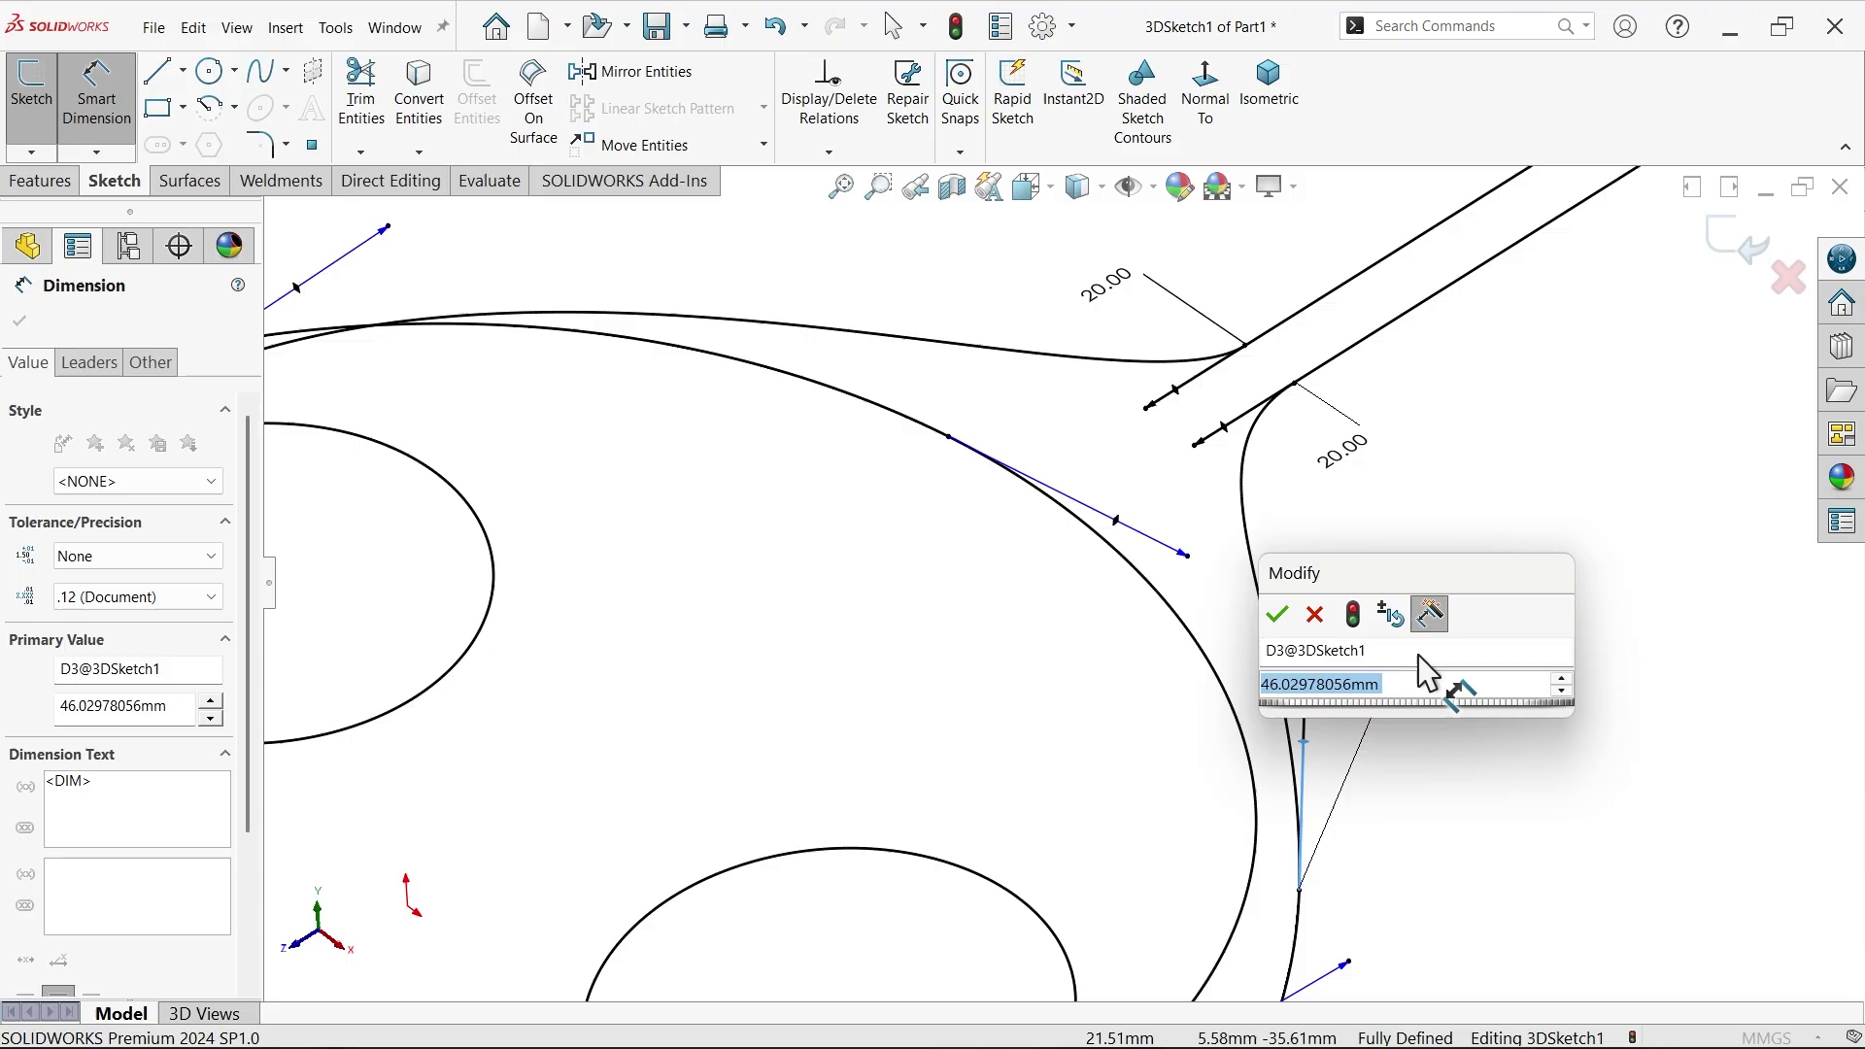
text(30)
key(Return)
- Dimension the corner and lower tangent handles at 50 mm each
click(1144, 535)
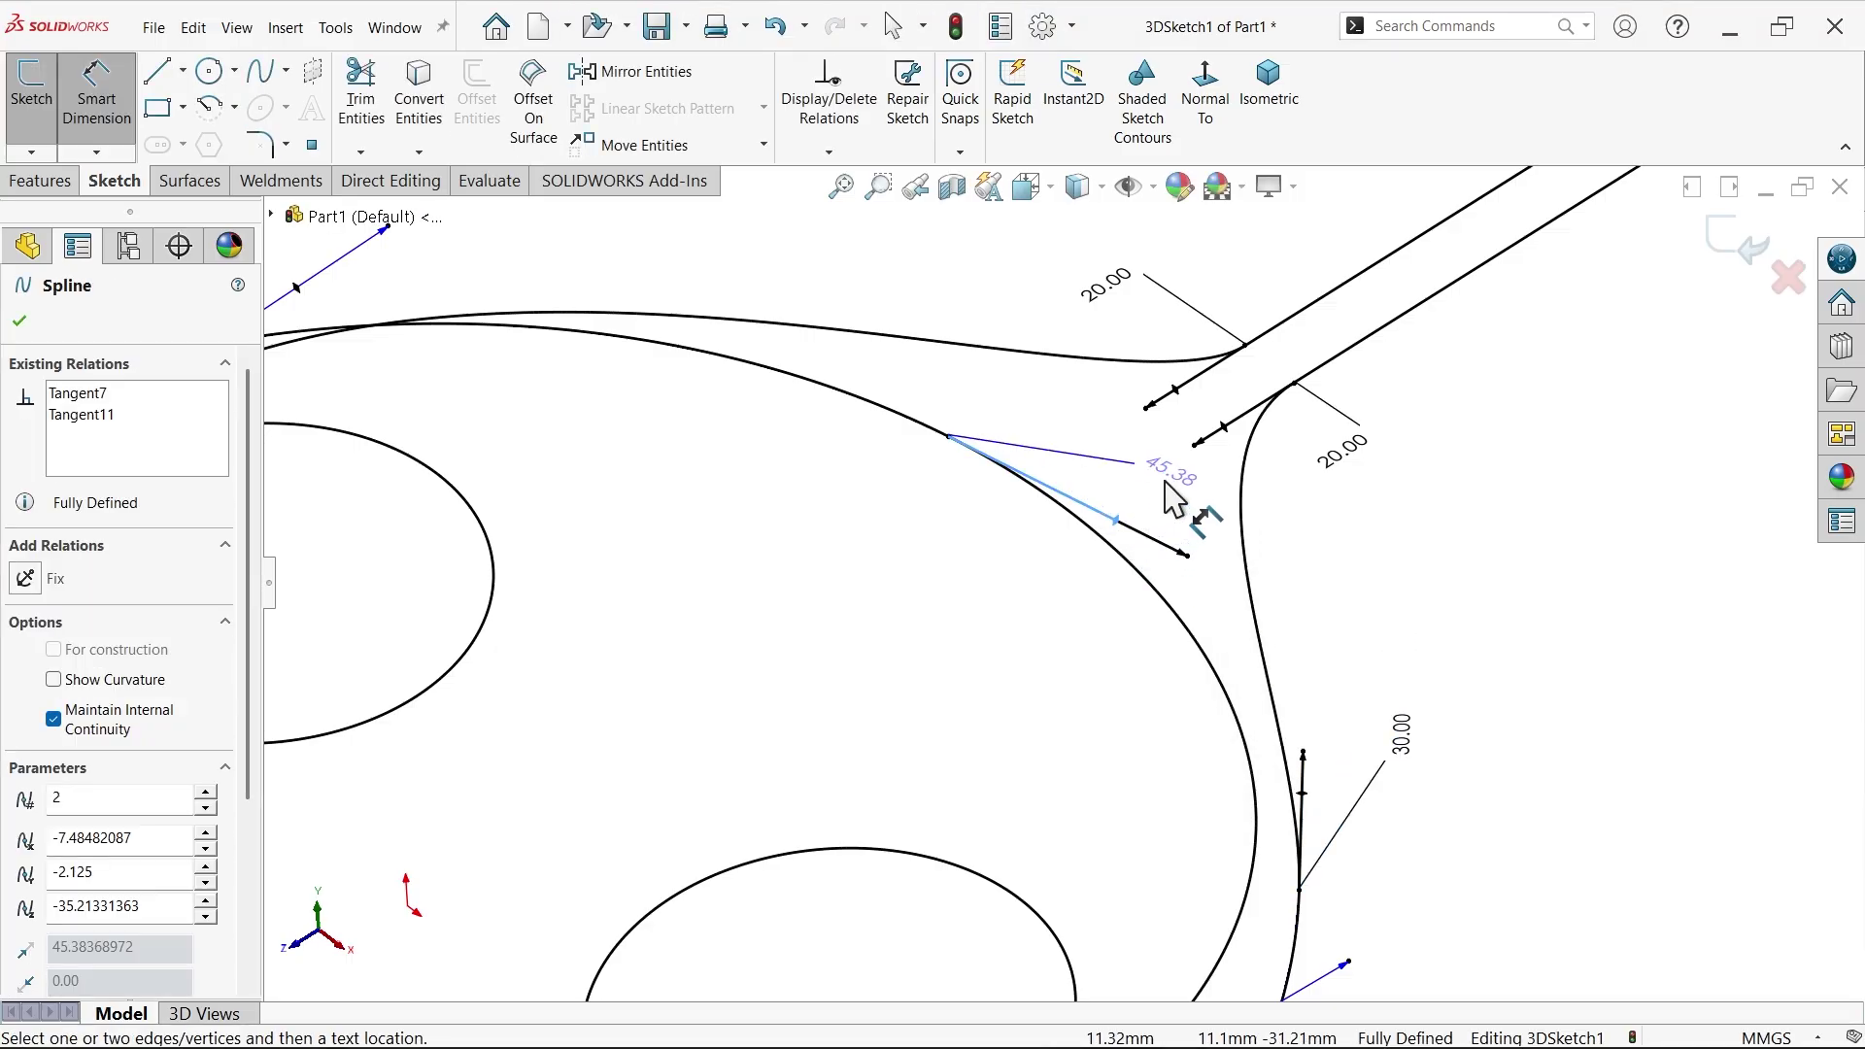
click(1173, 499)
text(50)
key(Return)
scroll(1149, 561, up, 5)
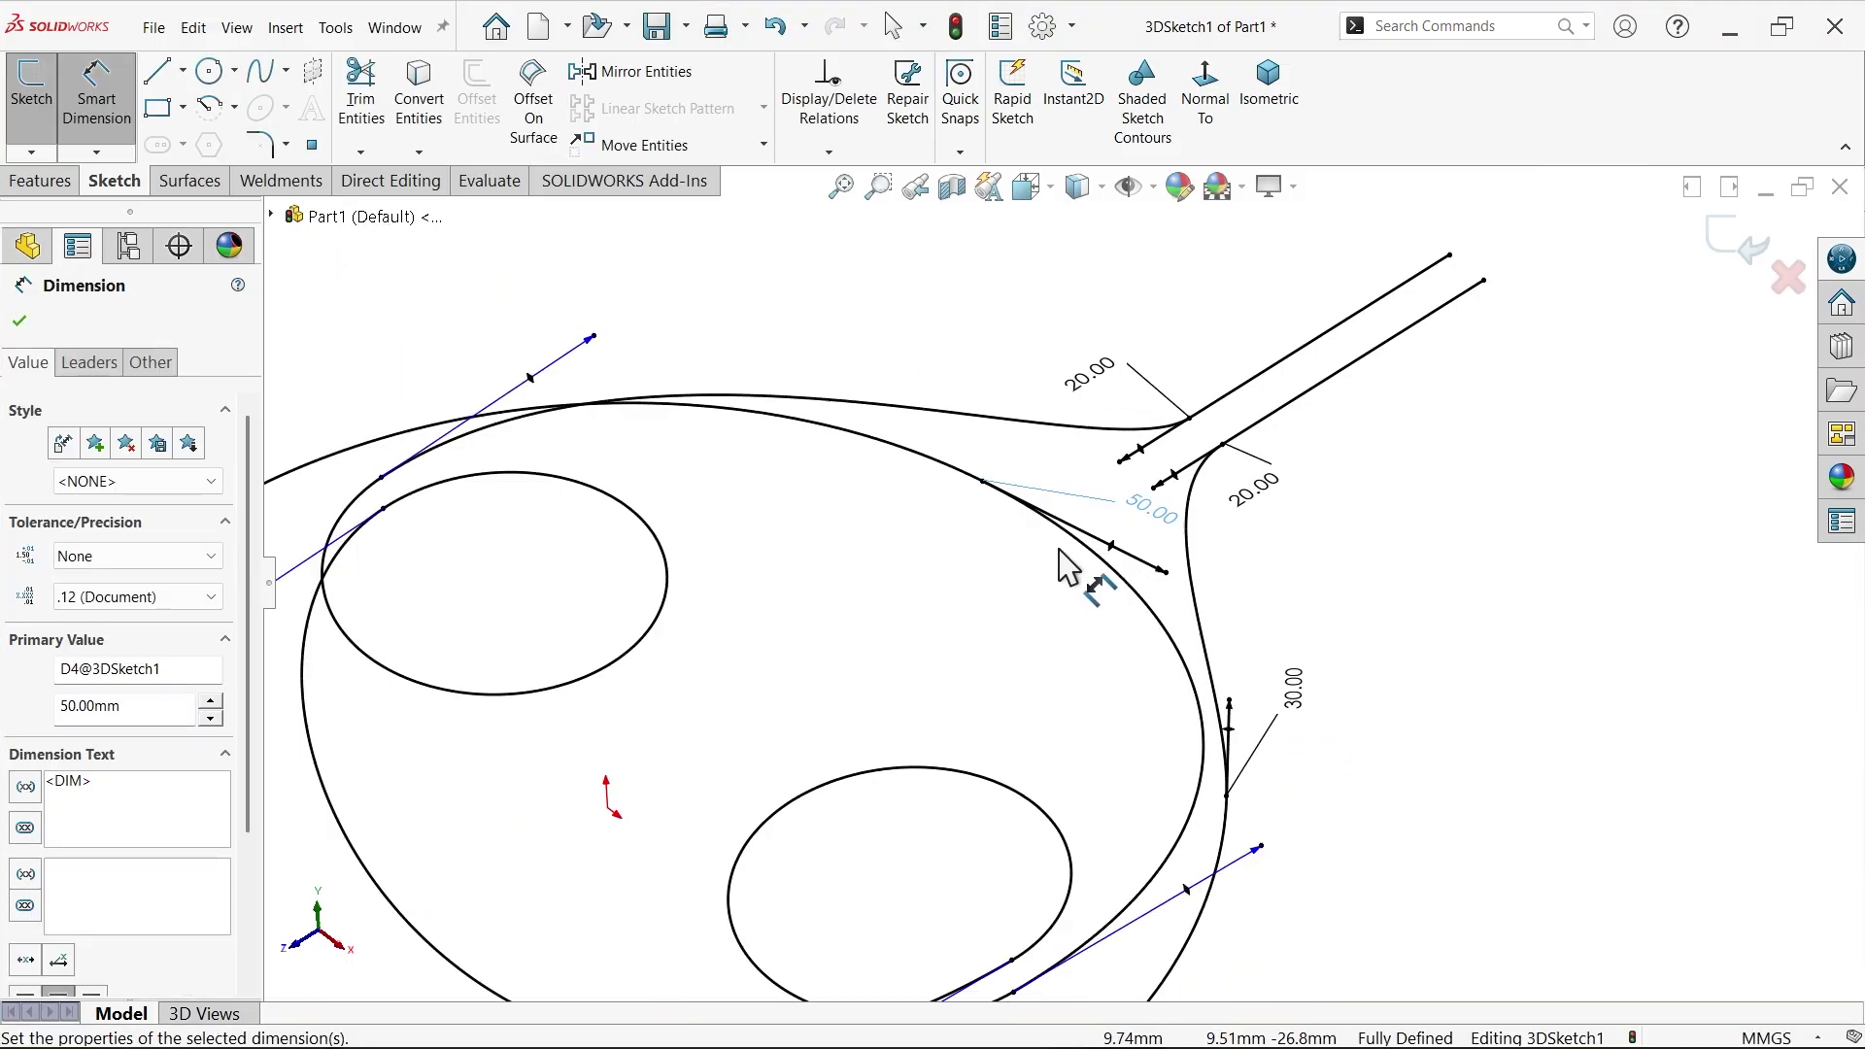
scroll(1001, 767, down, 6)
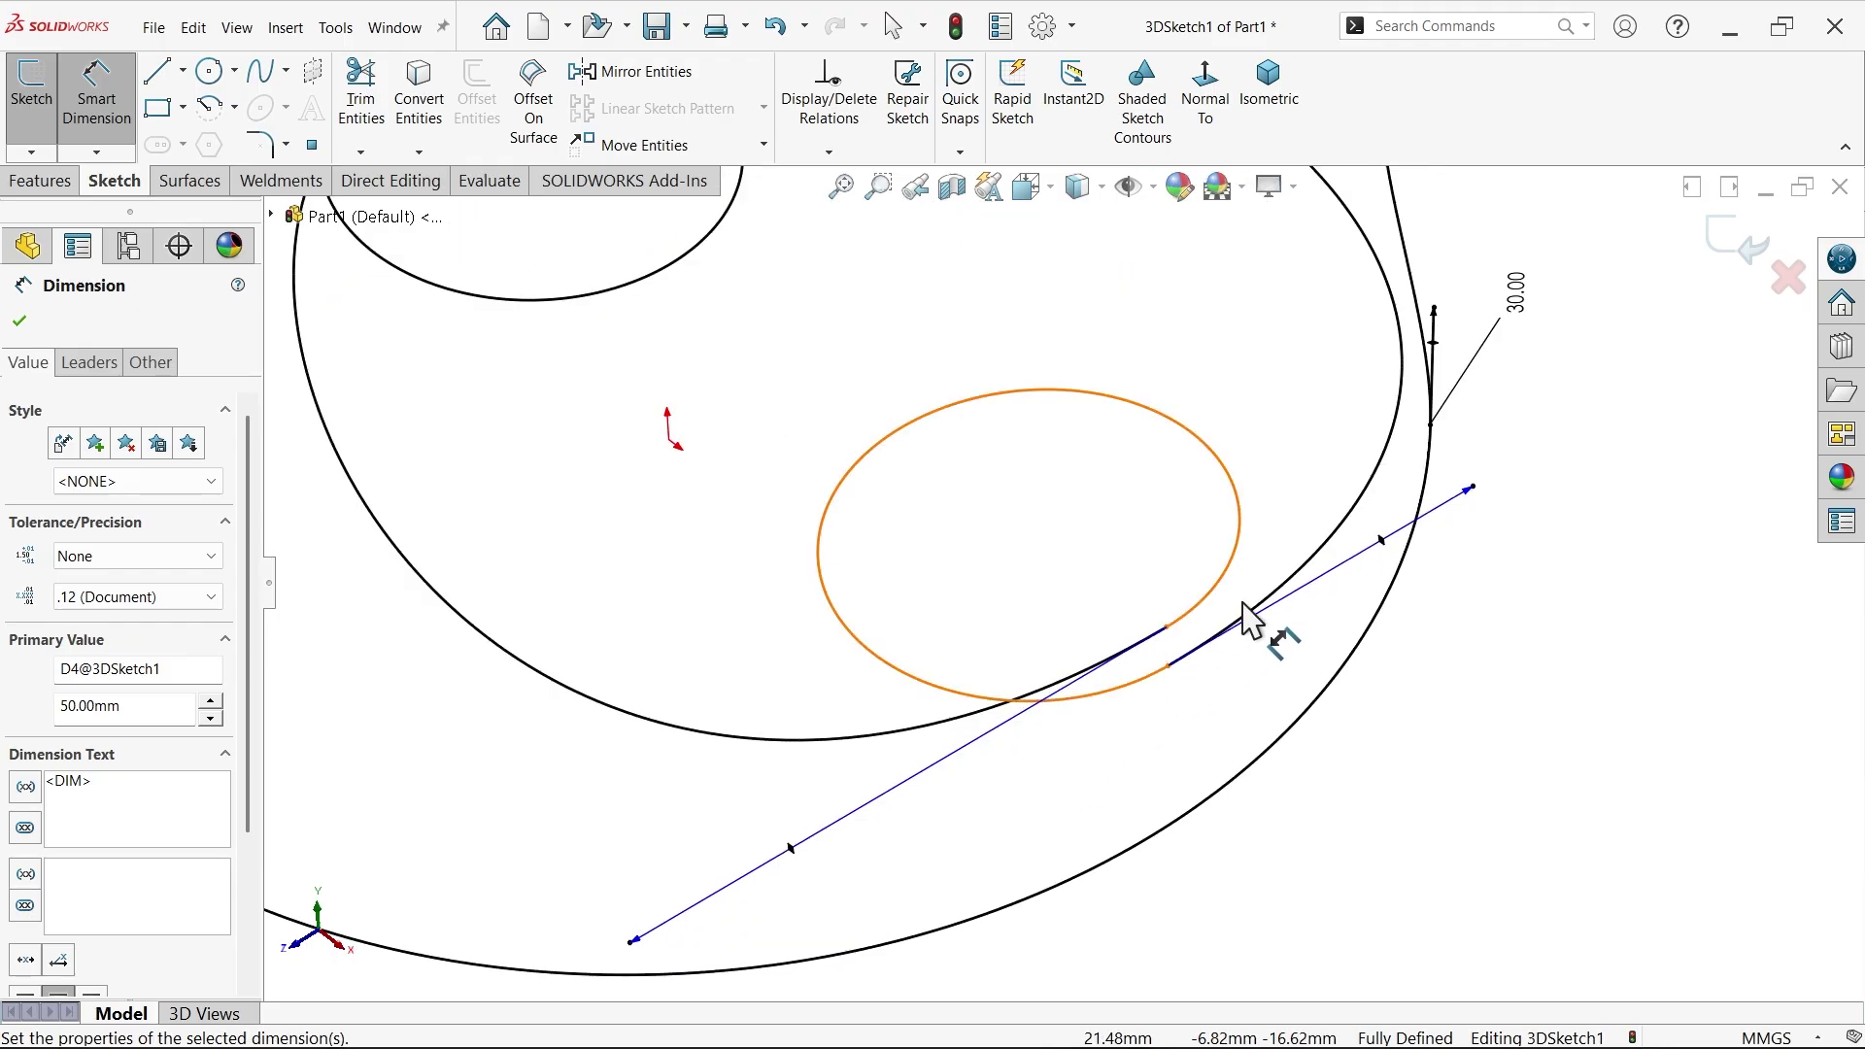
click(1380, 540)
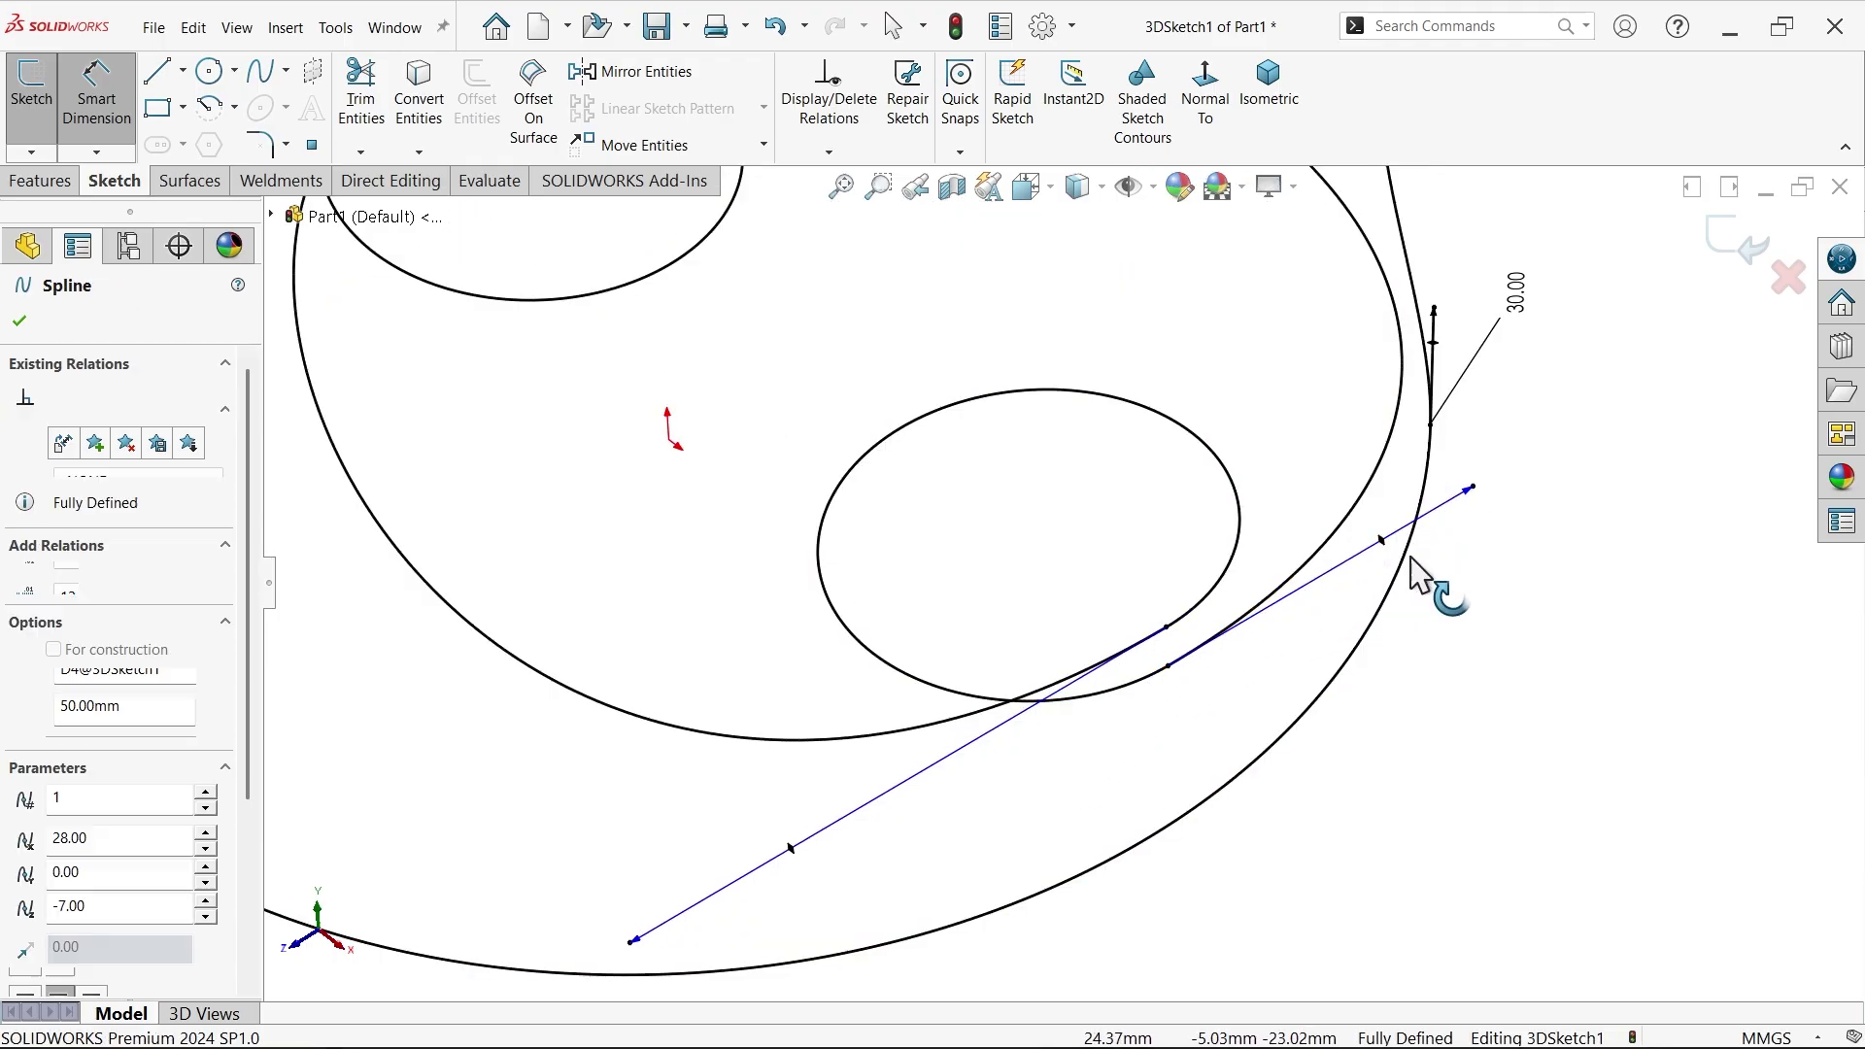
click(1487, 623)
text(50)
key(Return)
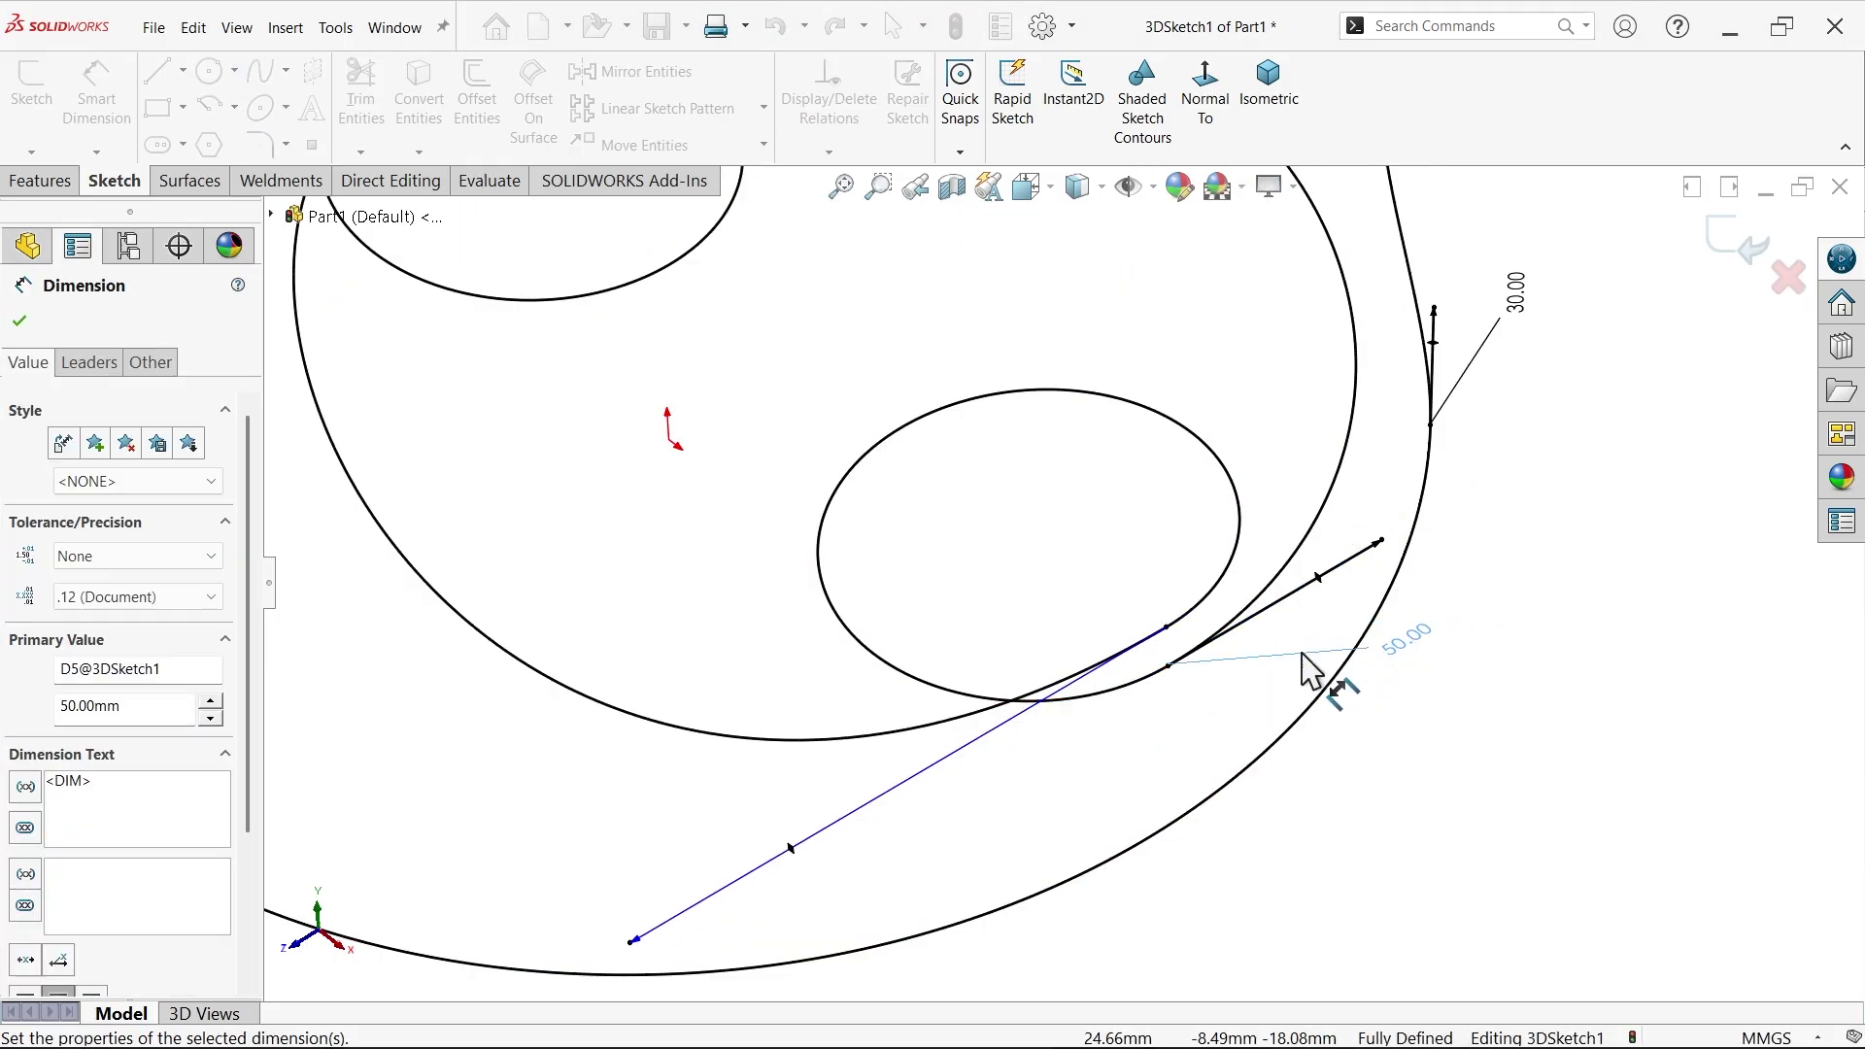
- Set the connecting splines' tangent handle lengths to 100, 50 and 100 mm
click(791, 846)
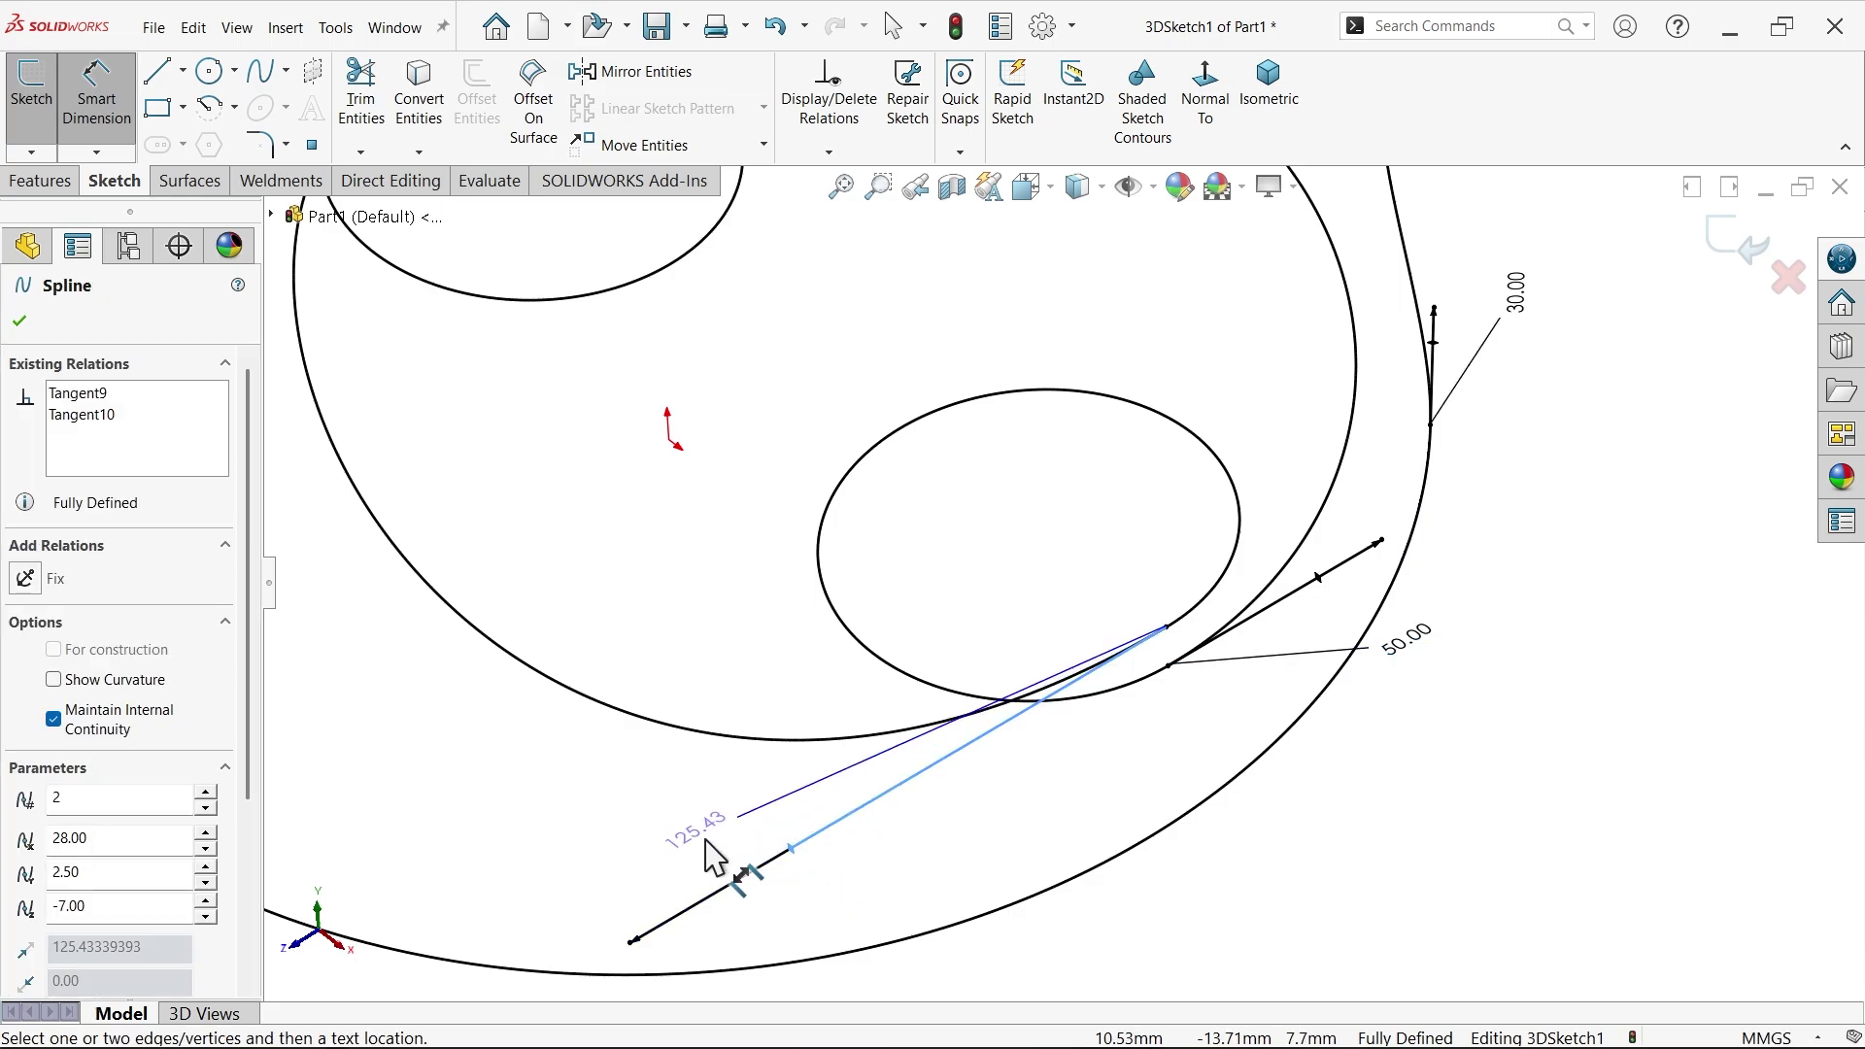
click(720, 861)
text(100)
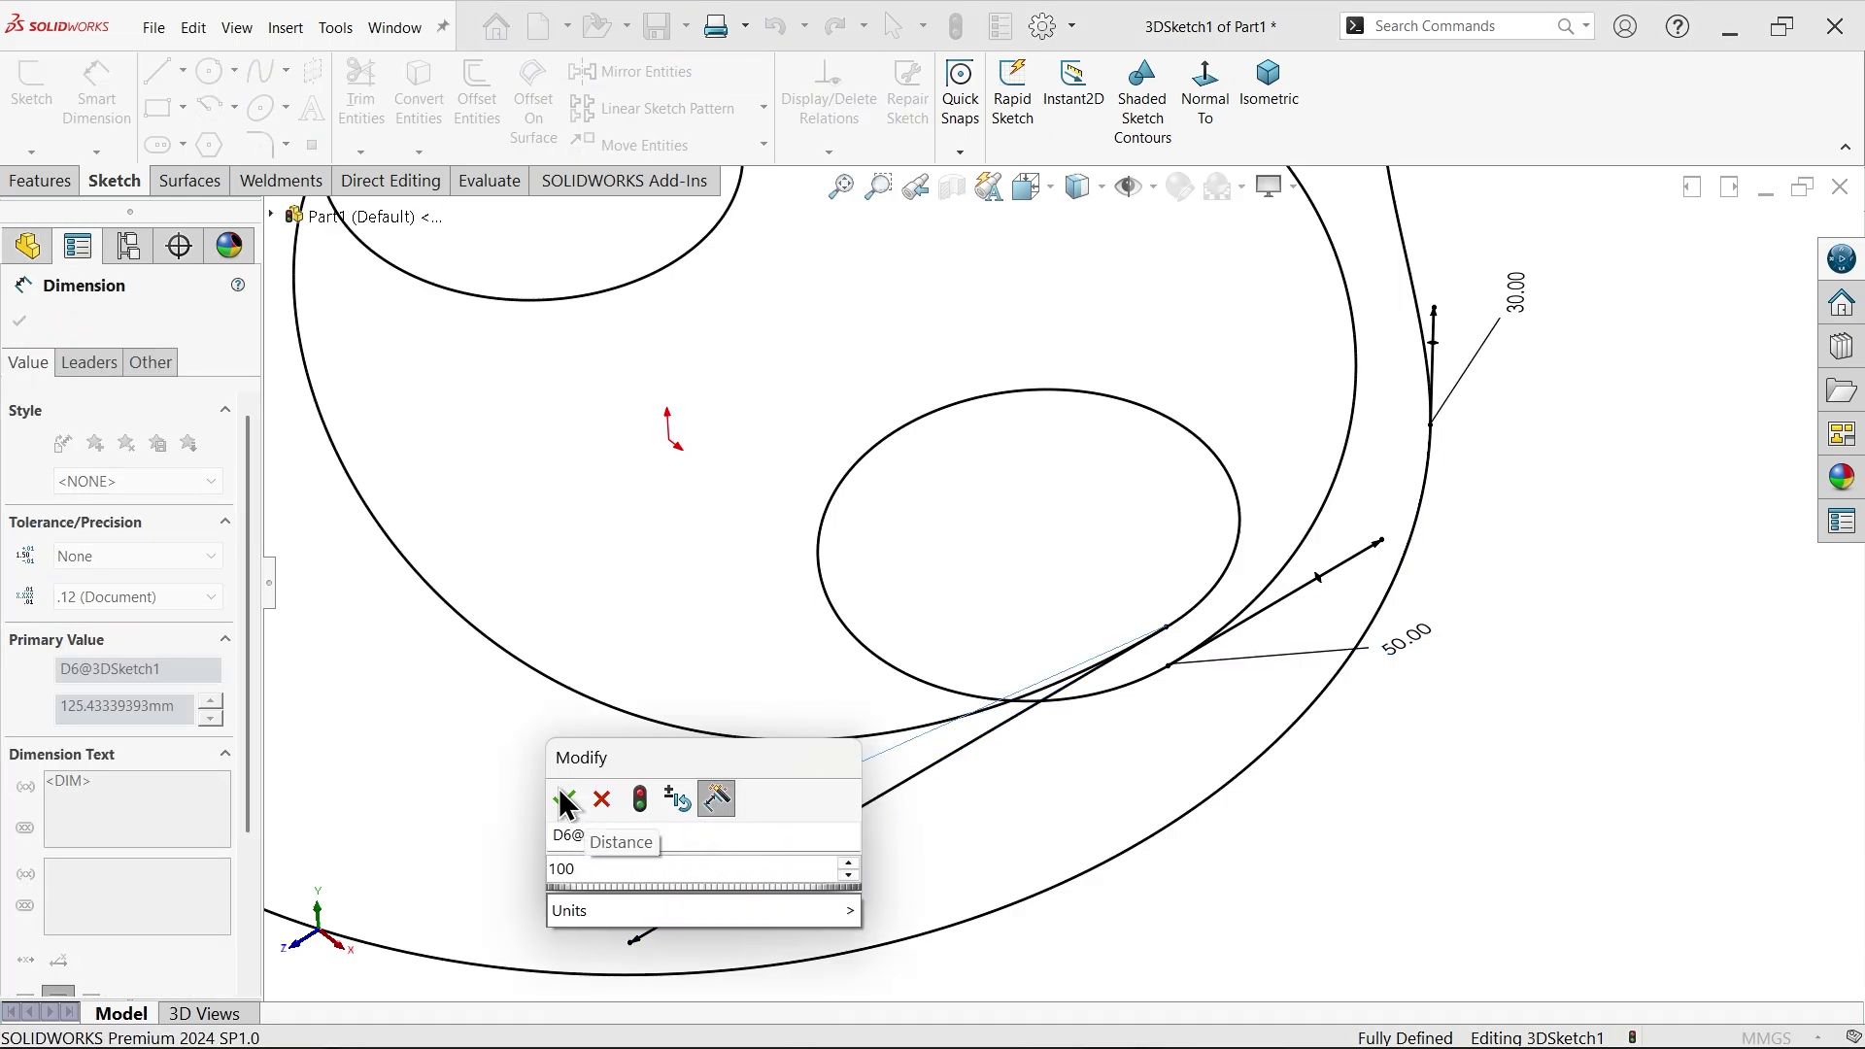
click(565, 798)
scroll(707, 594, up, 3)
scroll(874, 301, down, 4)
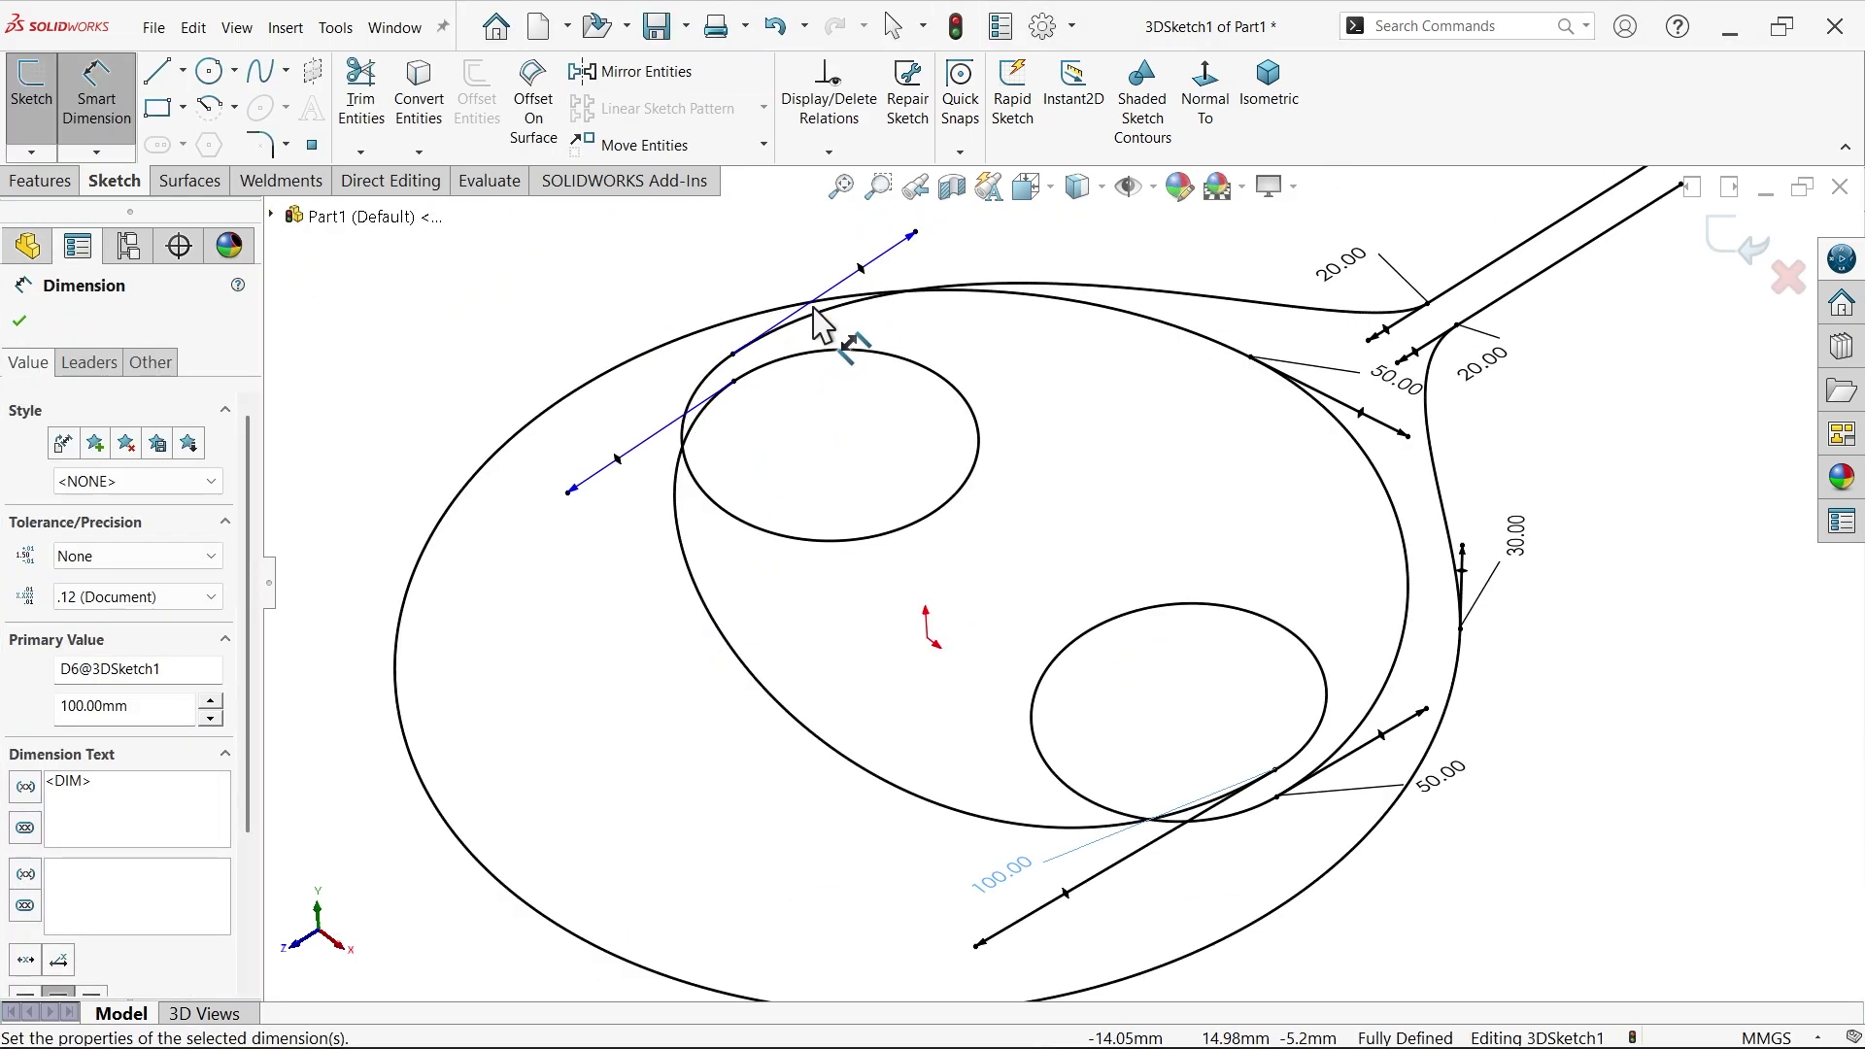
click(886, 278)
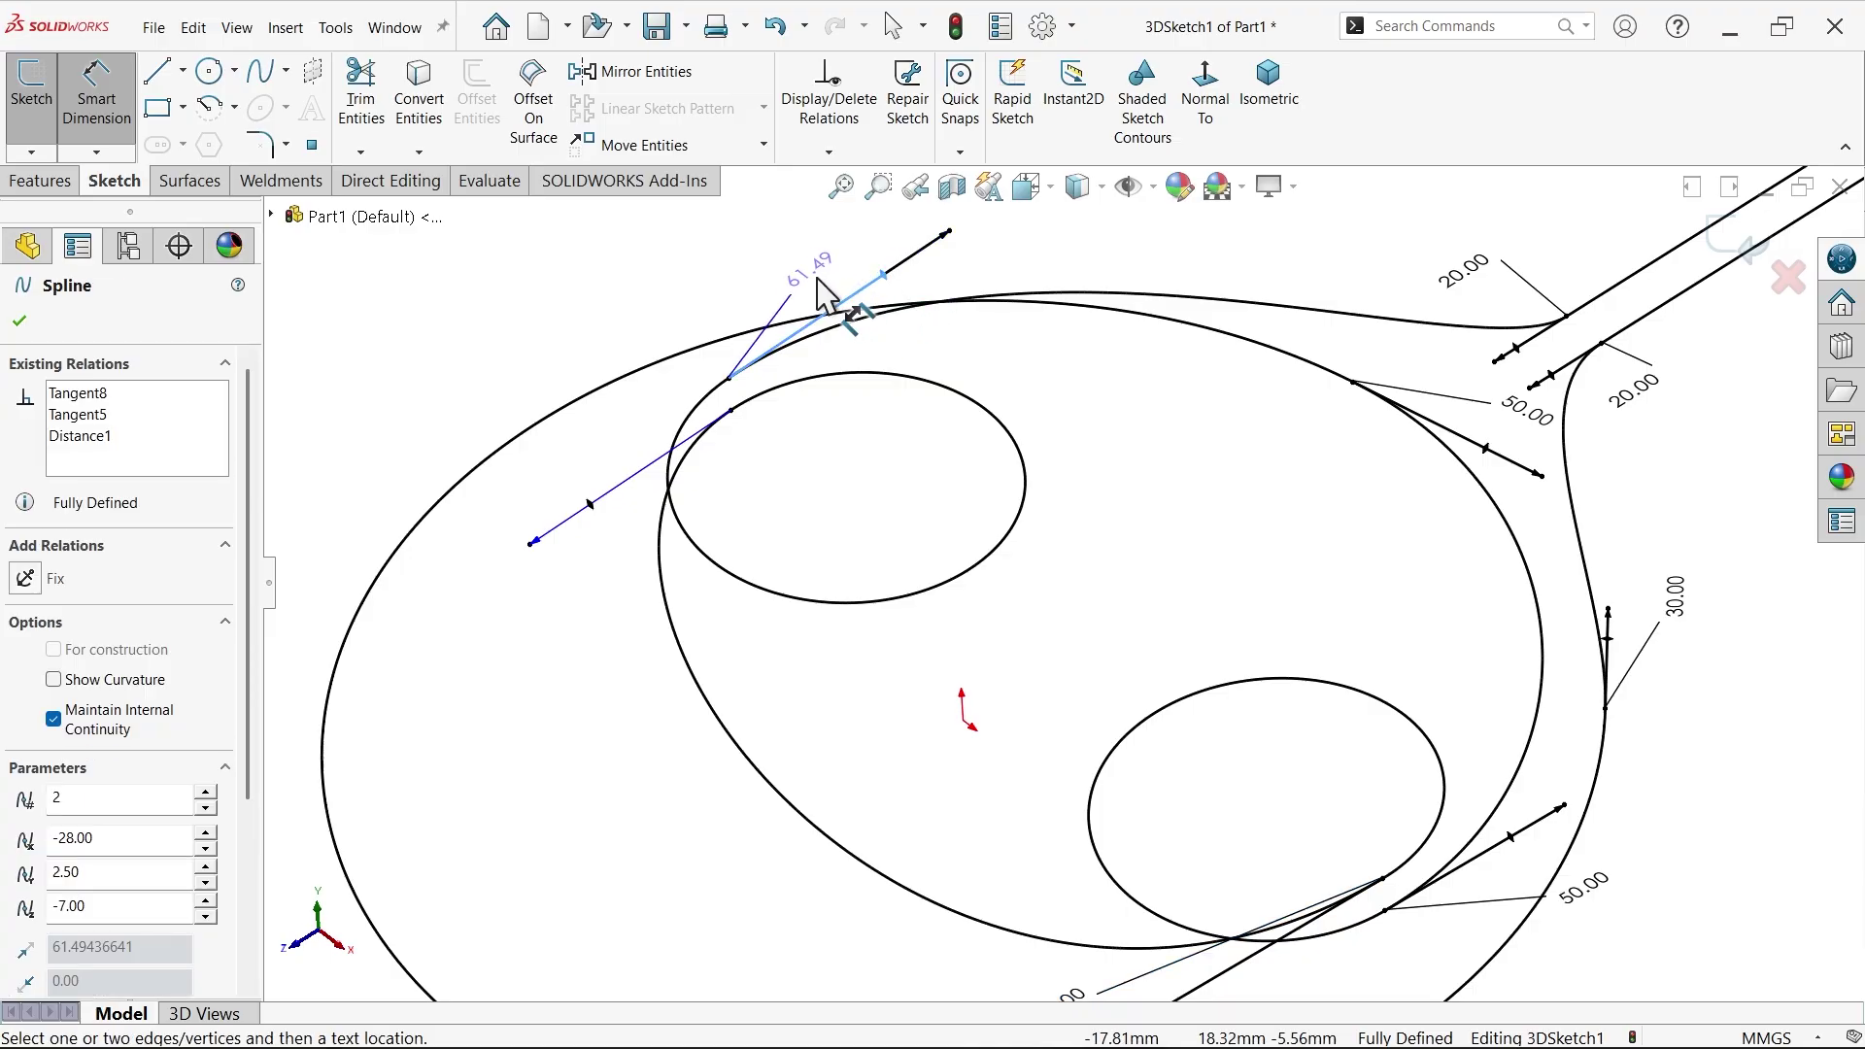
click(812, 291)
text(10)
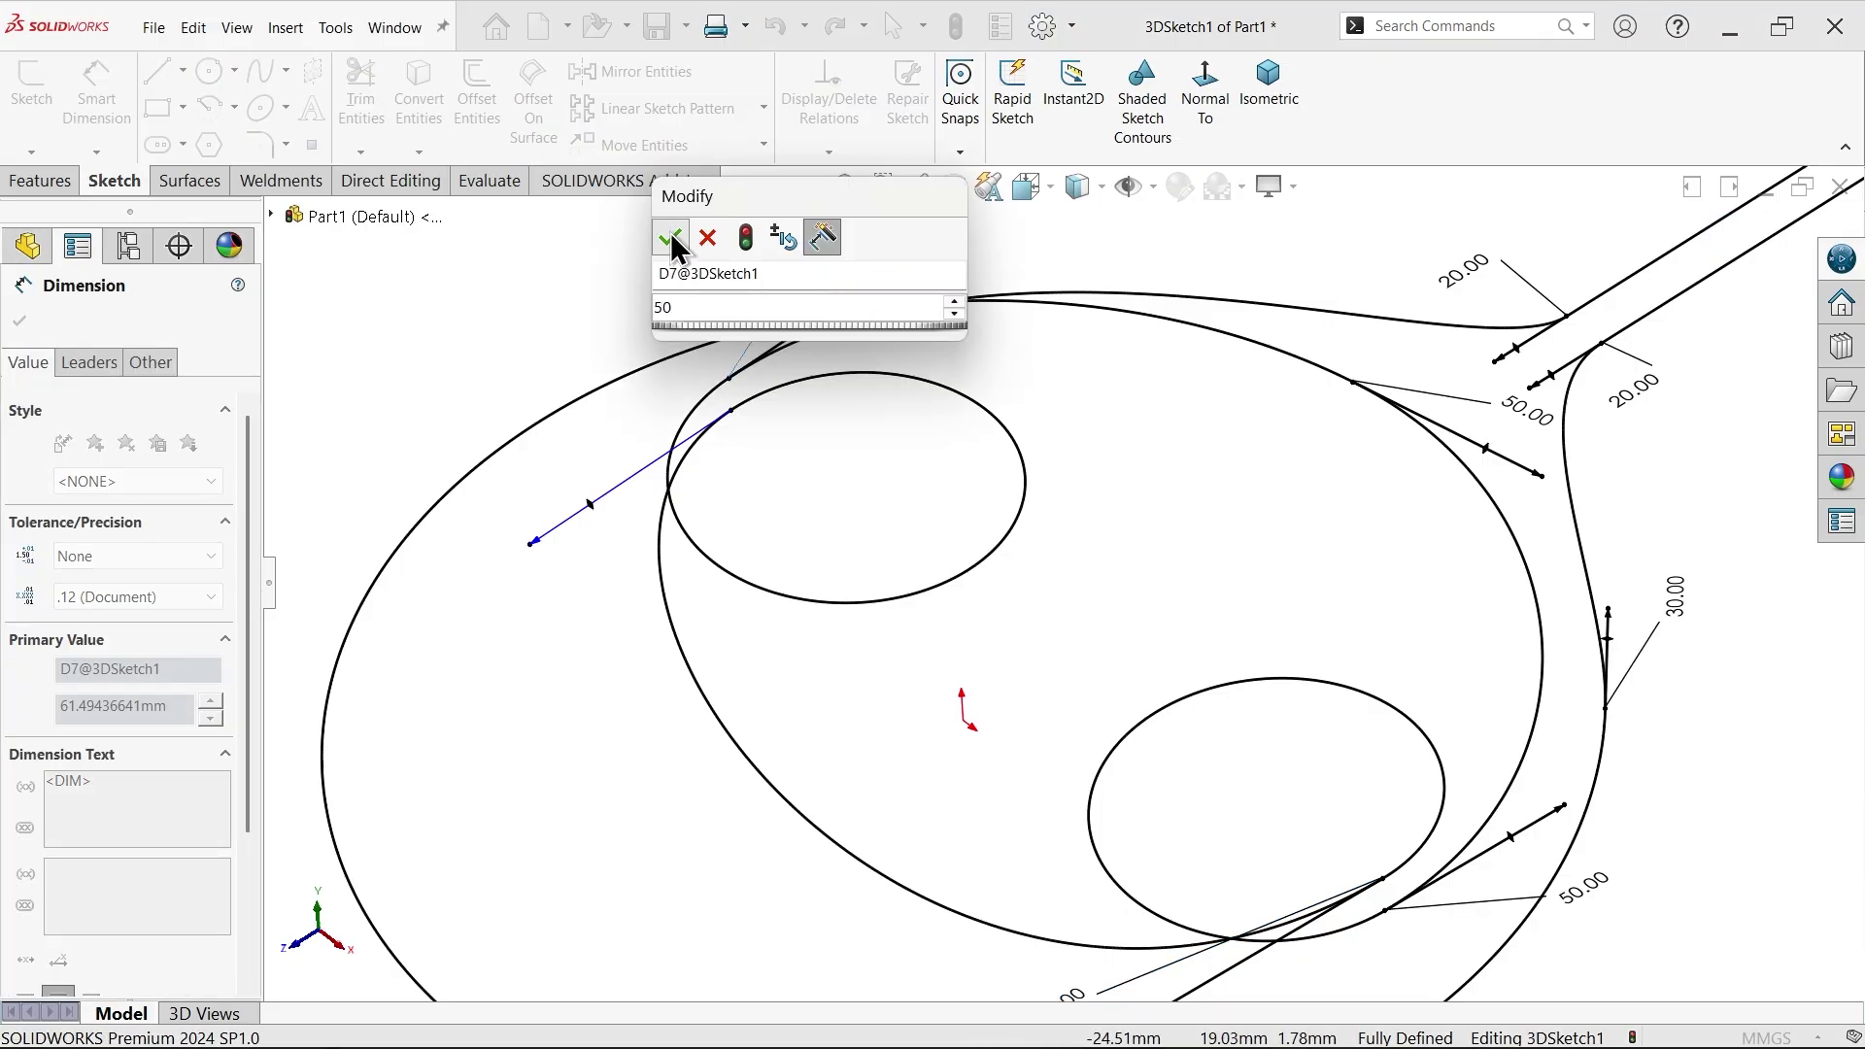
click(669, 237)
click(591, 505)
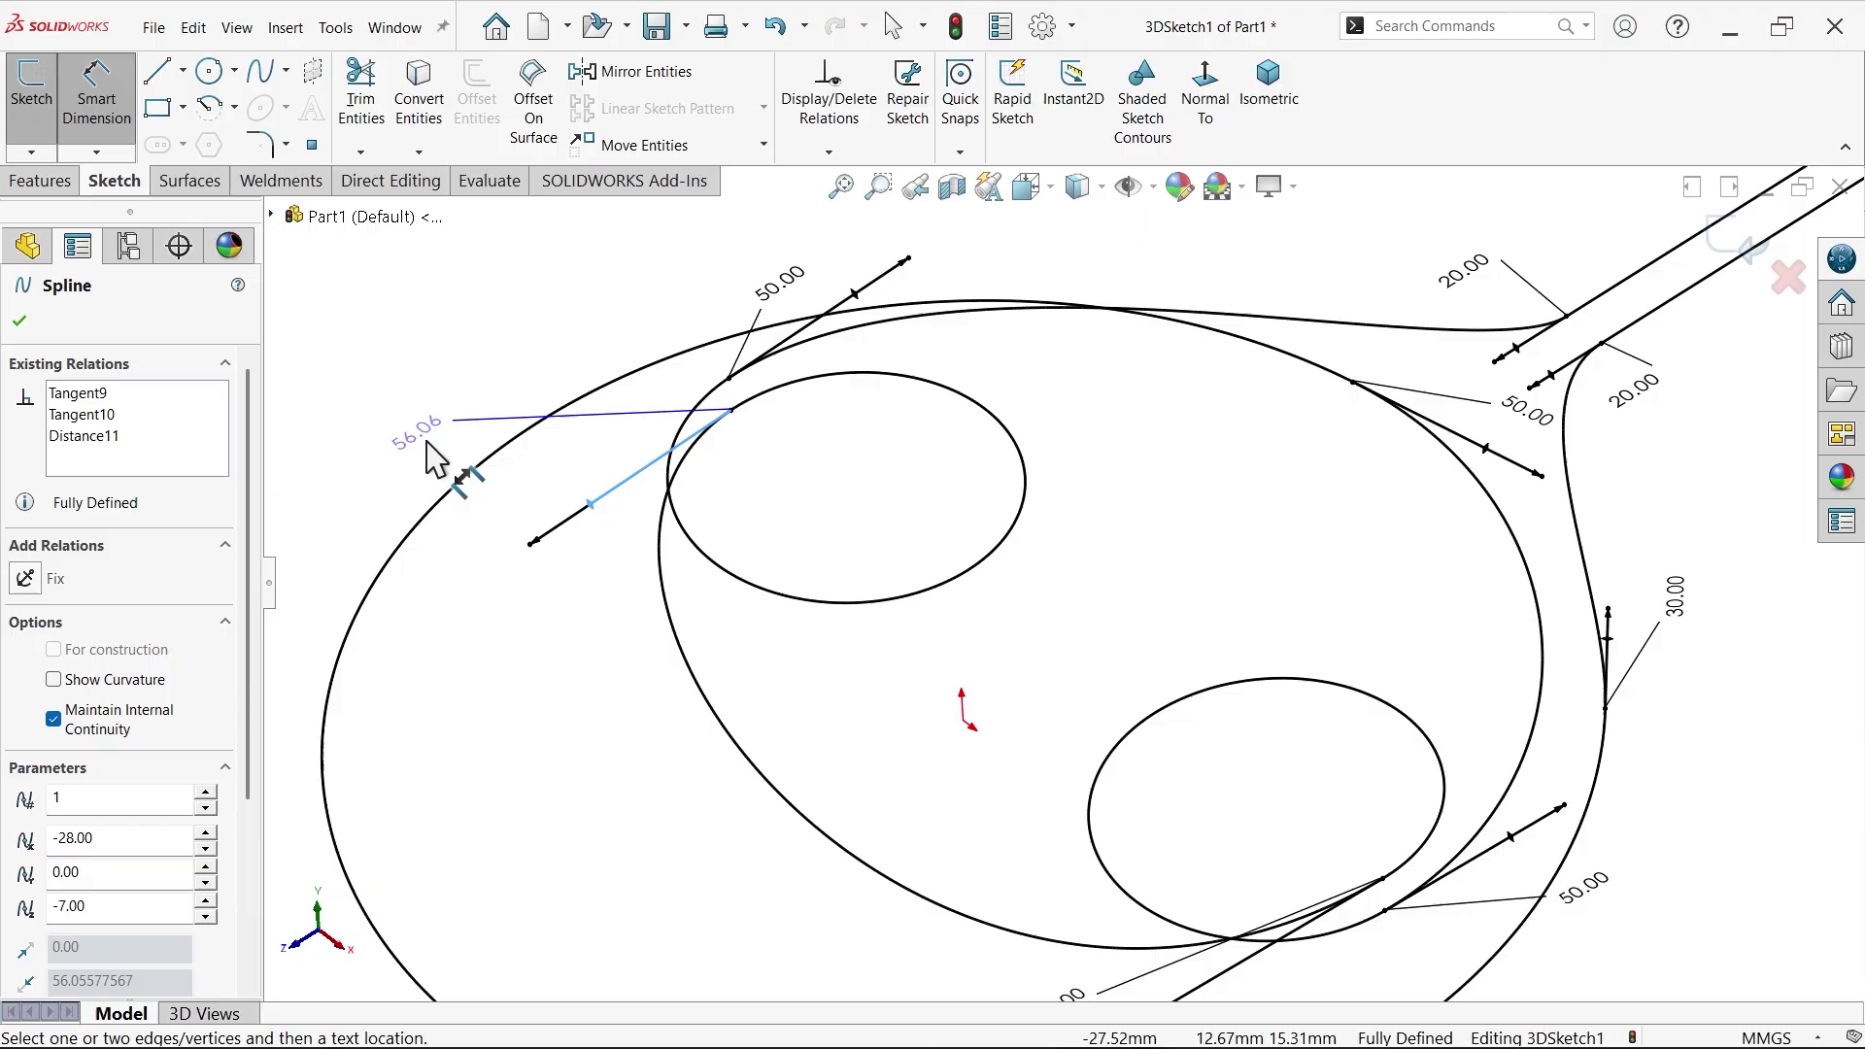
click(441, 462)
text(100)
key(Return)
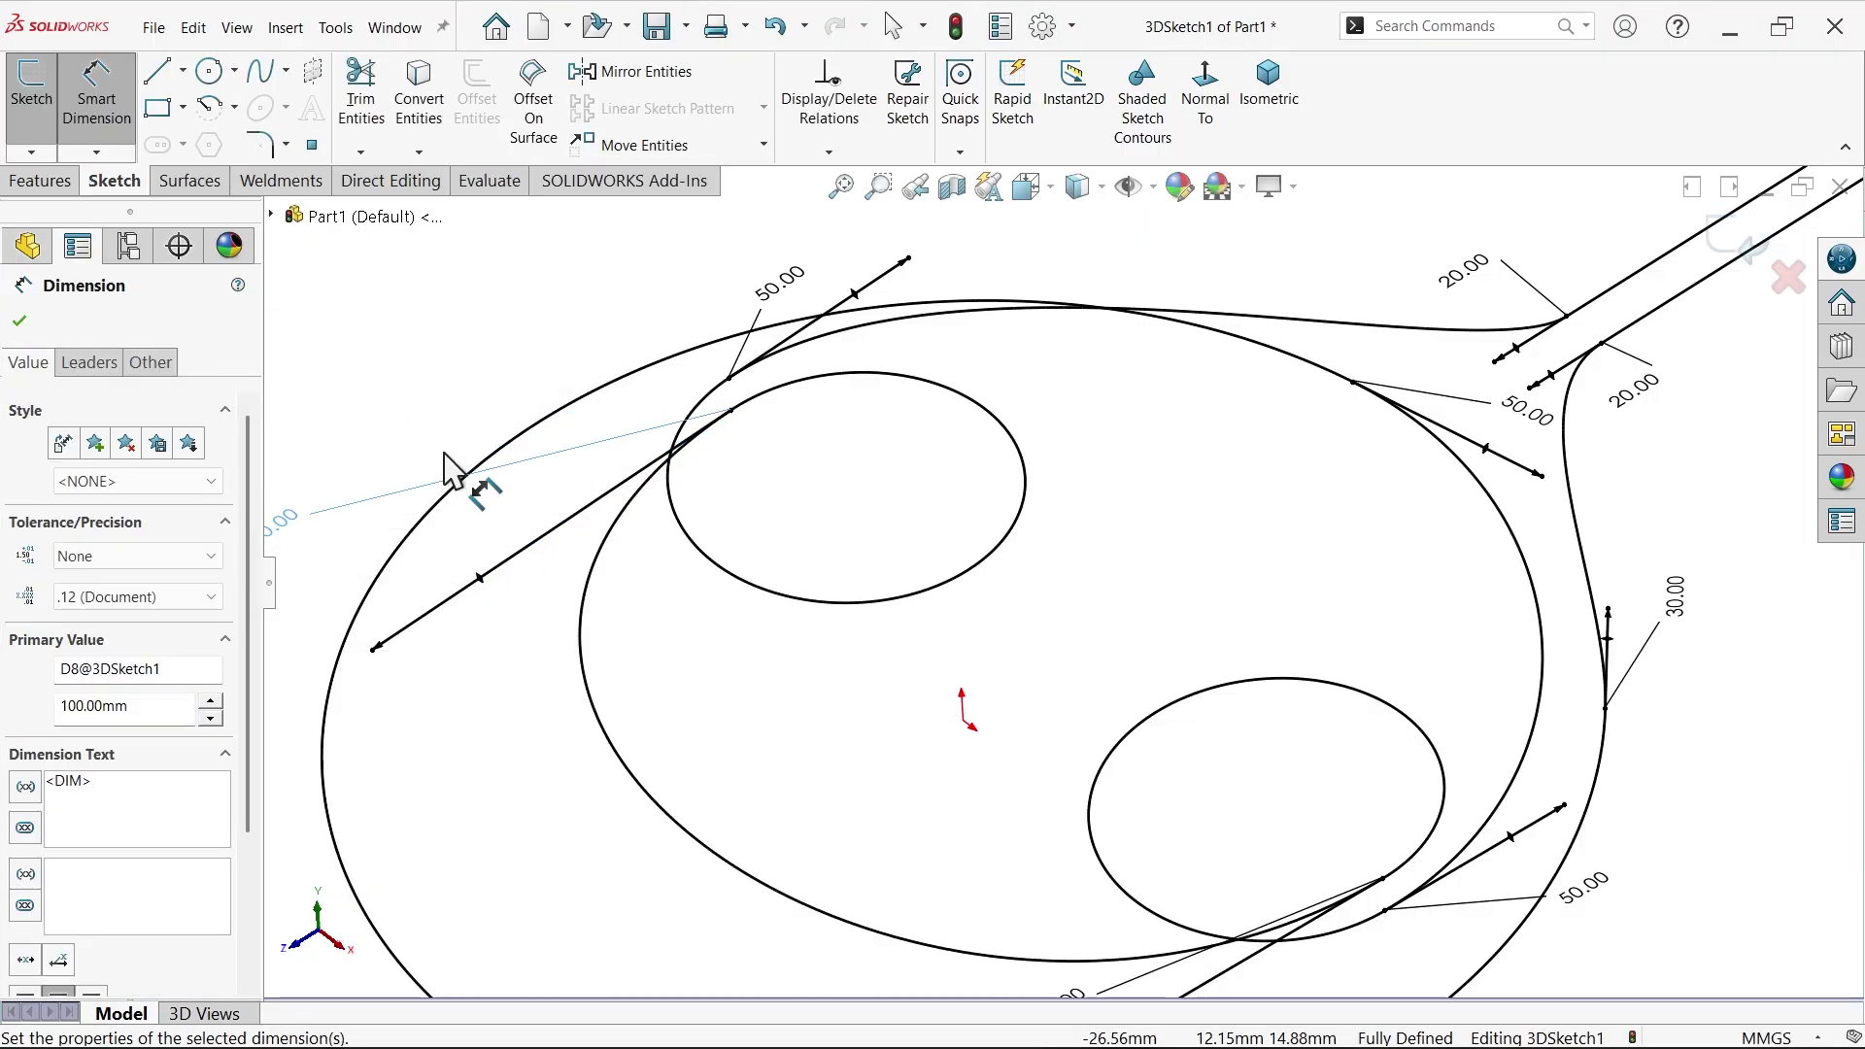
- Check the sketch in Normal To and Isometric views, turn off Smart Dimension, and exit 3DSketch1
key(f)
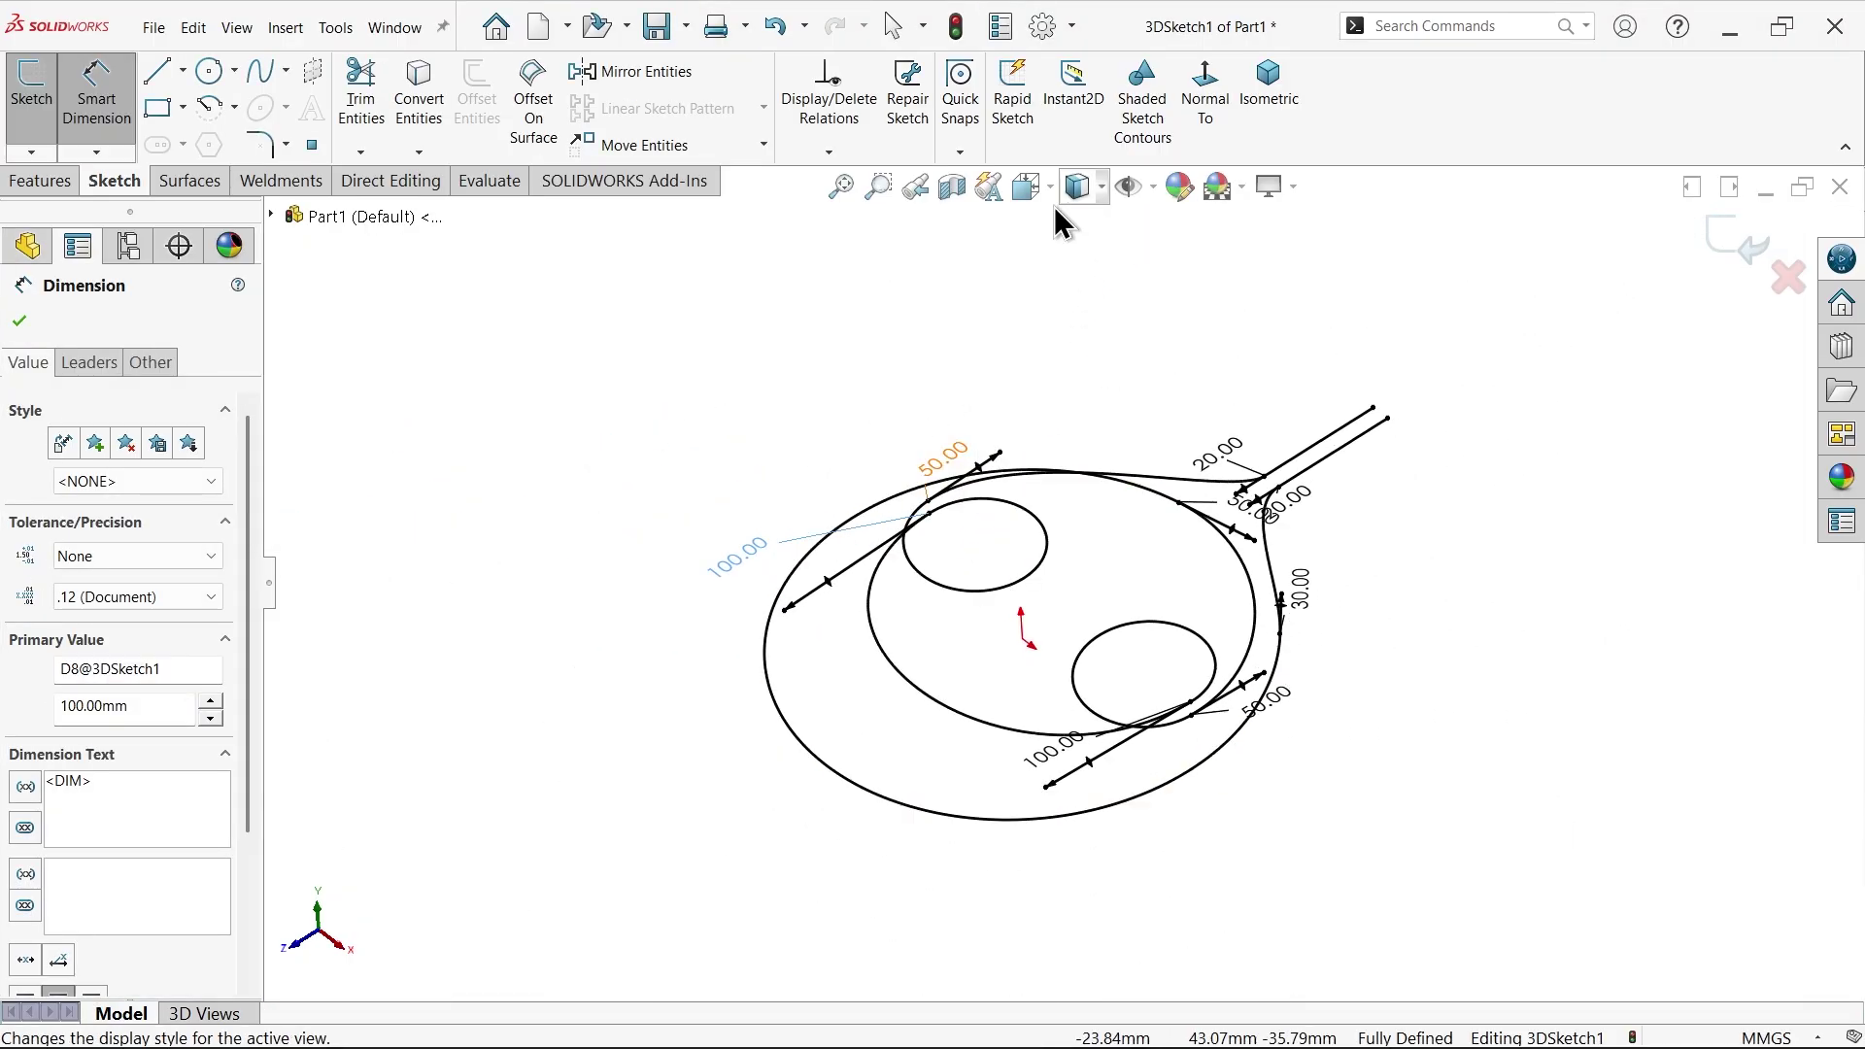
click(1029, 187)
click(875, 575)
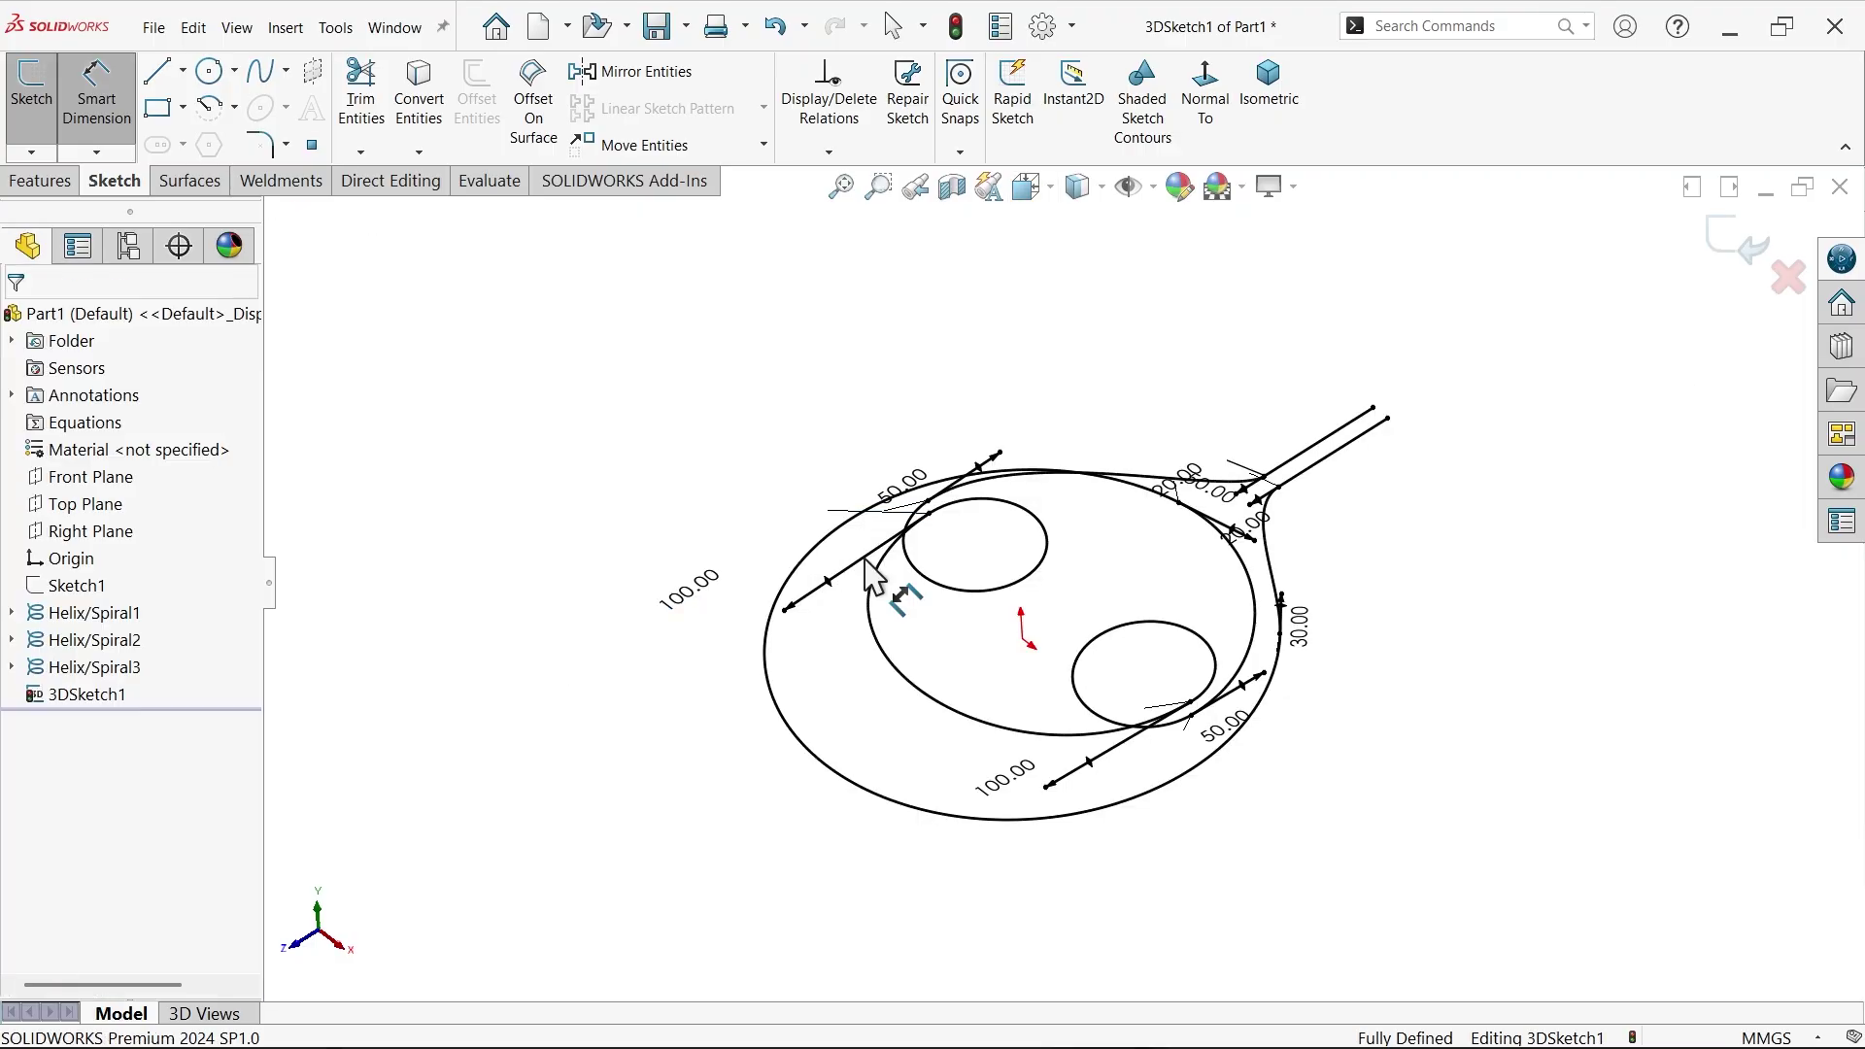
click(1049, 202)
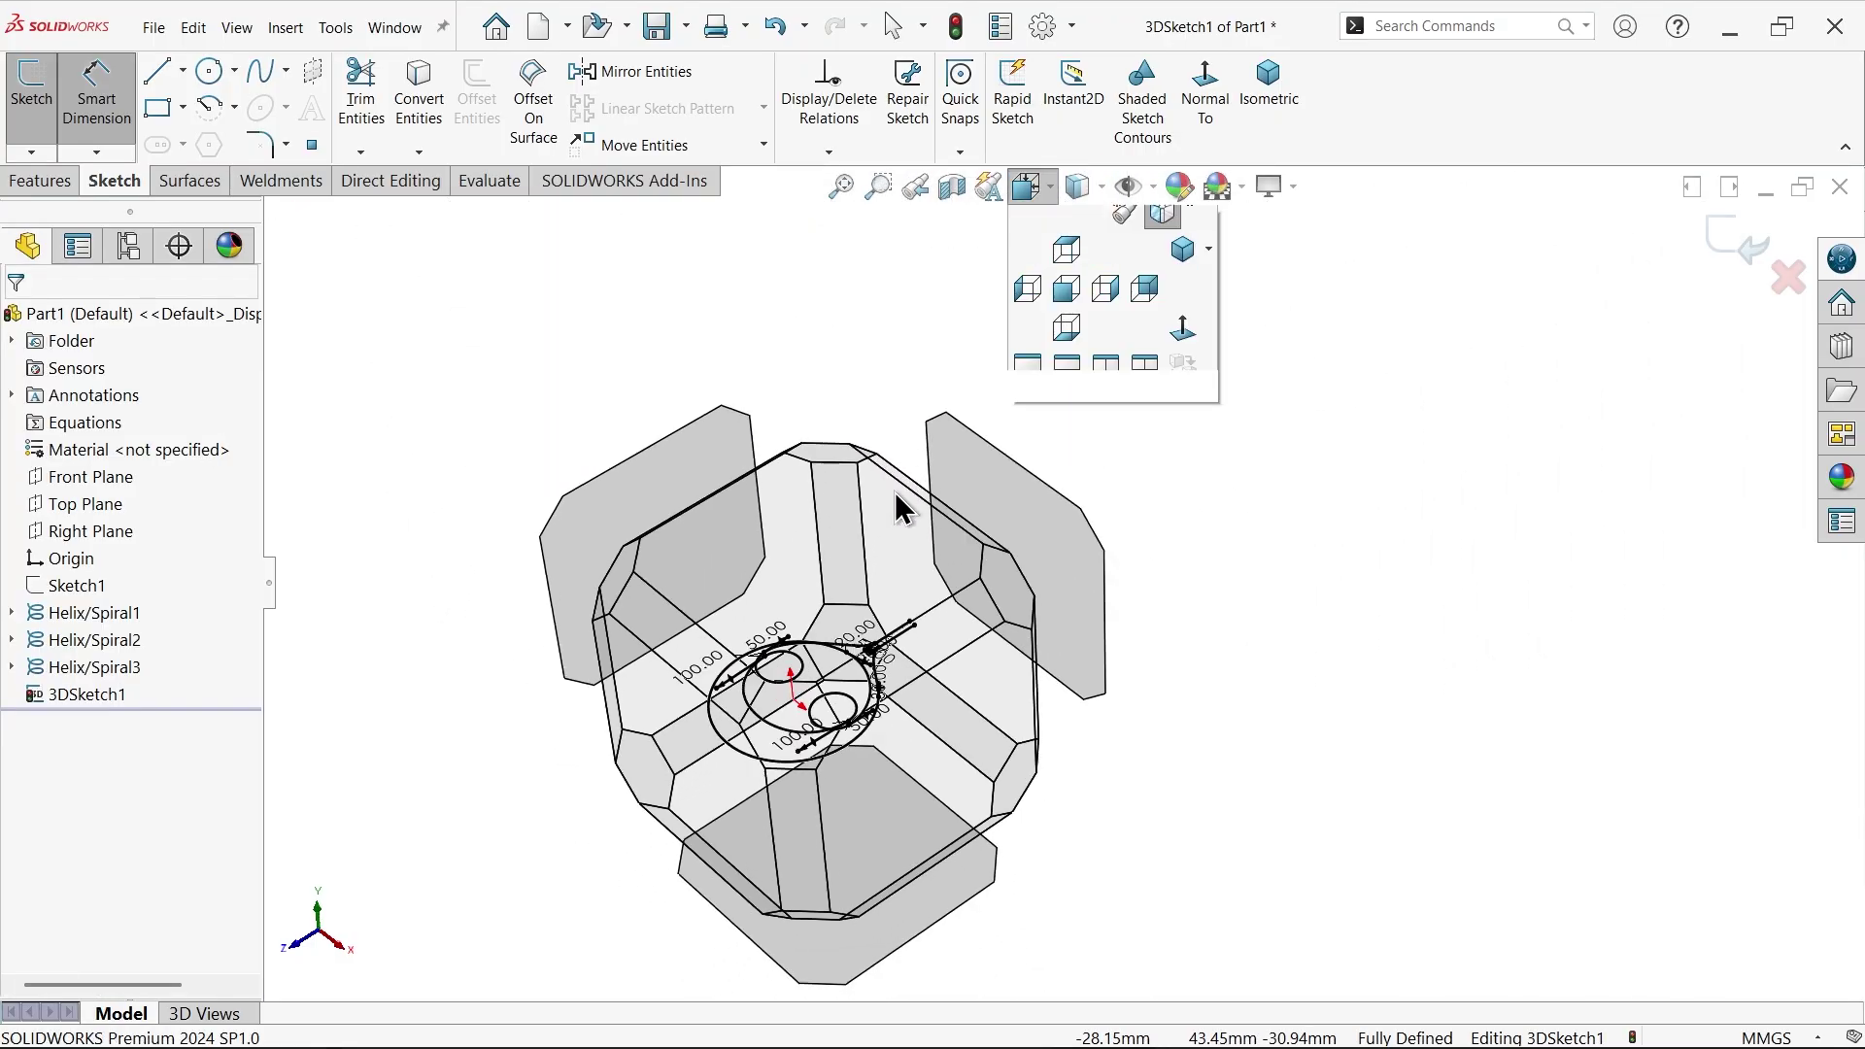
click(903, 576)
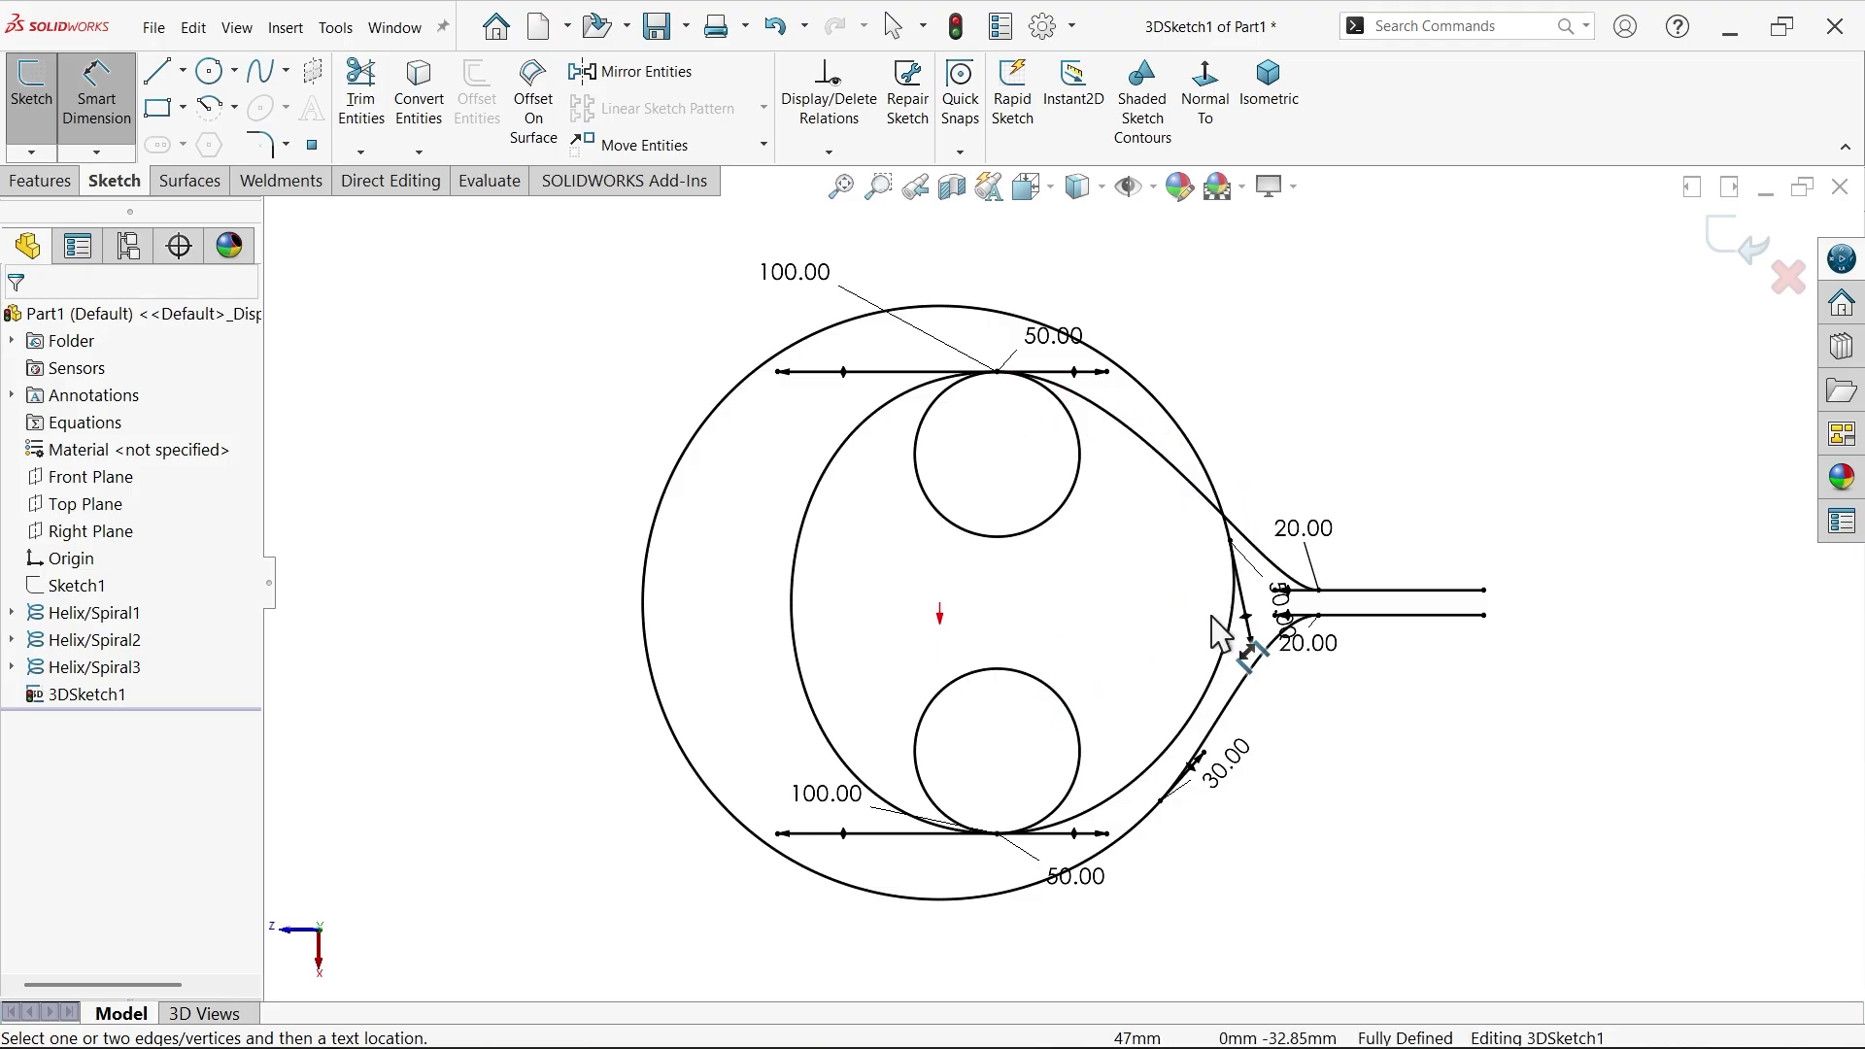
click(1269, 92)
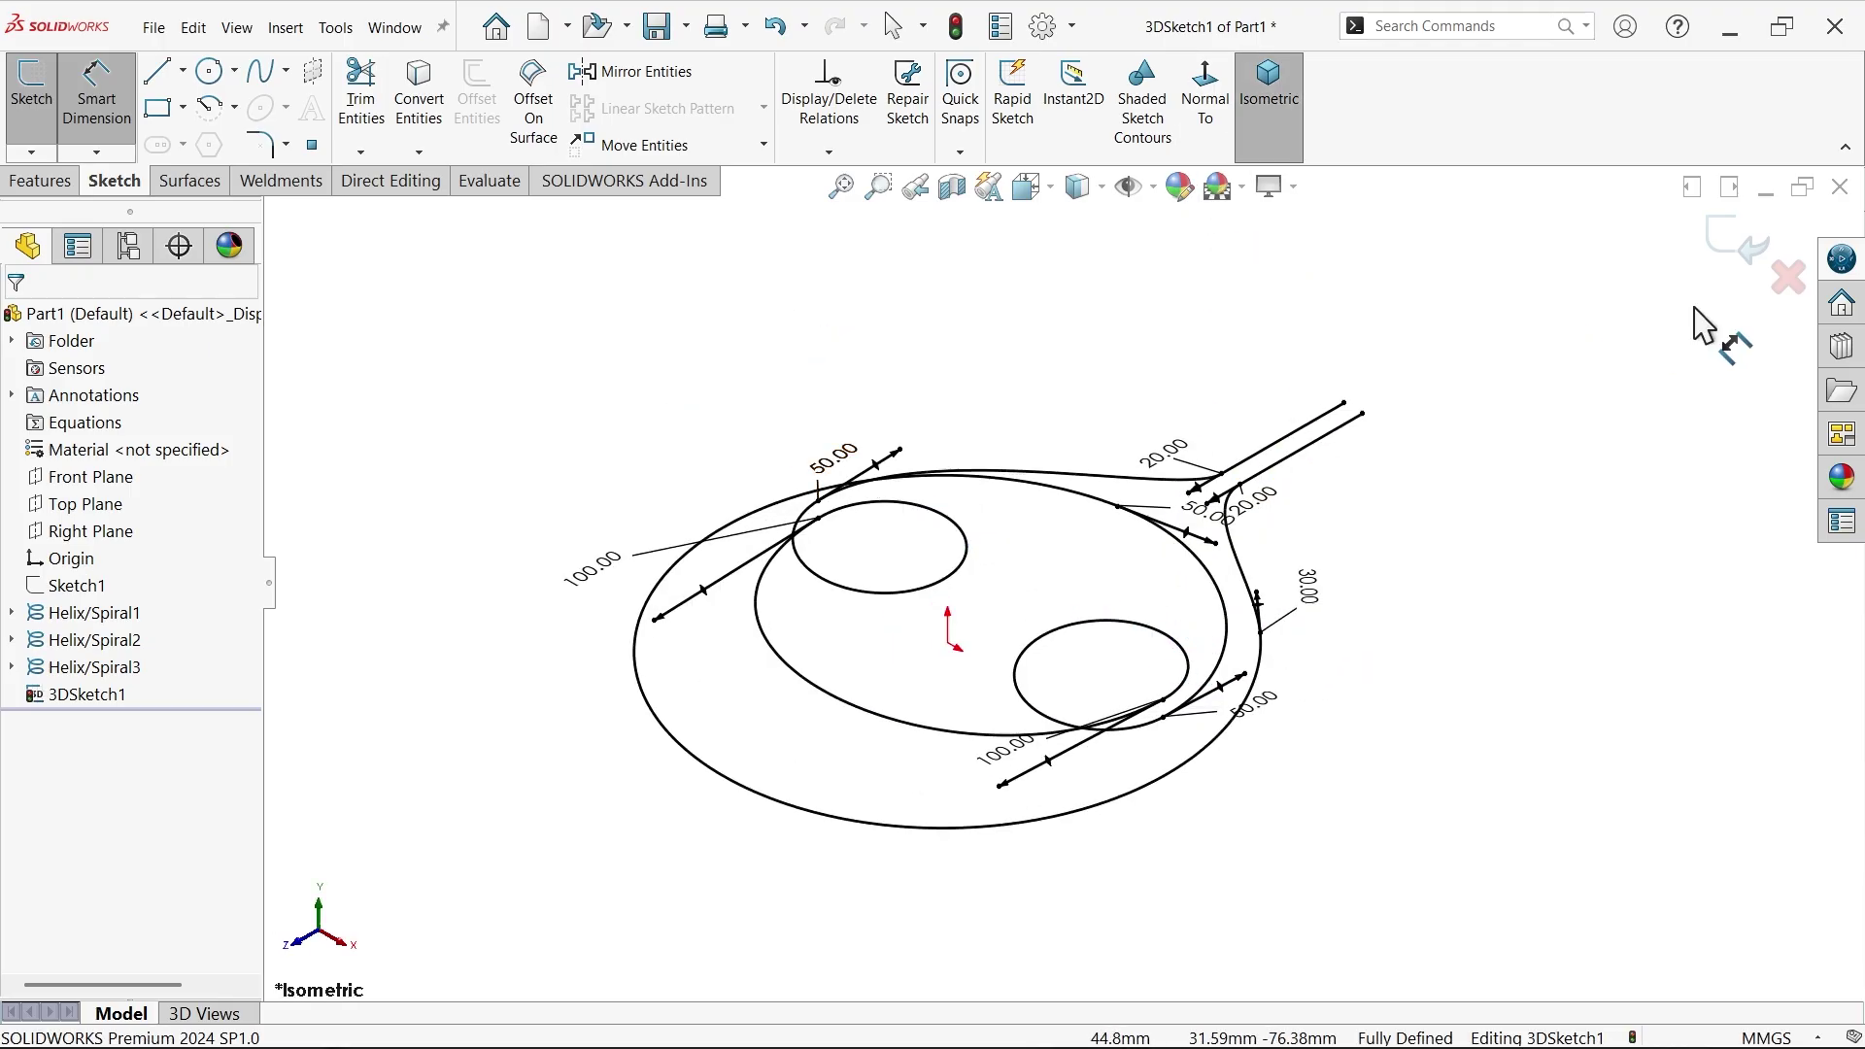
click(105, 111)
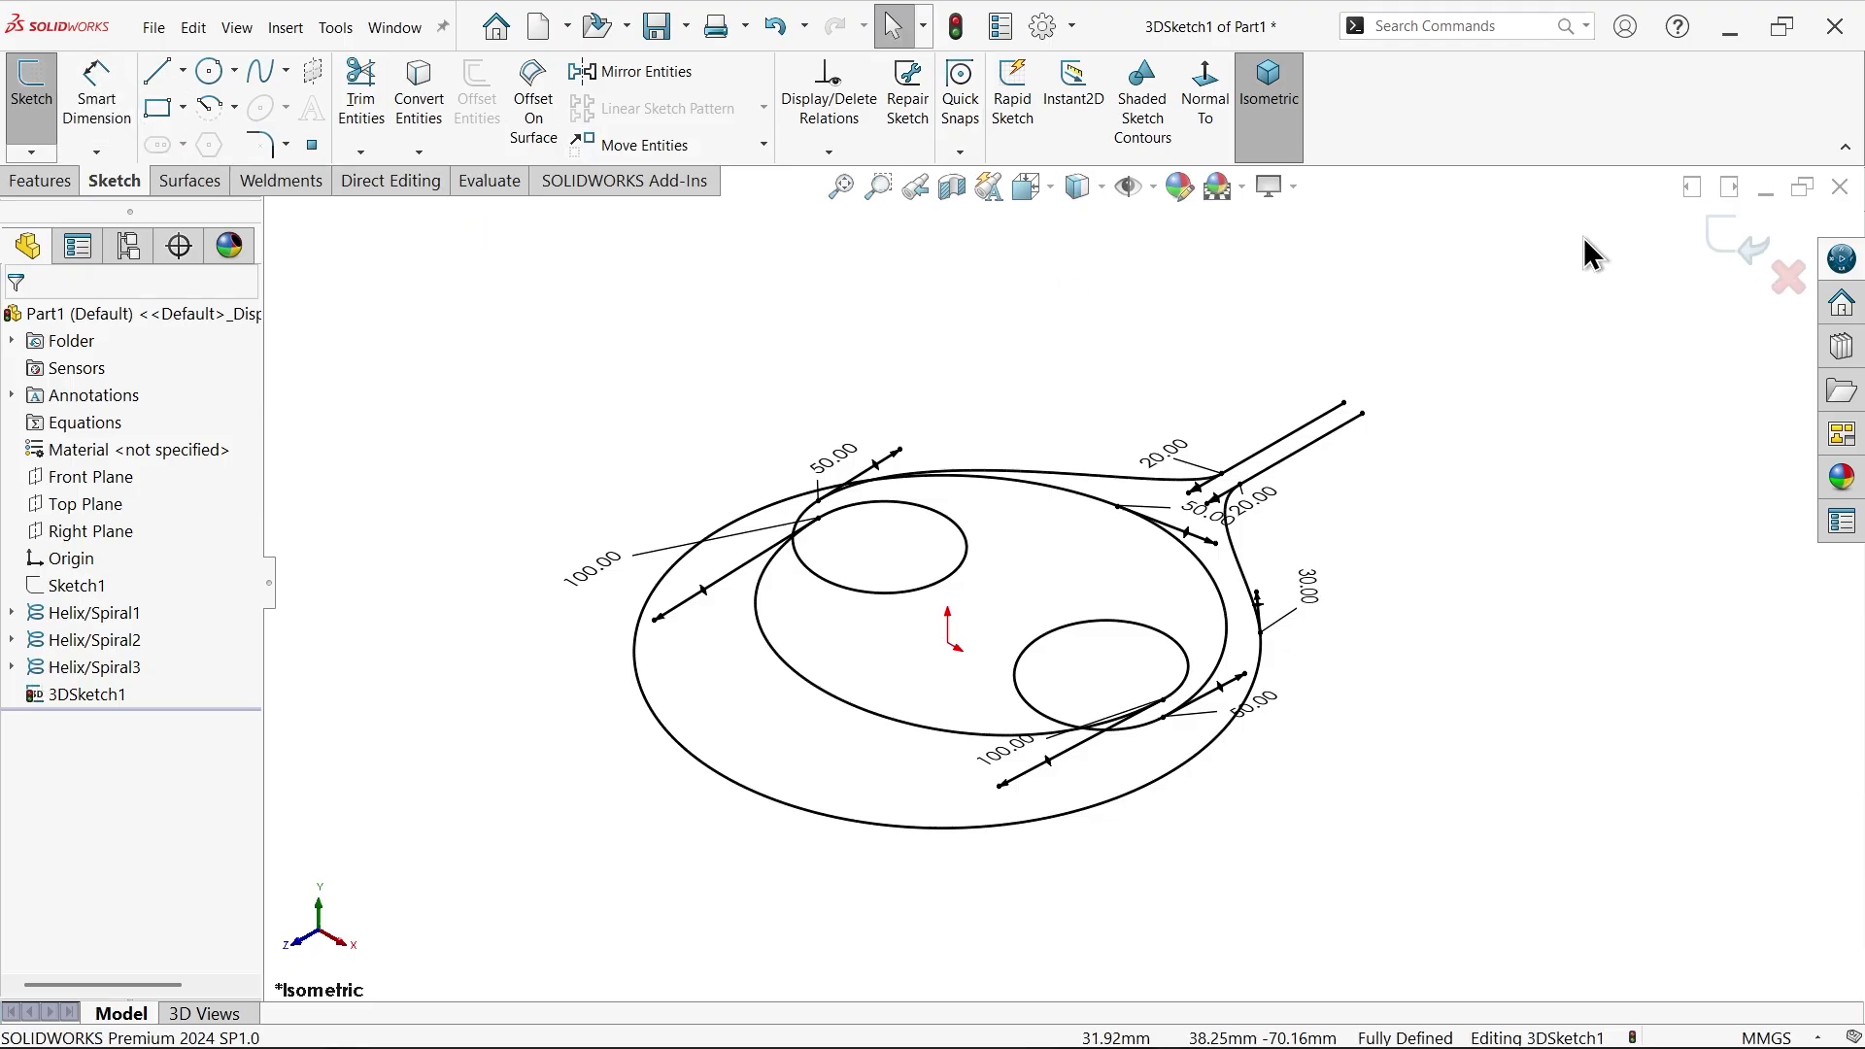
click(1721, 255)
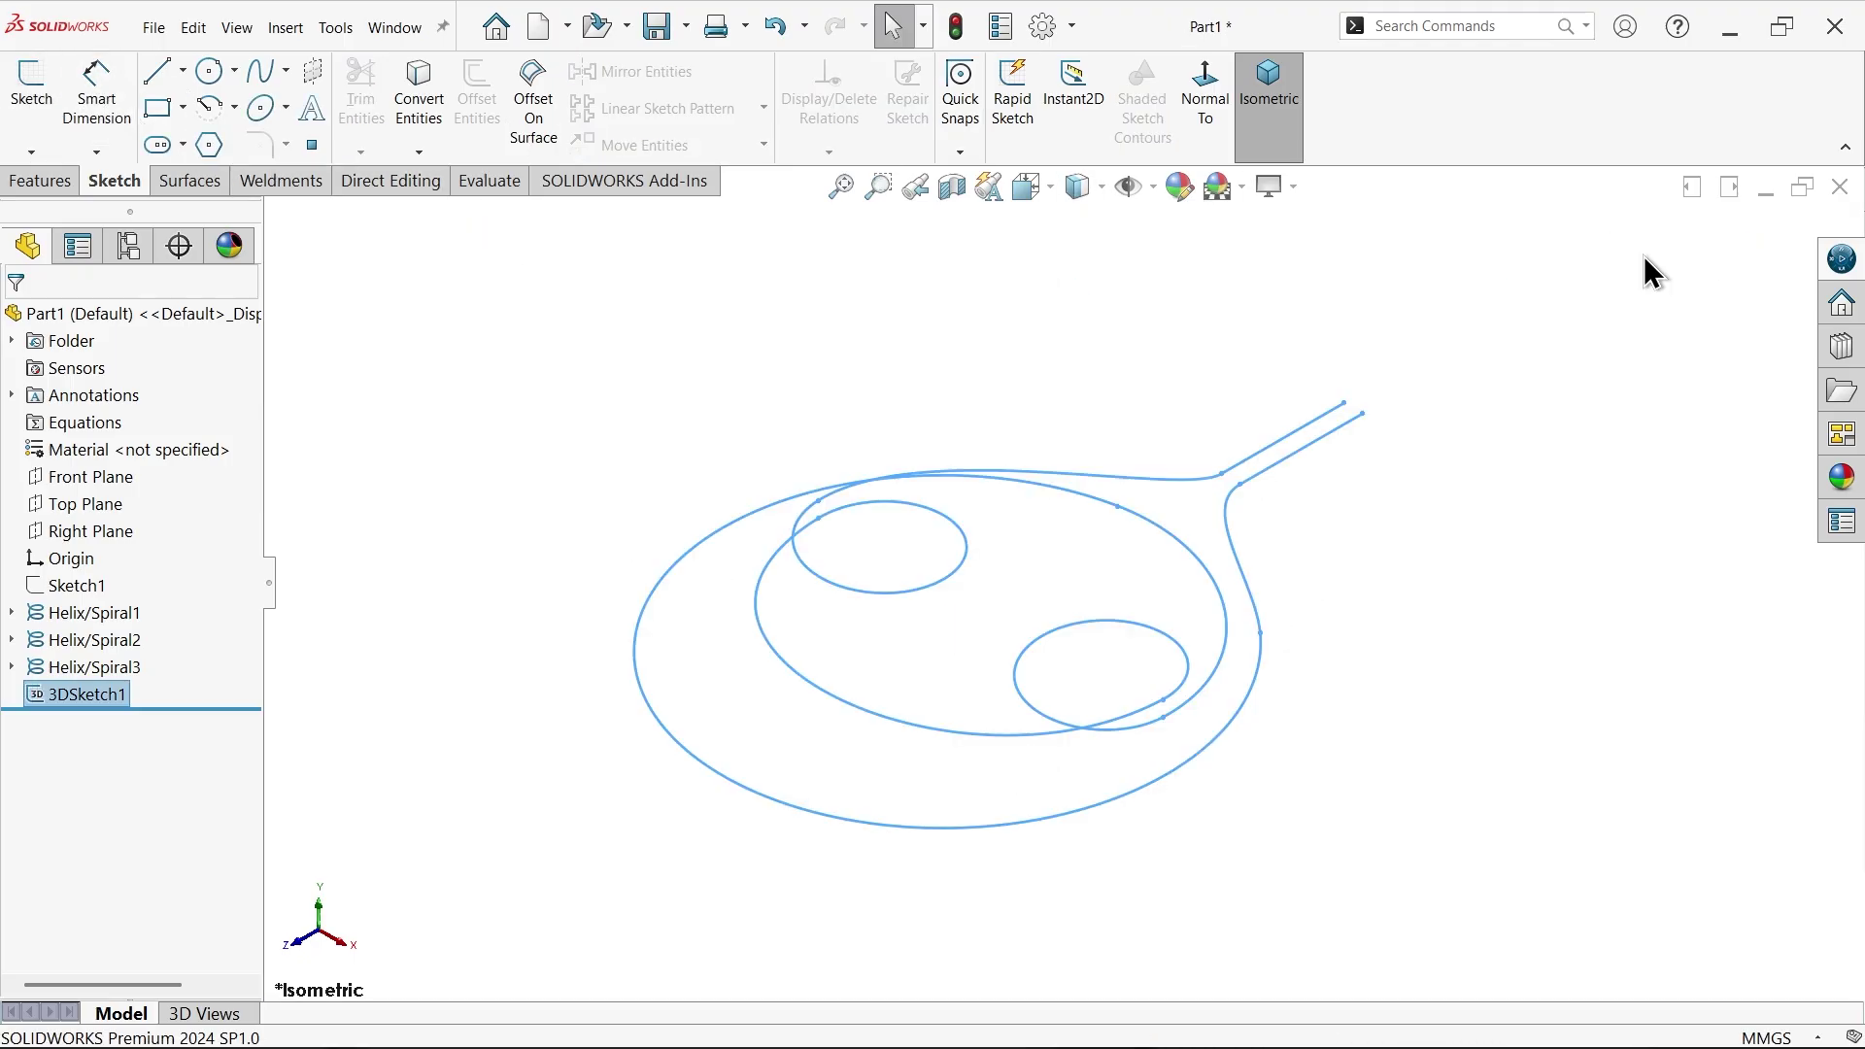
- Sweep a 2.5 mm circular profile along 3DSketch1 to make the solid whisk wire
click(41, 181)
click(226, 72)
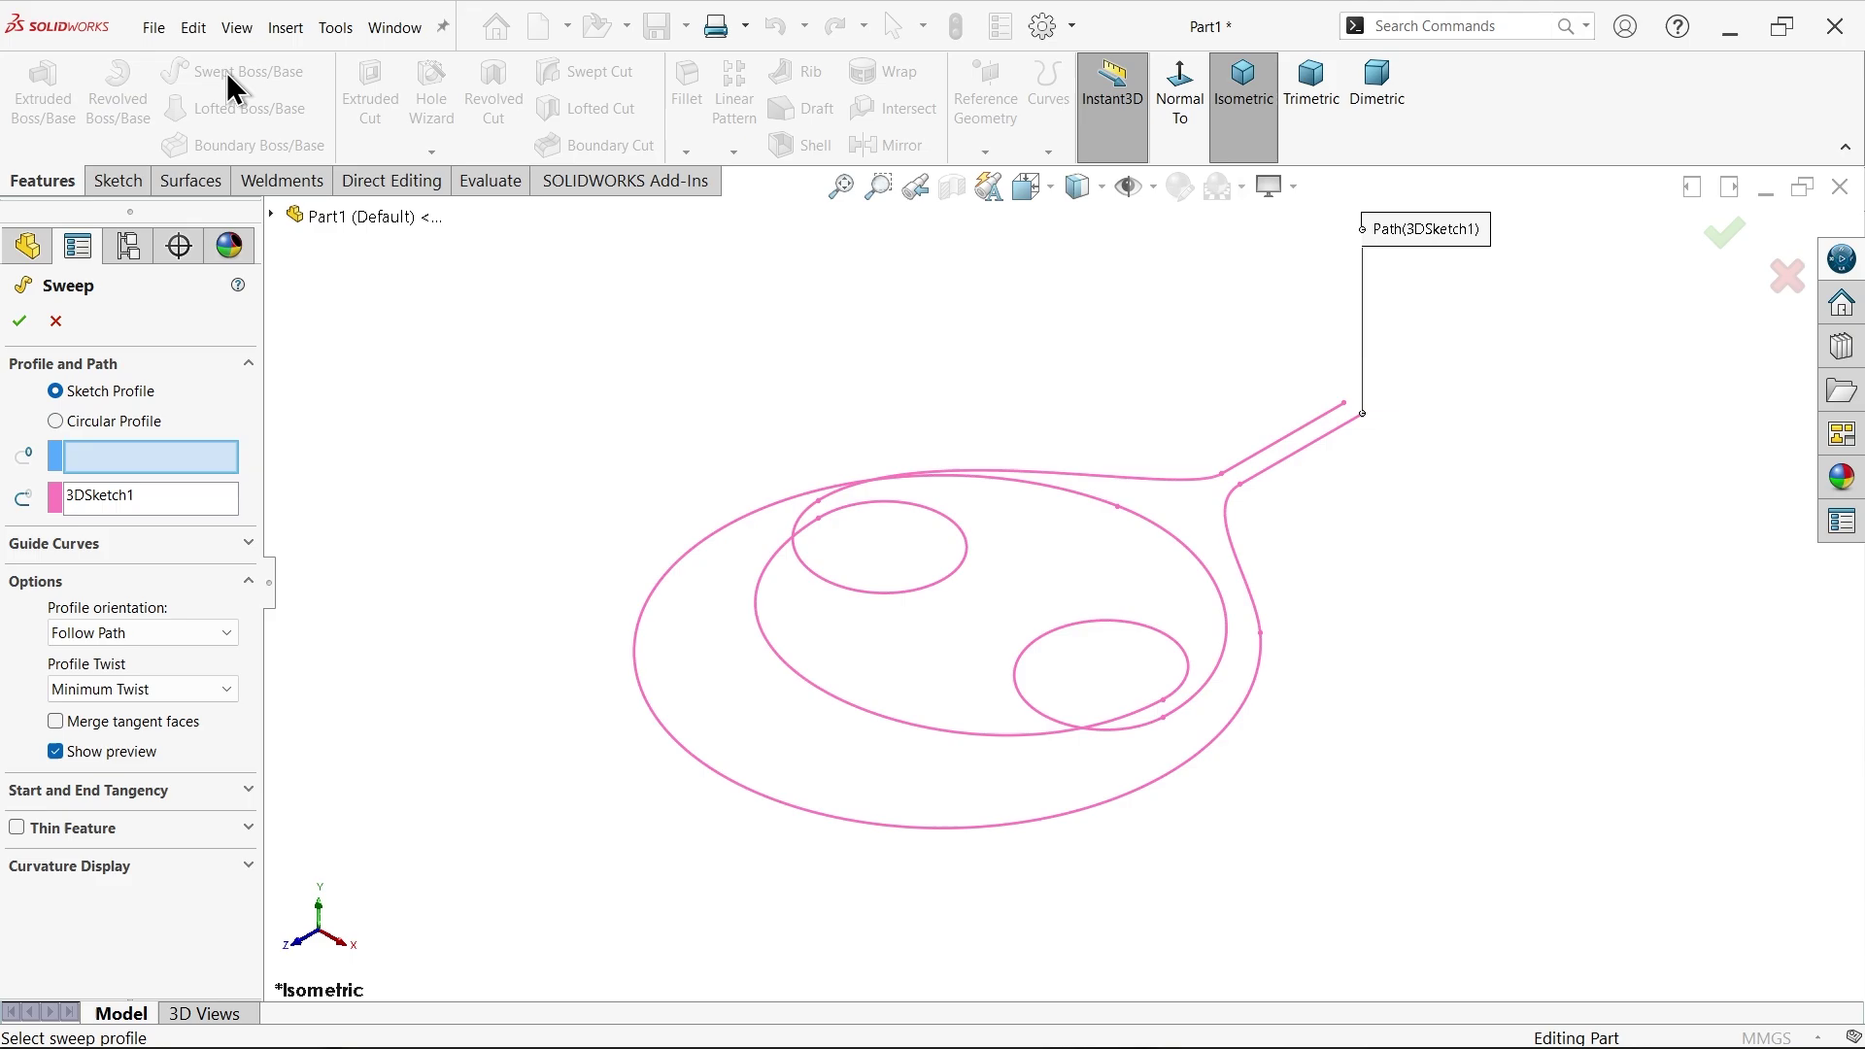
click(76, 424)
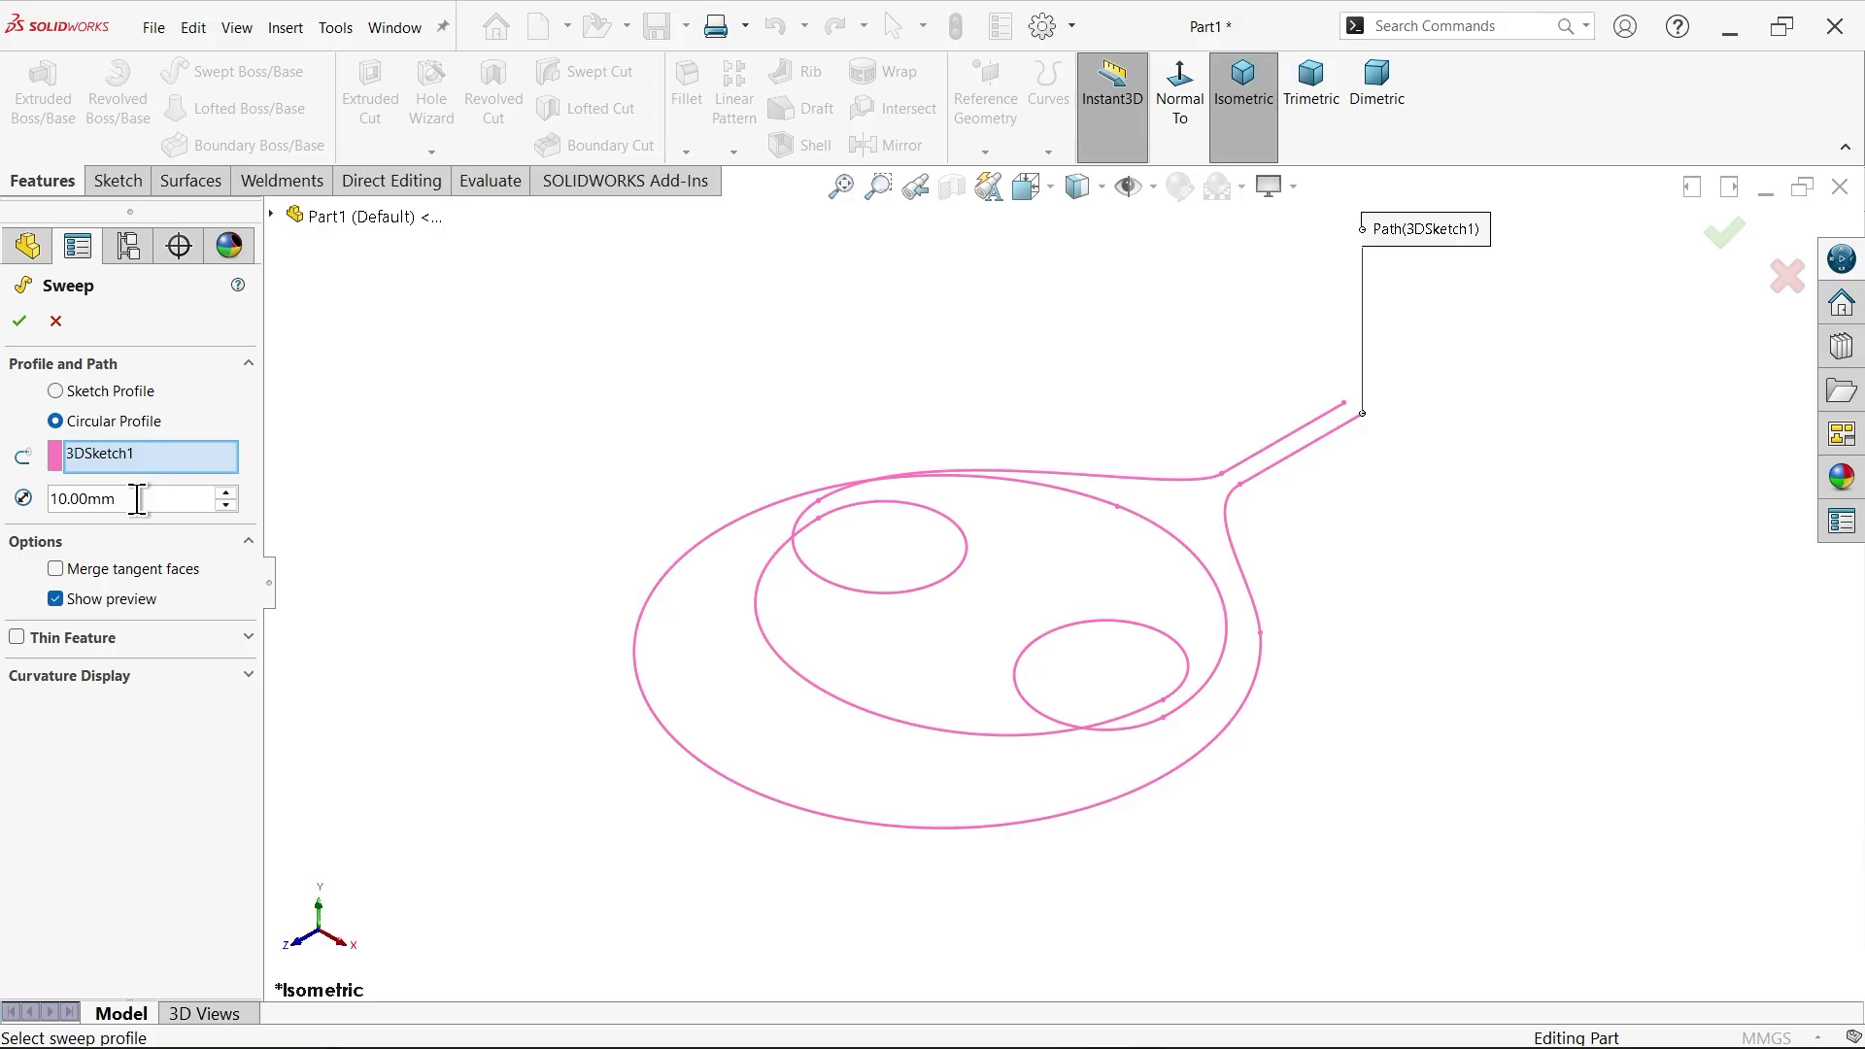
text(2.5)
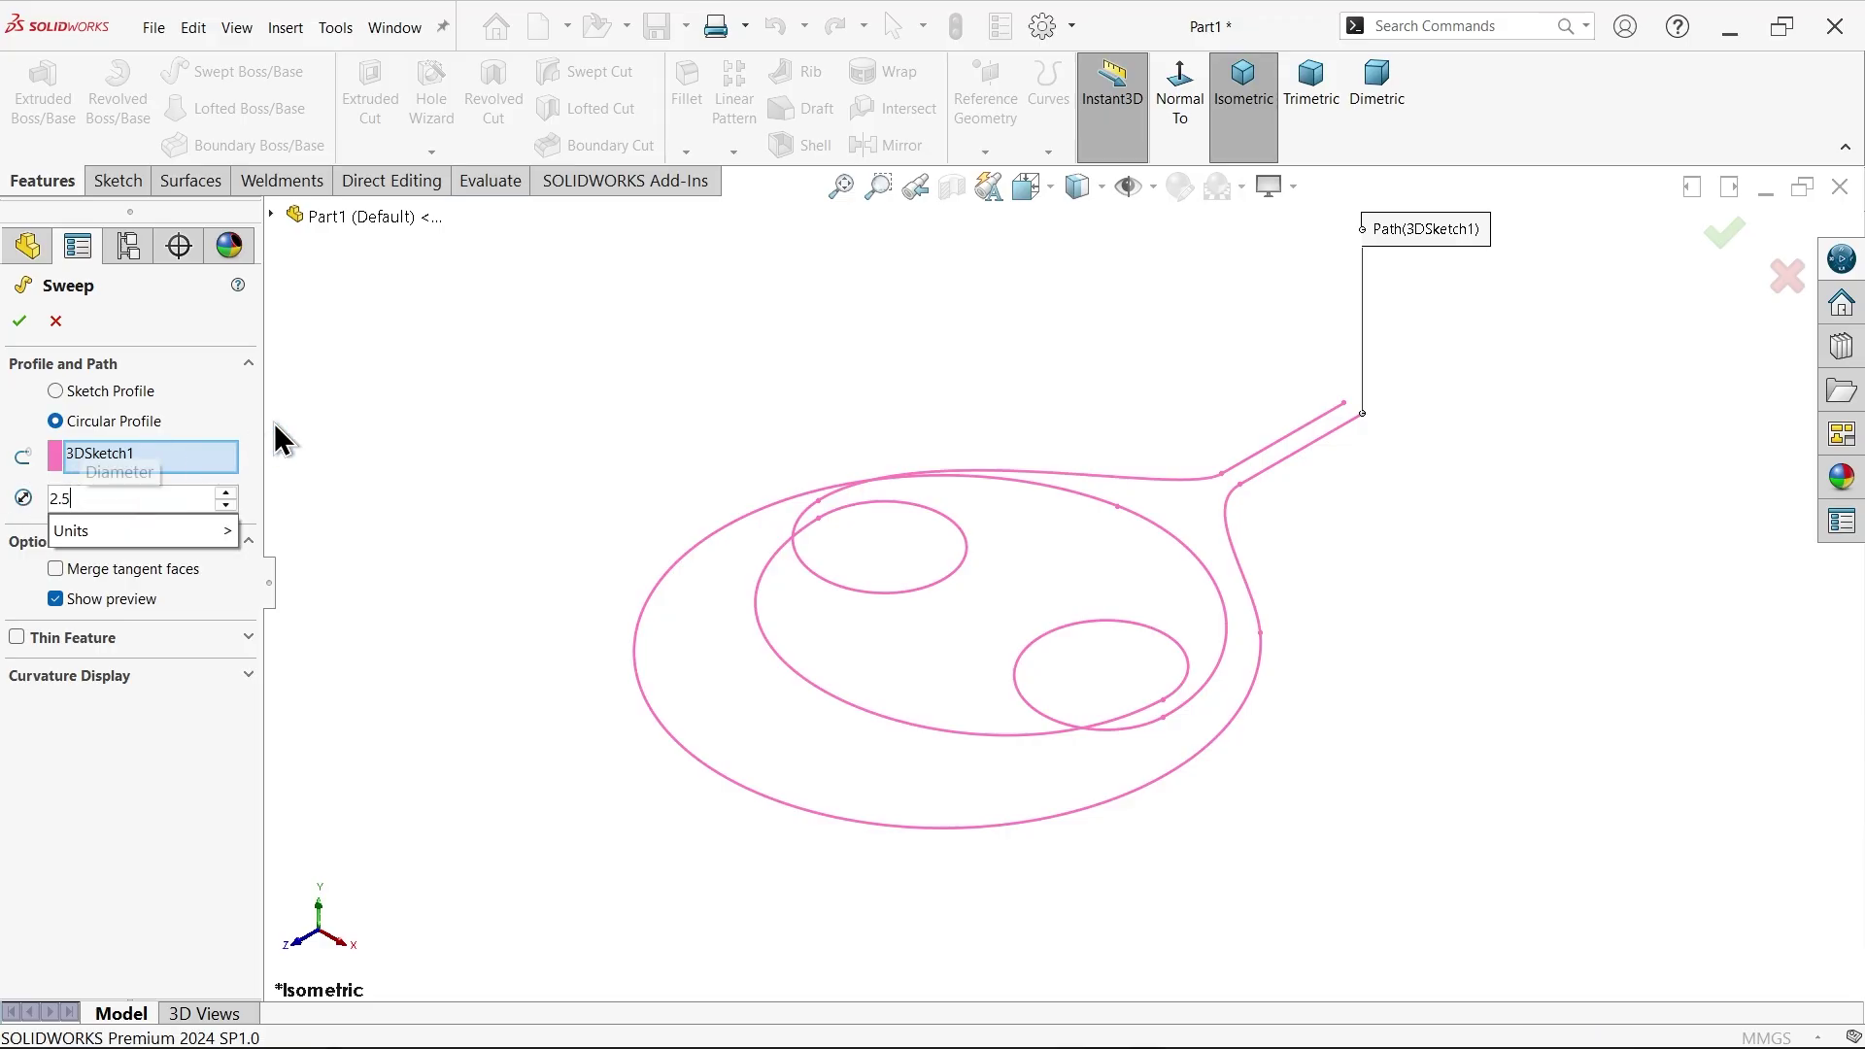
key(Return)
scroll(1112, 637, down, 2)
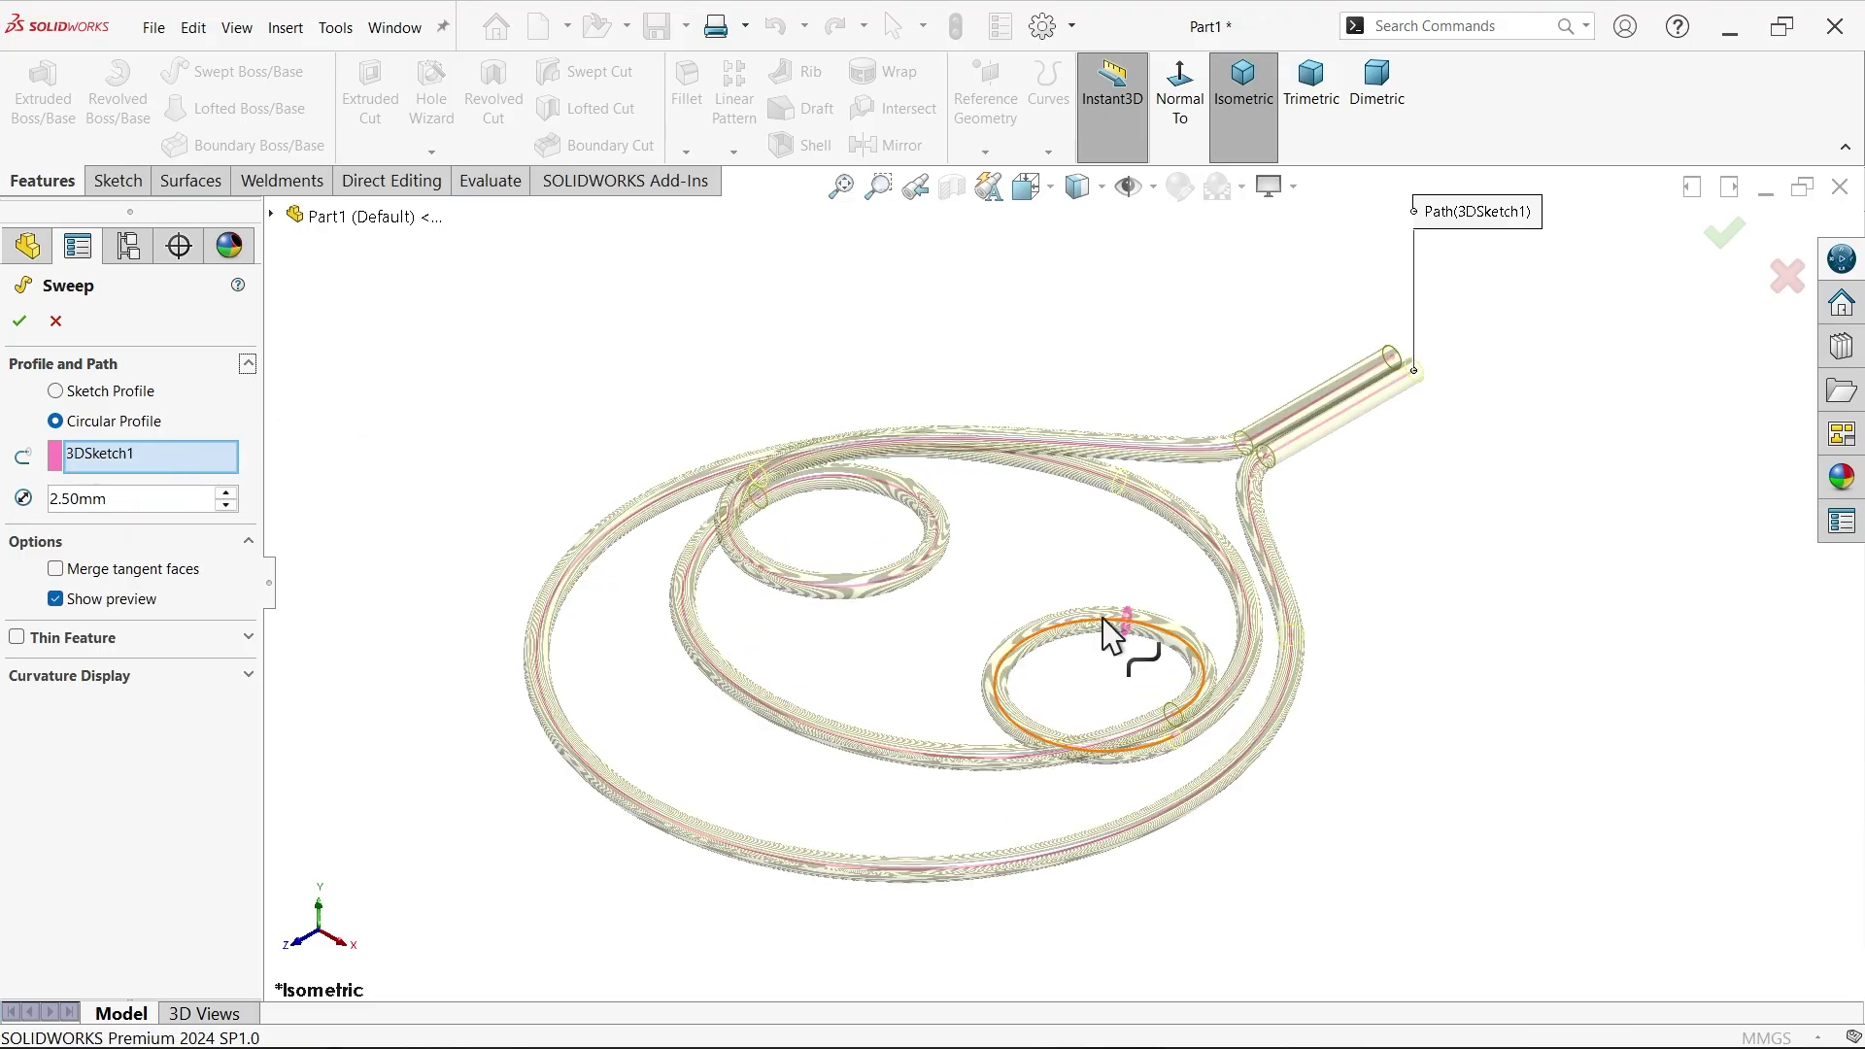
click(20, 322)
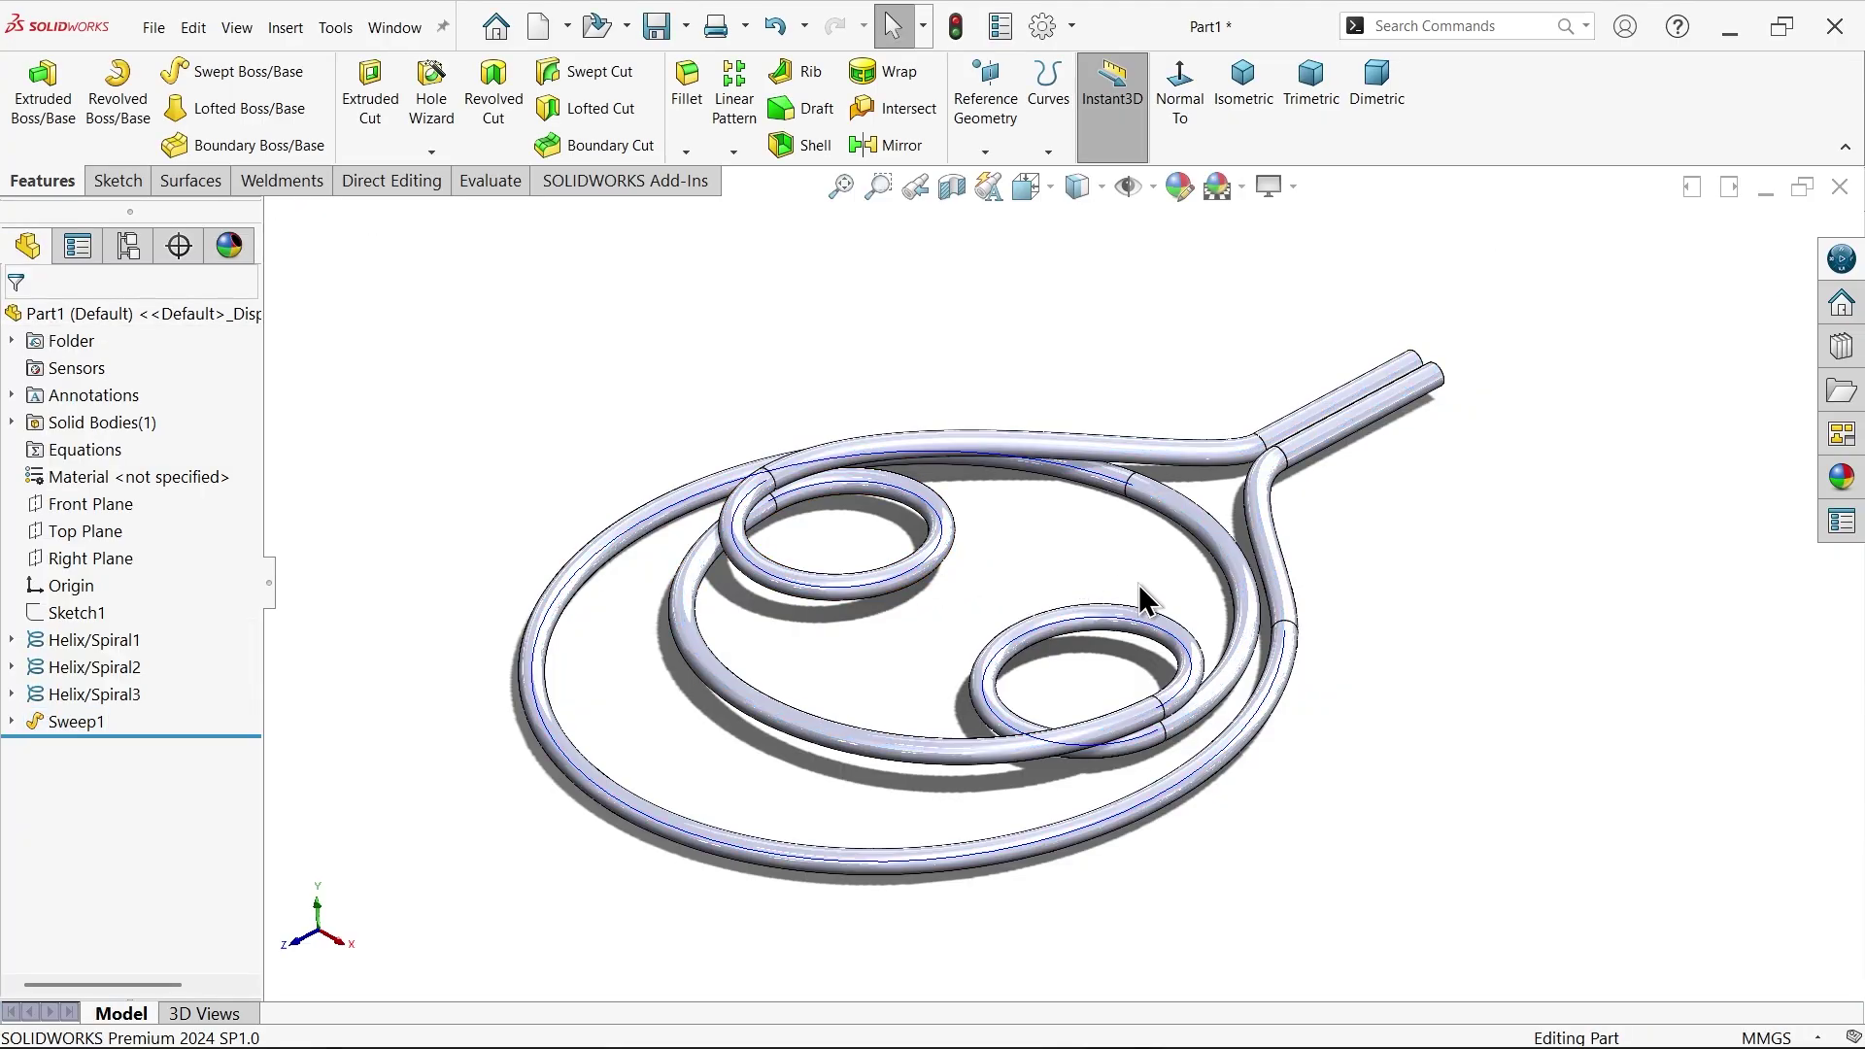
- Hide the three helix curves Helix/Spiral1–3
drag(167, 633, 101, 701)
right_click(101, 702)
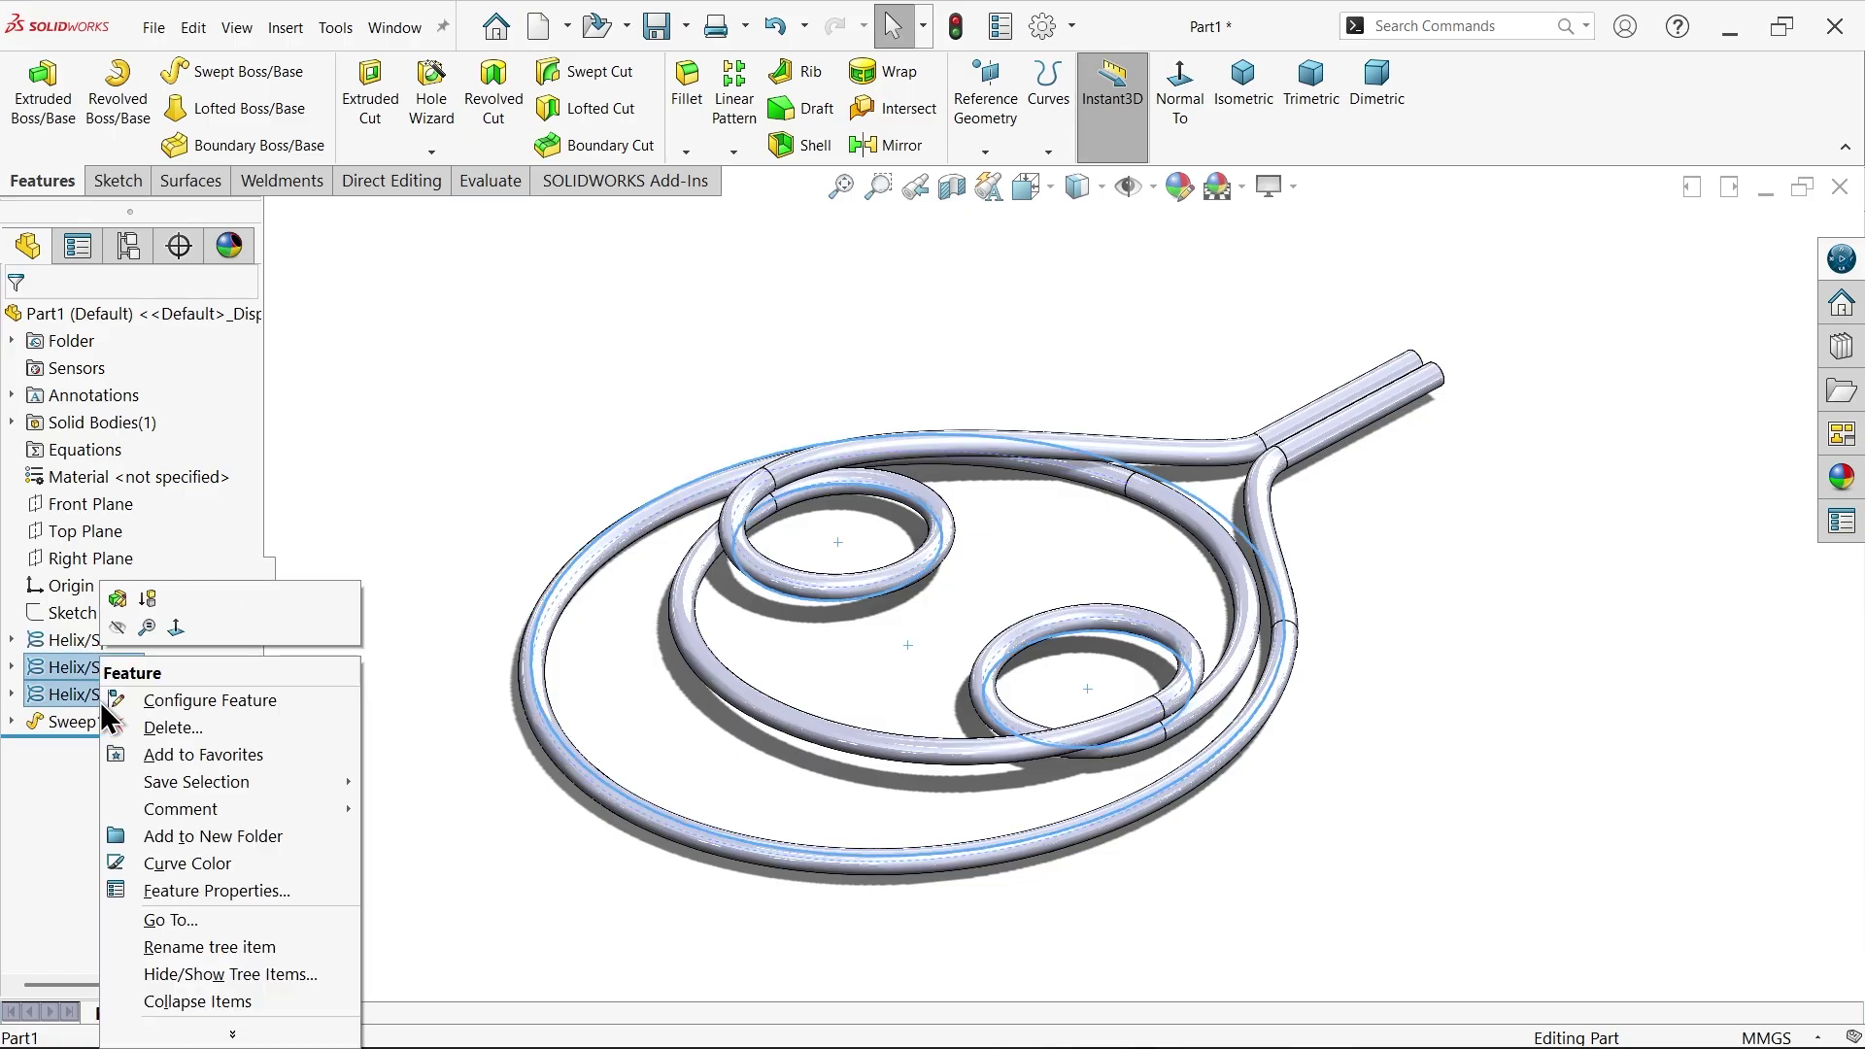
click(117, 628)
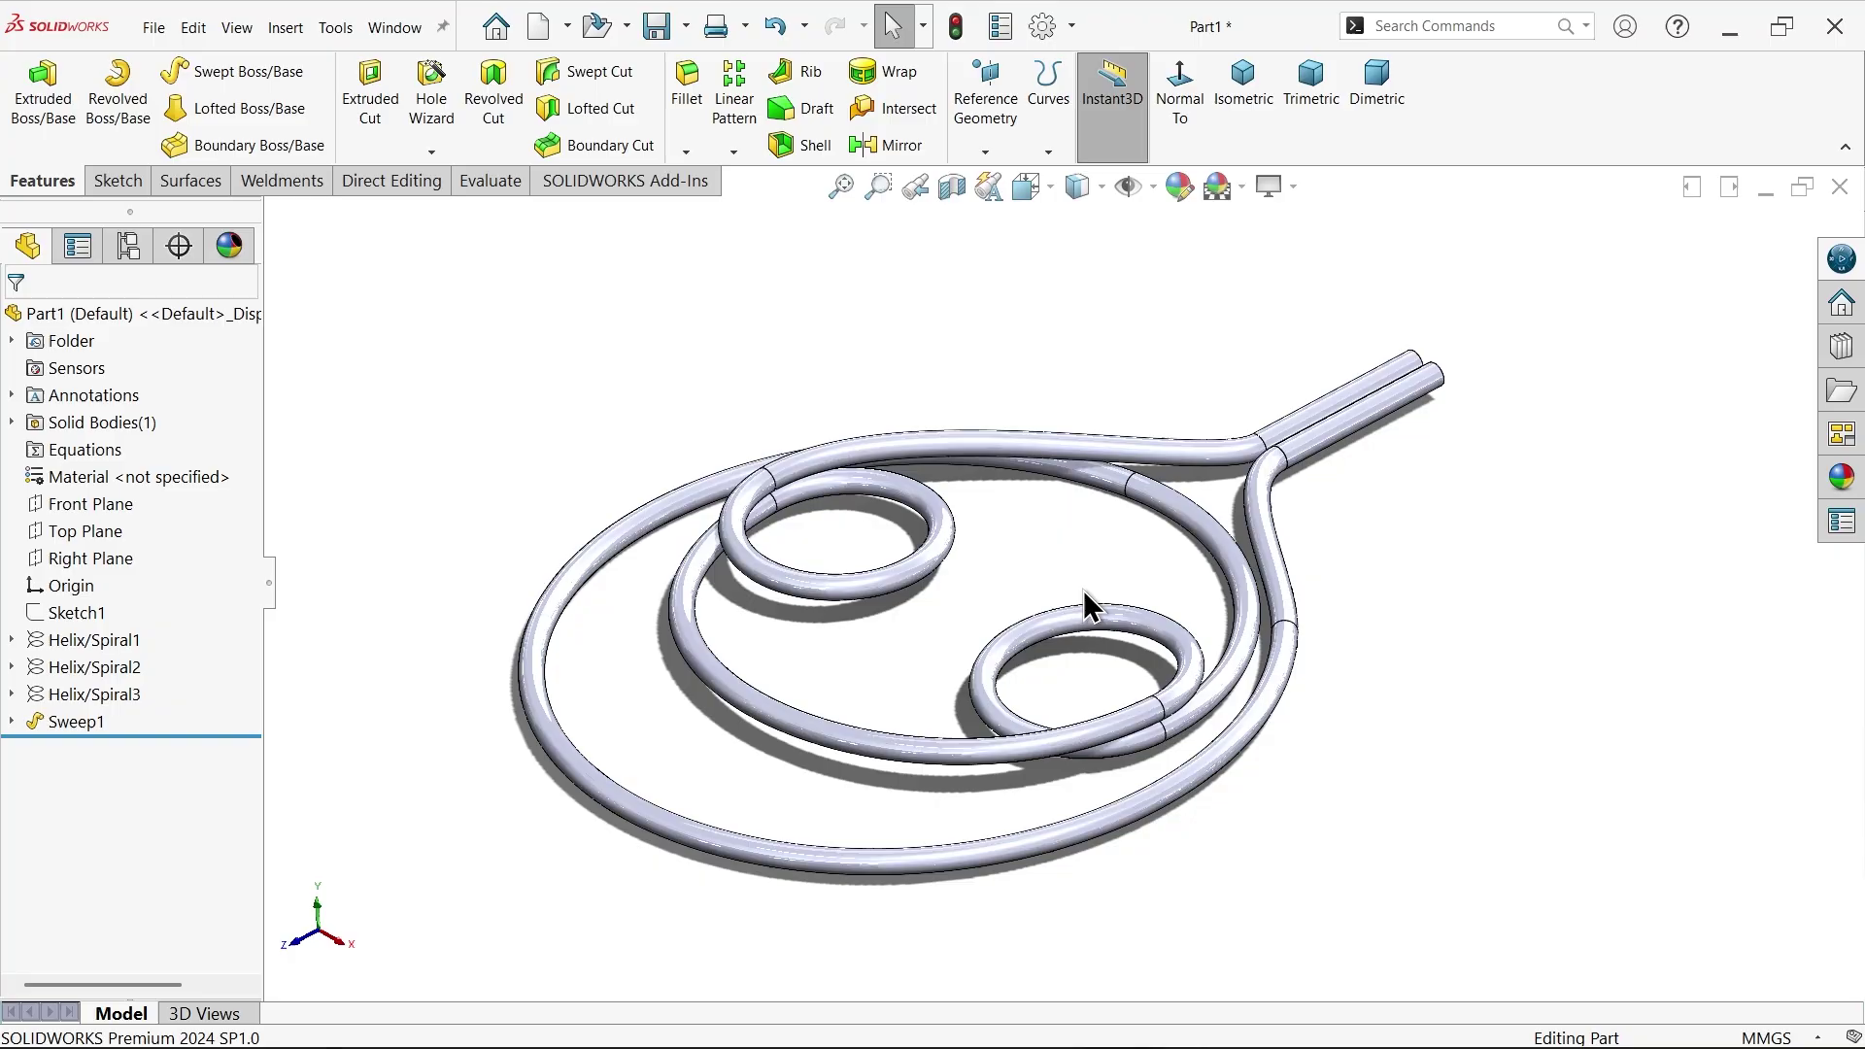
middle_drag(1082, 590, 1108, 528)
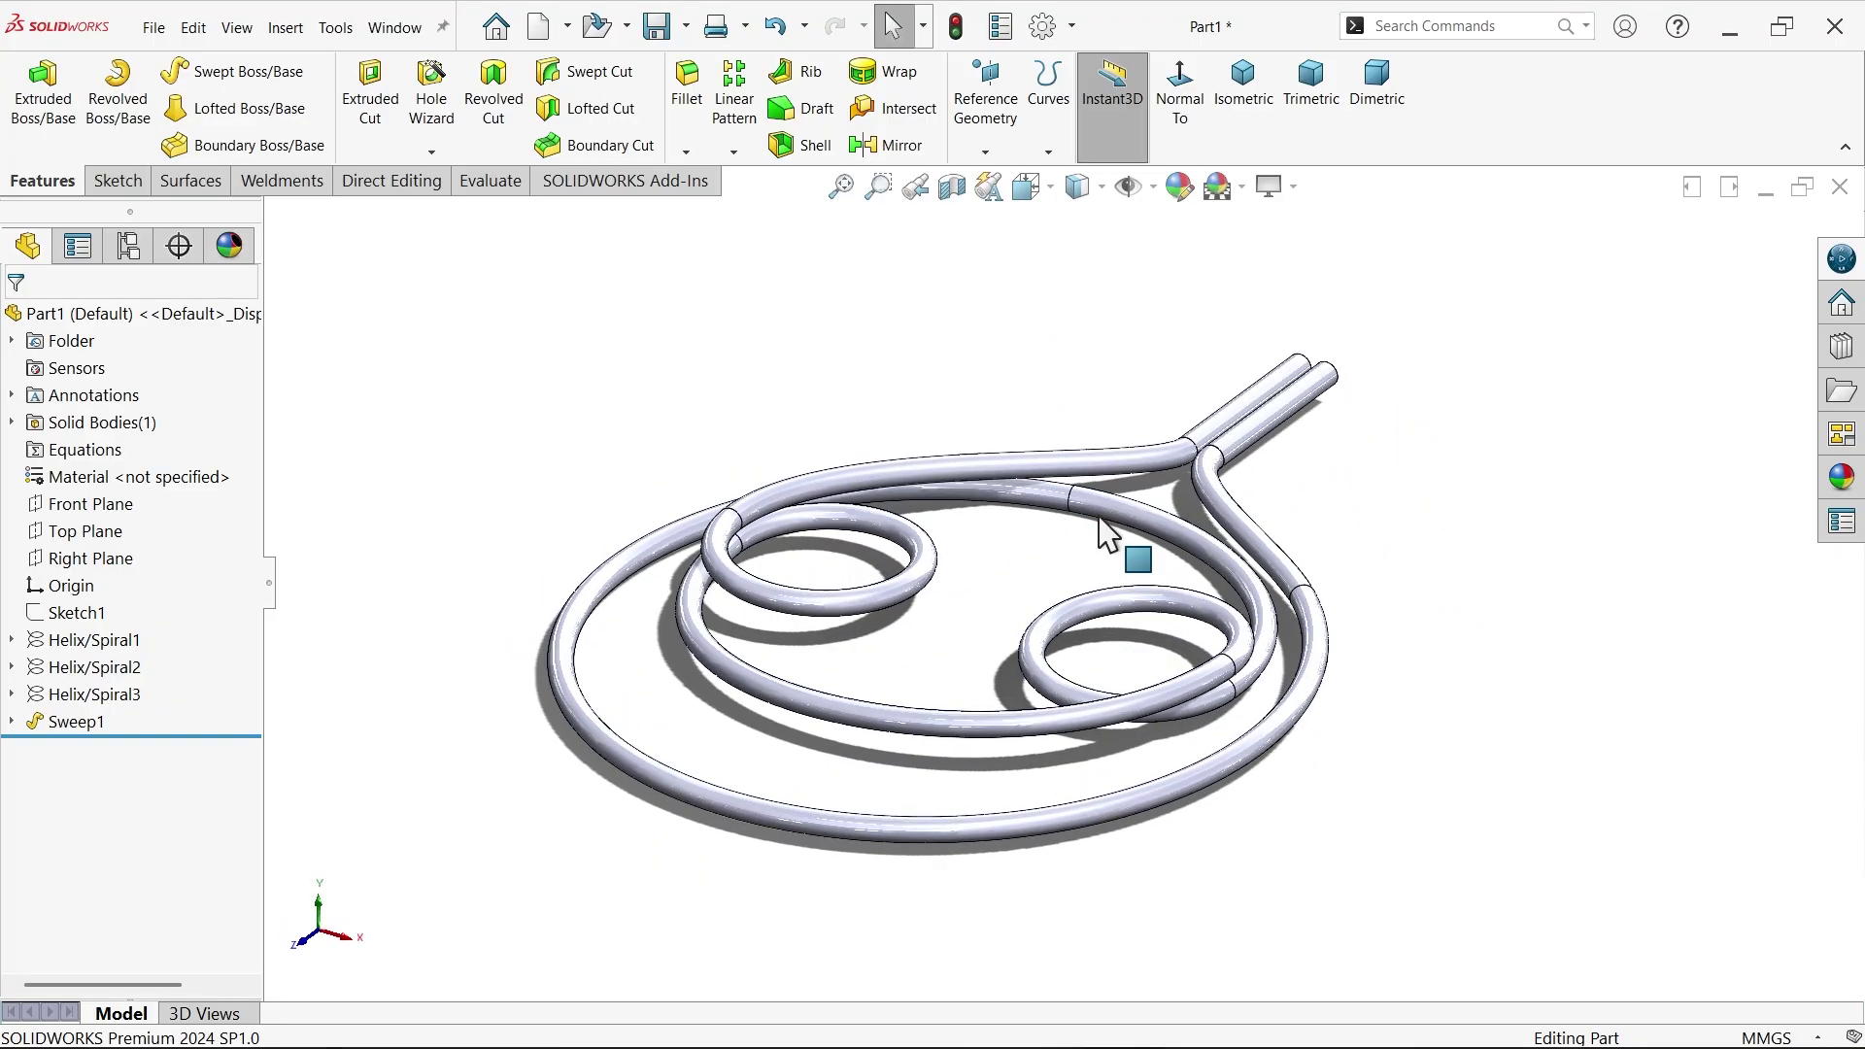
- Add a section view on the Front Plane offset to -7 mm
click(949, 184)
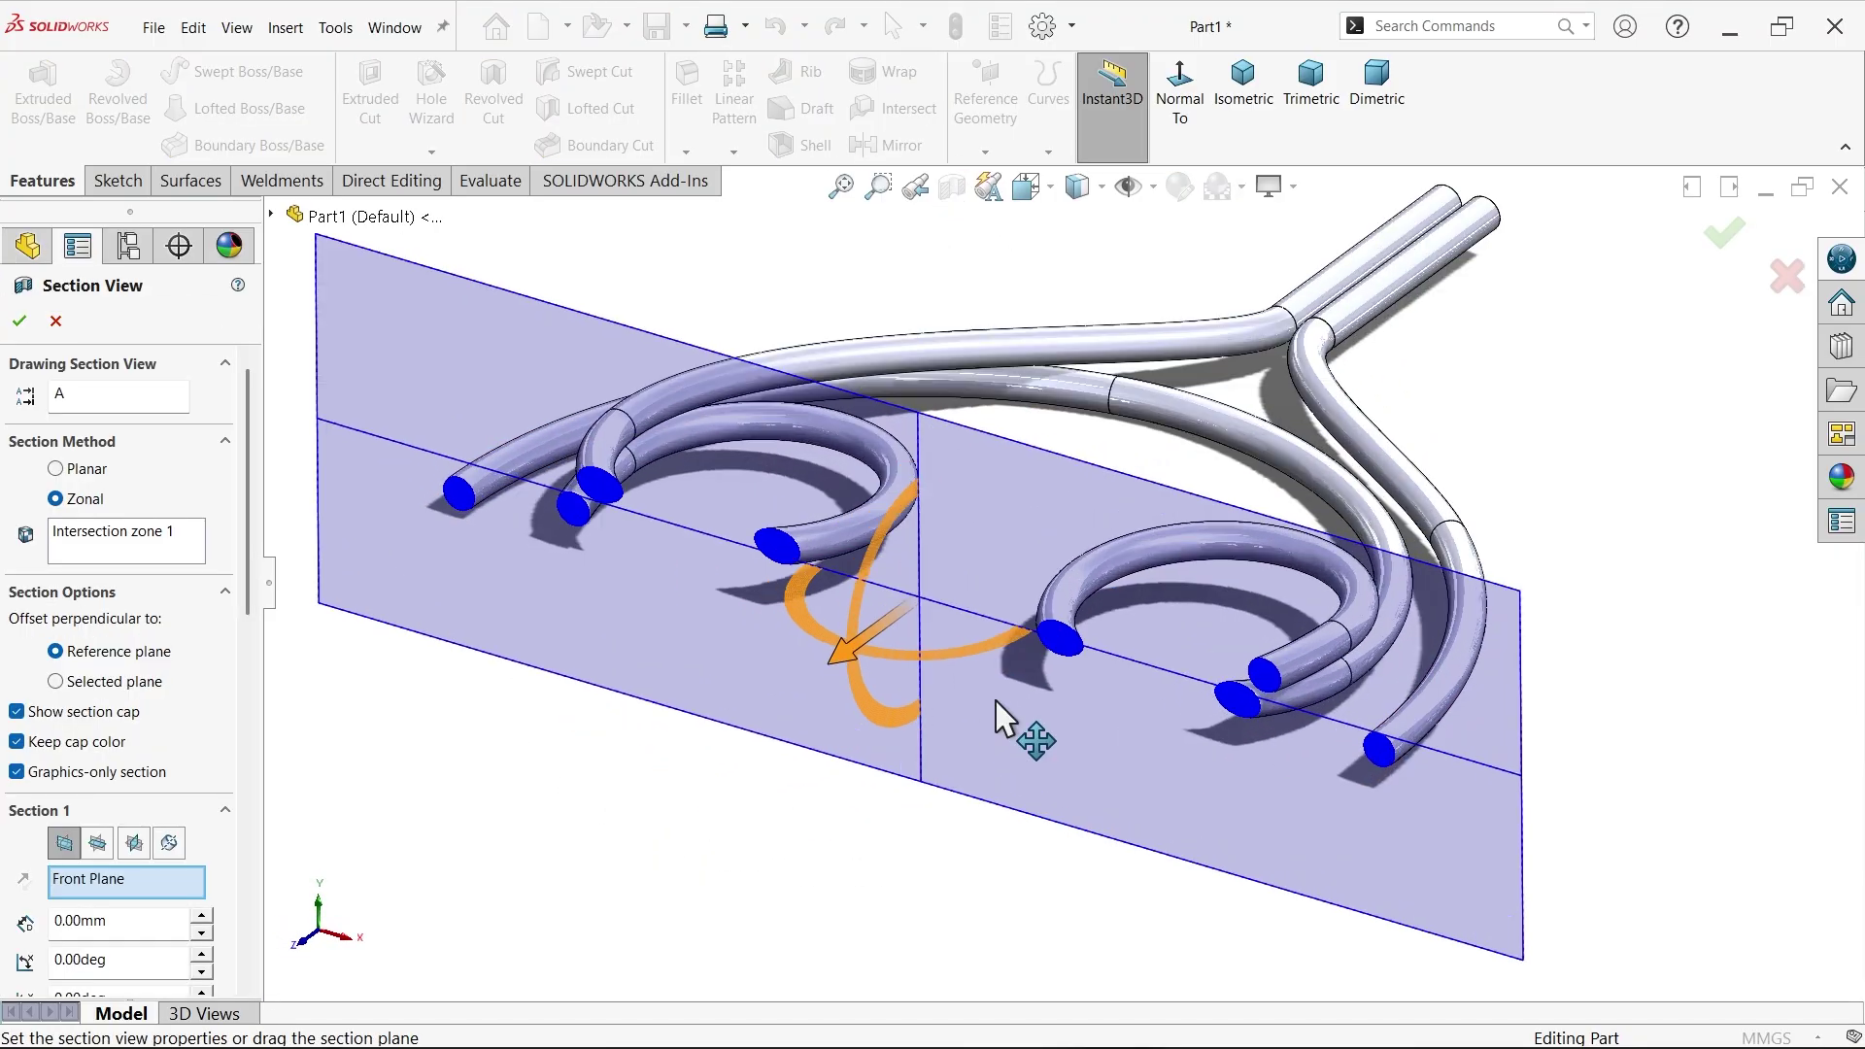
scroll(1000, 719, down, 3)
drag(813, 593, 919, 531)
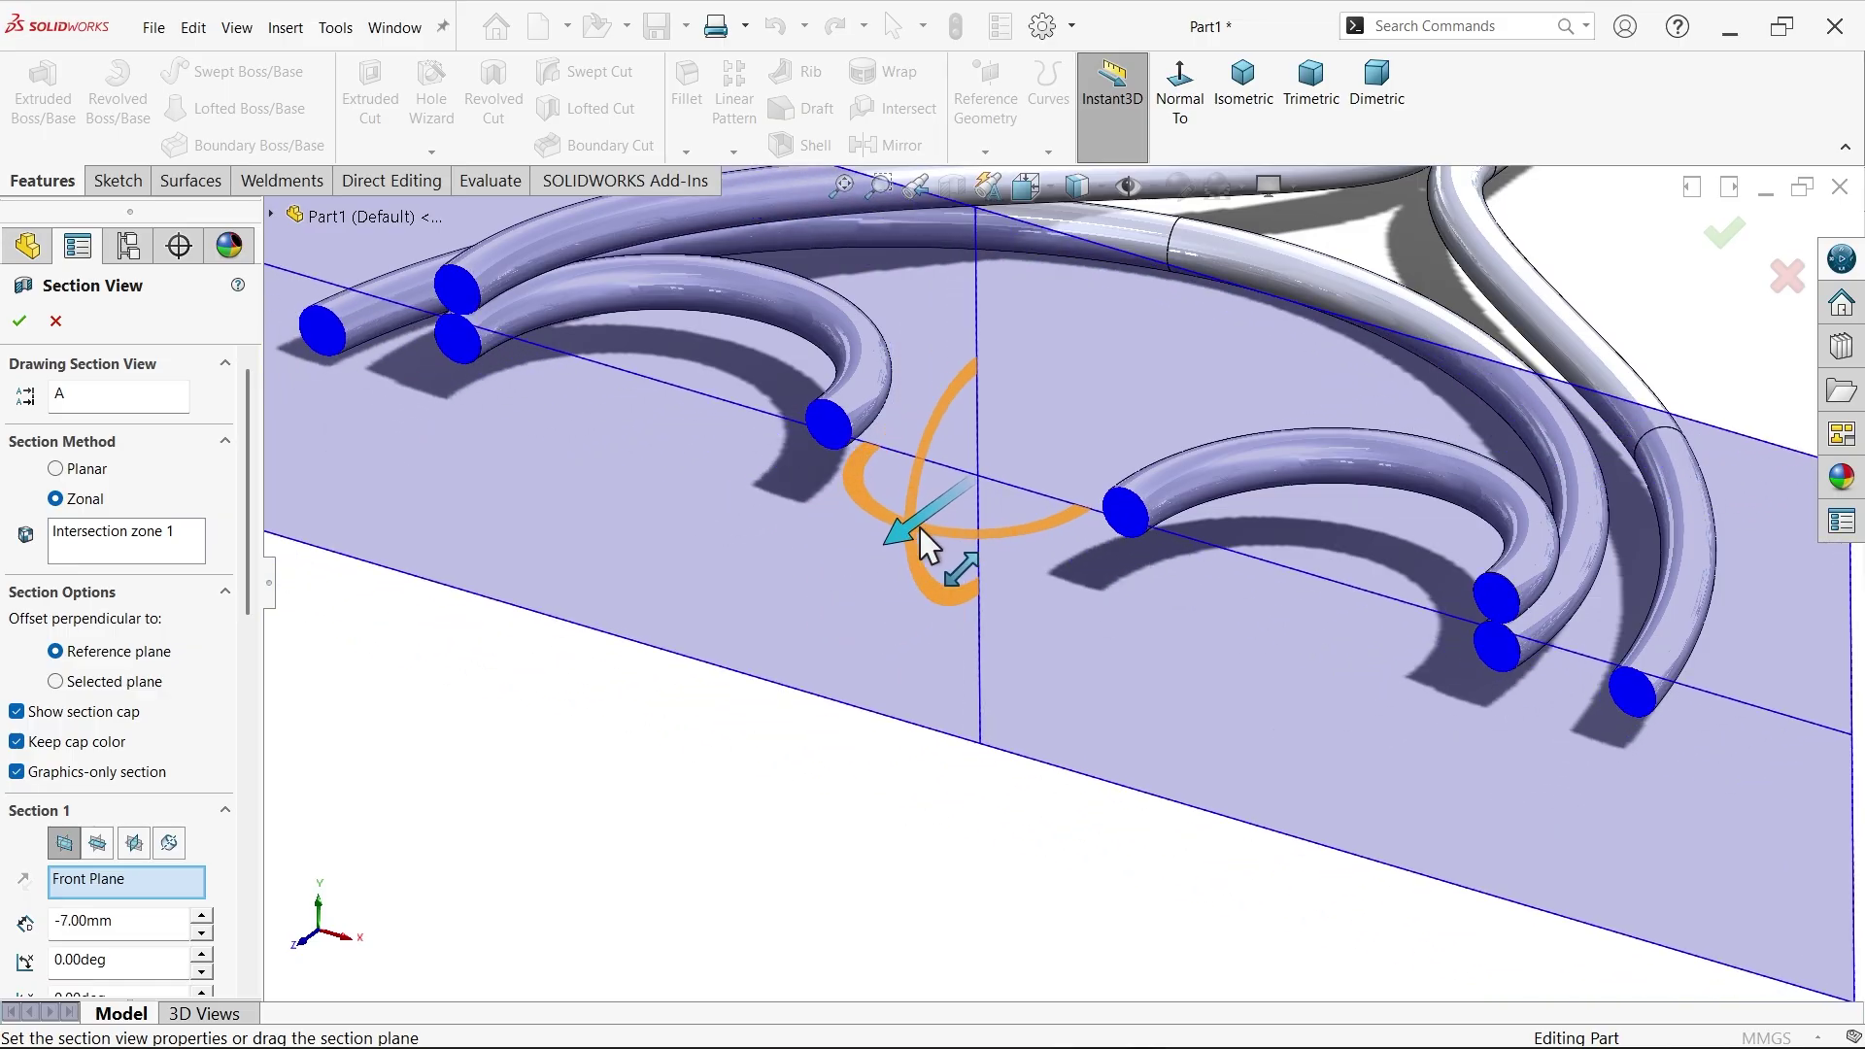
click(19, 321)
- Orbit and zoom the cutaway to inspect the wire's round cross-section through the coils
scroll(1528, 616, down, 3)
middle_drag(1528, 616, 1561, 521)
scroll(1527, 583, down, 3)
scroll(1412, 567, up, 3)
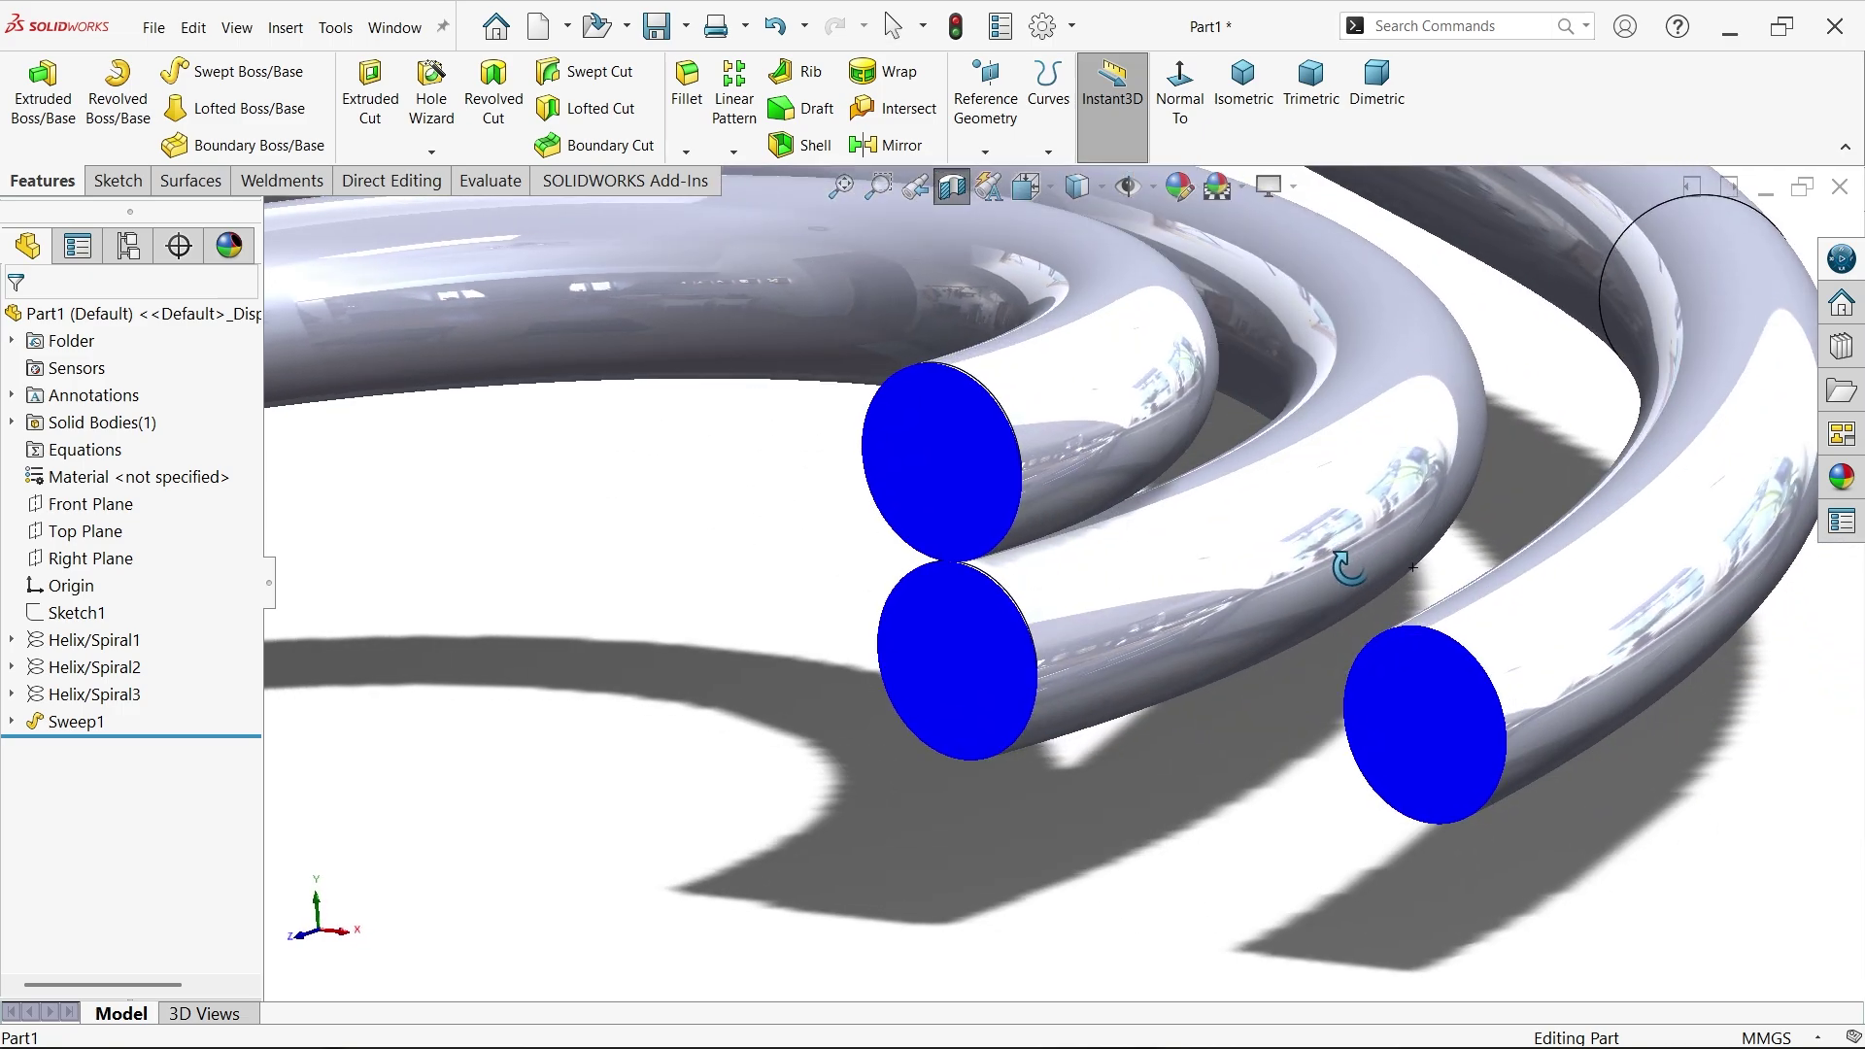
middle_drag(1412, 567, 1198, 598)
scroll(1068, 588, up, 3)
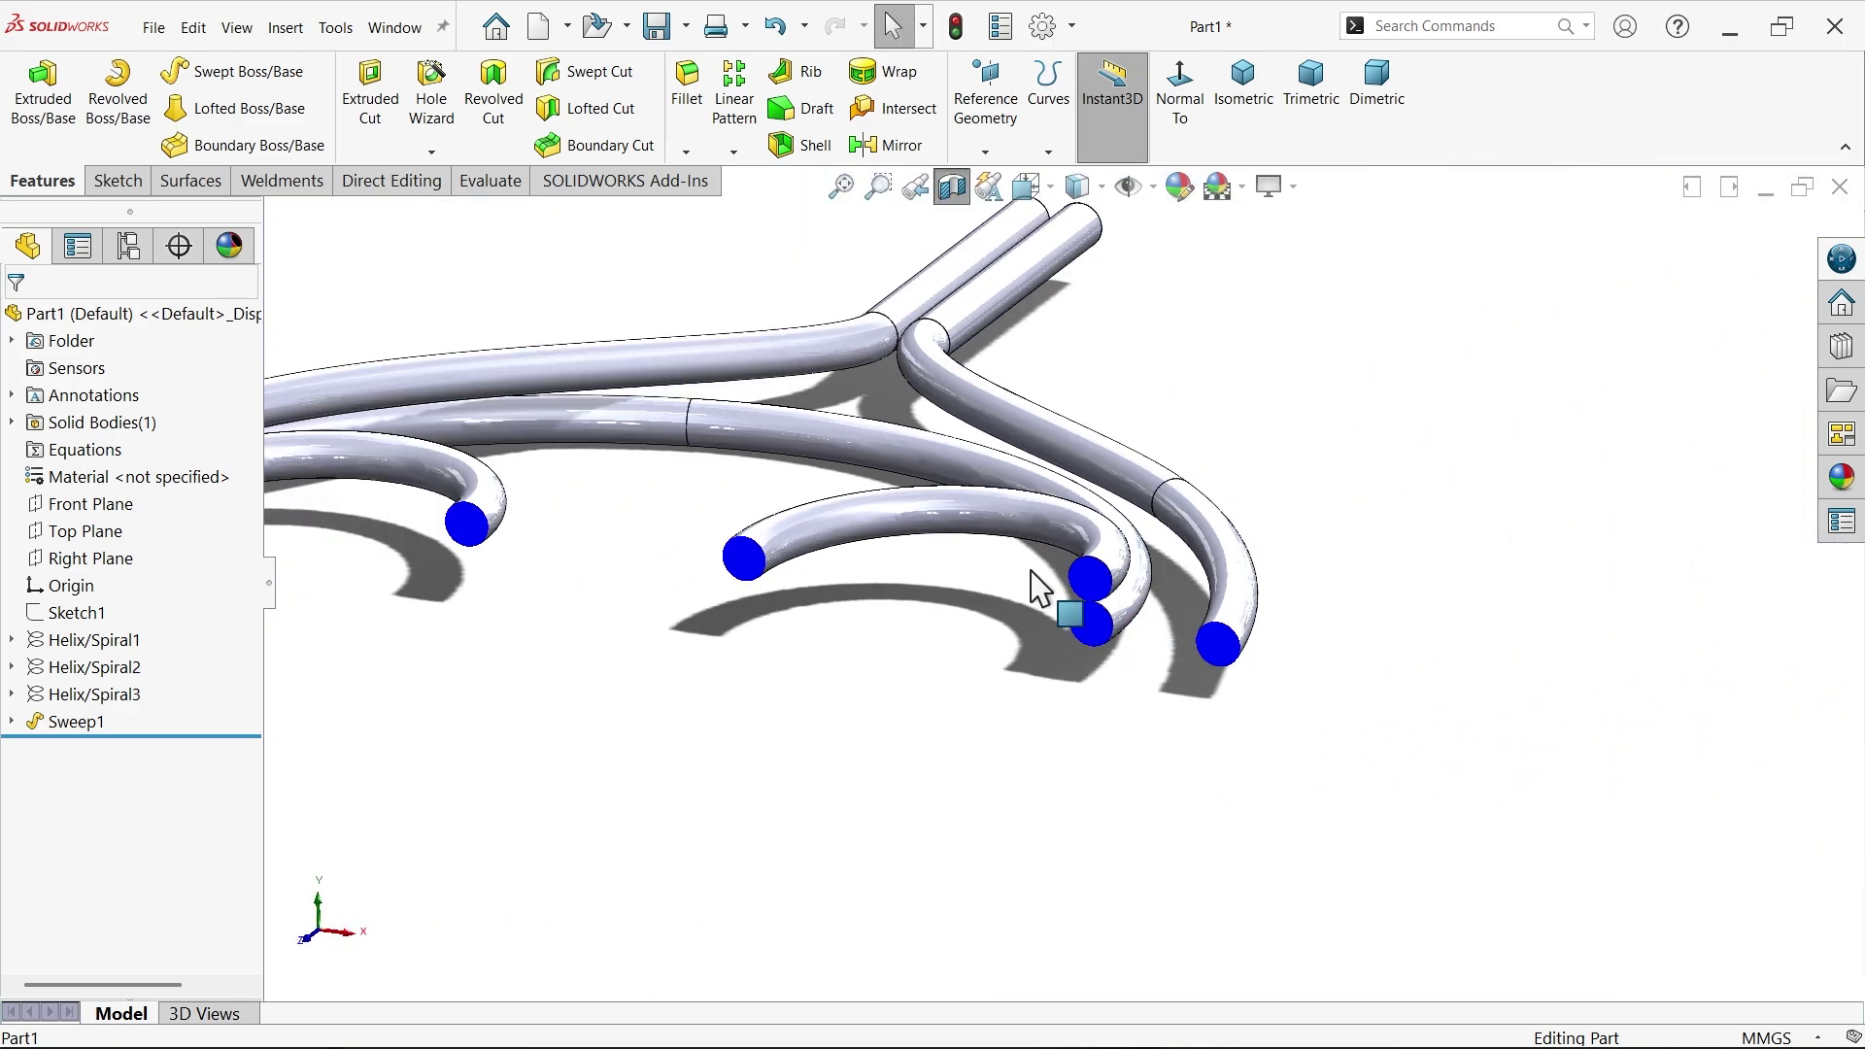
middle_drag(1068, 588, 593, 573)
scroll(491, 510, down, 3)
scroll(492, 520, up, 6)
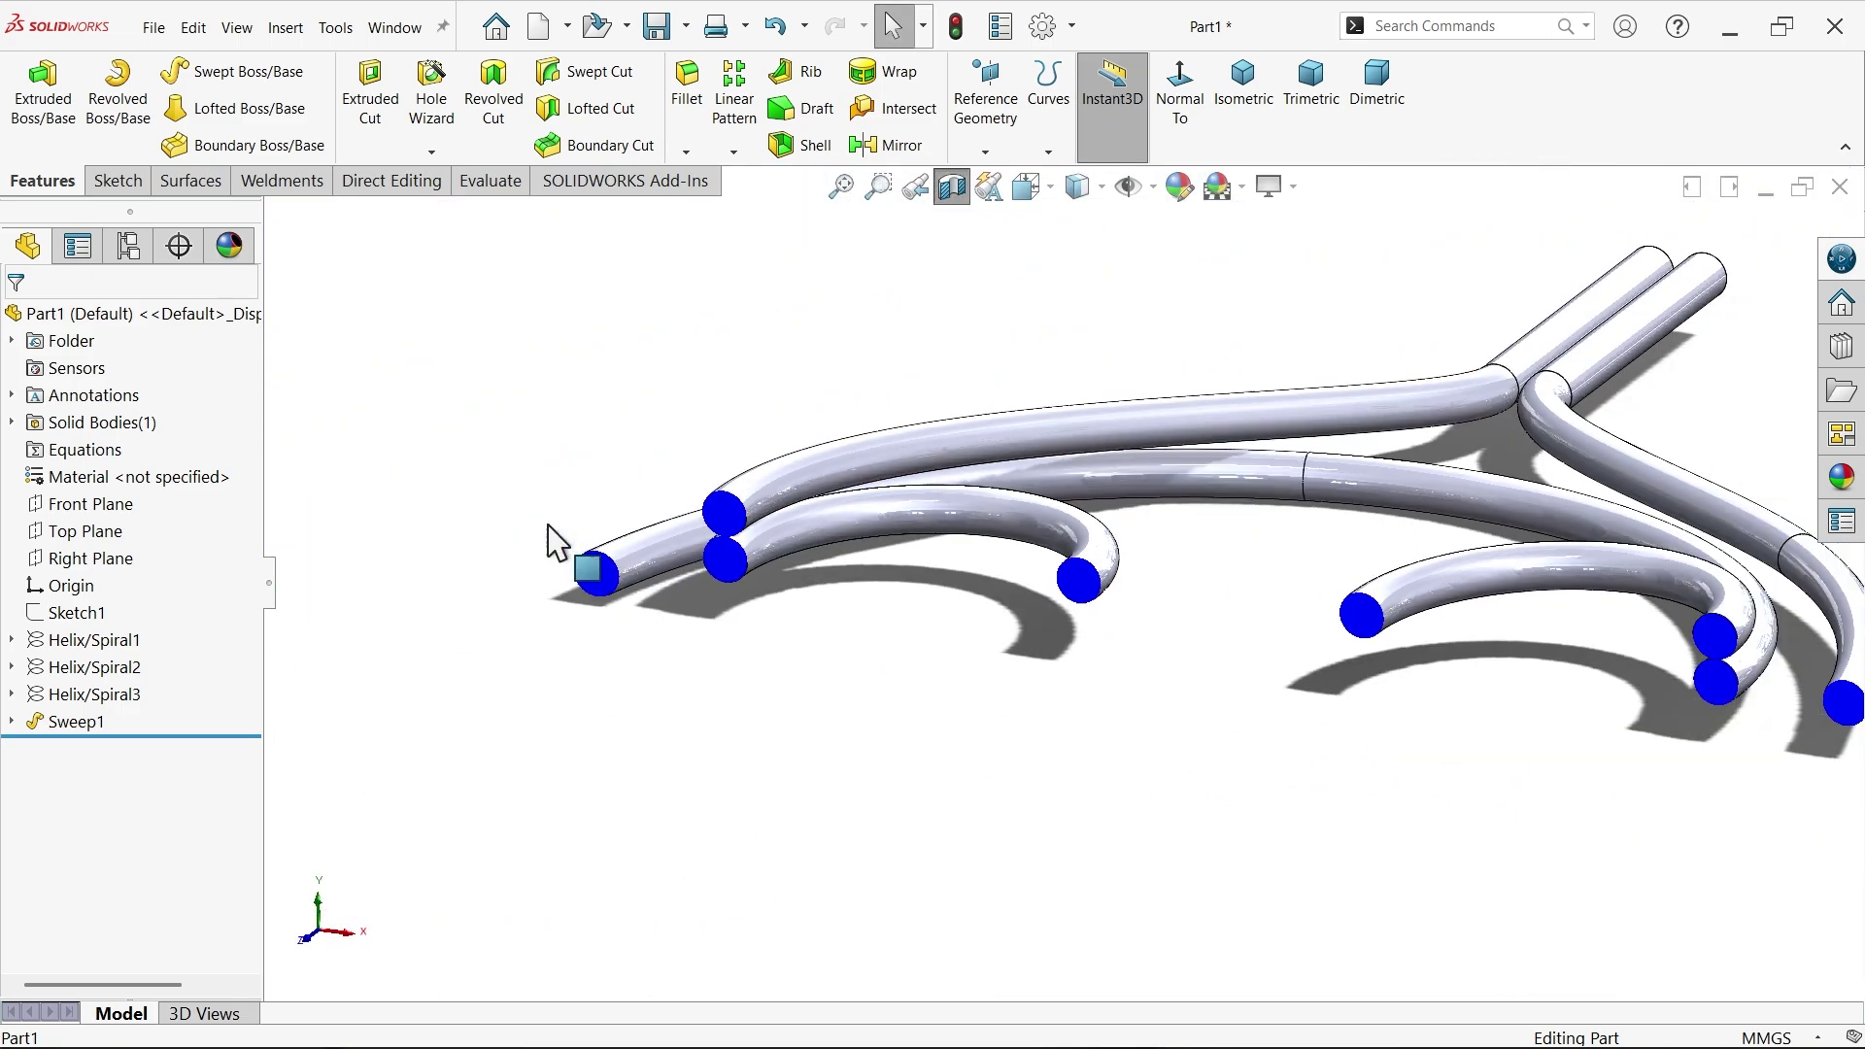
middle_drag(1146, 447, 1189, 590)
scroll(1355, 568, up, 2)
scroll(1321, 549, down, 3)
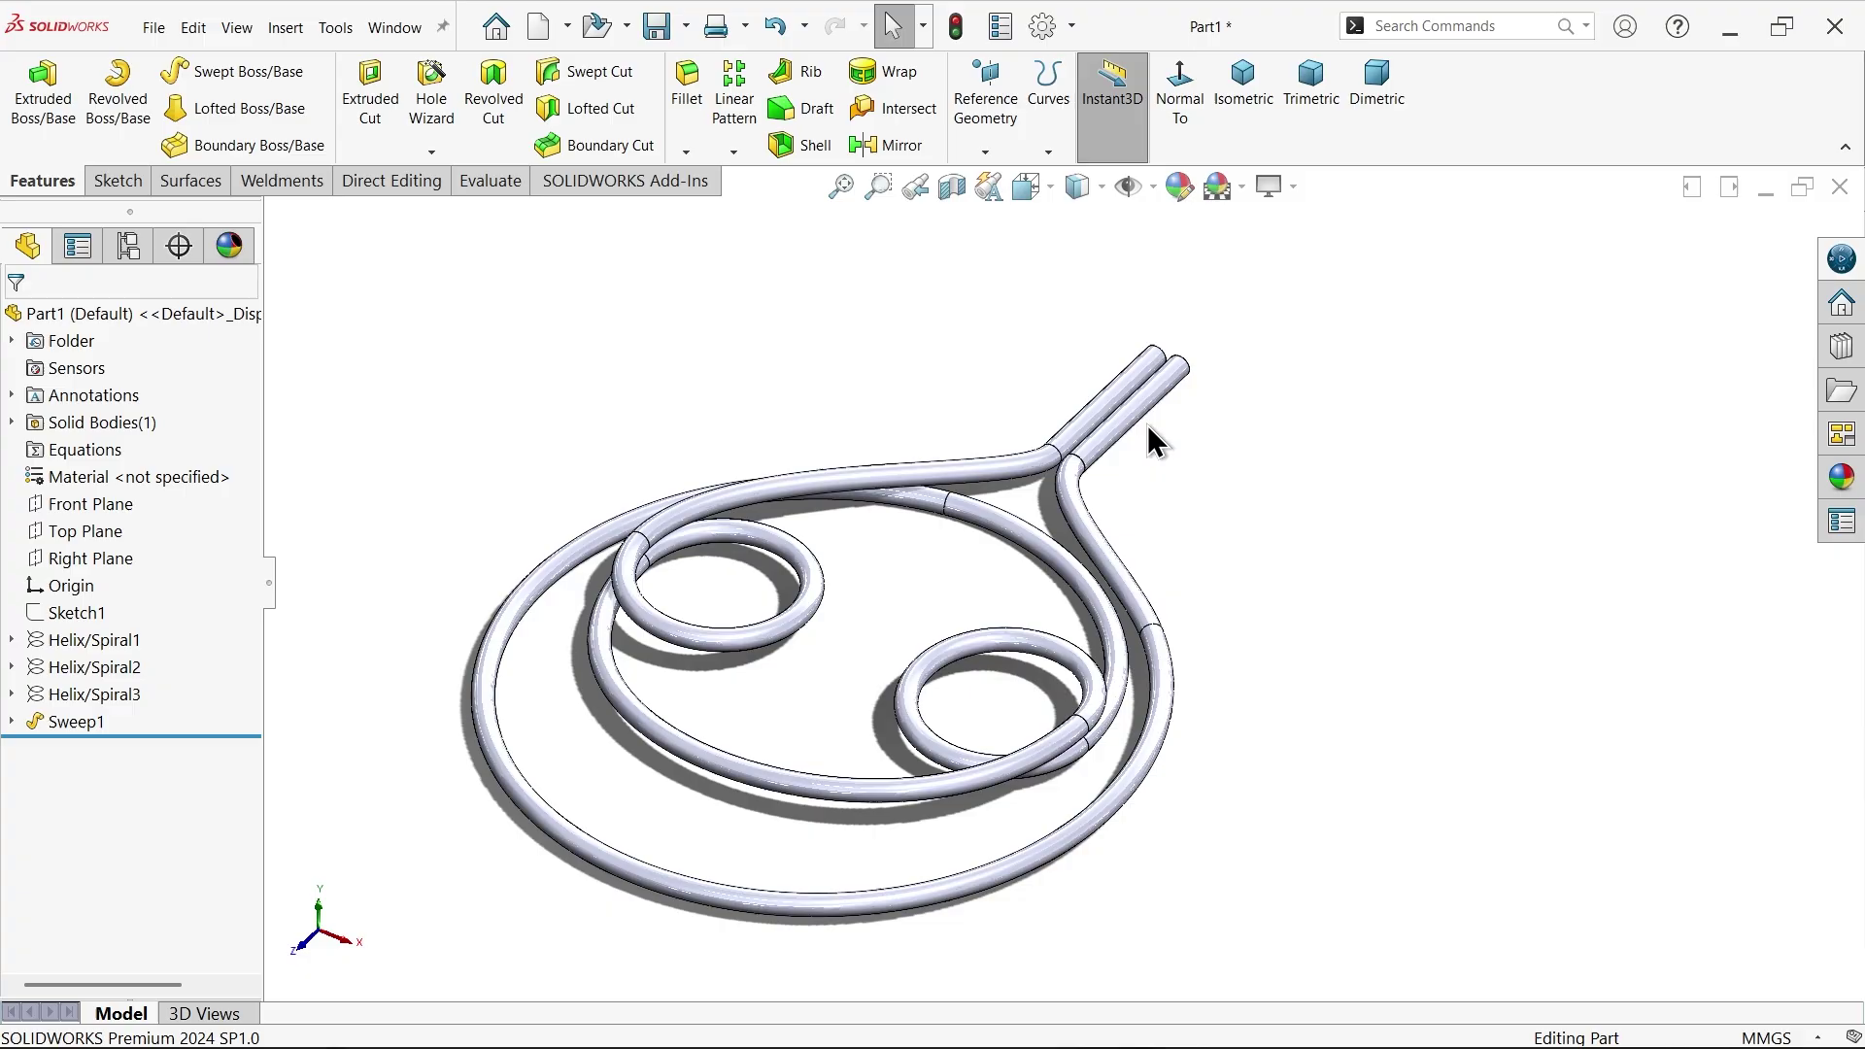
- Apply the polished steel appearance from Metal > Steel to the whisk wire
click(1842, 478)
click(1521, 256)
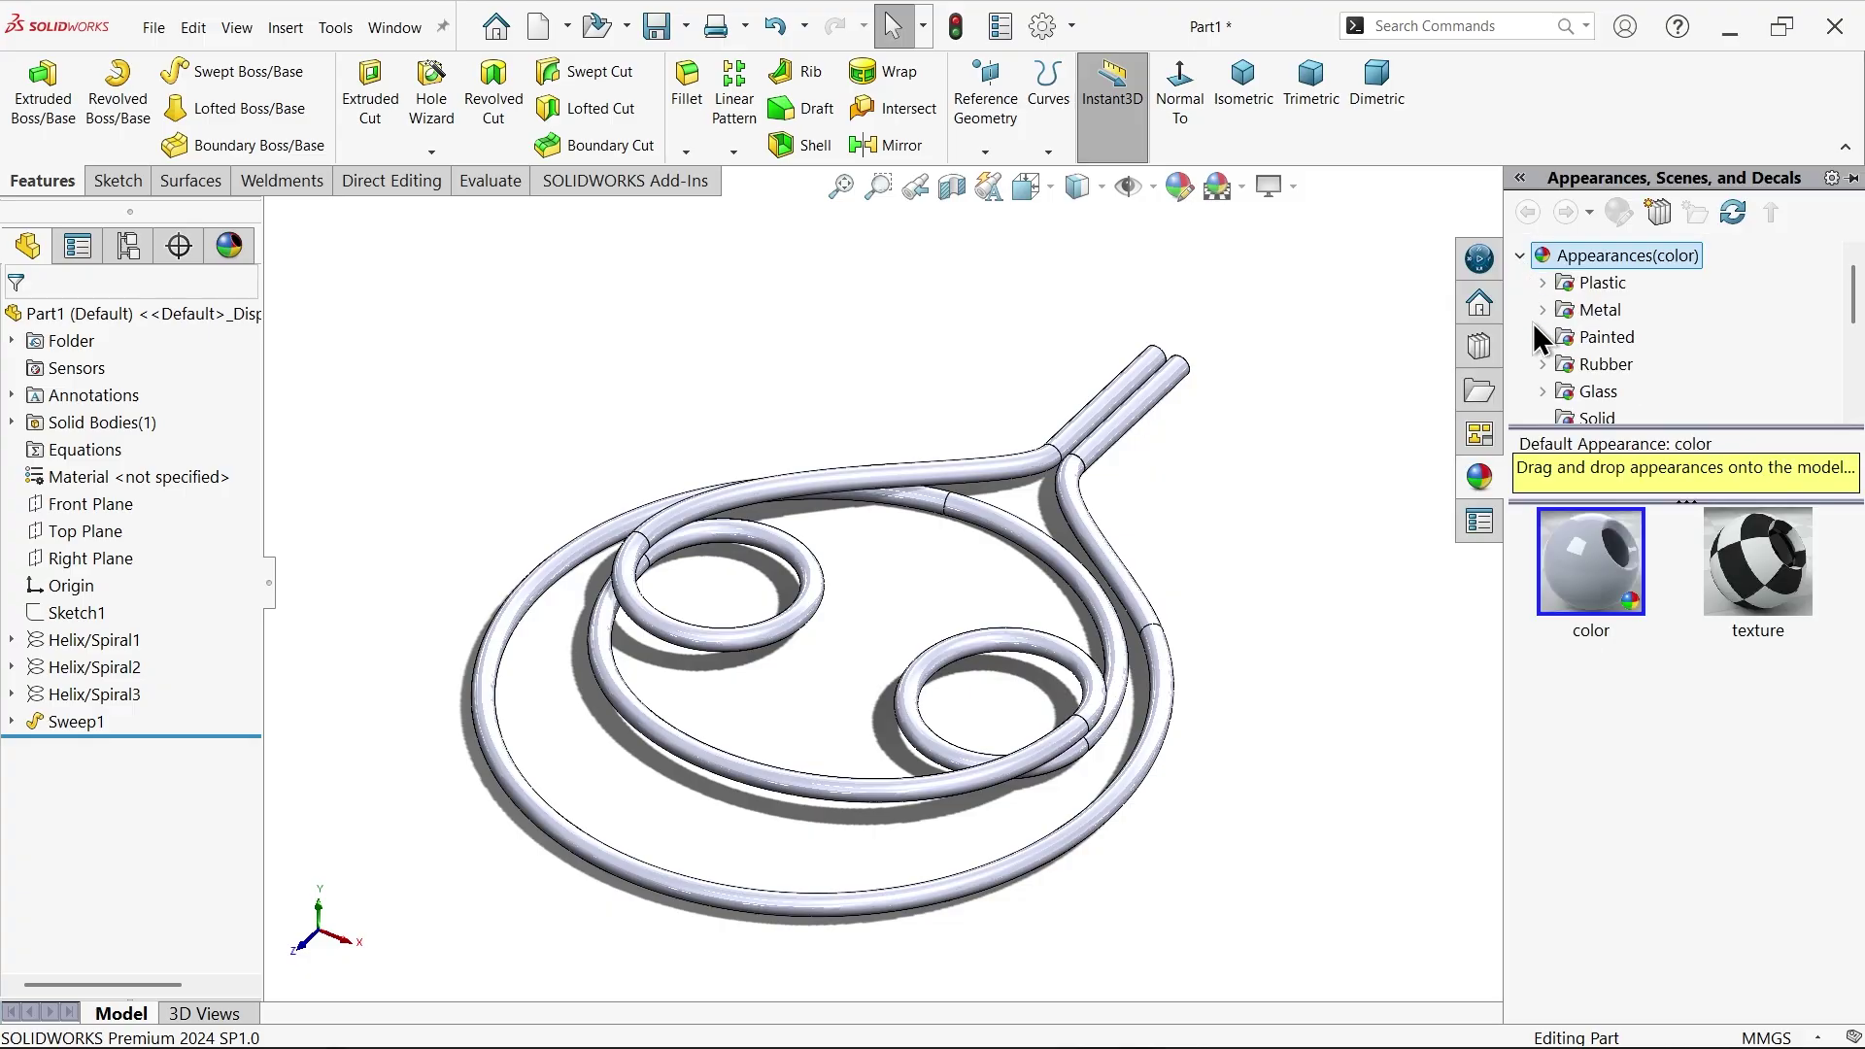
click(1544, 309)
click(1607, 284)
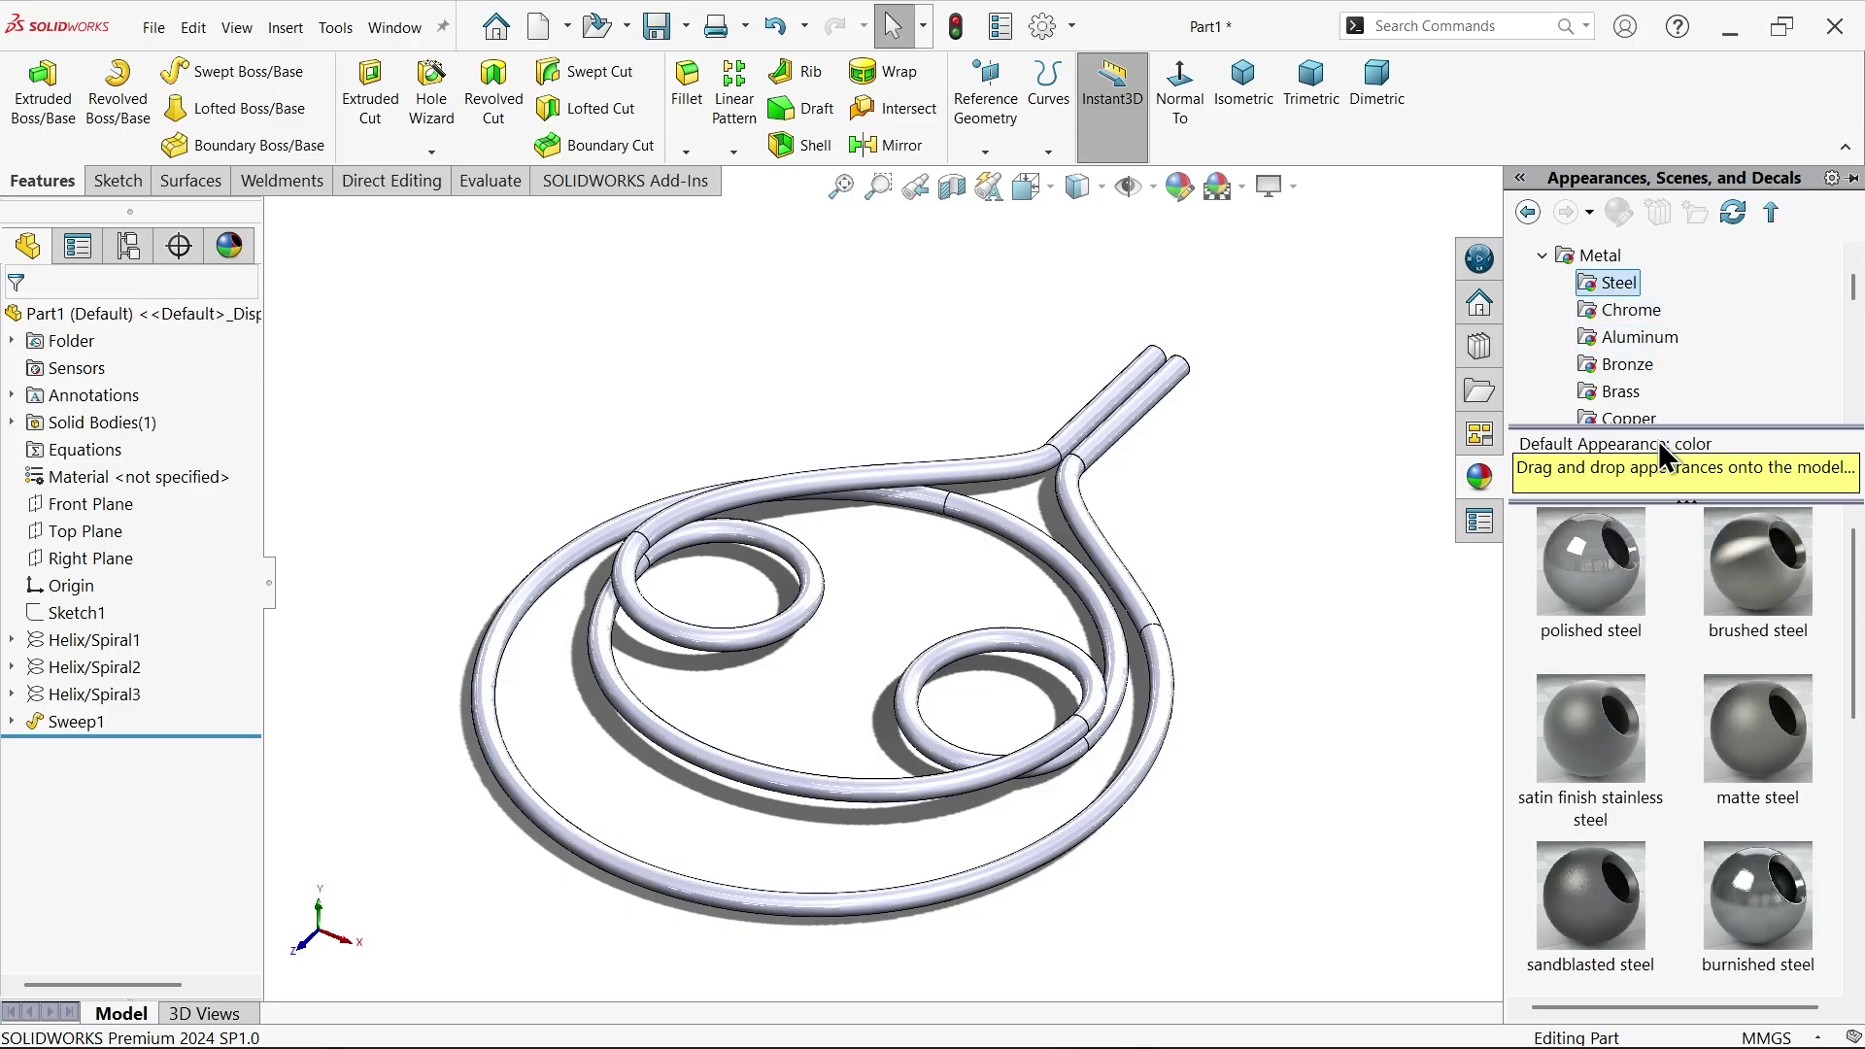
click(1593, 594)
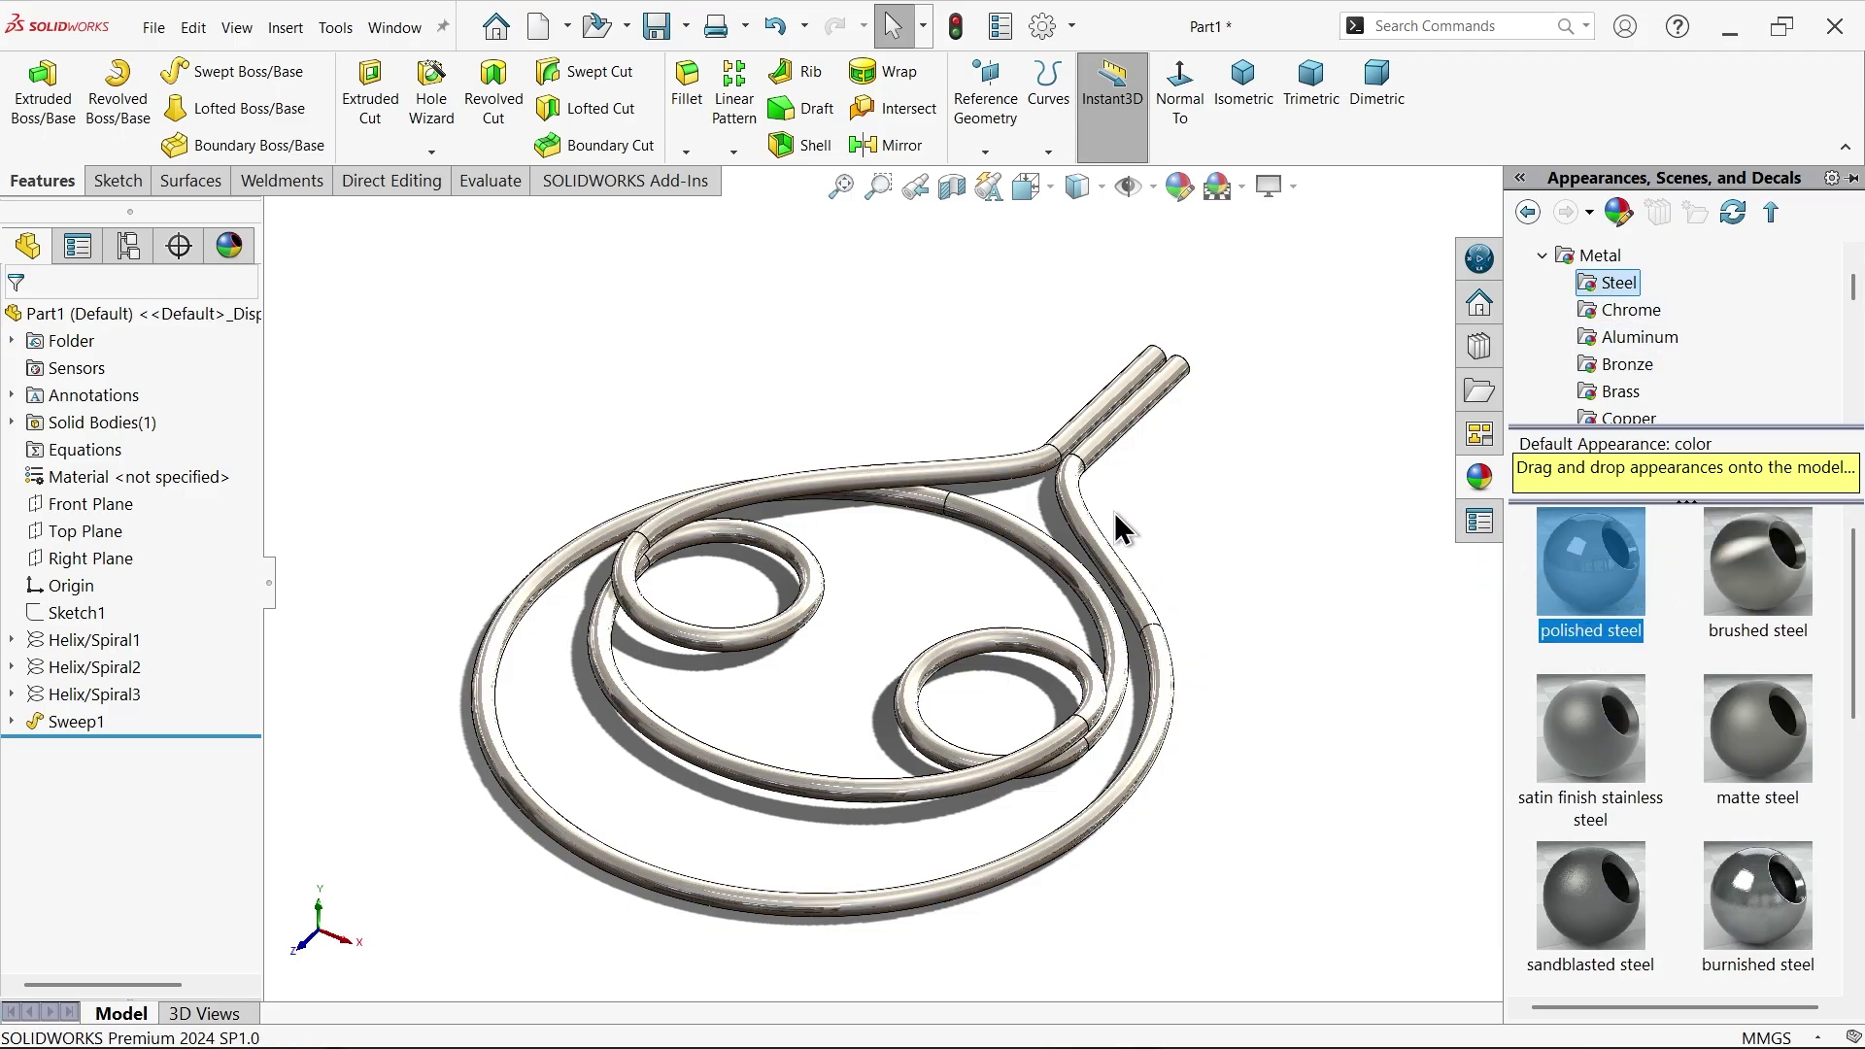
click(1230, 476)
scroll(1146, 422, up, 2)
scroll(1029, 461, up, 2)
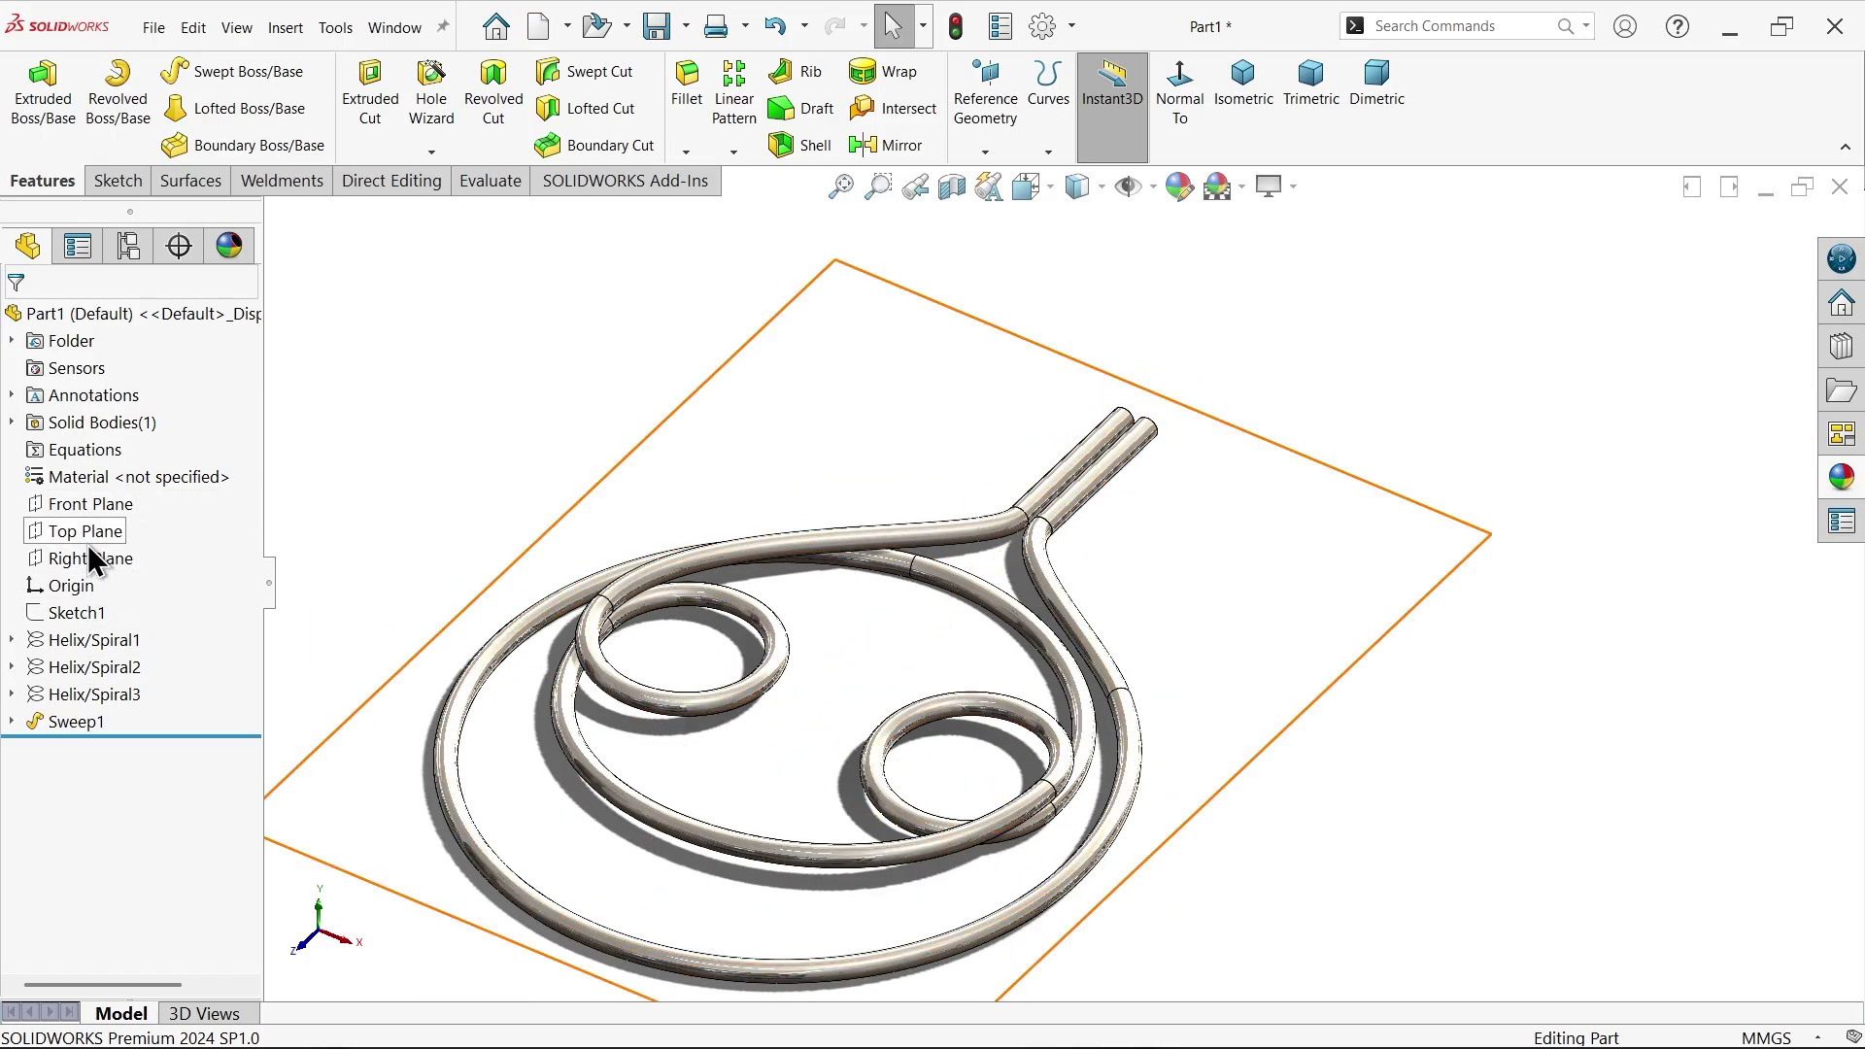
- Sketch a Ø20 mm circle at the origin on the Front Plane and view it isometrically
click(101, 506)
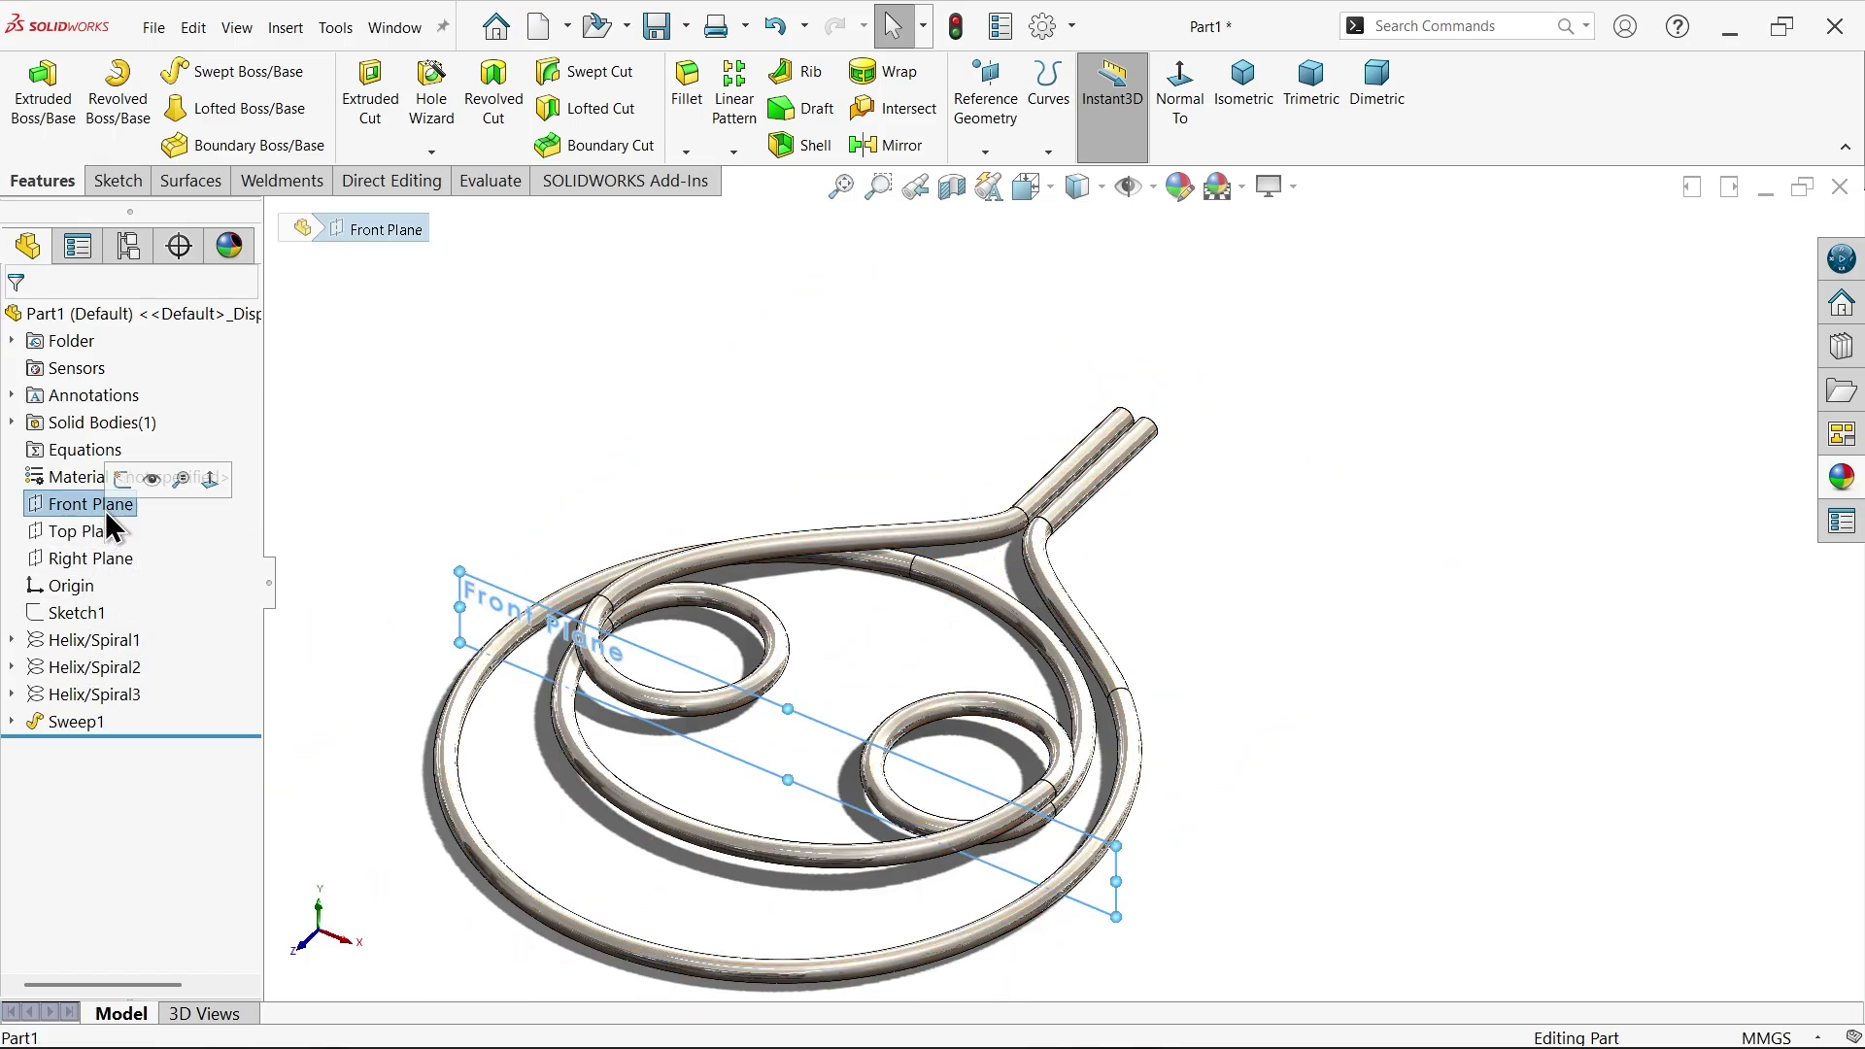
click(123, 486)
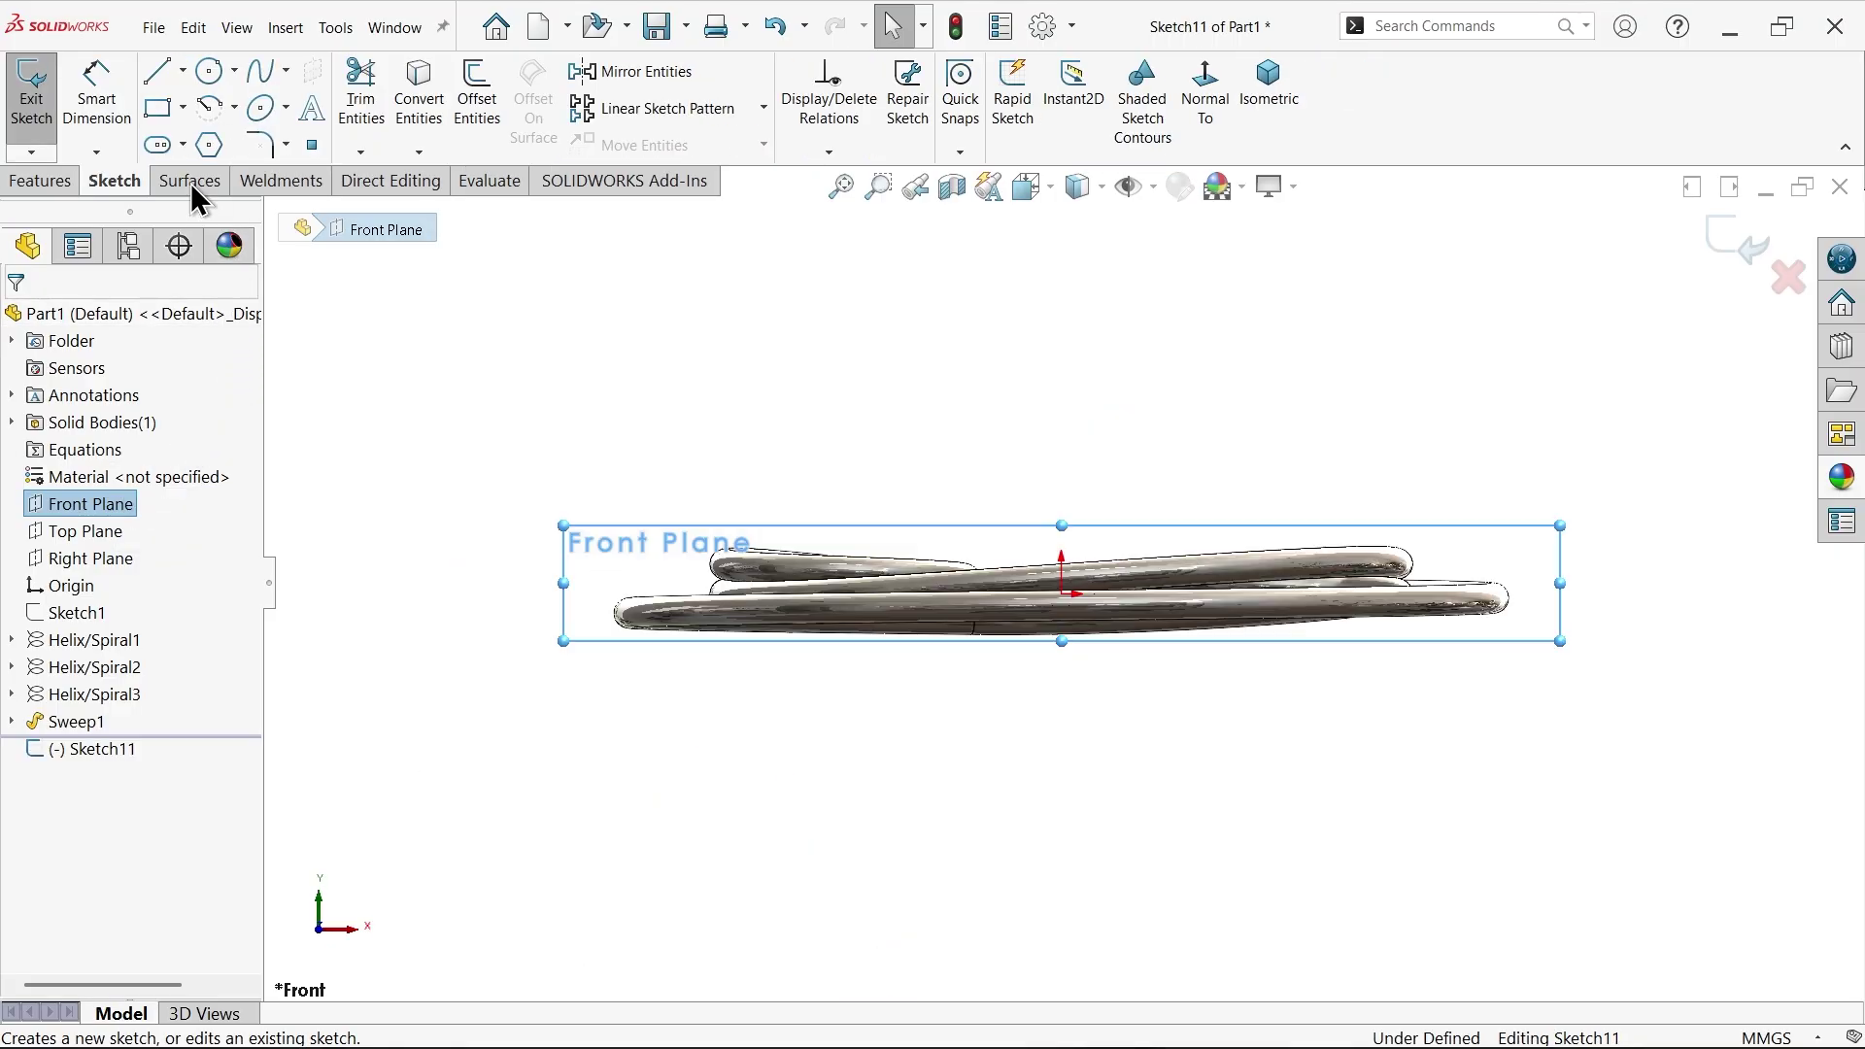
click(213, 78)
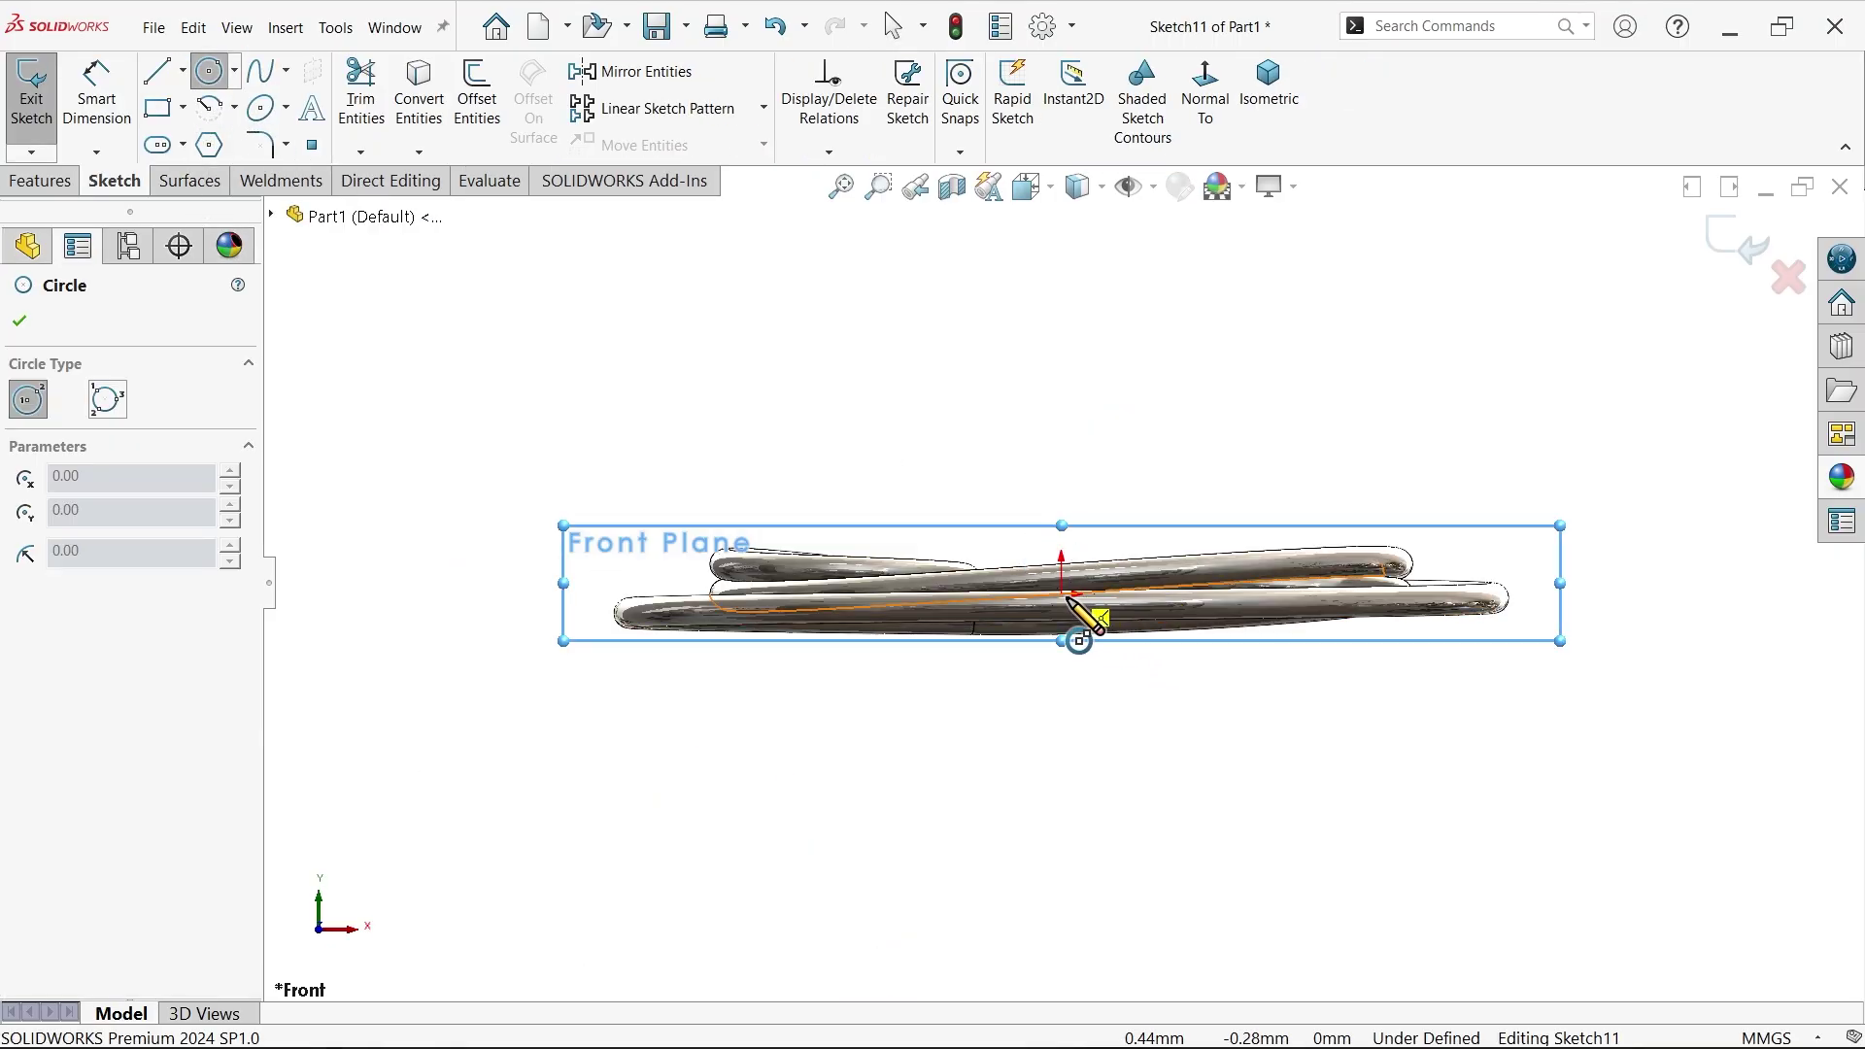
drag(1064, 594, 1132, 501)
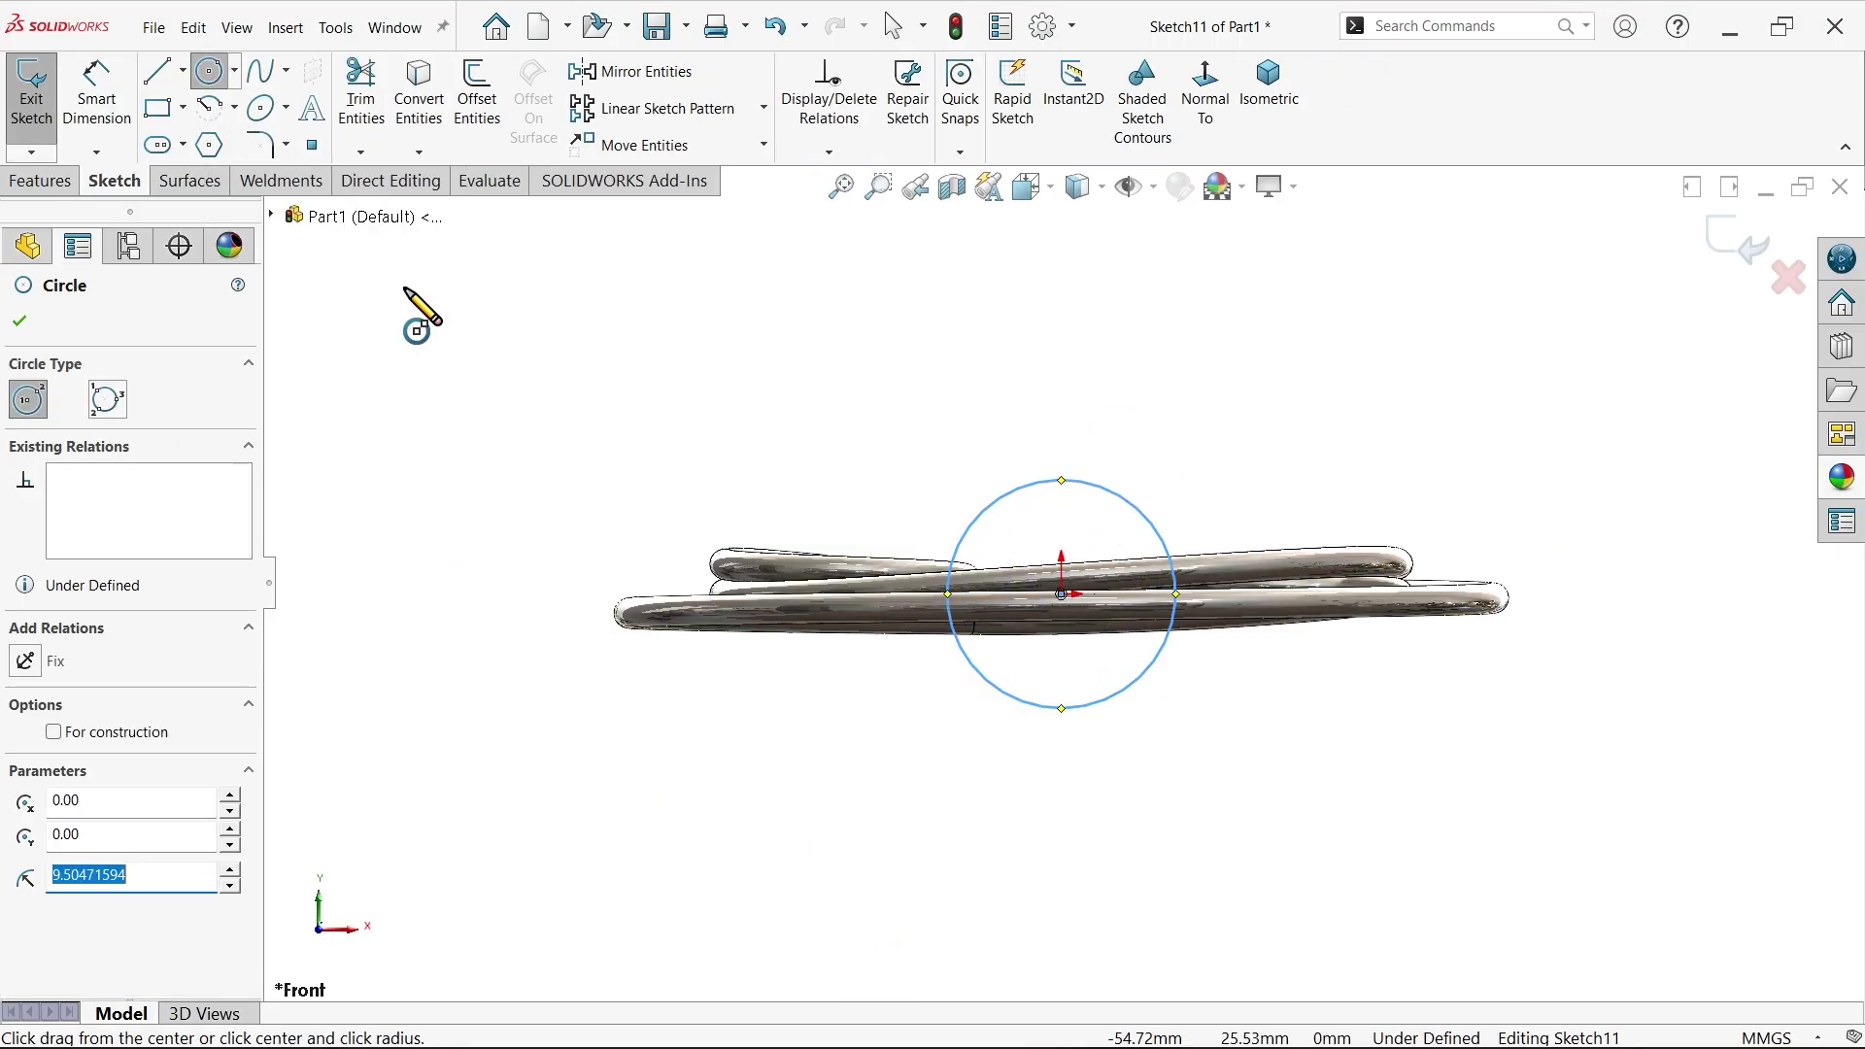
click(97, 95)
click(1039, 484)
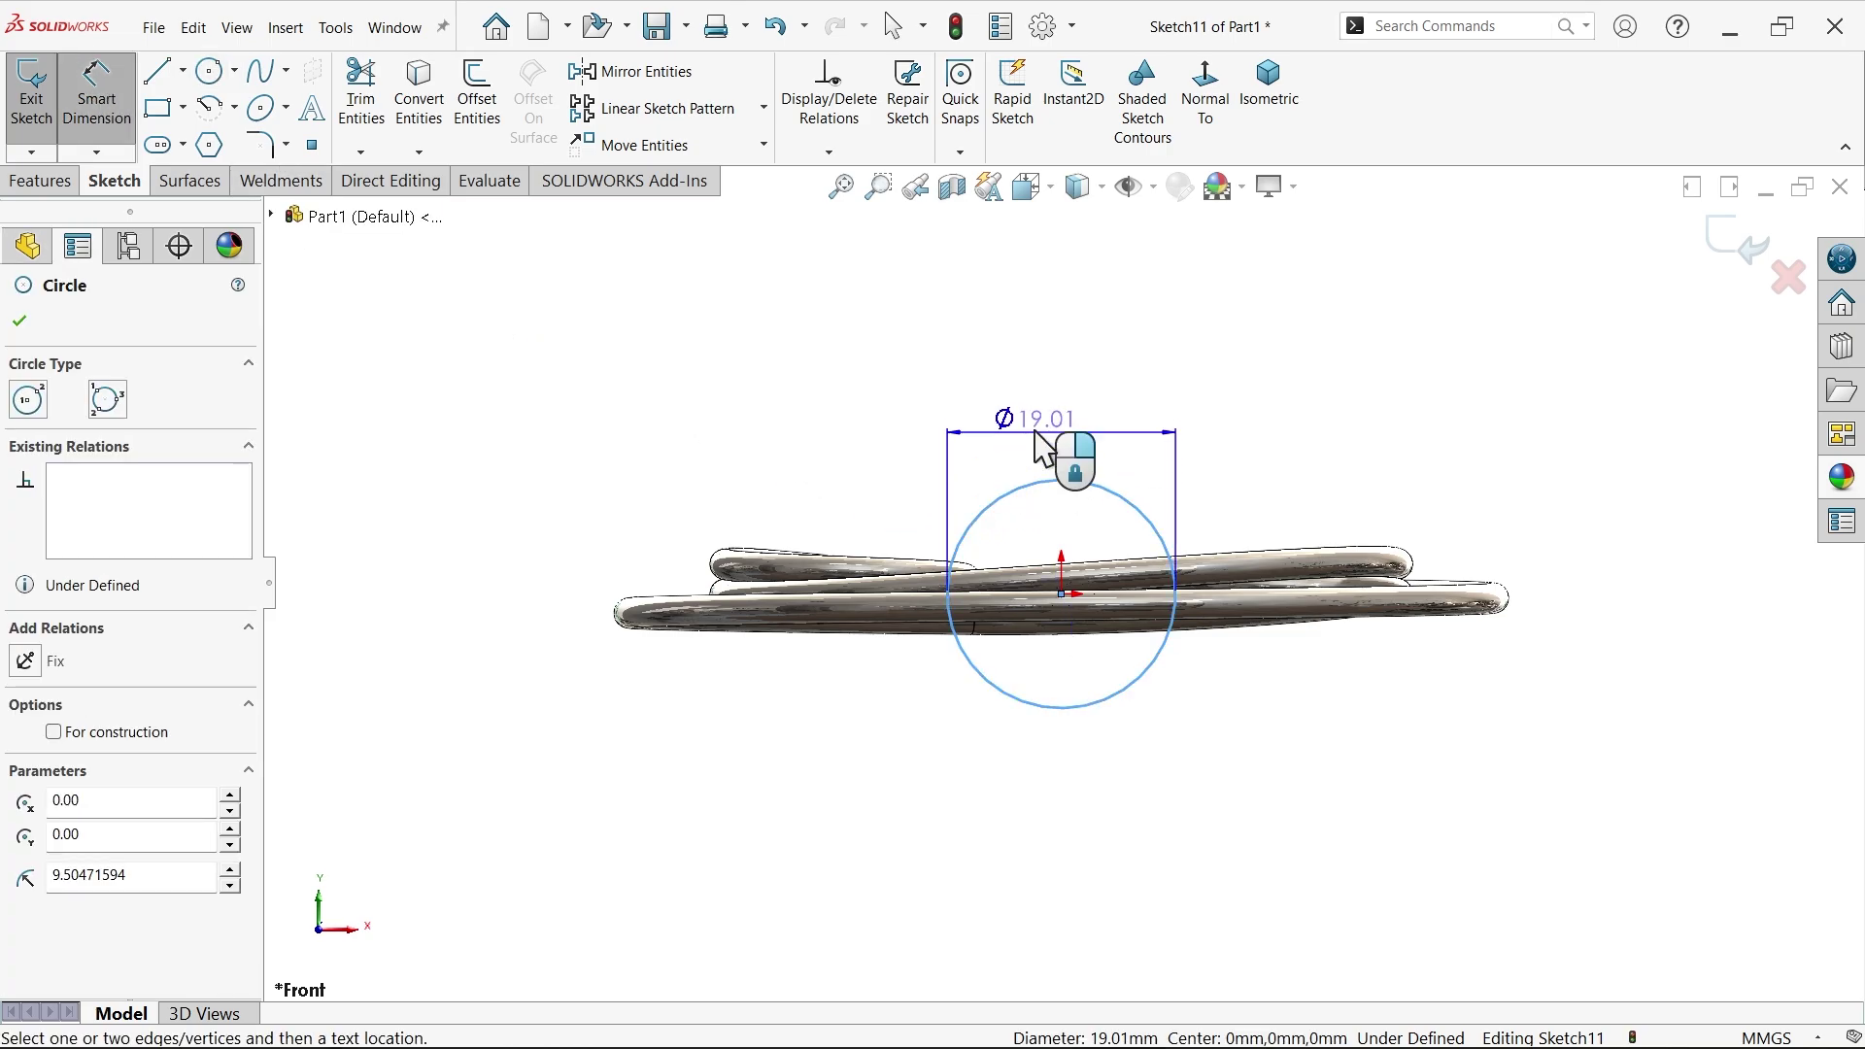
click(1038, 428)
text(20)
key(Return)
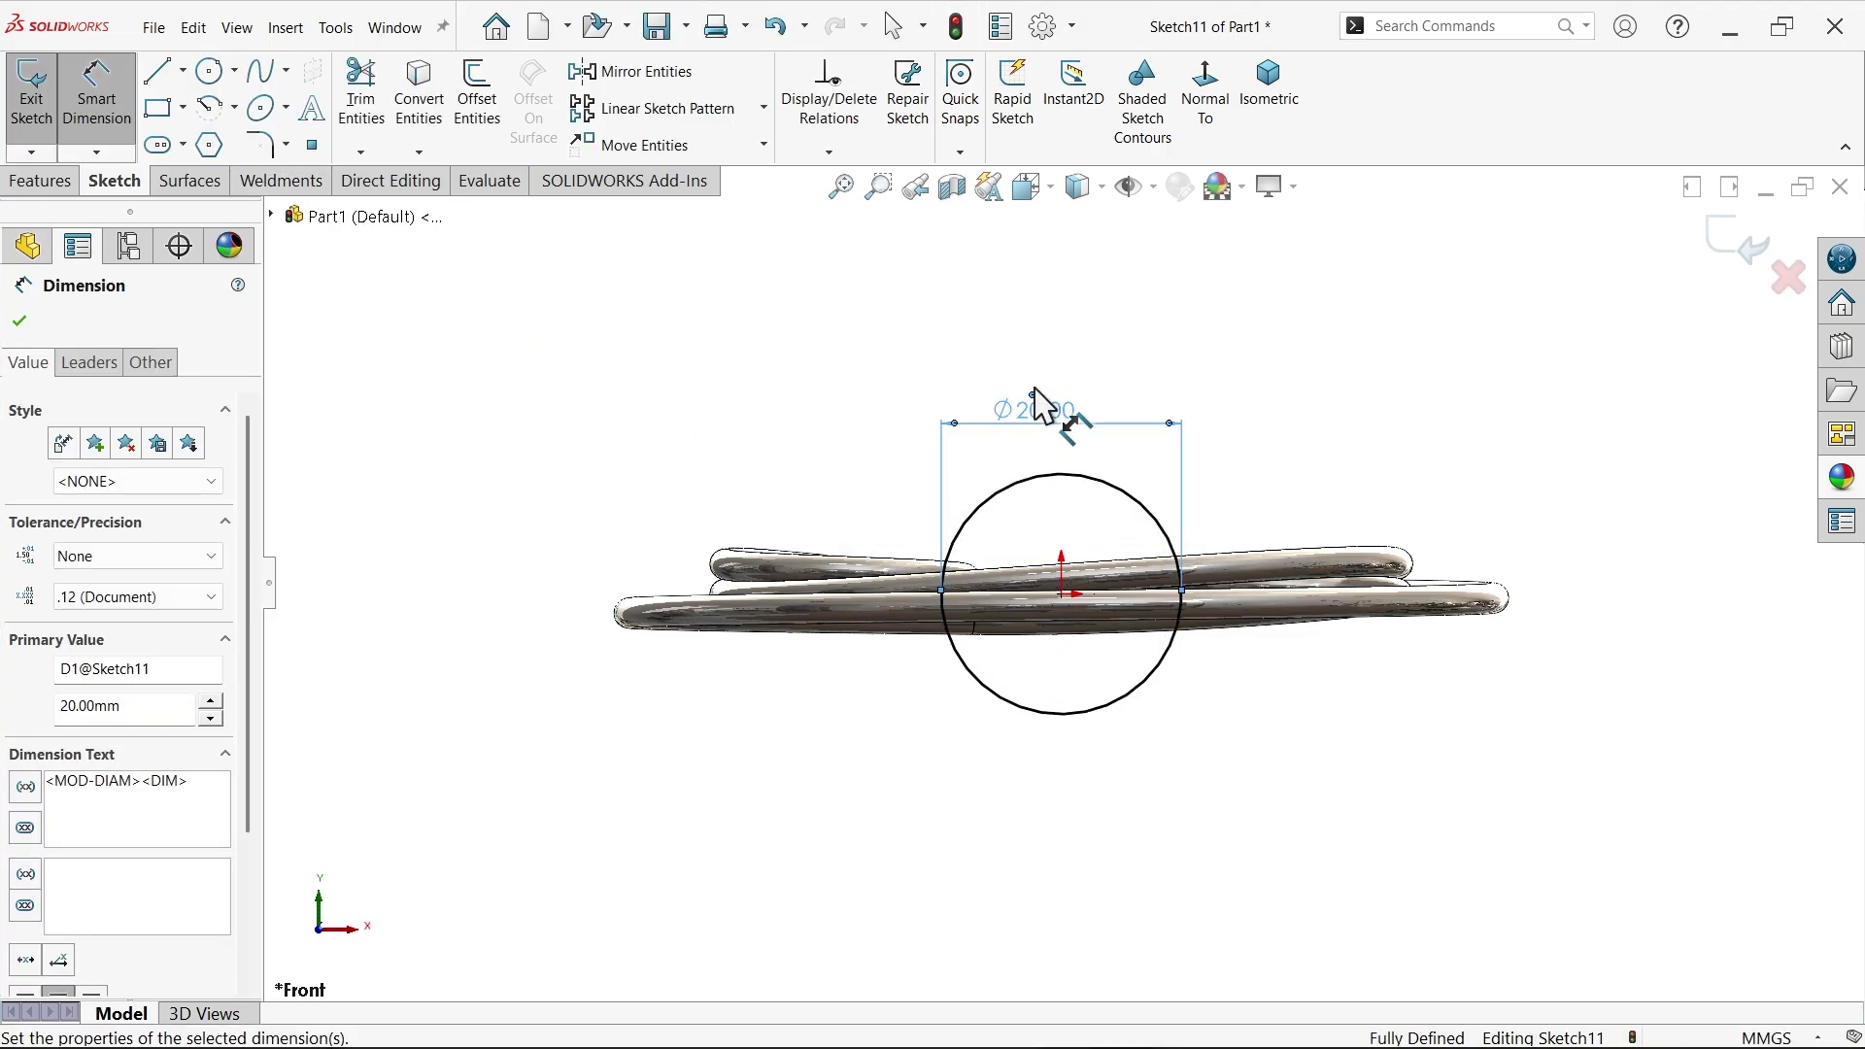
click(1269, 114)
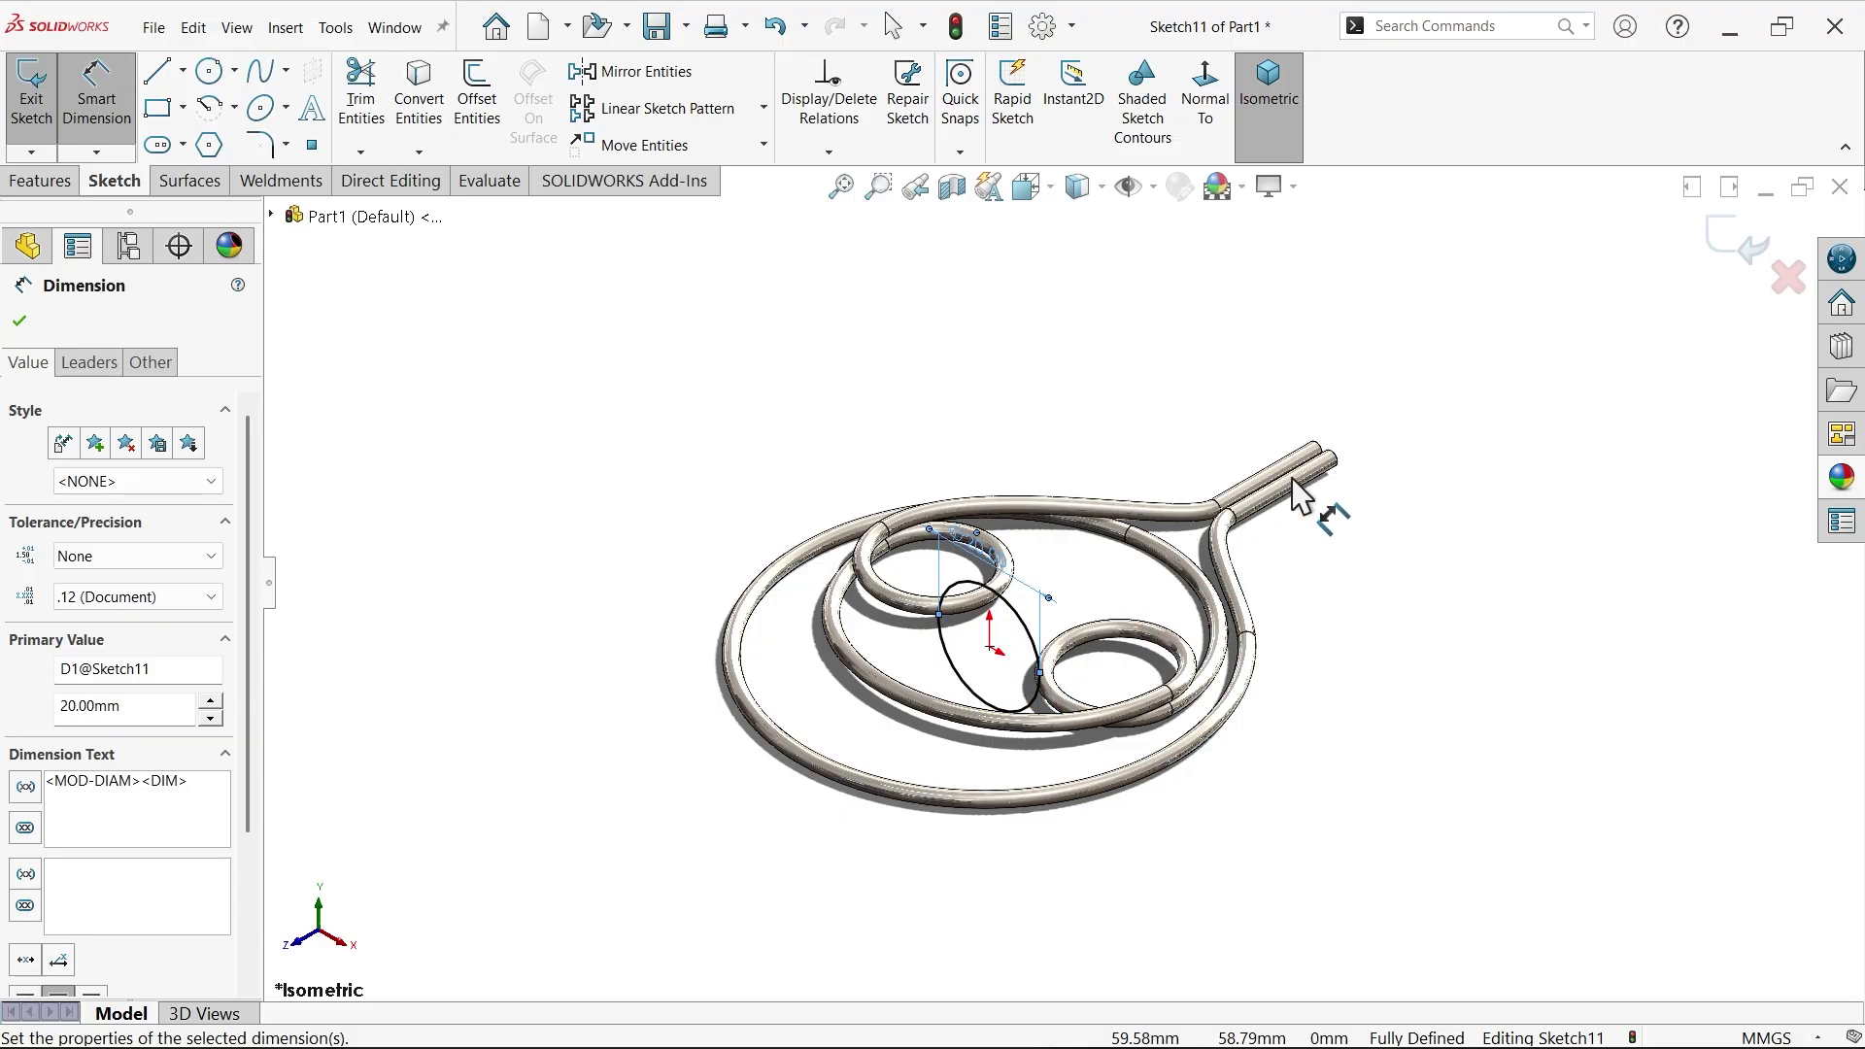
scroll(1321, 525, up, 2)
scroll(1345, 544, down, 2)
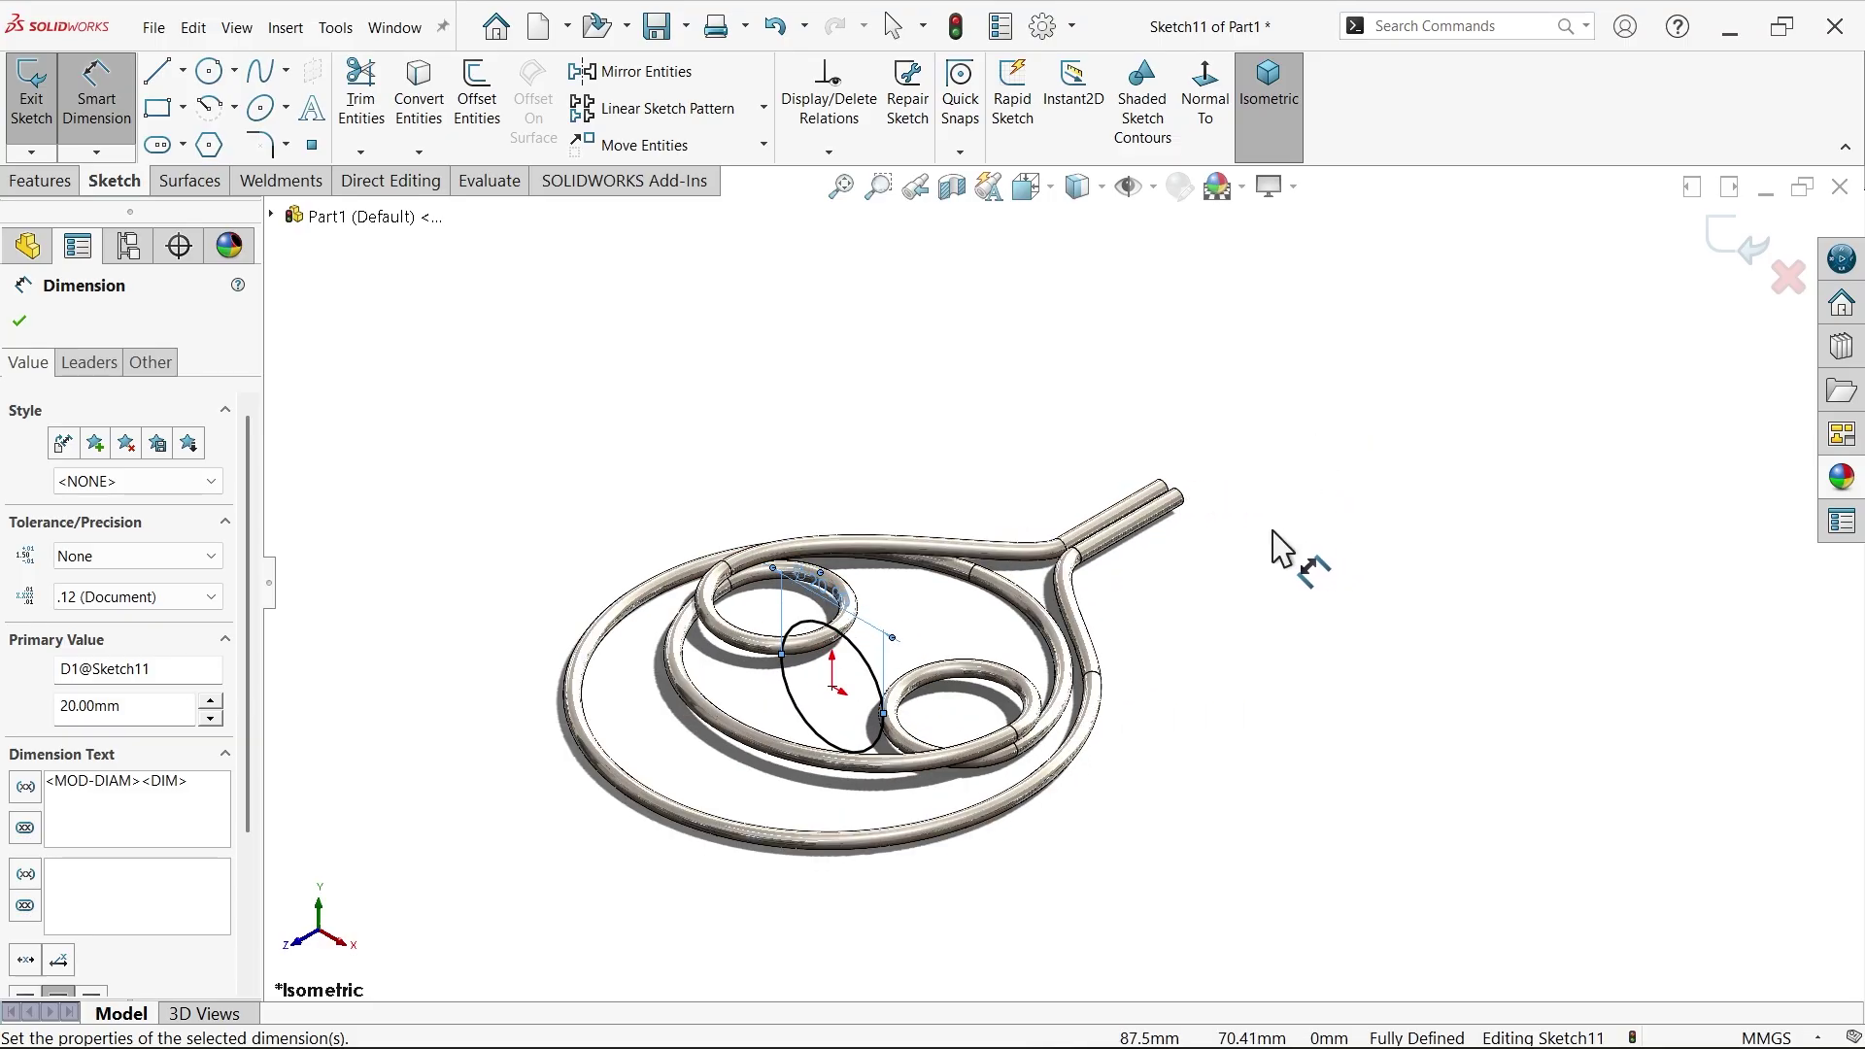
- Extrude the circle 85 mm deep, starting from a reversed 130 mm offset
click(62, 178)
click(49, 117)
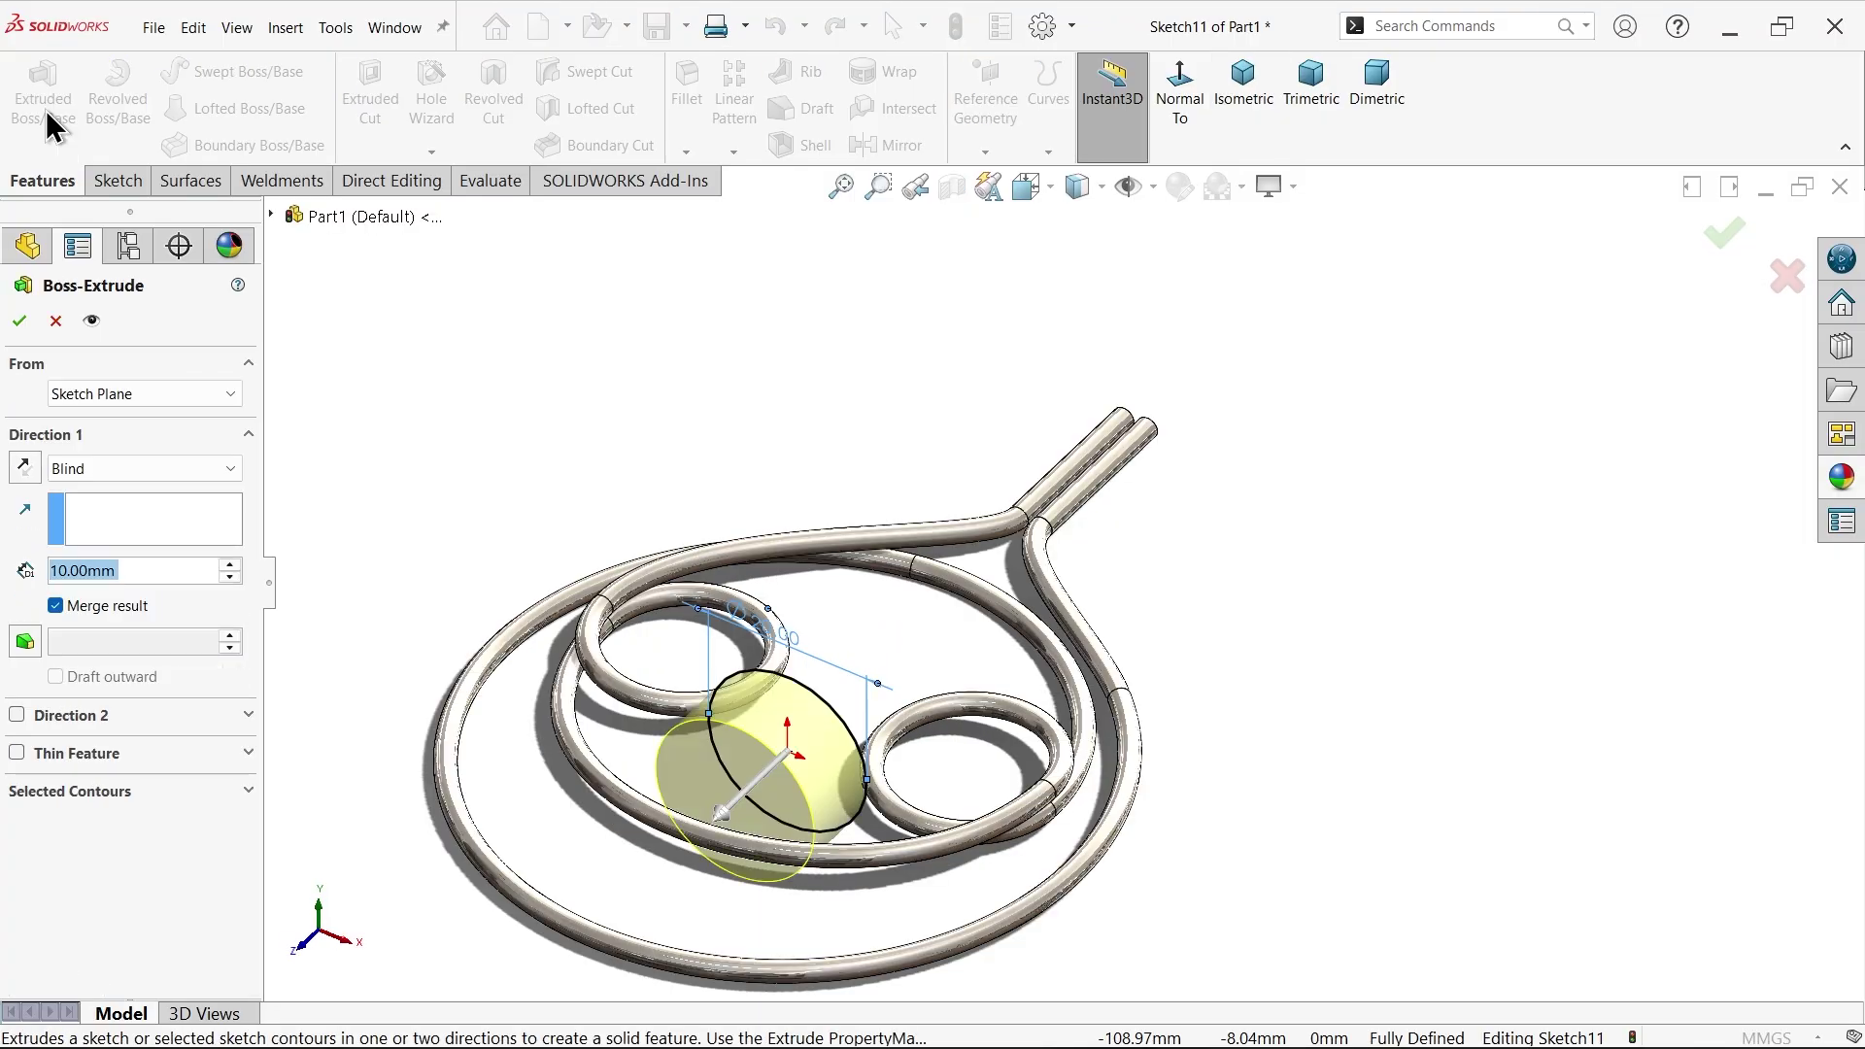
click(1240, 107)
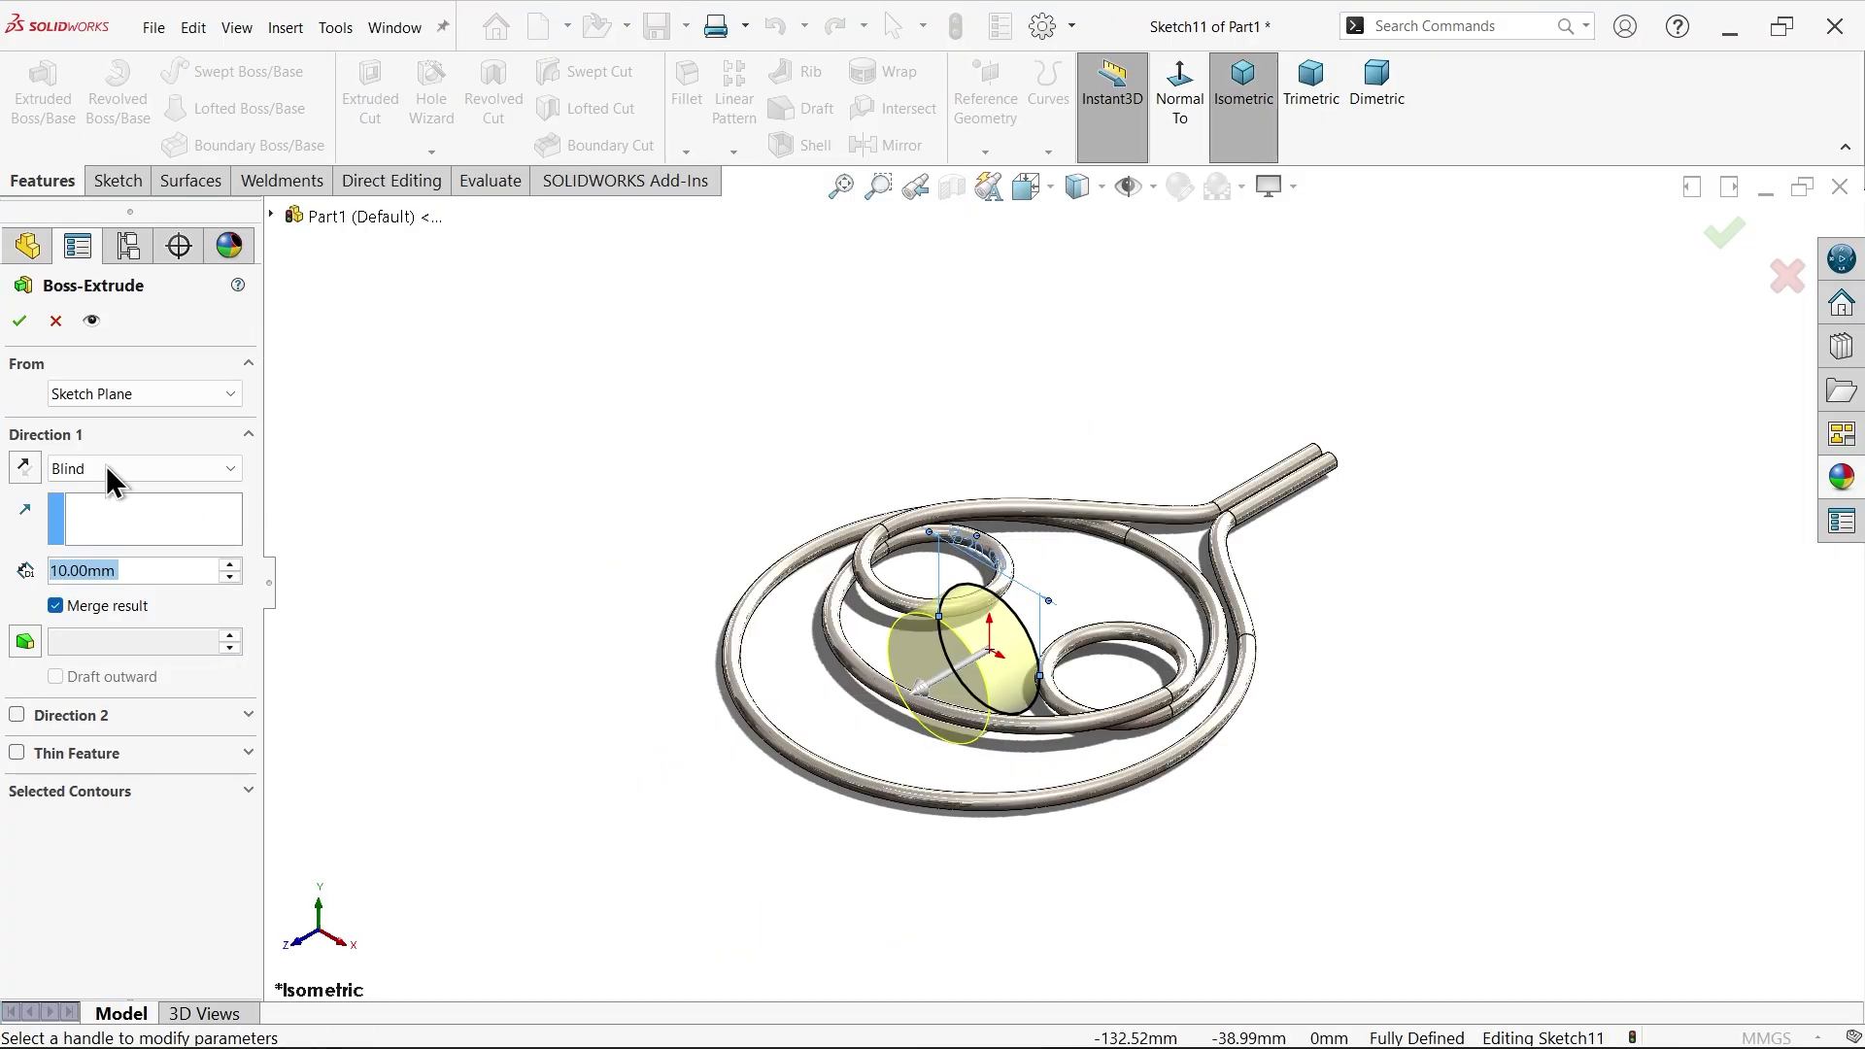
click(102, 395)
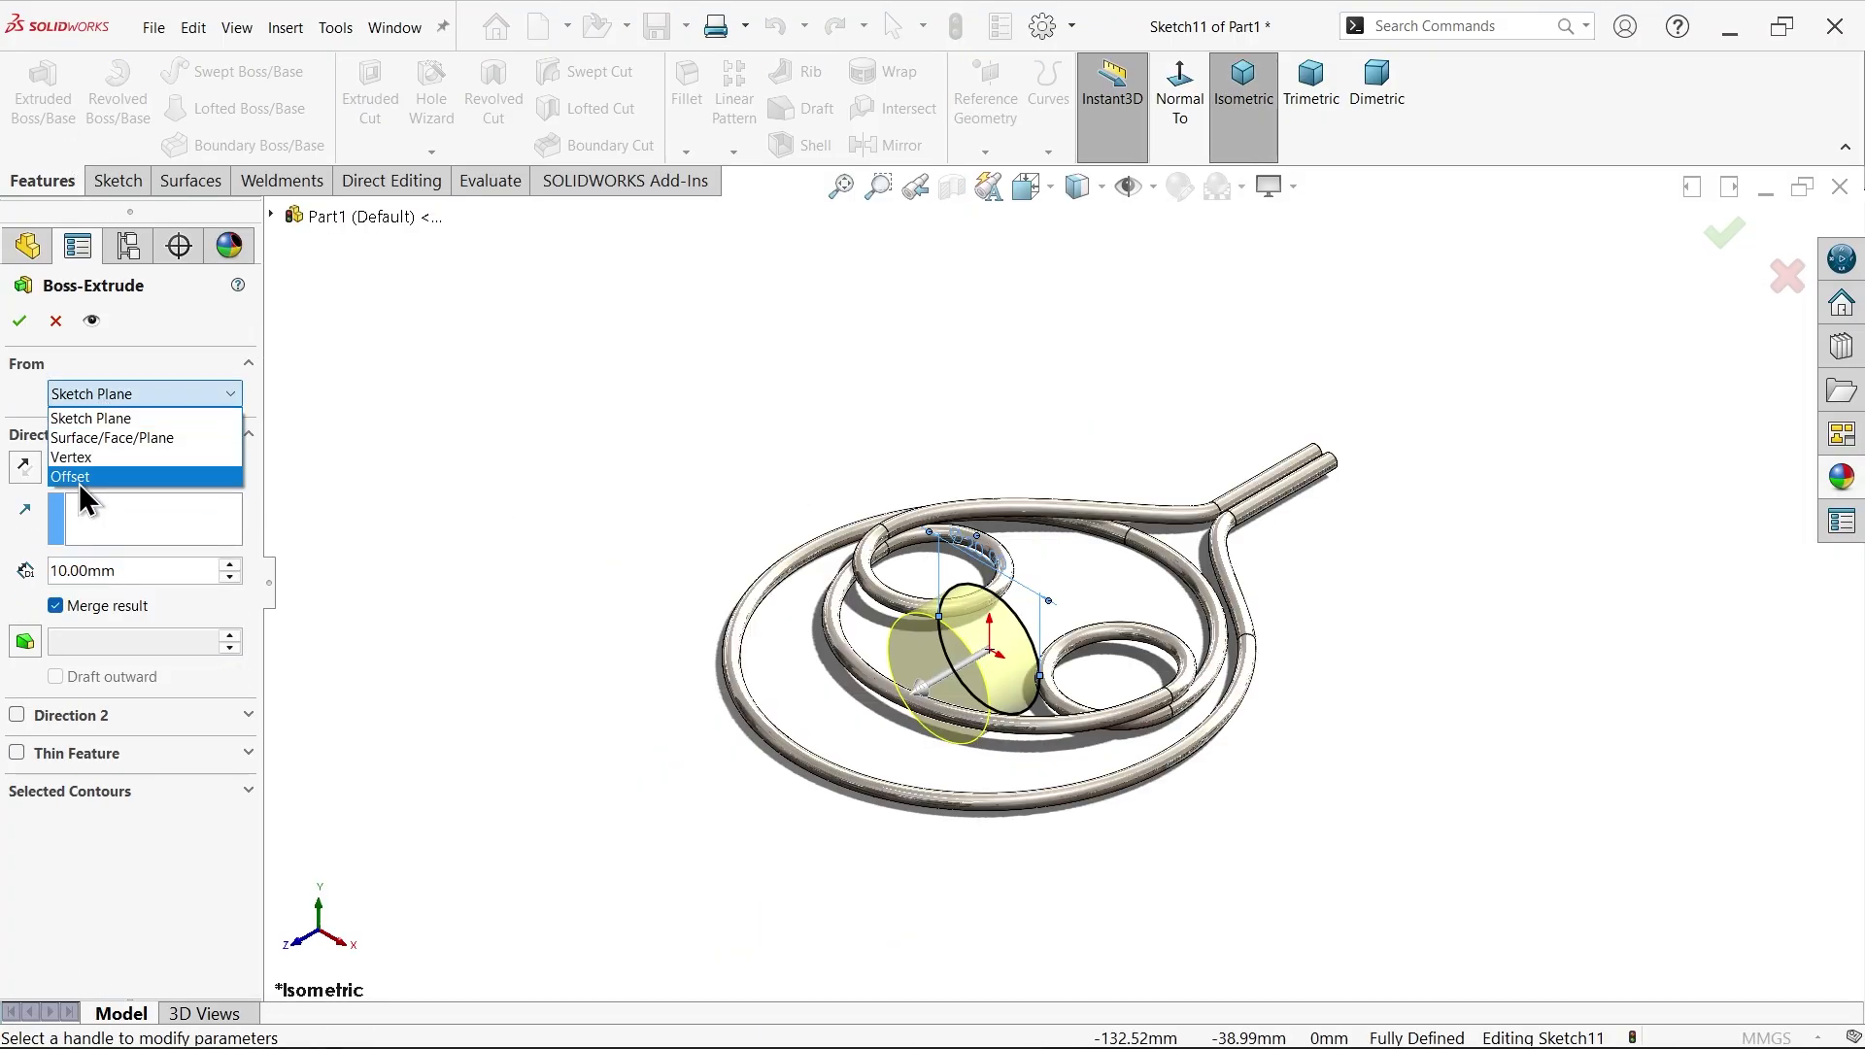
click(72, 476)
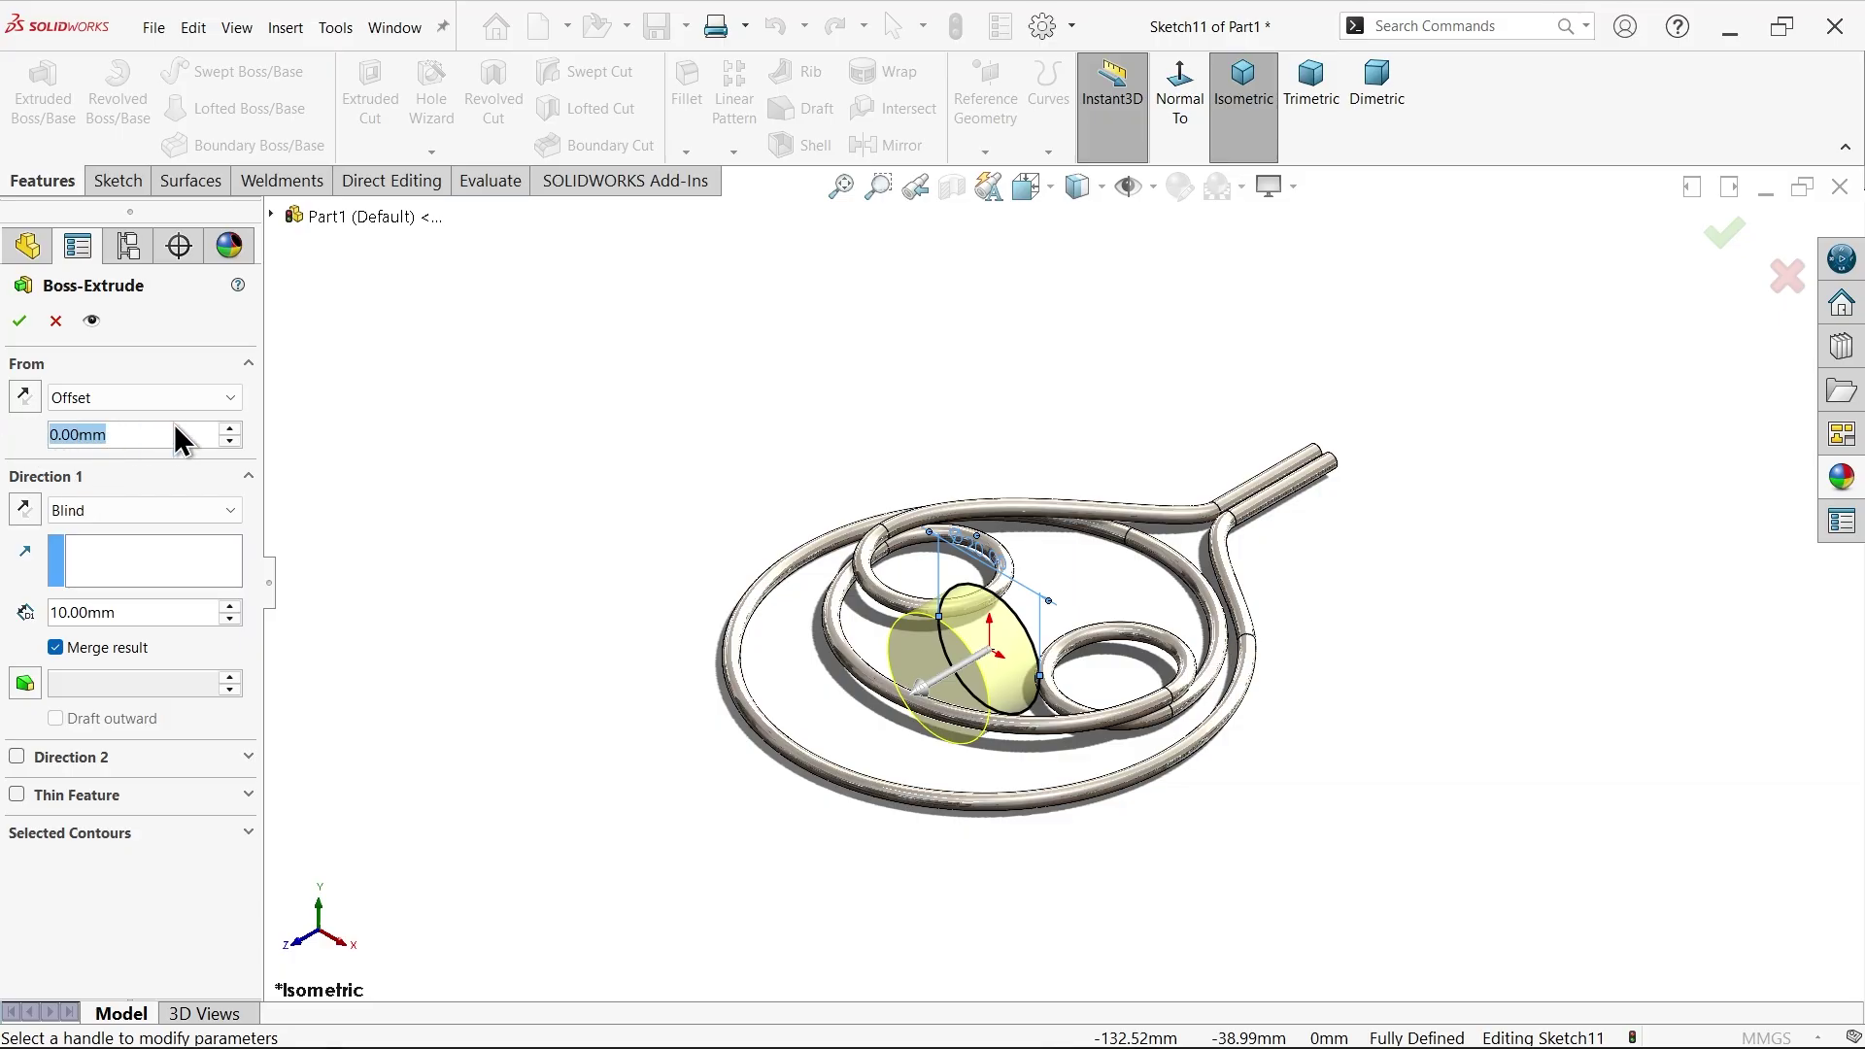
text(130)
key(Return)
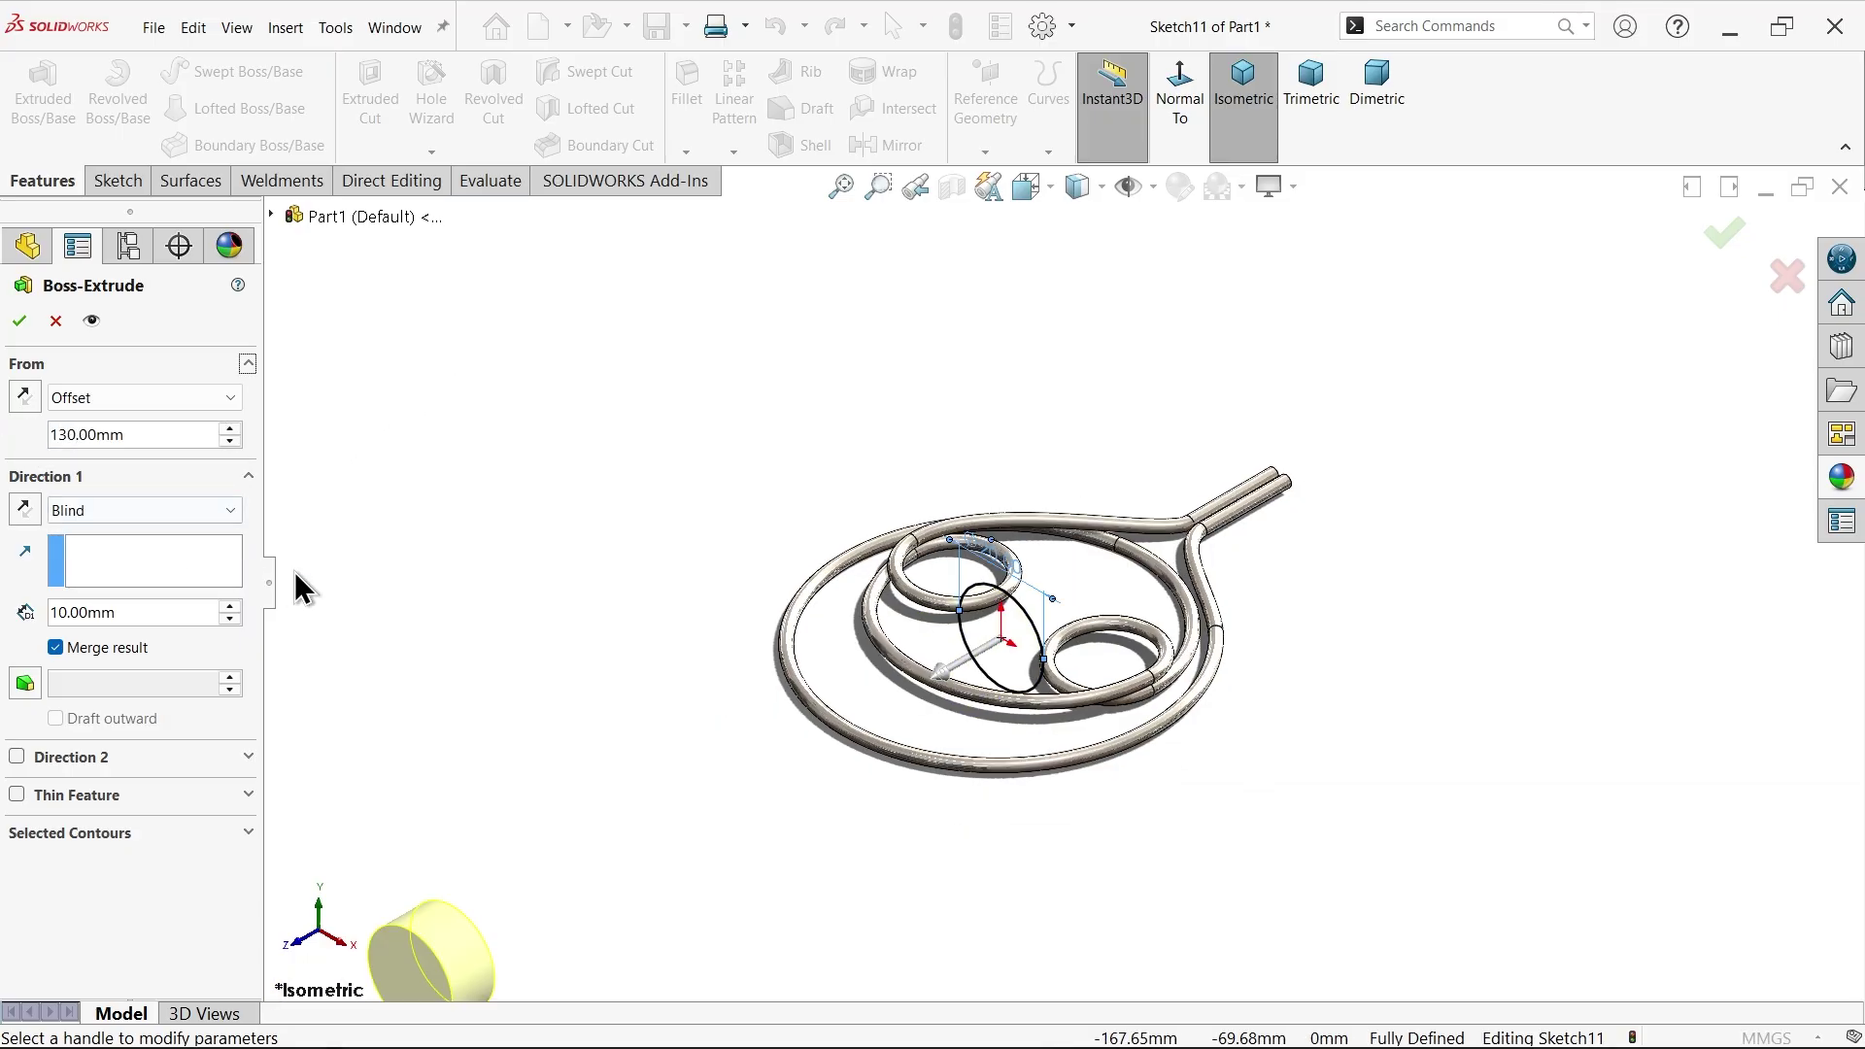
click(35, 404)
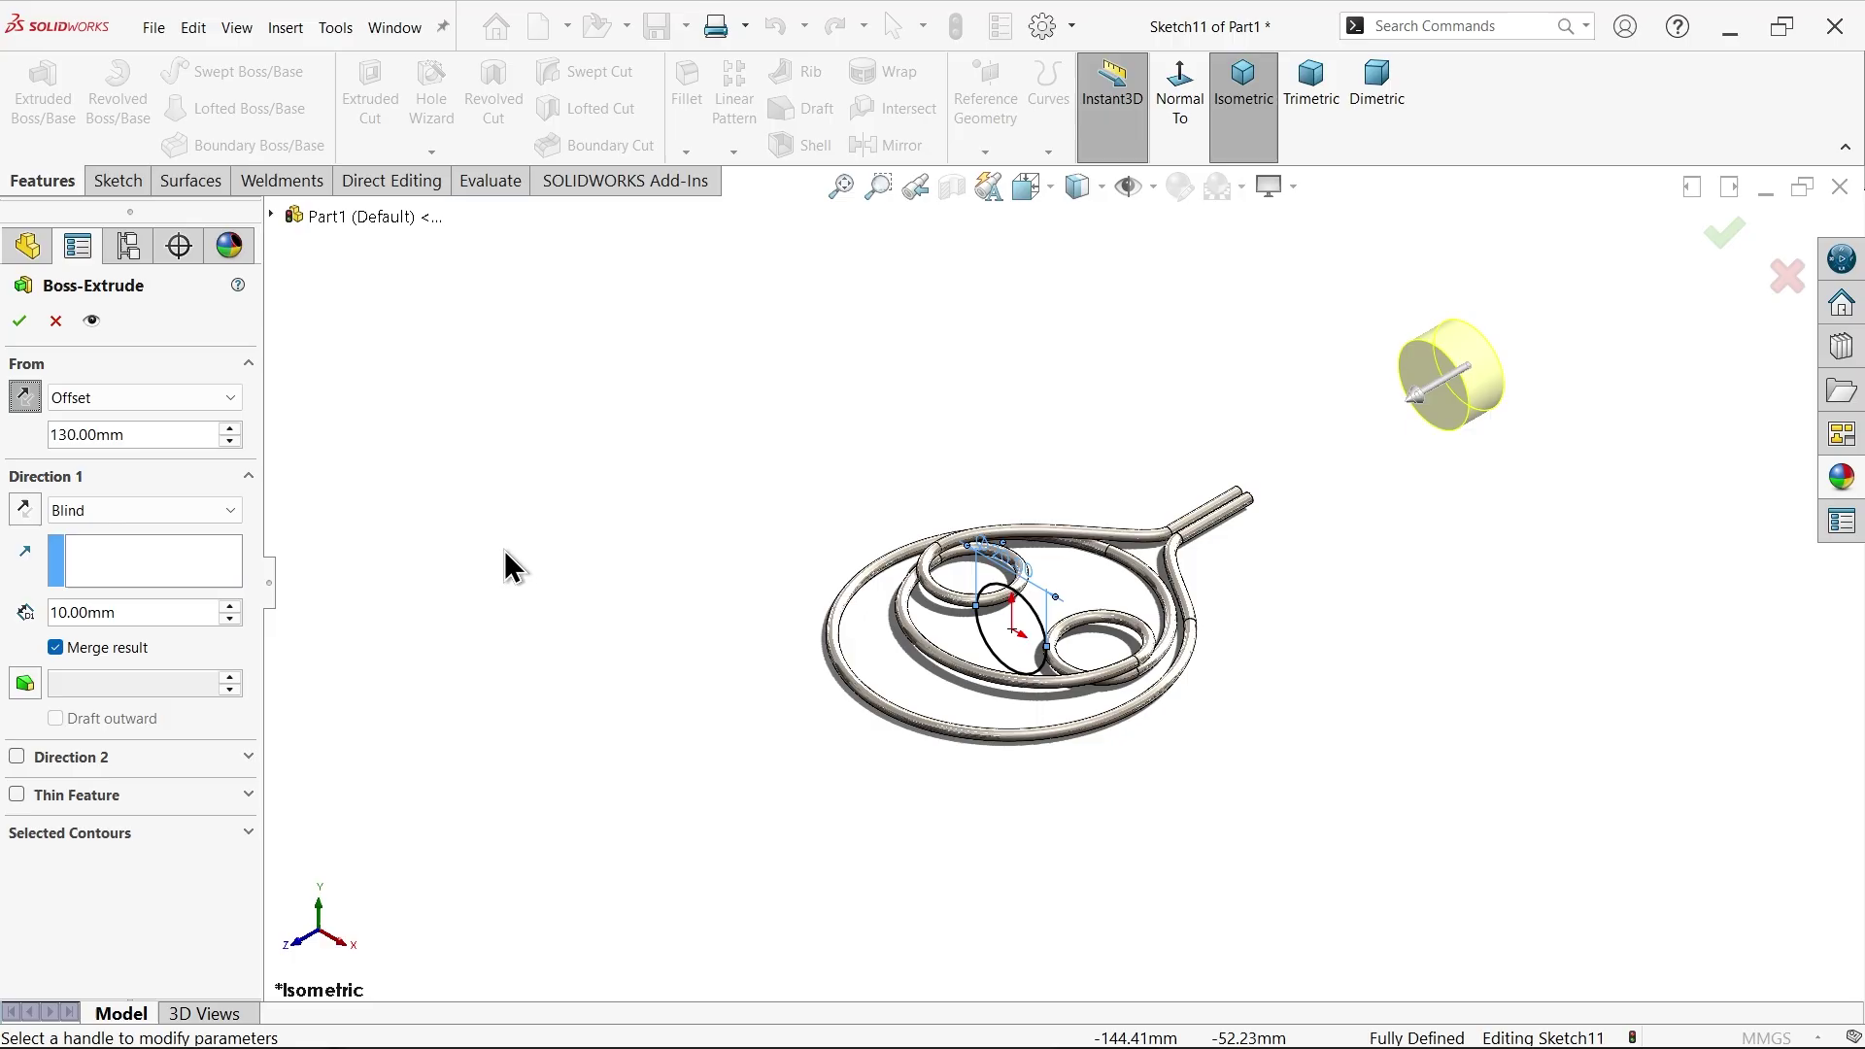
scroll(1424, 595, down, 3)
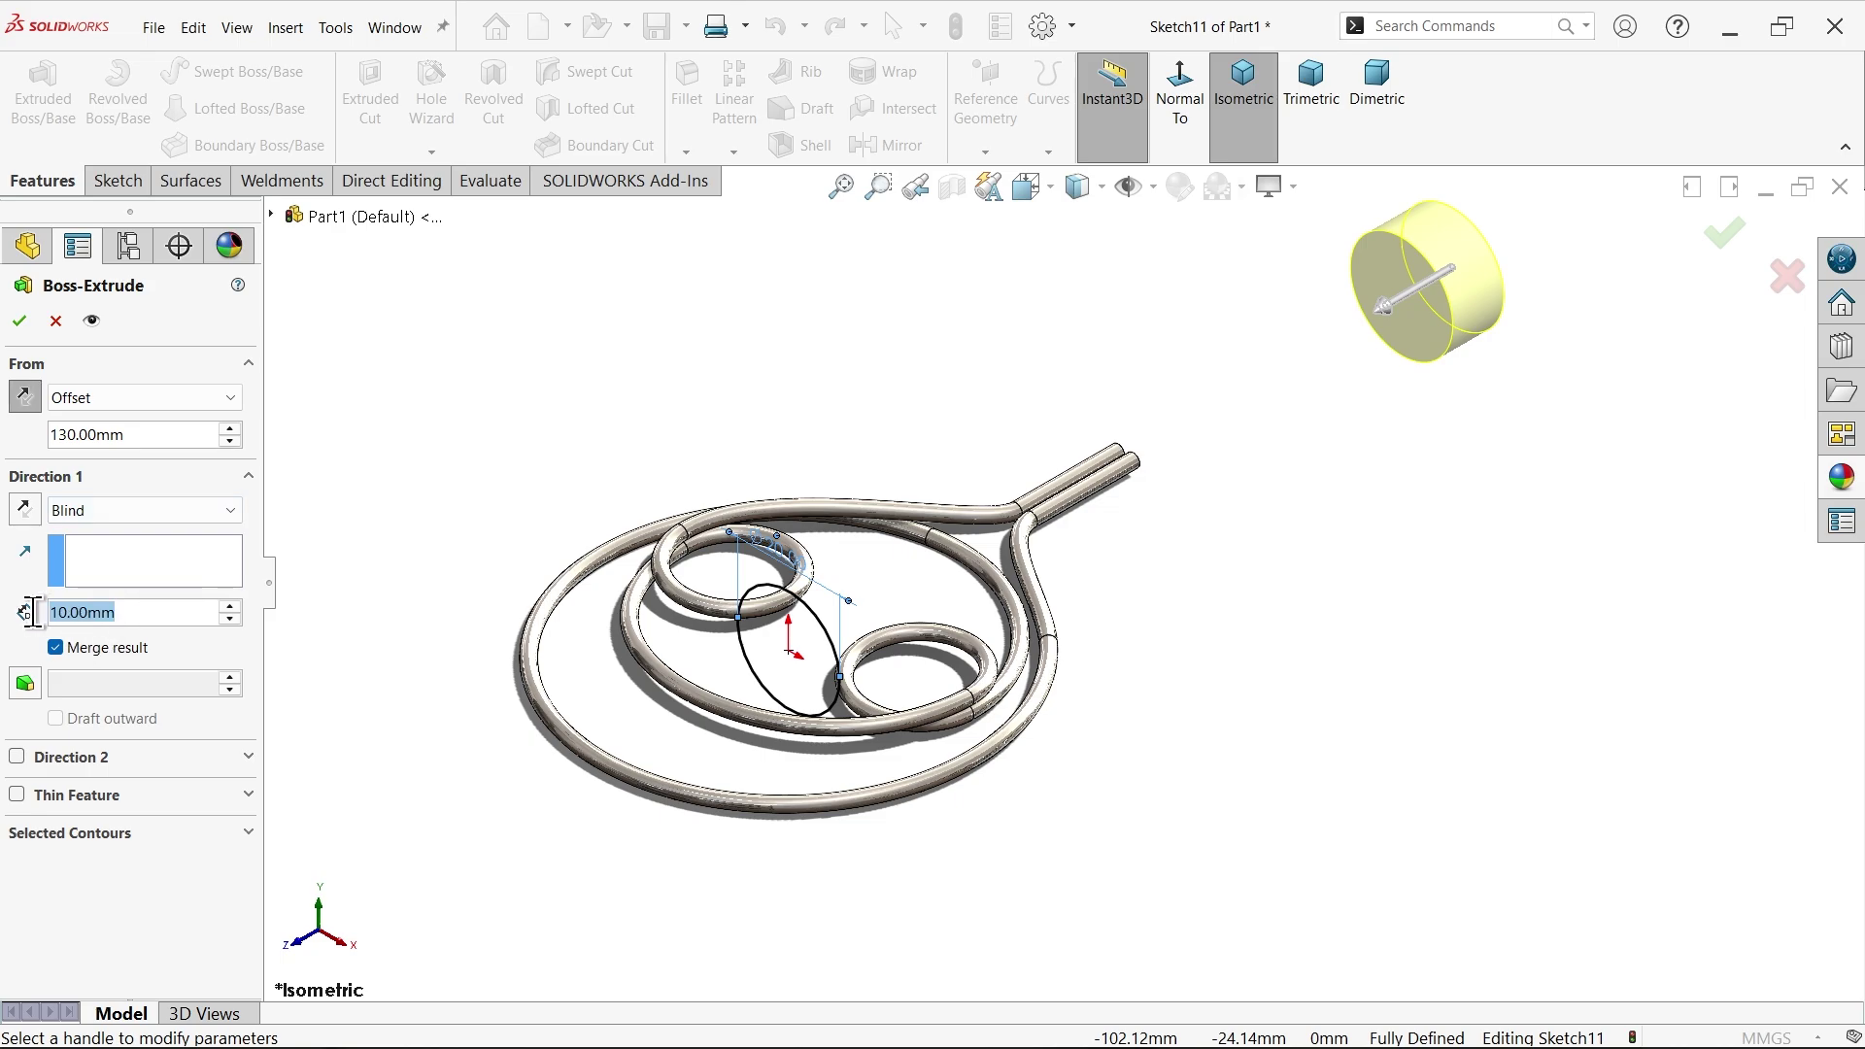
text(85)
key(Return)
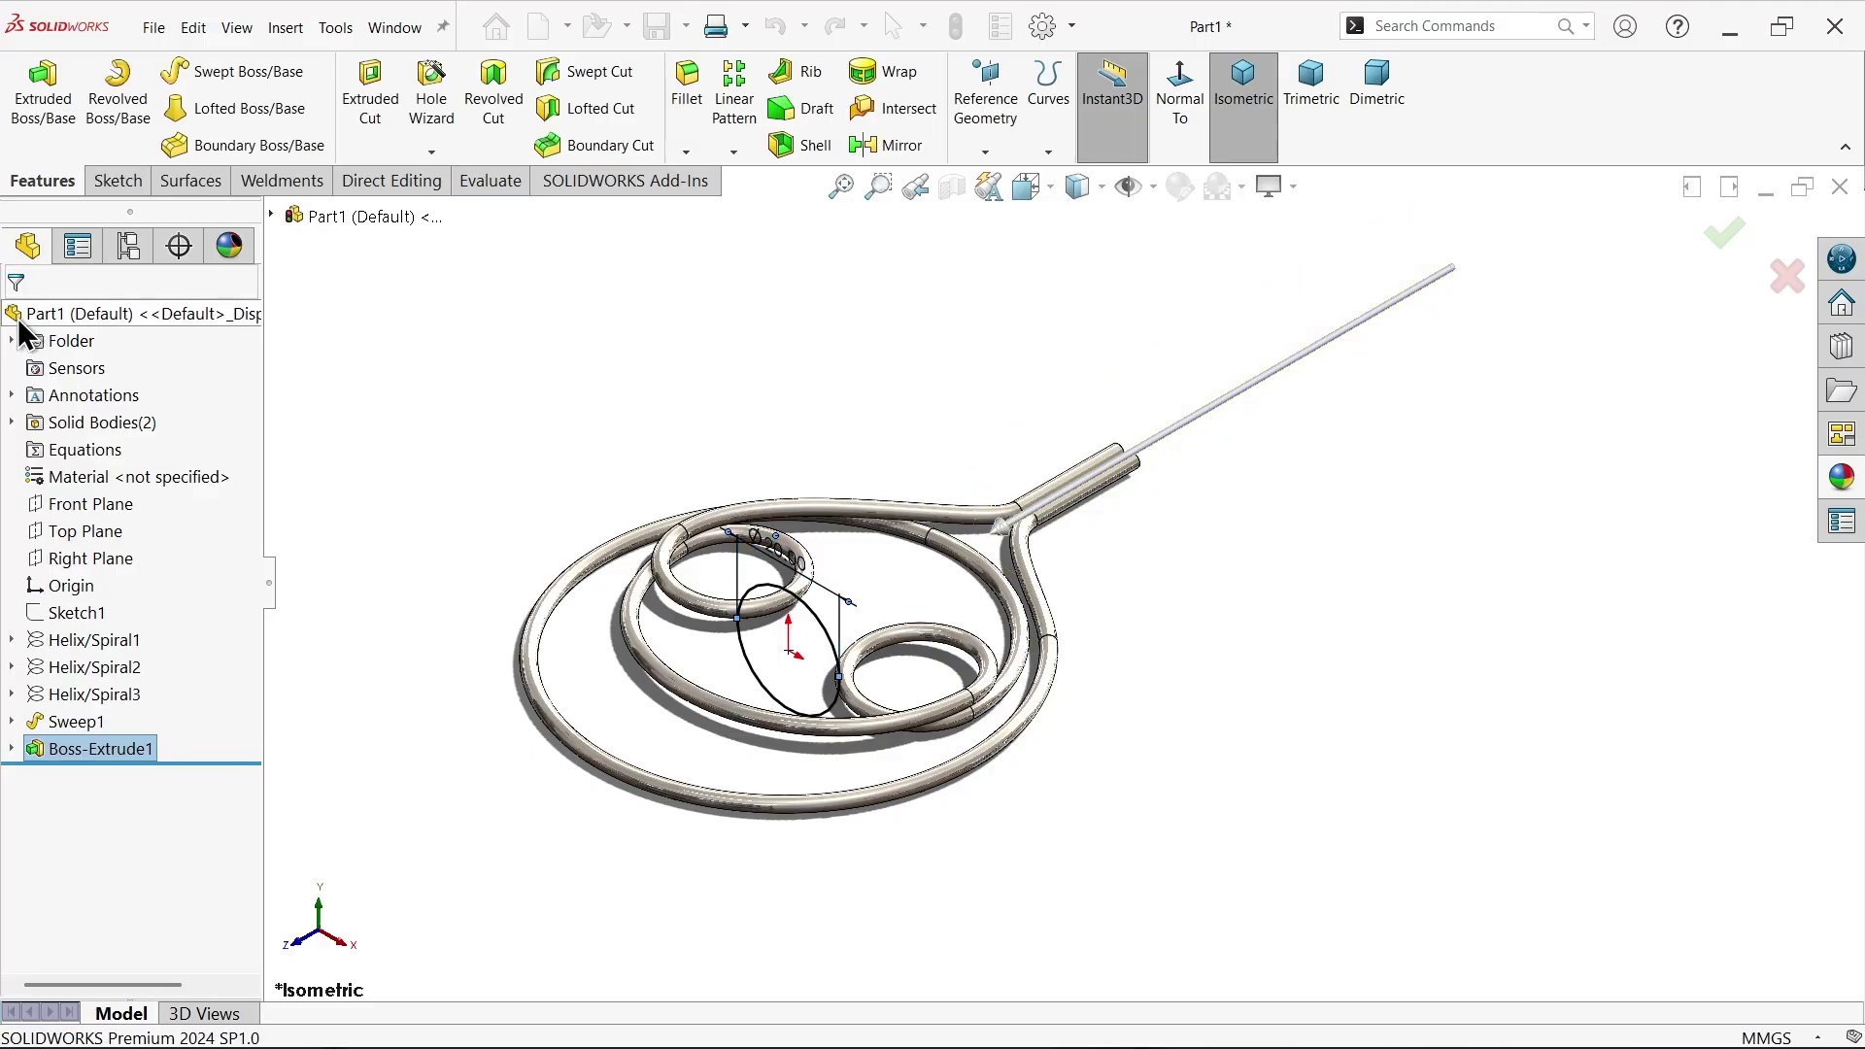
- Expand Solid Bodies and check the swept wire and handle cylinder bodies
click(11, 422)
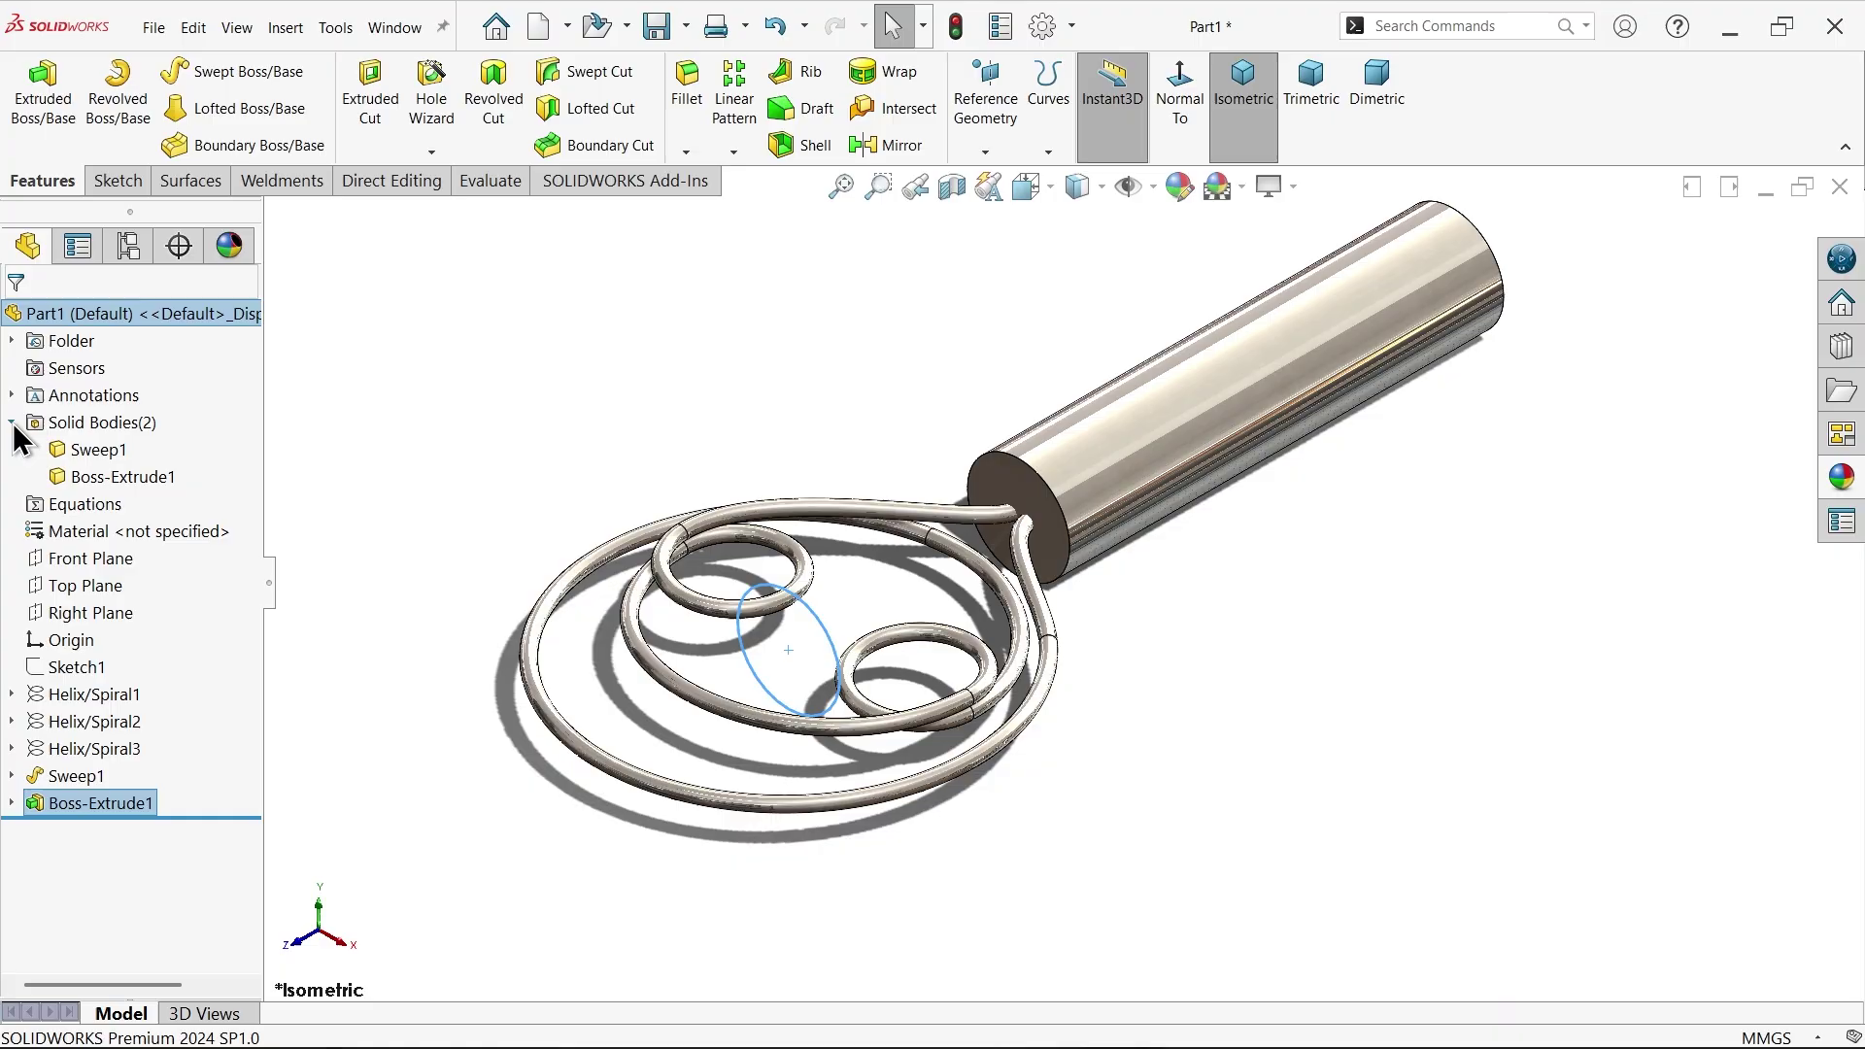
click(103, 455)
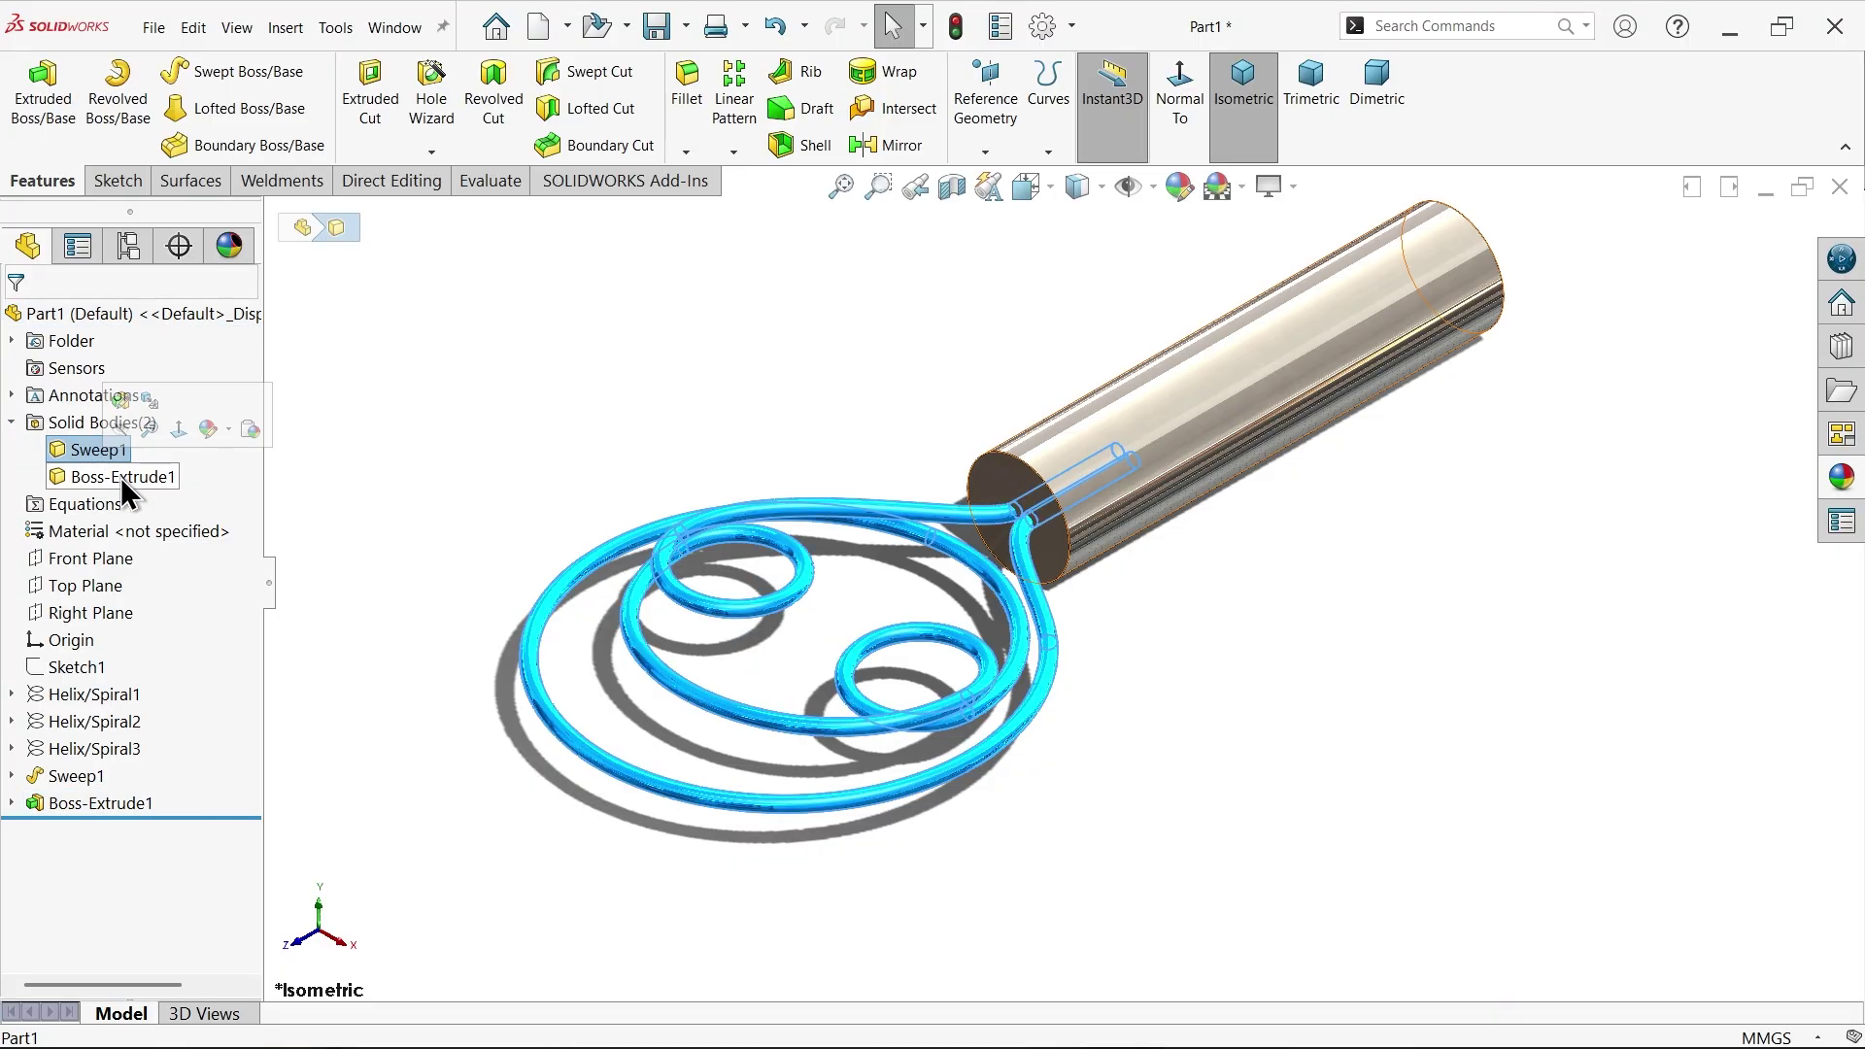
click(120, 475)
click(427, 398)
scroll(981, 495, down, 3)
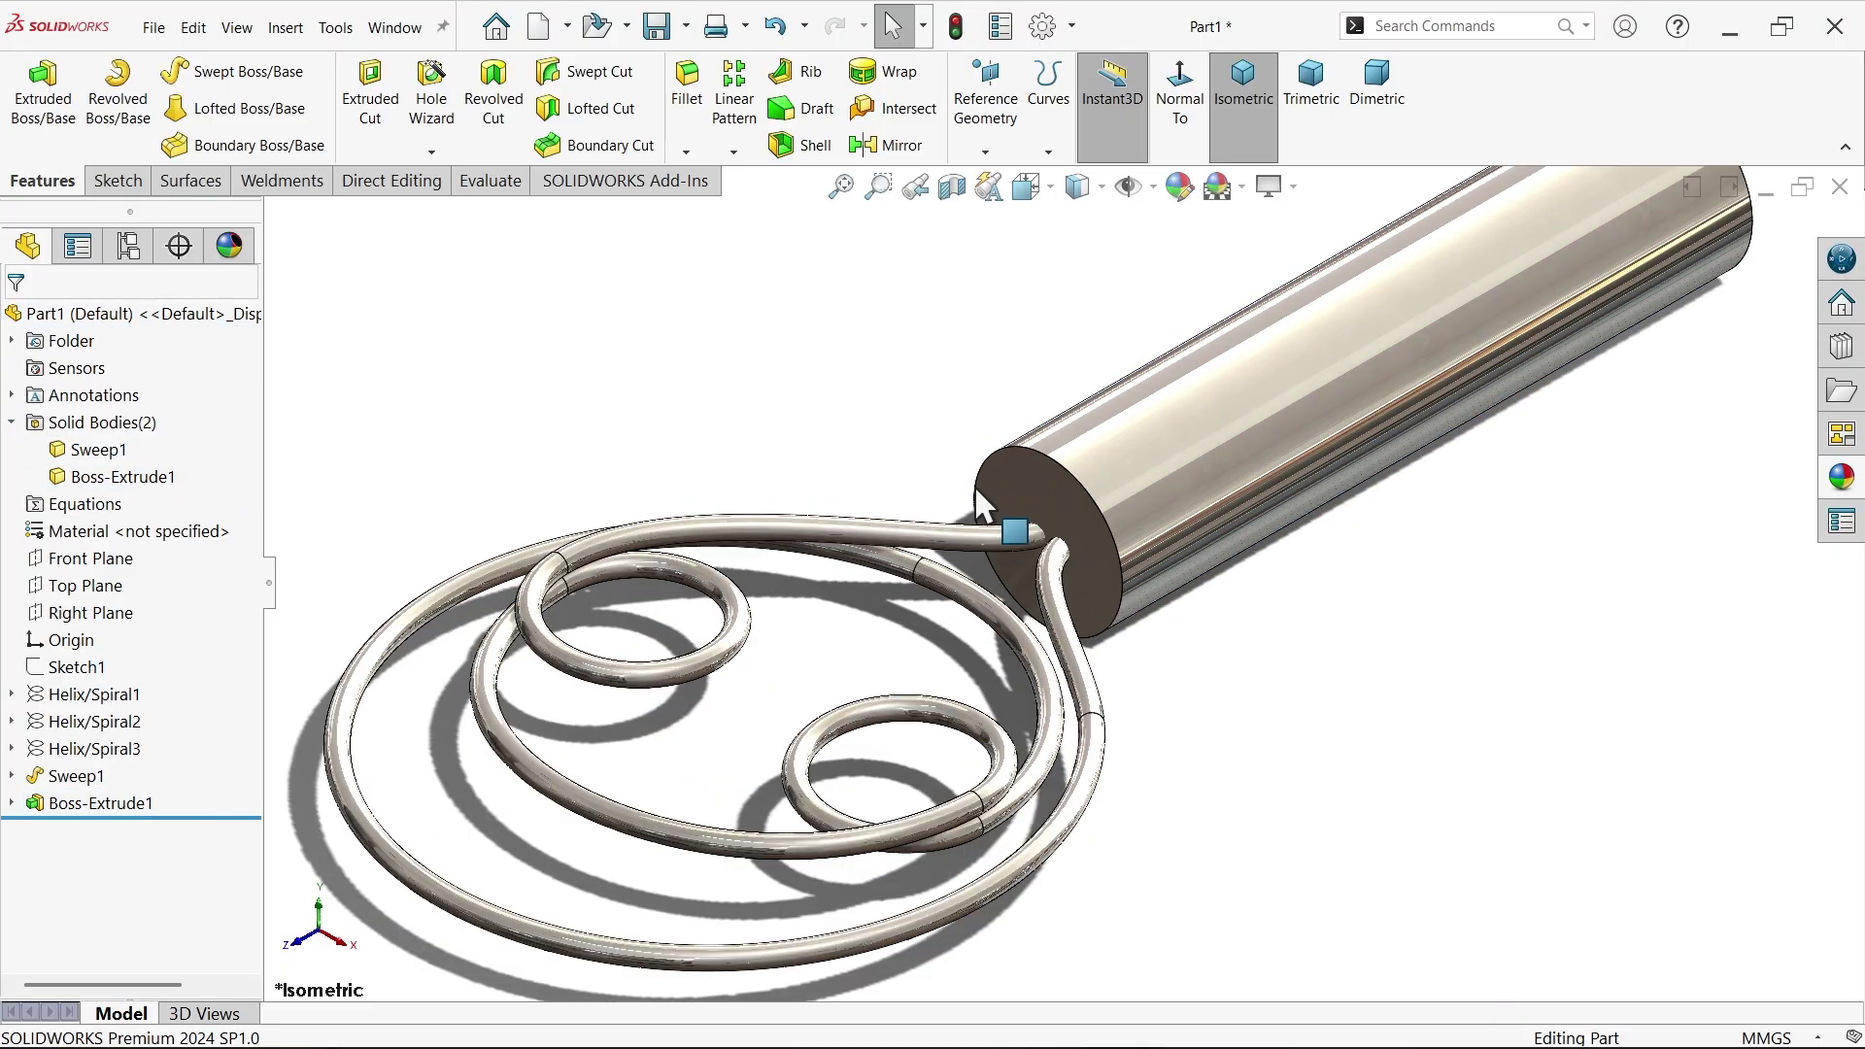
scroll(1084, 552, down, 2)
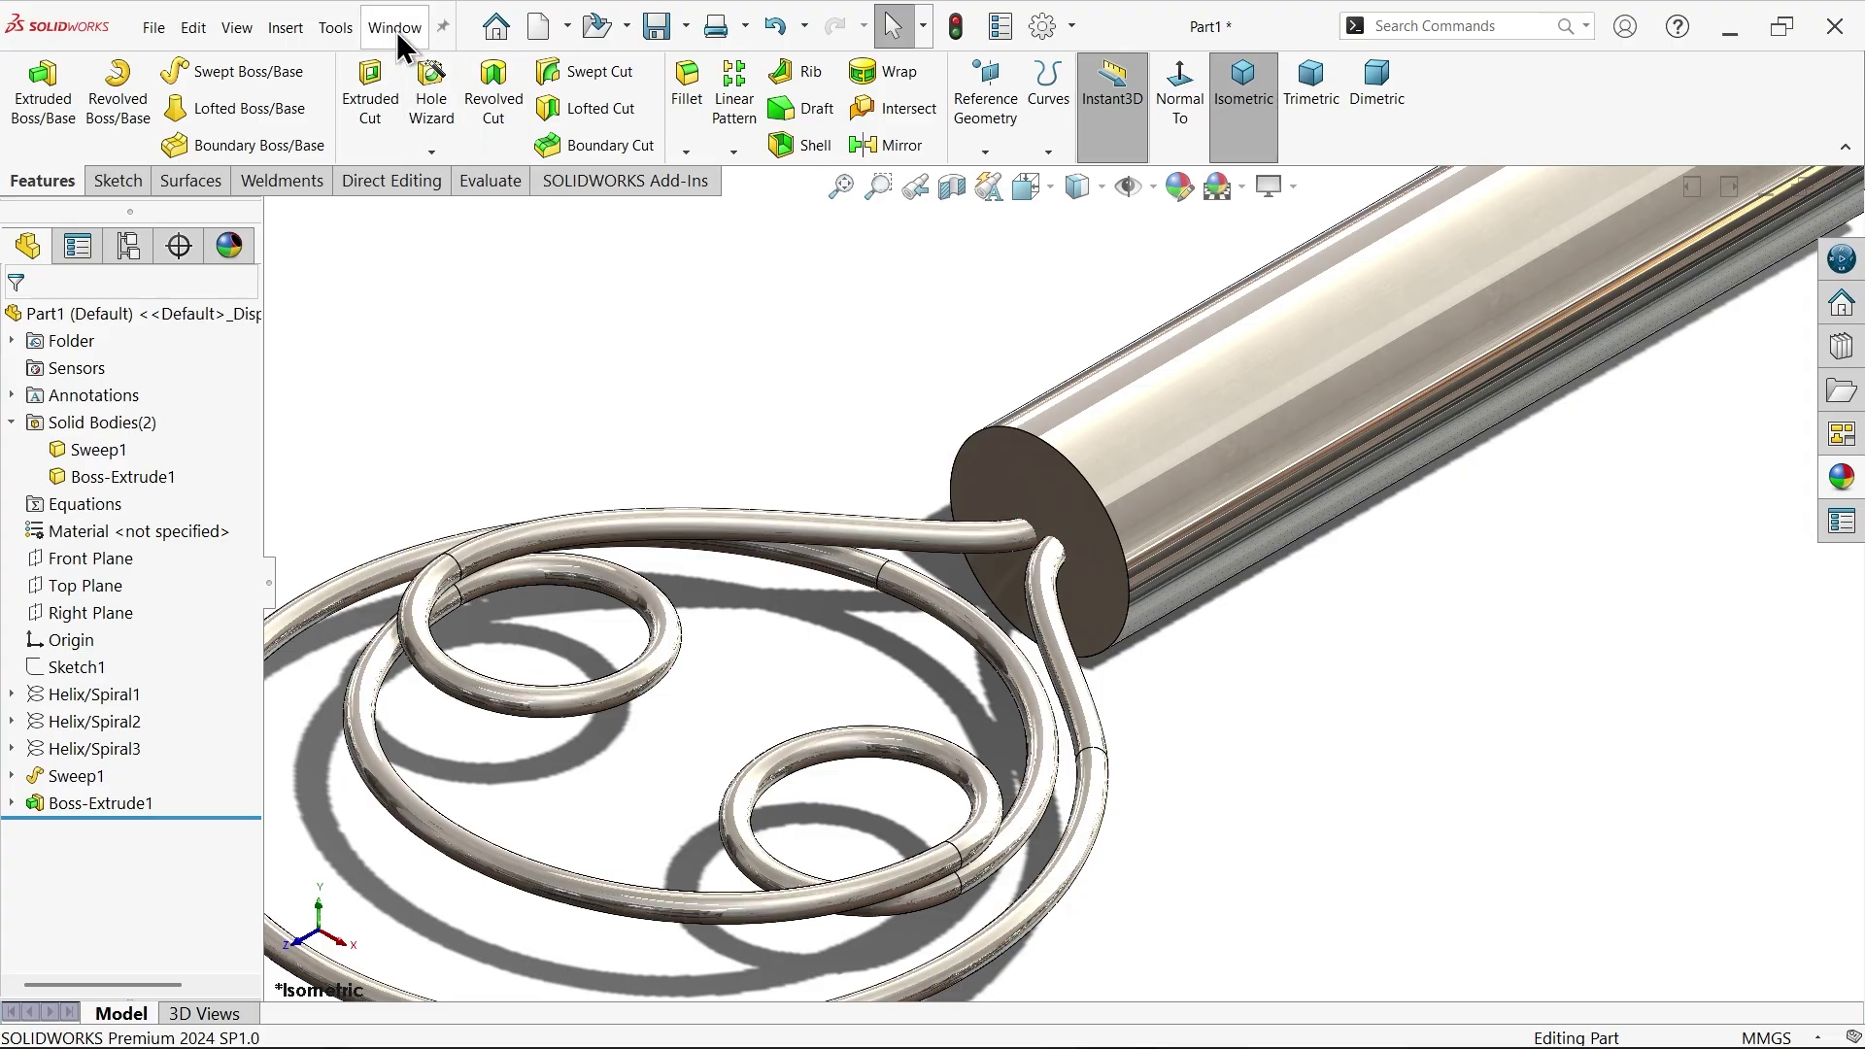
- Add an Indent with Cut on Boss-Extrude1, using the sweep tube as the tool region
click(284, 38)
mouse_move(347, 150)
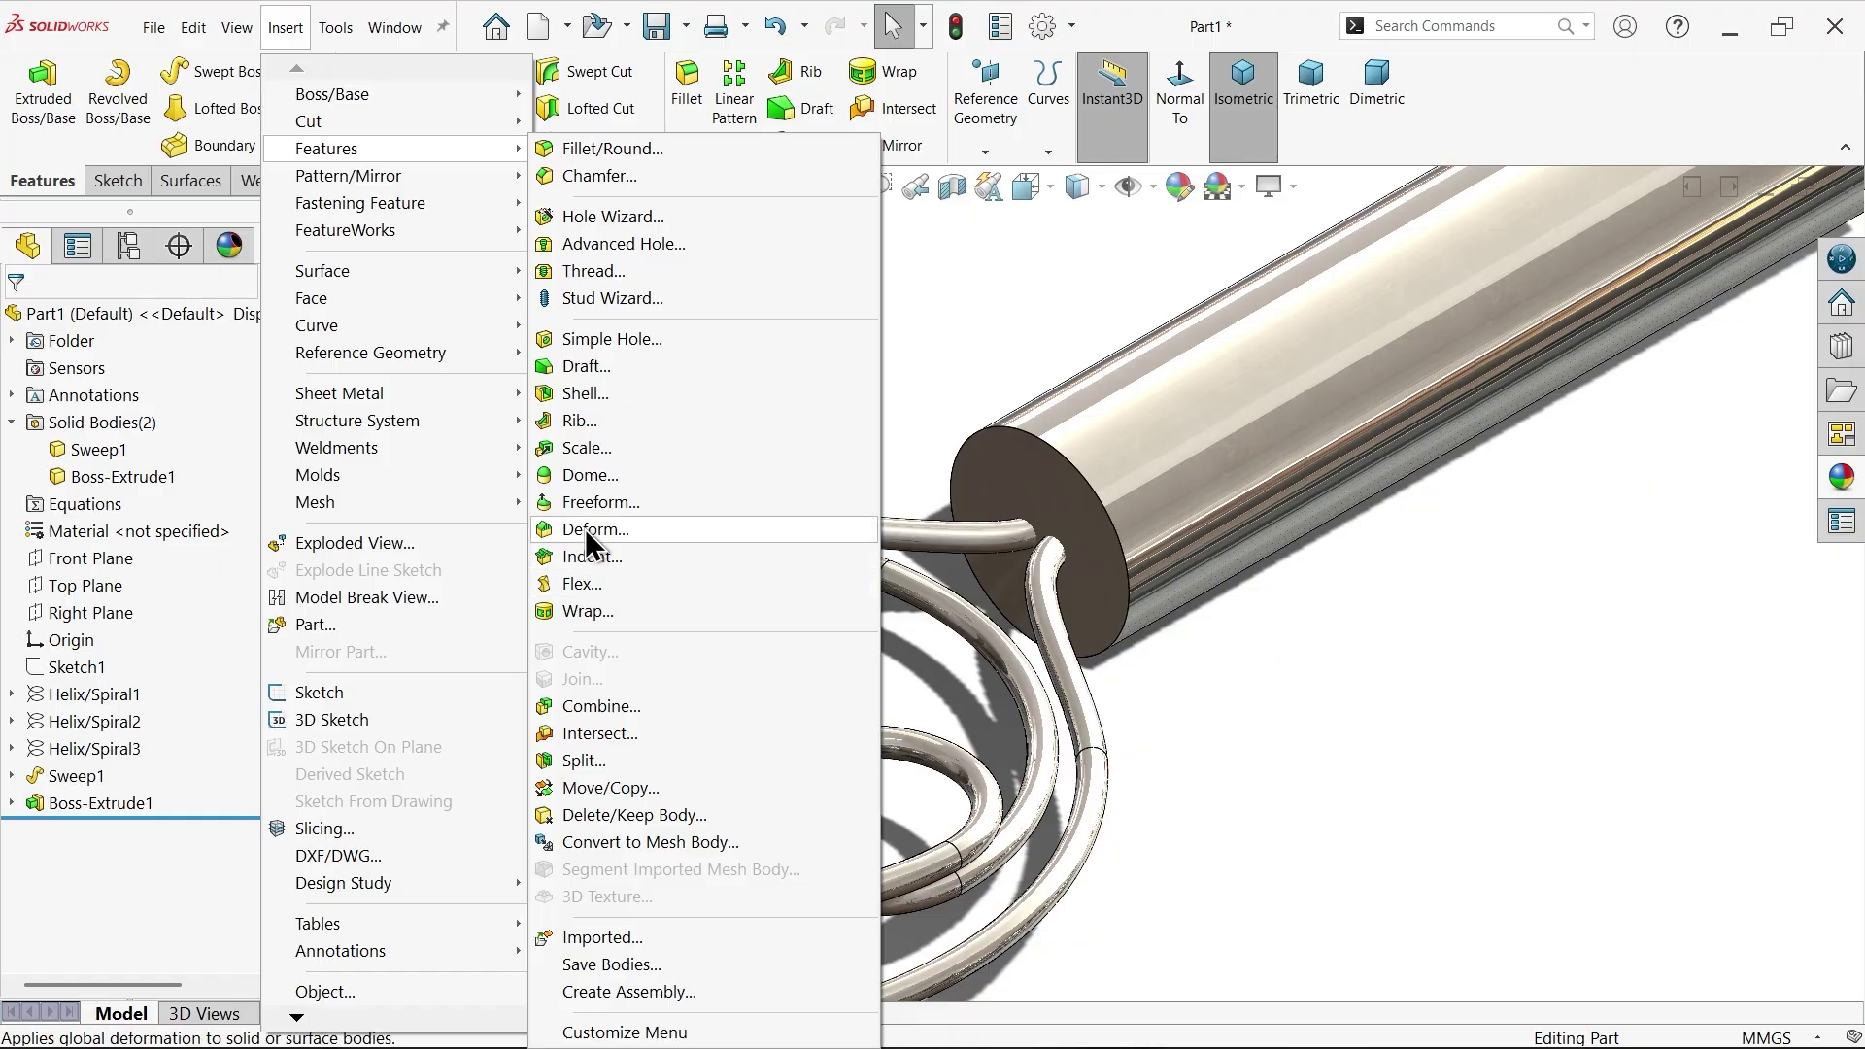
click(583, 558)
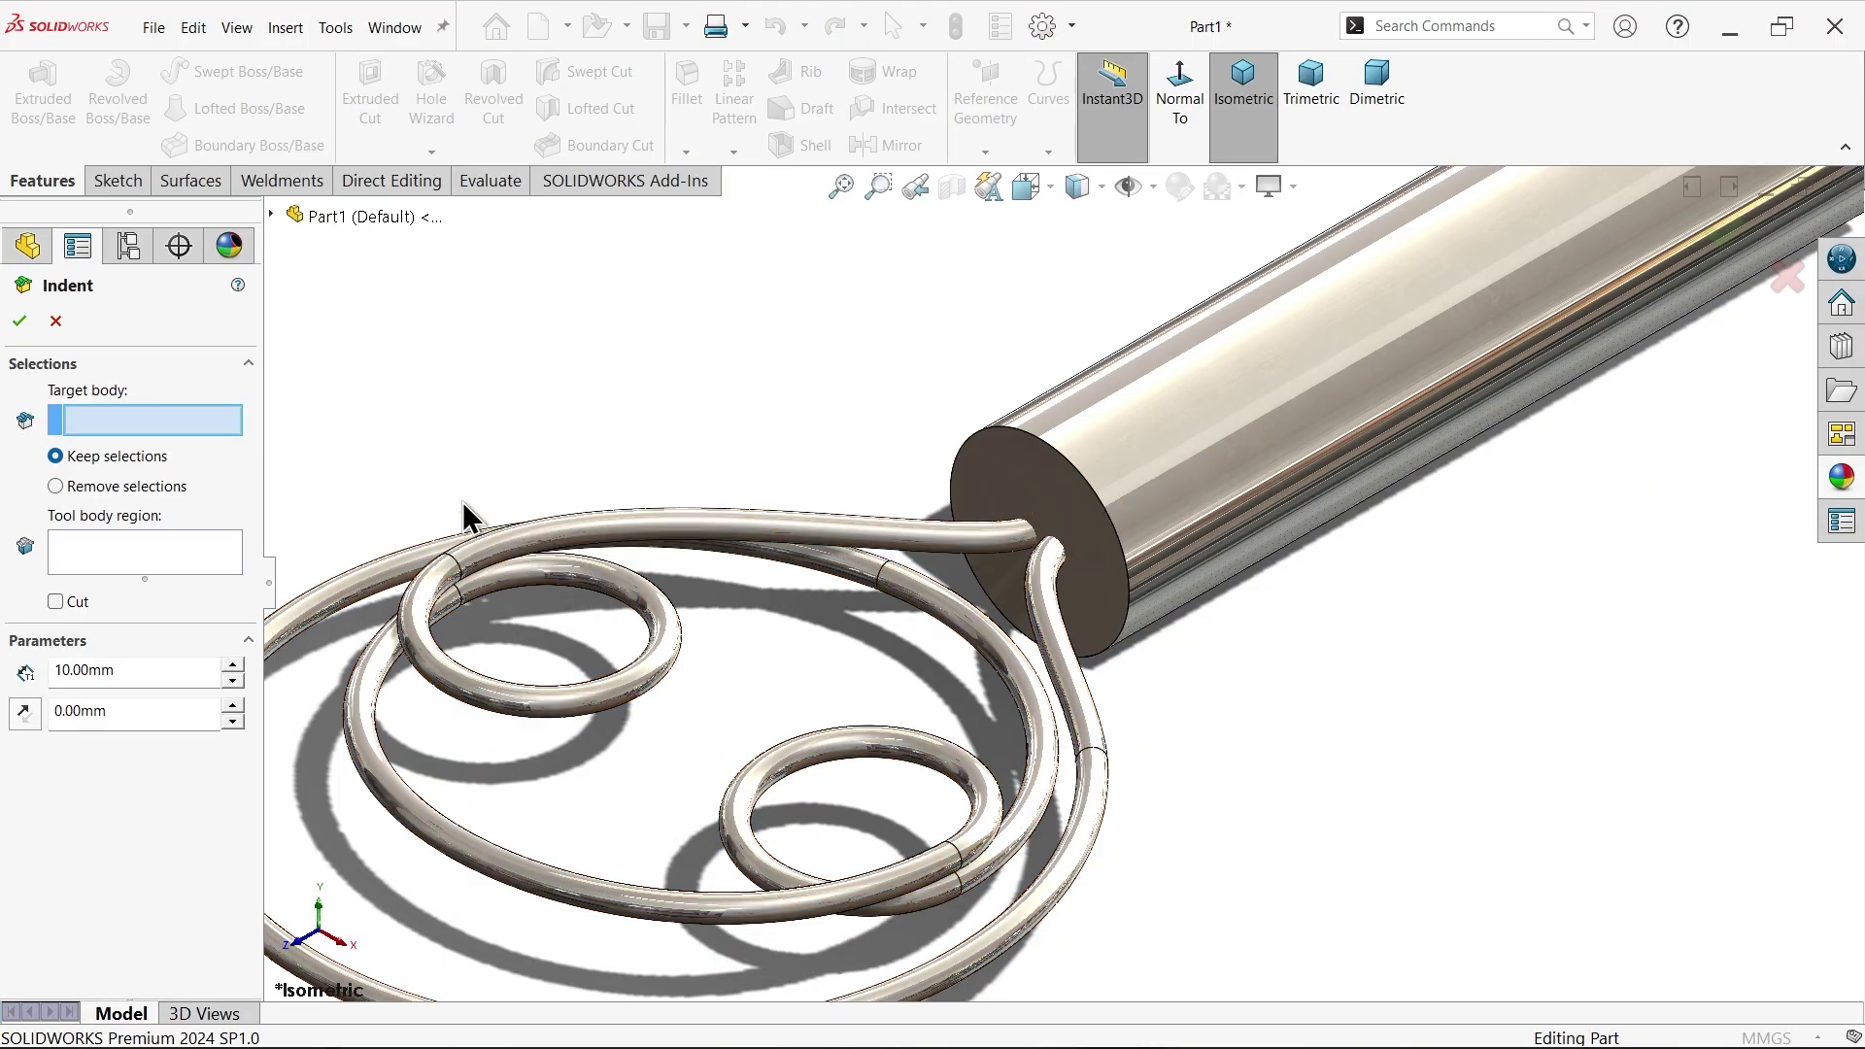
scroll(966, 554, up, 5)
scroll(1088, 617, down, 5)
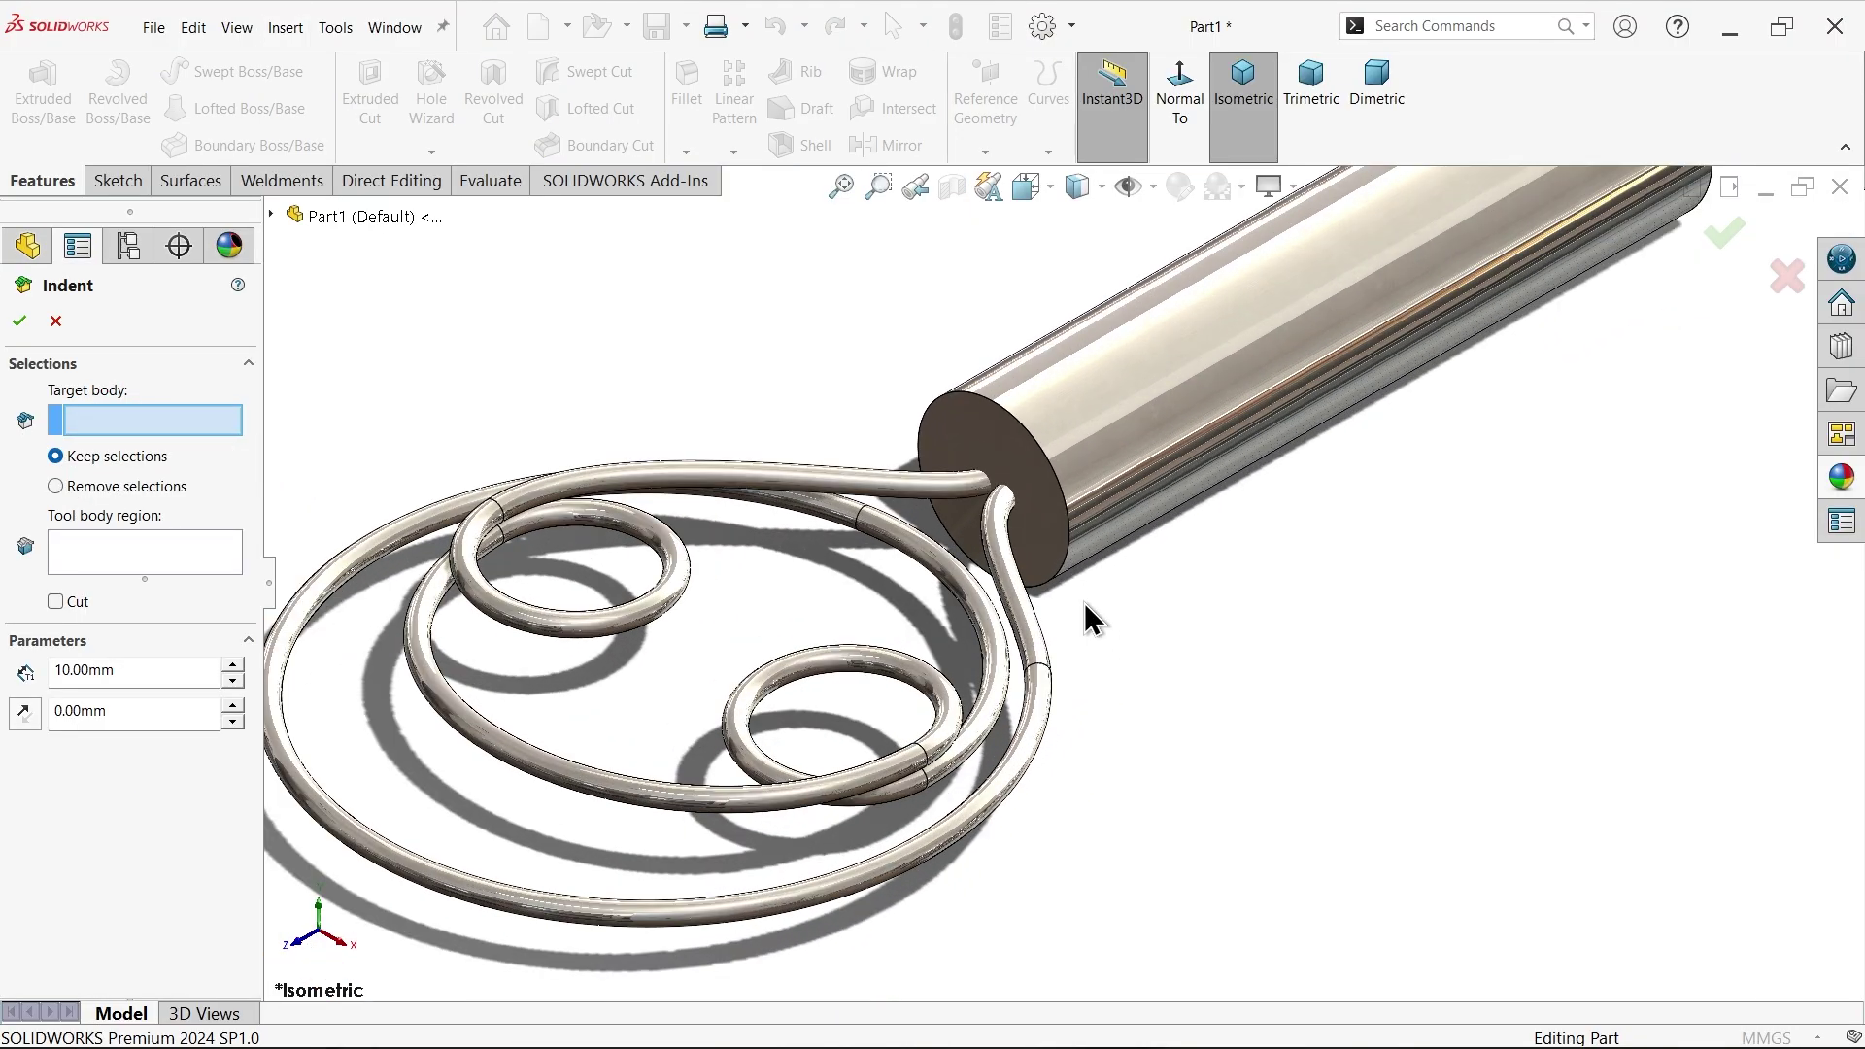
scroll(1062, 457, down, 2)
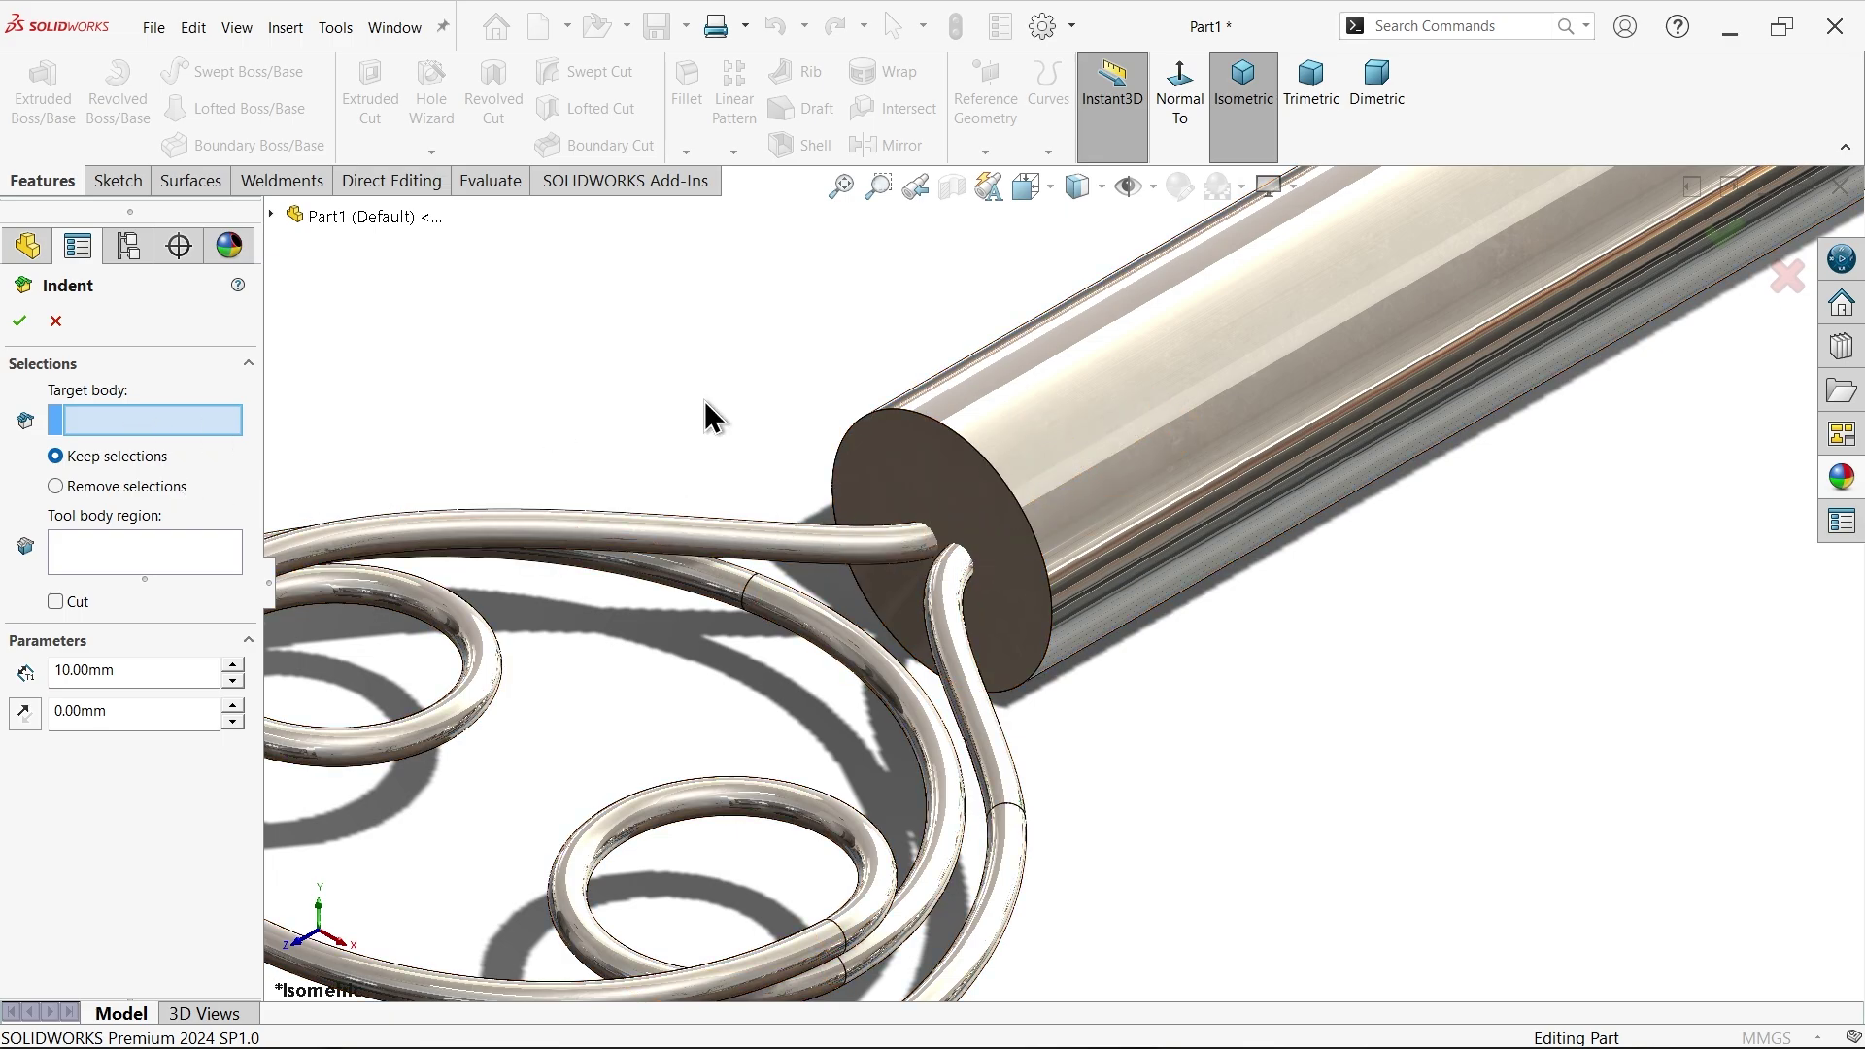
click(1049, 382)
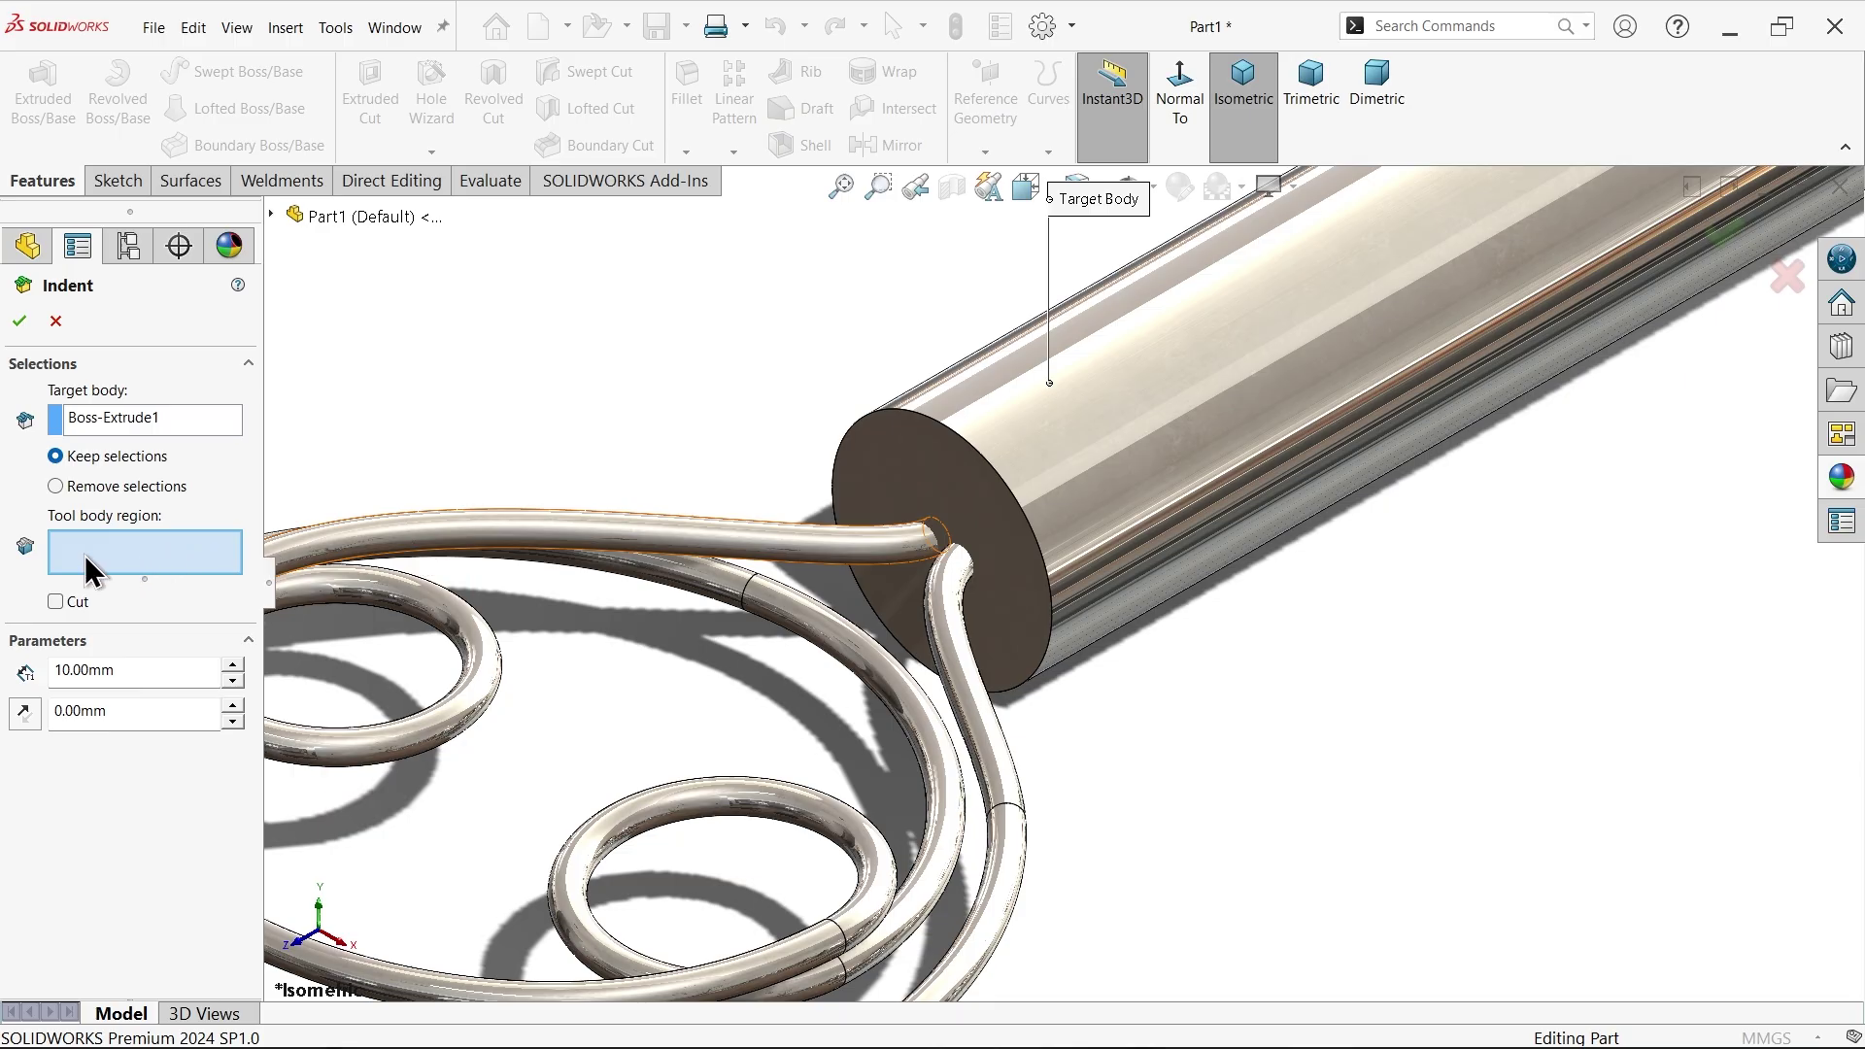
click(852, 540)
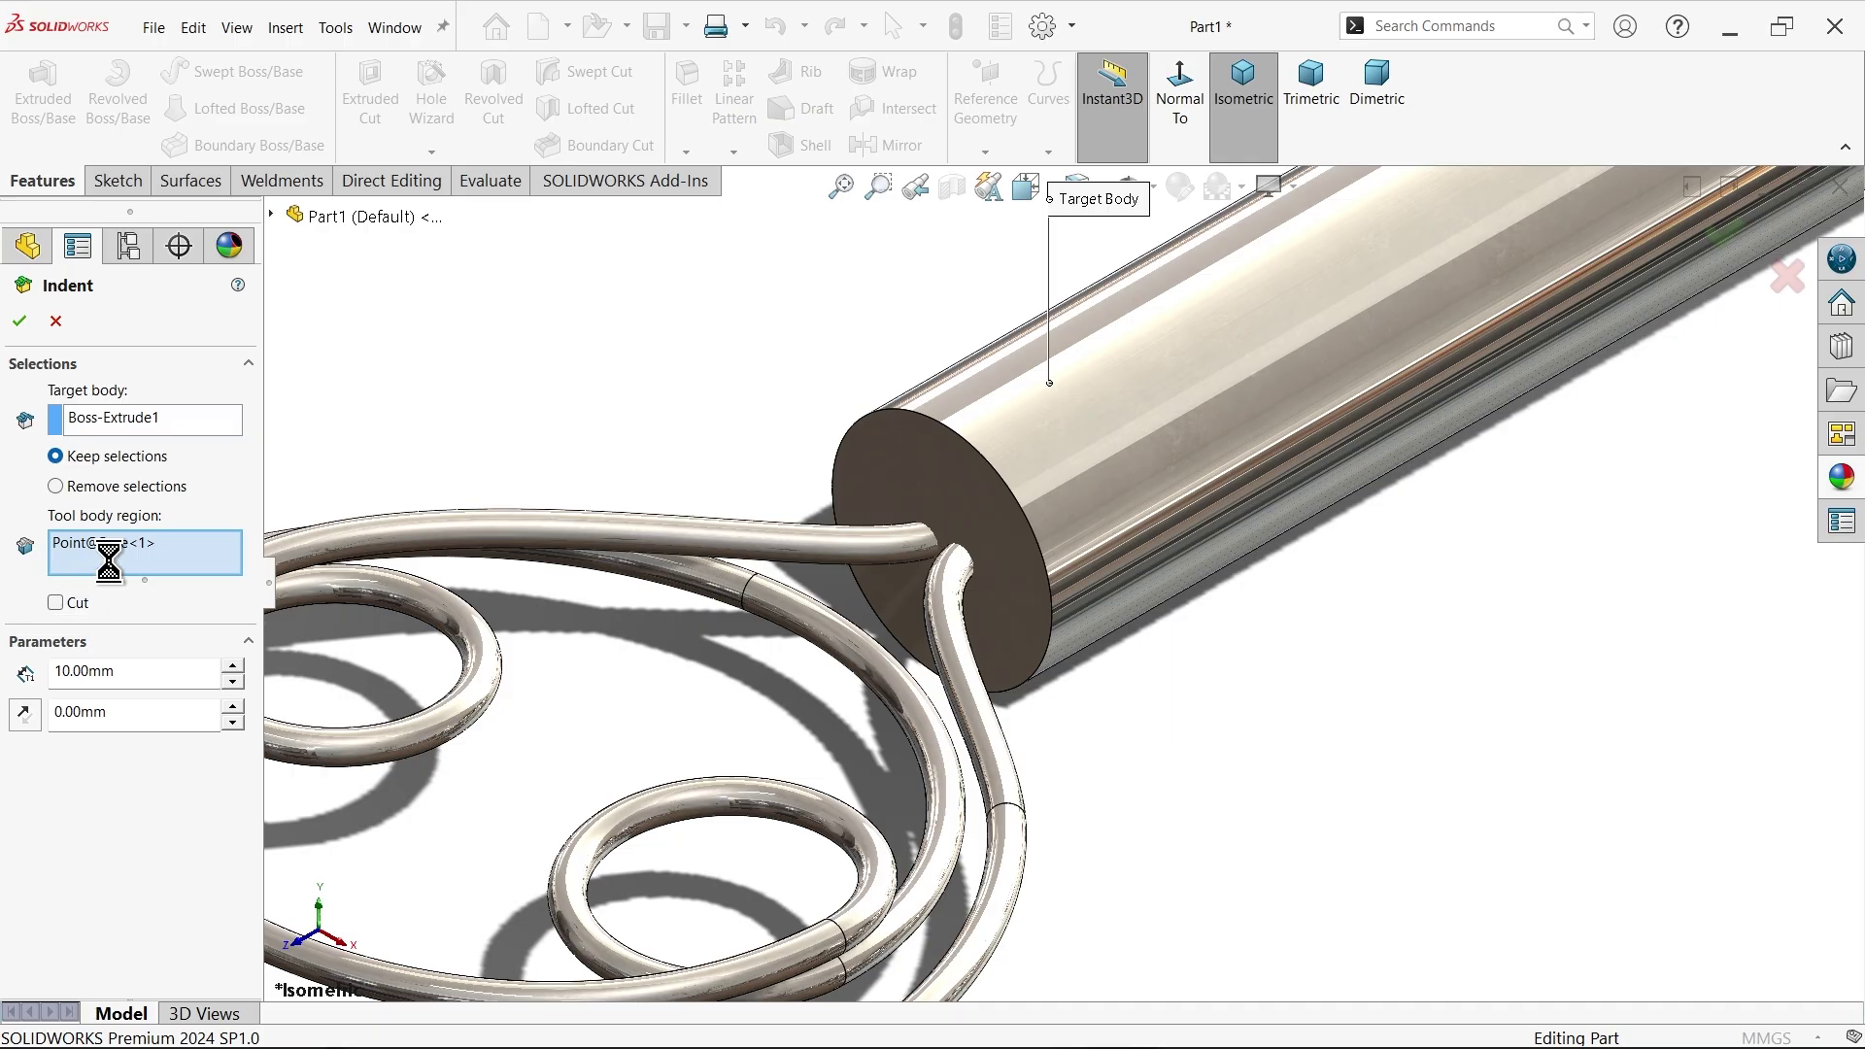
click(138, 552)
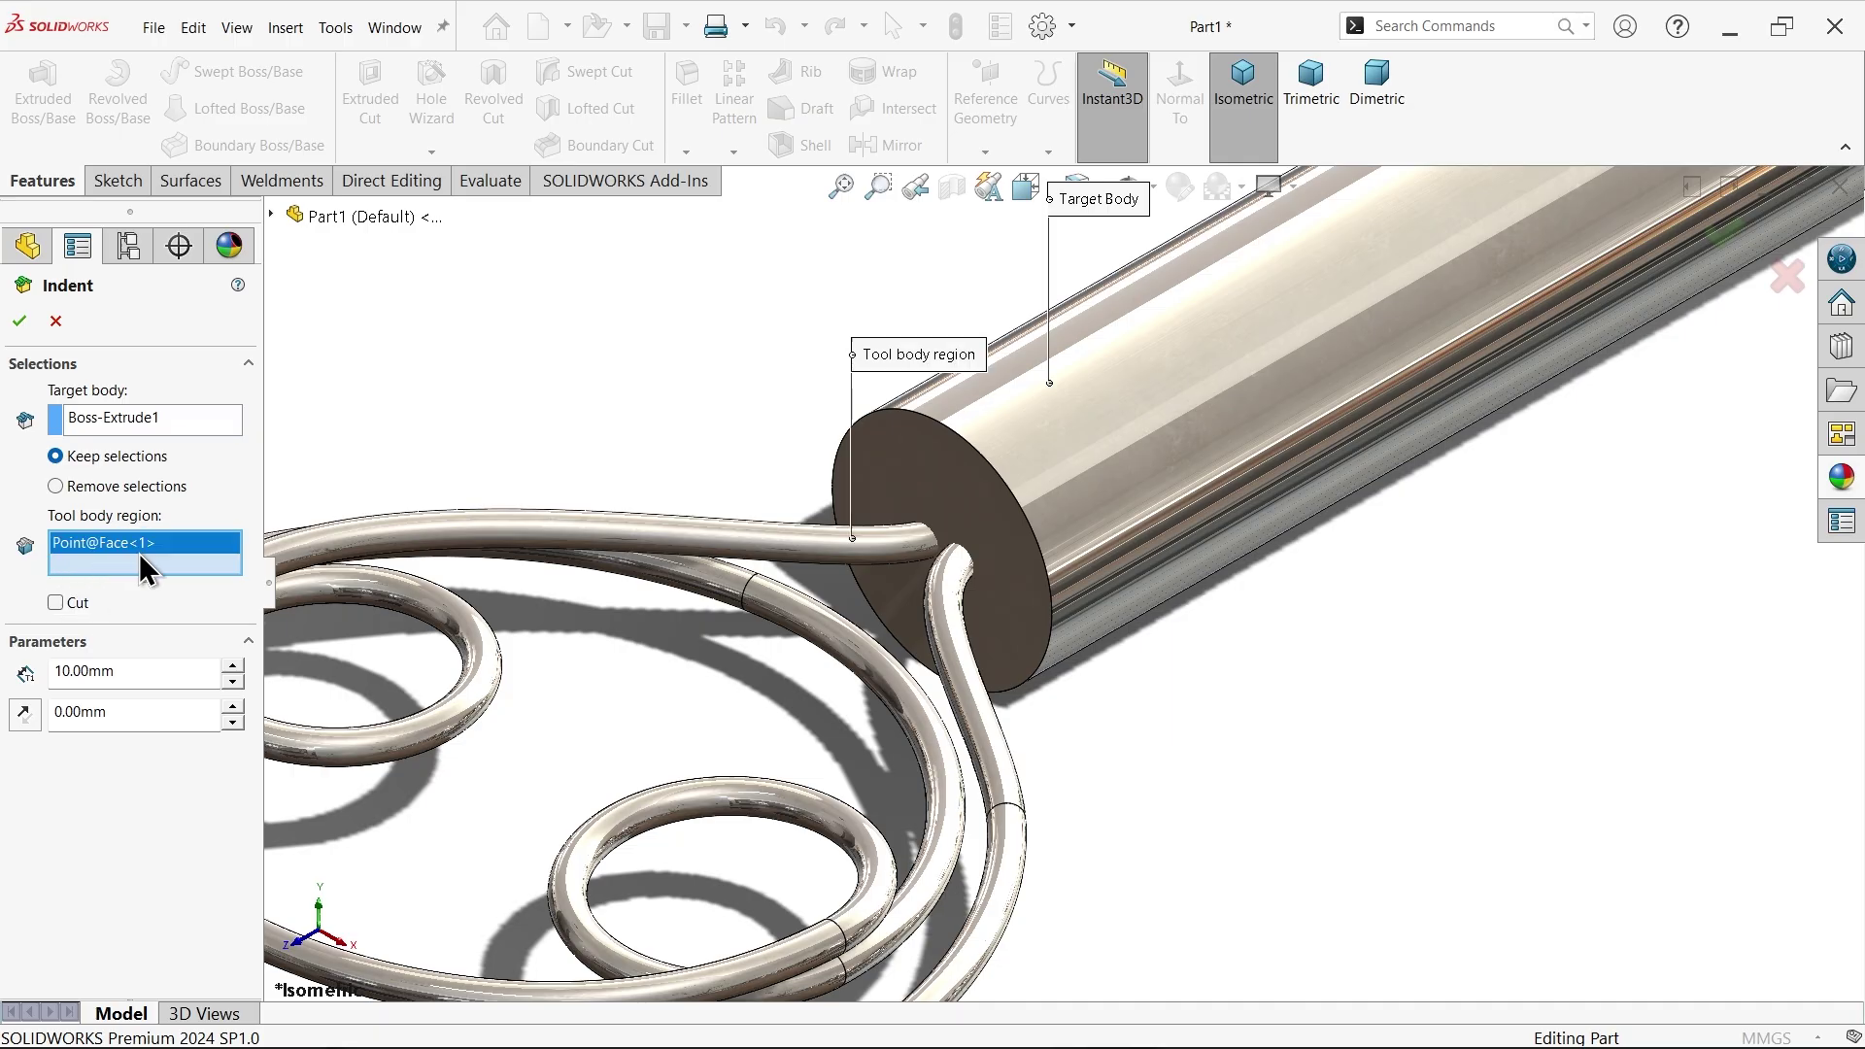
click(56, 602)
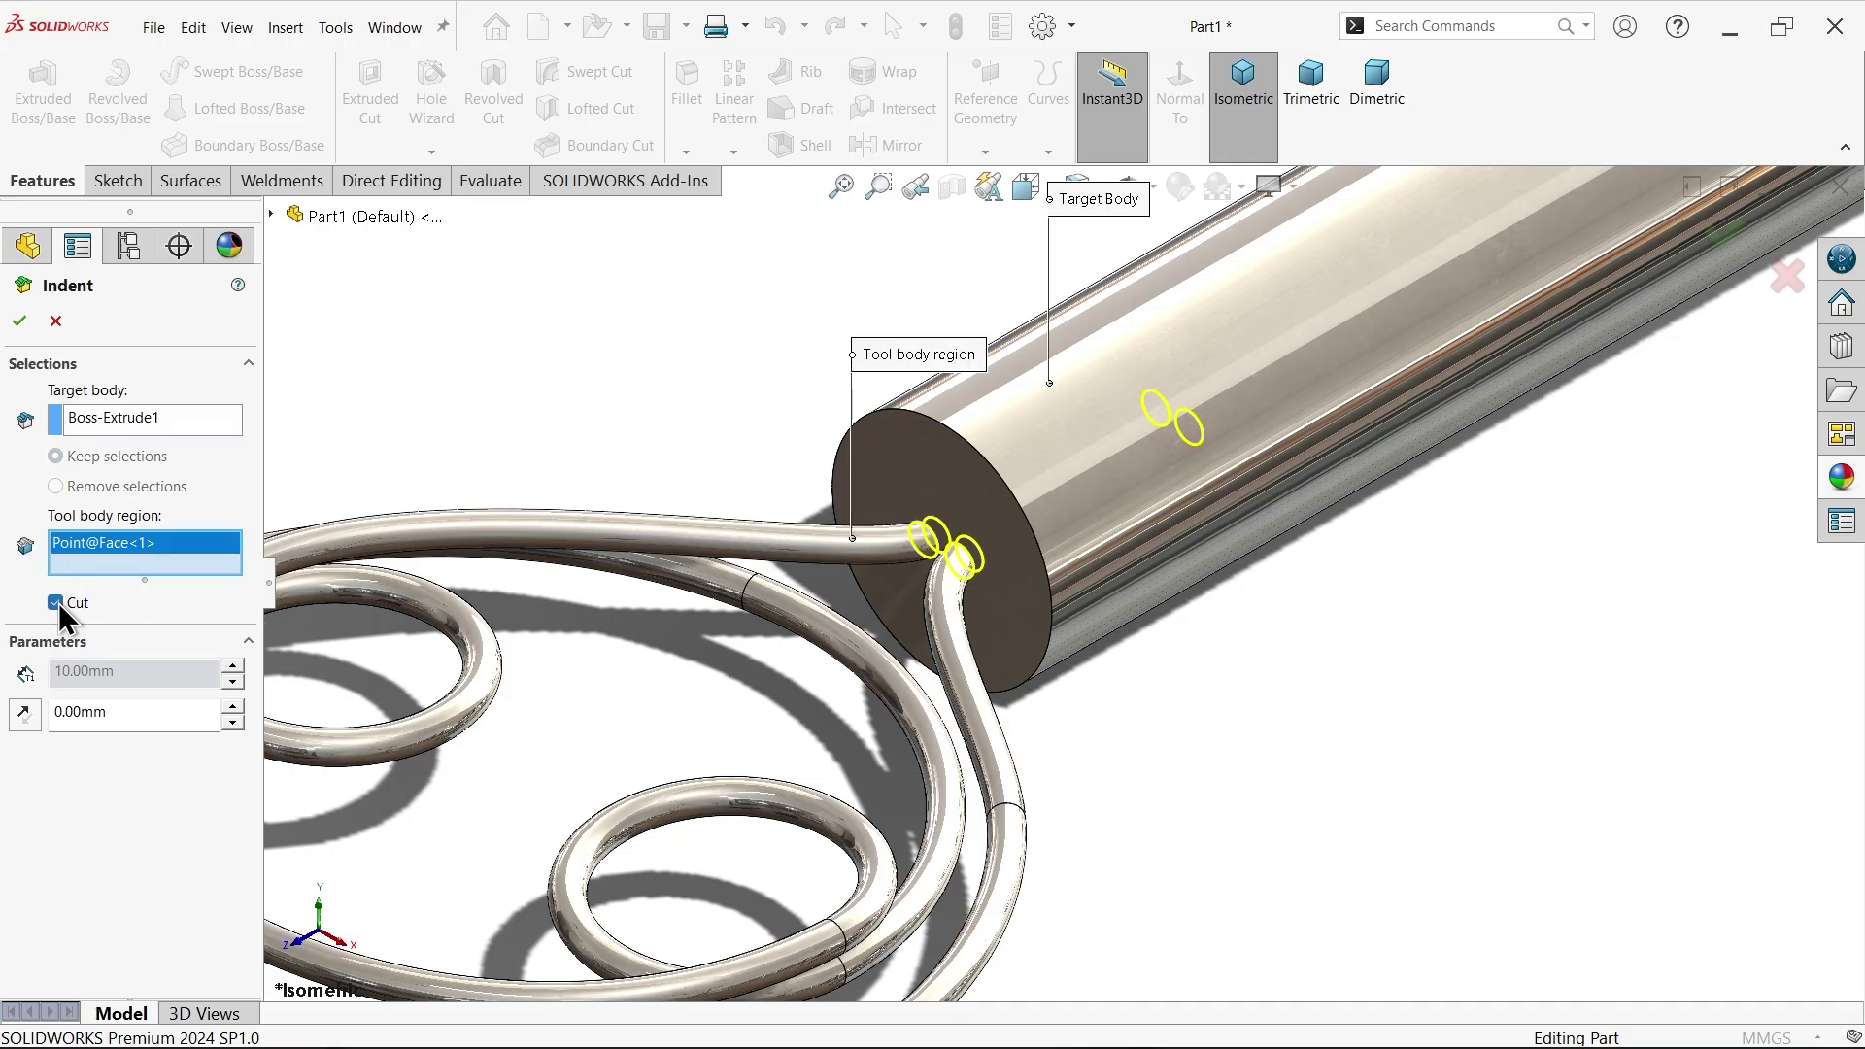
click(20, 322)
key(f)
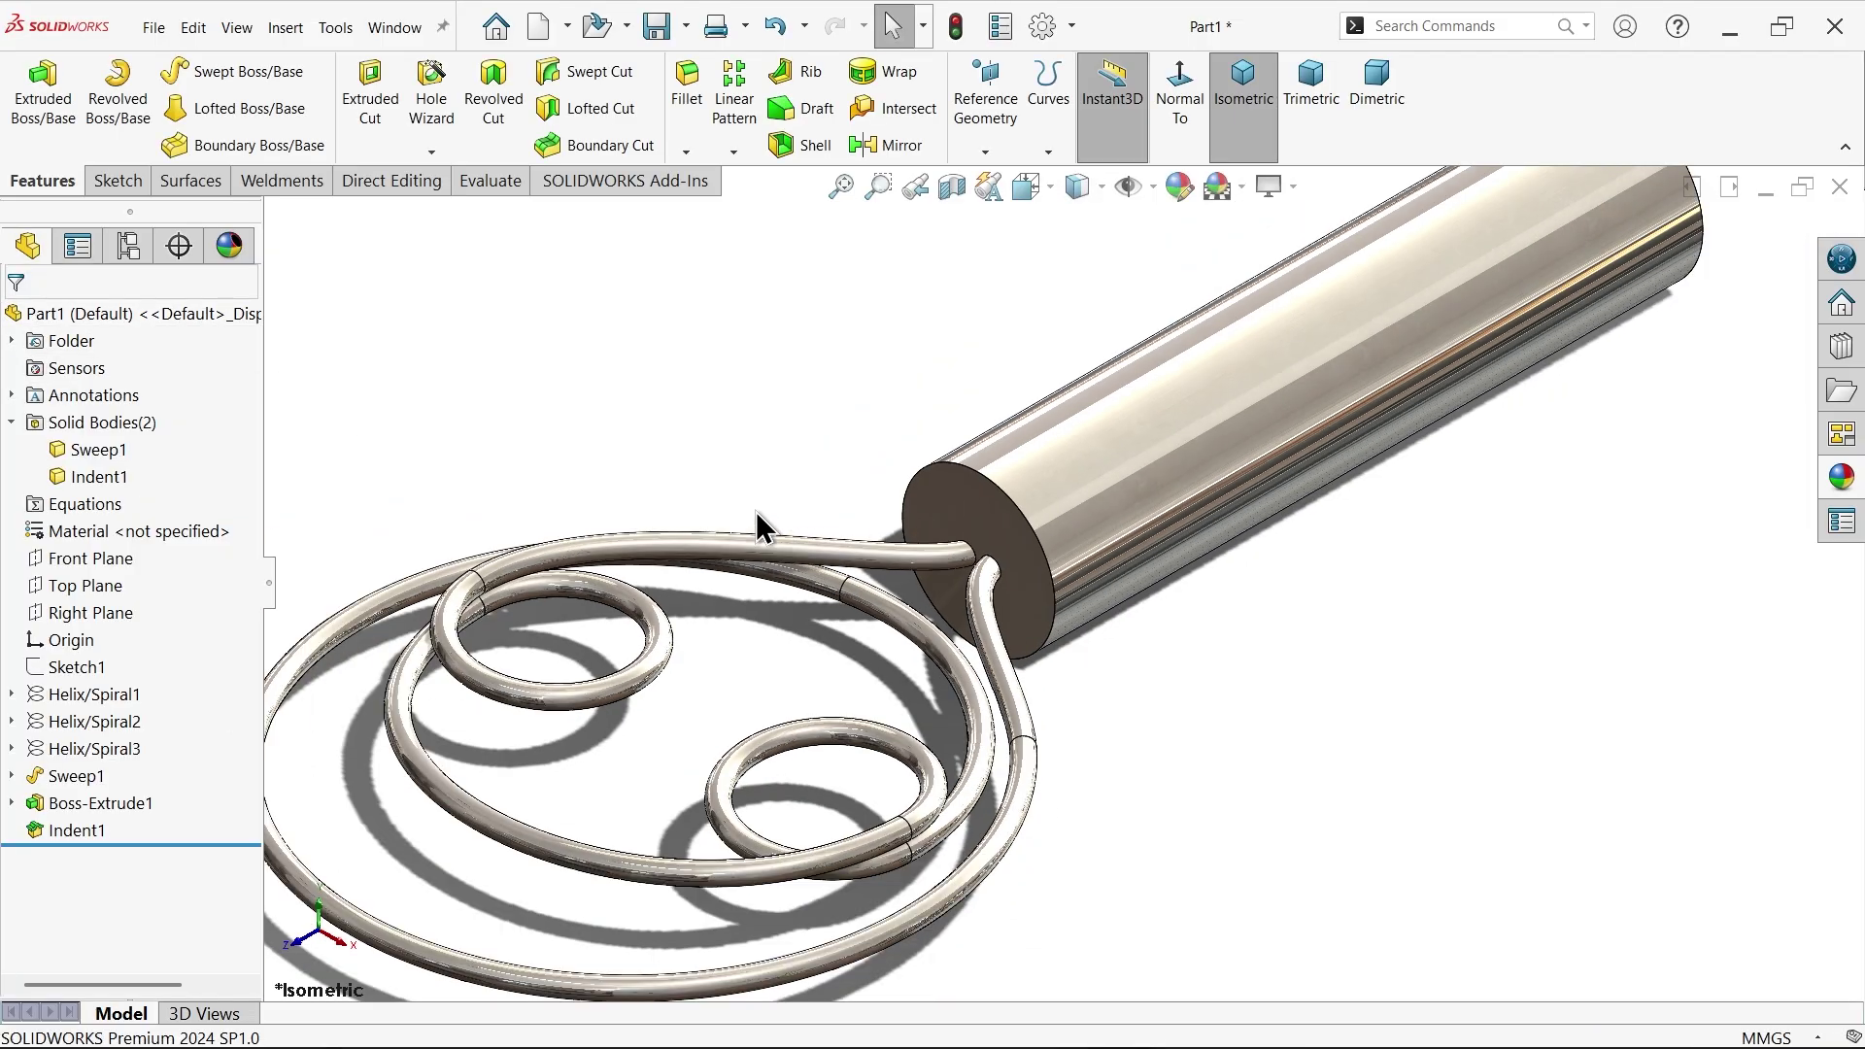
click(1061, 510)
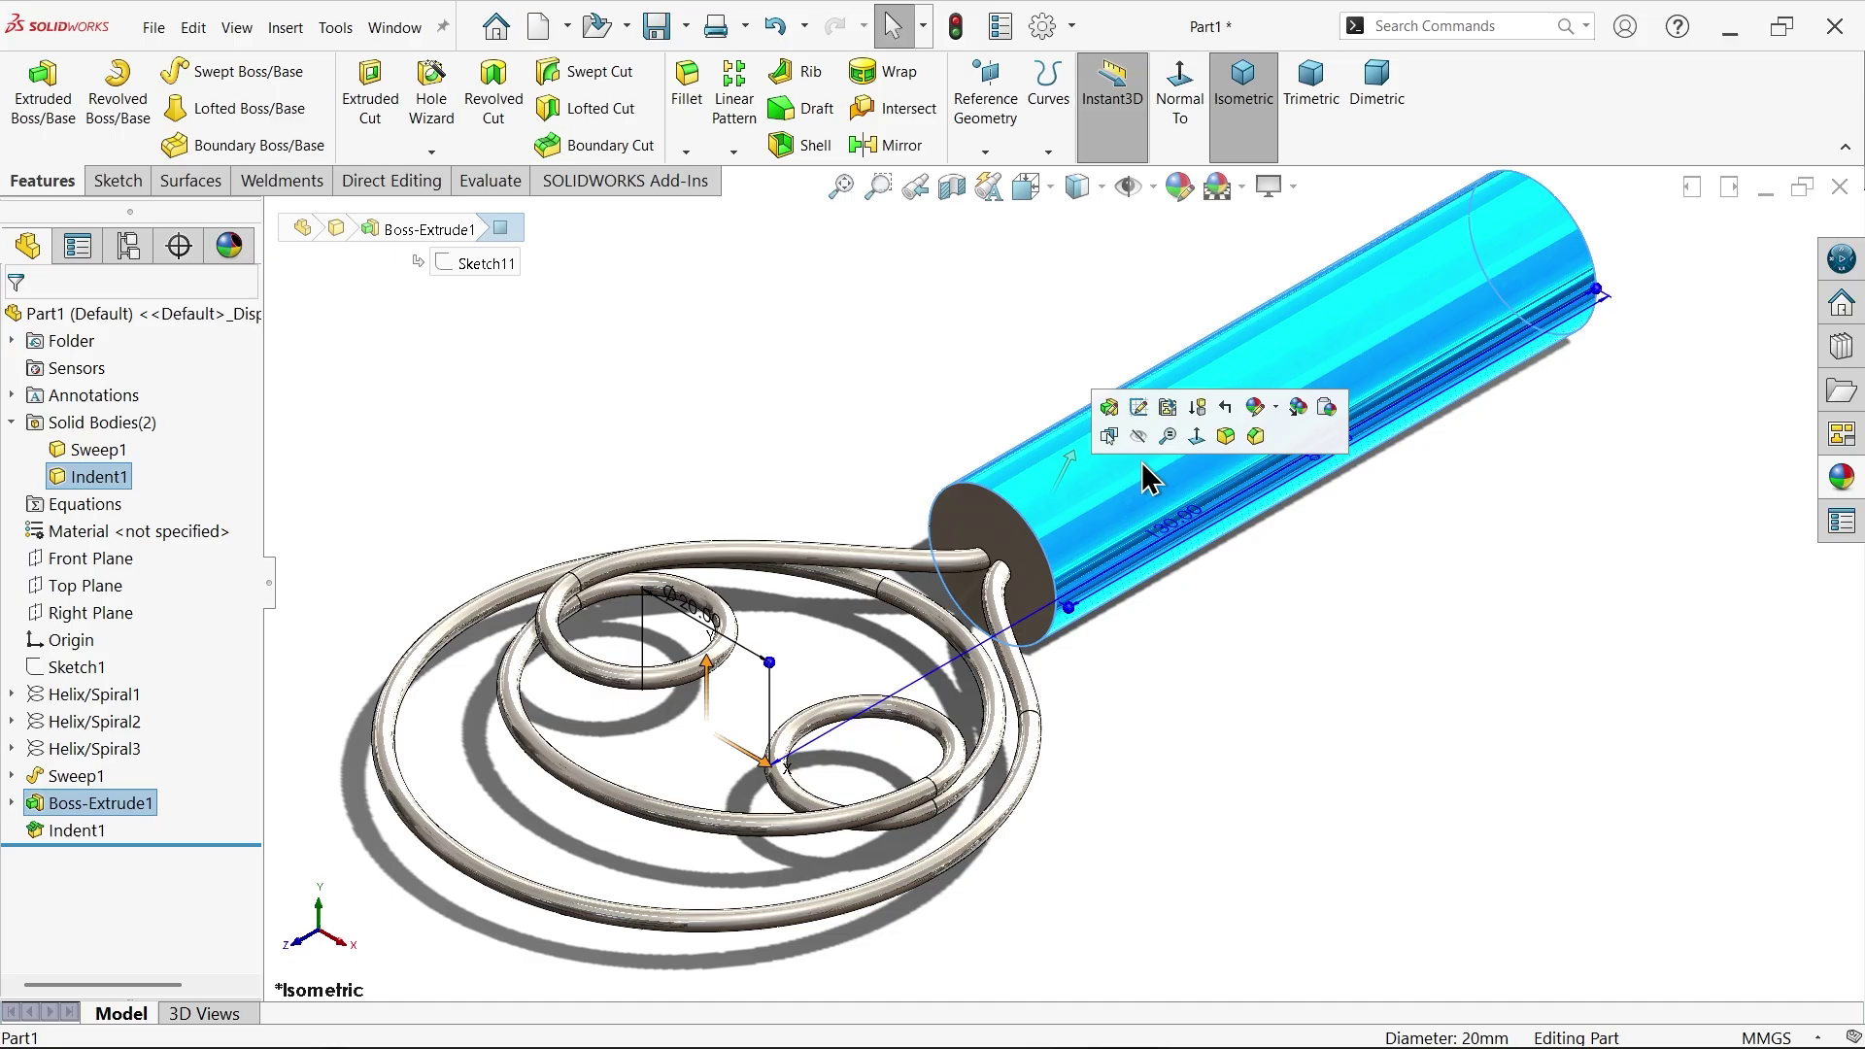
right_click(1112, 488)
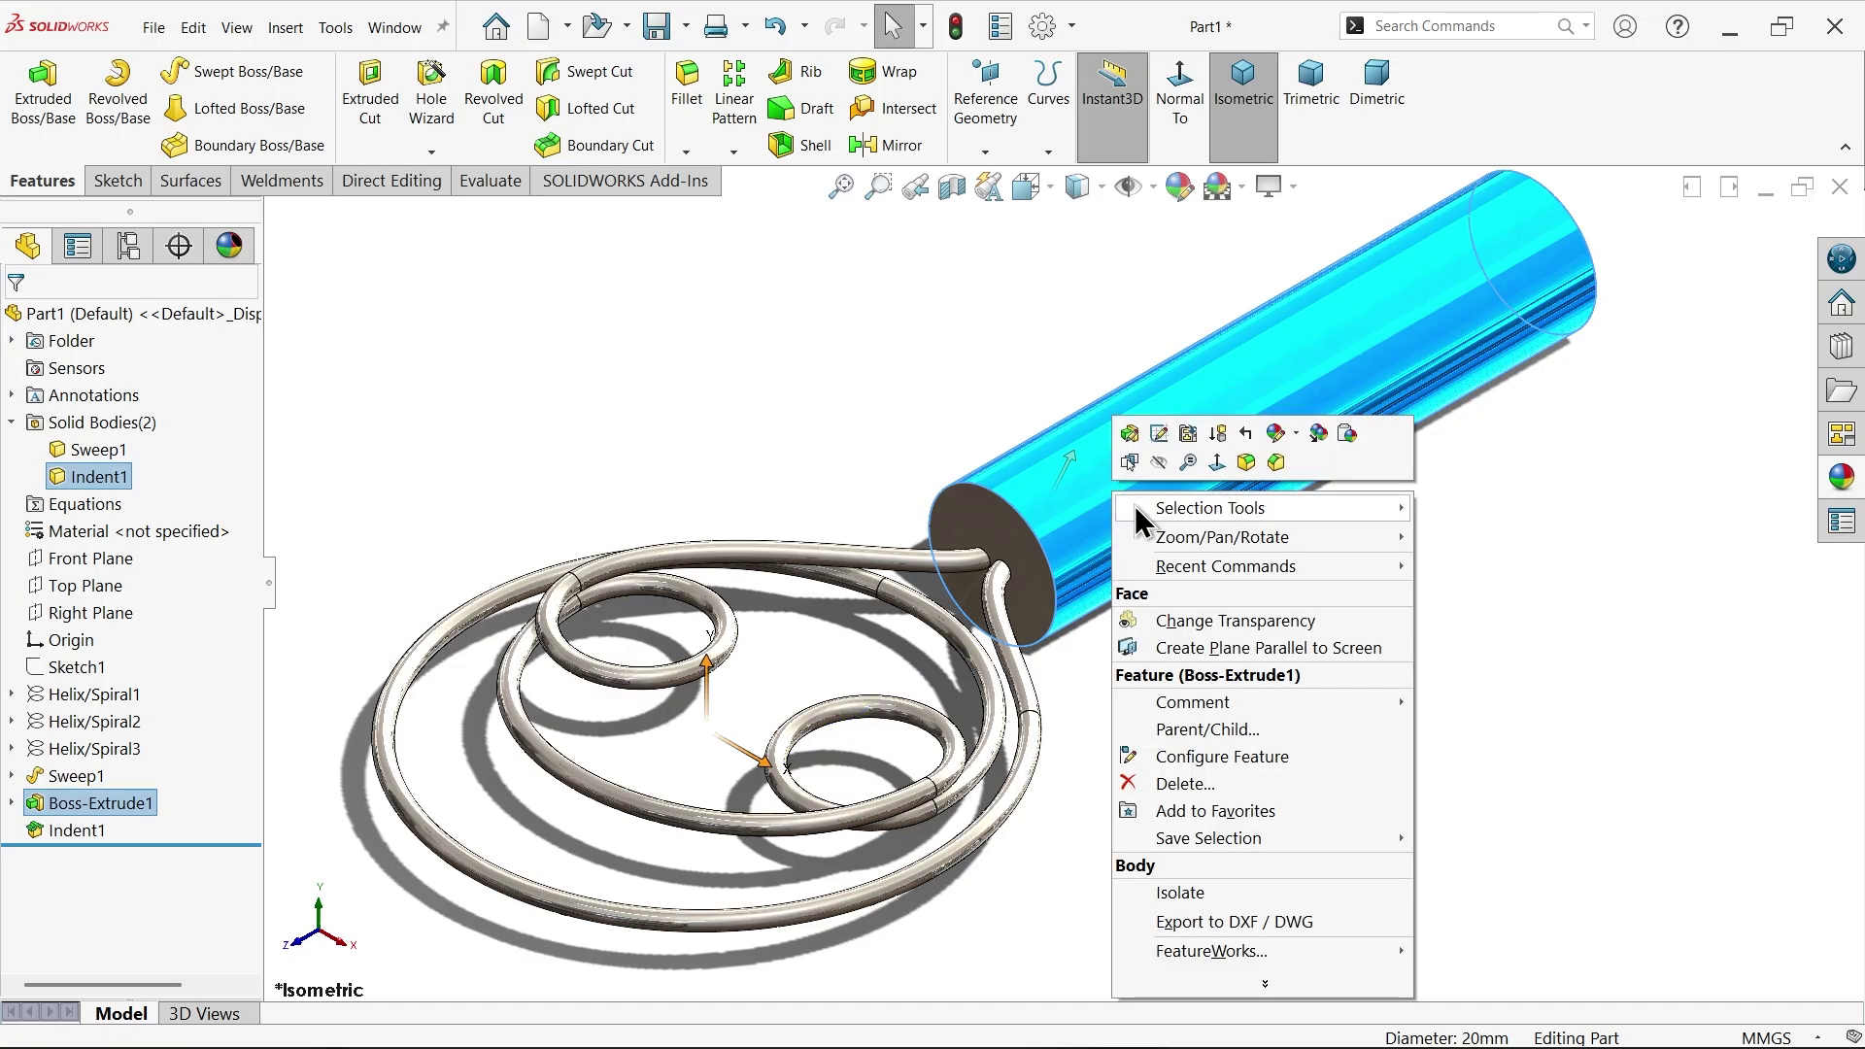
click(1168, 894)
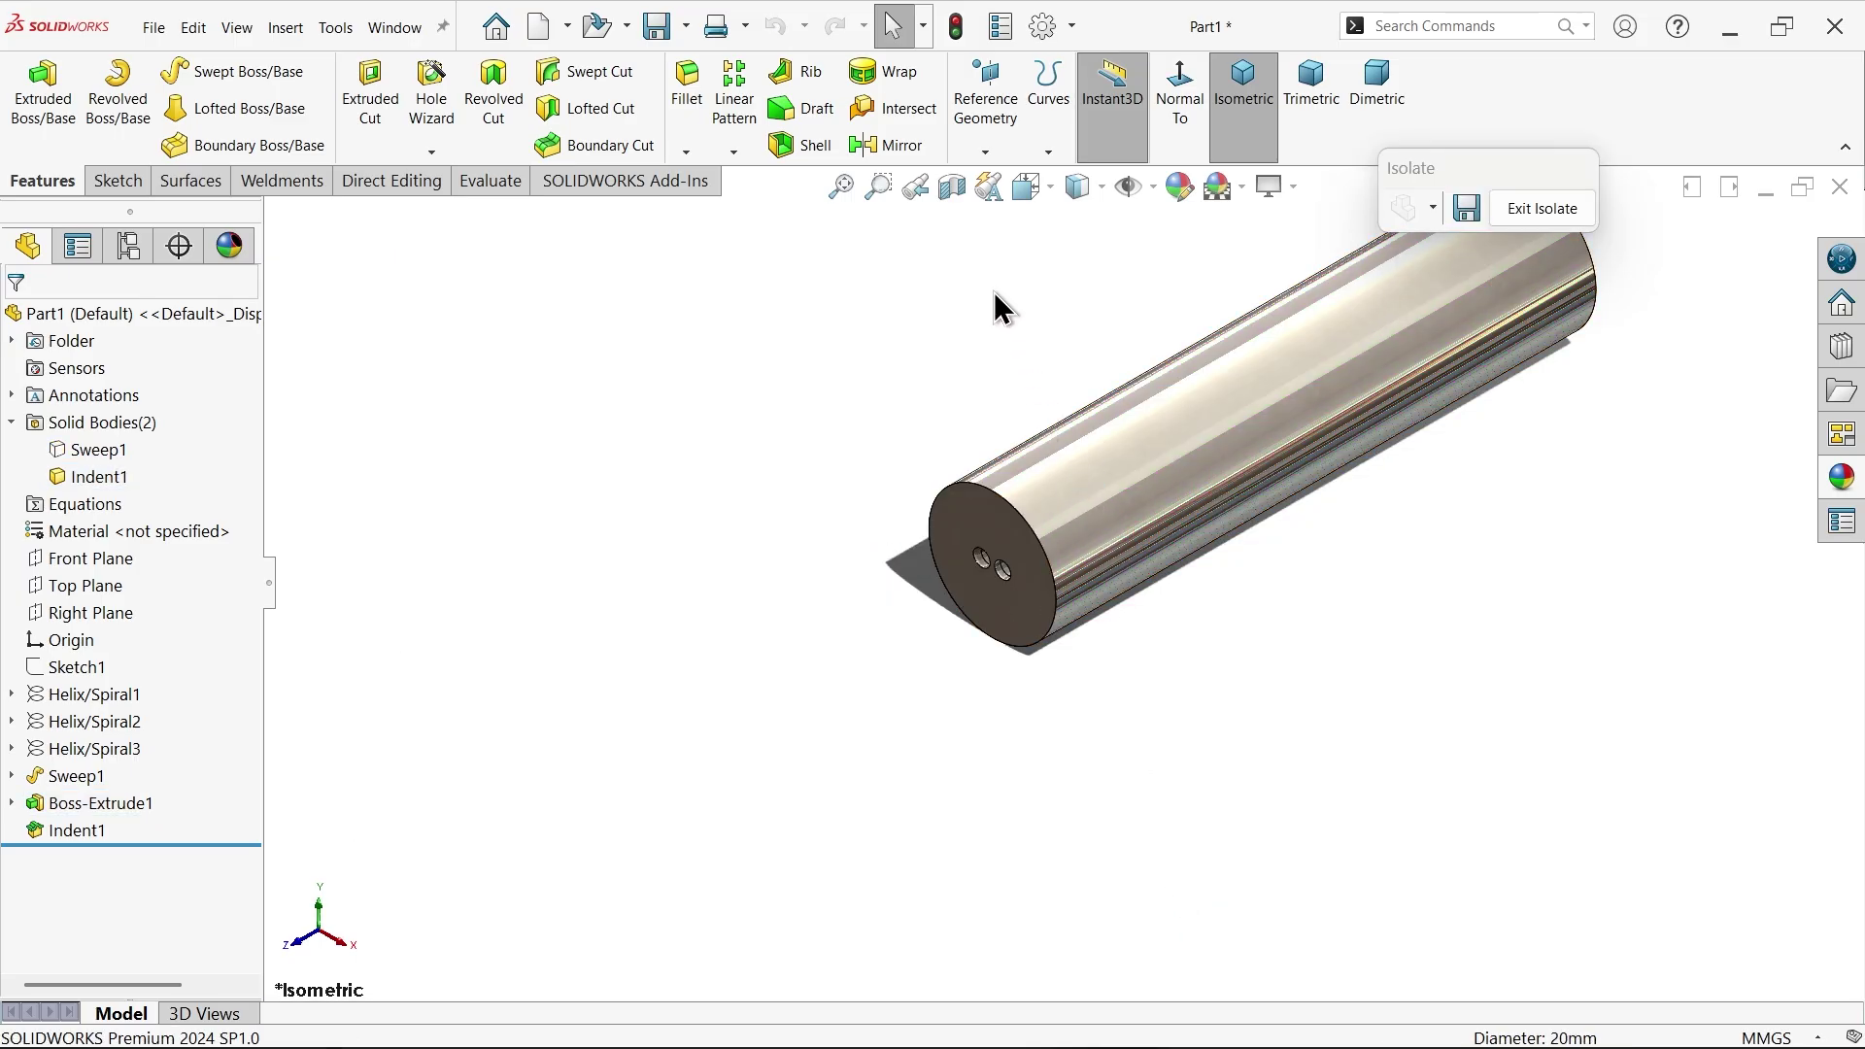
click(952, 188)
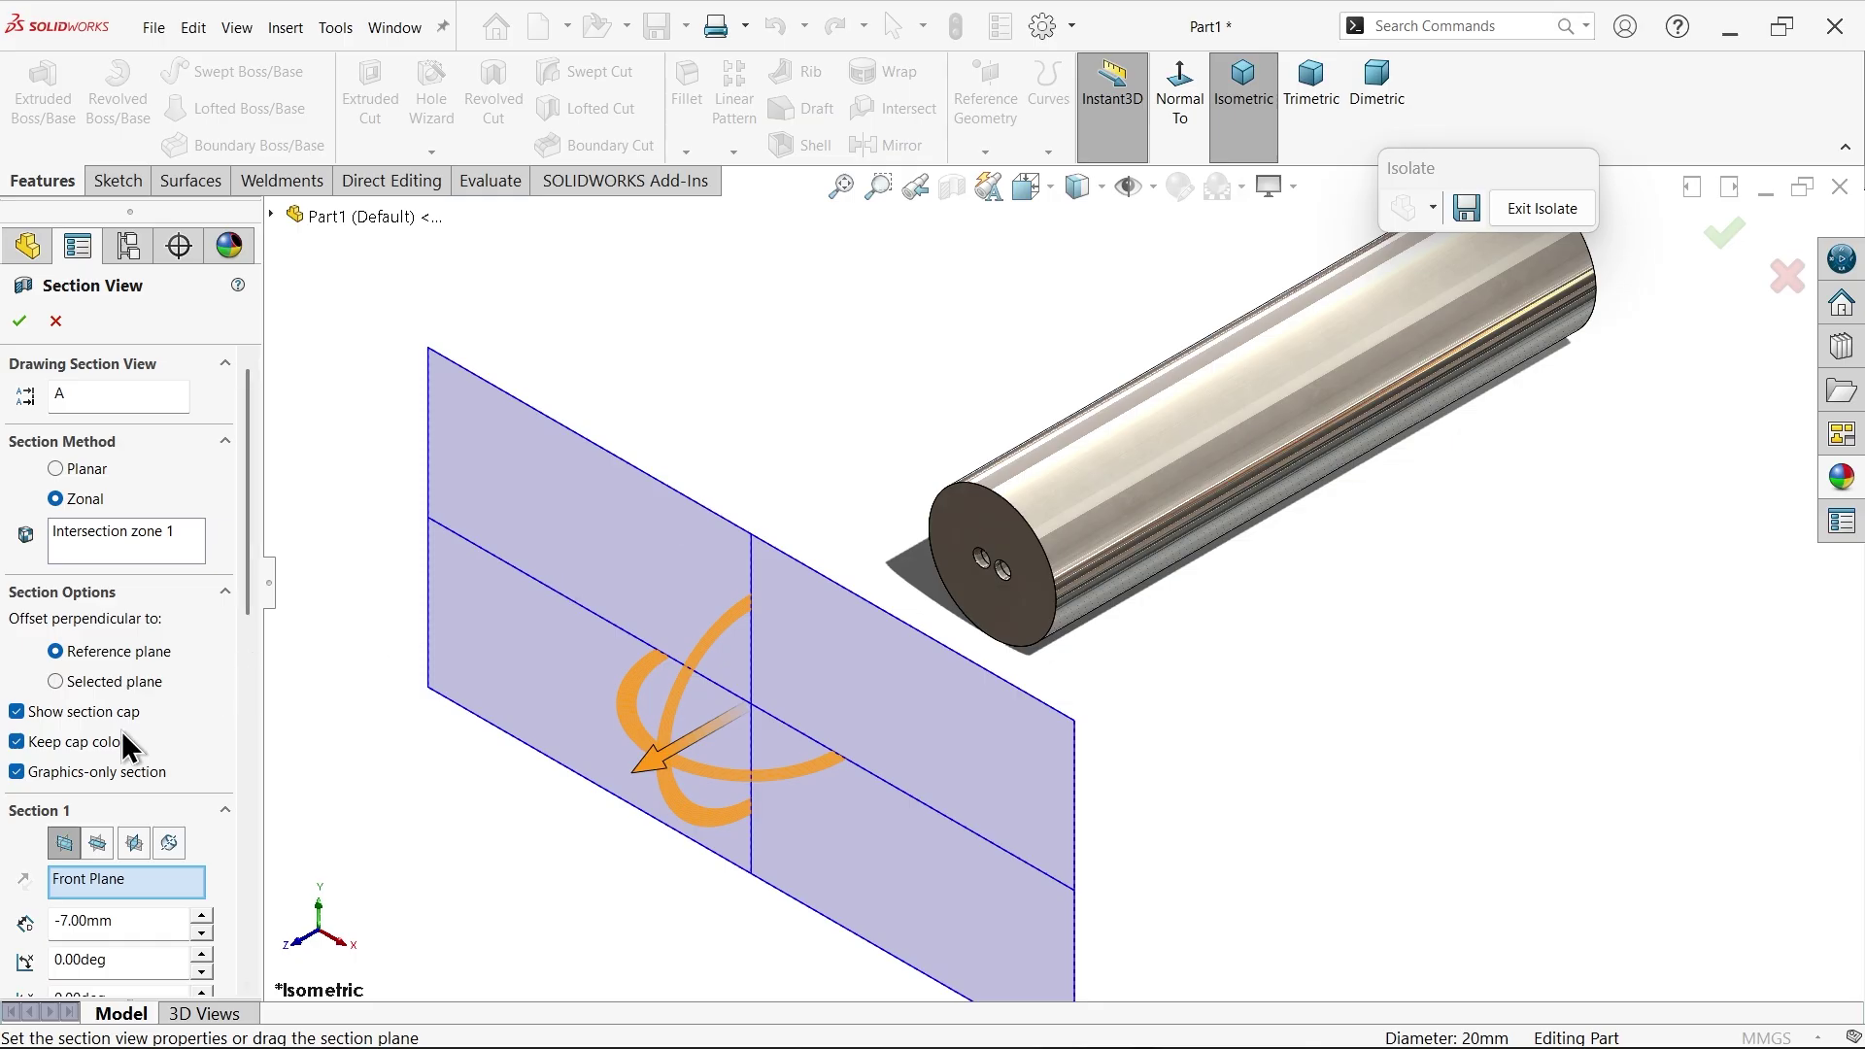
click(98, 843)
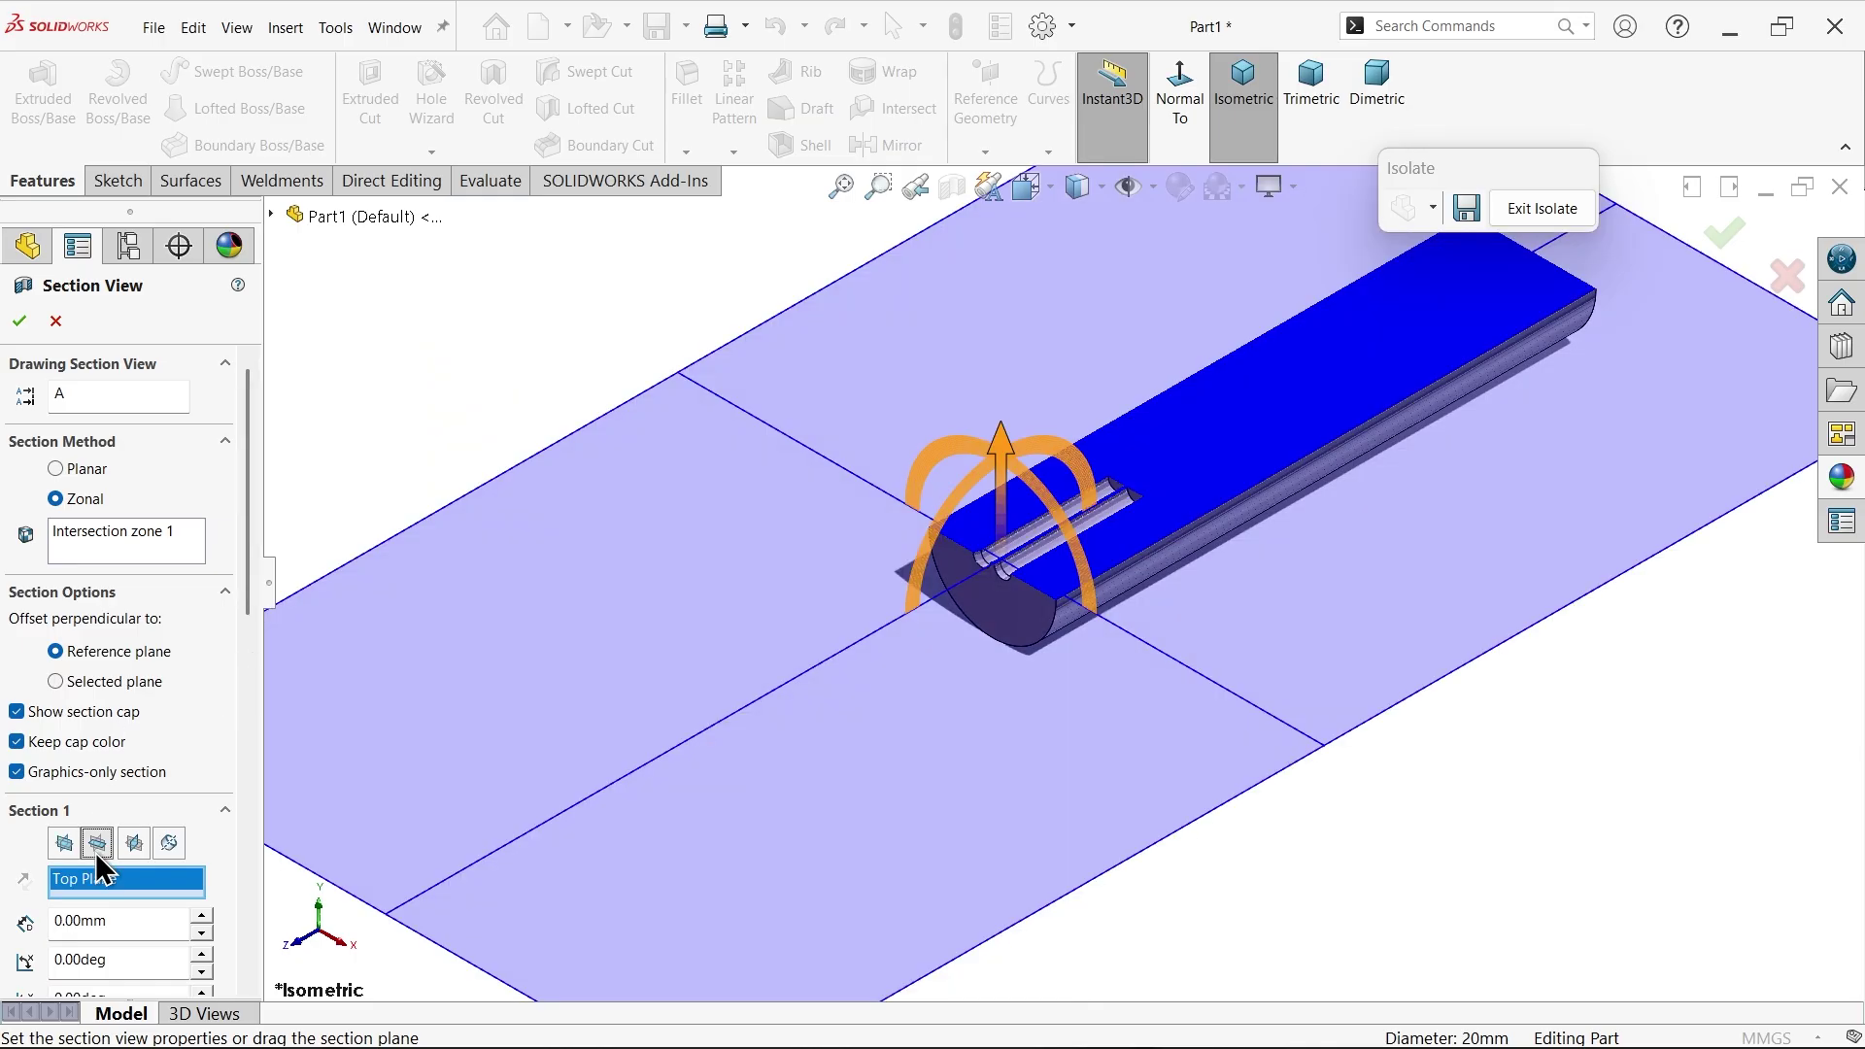
click(20, 321)
scroll(1175, 573, up, 3)
middle_drag(1149, 555, 867, 610)
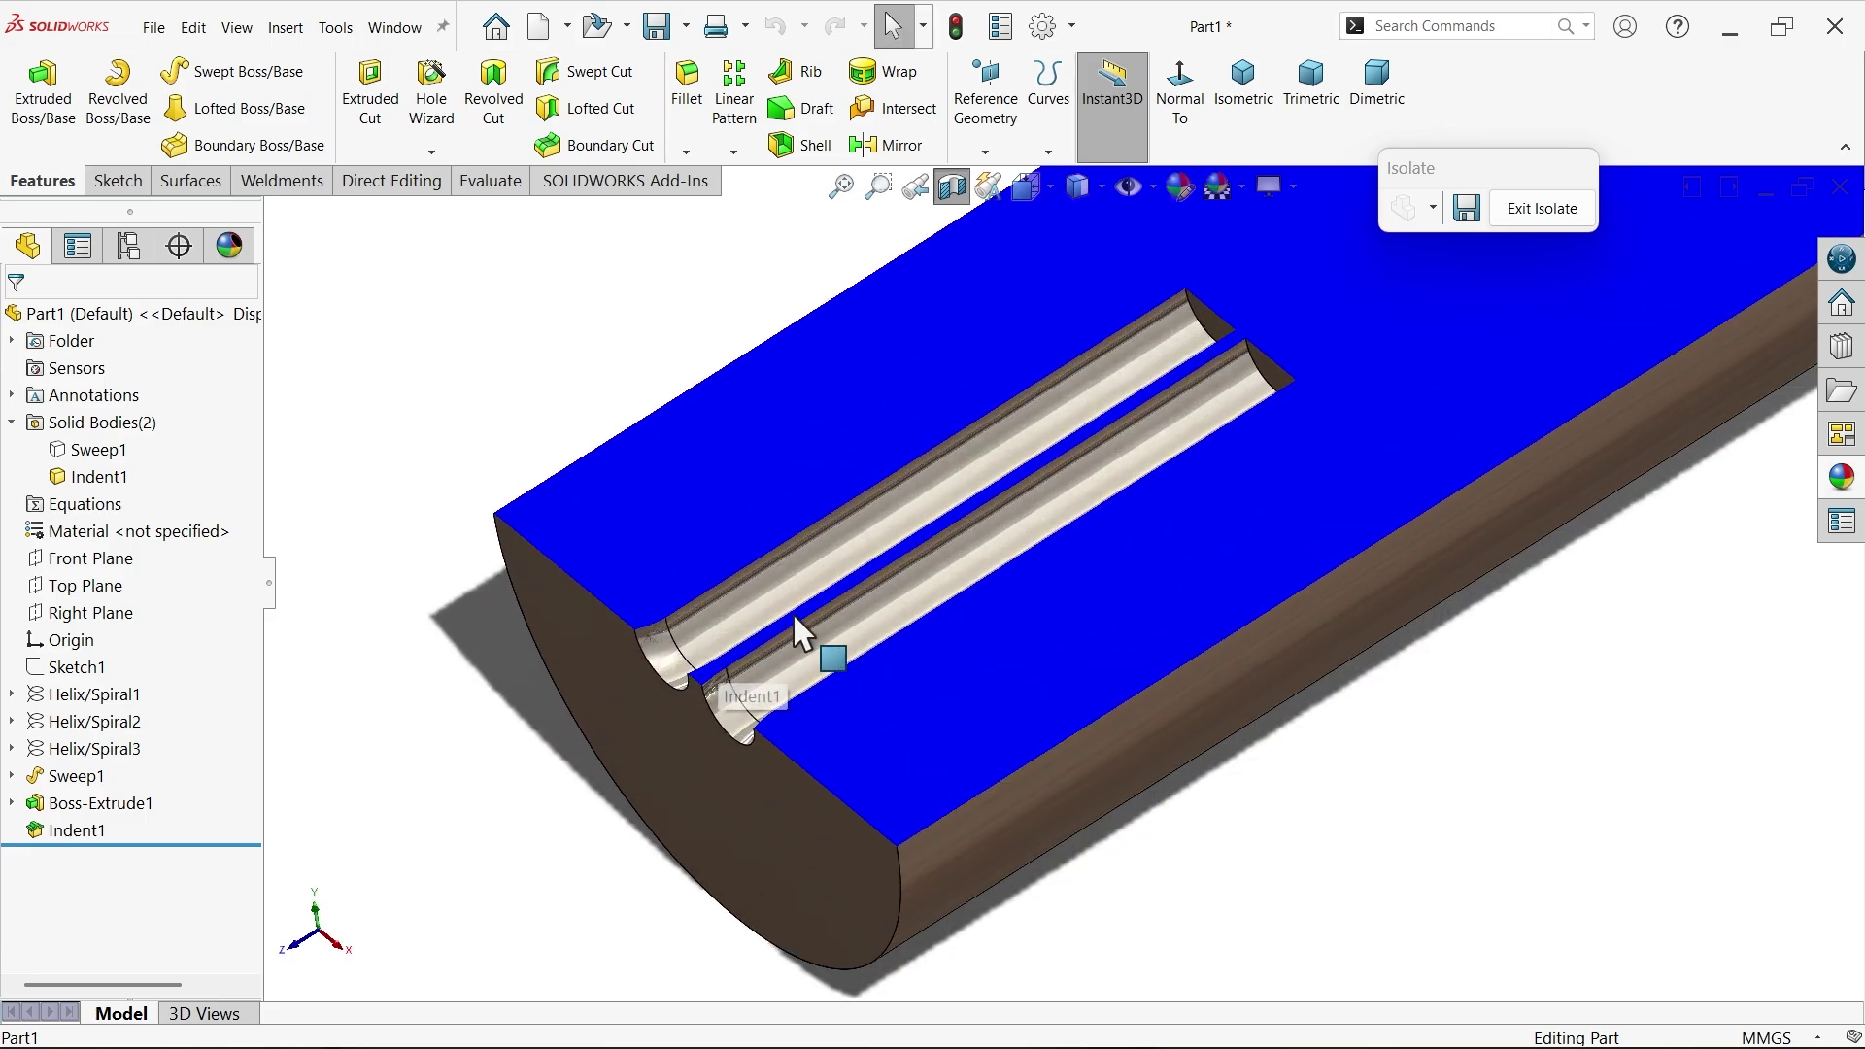
middle_drag(749, 679, 670, 621)
scroll(730, 697, up, 3)
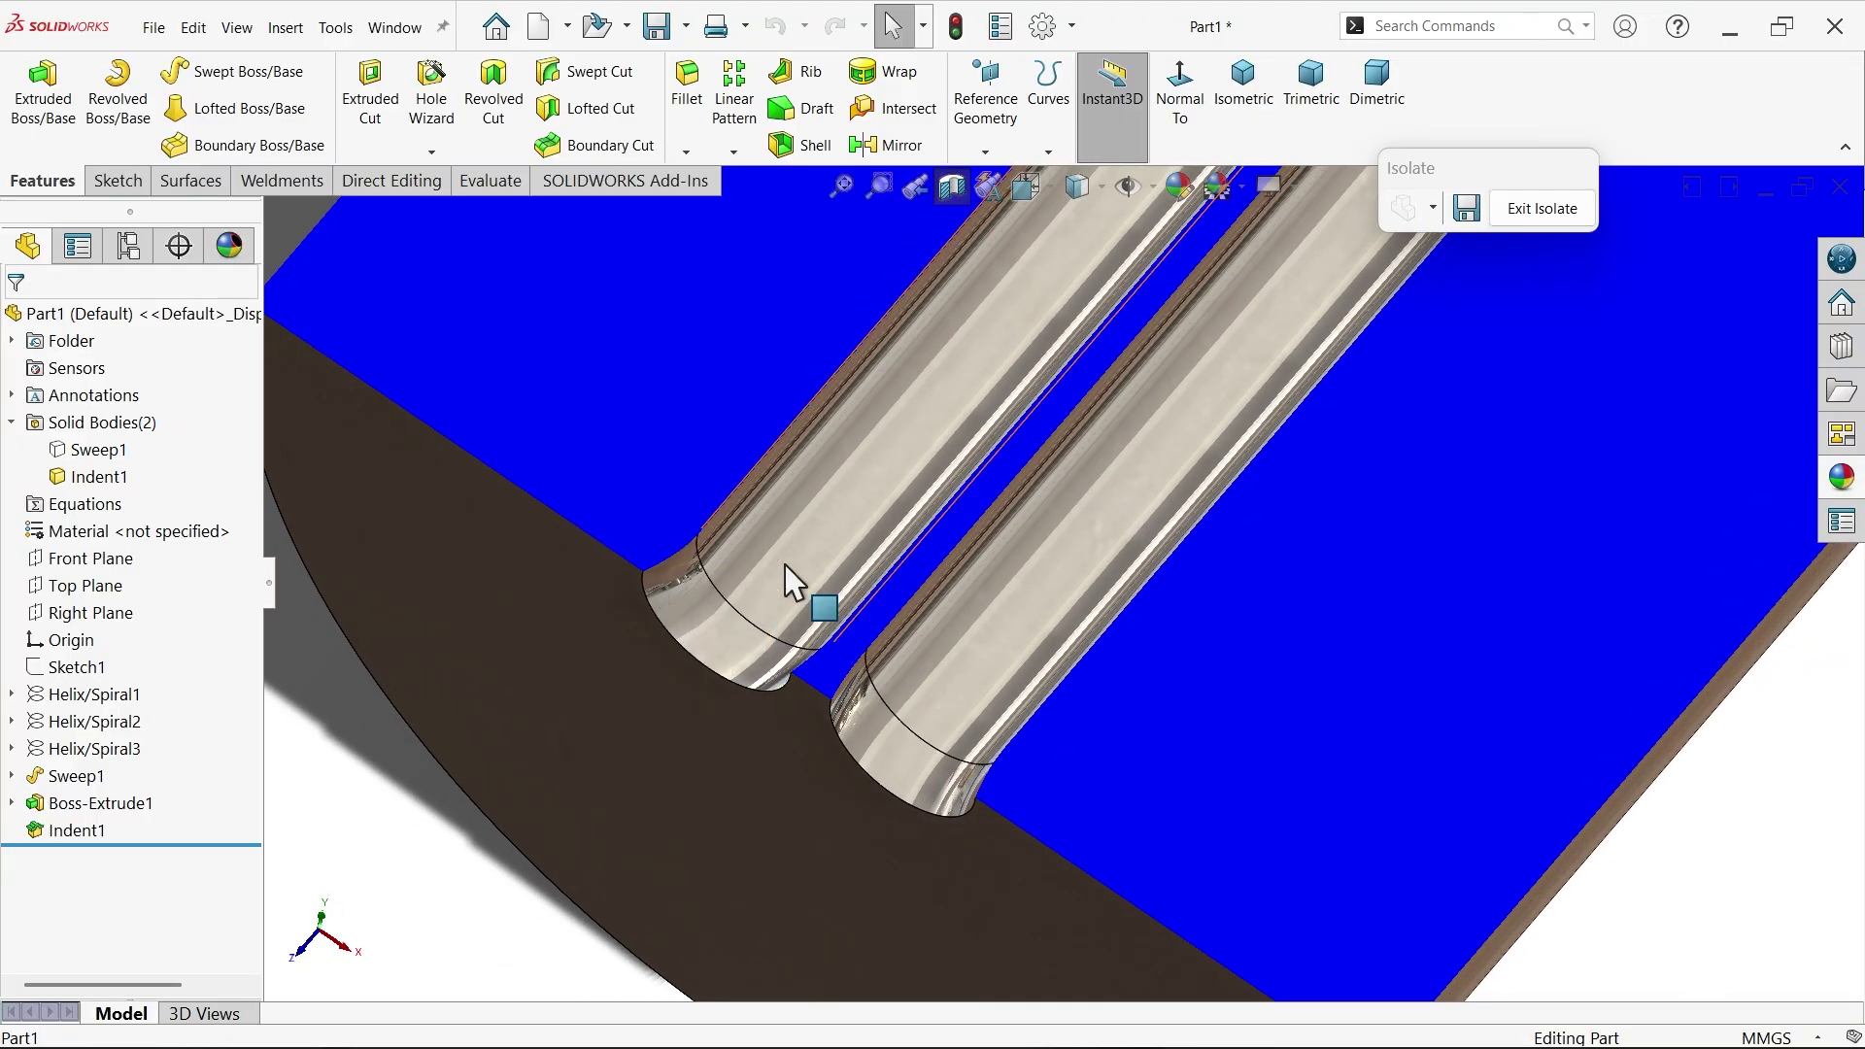
scroll(789, 581, down, 1)
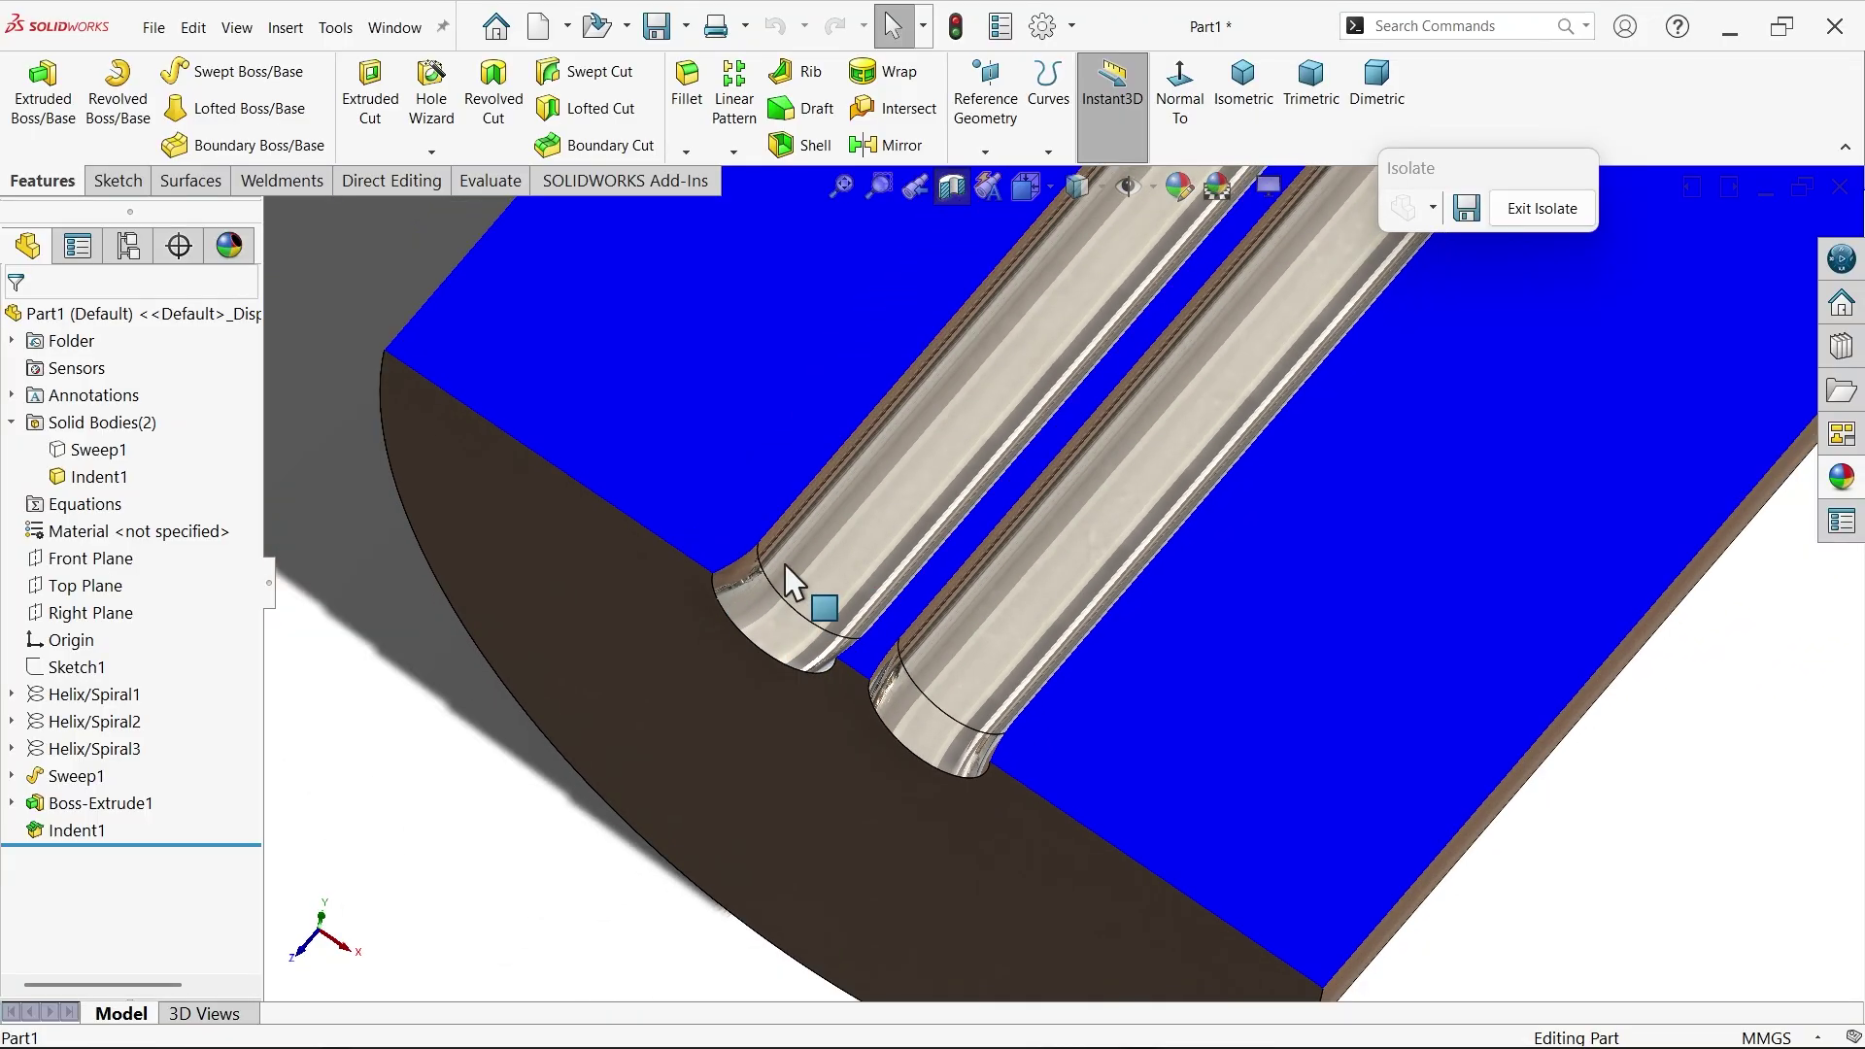
click(1543, 208)
click(952, 186)
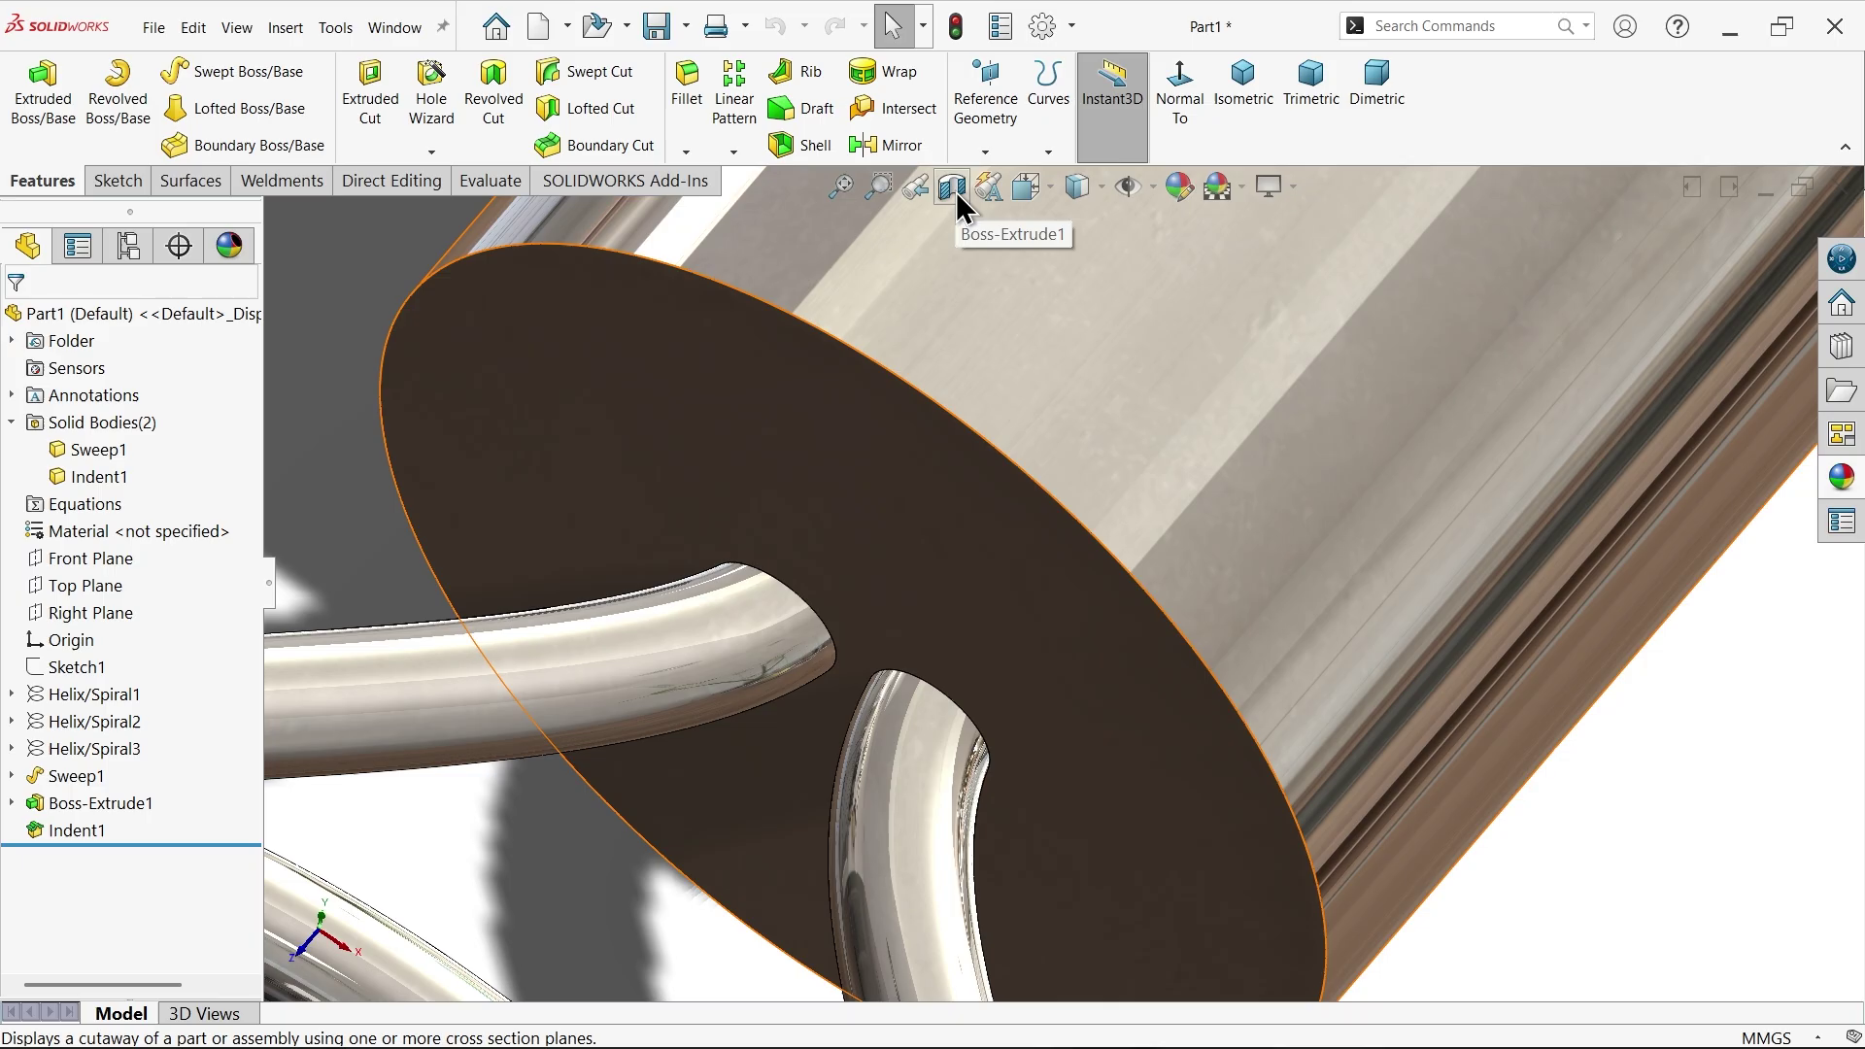
scroll(933, 486, up, 4)
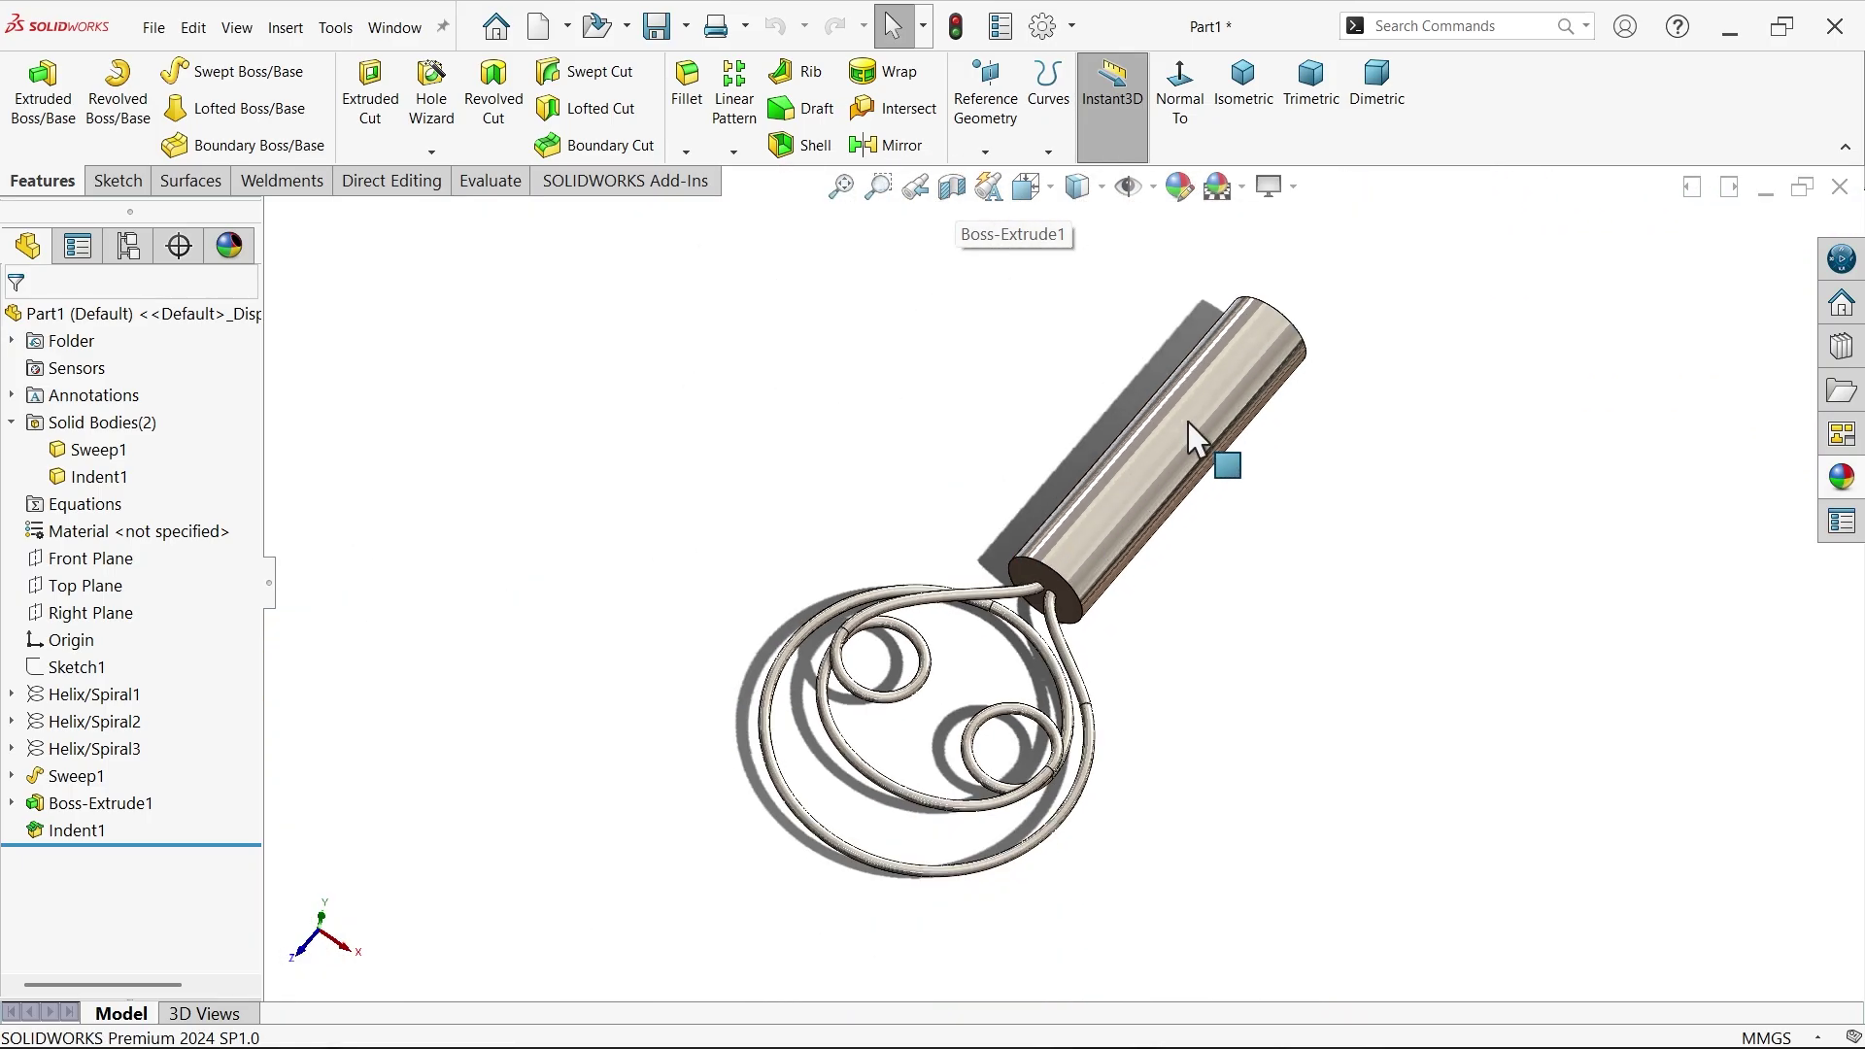
scroll(1020, 622, down, 4)
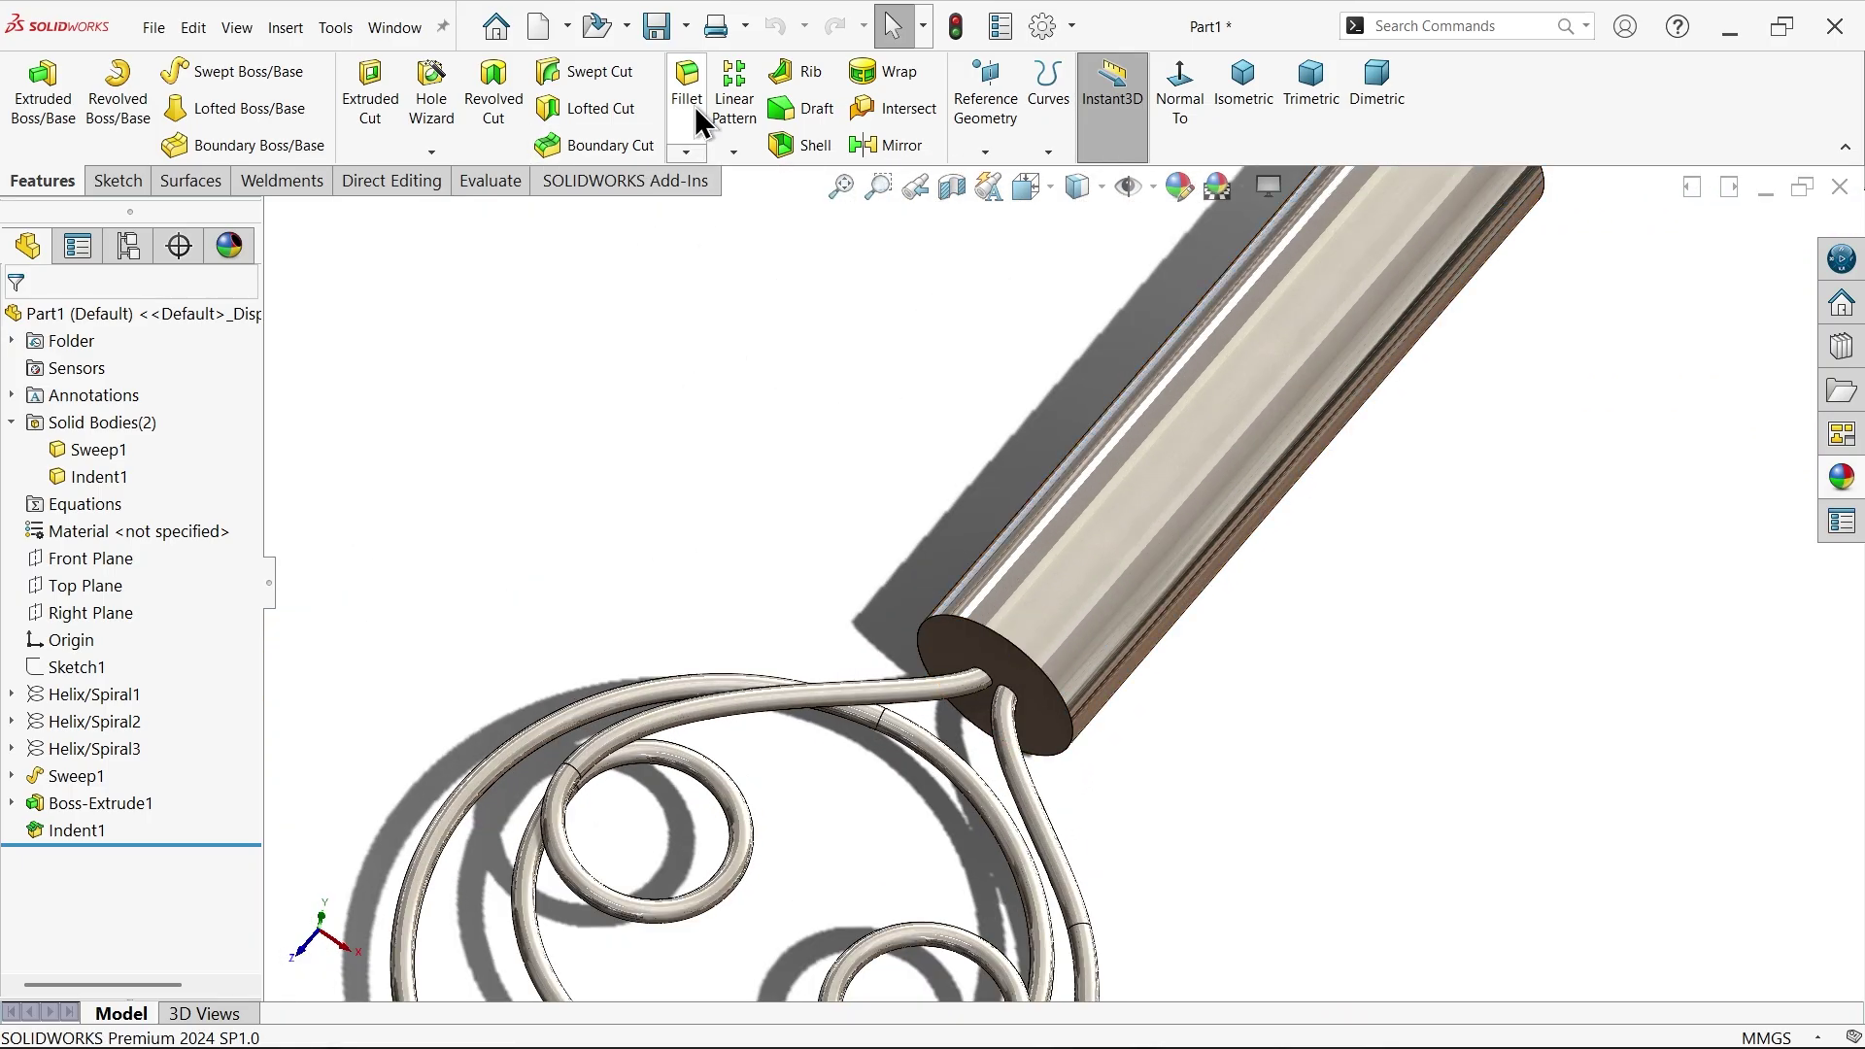
- Fillet the handle's cylindrical face at 2 mm radius to round both end edges
click(707, 143)
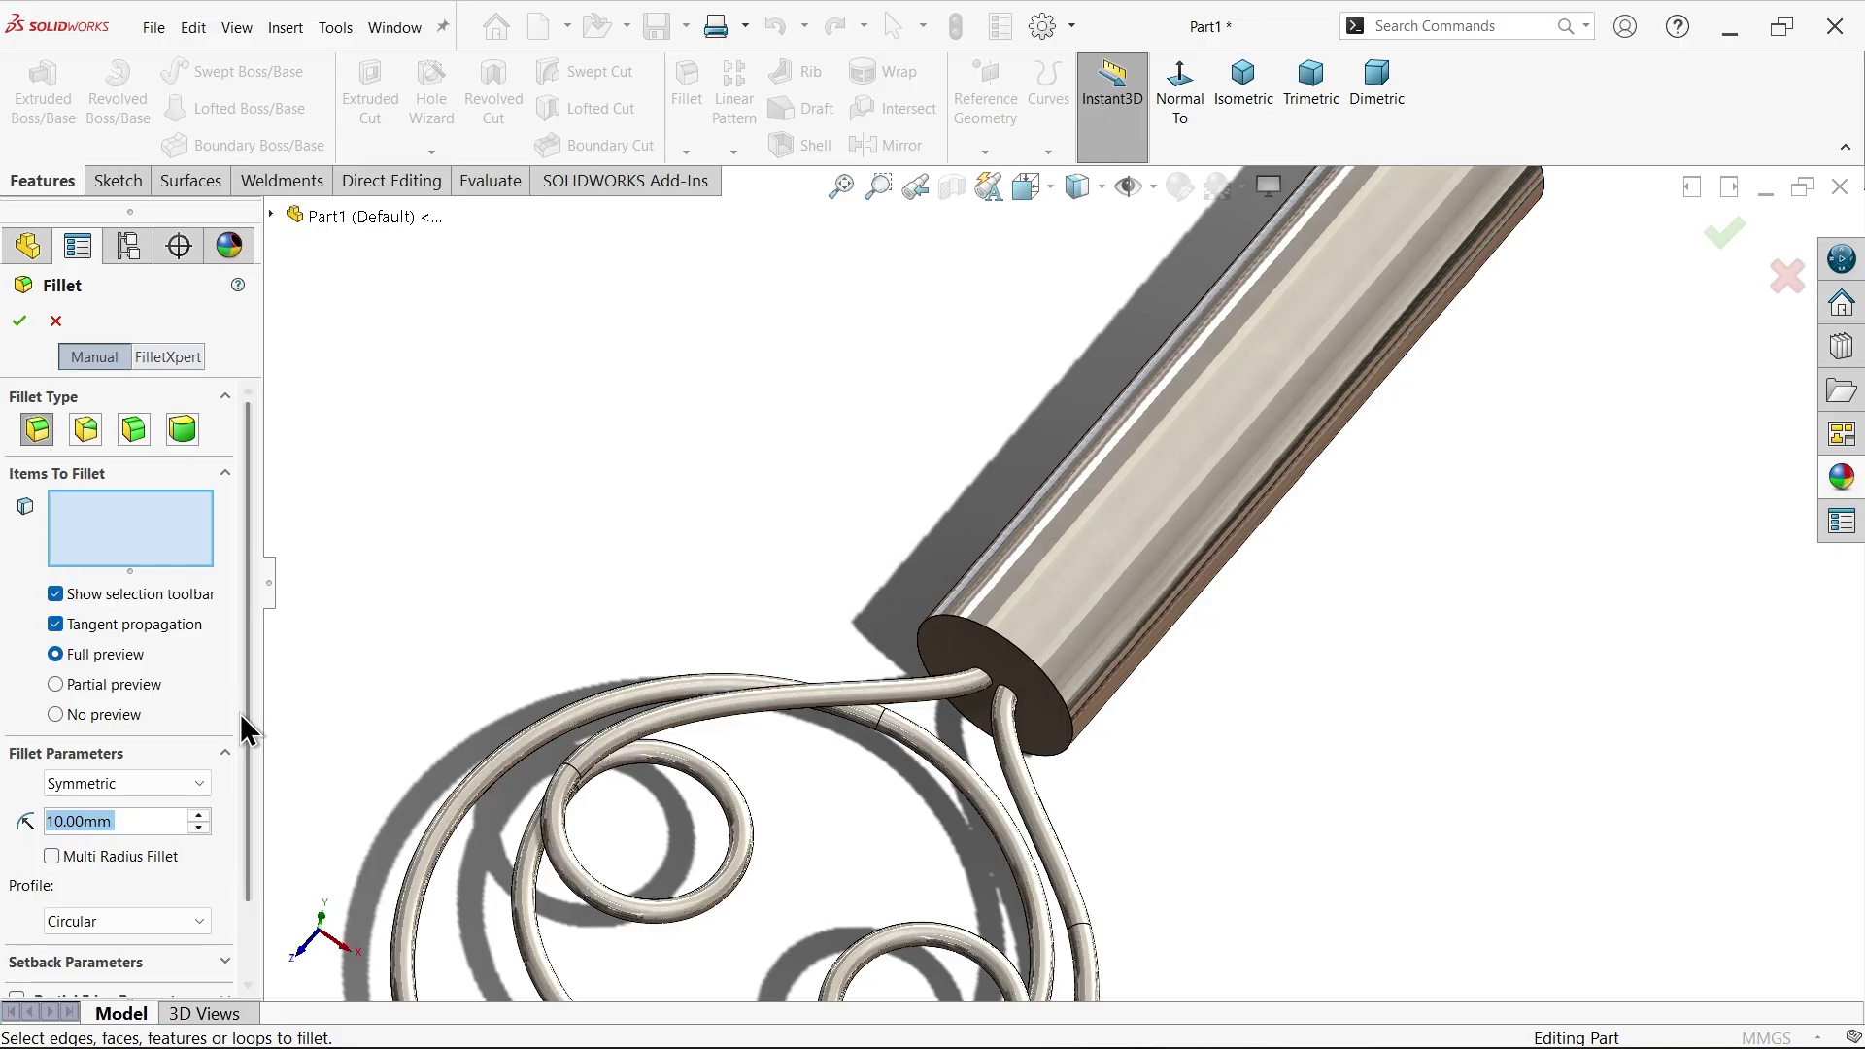
text(2)
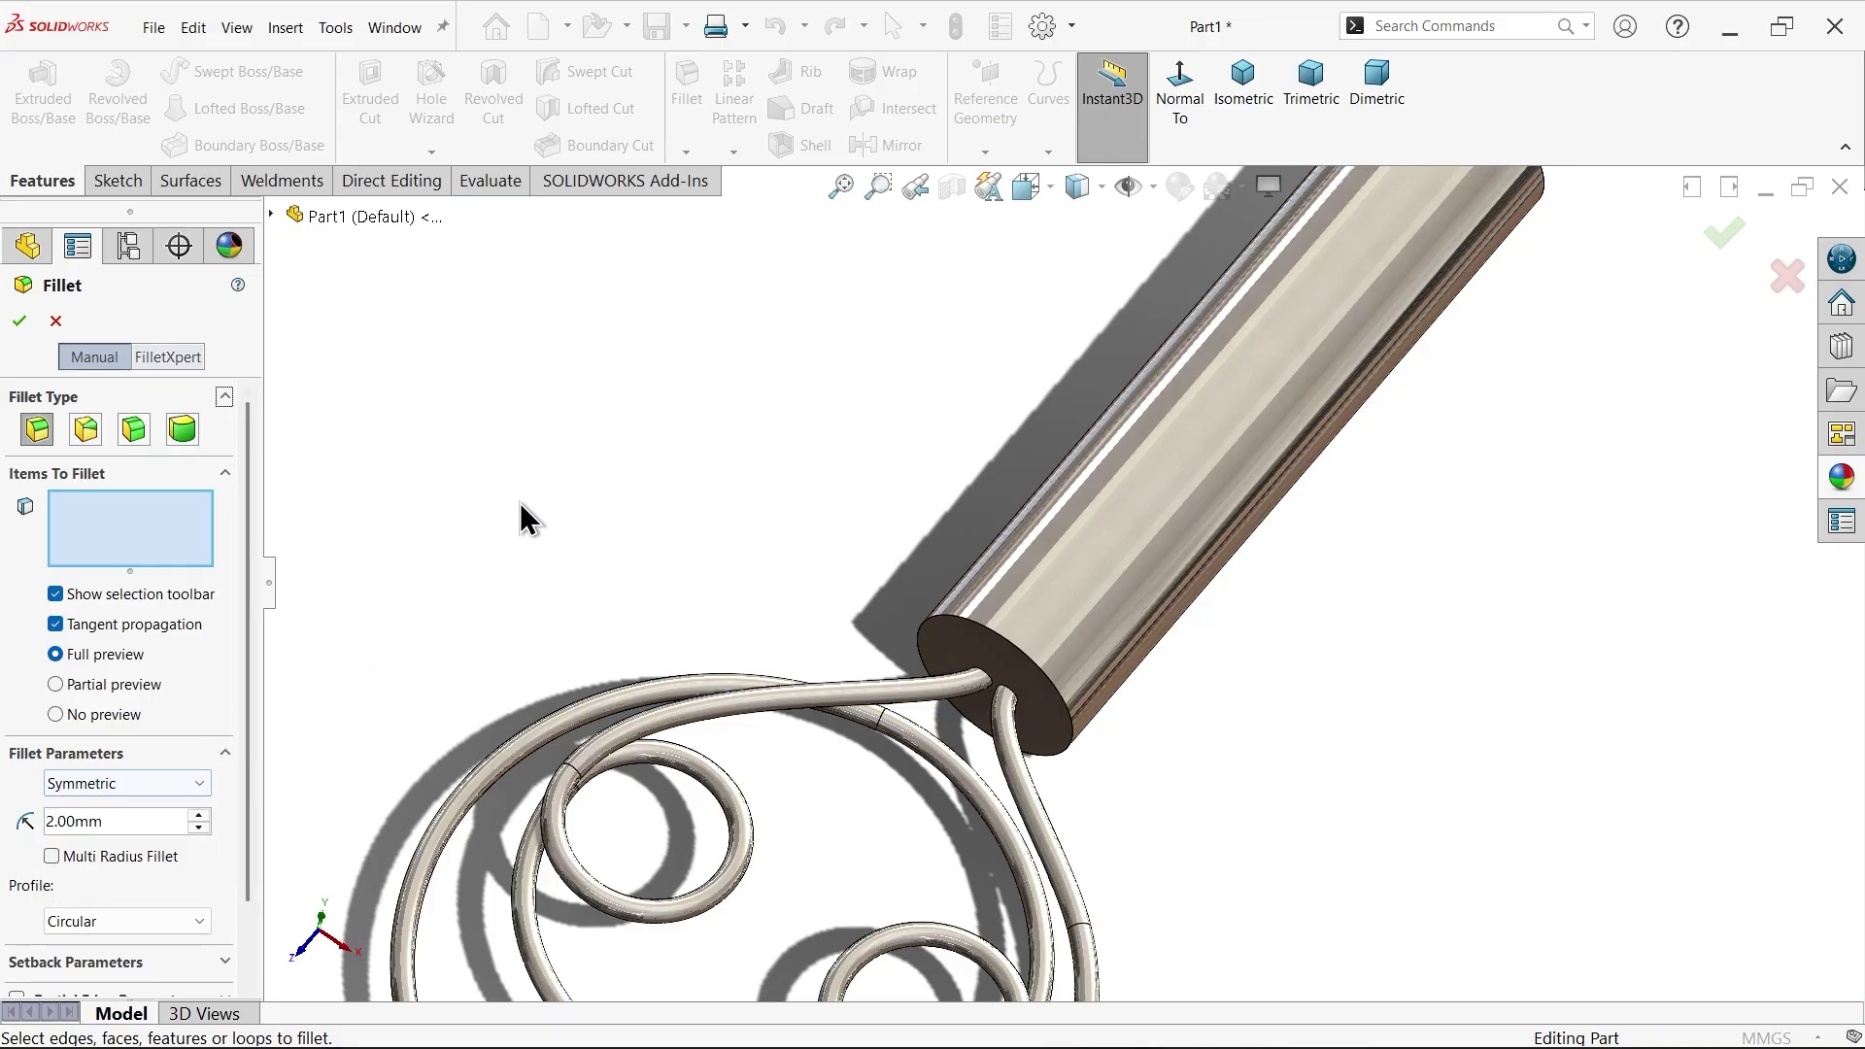
click(1171, 547)
scroll(1229, 425, up, 2)
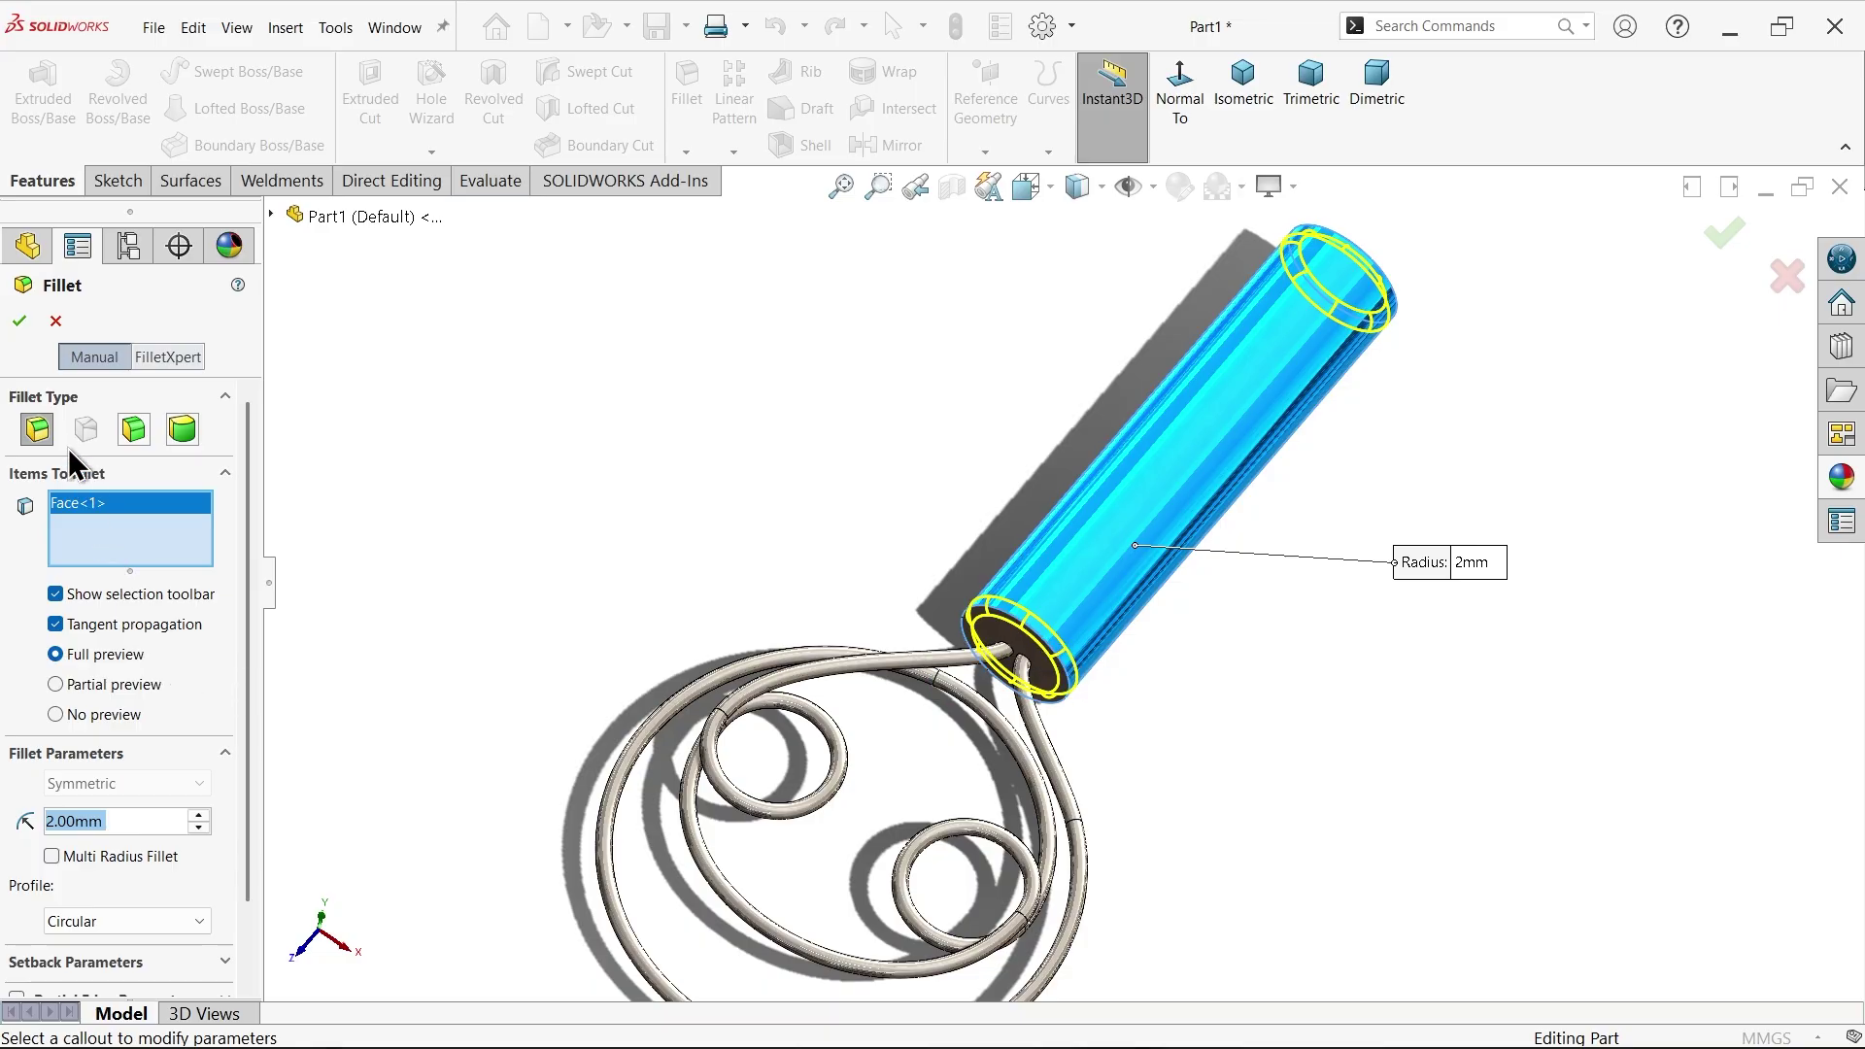
click(19, 320)
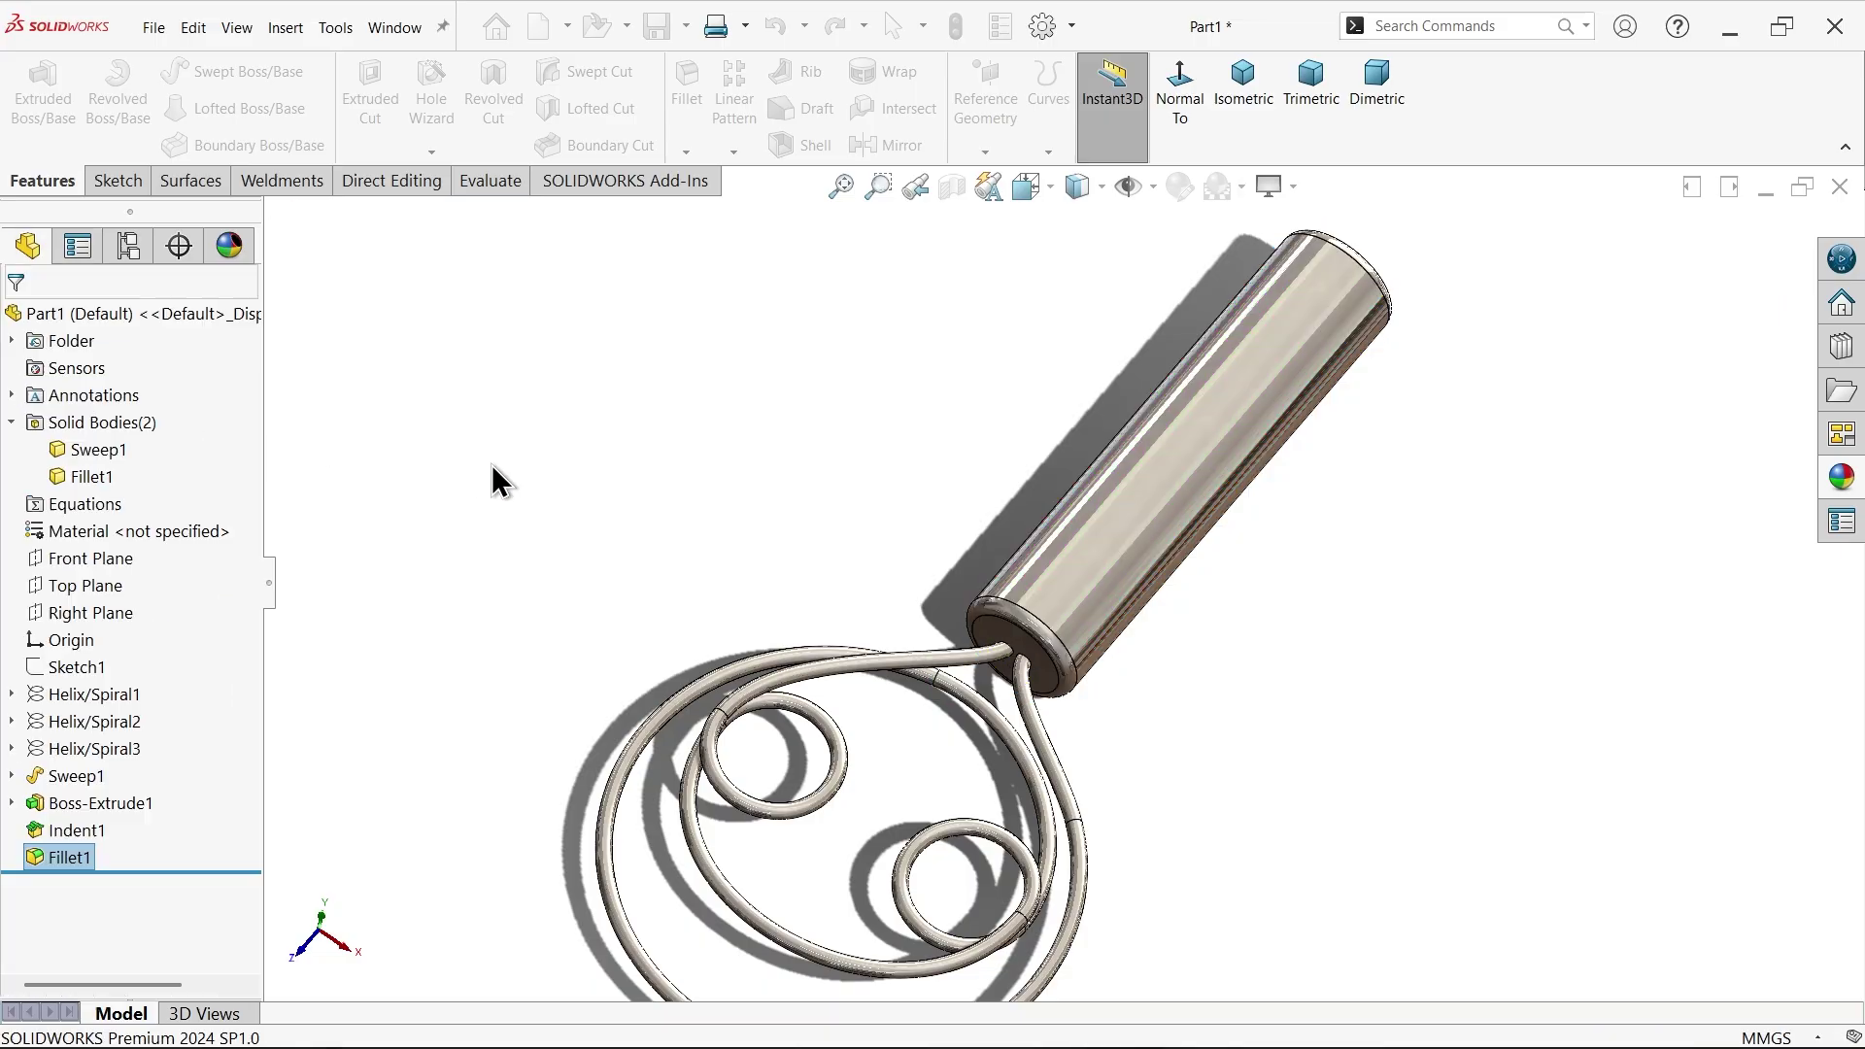
middle_drag(1153, 524, 1111, 516)
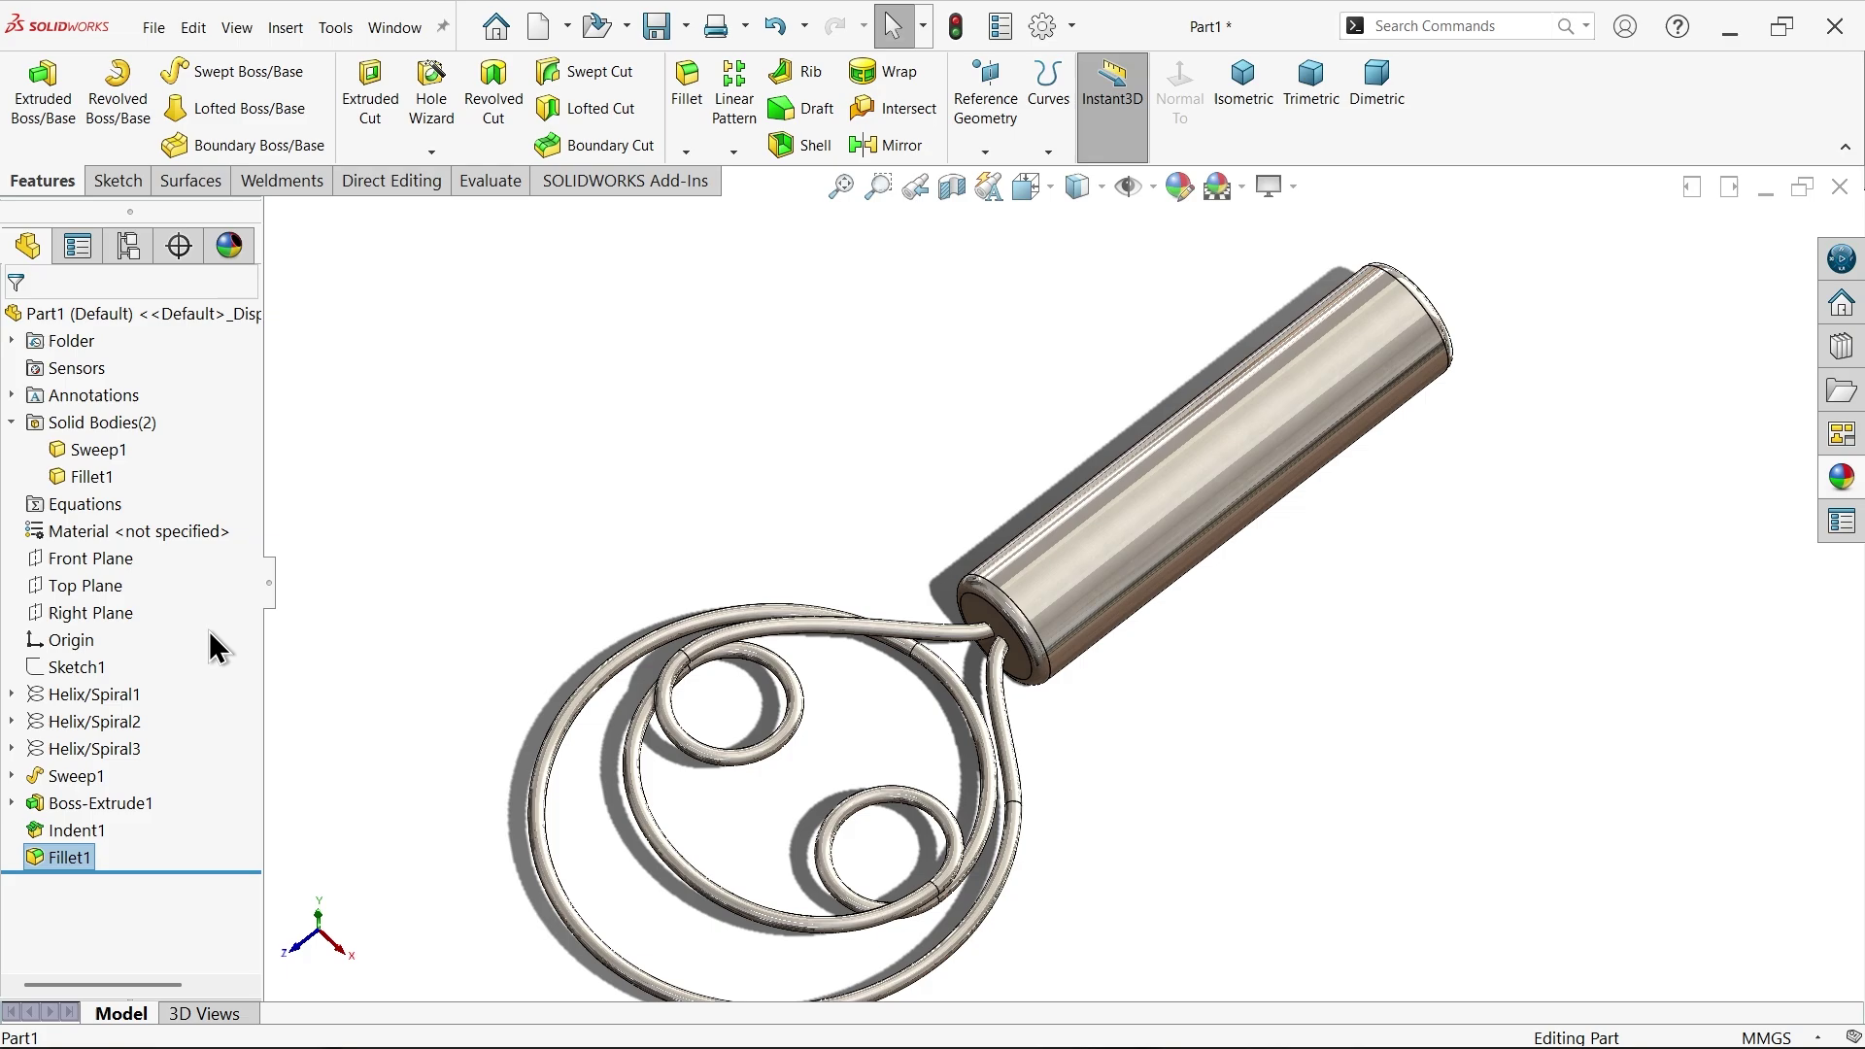
- Start a Top Plane sketch and draw a corner rectangle over the handle's end
click(103, 585)
click(125, 557)
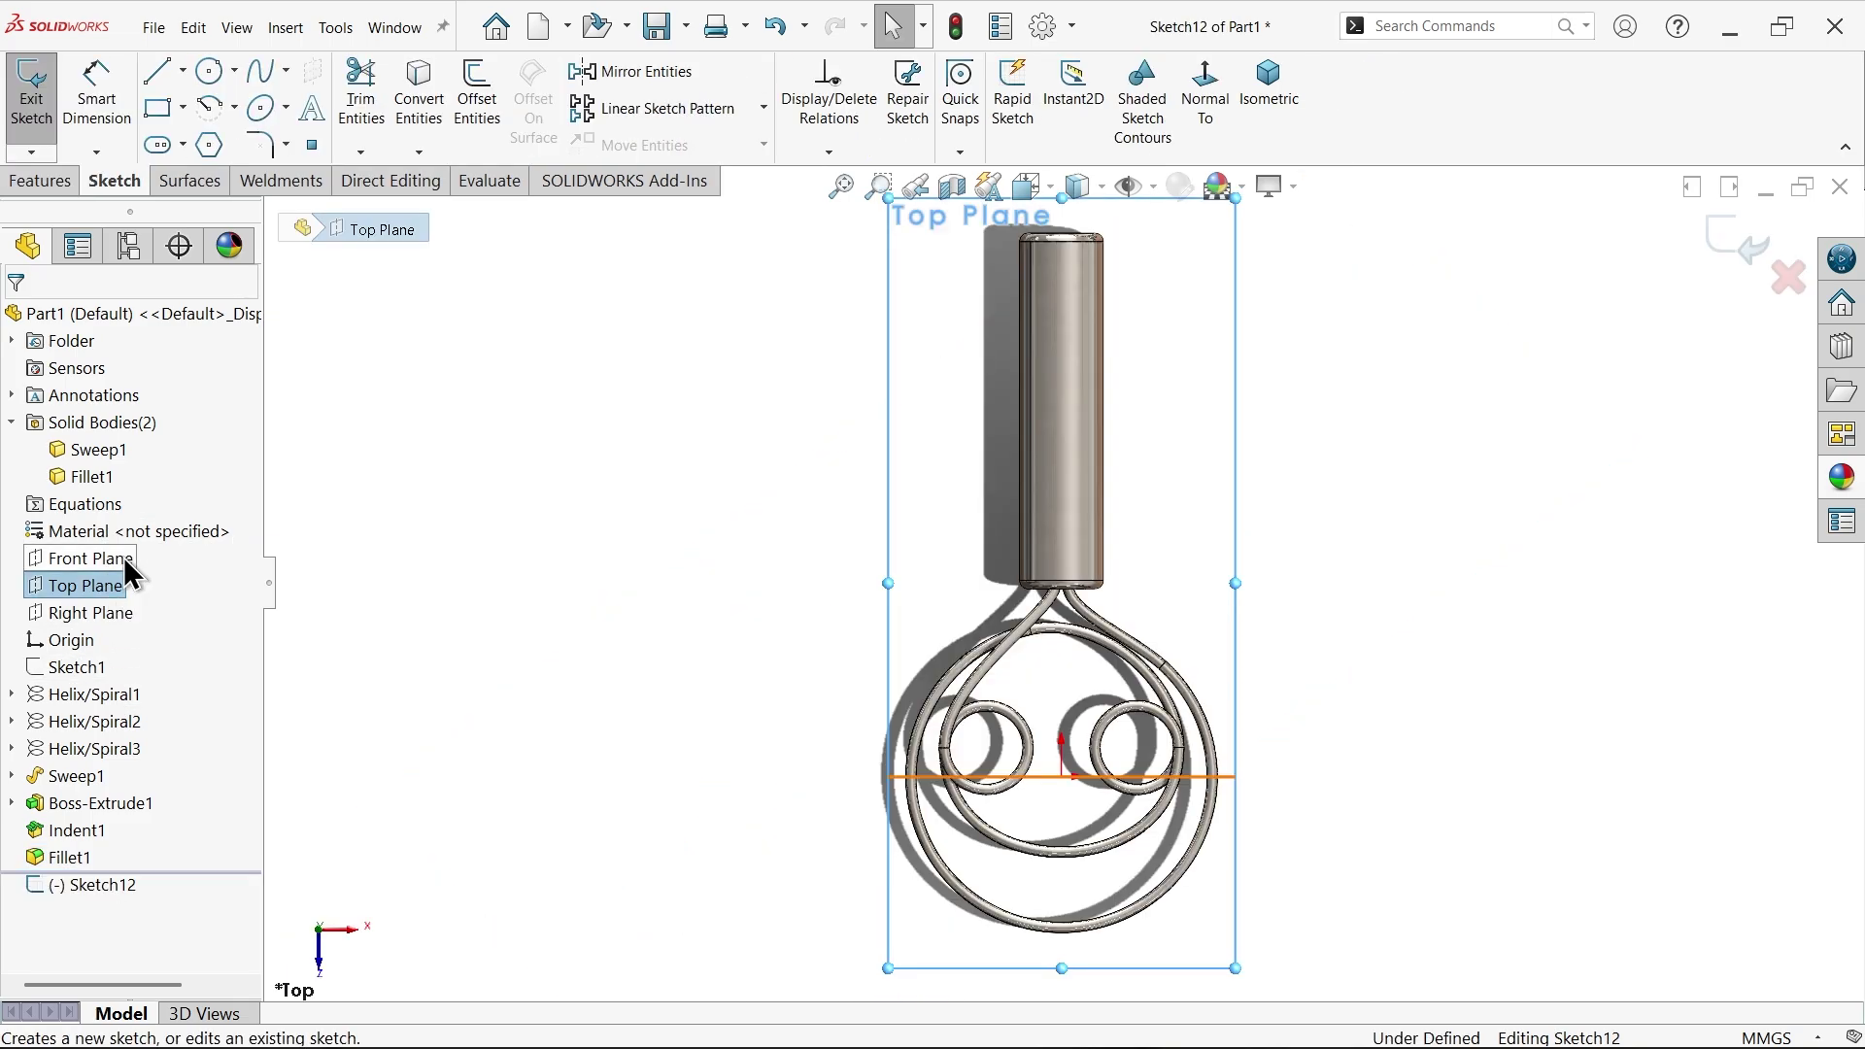
click(184, 72)
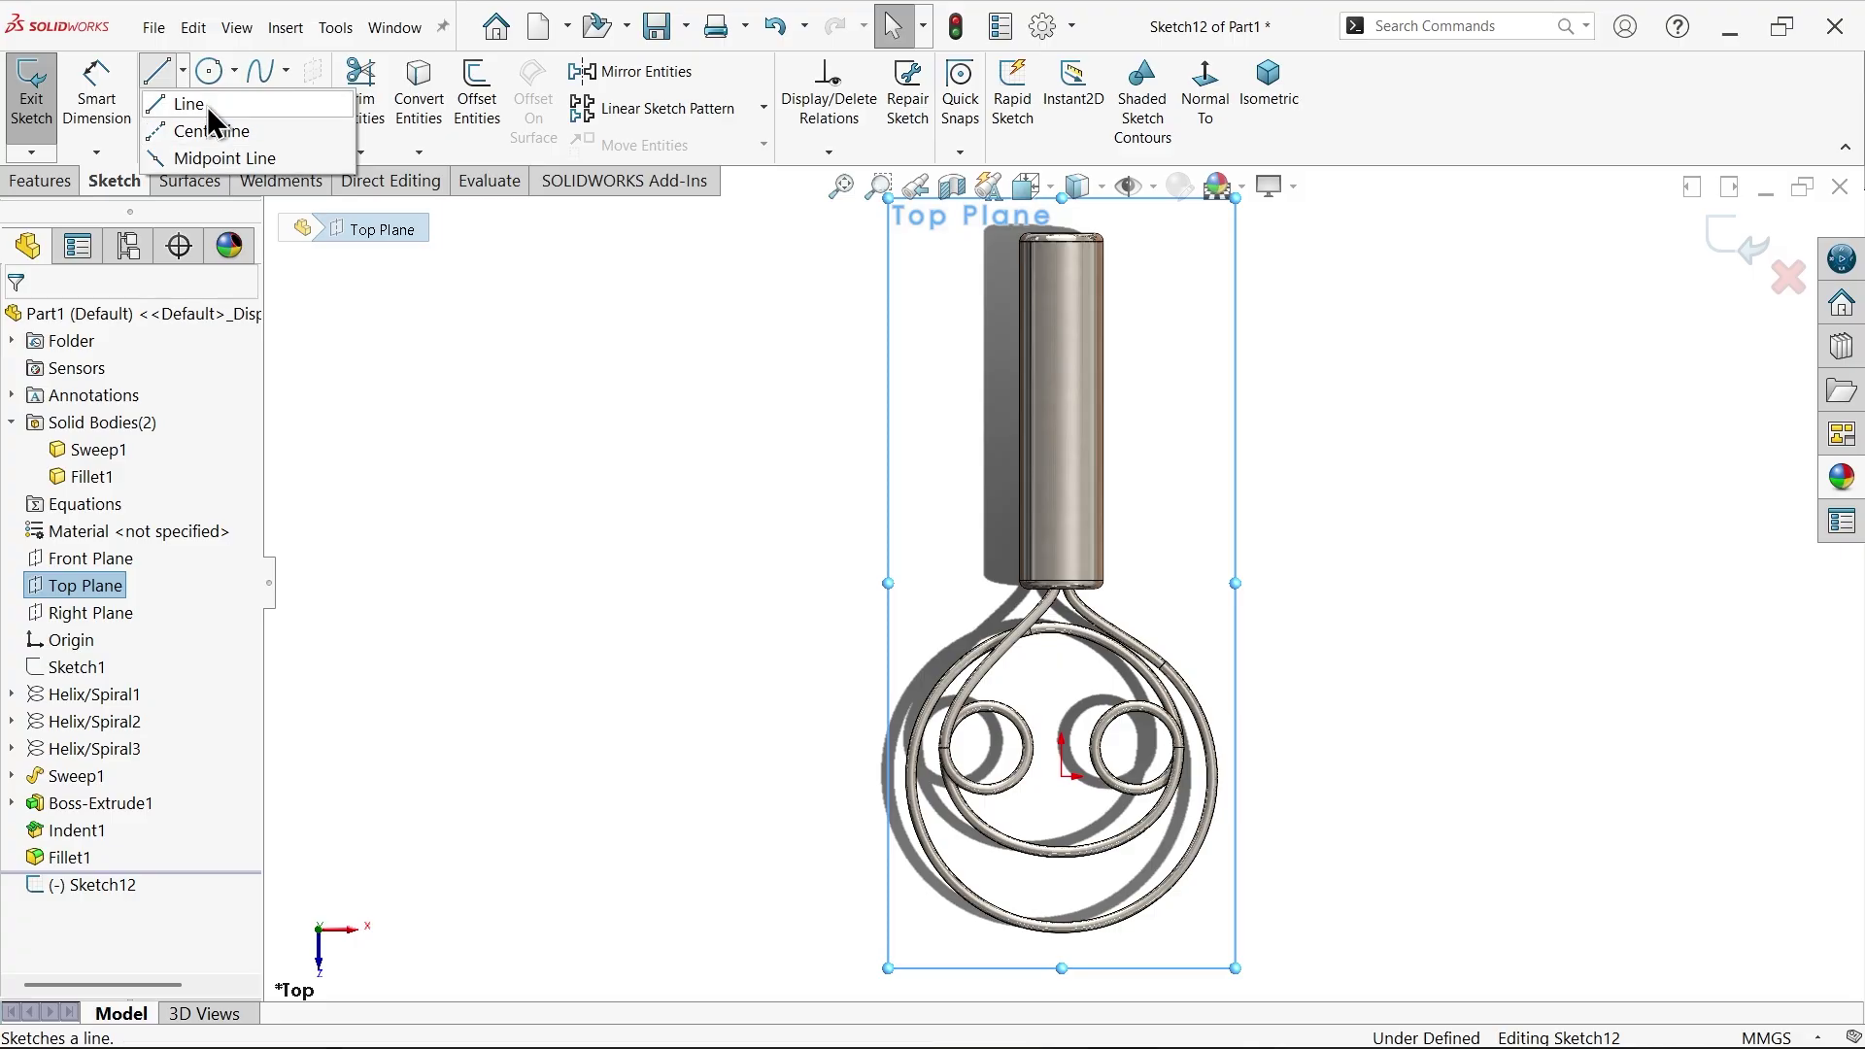
click(287, 272)
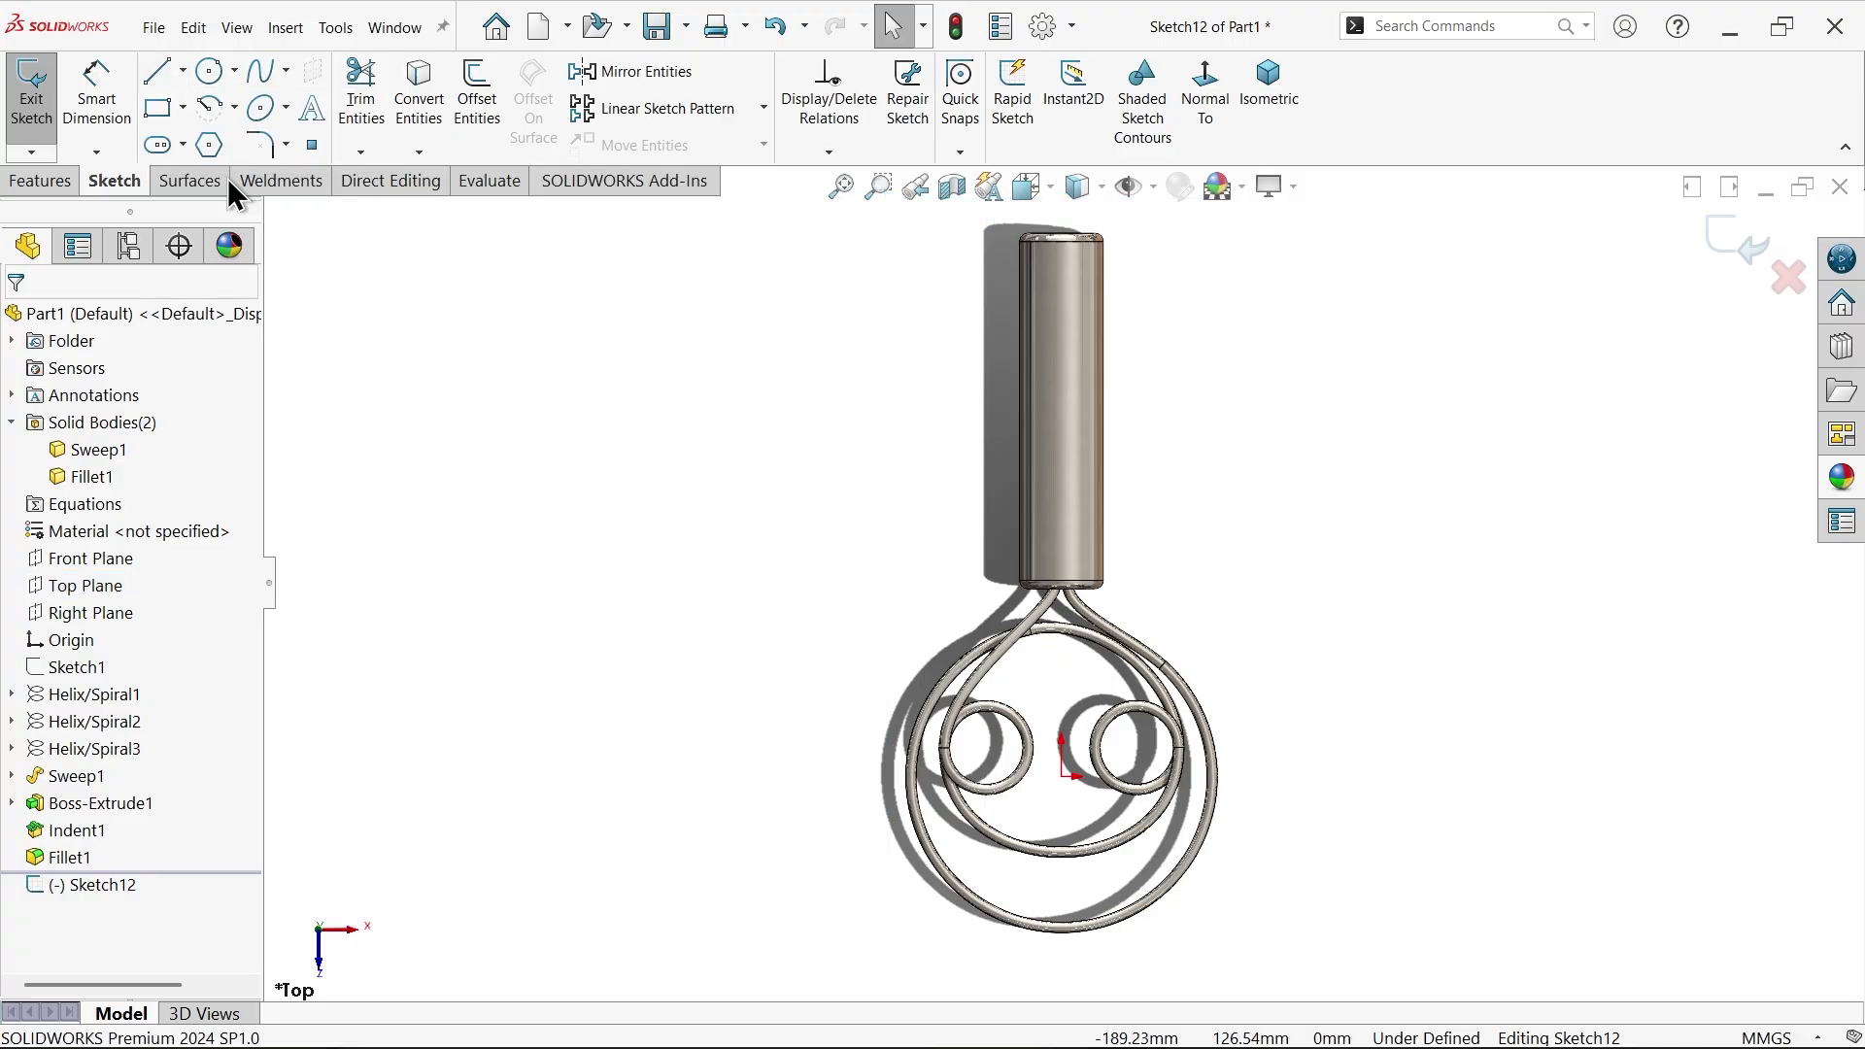
click(160, 117)
scroll(1082, 283, down, 5)
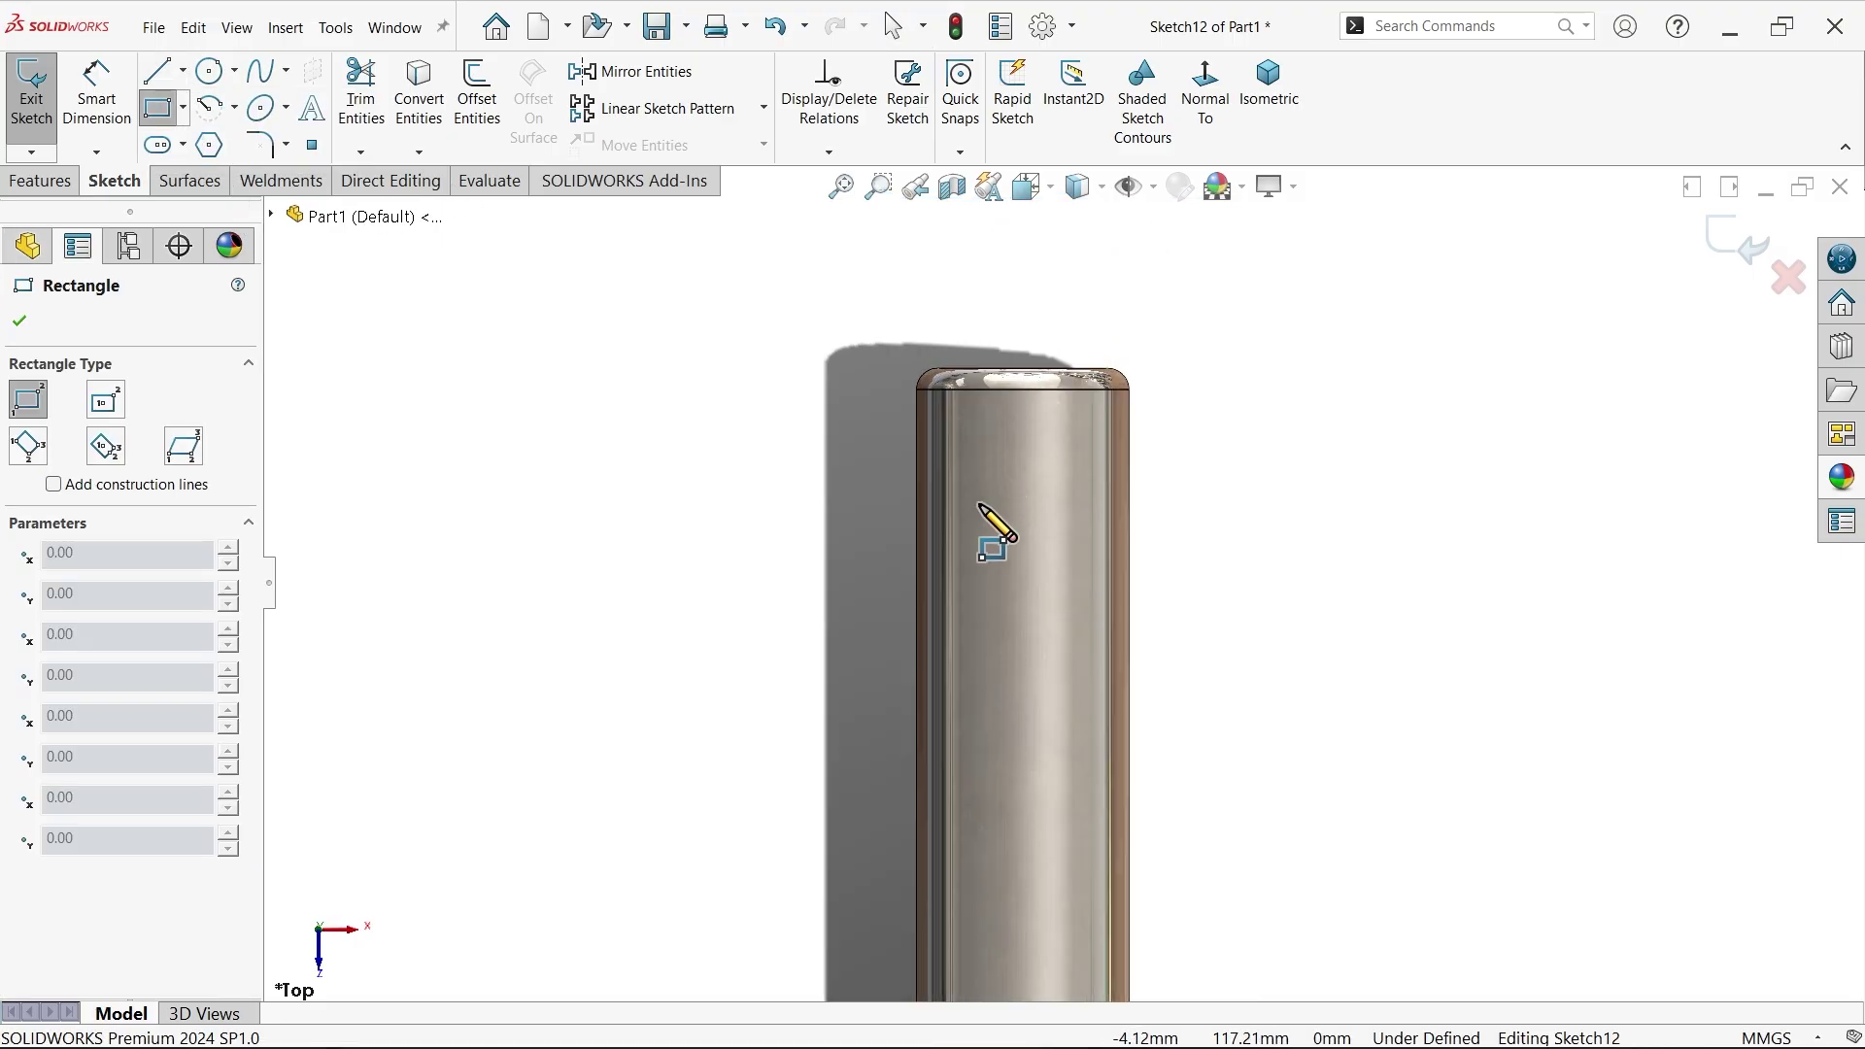
mouse_move(979, 504)
mouse_down()
mouse_move(1061, 416)
mouse_move(1069, 270)
mouse_up()
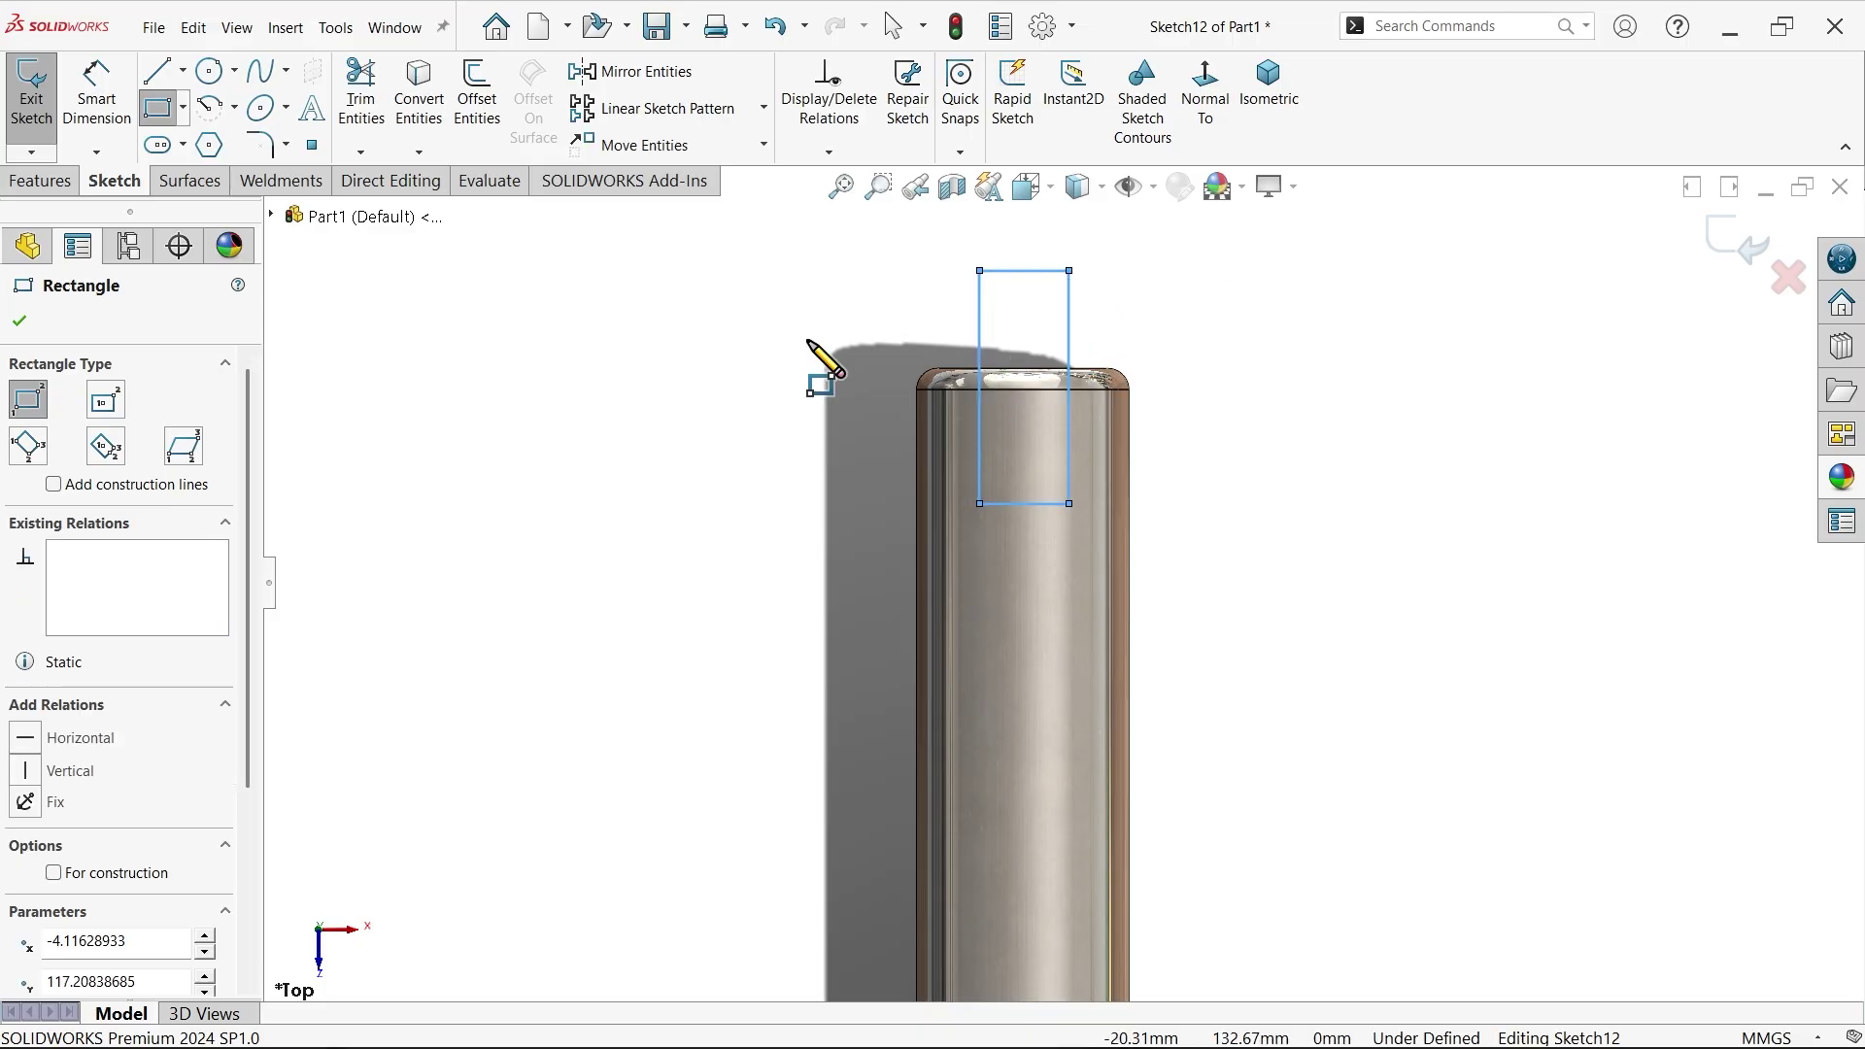
- Draw a centerline between the rectangle's top and bottom edges and make it vertical
click(181, 70)
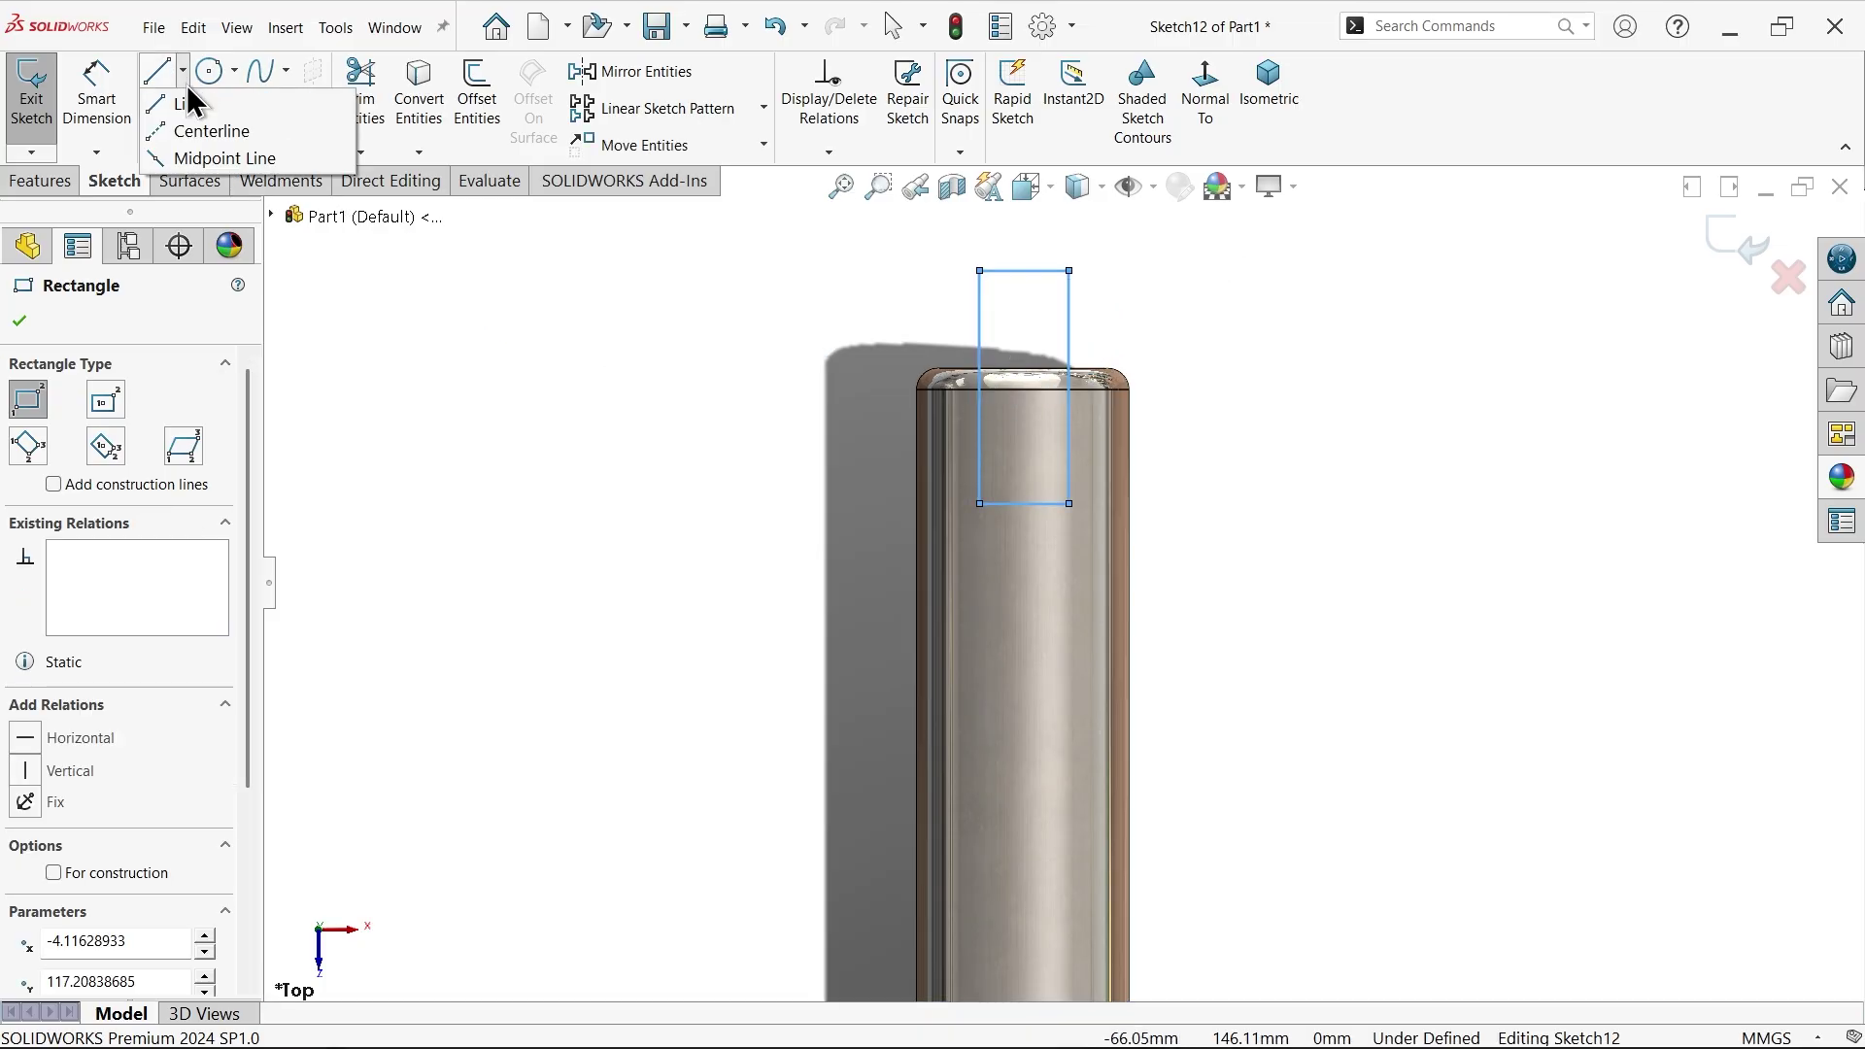
click(197, 133)
scroll(1007, 458, down, 3)
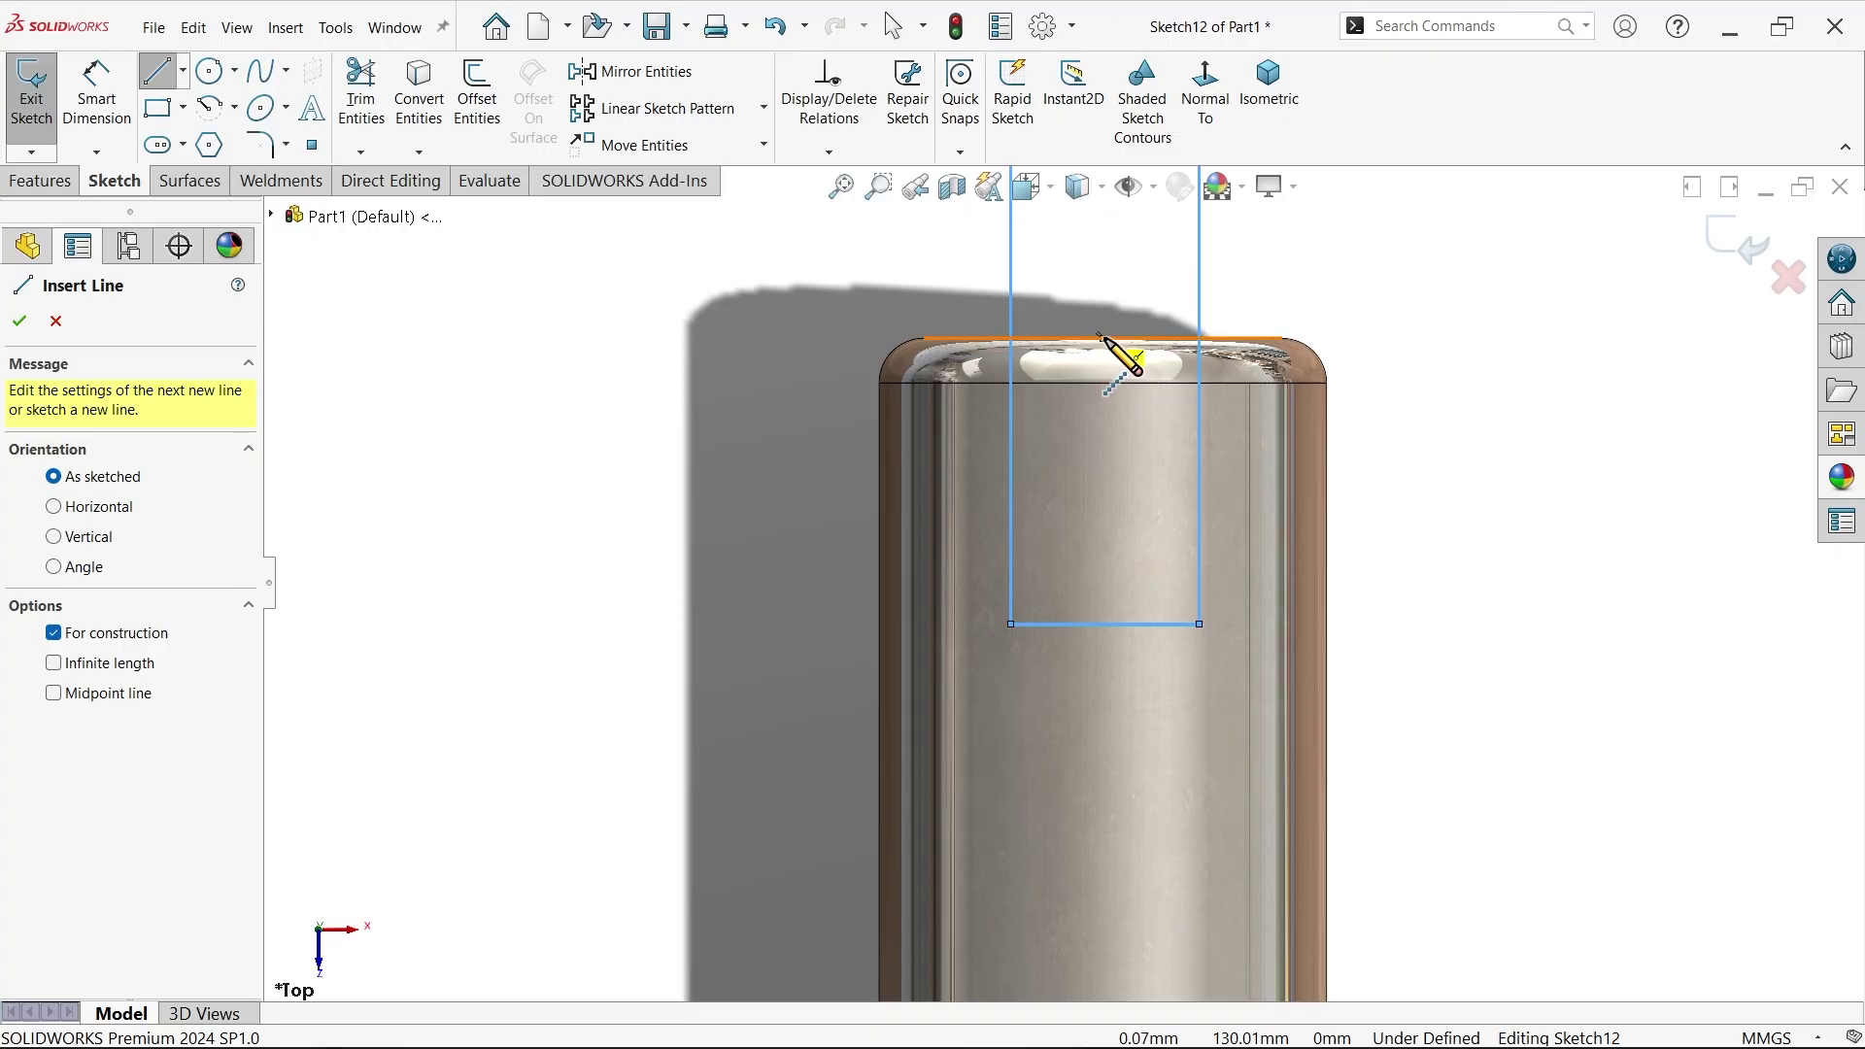
click(1102, 338)
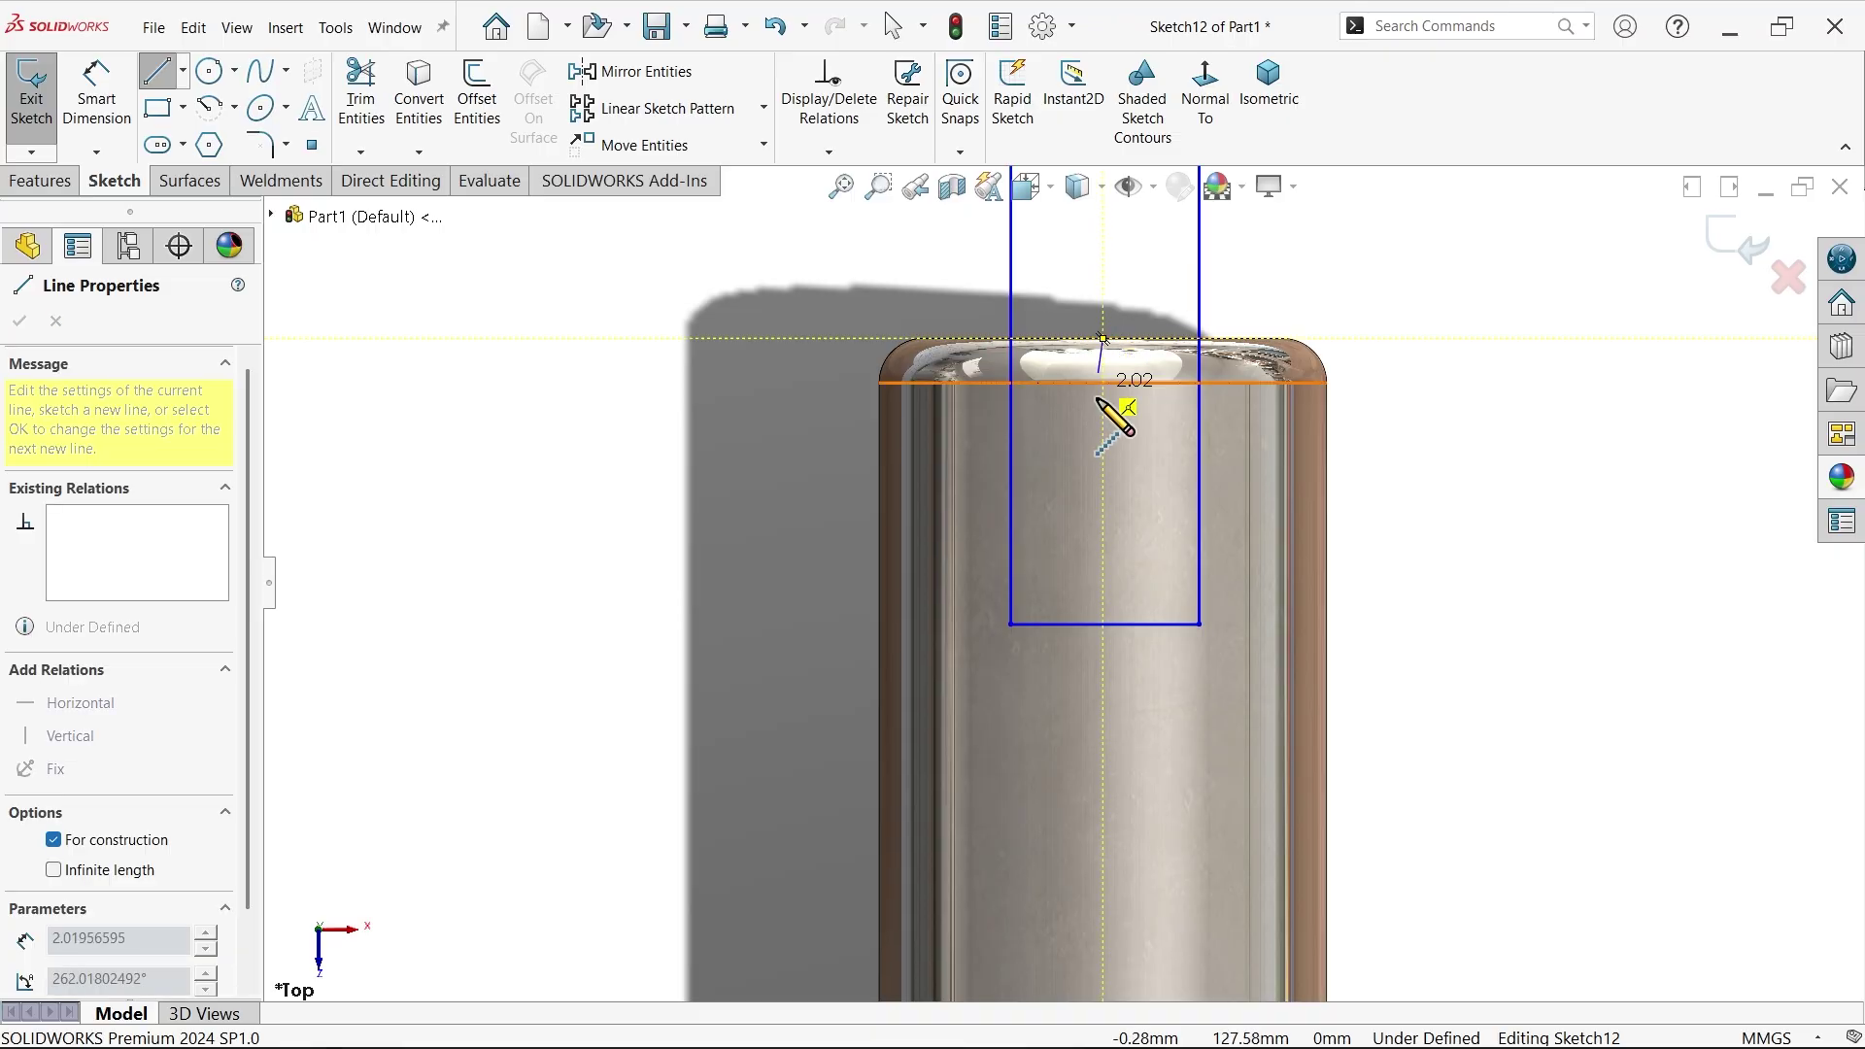
click(1104, 624)
right_click(1178, 533)
click(1196, 558)
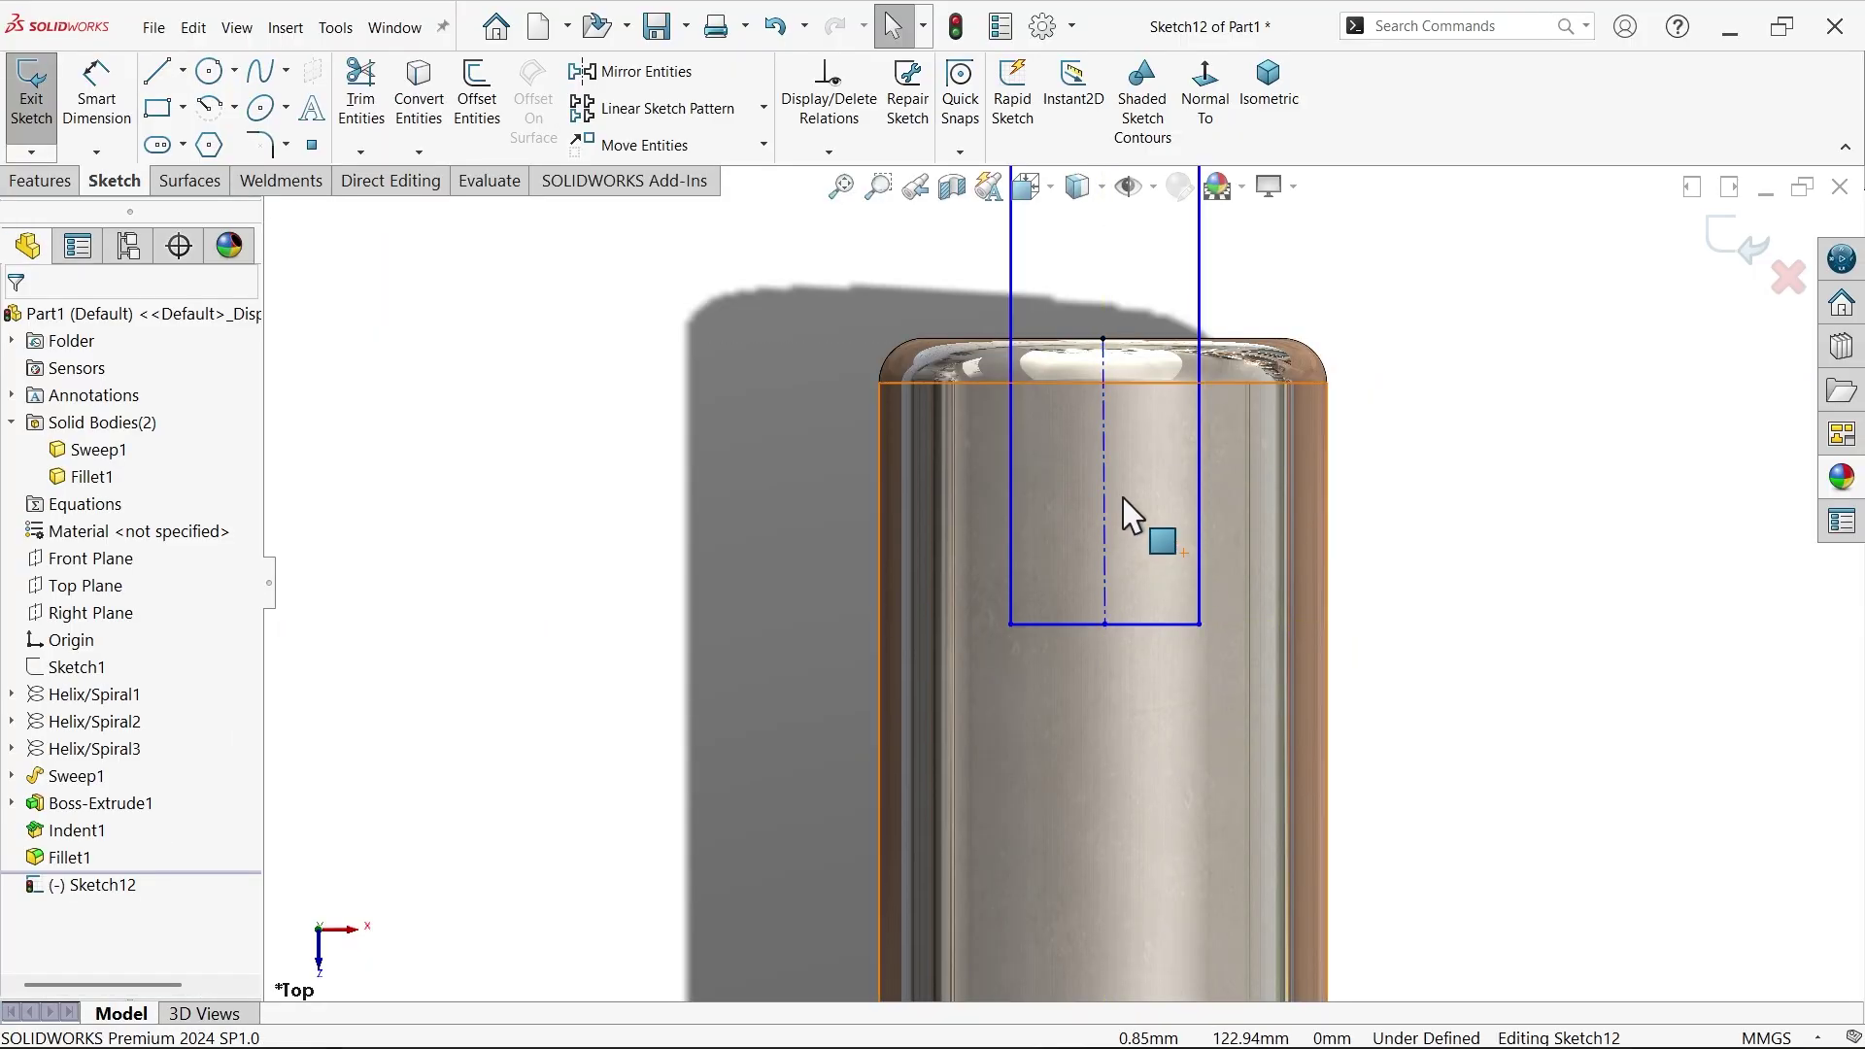
click(1105, 486)
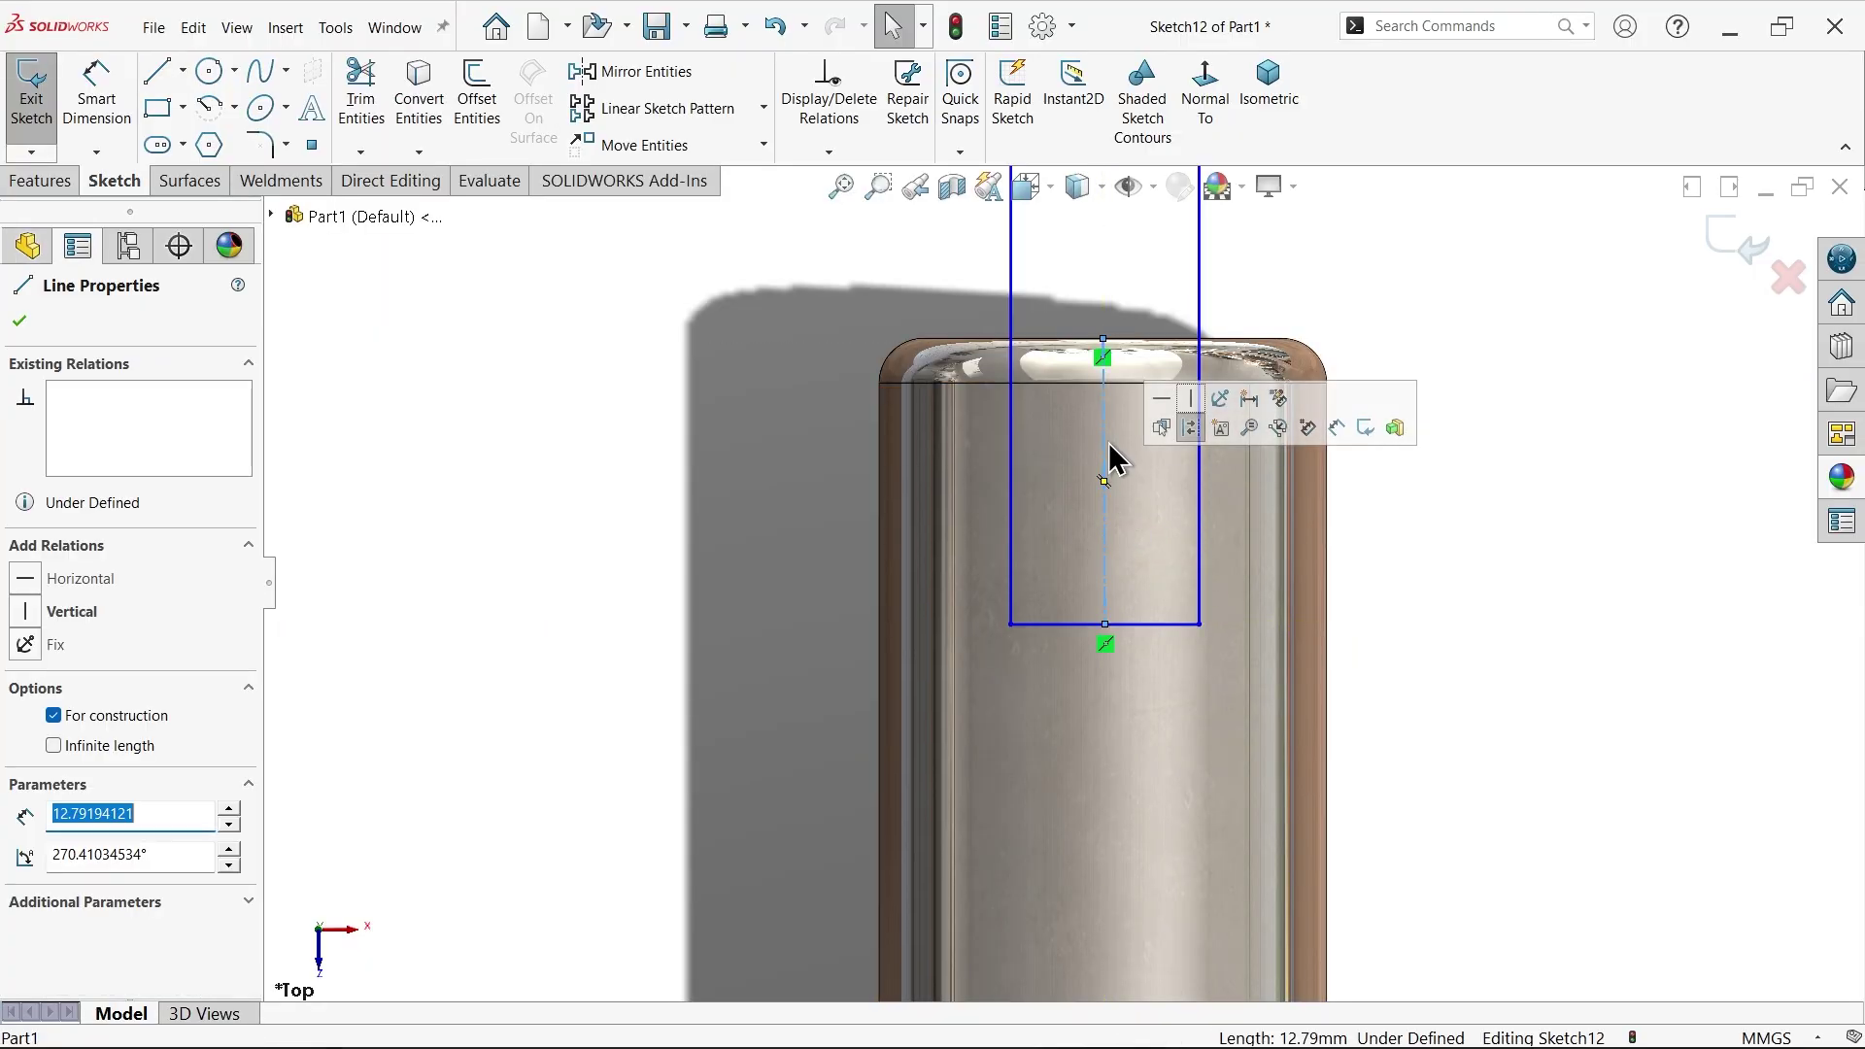
click(1191, 410)
scroll(1356, 566, up, 3)
click(1331, 417)
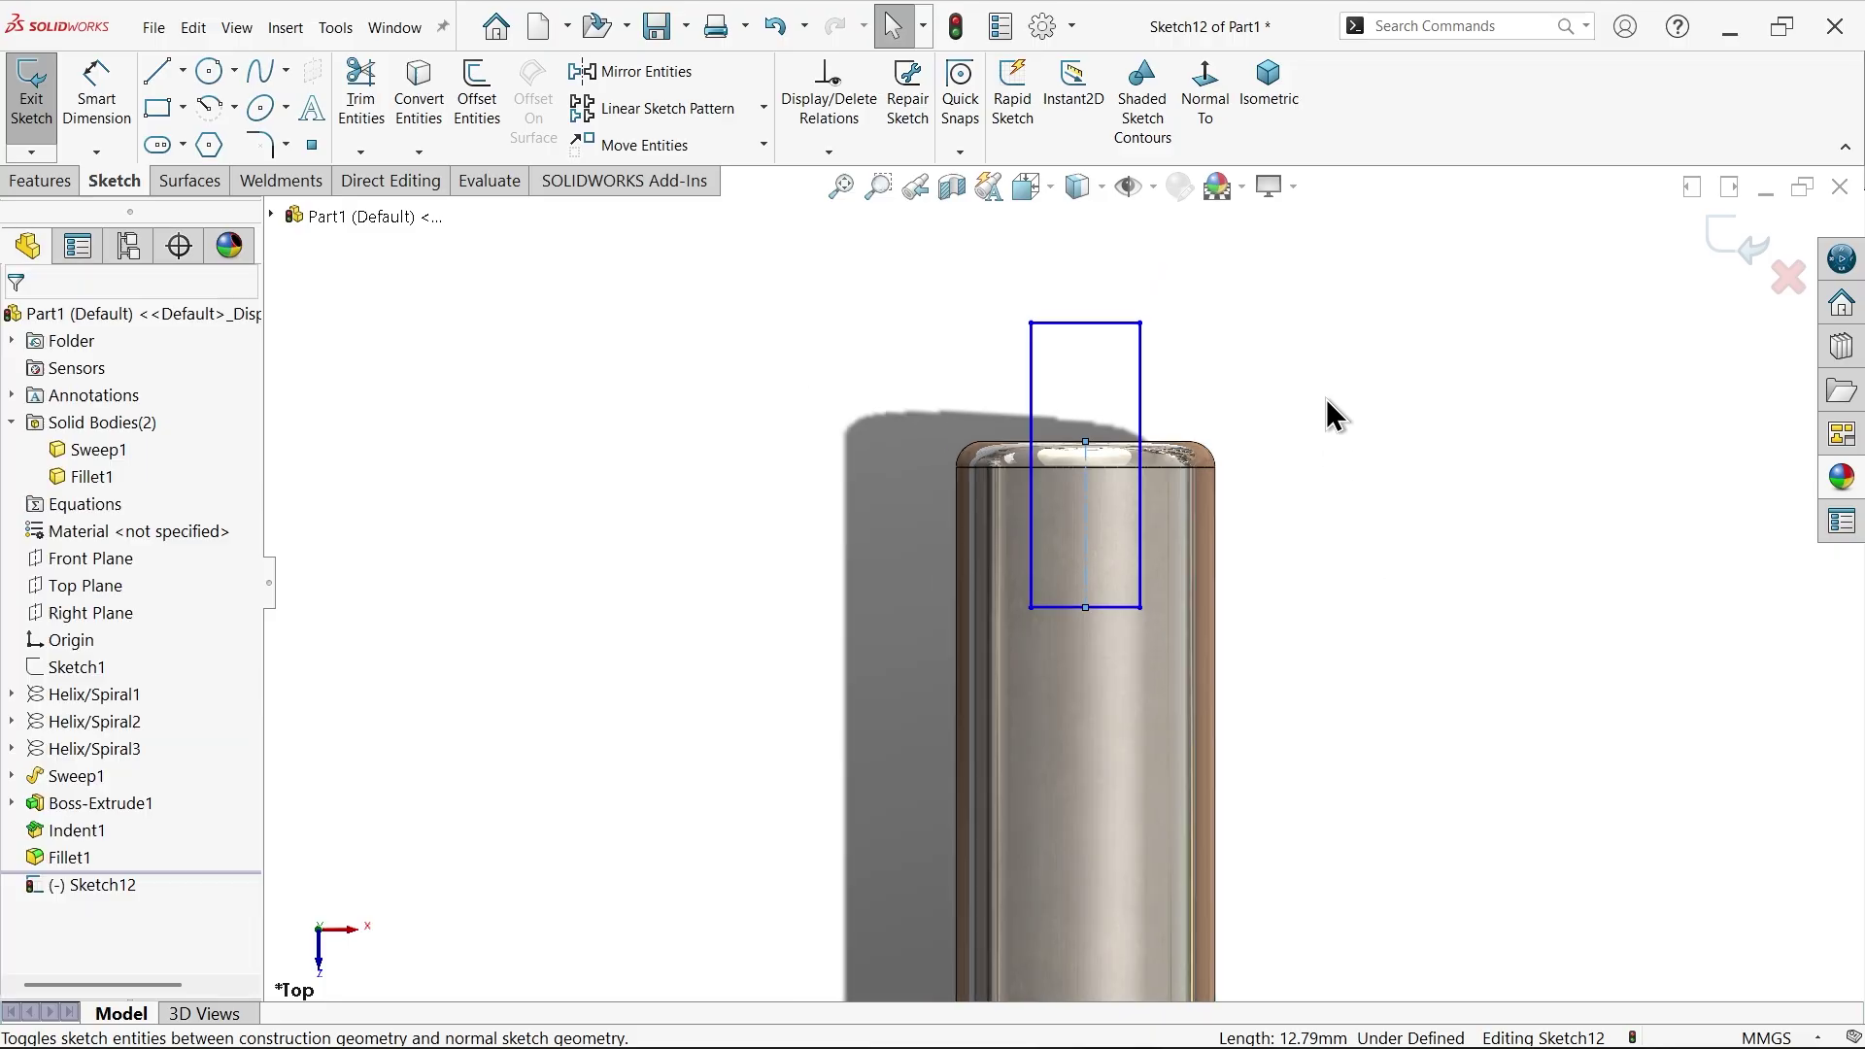
scroll(1207, 500, down, 1)
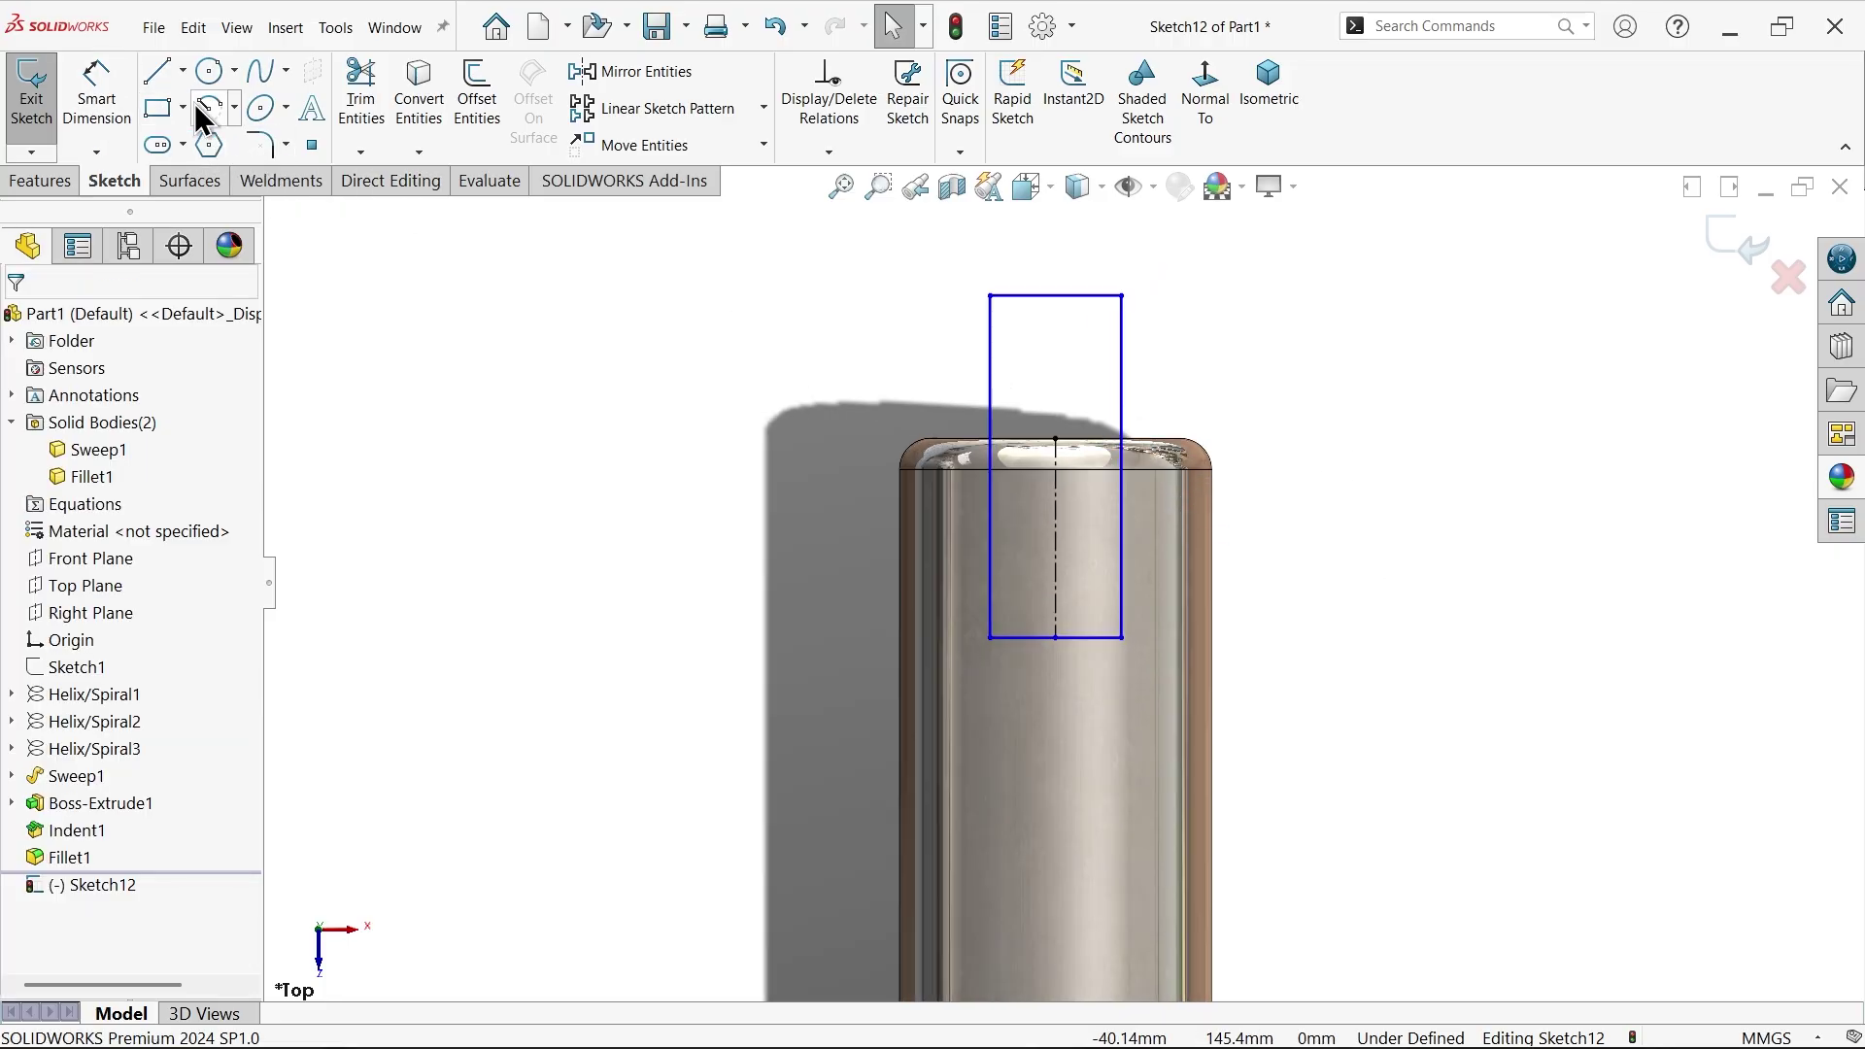
- Draw a circle centred on the rectangle's top edge
click(210, 73)
scroll(1000, 262, down, 3)
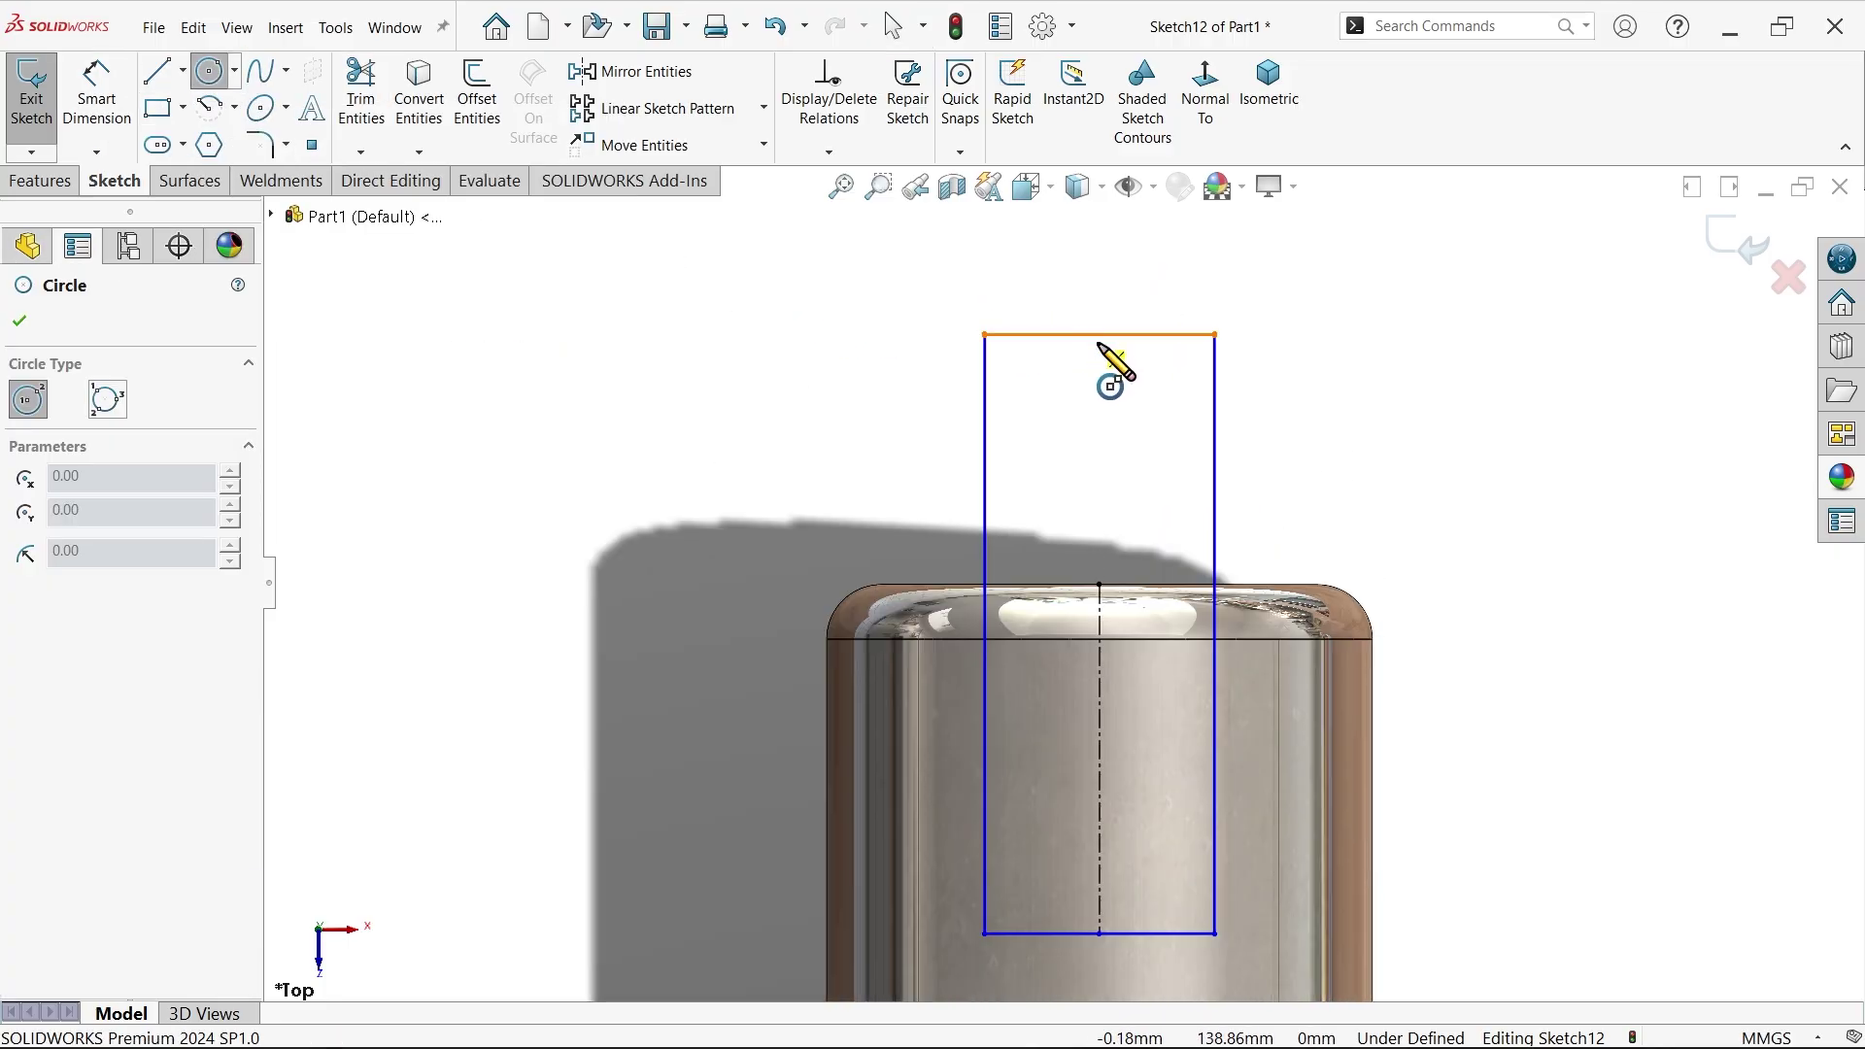
click(1098, 333)
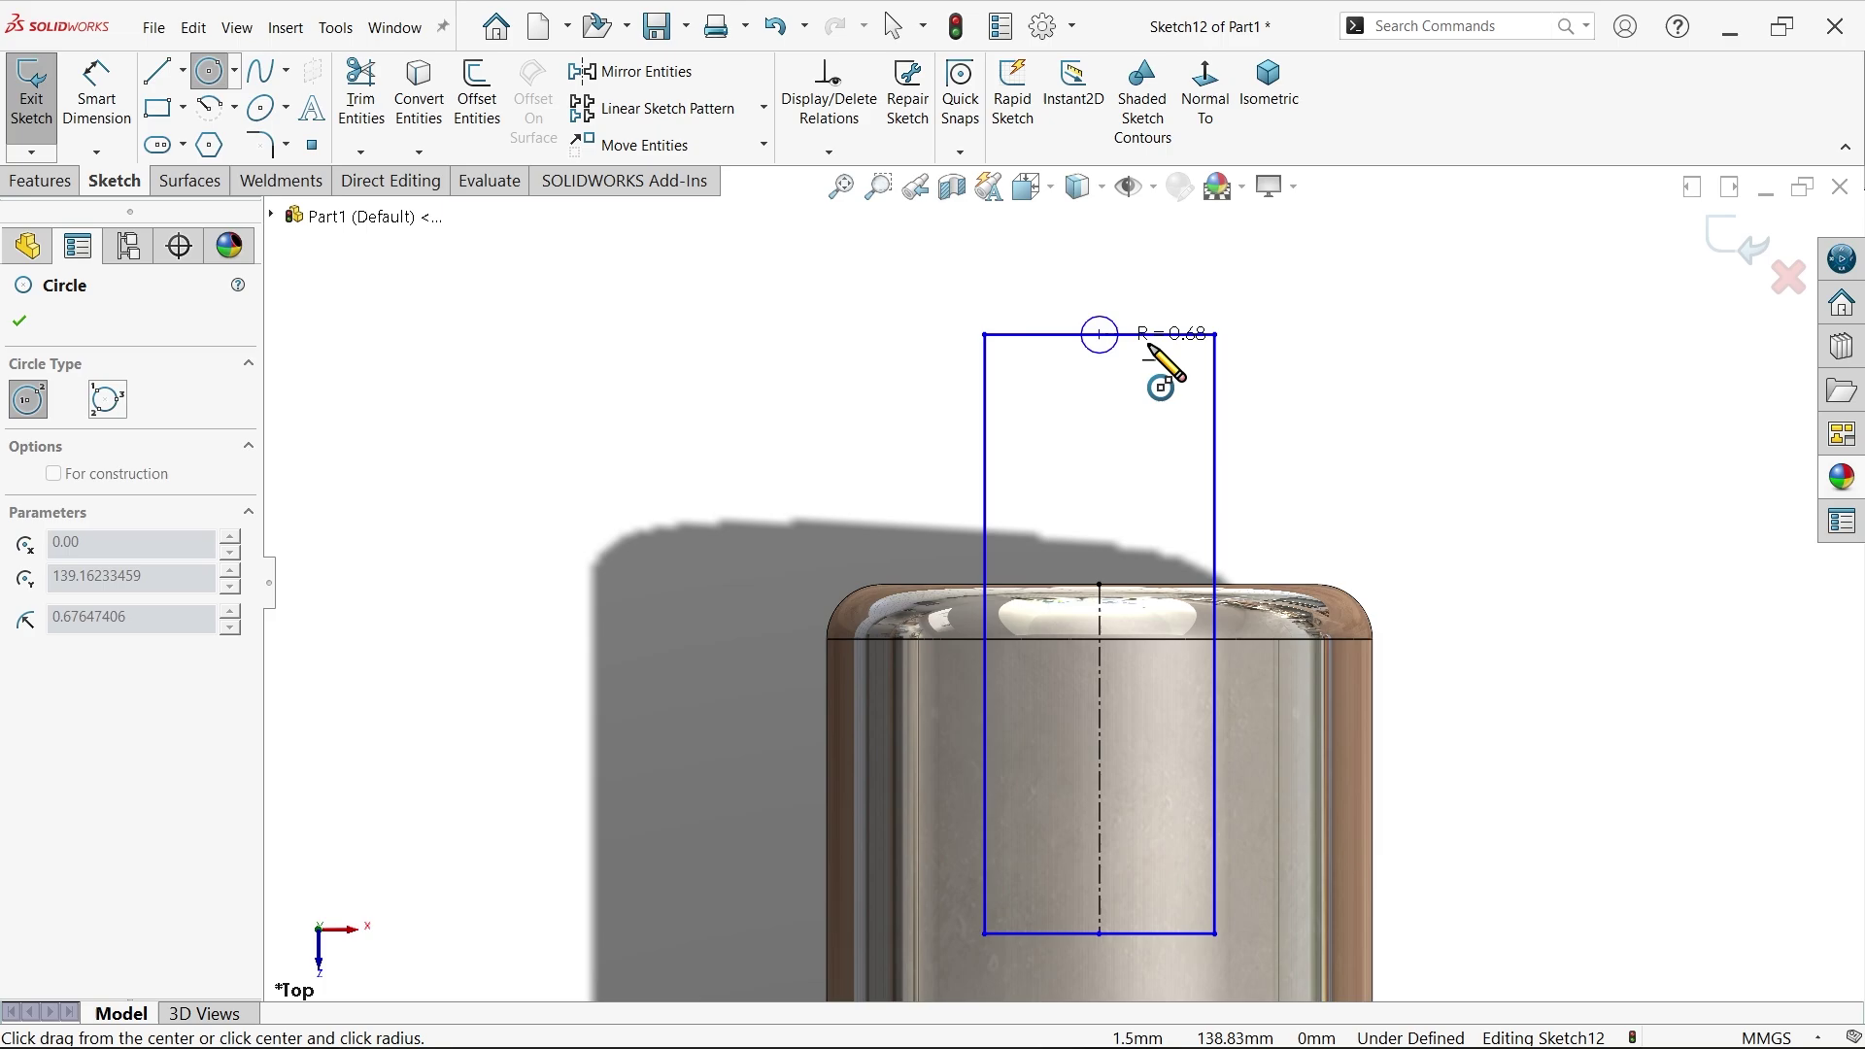
click(1215, 339)
right_click(845, 355)
click(904, 377)
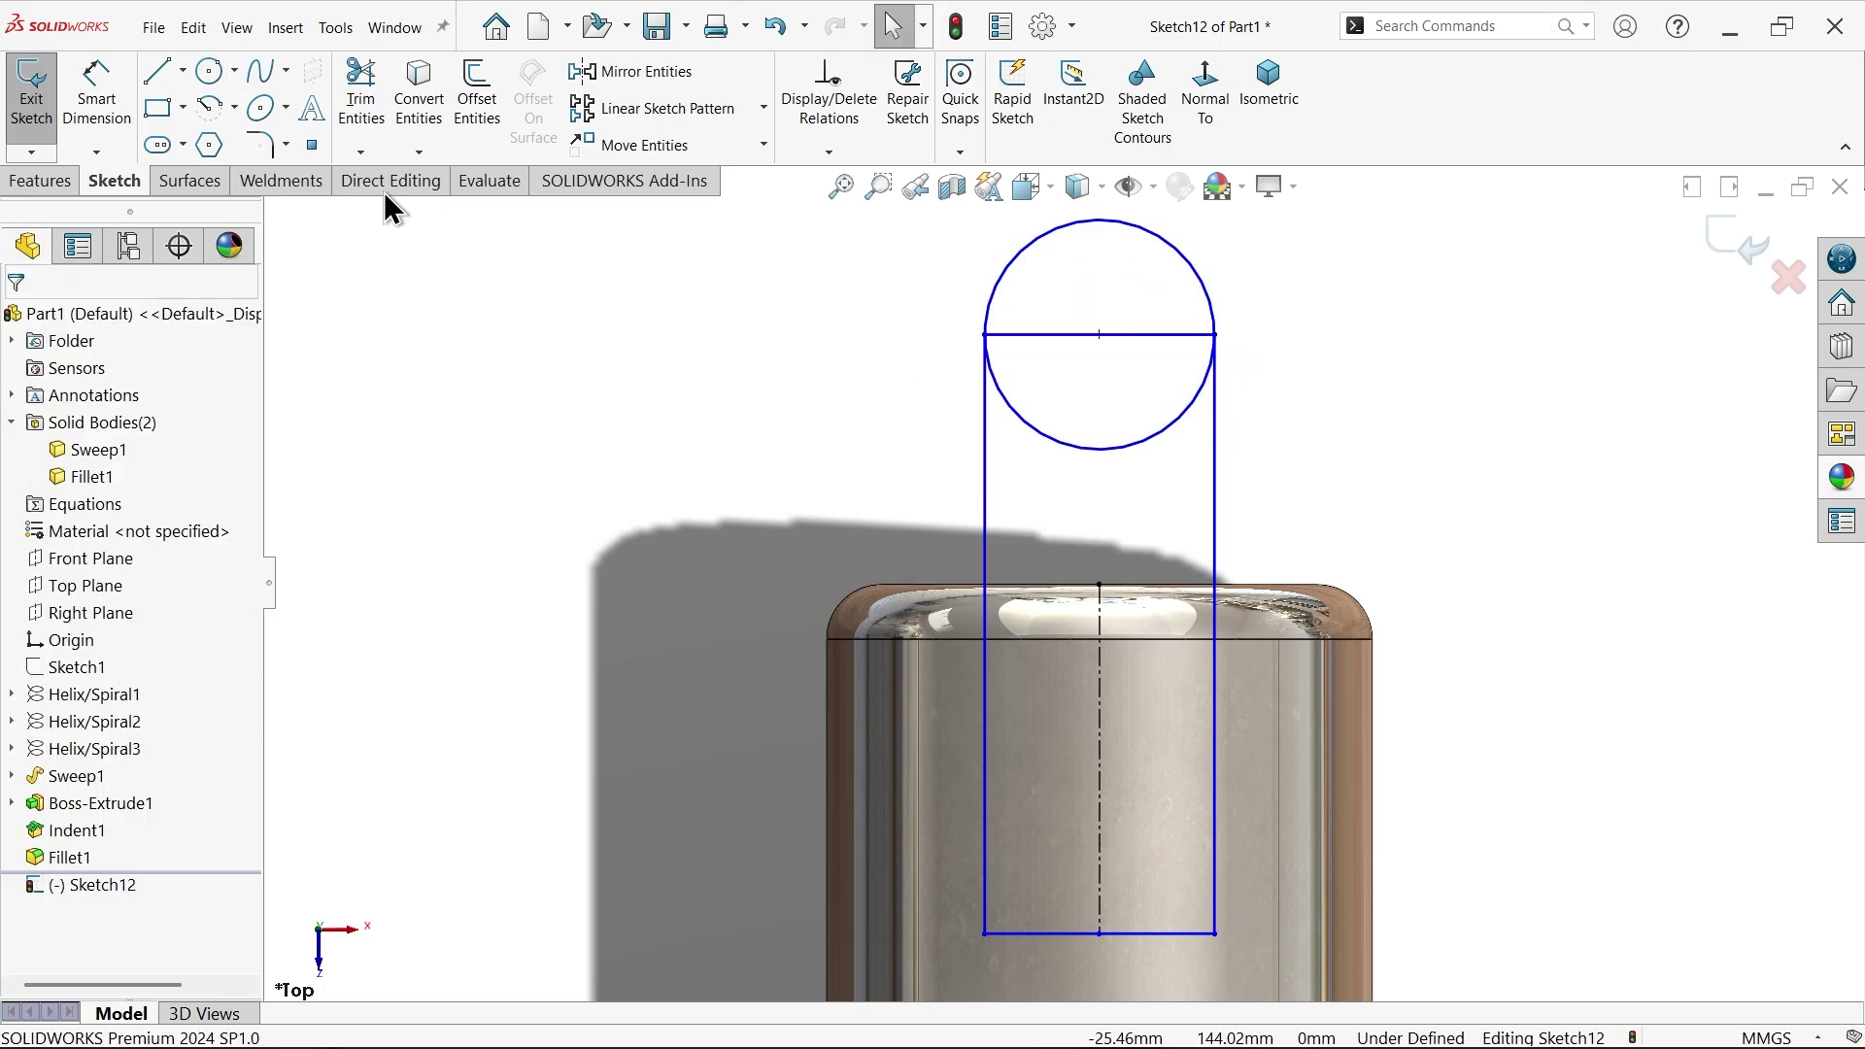
- Dimension 10 mm from the cap top to the circle centre and a 20 mm side length
click(97, 110)
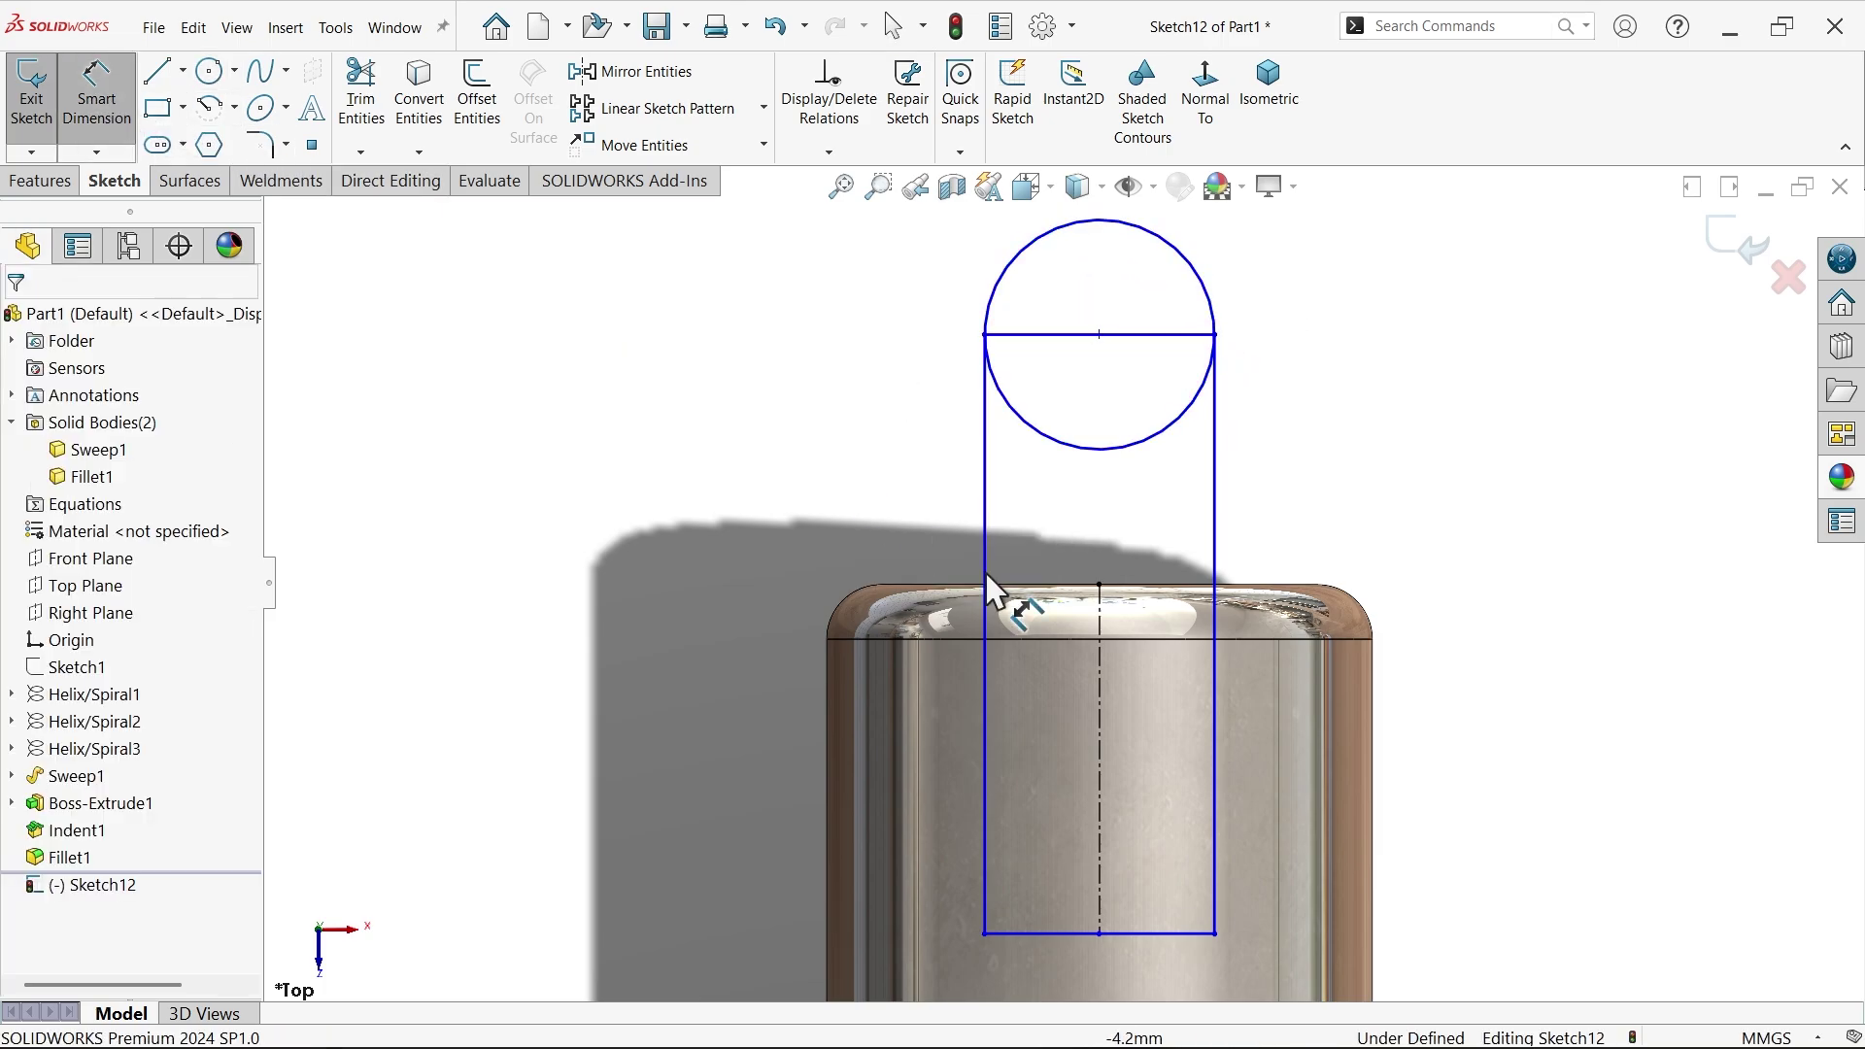
click(1205, 335)
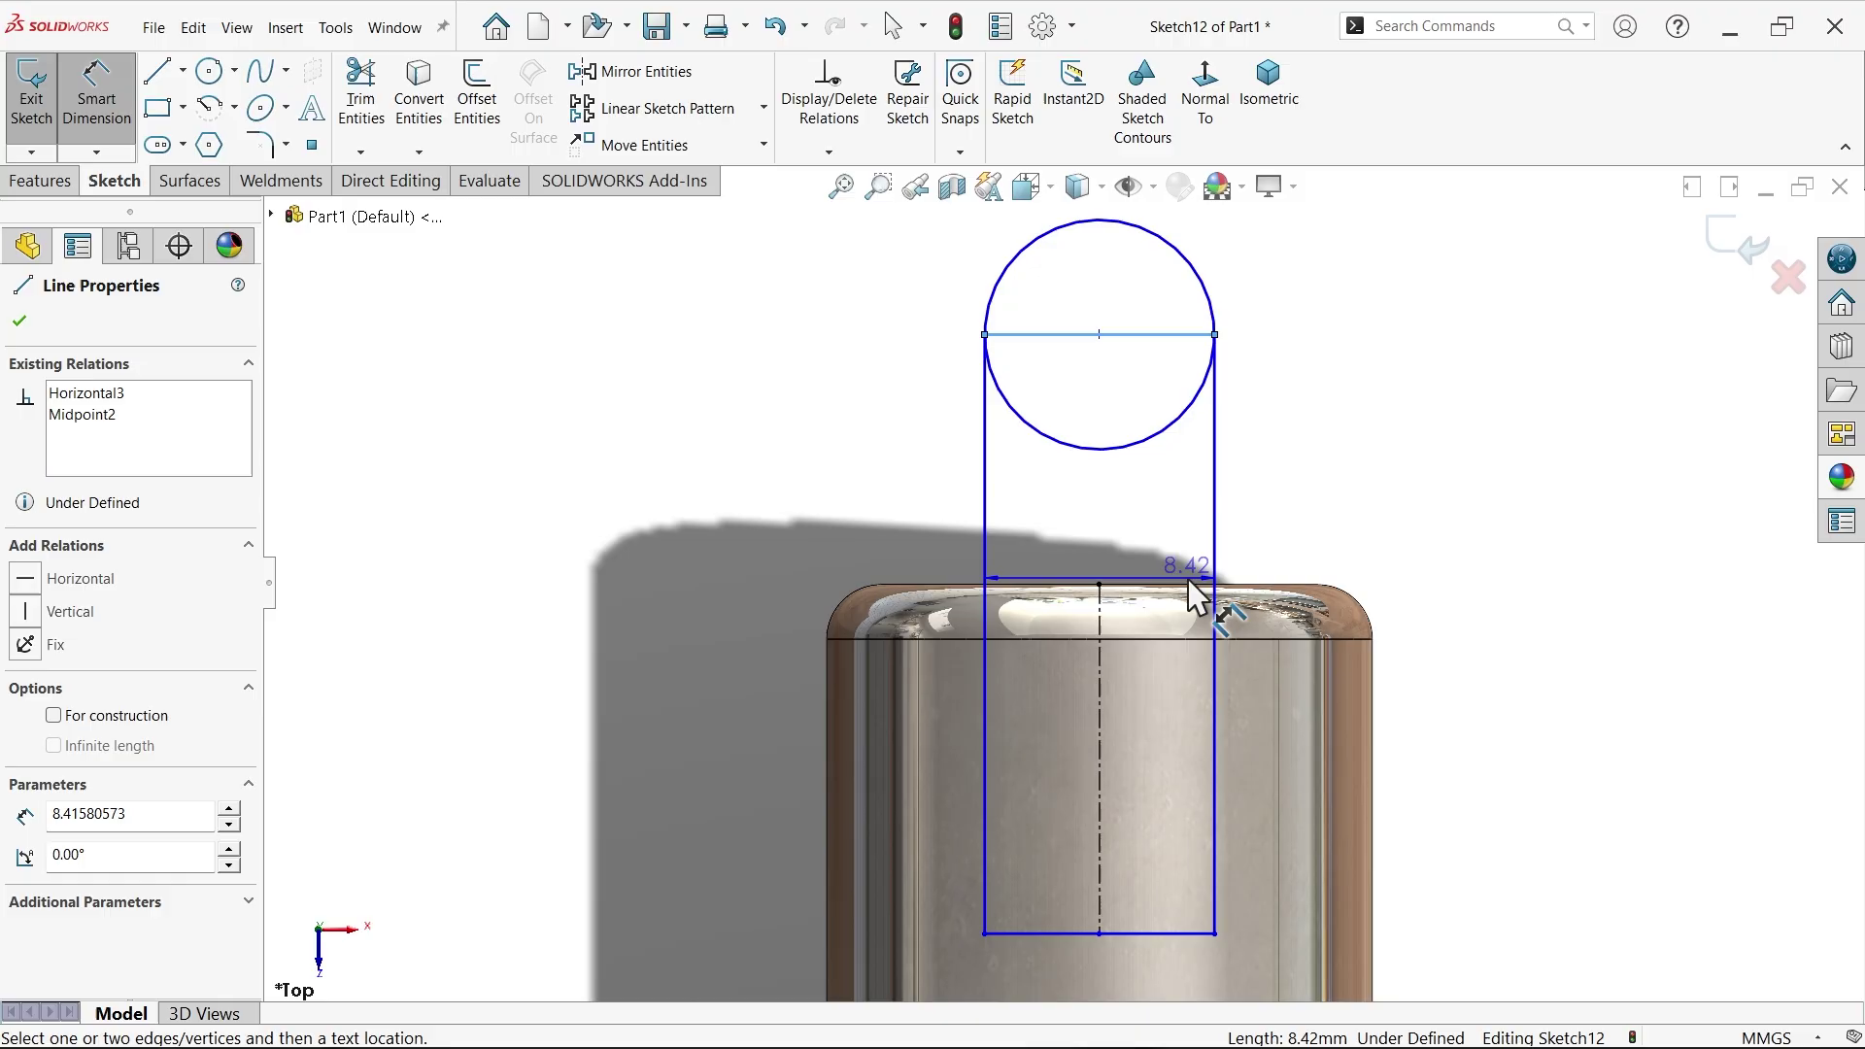
click(1214, 602)
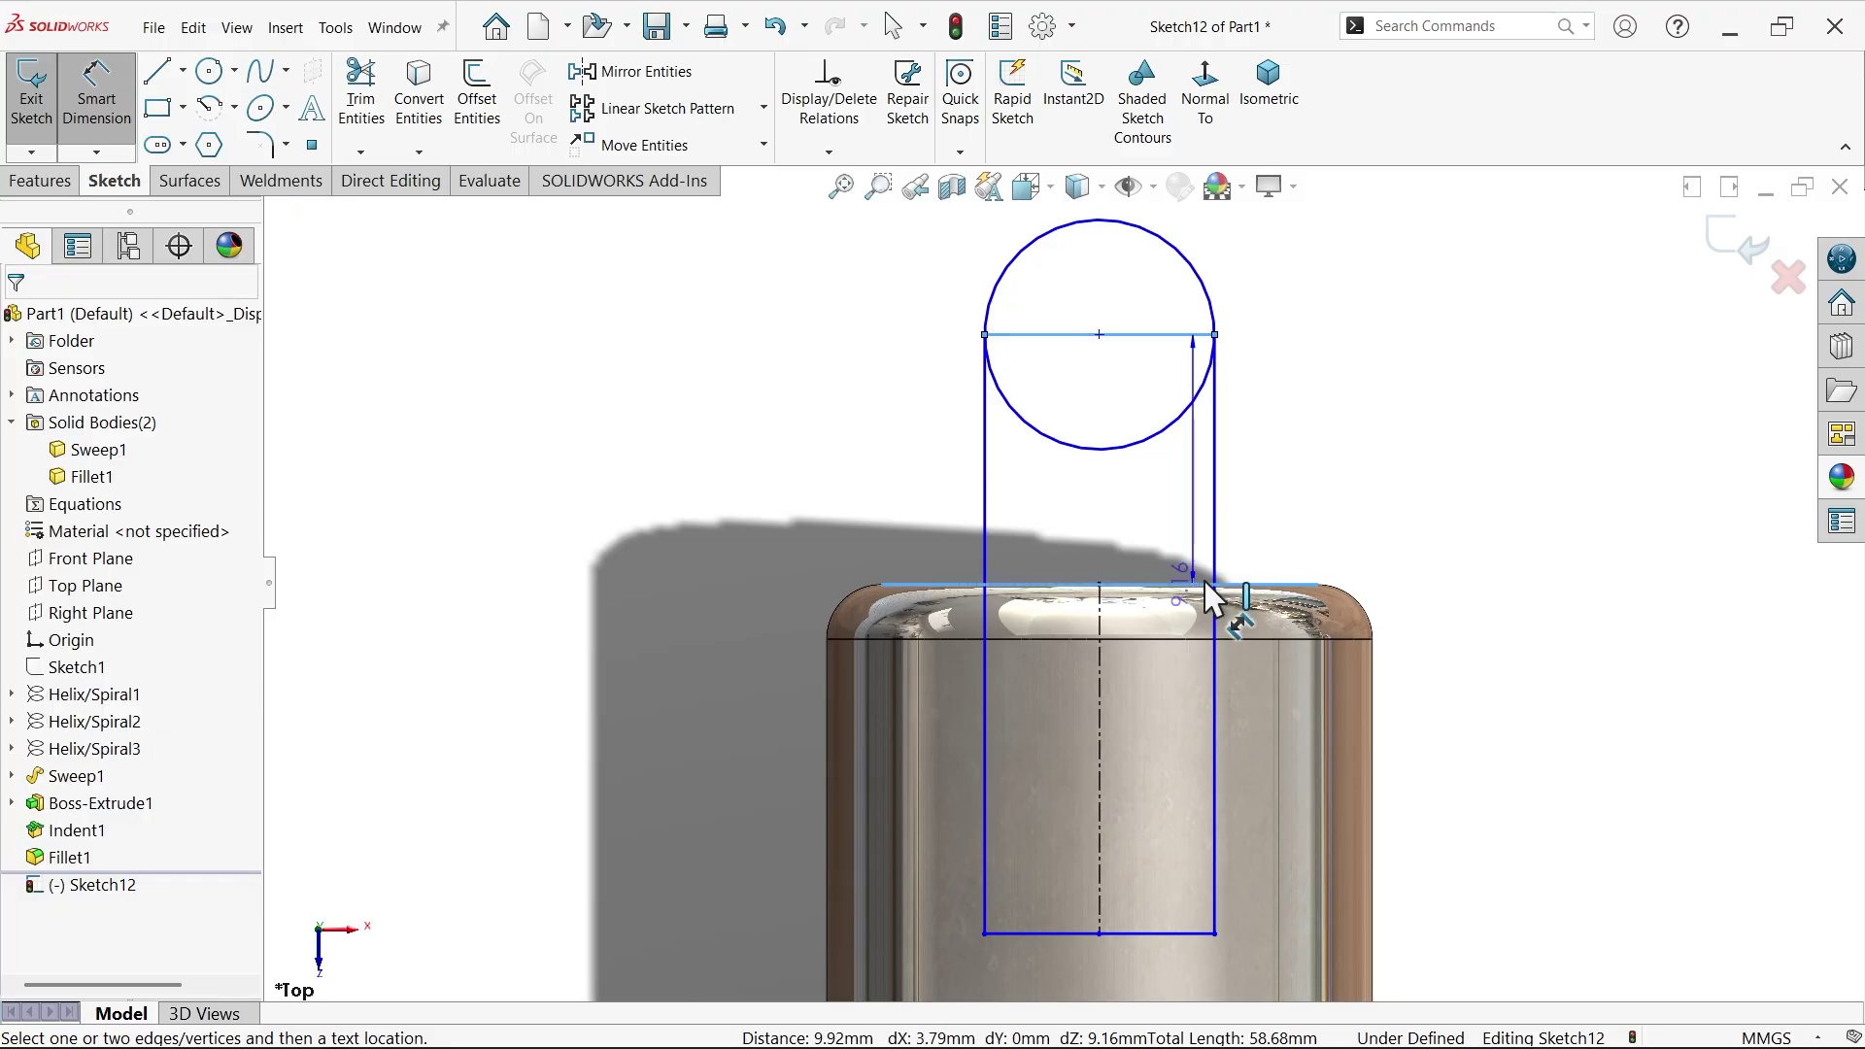
click(1374, 480)
text(10)
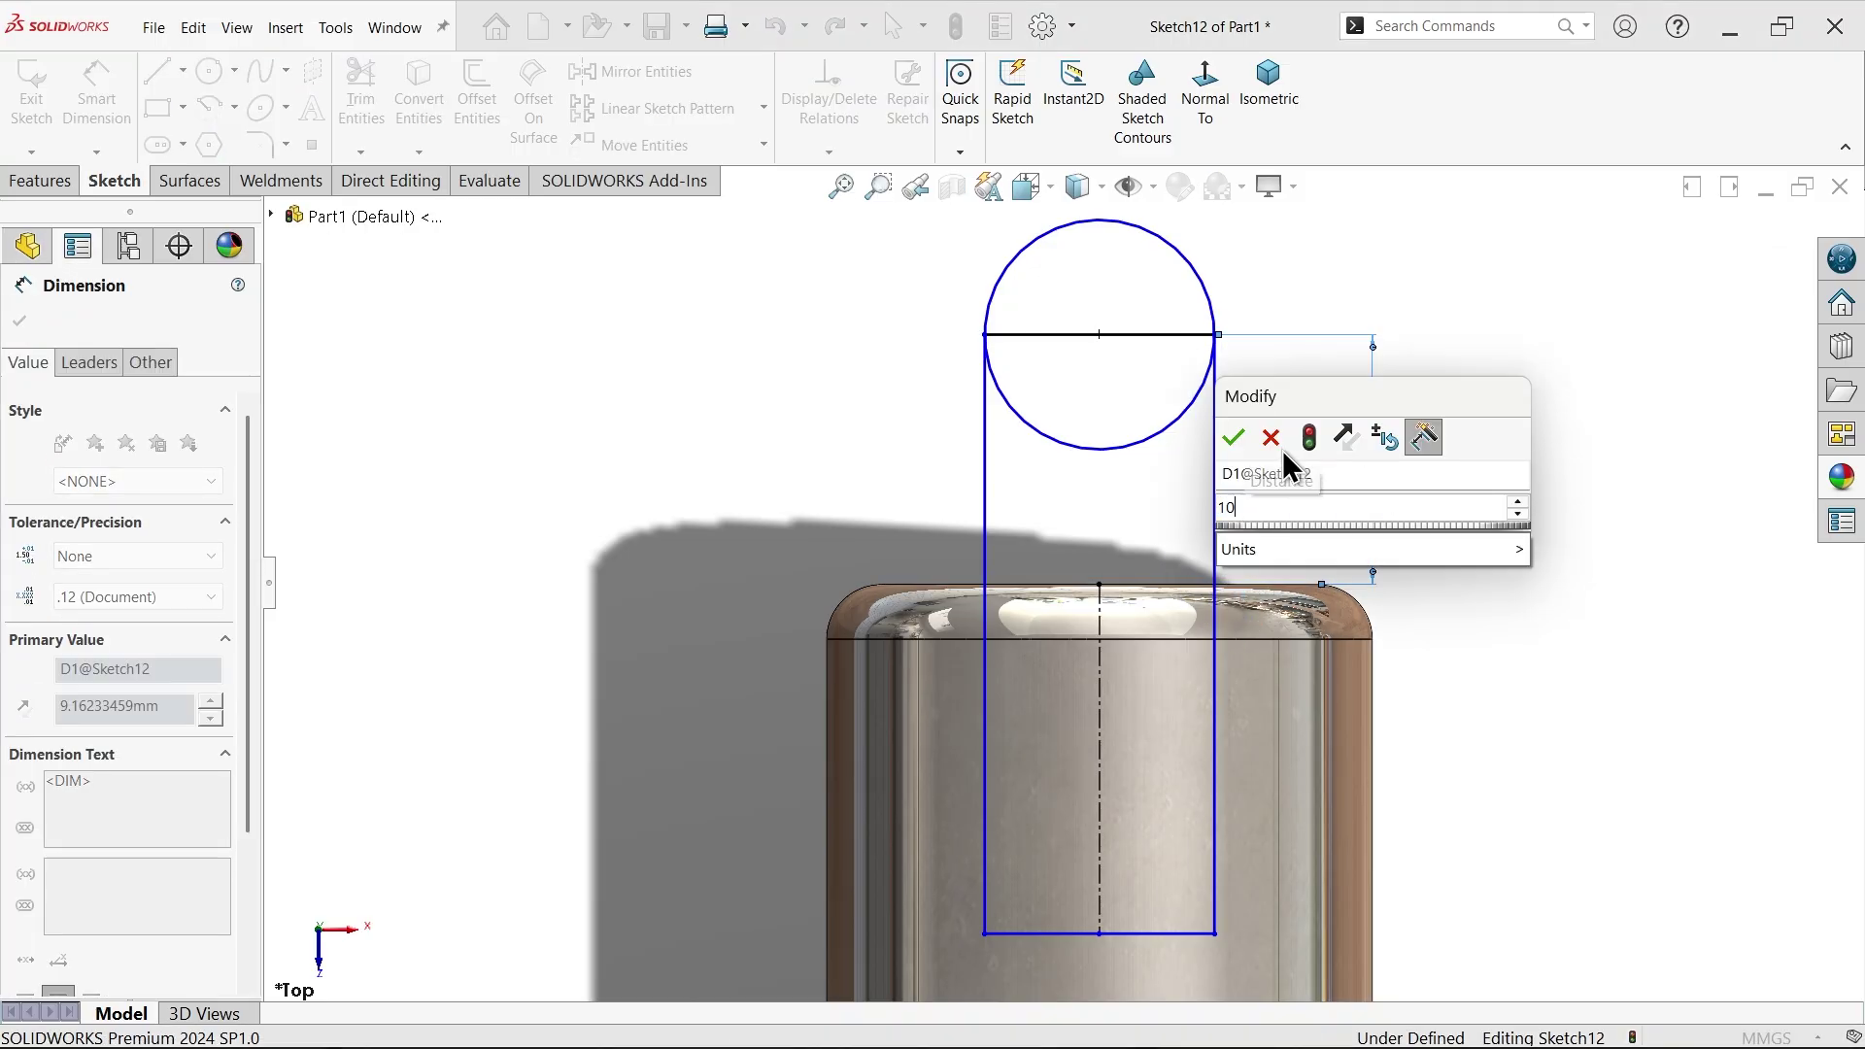
click(1234, 438)
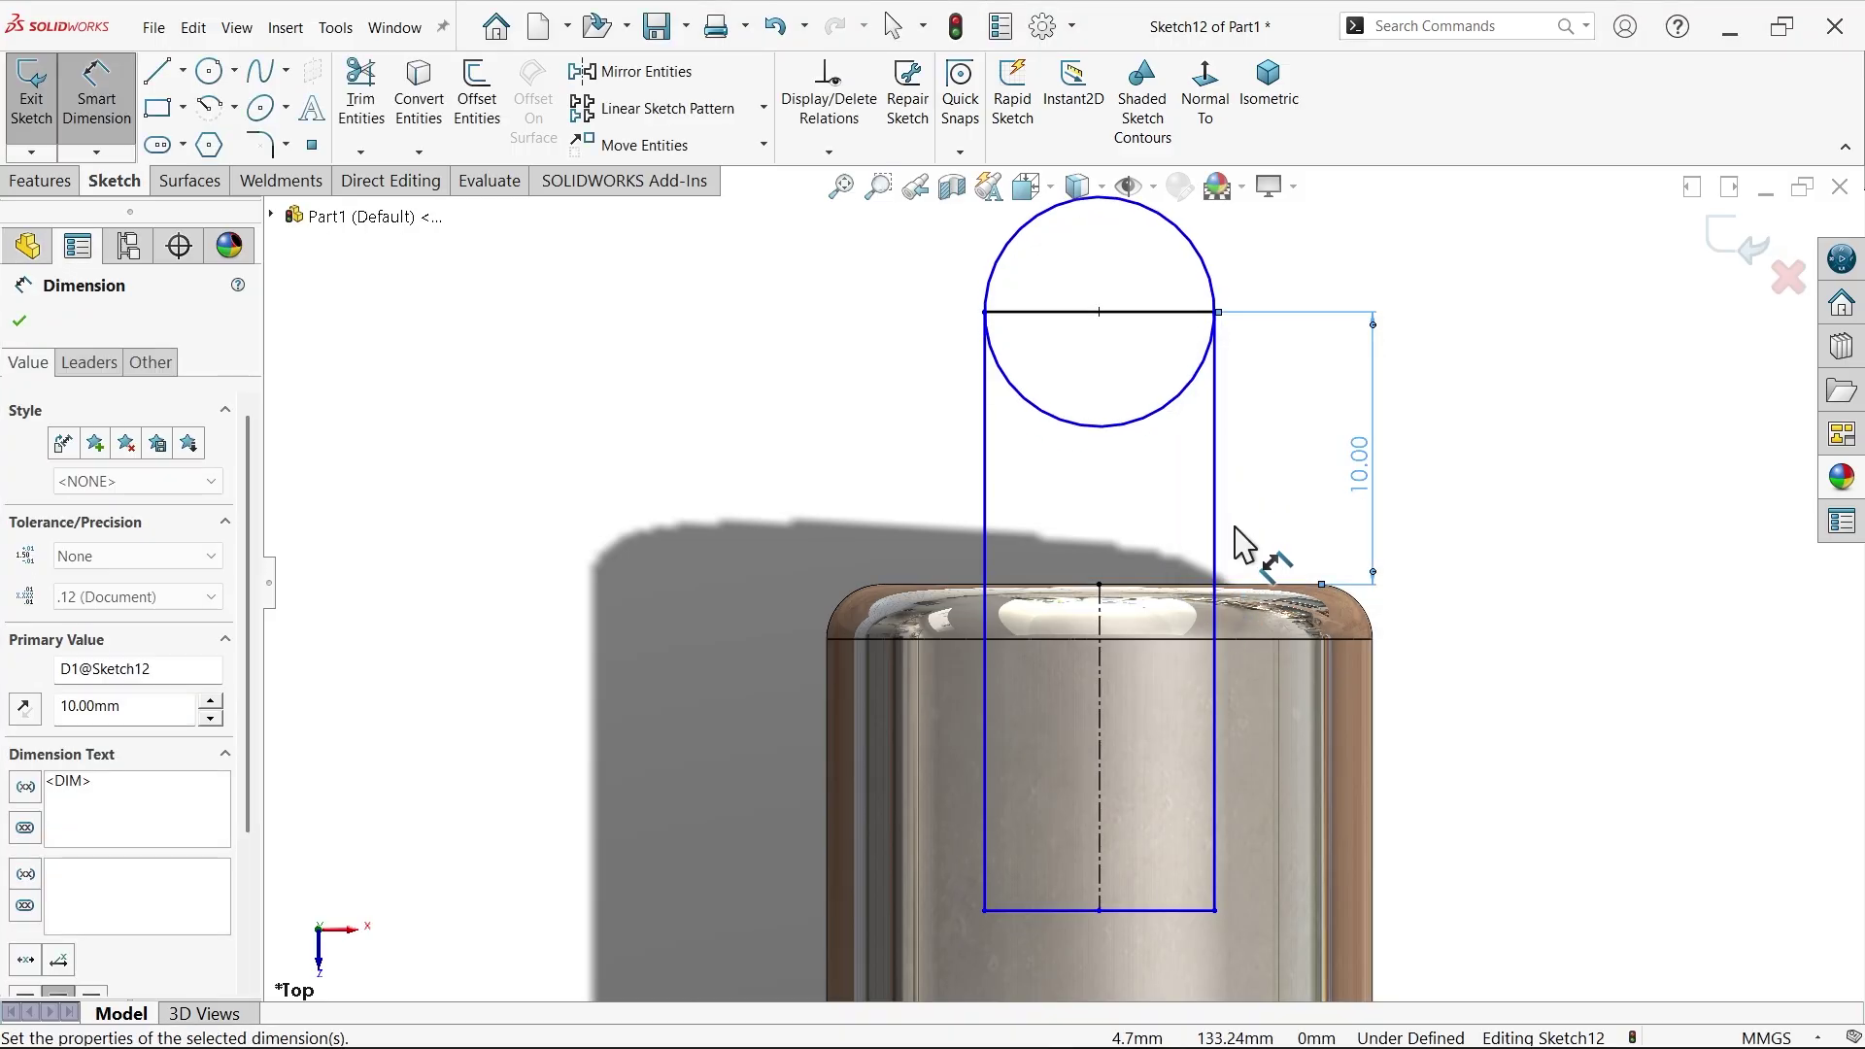
click(1216, 592)
click(1534, 587)
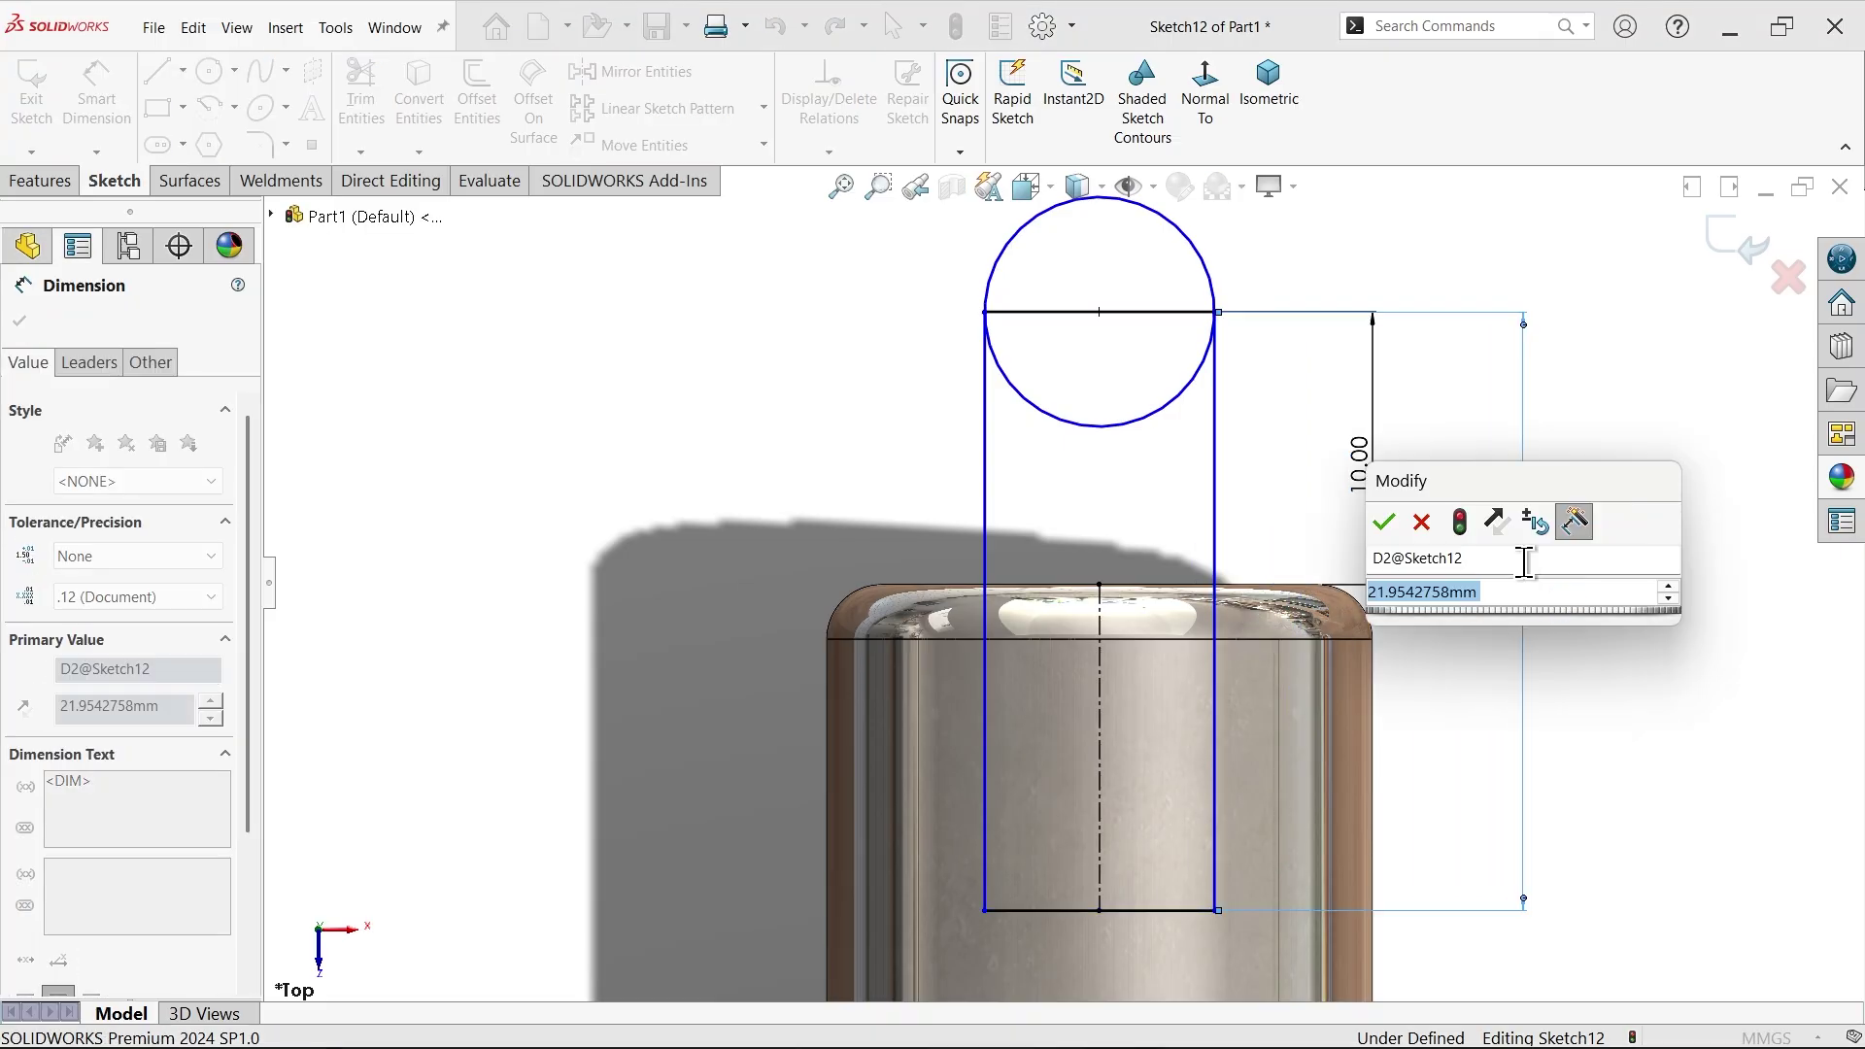
text(20)
click(1384, 521)
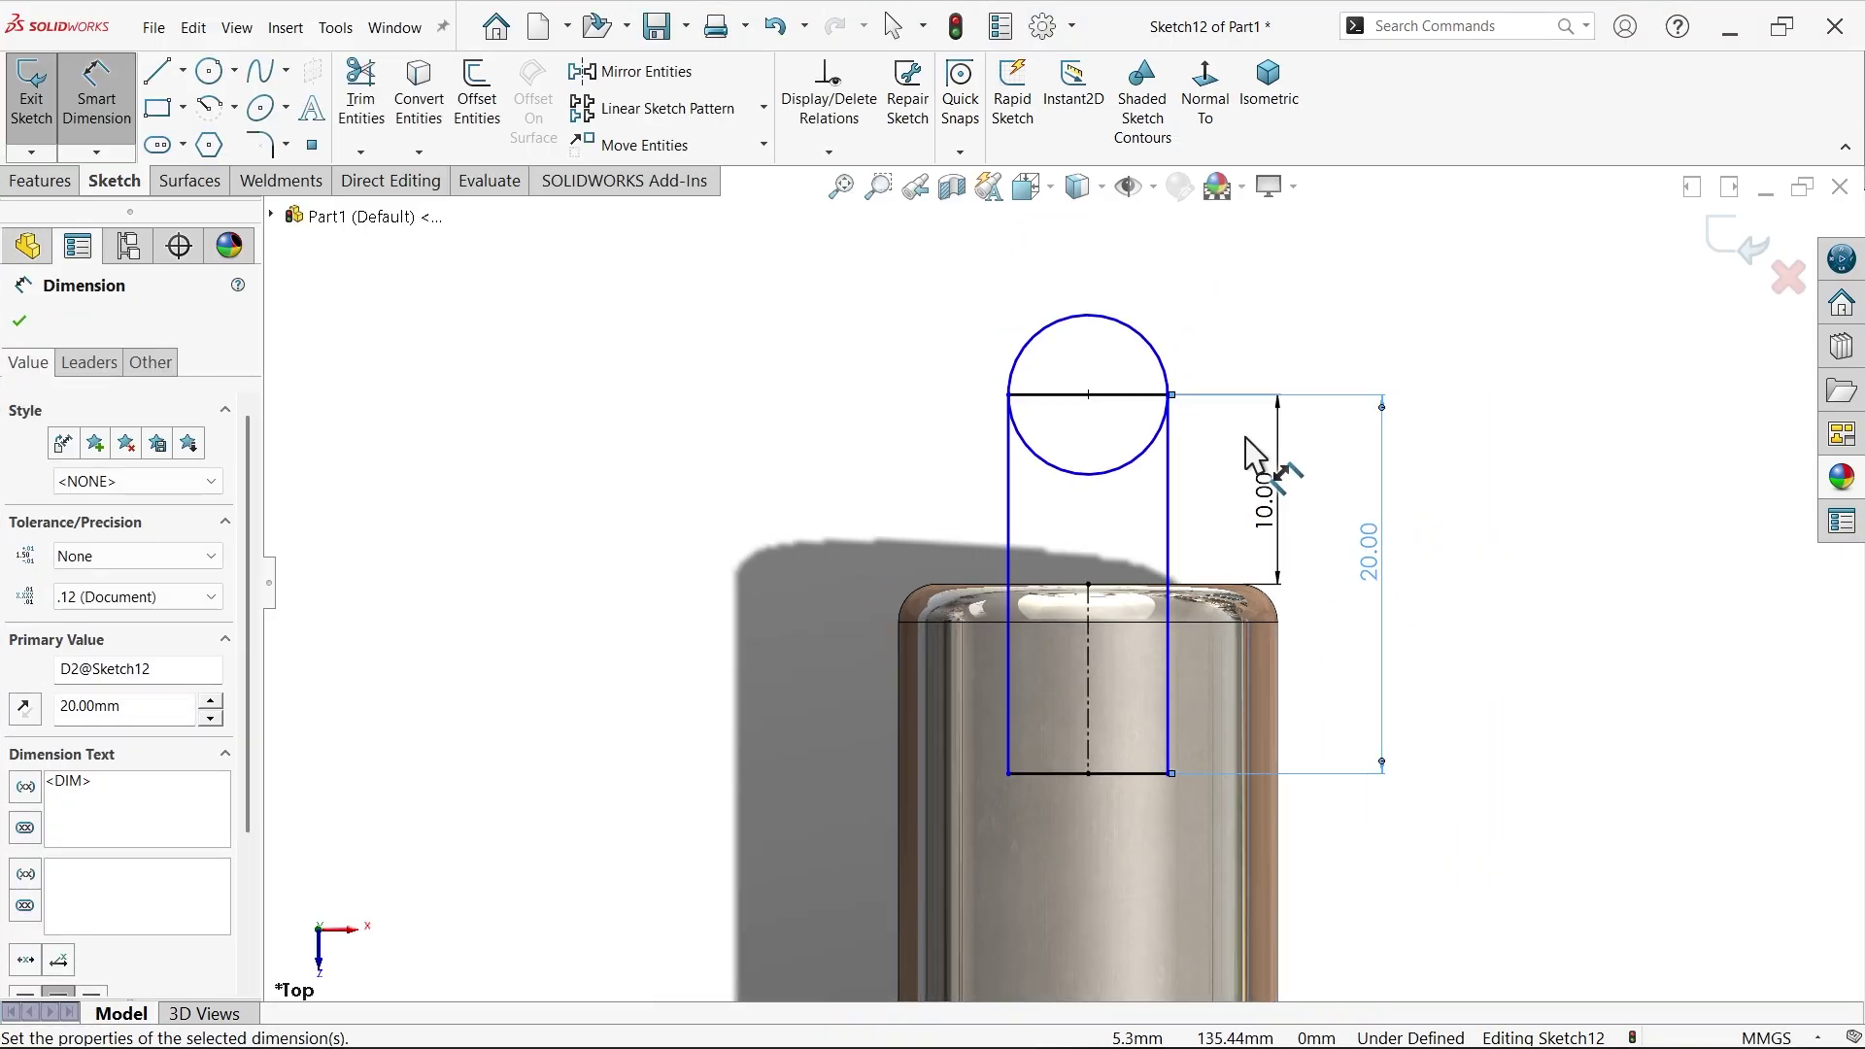
- Give the circle a 10 mm diameter and finish dimensioning
click(1124, 366)
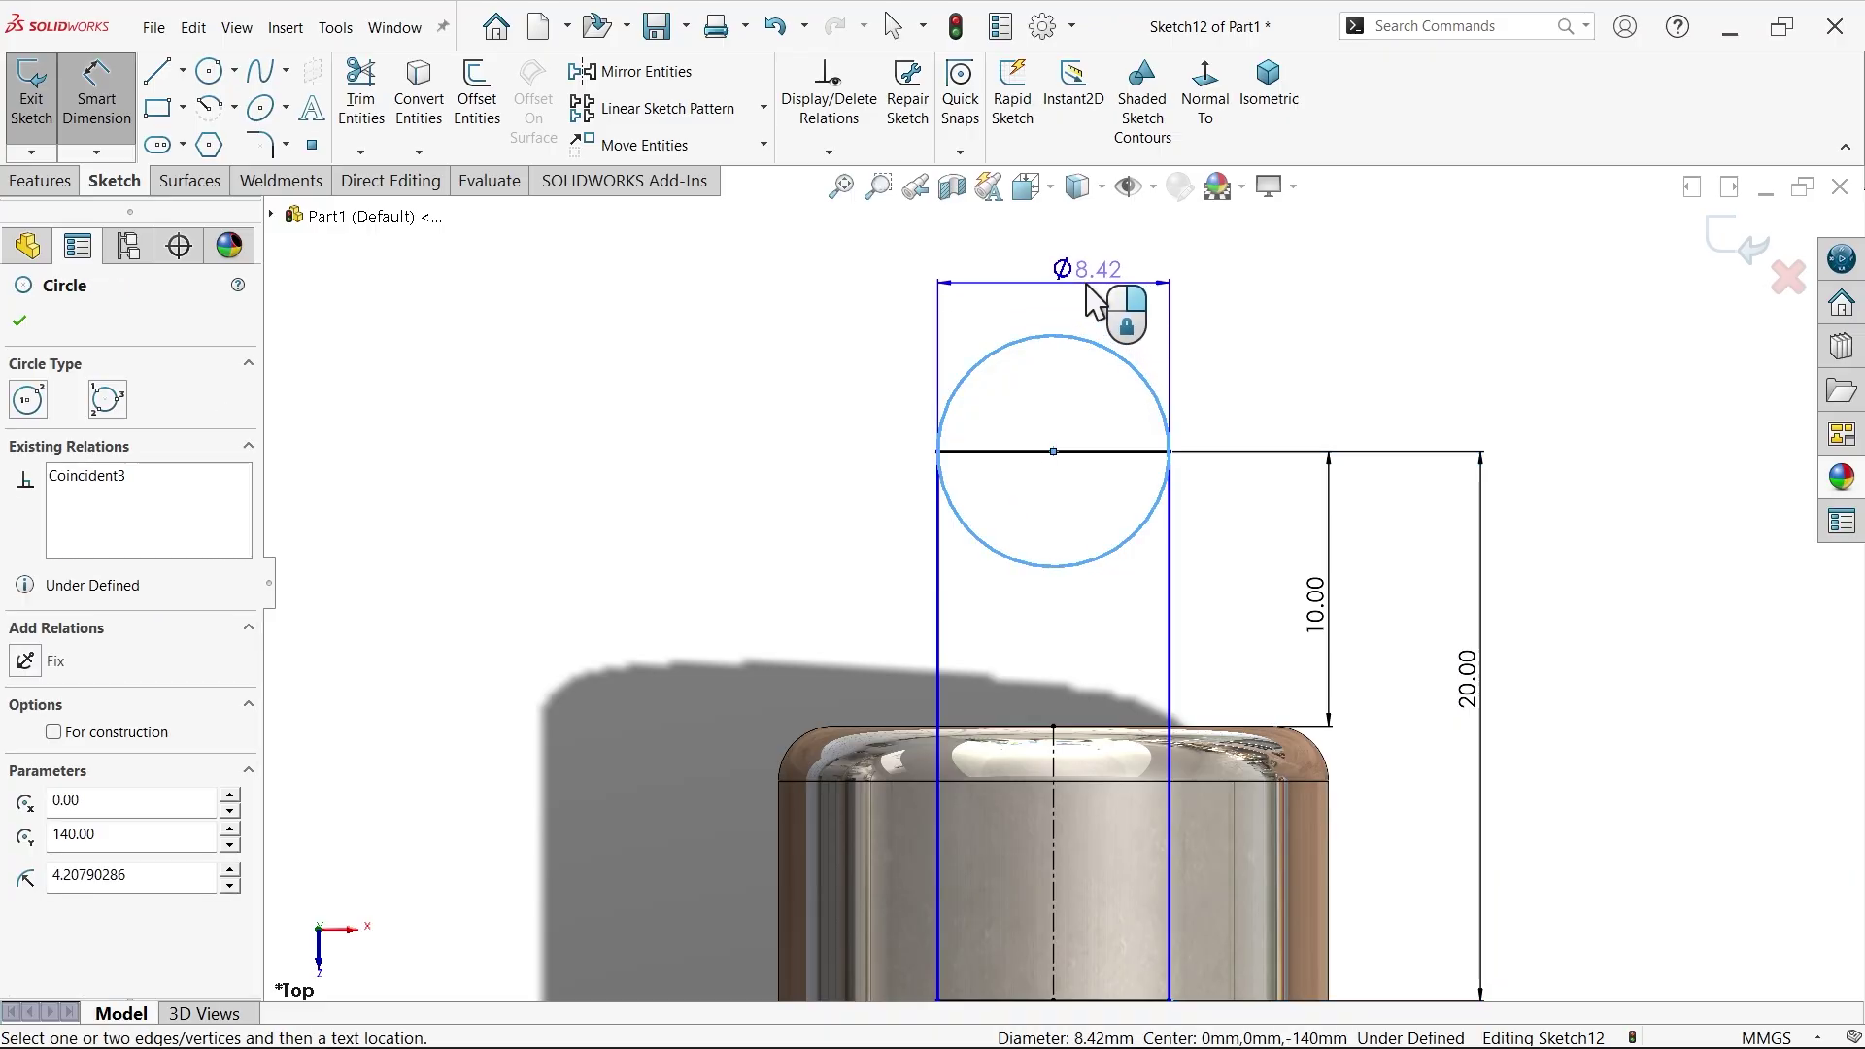
click(1088, 259)
text(10)
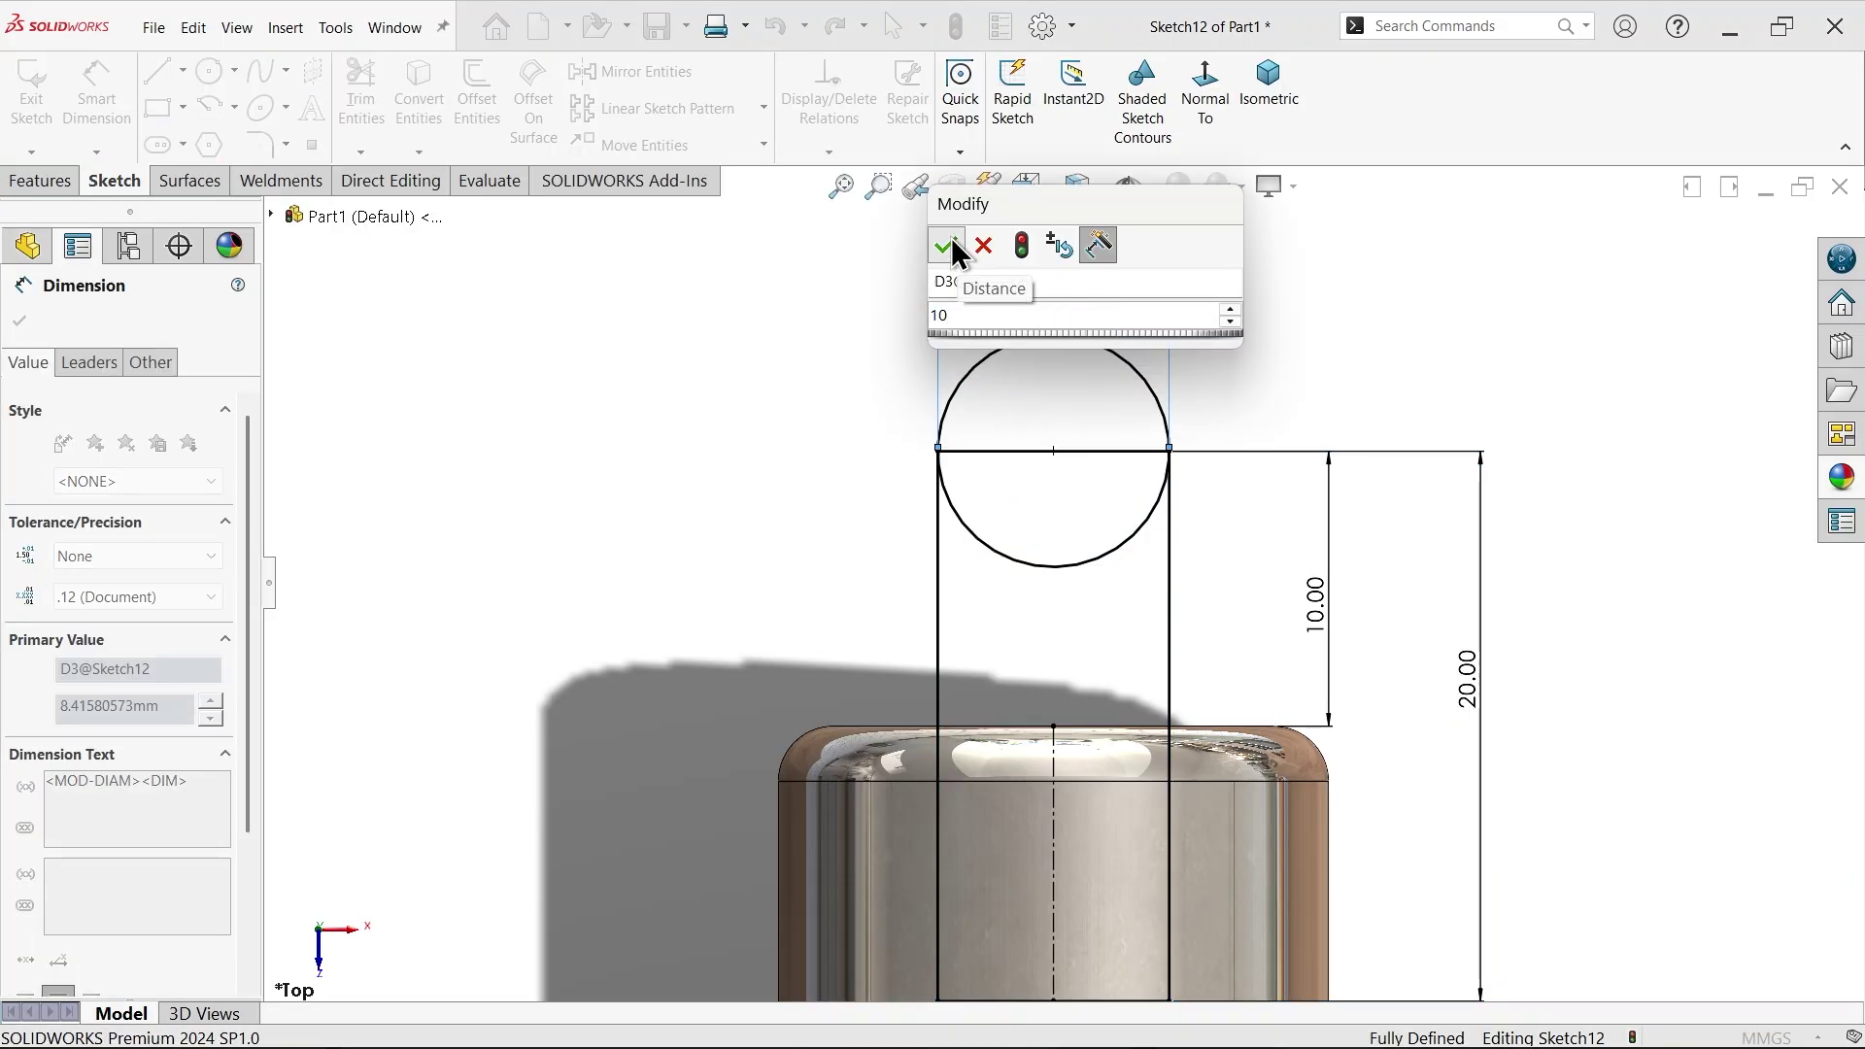
click(947, 249)
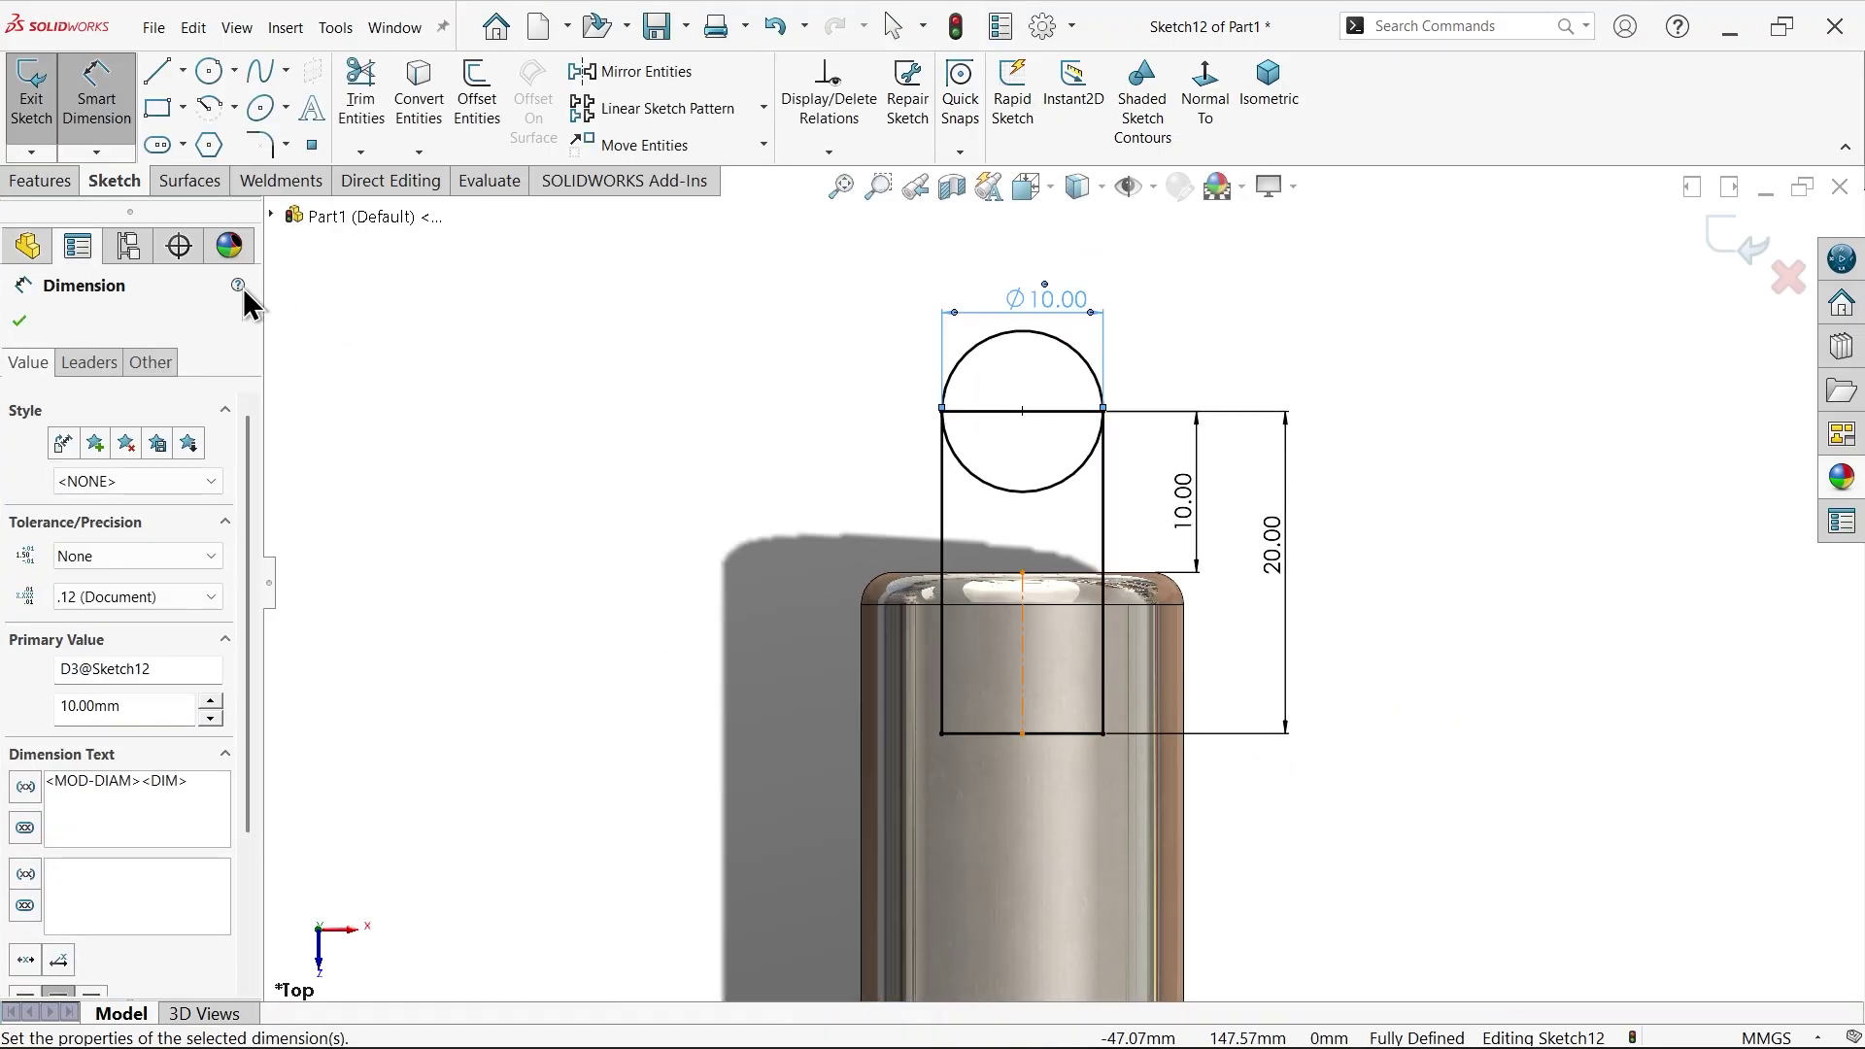
click(21, 324)
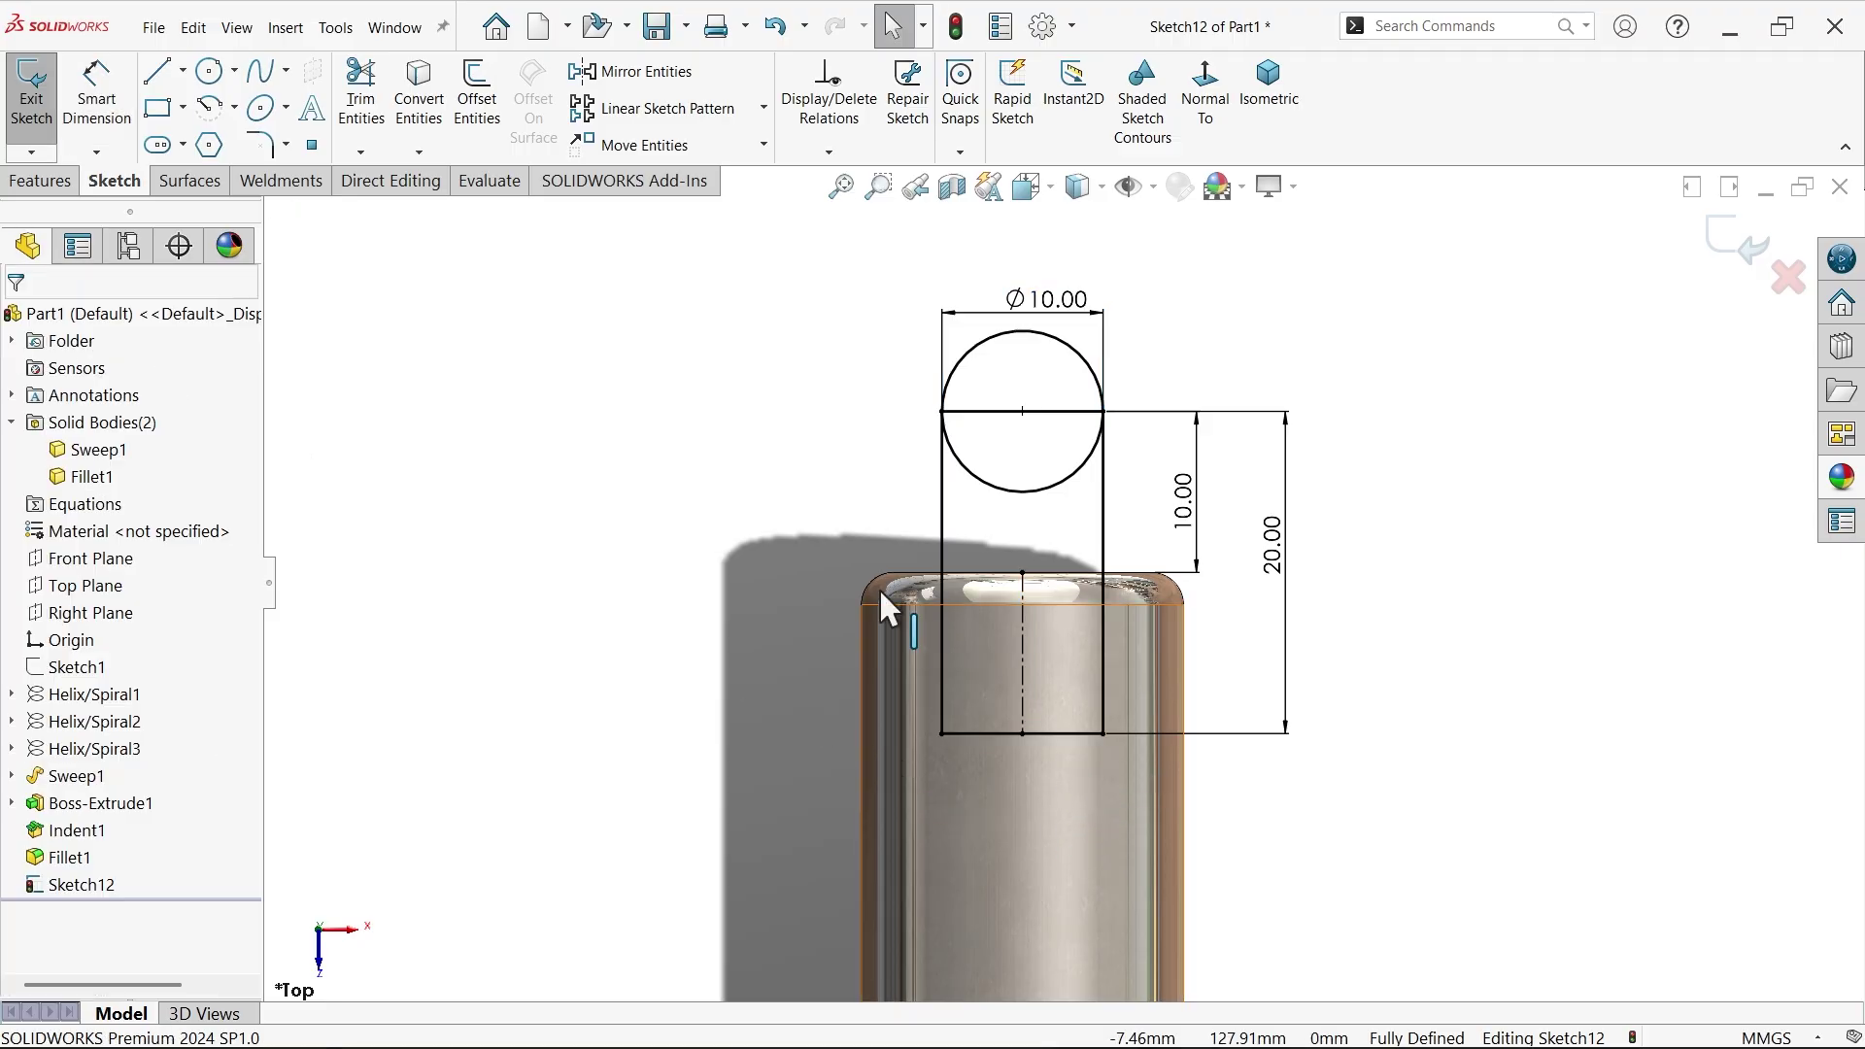
- Power-trim the circle's lower arc and the bottom line, keeping them as construction geometry
click(360, 92)
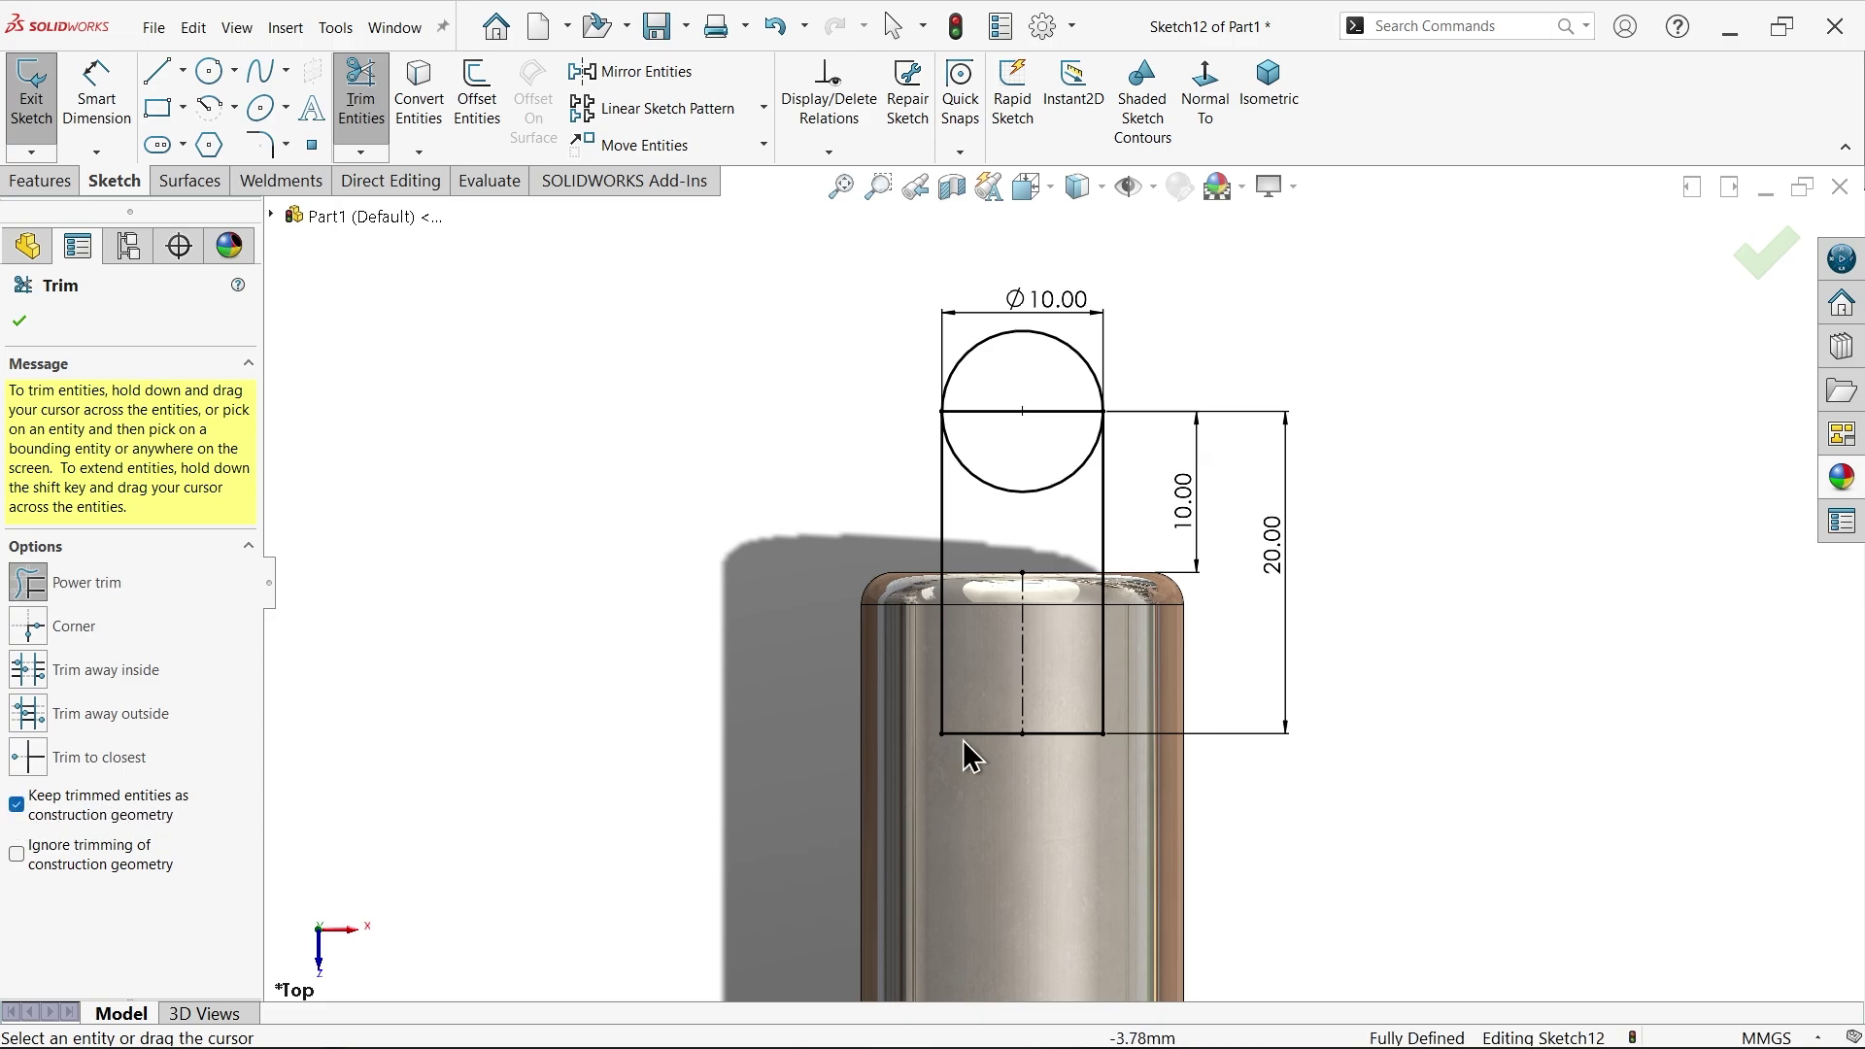
scroll(999, 621, down, 1)
scroll(1078, 505, down, 2)
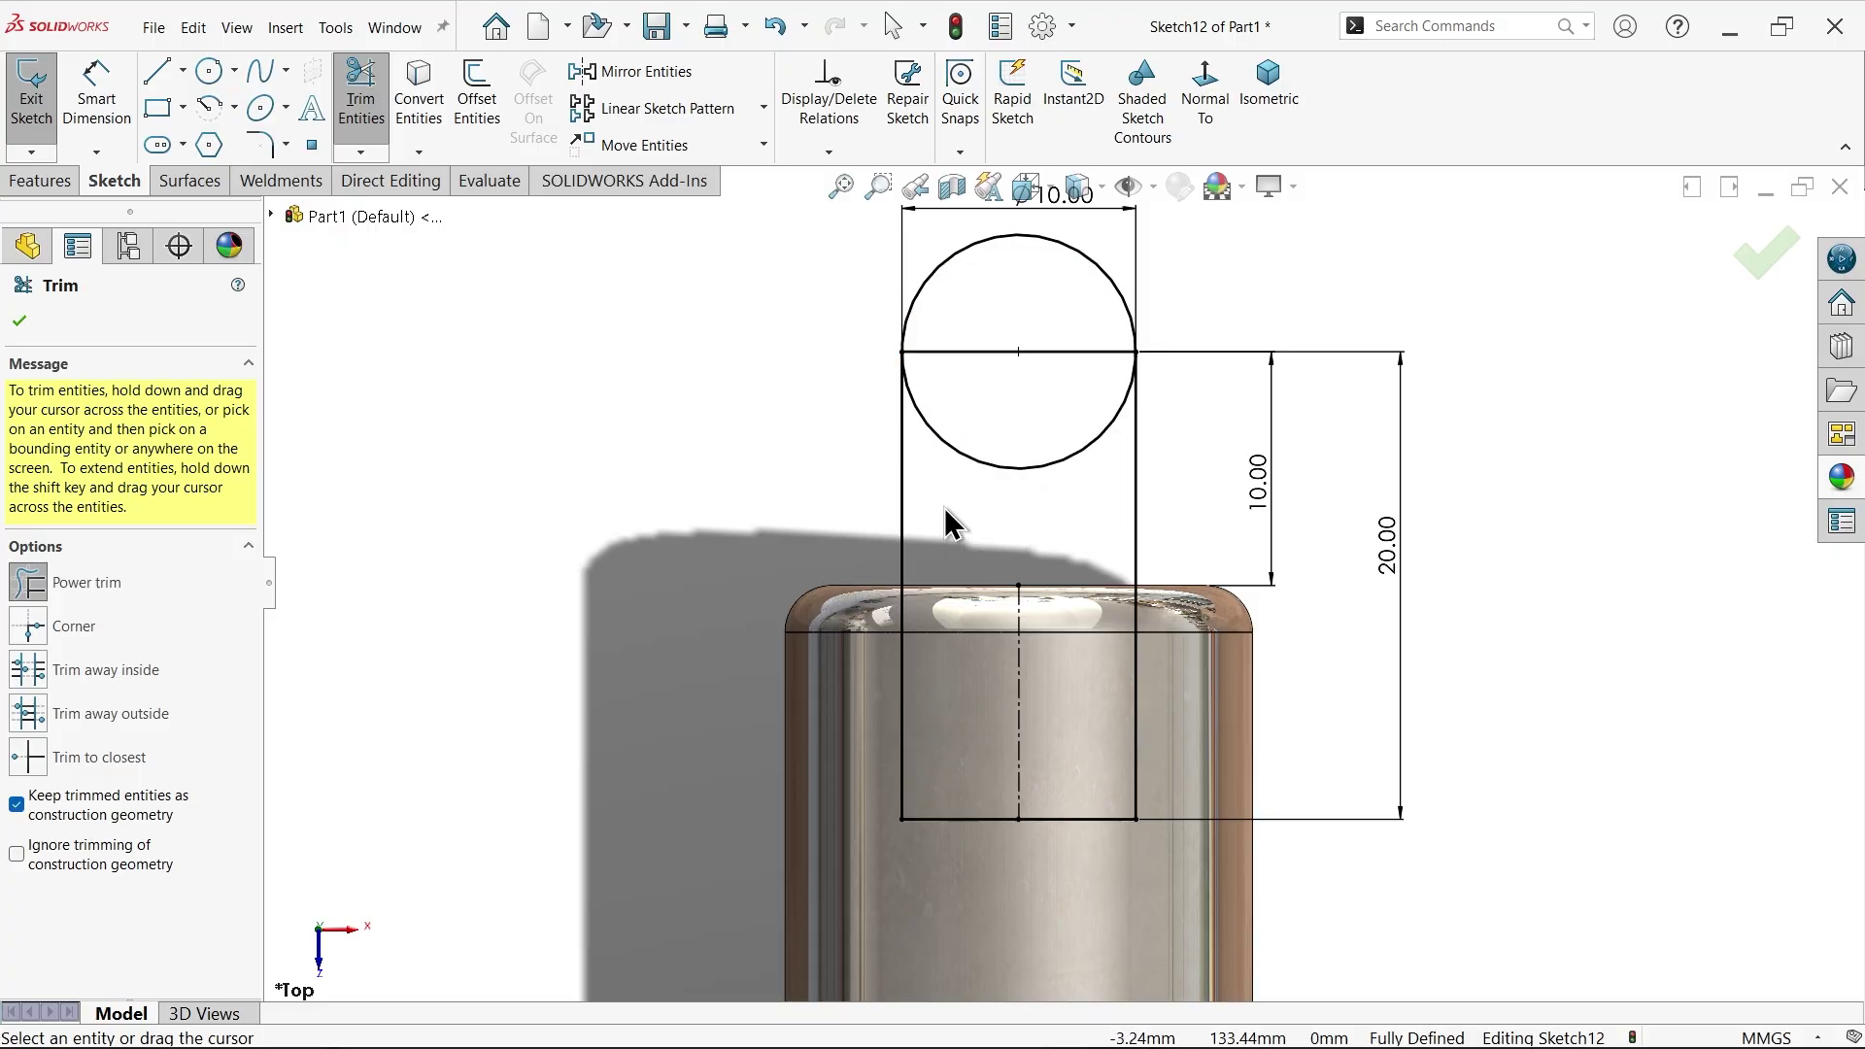
drag(944, 505, 989, 323)
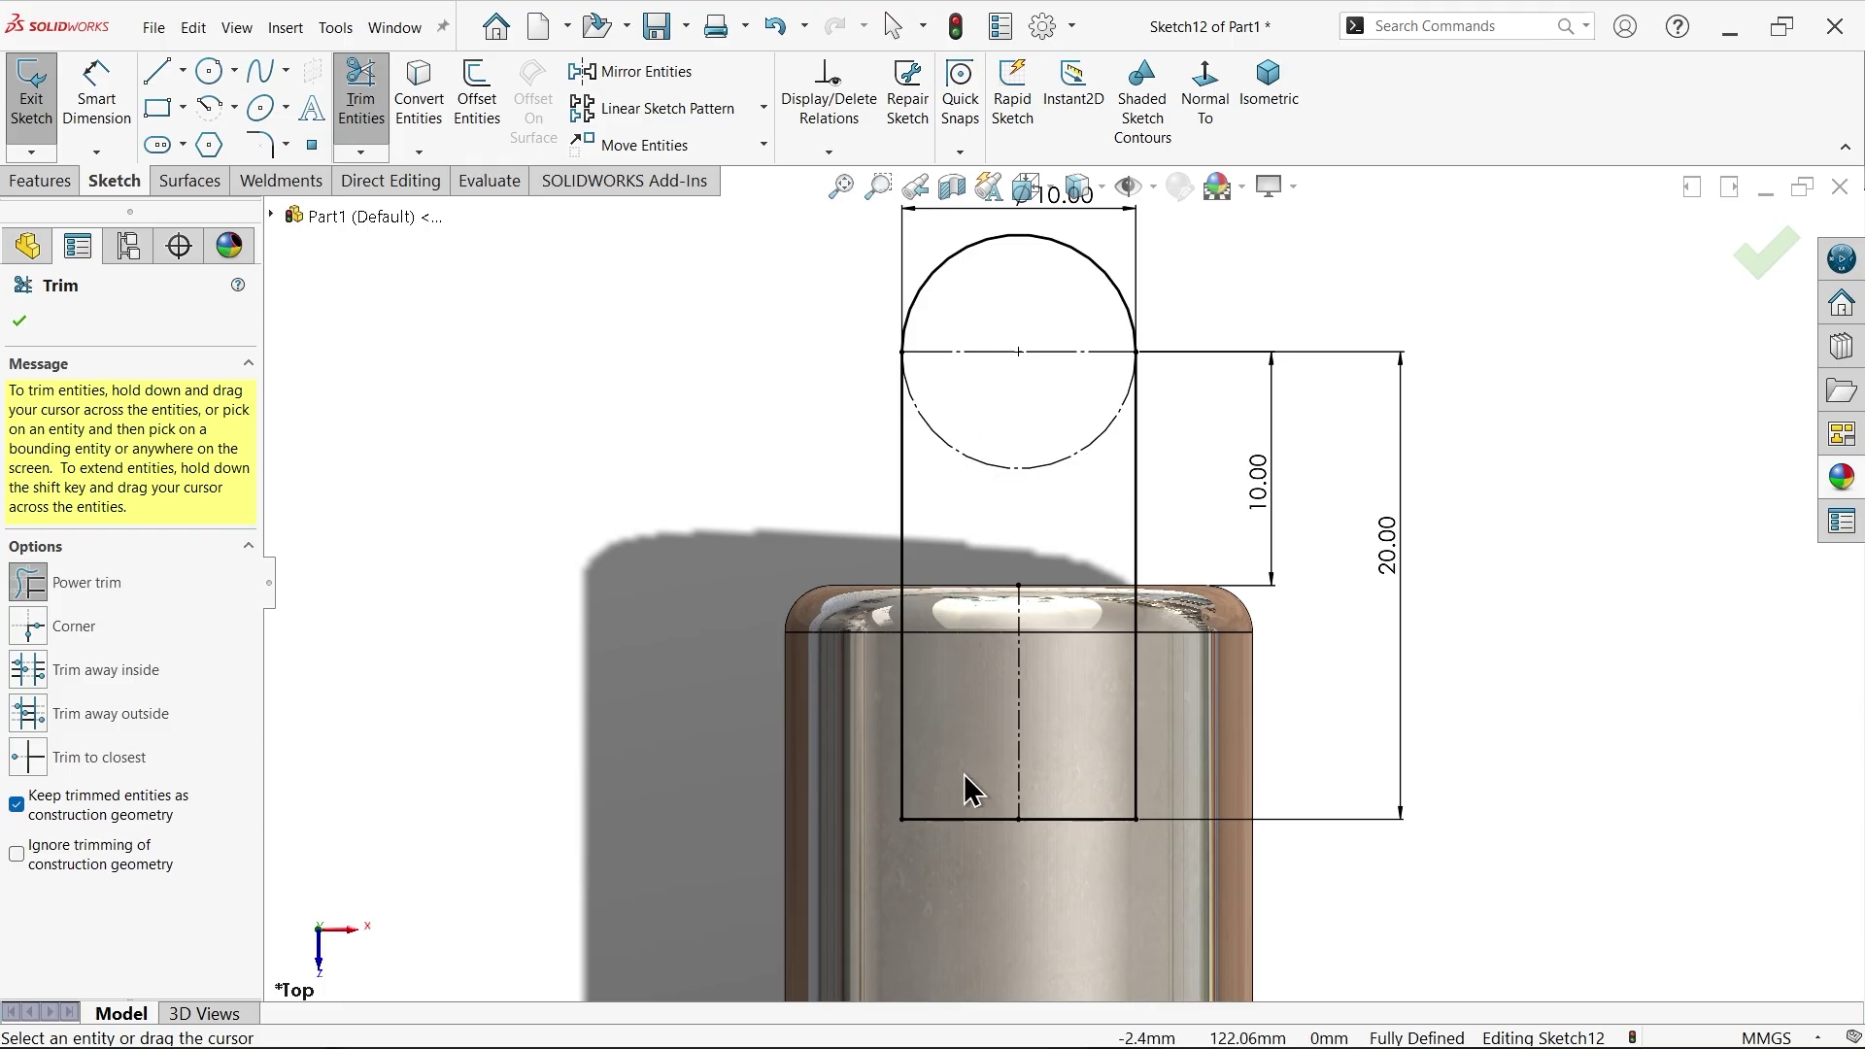
mouse_move(966, 894)
mouse_down()
mouse_move(1070, 799)
mouse_move(1057, 884)
mouse_up()
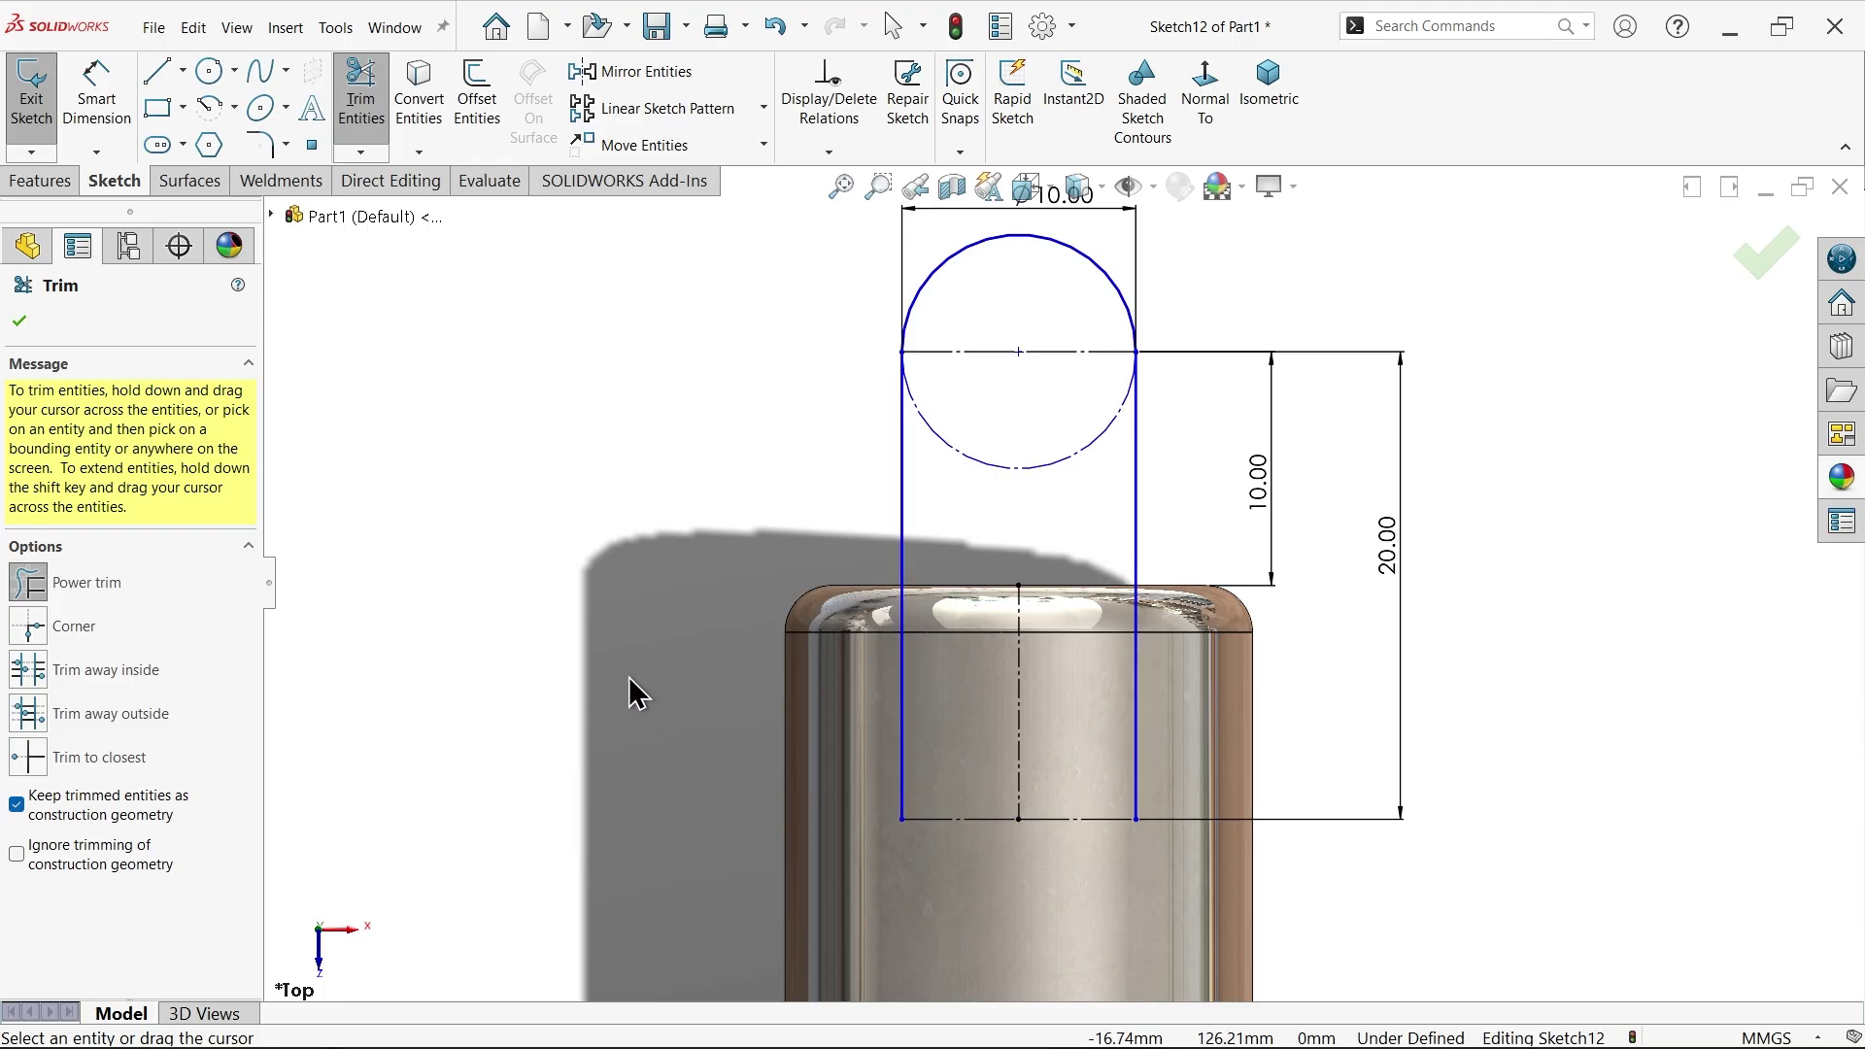
click(19, 324)
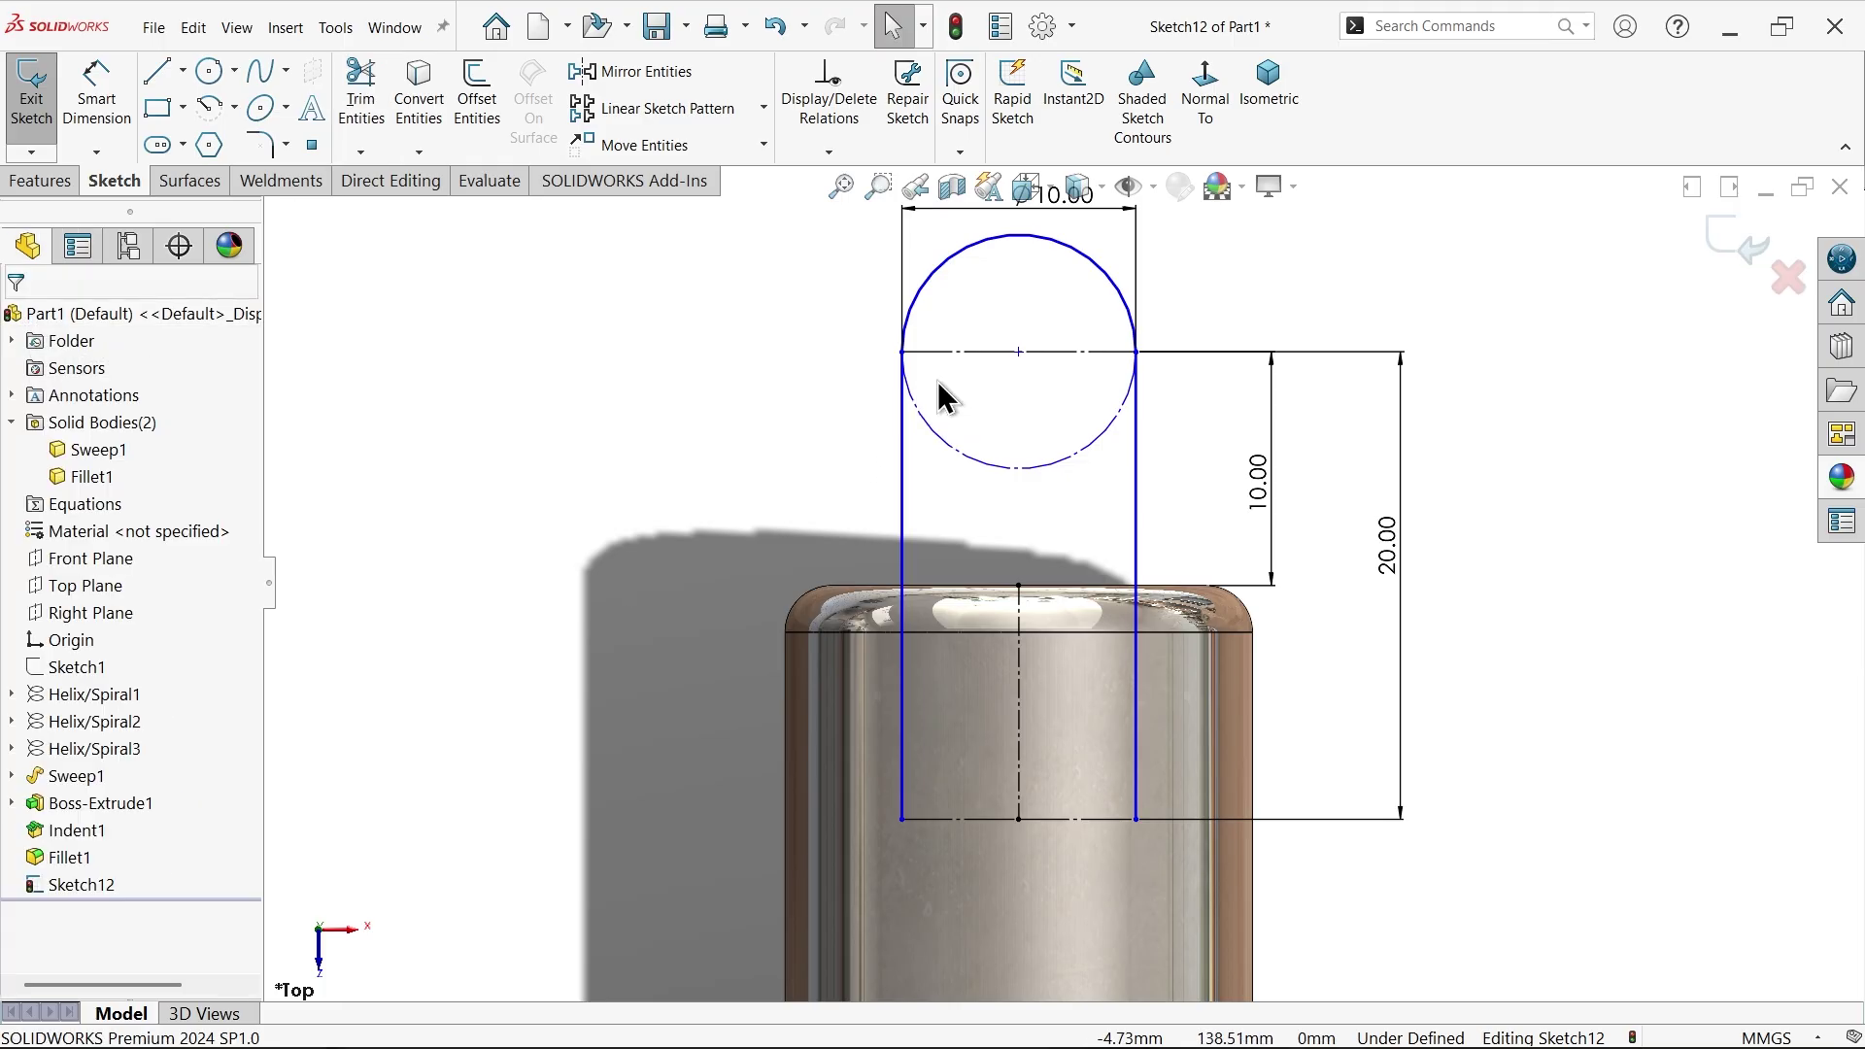
- Add a Vertical relation between the circle centre and the bottom midpoint
click(1020, 355)
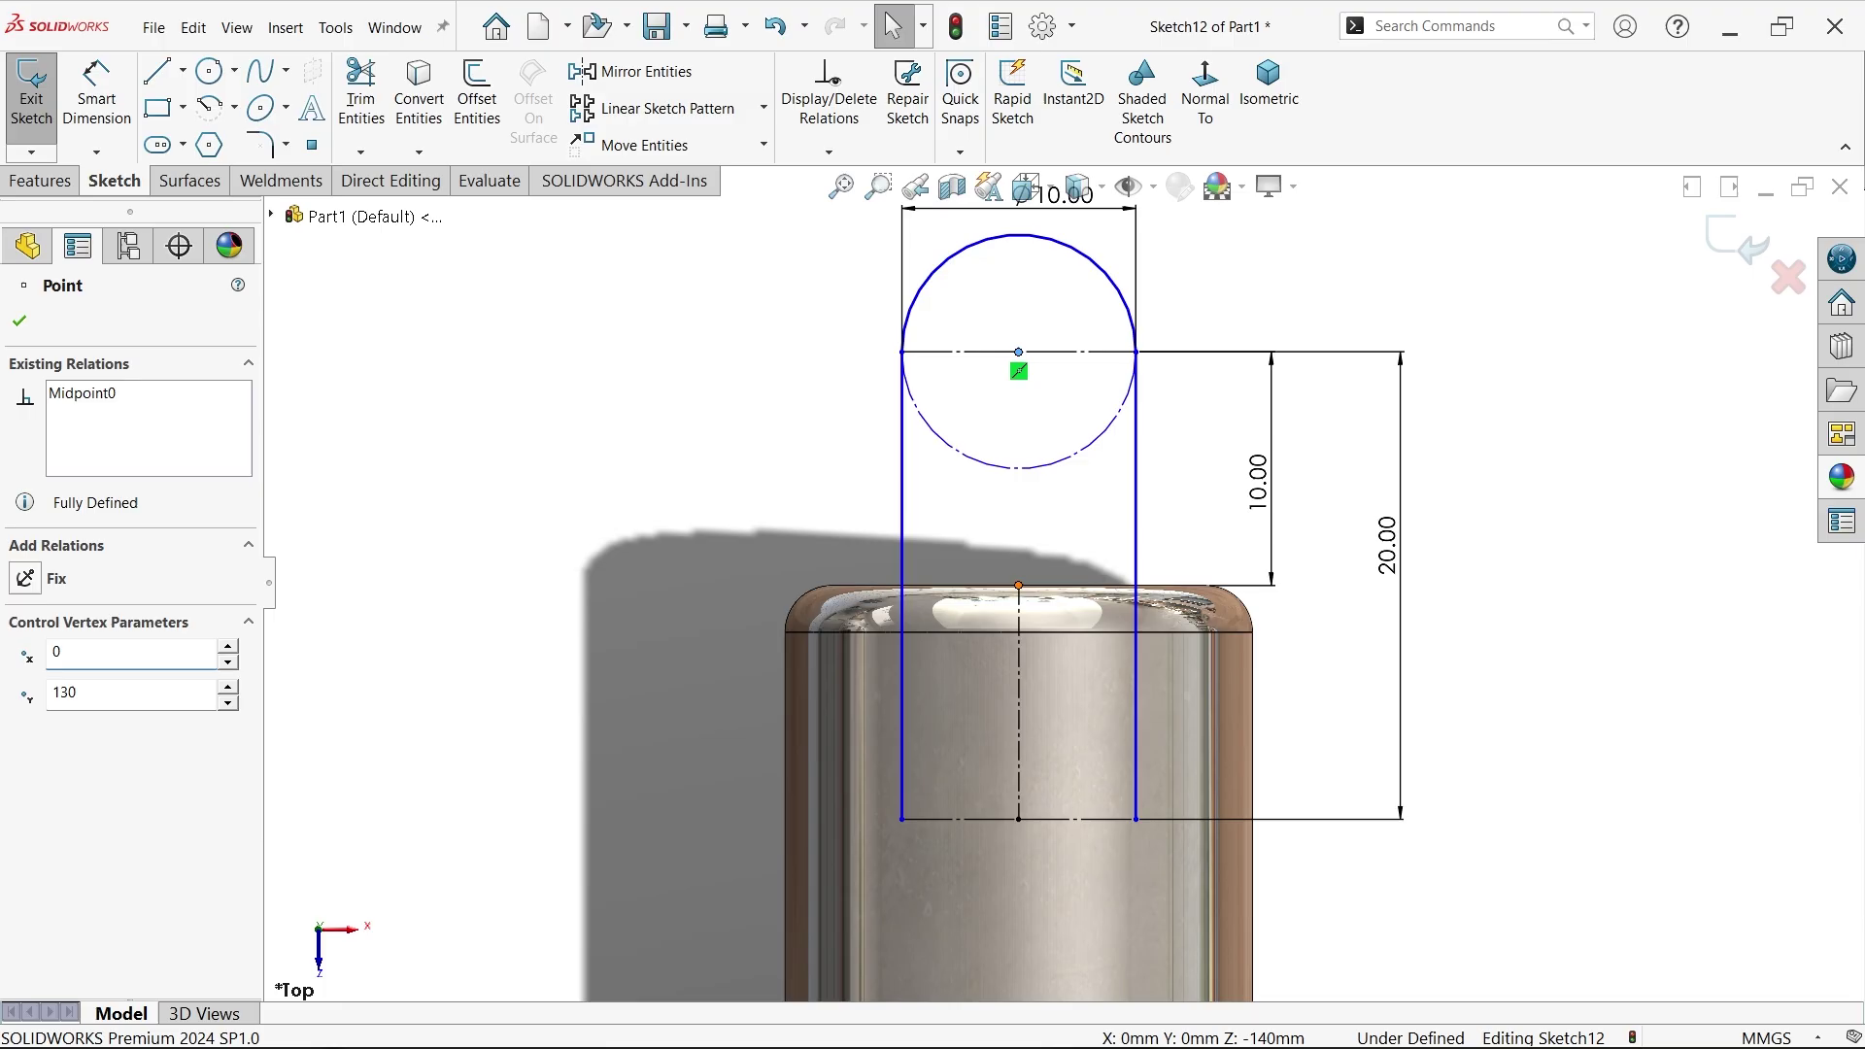
ctrl+click(1018, 584)
click(1105, 502)
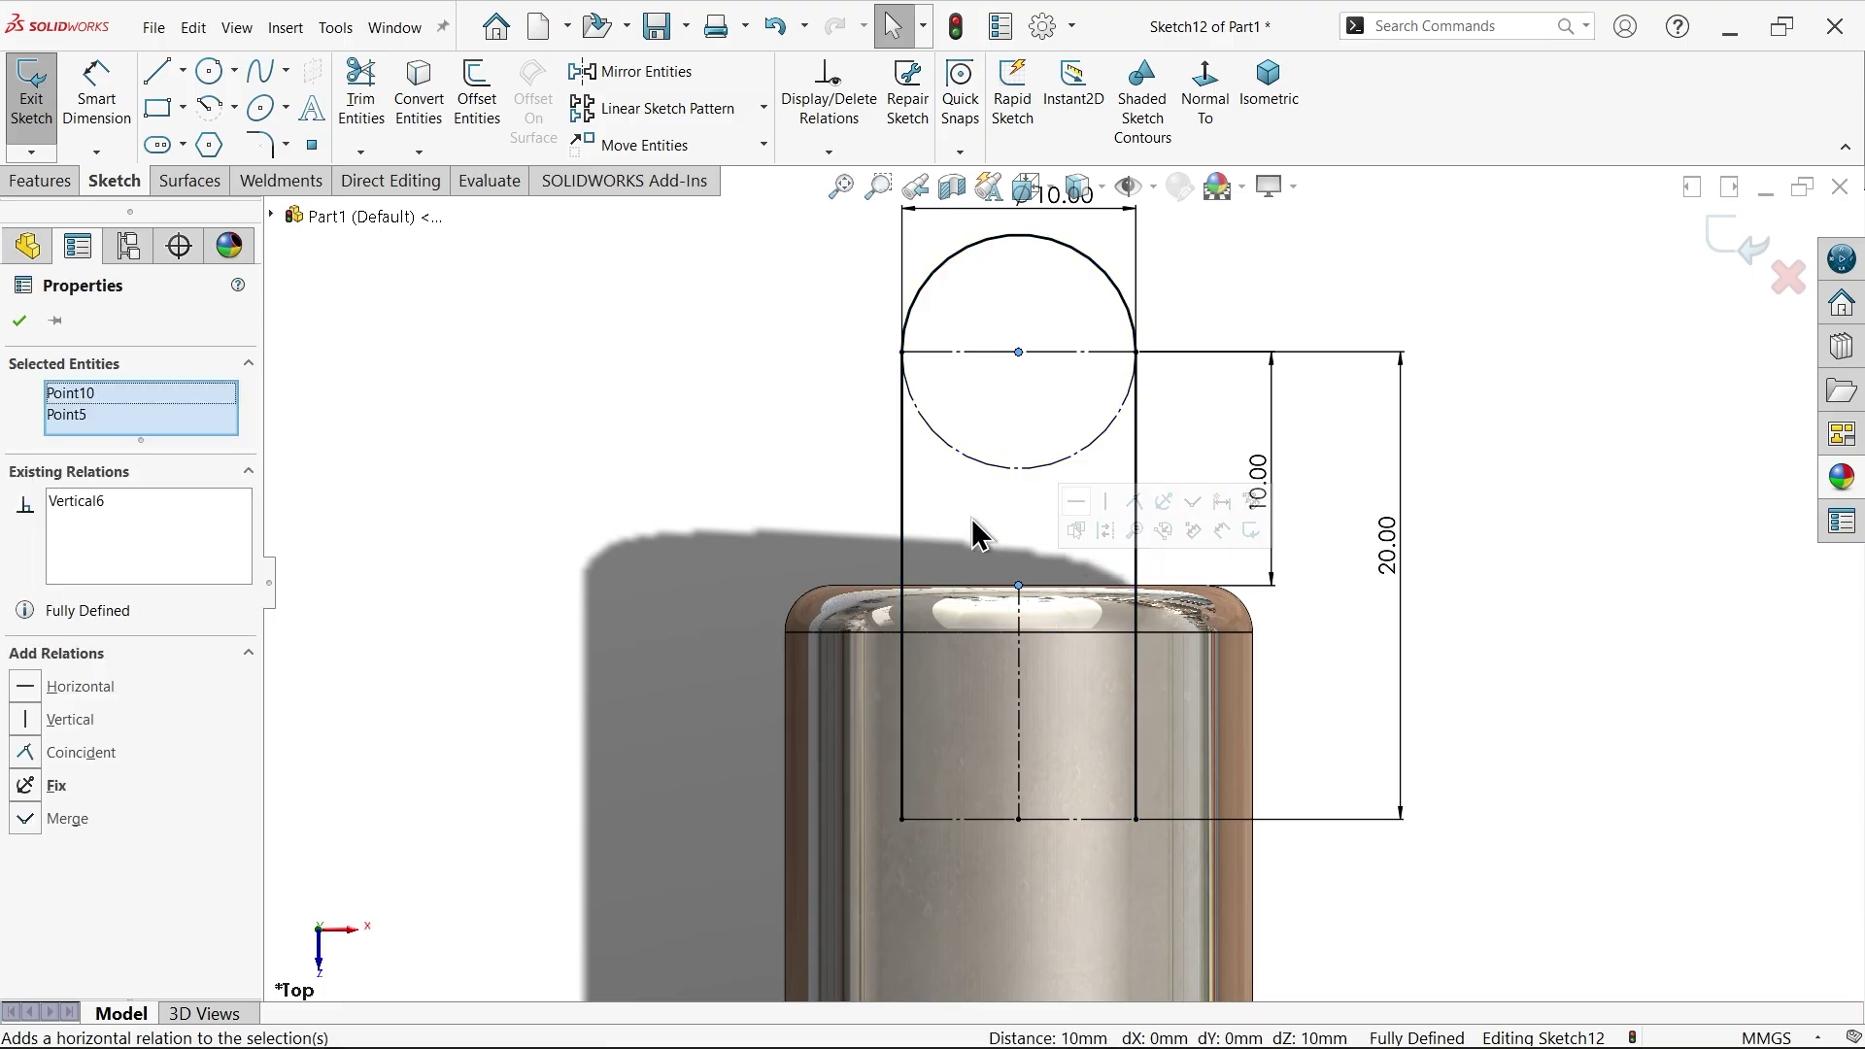
key(Escape)
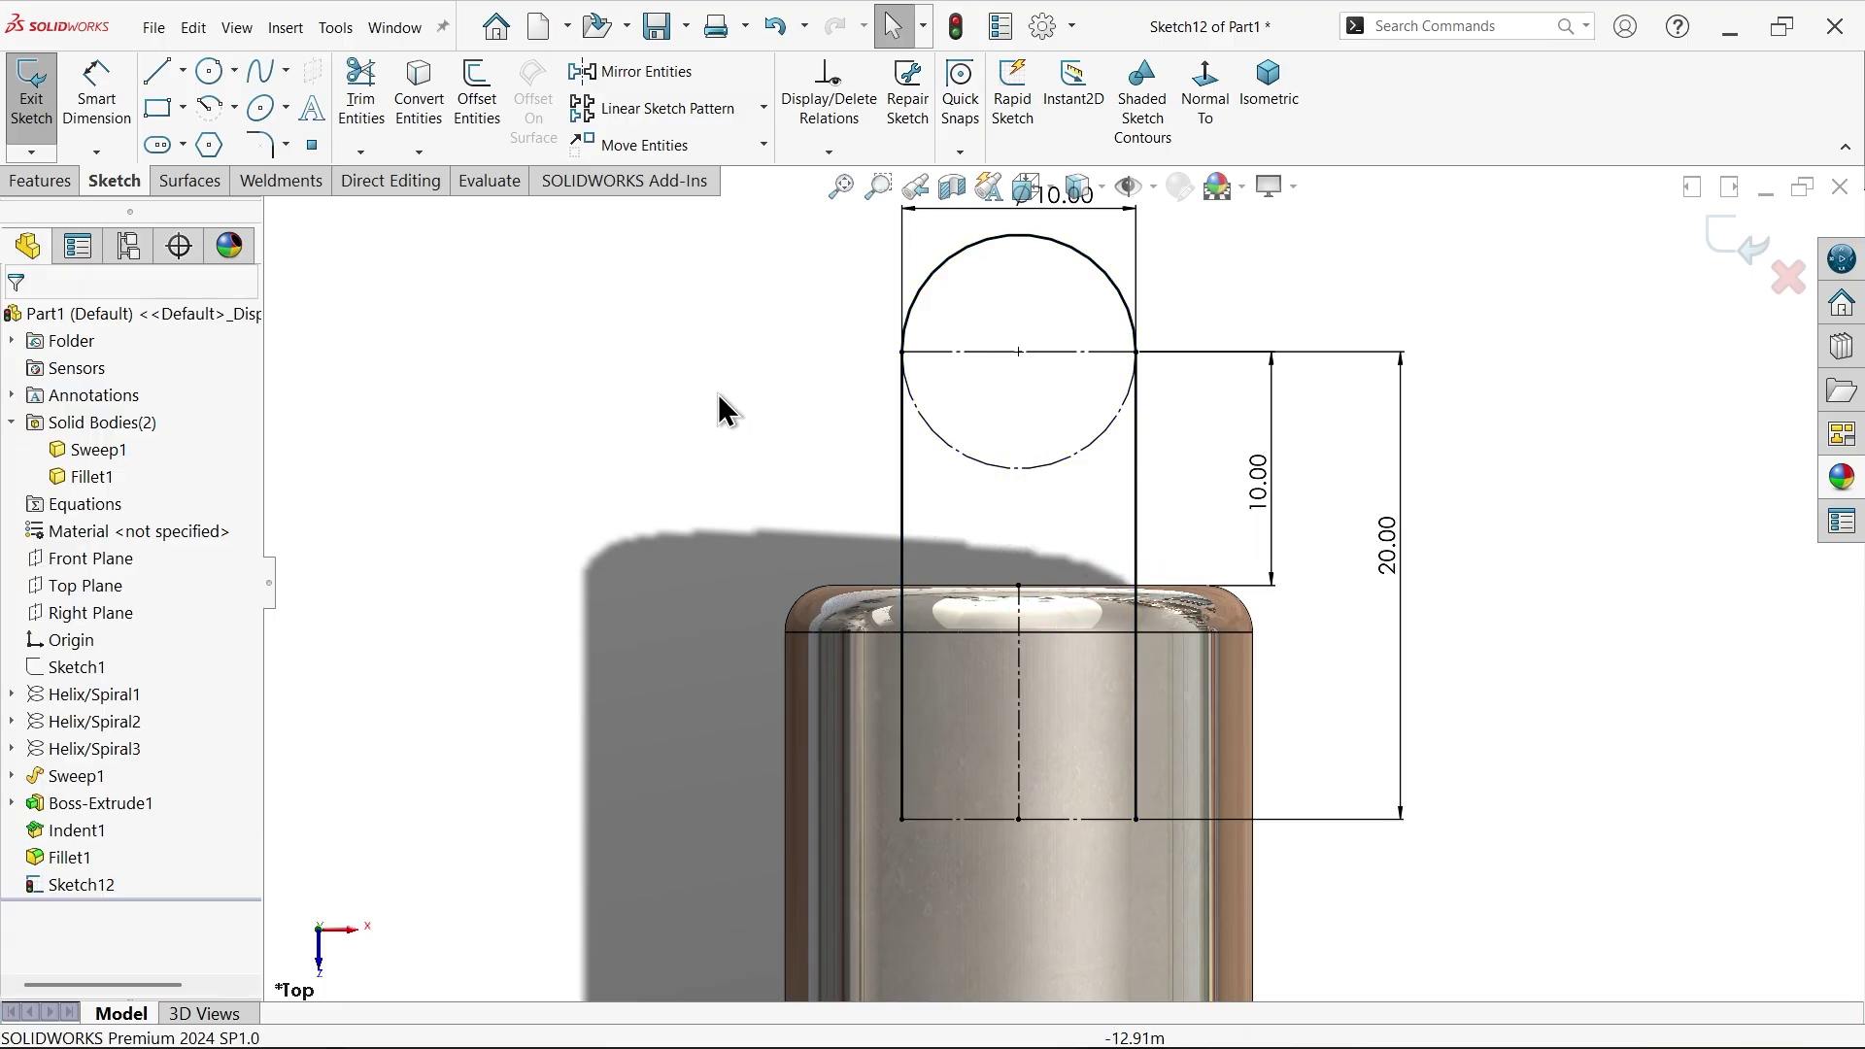
- Sweep a 1.5 mm circular profile along Sketch12 with Merge result unchecked
click(43, 188)
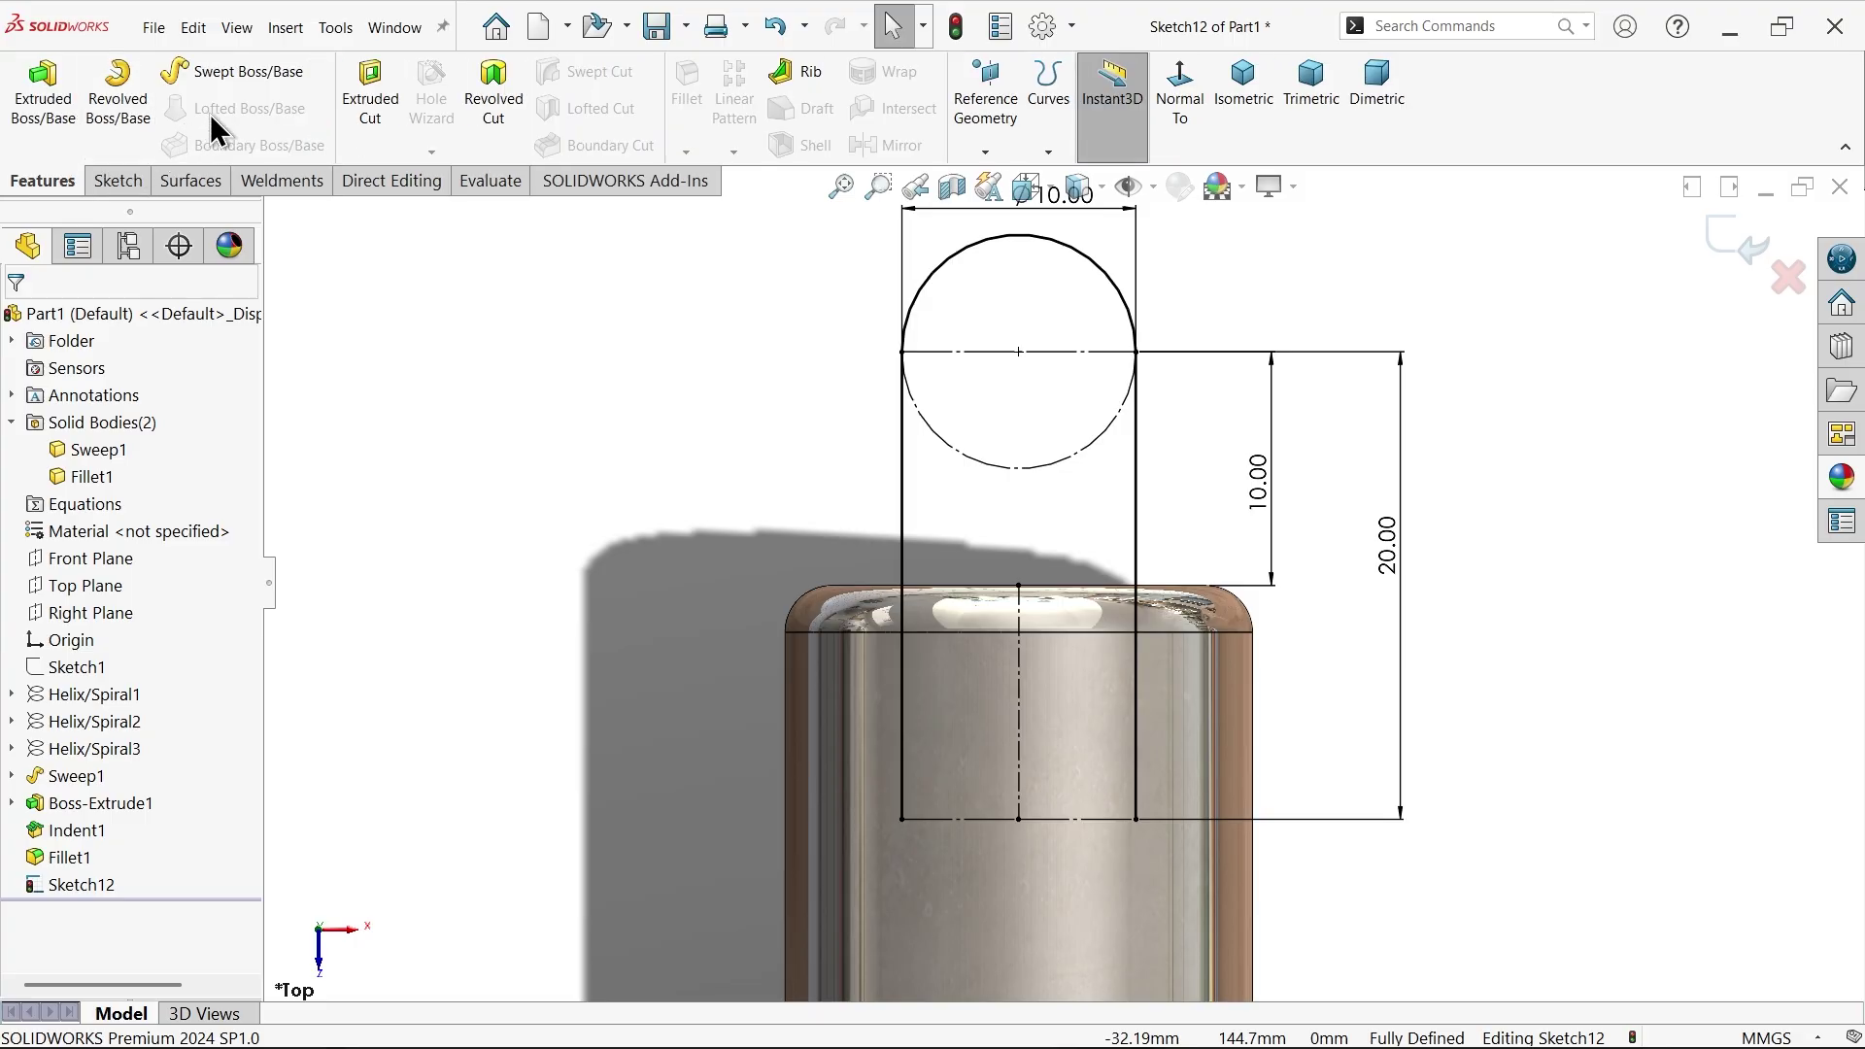
click(248, 77)
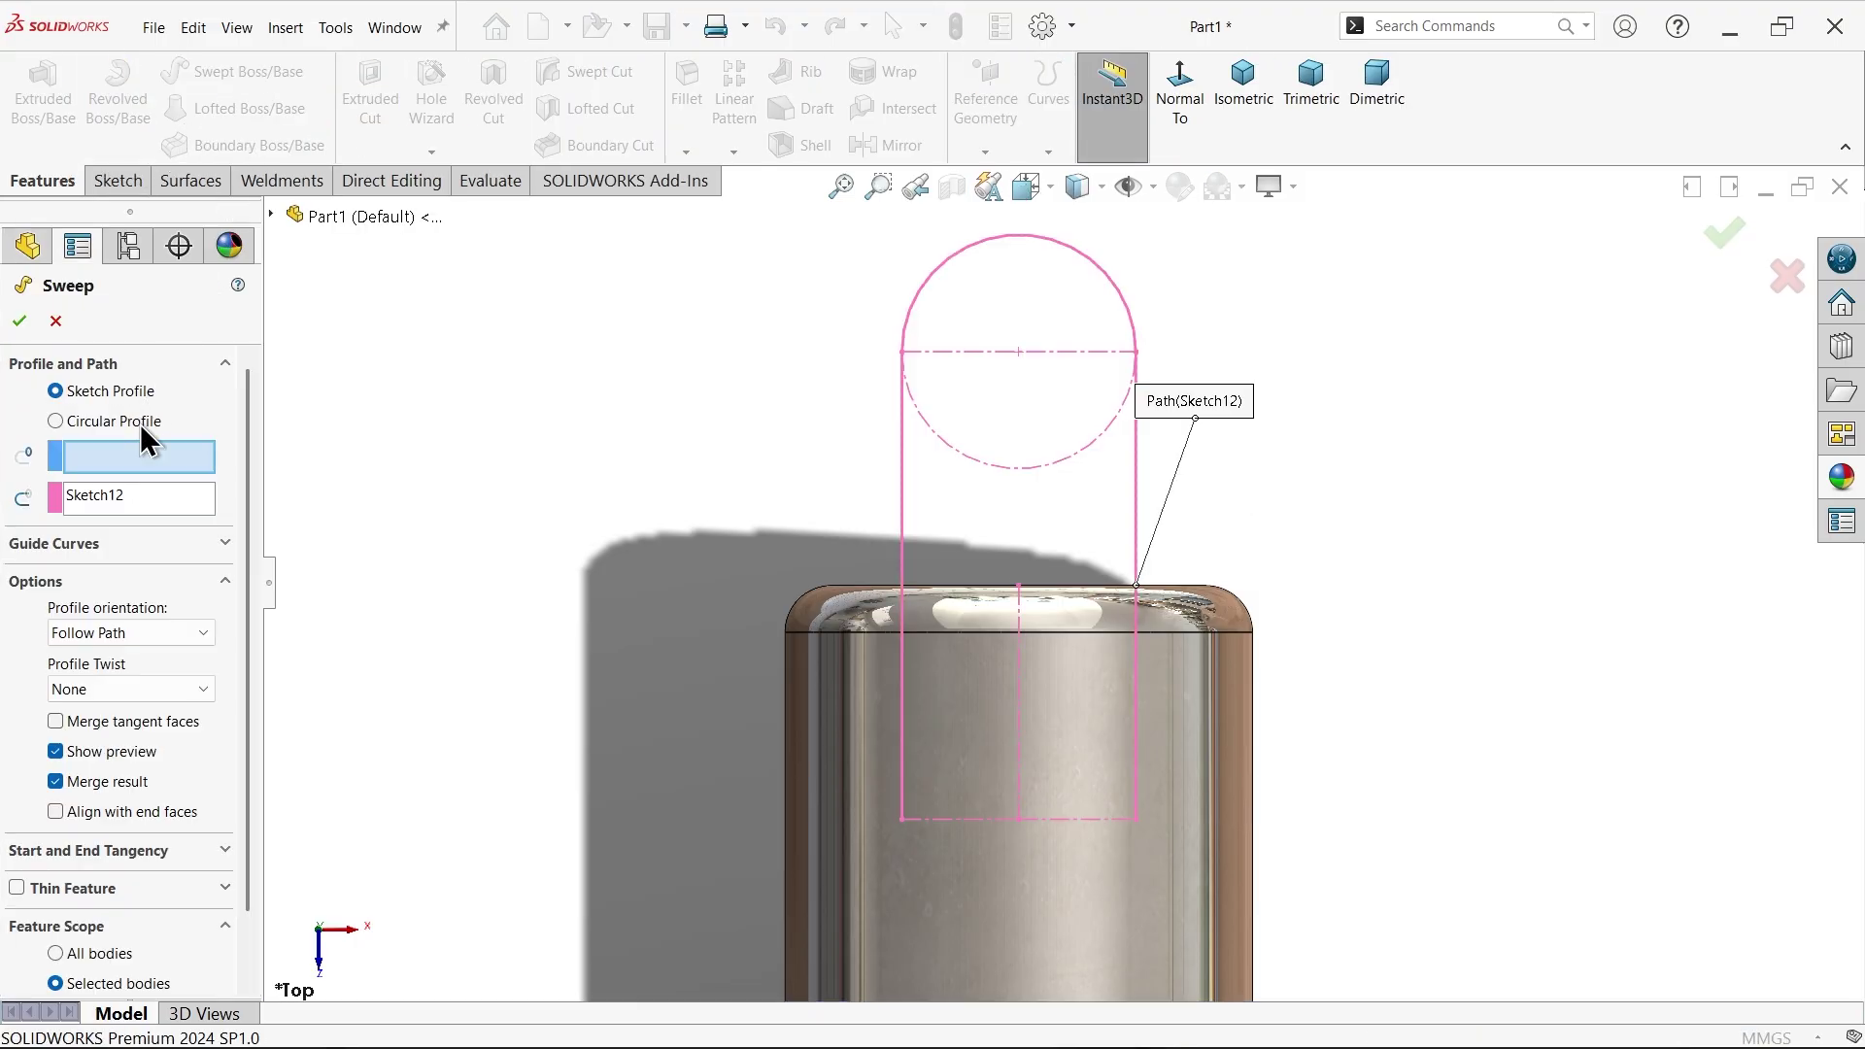
click(55, 422)
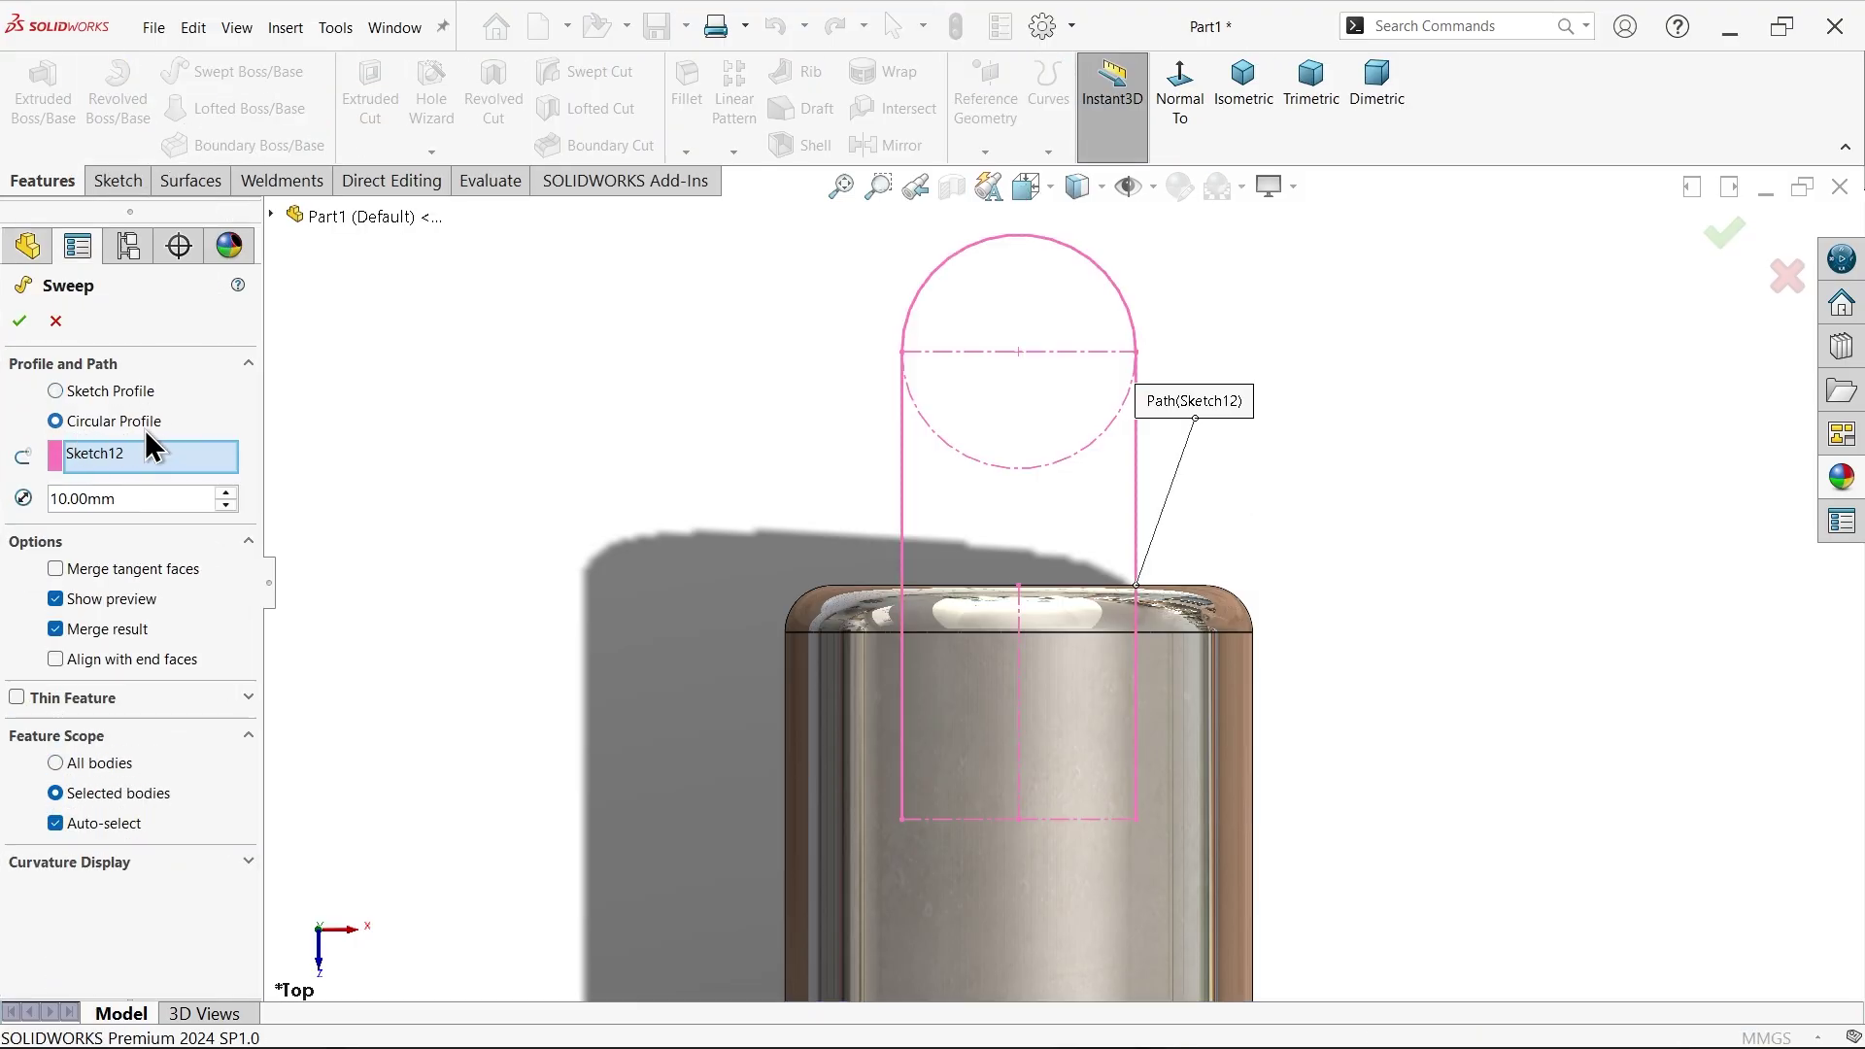
text(1.5)
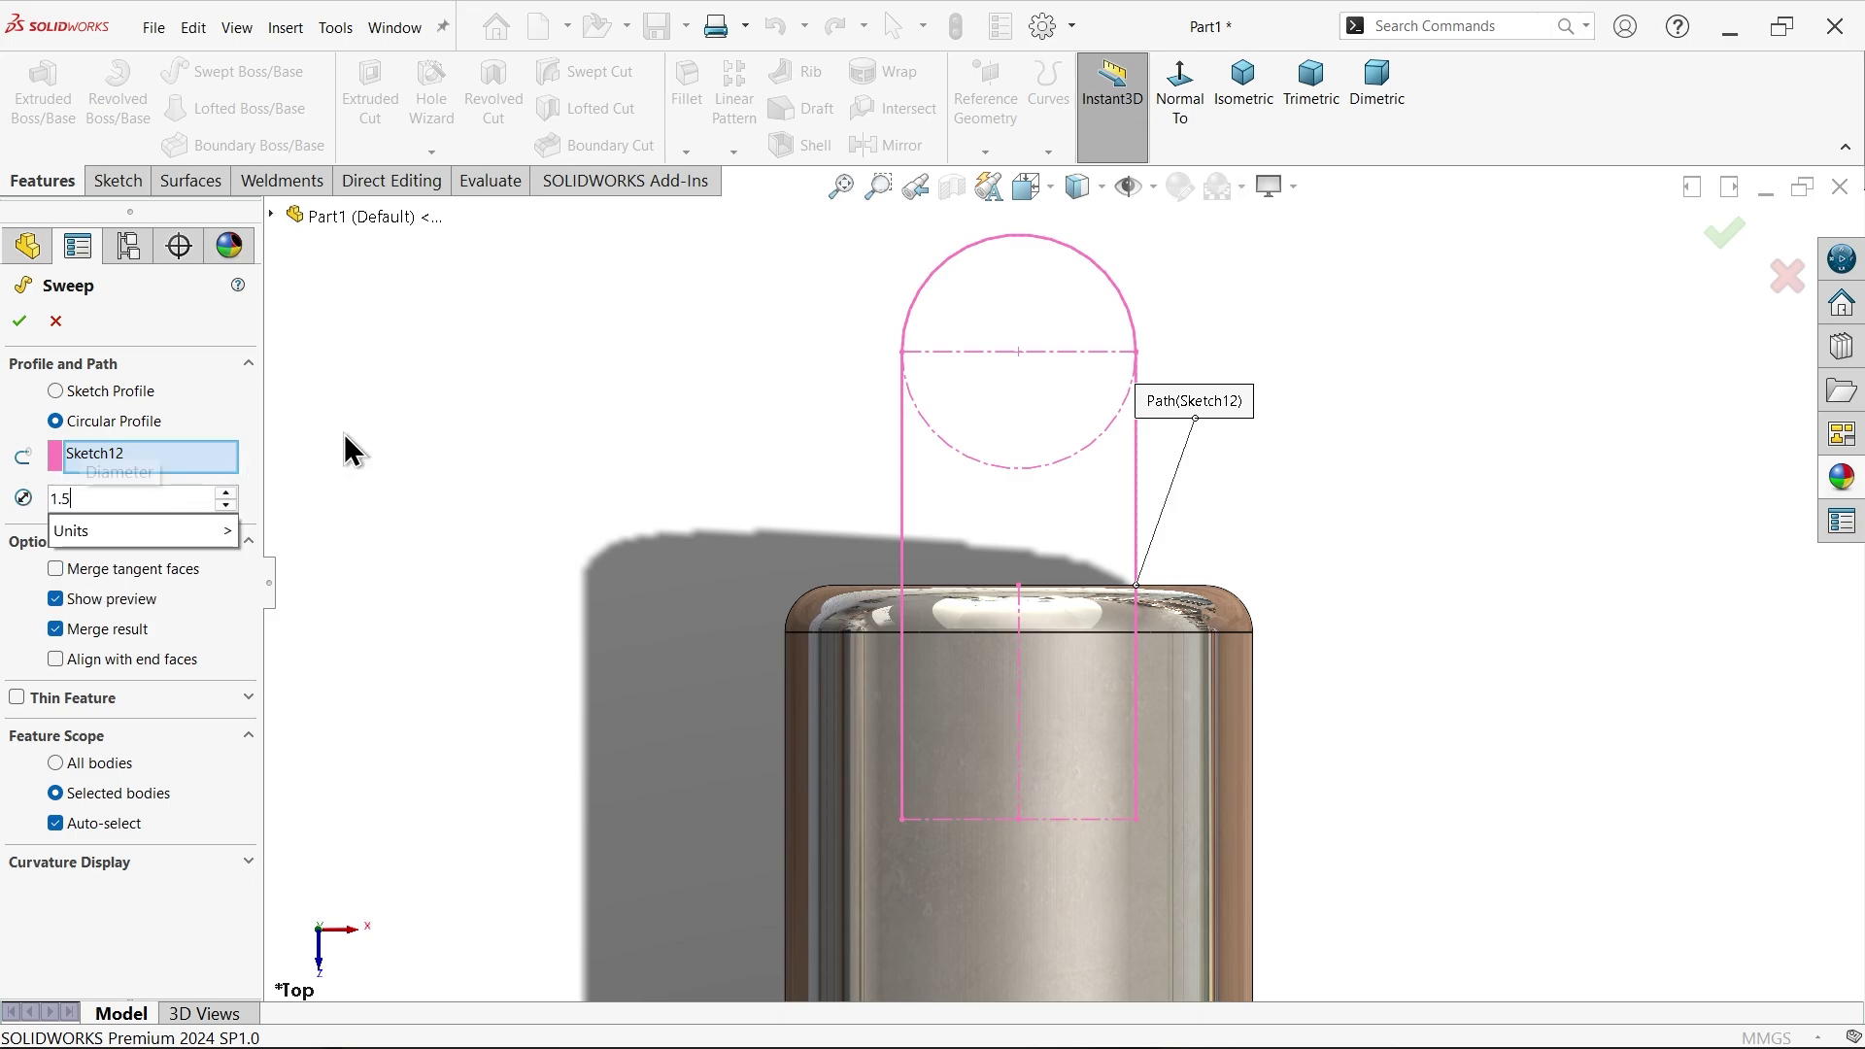
key(Return)
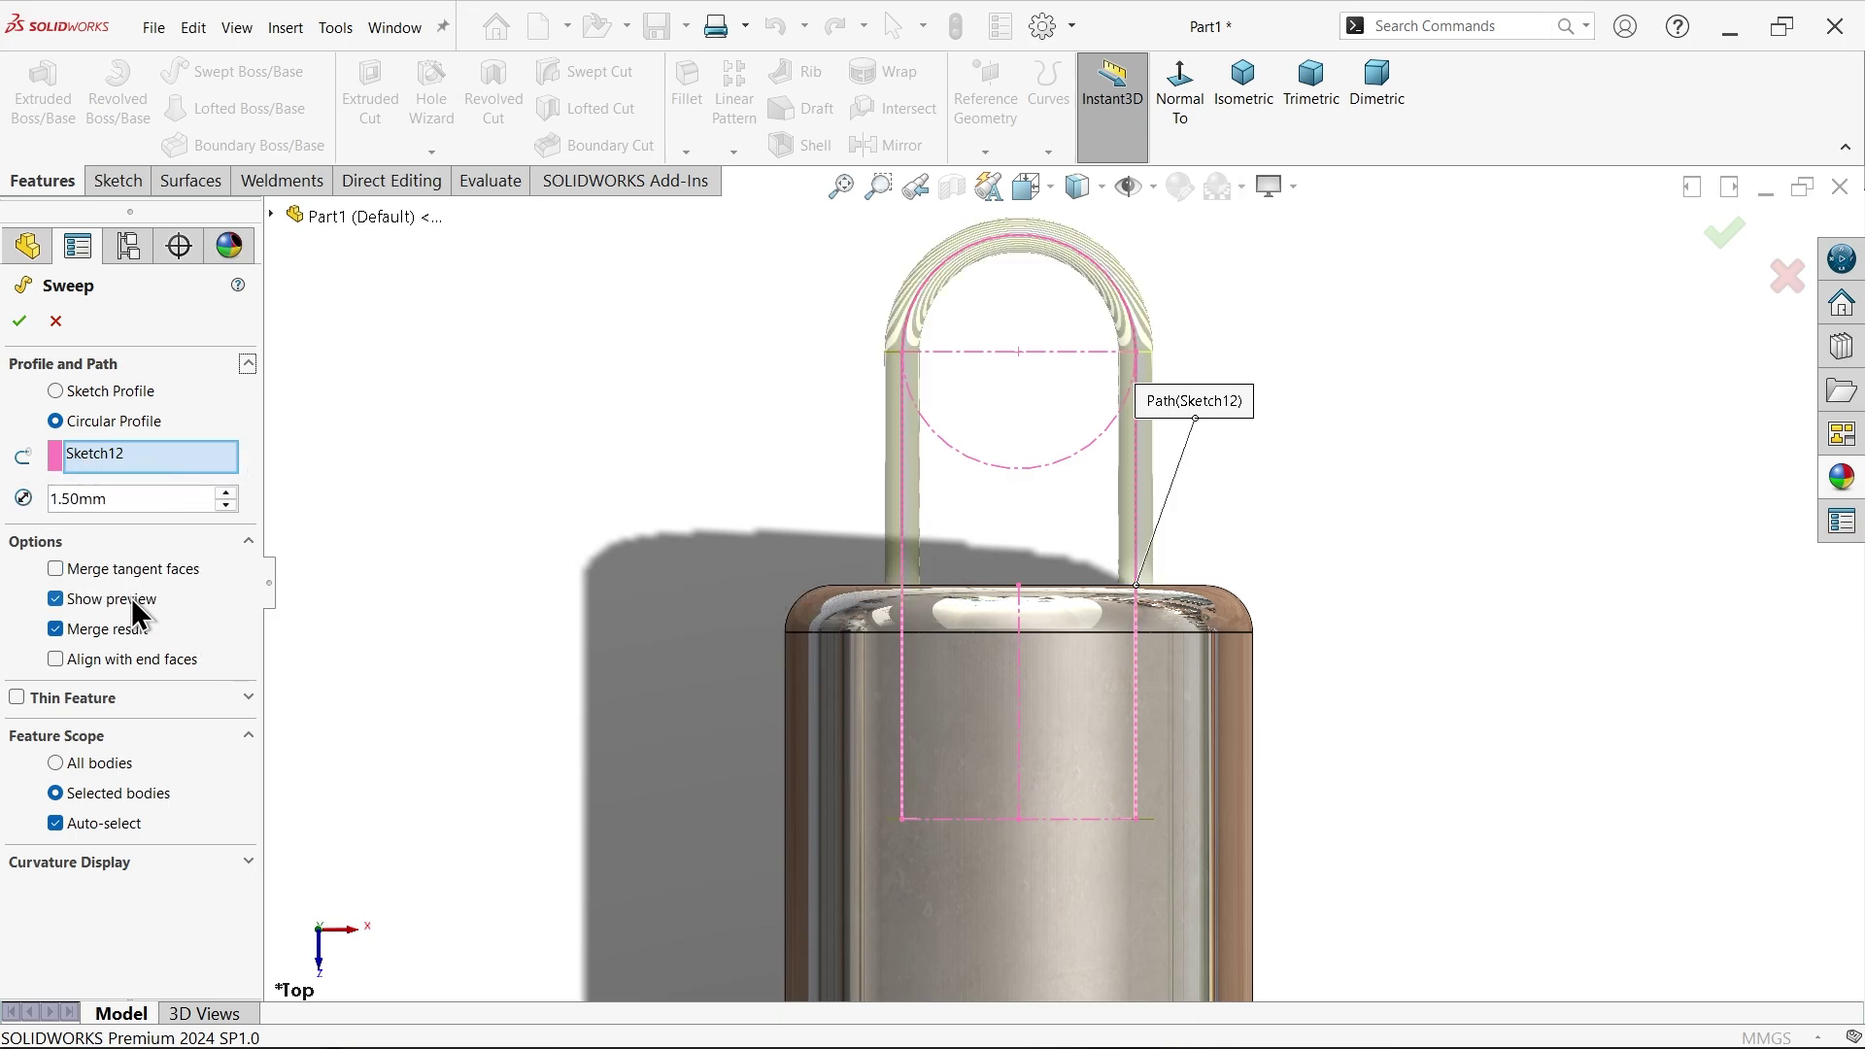
click(55, 629)
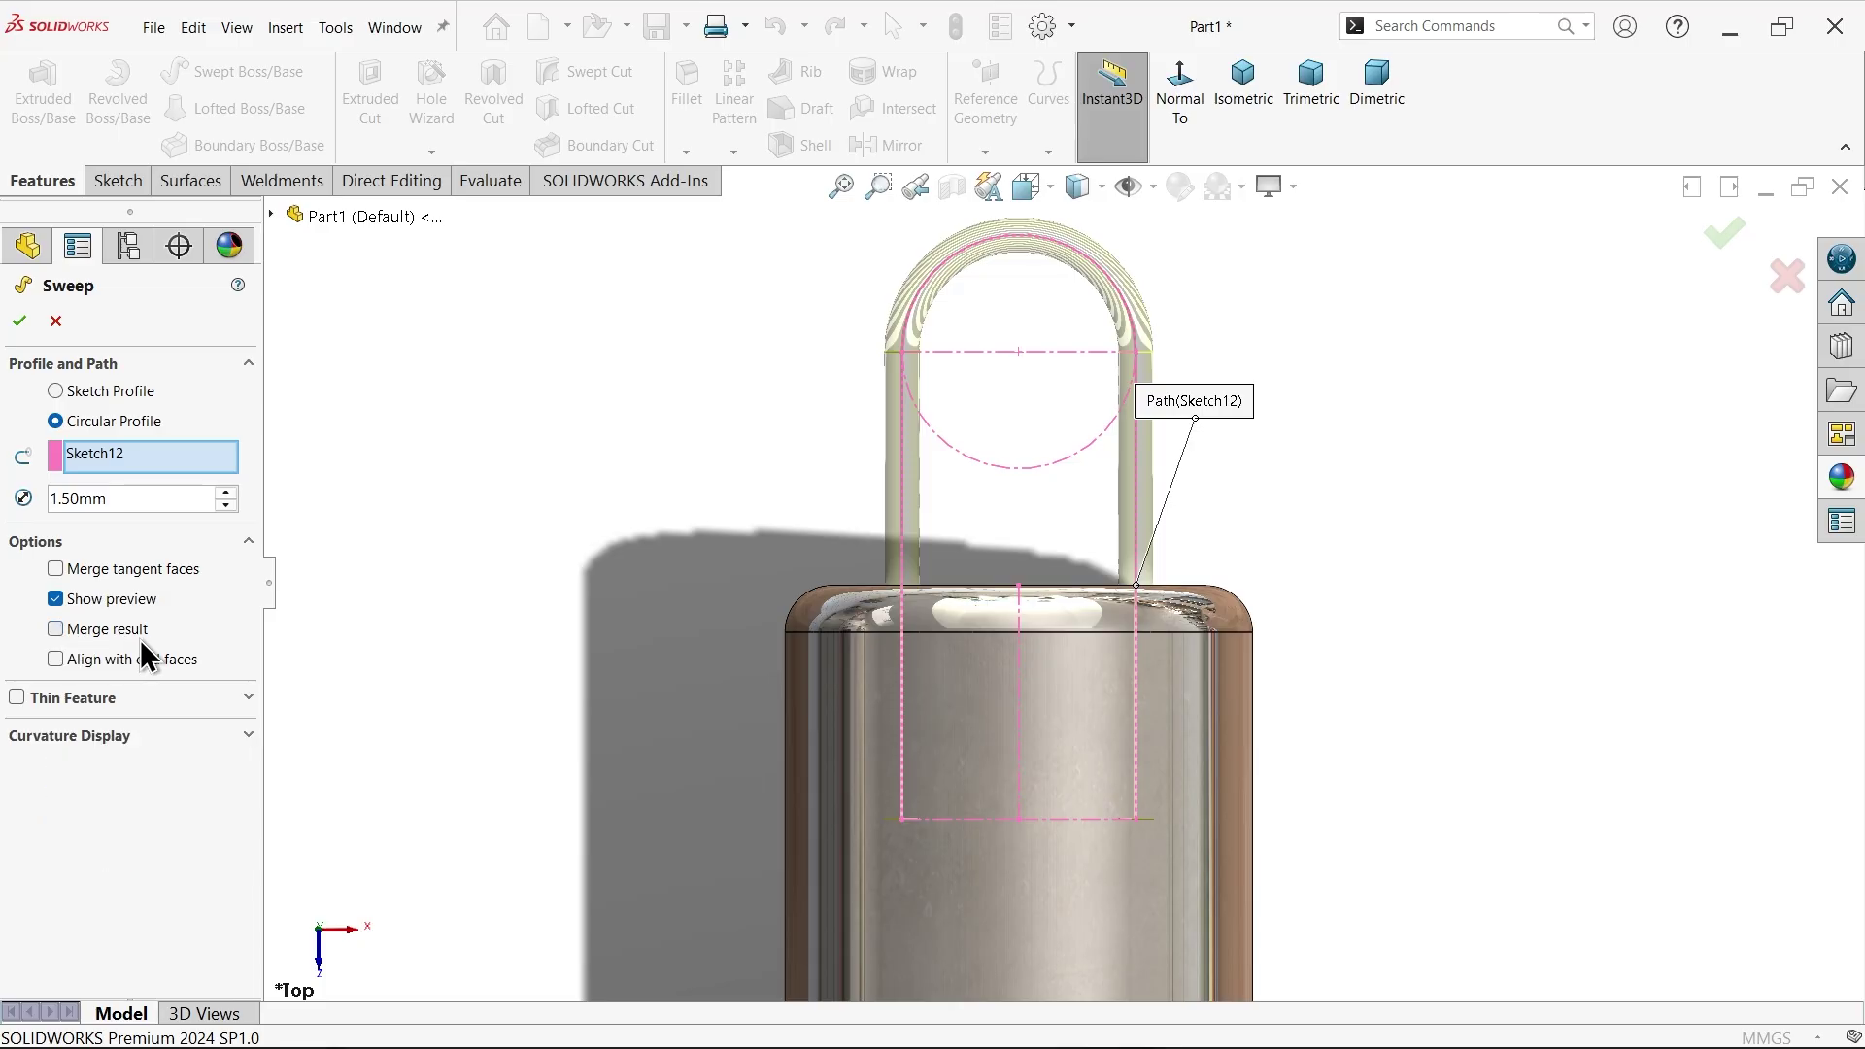
click(19, 322)
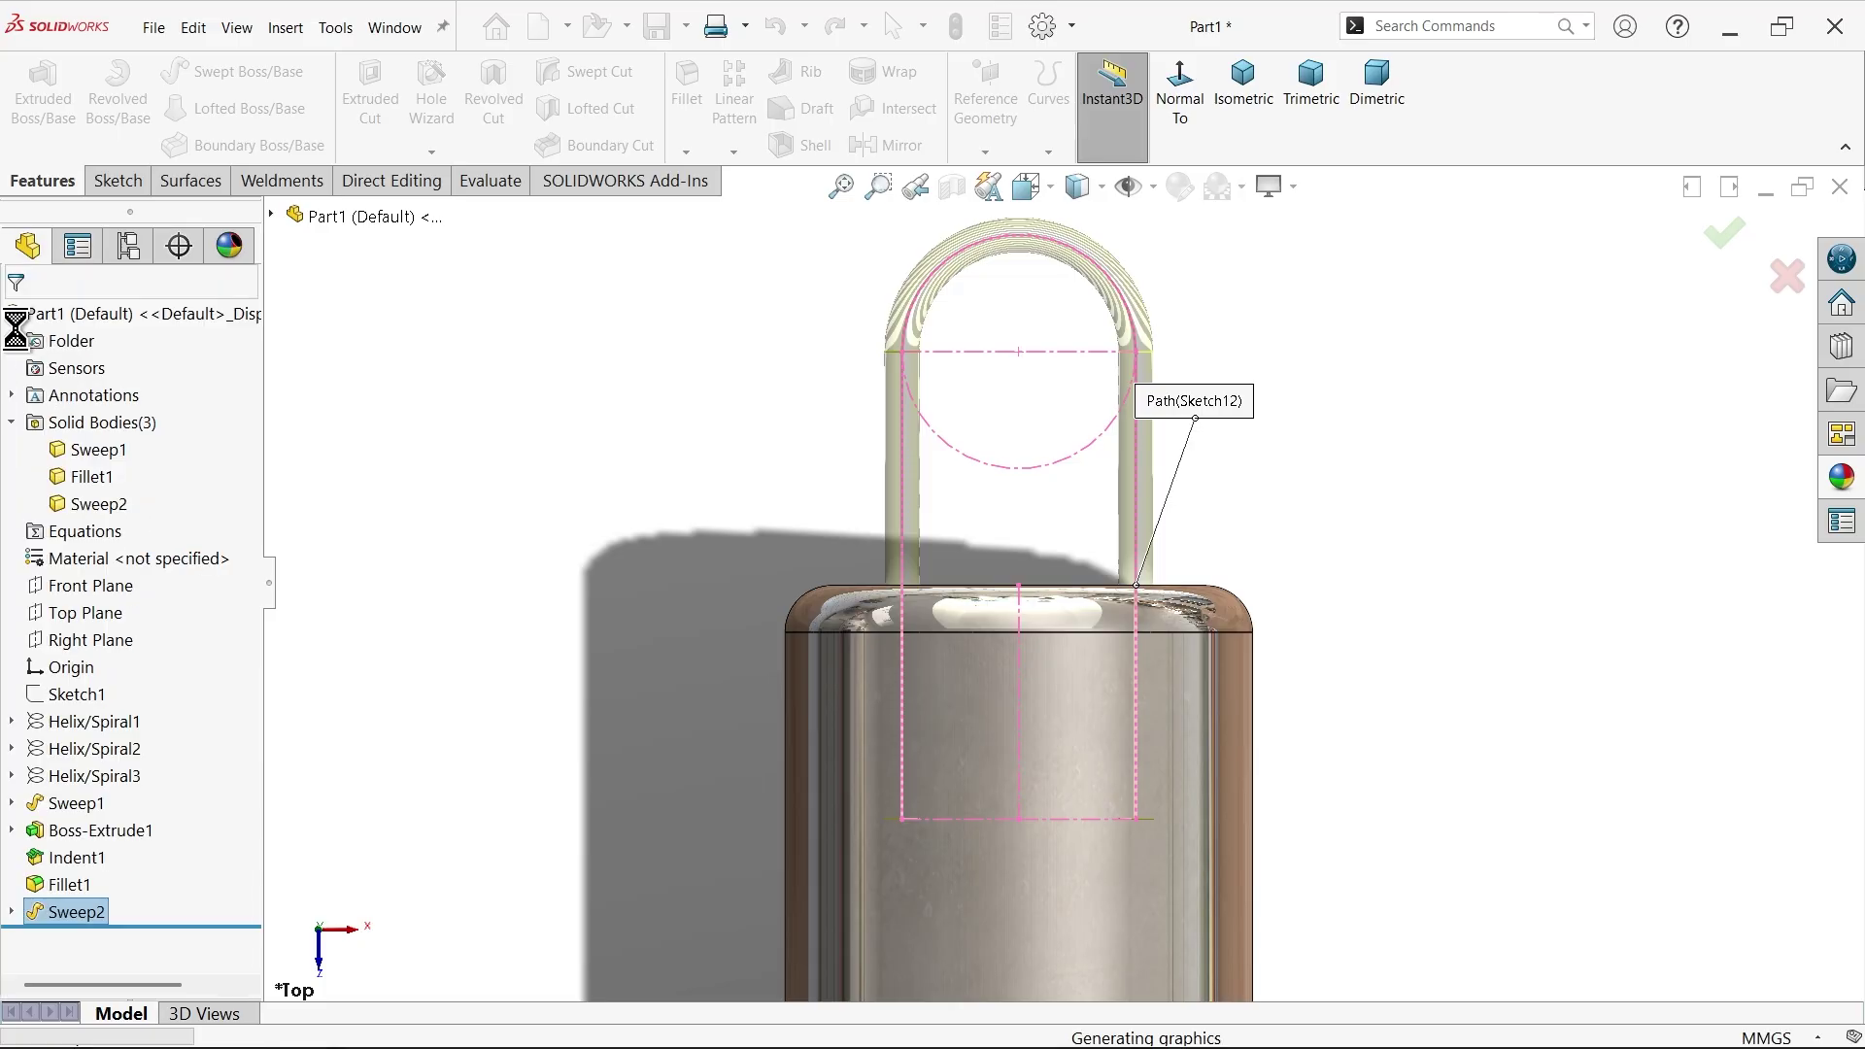
click(1245, 97)
scroll(1240, 500, down, 3)
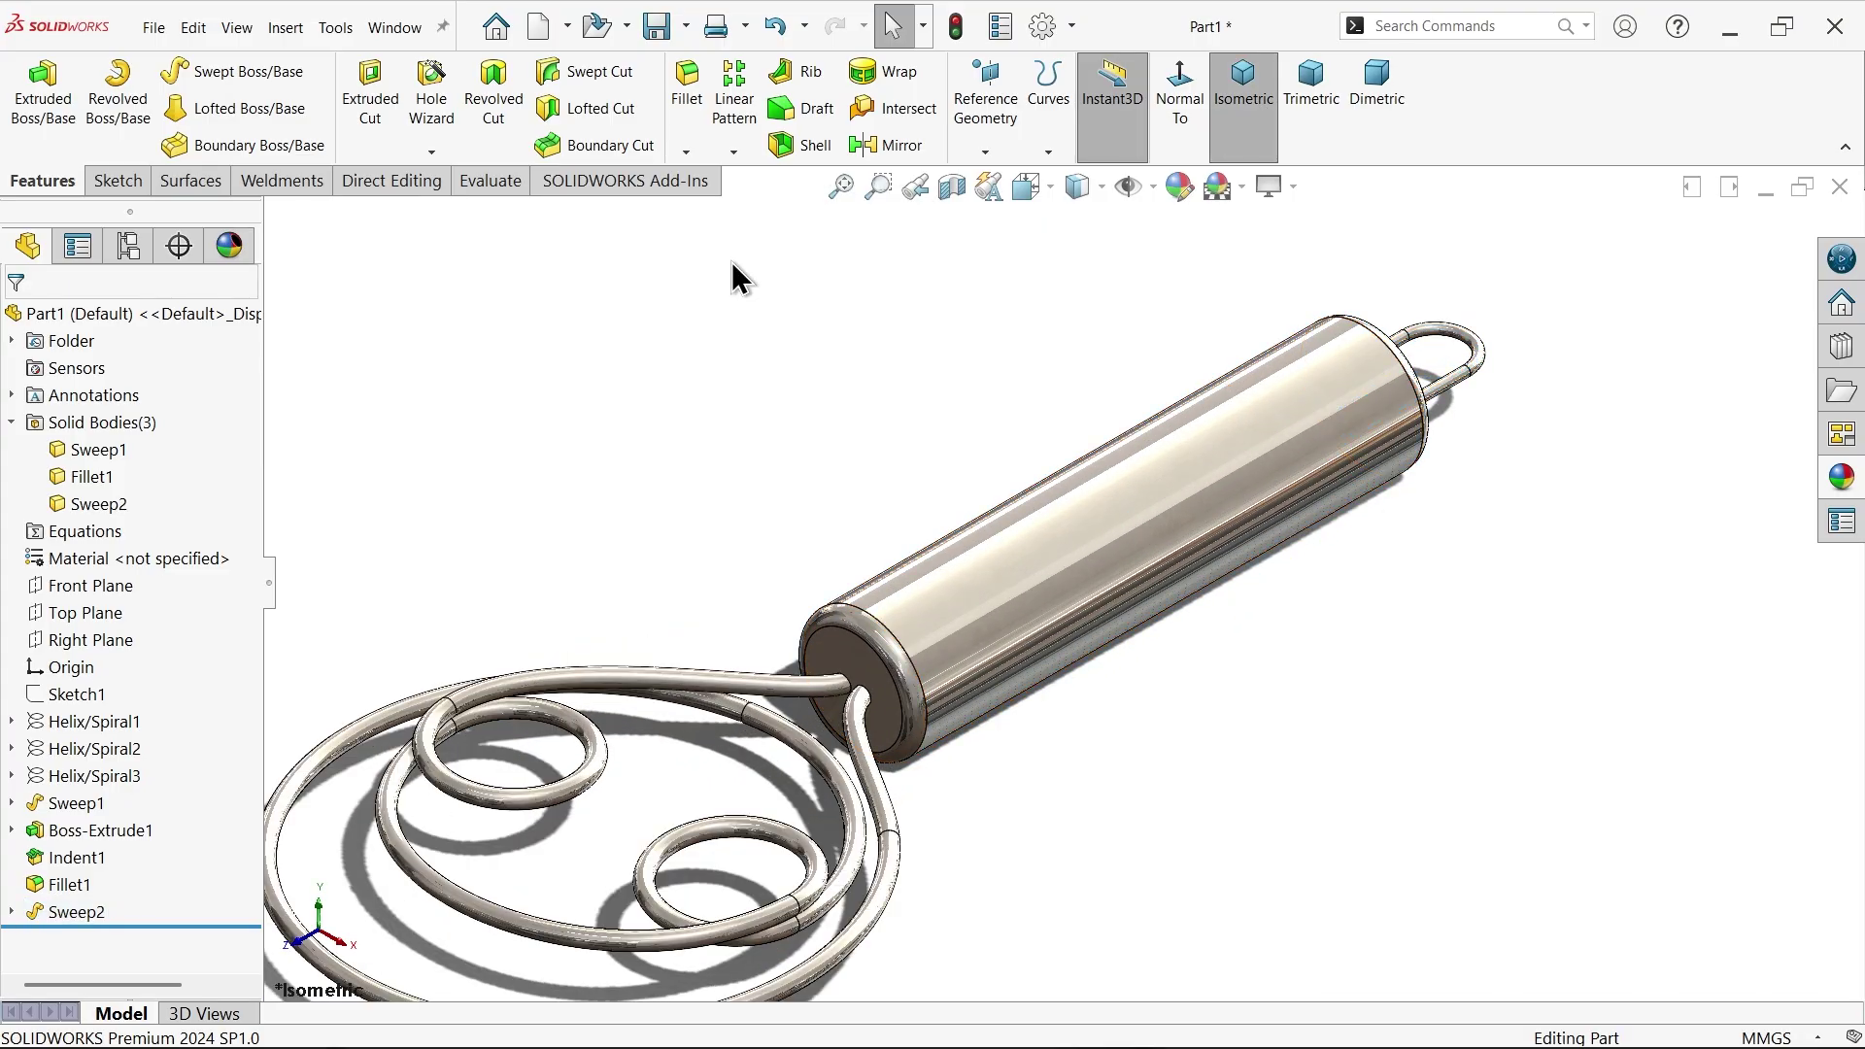
- Create Indent2 on the handle cylinder, cutting in the hanging loop's wire-end region as the tool body
click(285, 28)
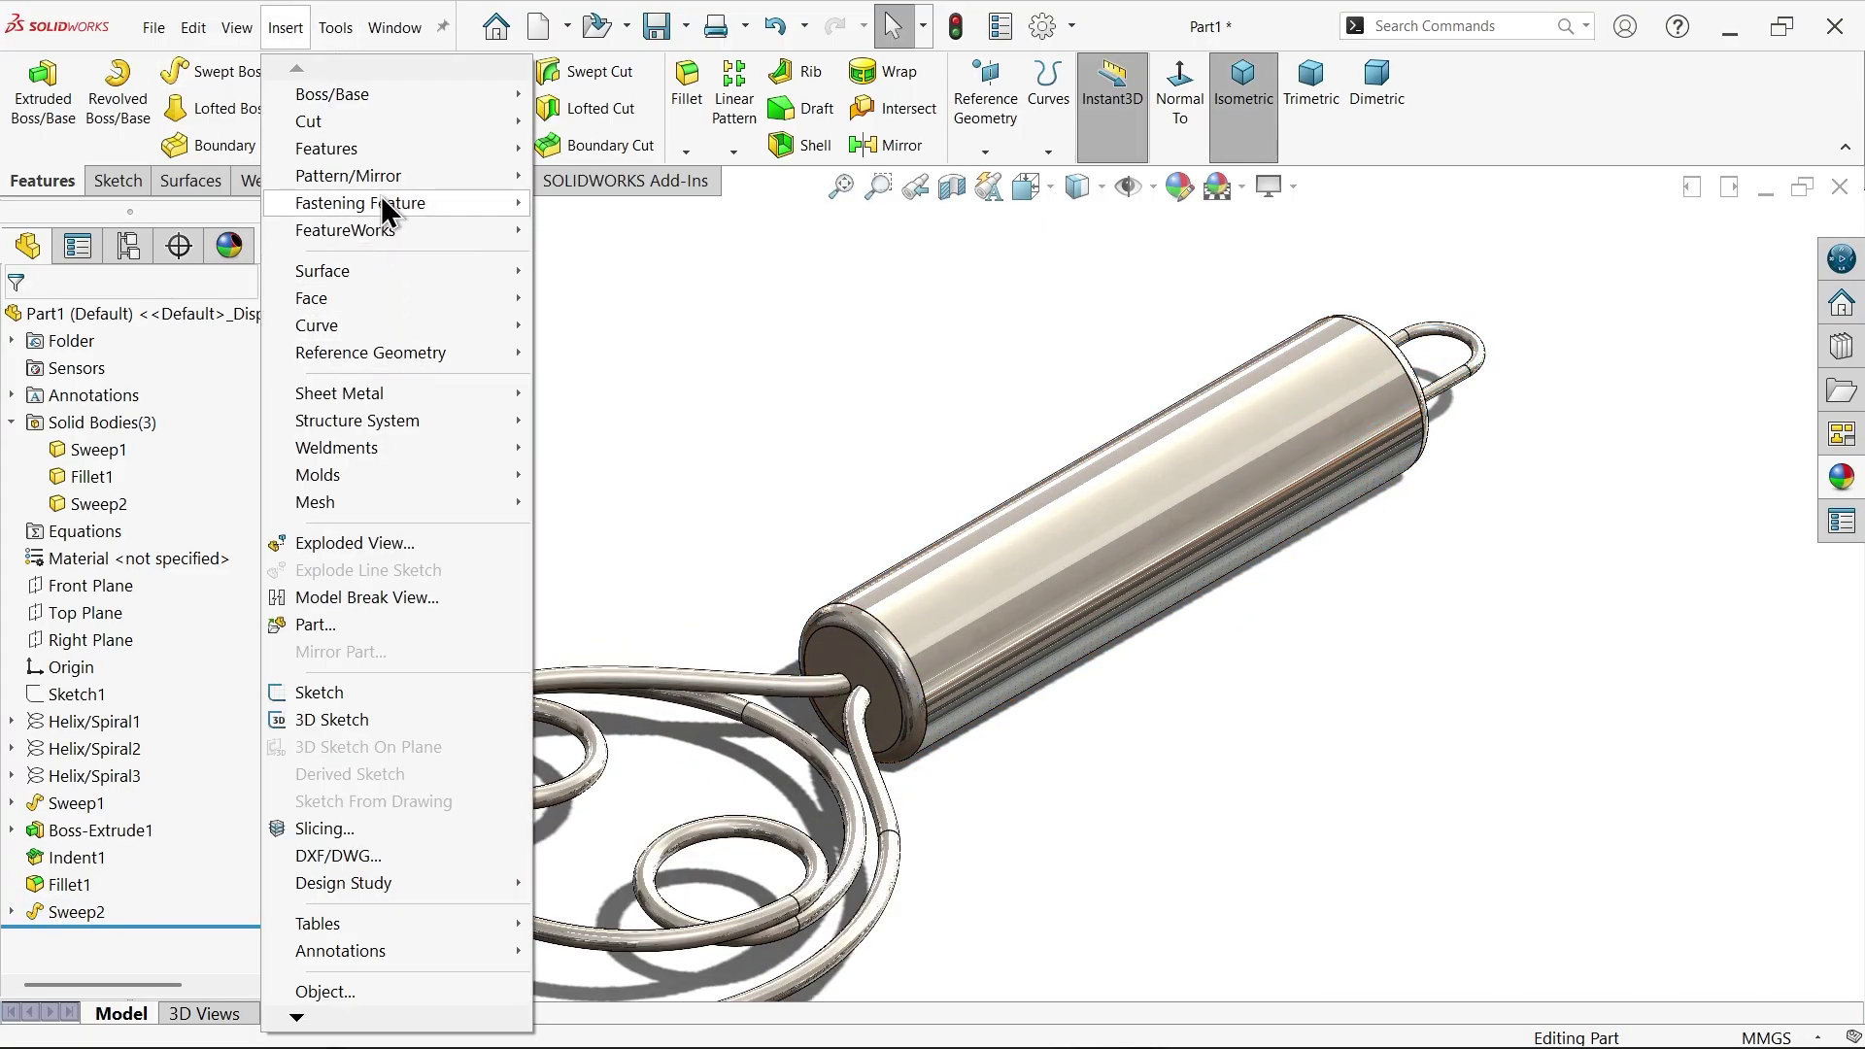
mouse_move(417, 154)
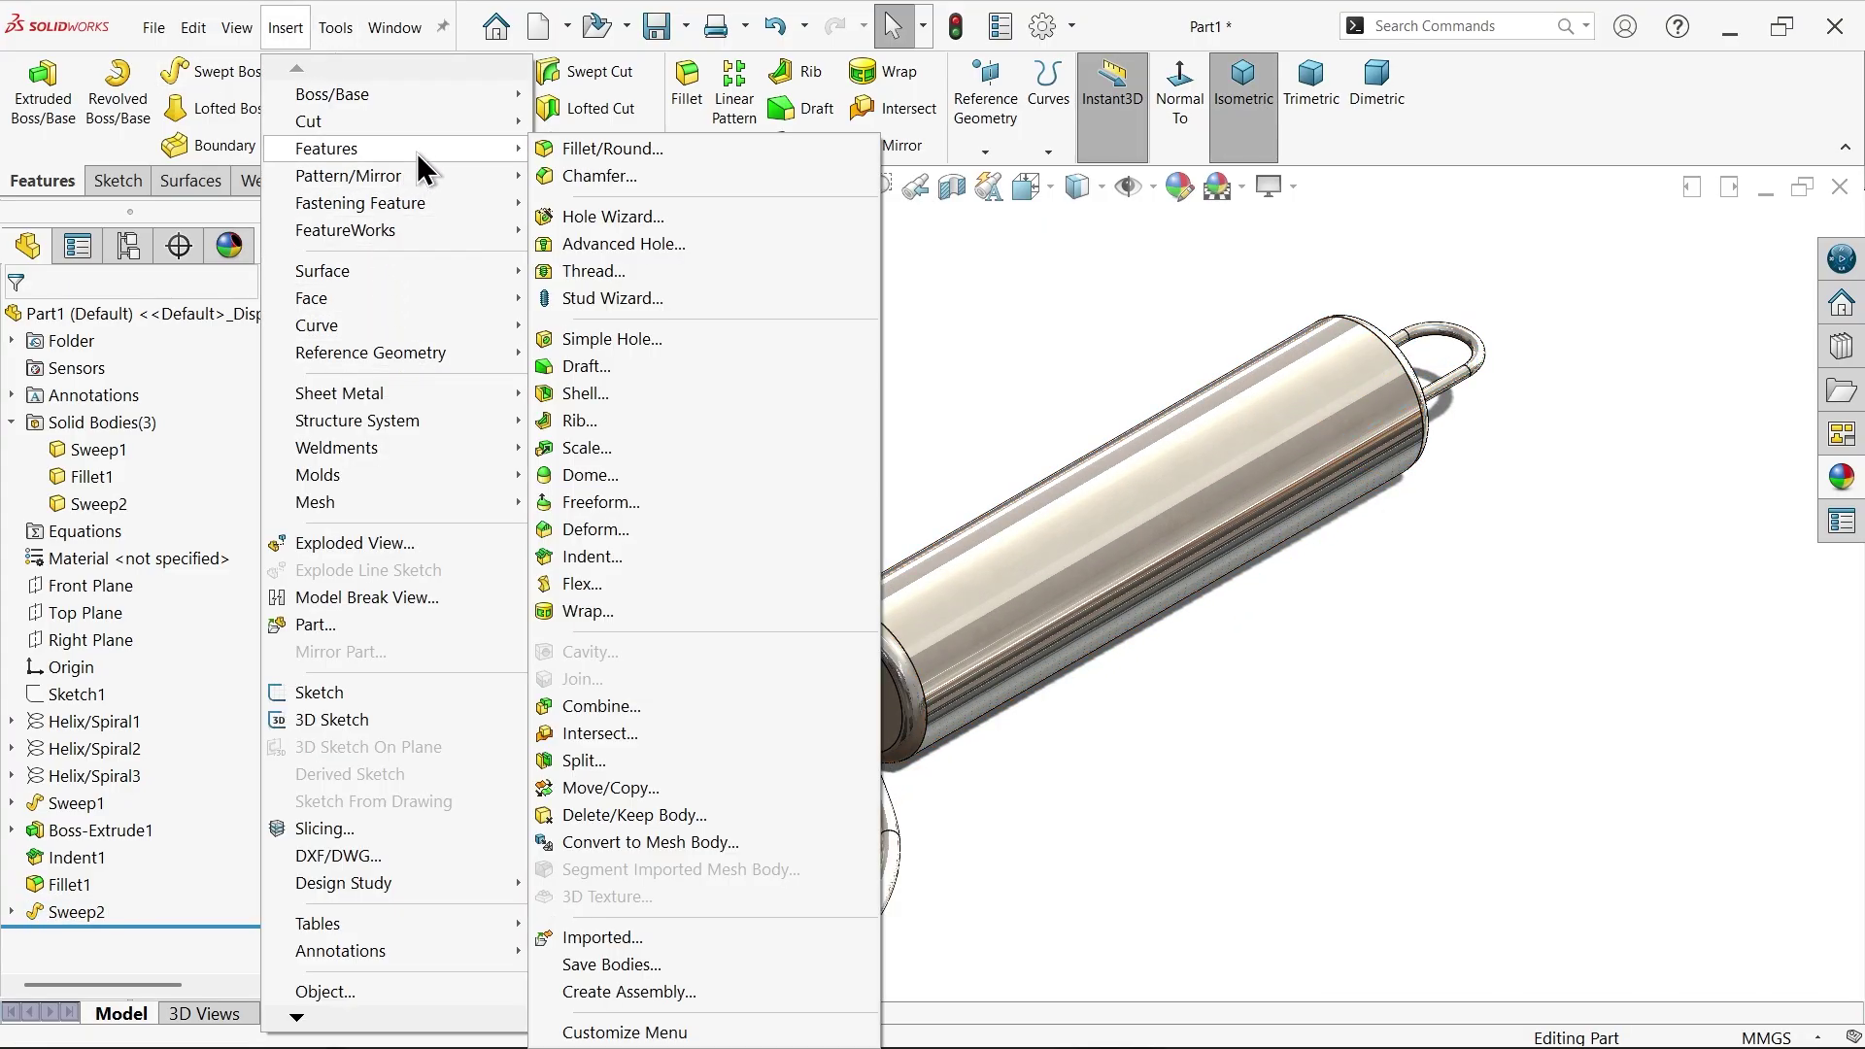
click(581, 557)
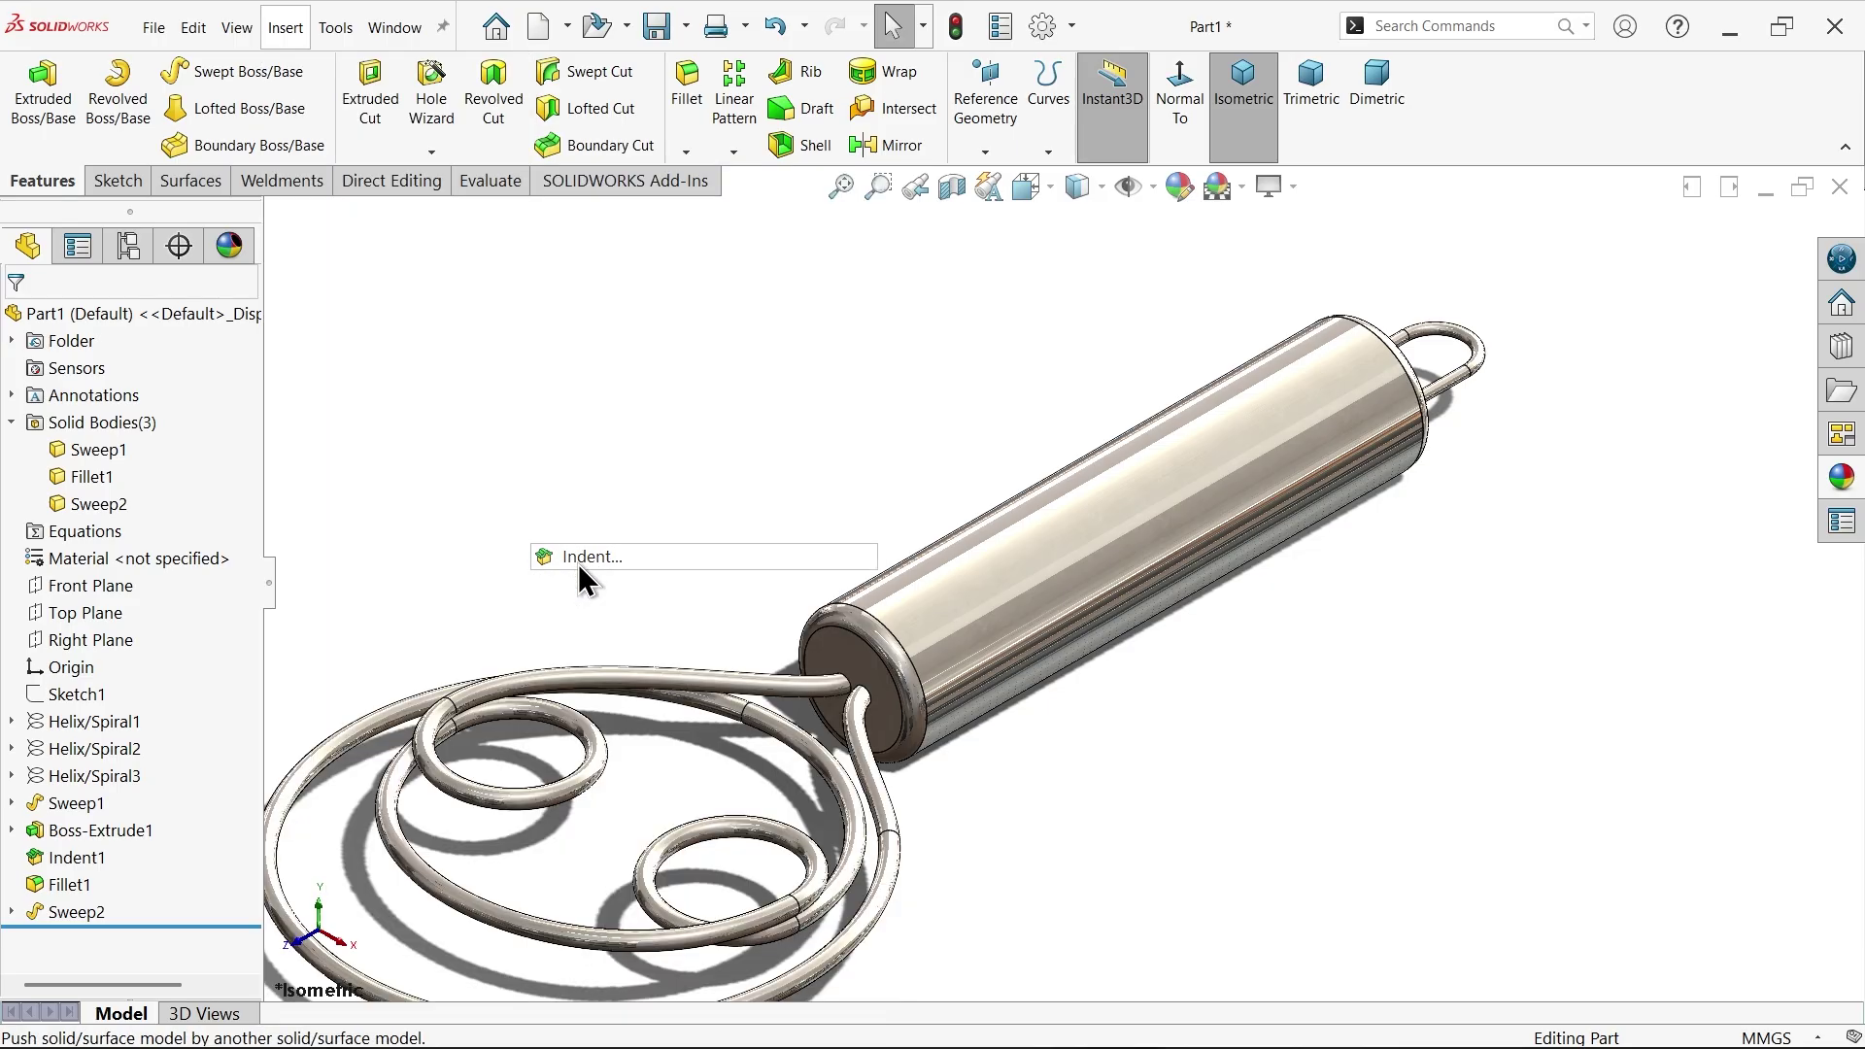
click(1146, 550)
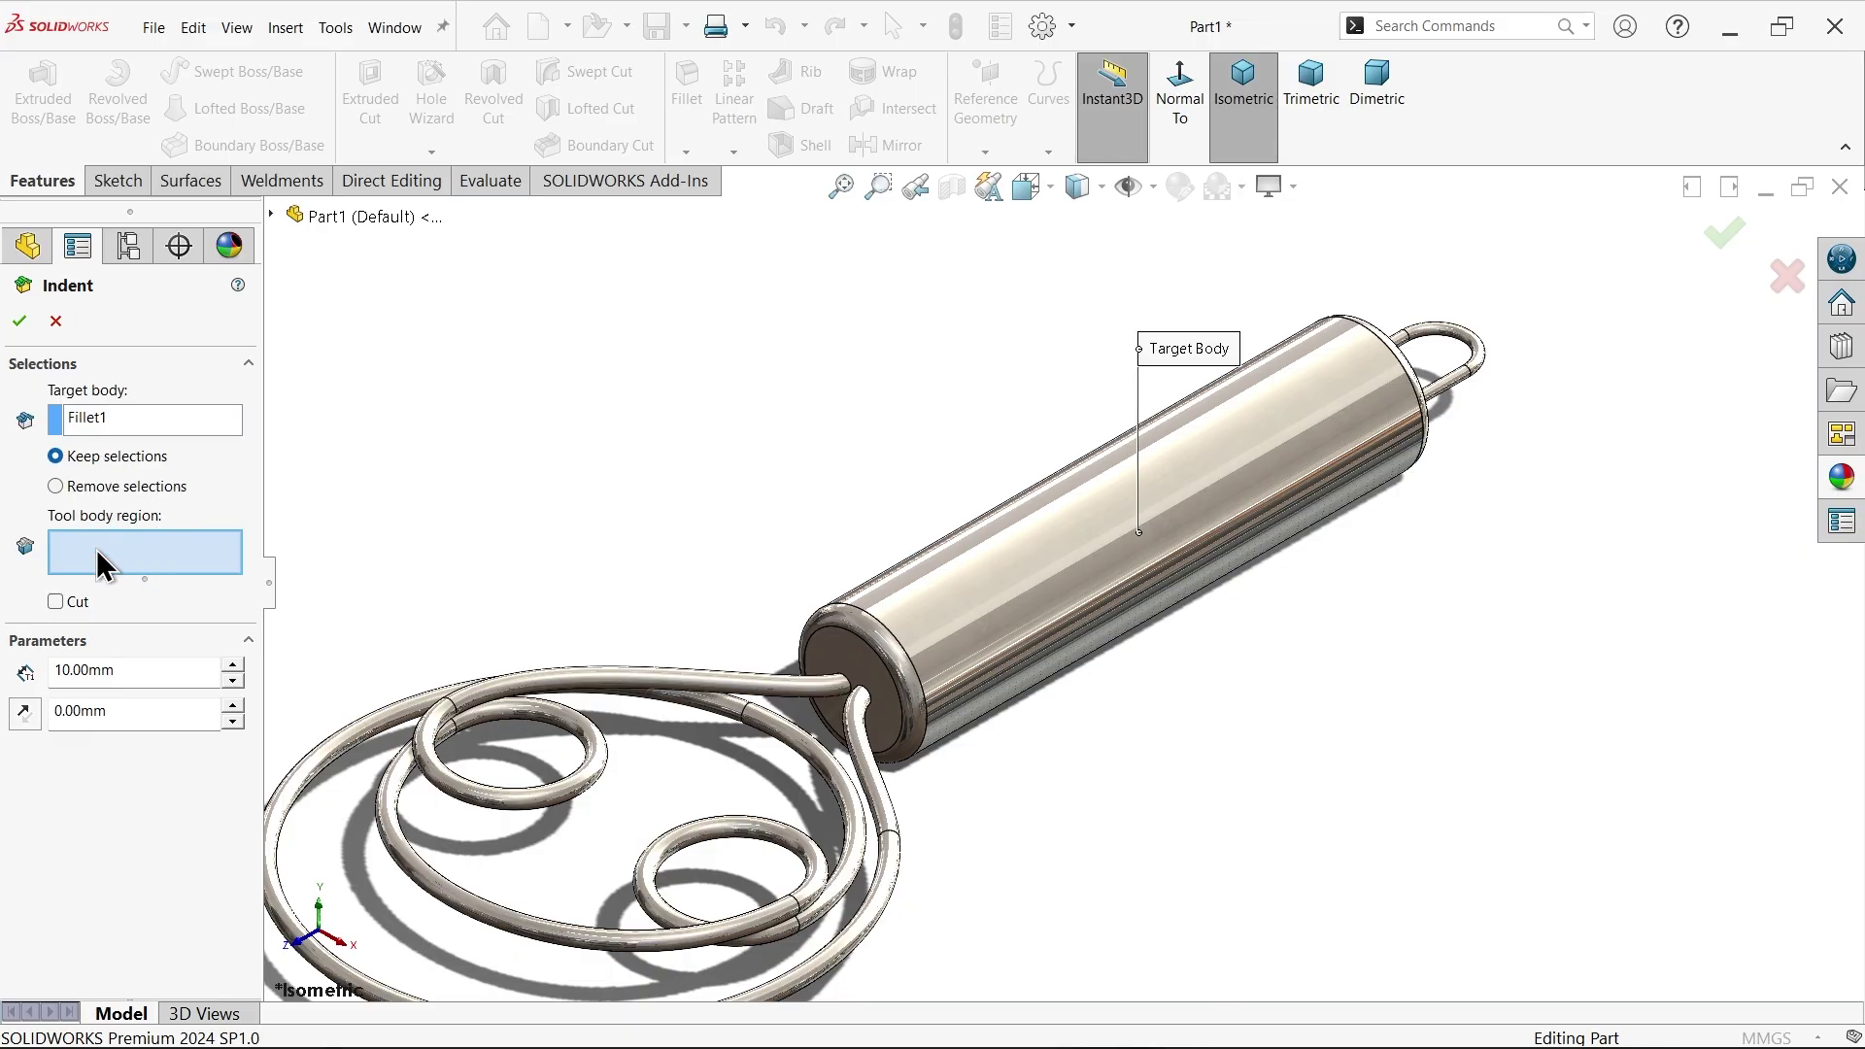
scroll(1436, 427, down, 3)
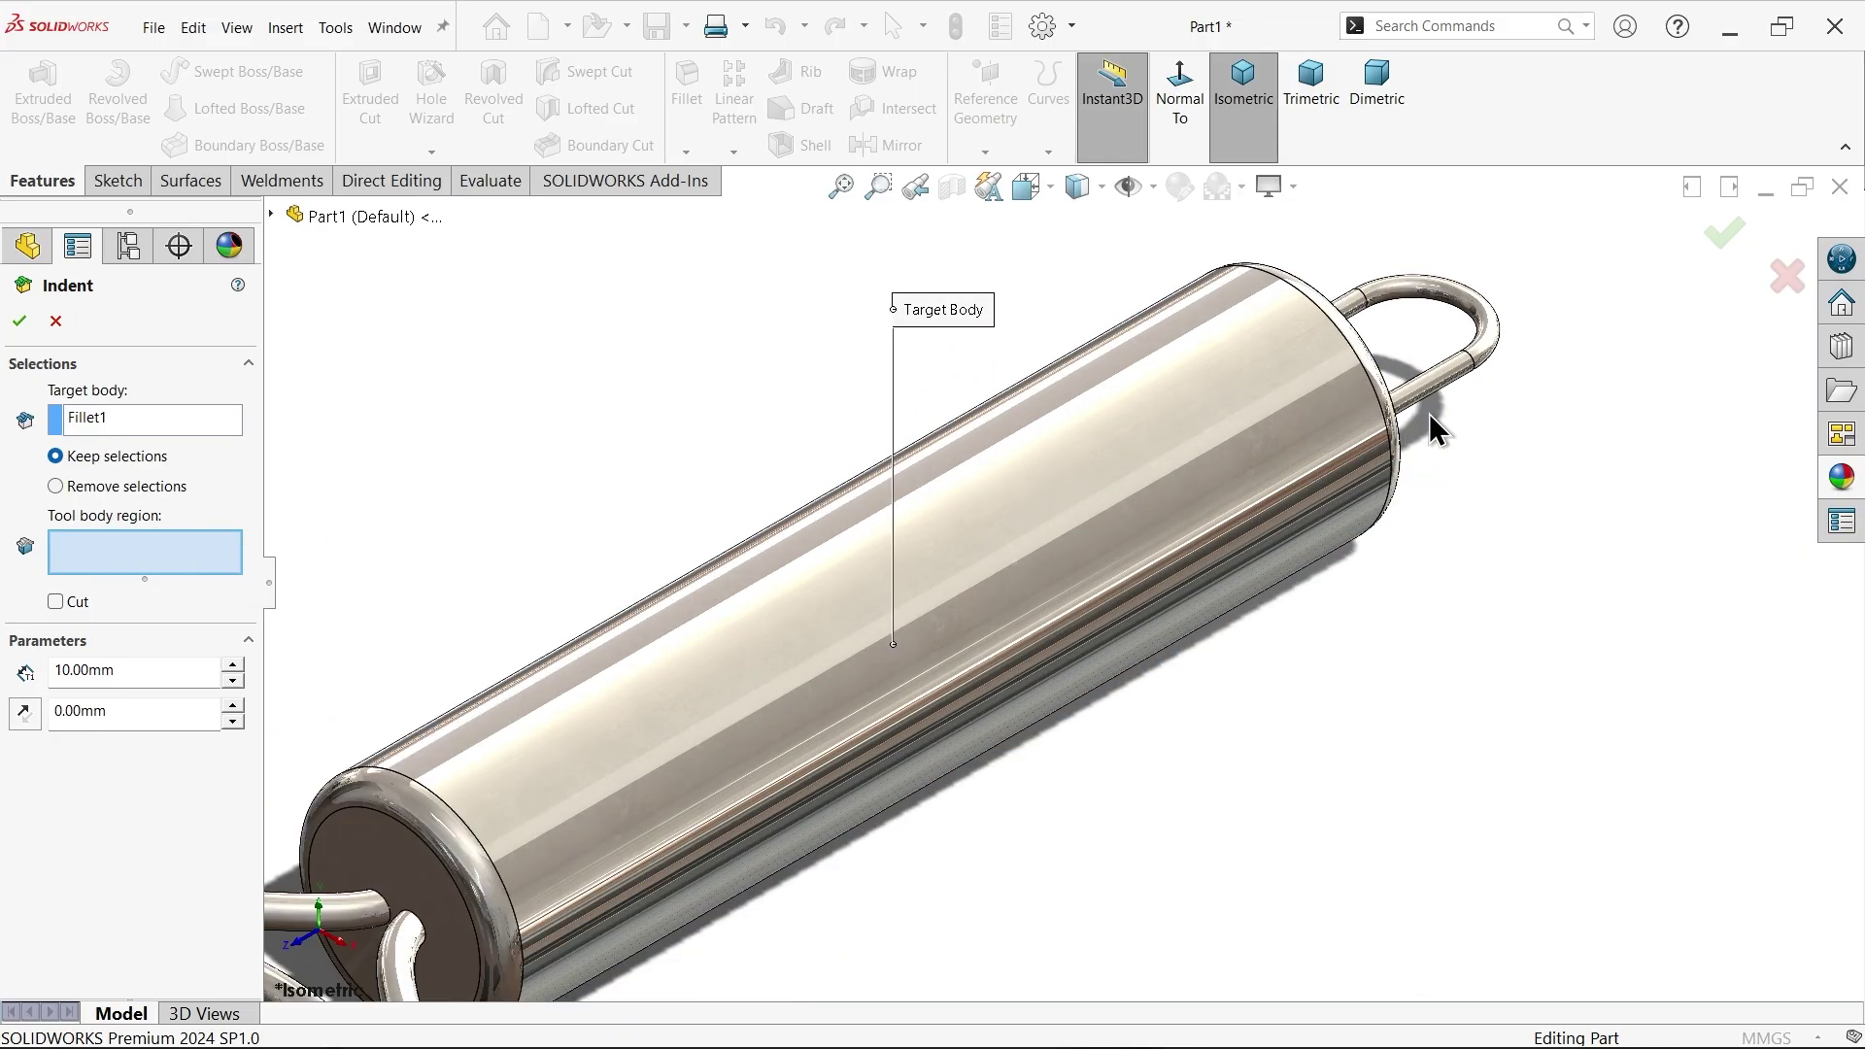
click(1449, 372)
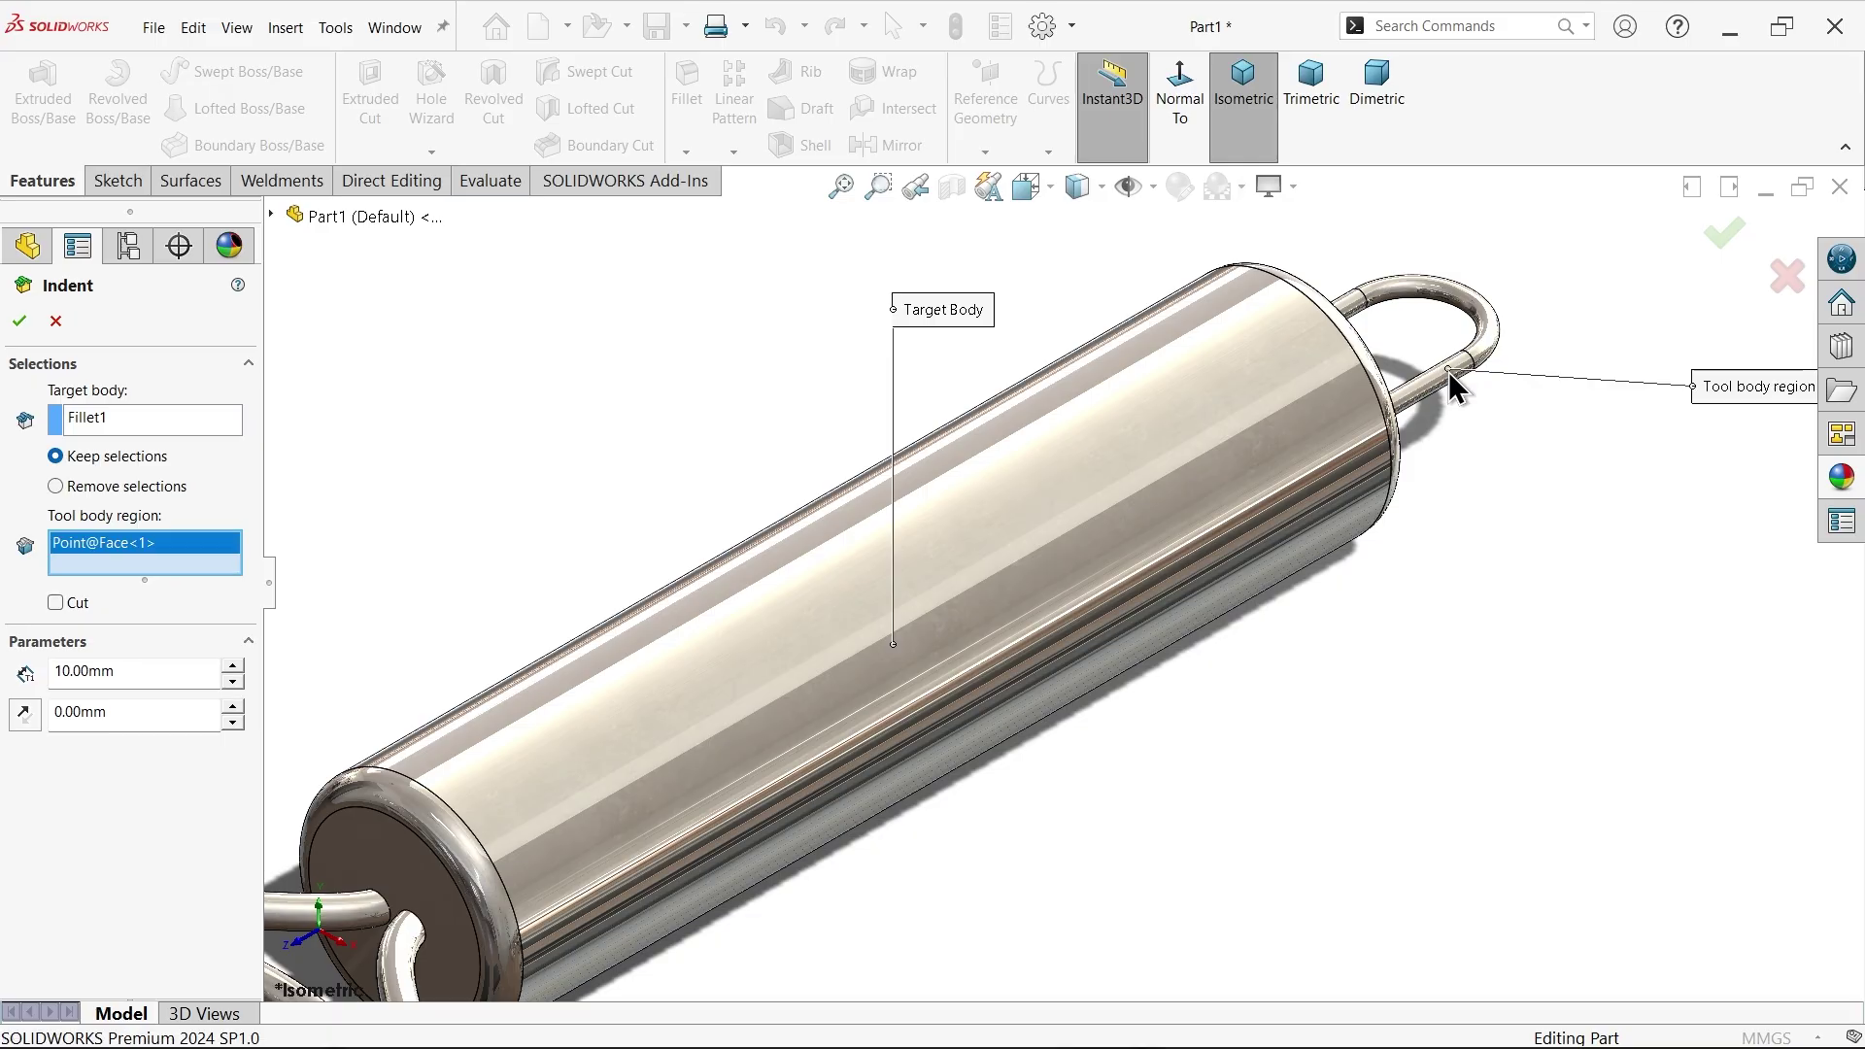
click(56, 603)
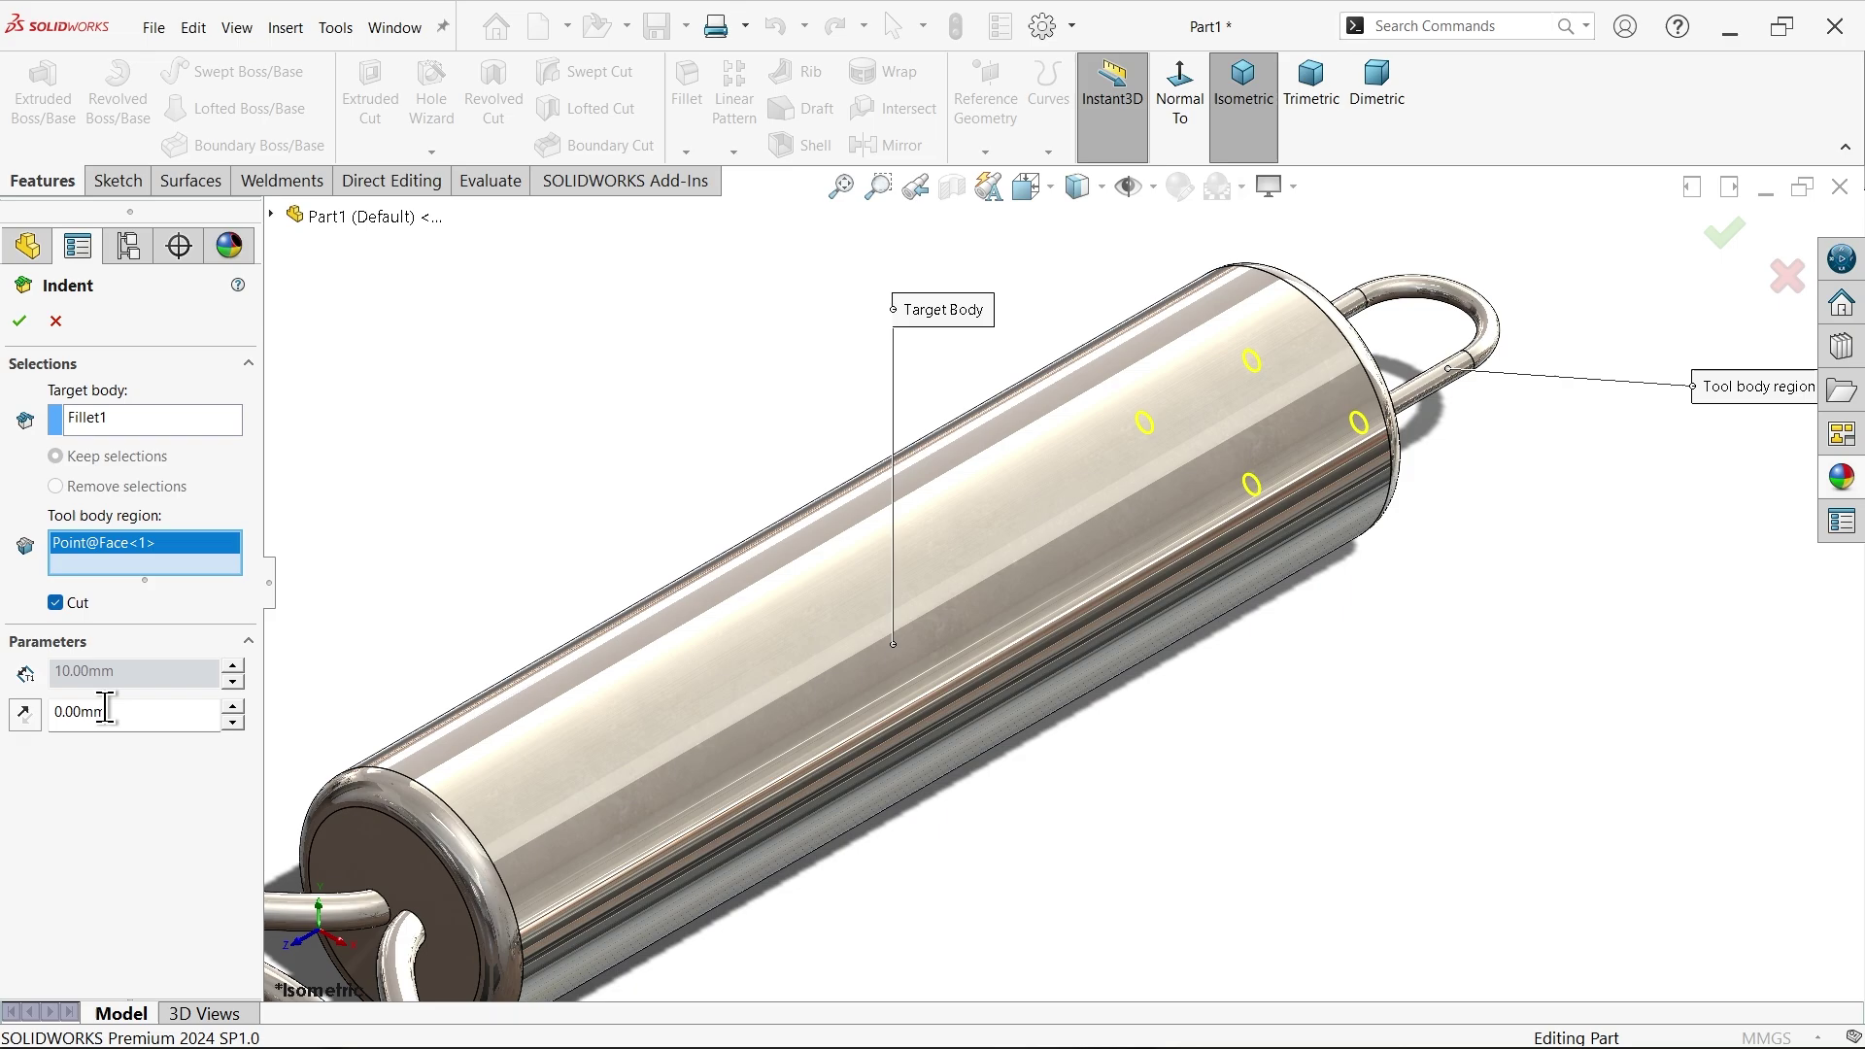
click(23, 328)
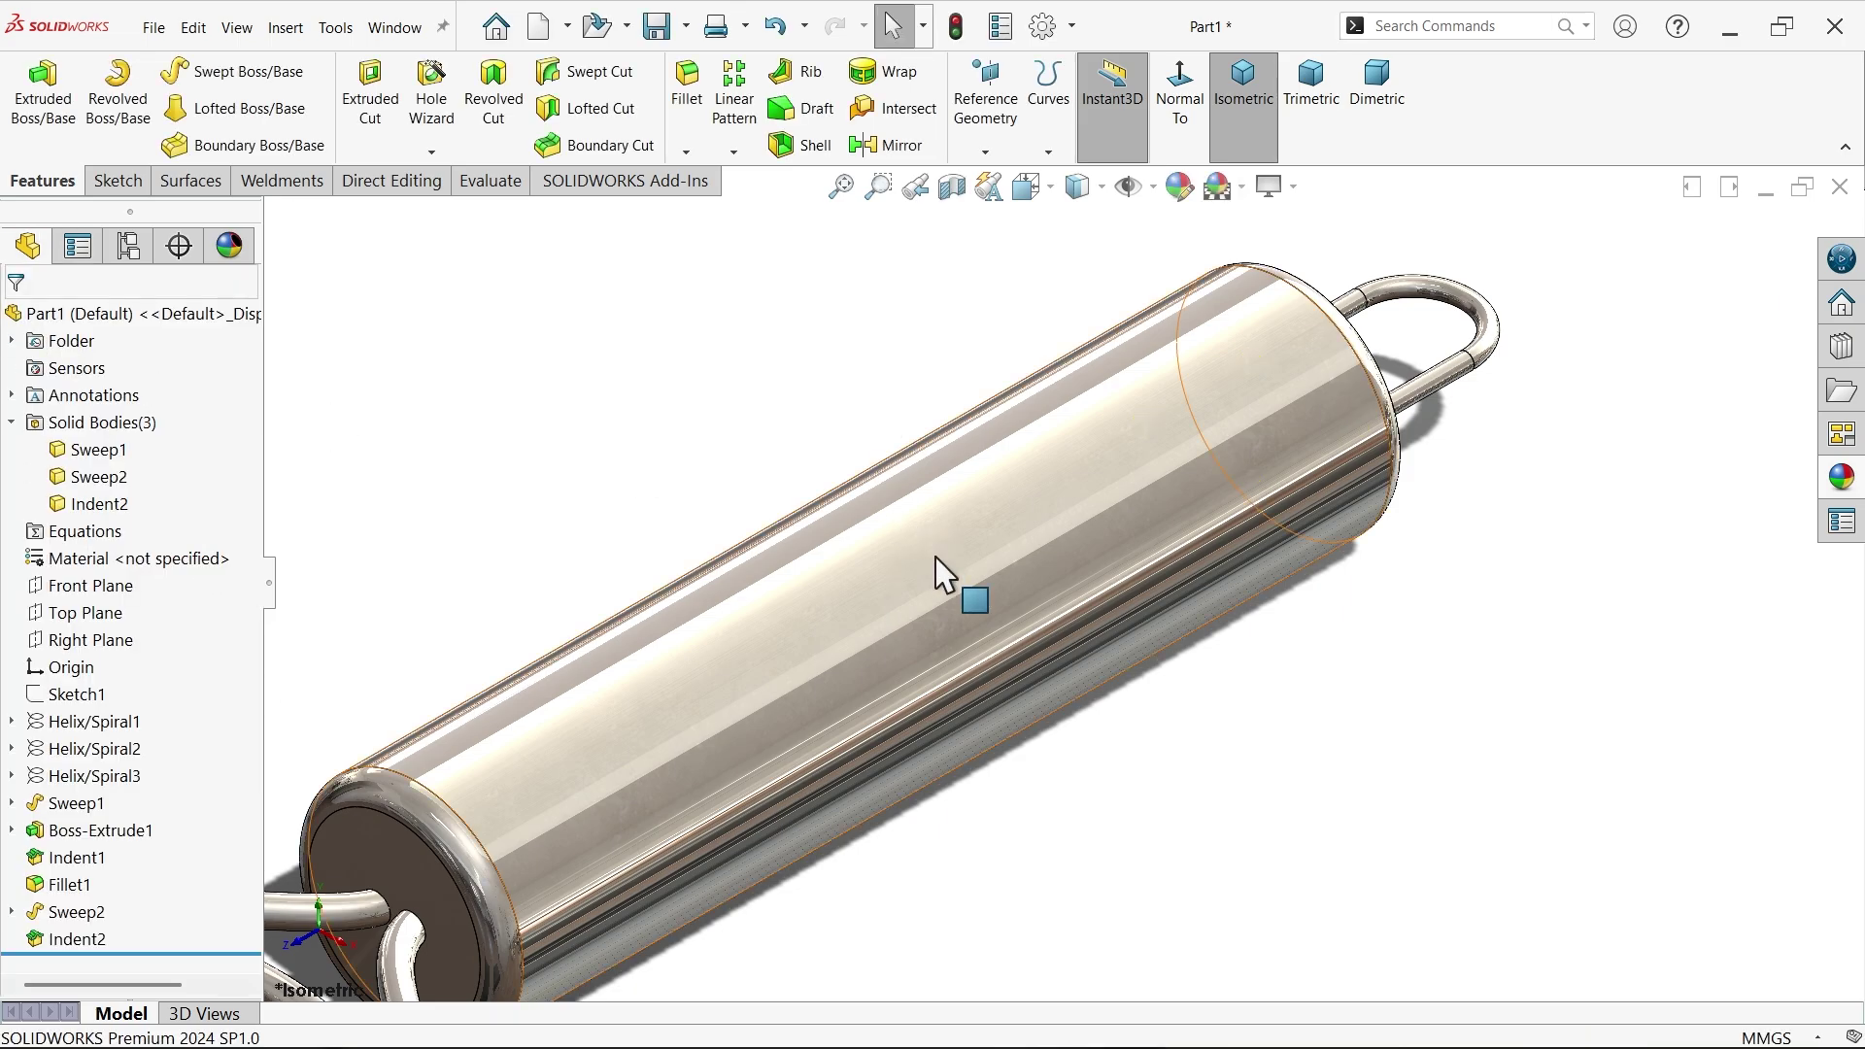
- Isolate the handle body and inspect its internal slots in a section view
click(977, 549)
right_click(1045, 550)
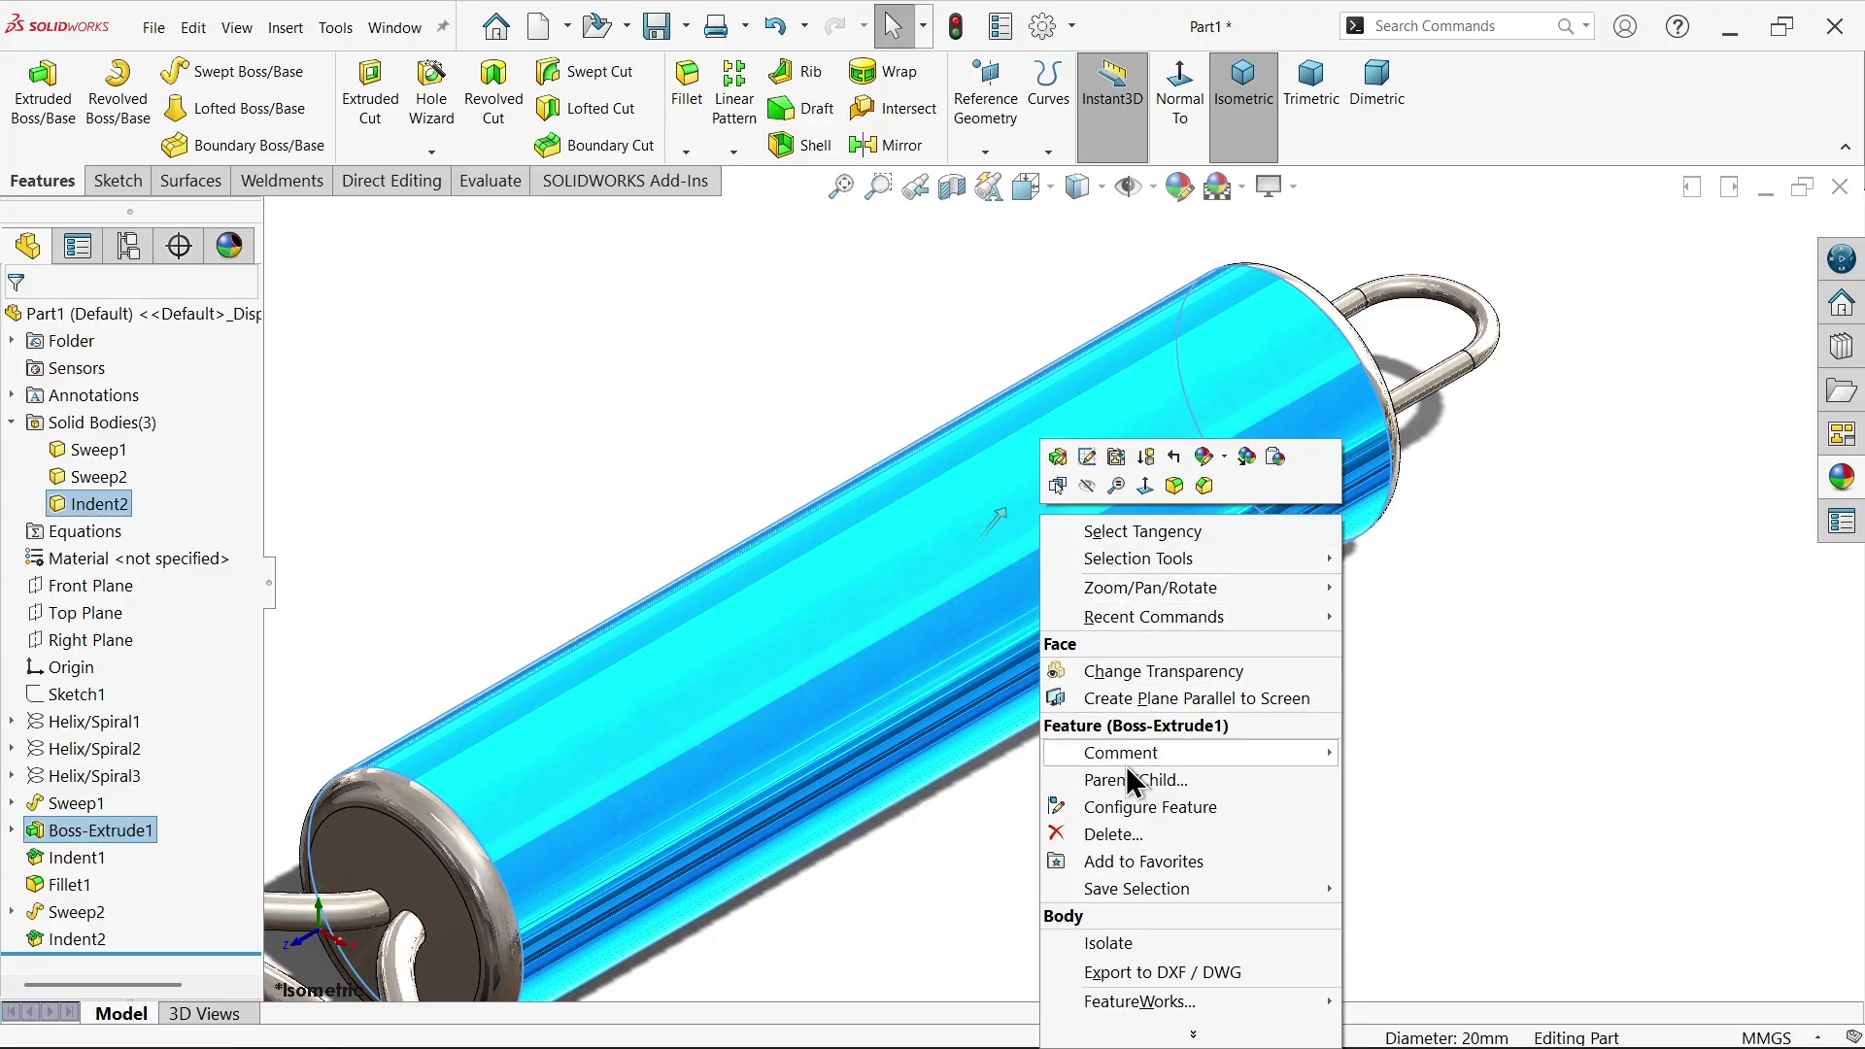
click(1108, 943)
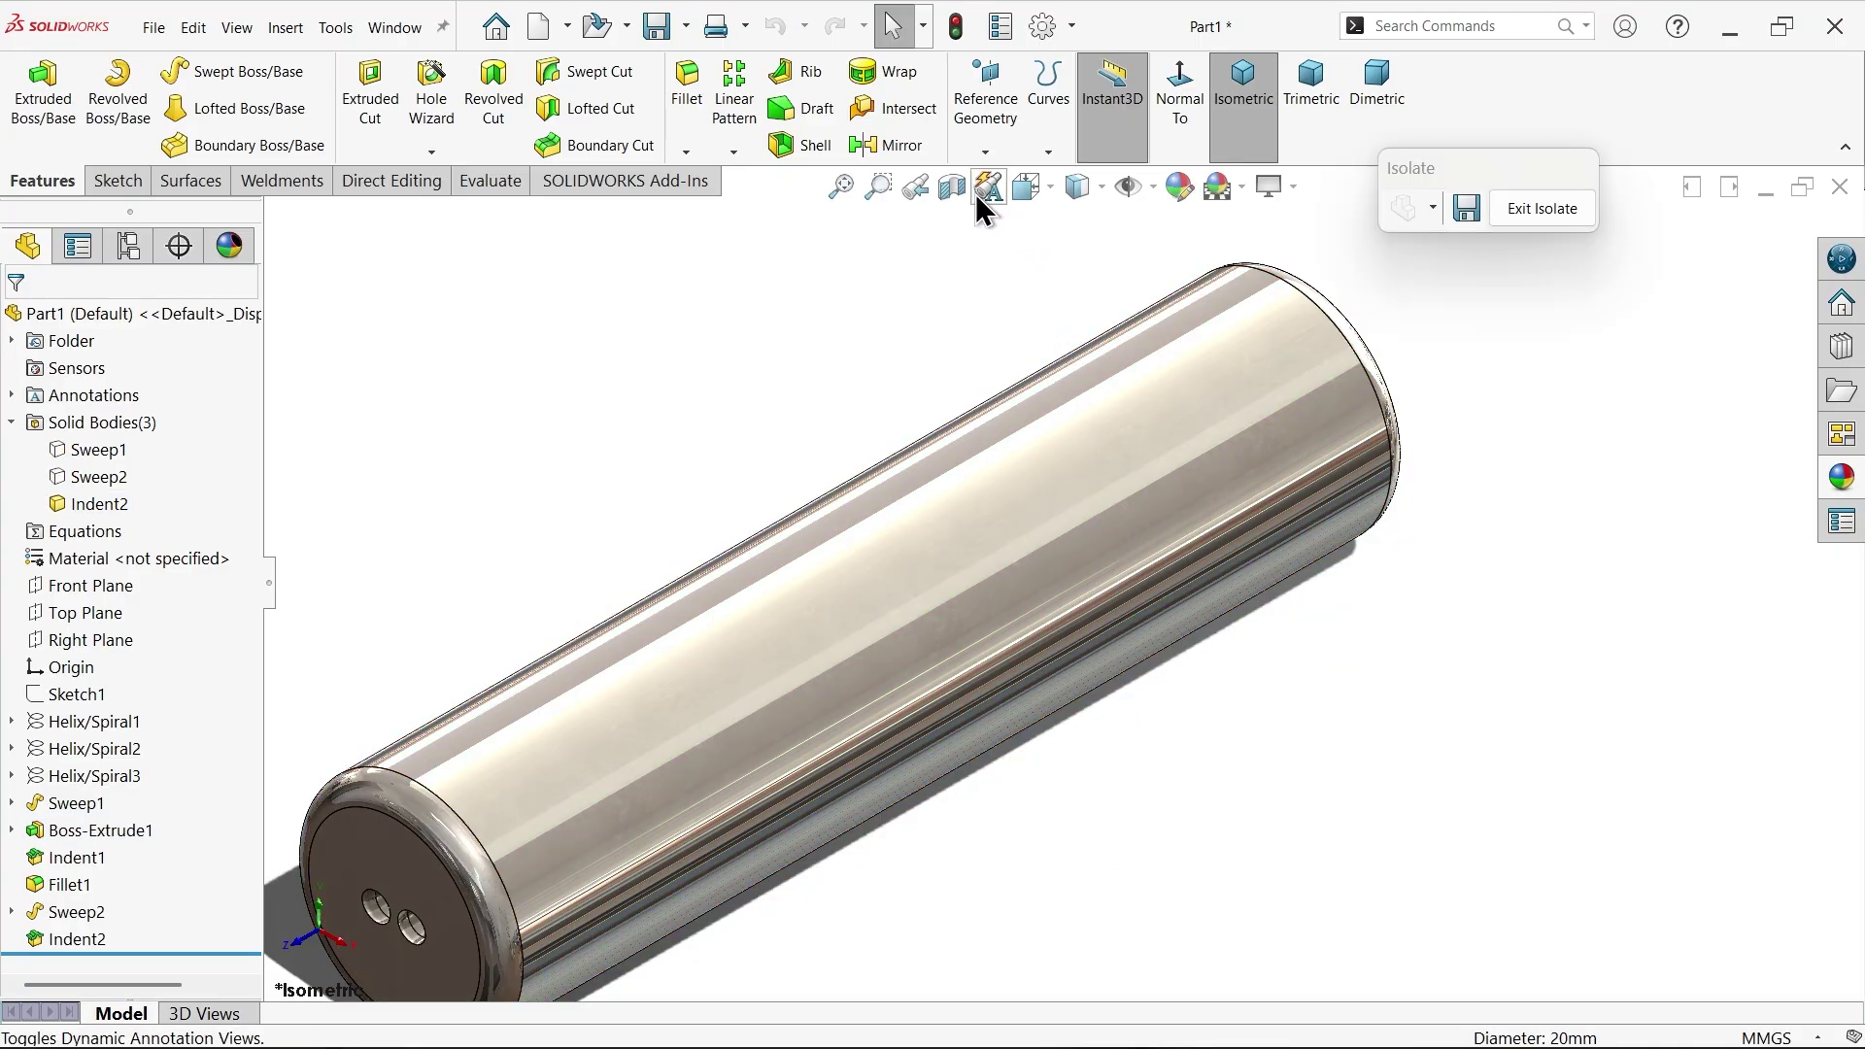
click(953, 189)
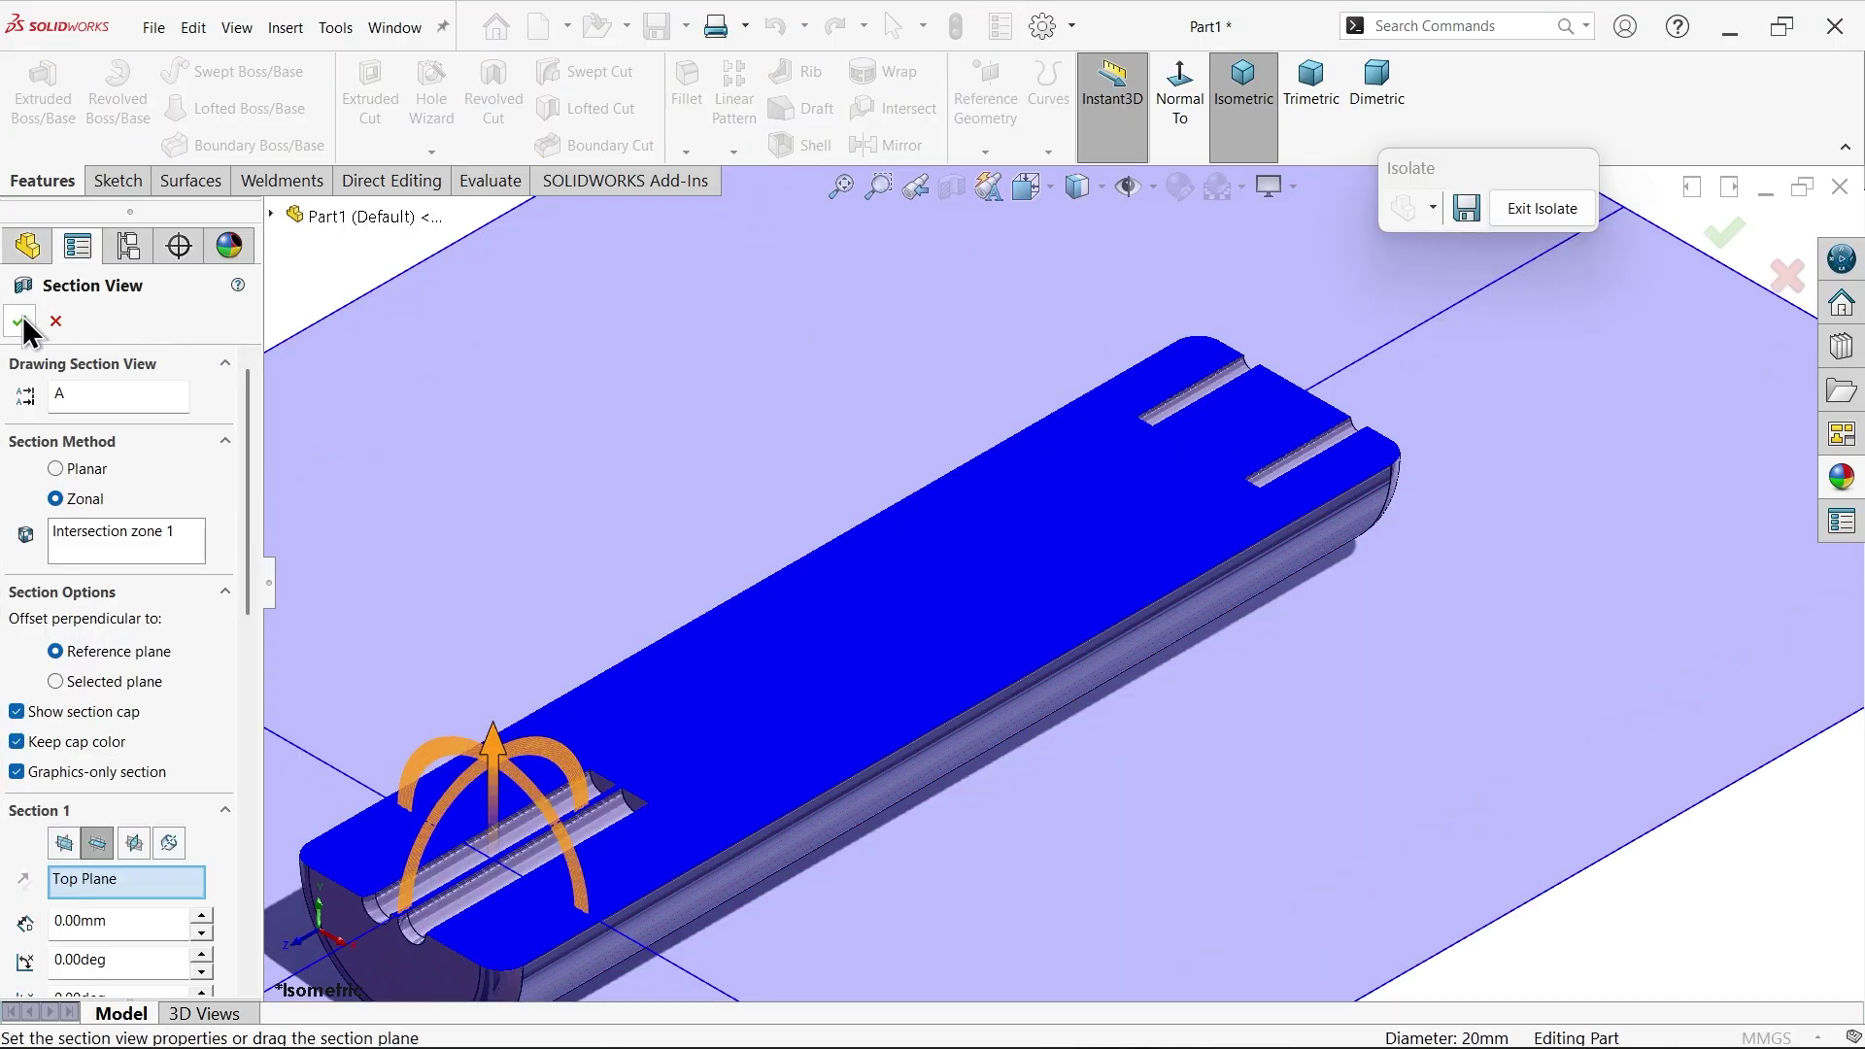
click(20, 321)
middle_drag(1028, 564, 927, 685)
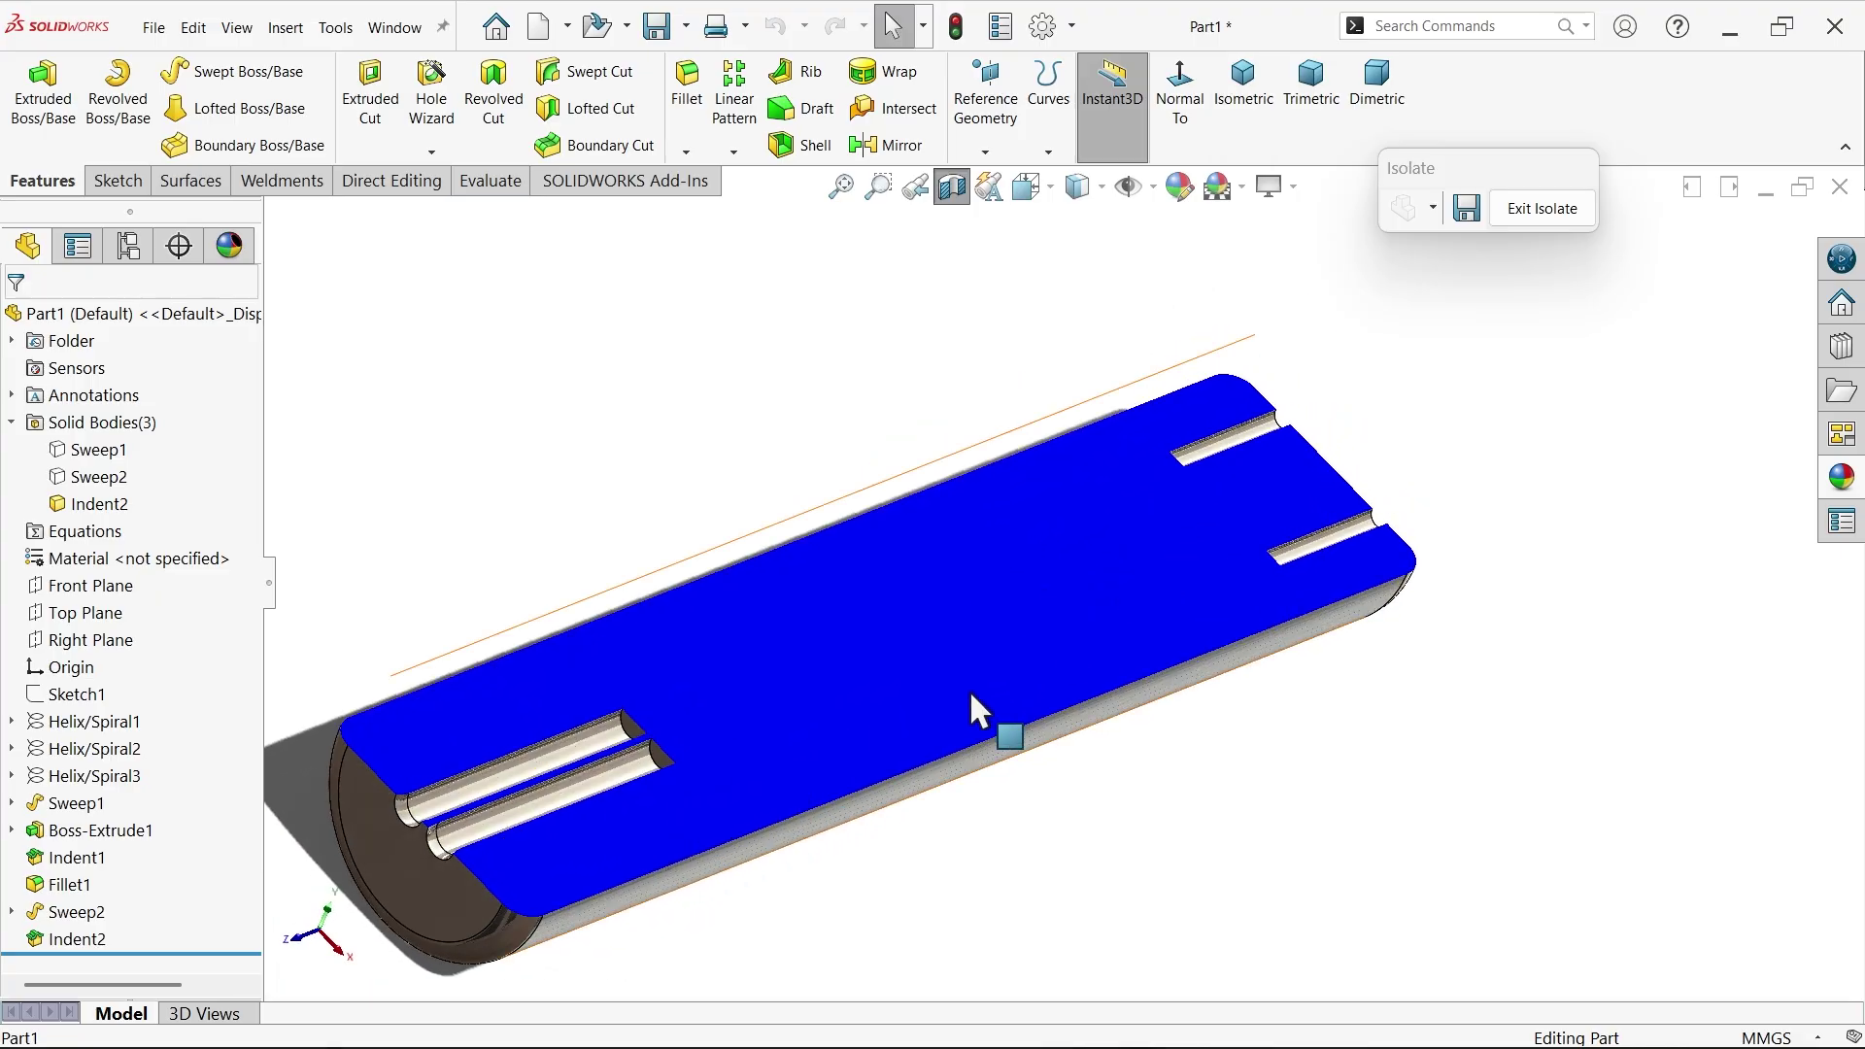
- Restore all bodies, turn the section view off, and start a sketch on the Top Plane
click(1523, 222)
click(951, 188)
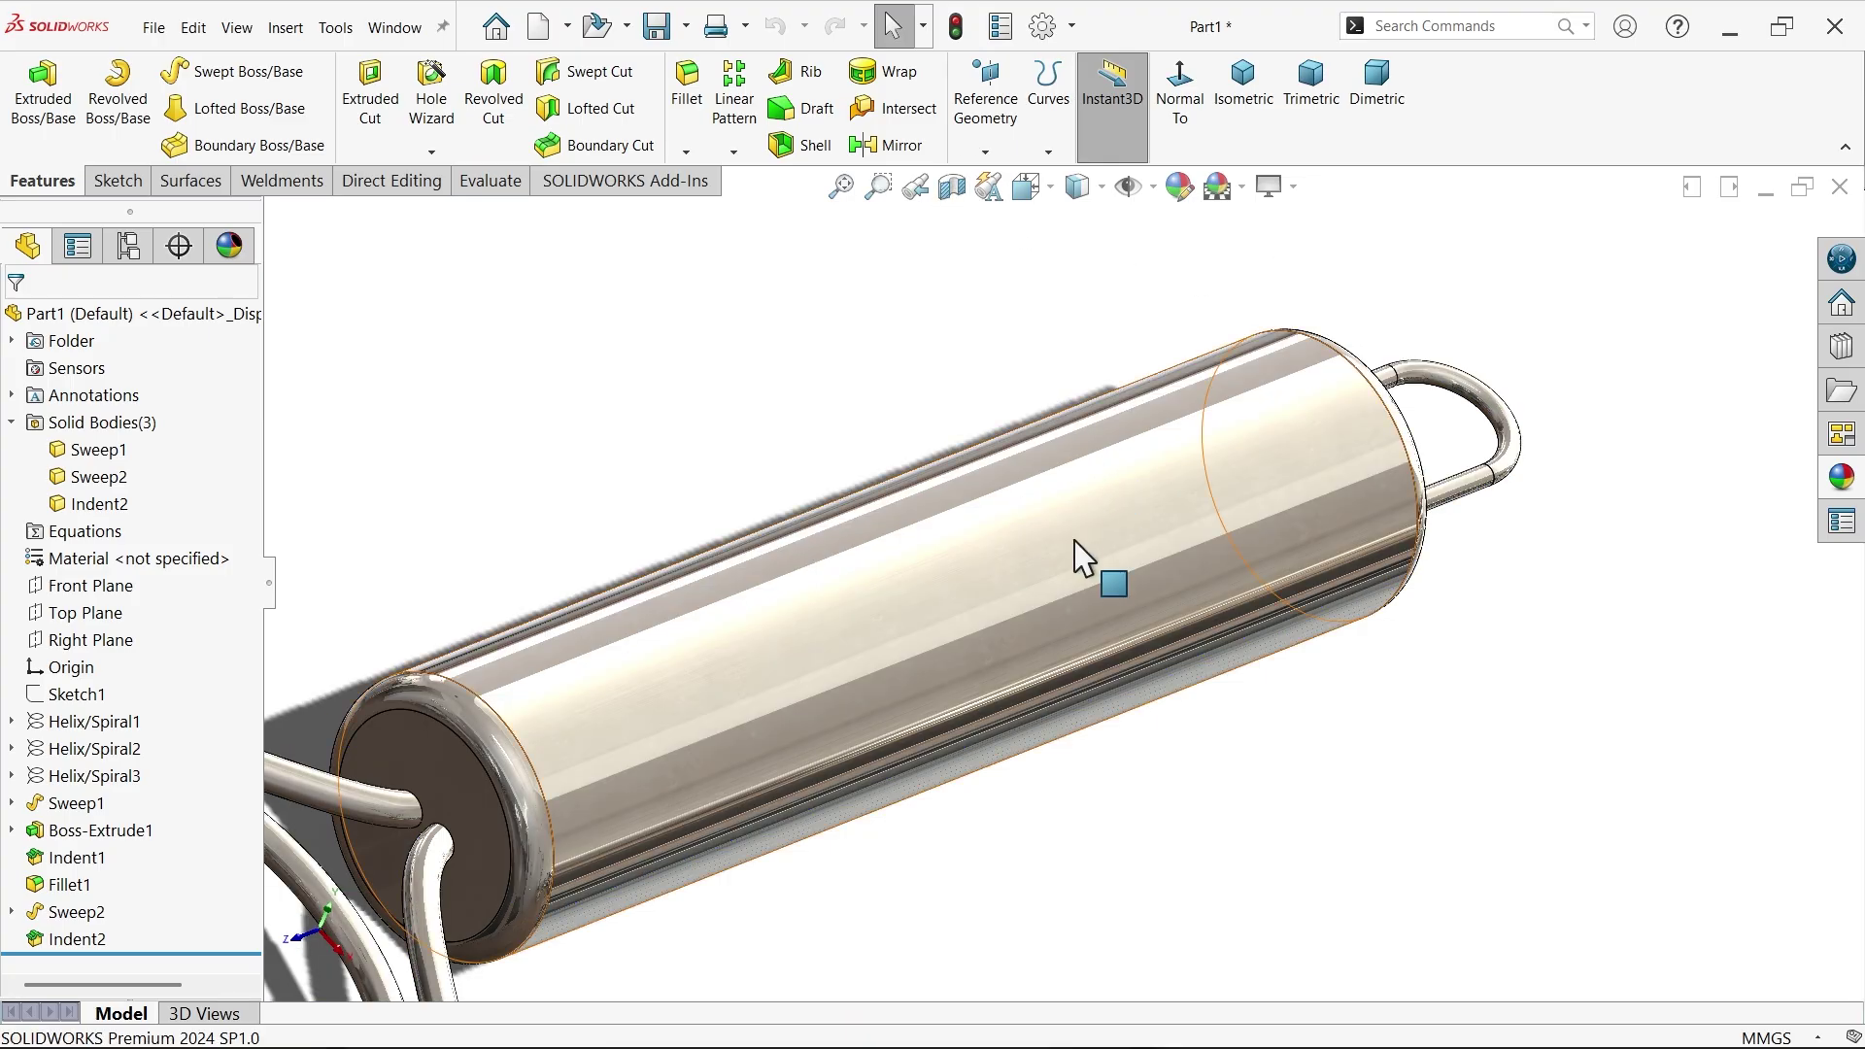
scroll(1074, 541, up, 5)
middle_drag(1074, 544, 965, 632)
scroll(923, 636, down, 3)
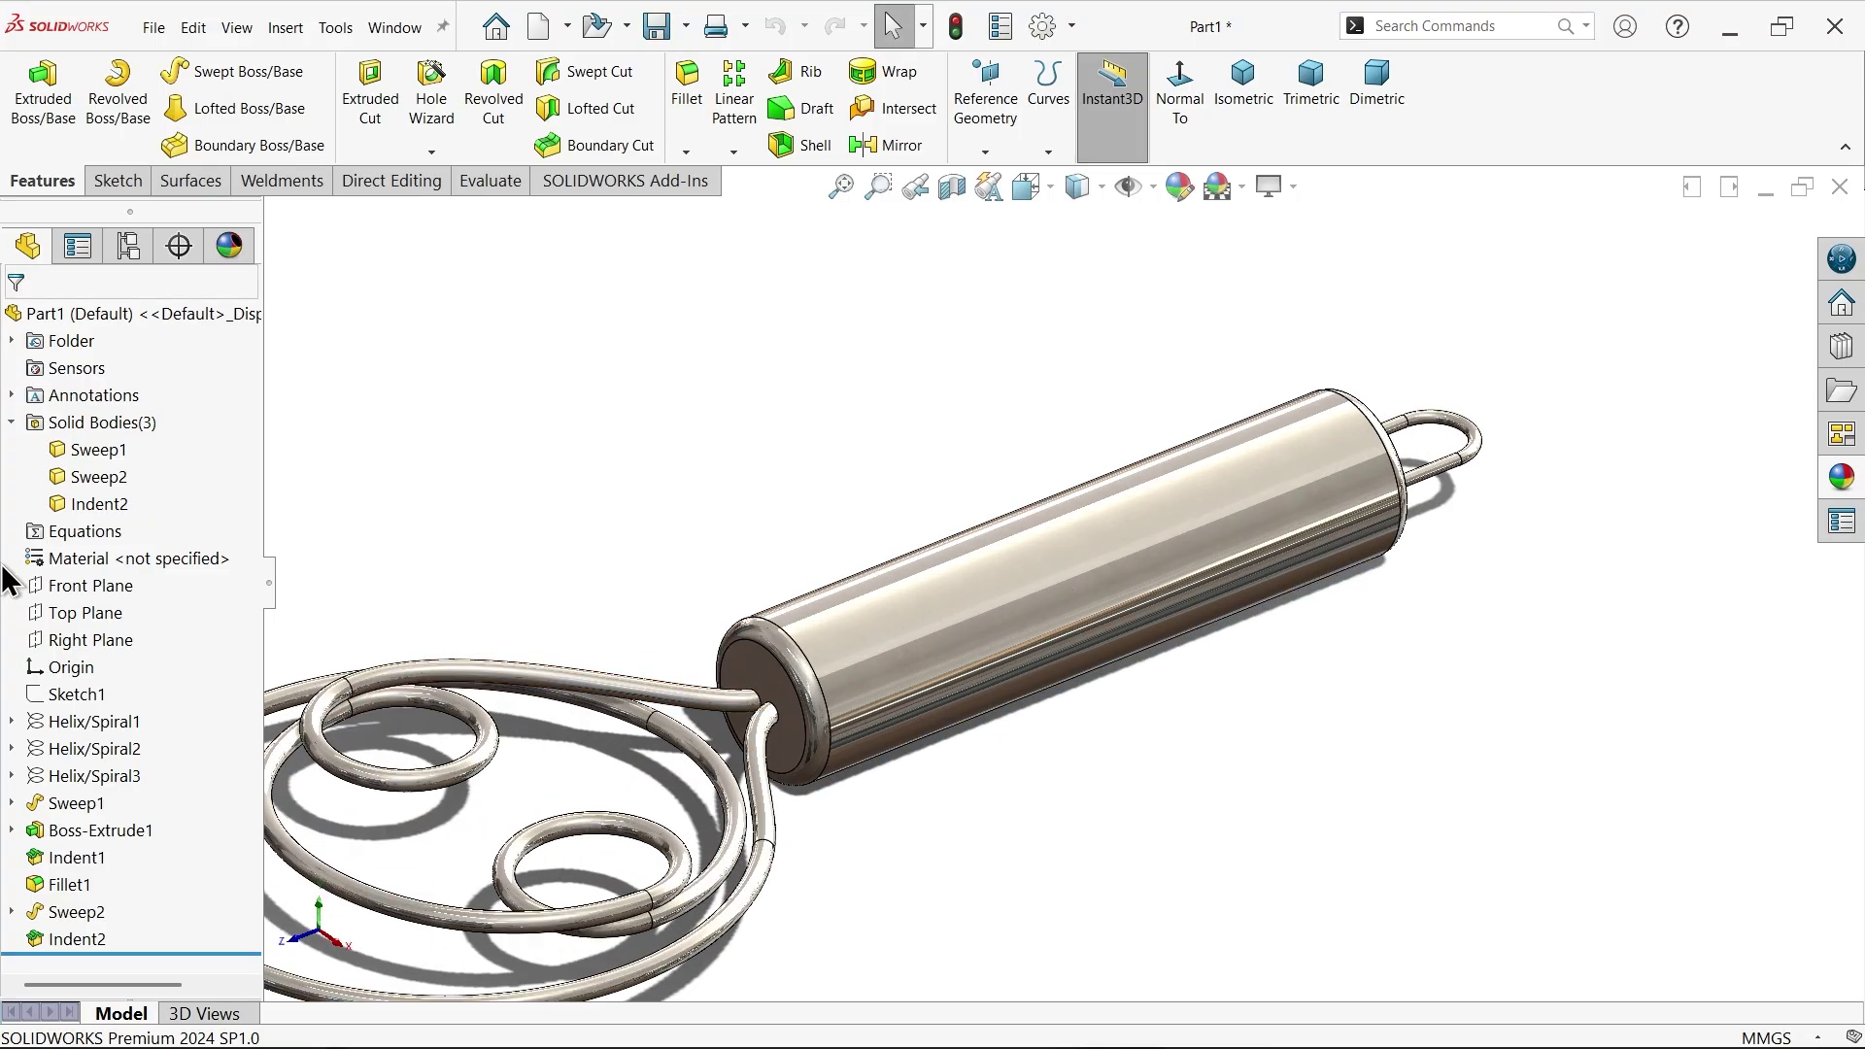
click(101, 613)
click(118, 584)
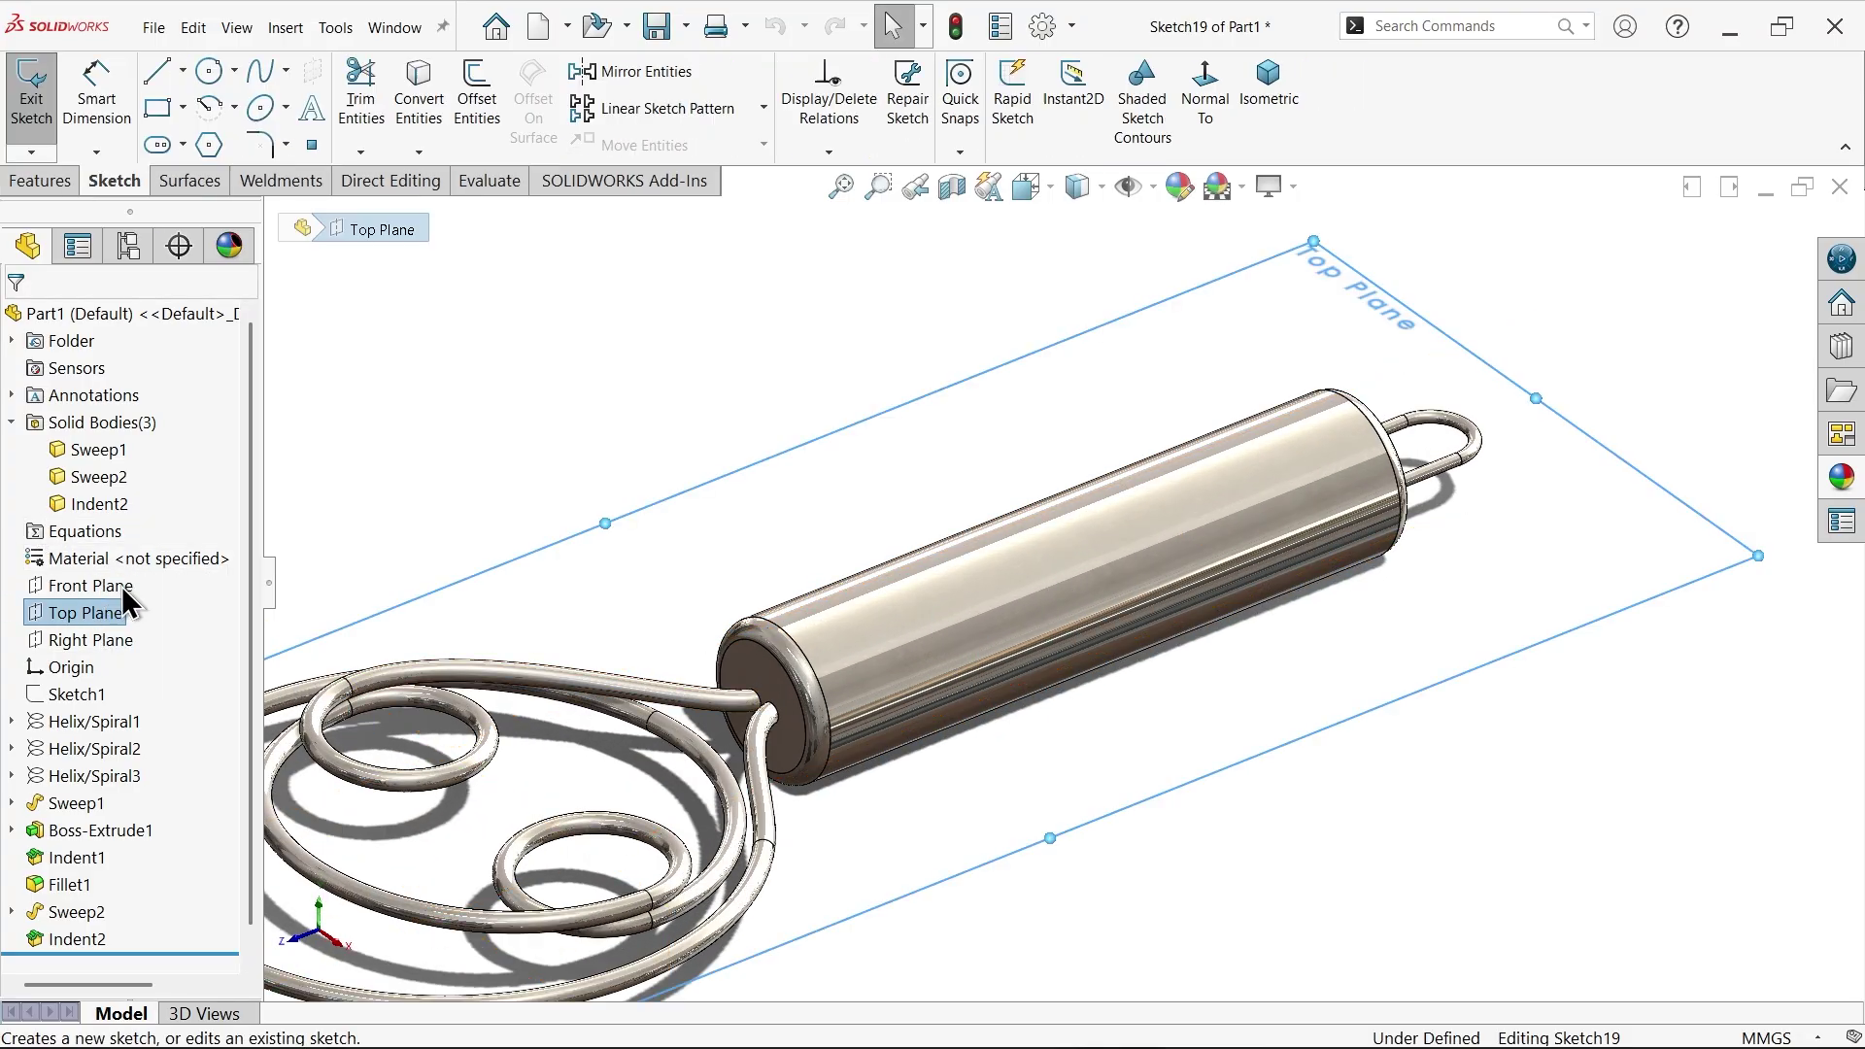
- Draw a centerline across the handle from its top edge to its bottom edge
click(183, 78)
click(212, 132)
scroll(1078, 456, down, 3)
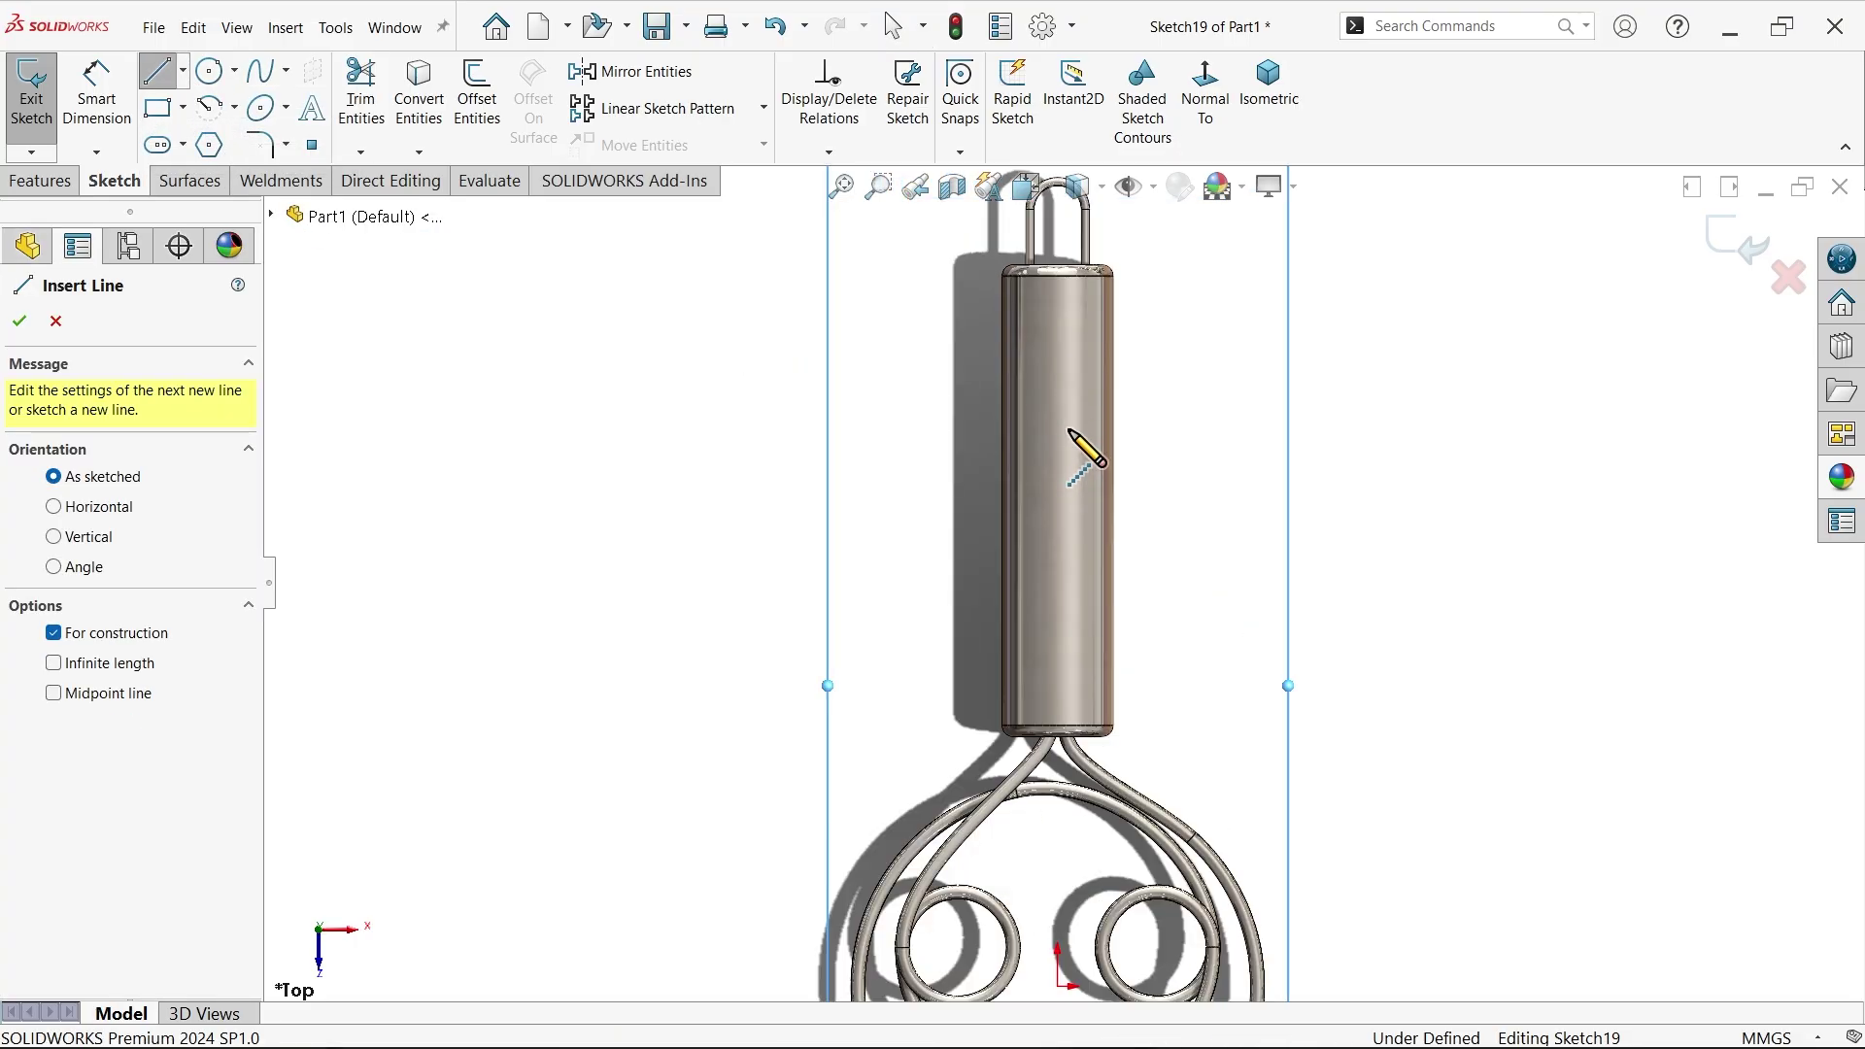
scroll(1083, 350, down, 3)
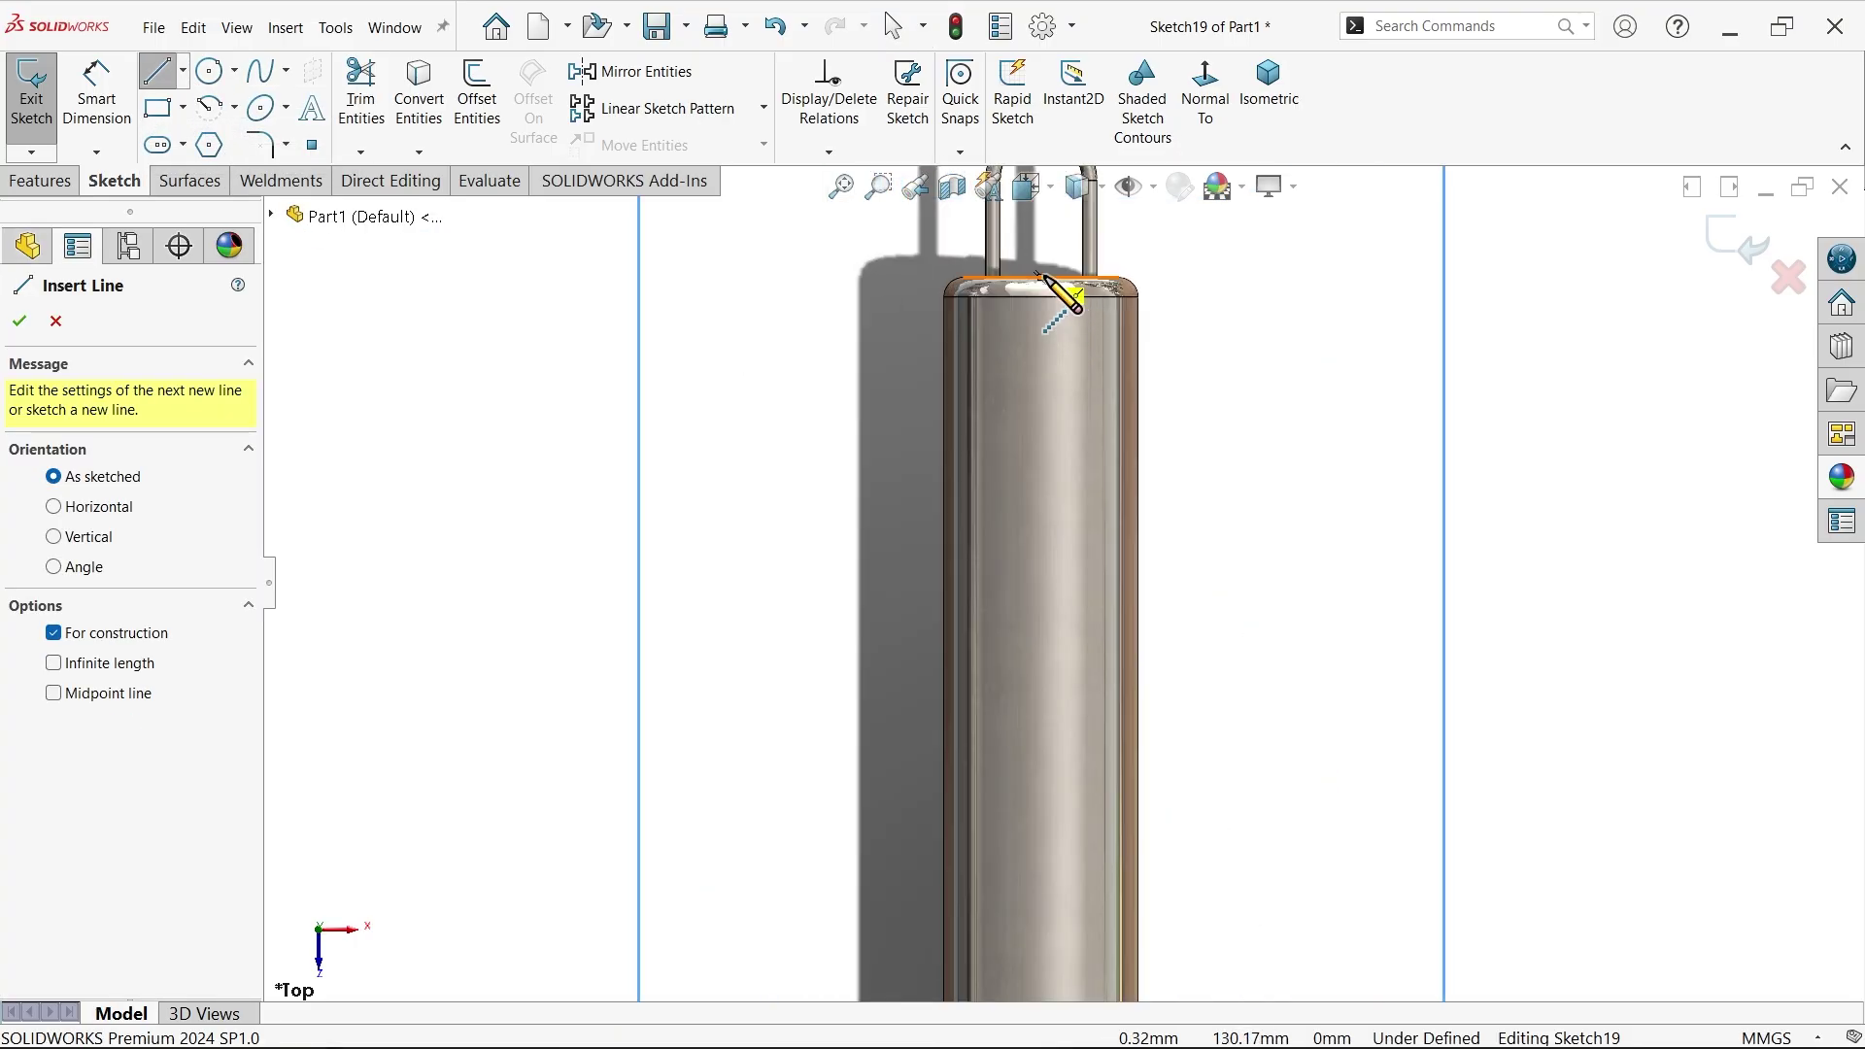
click(1045, 279)
scroll(1078, 485, up, 3)
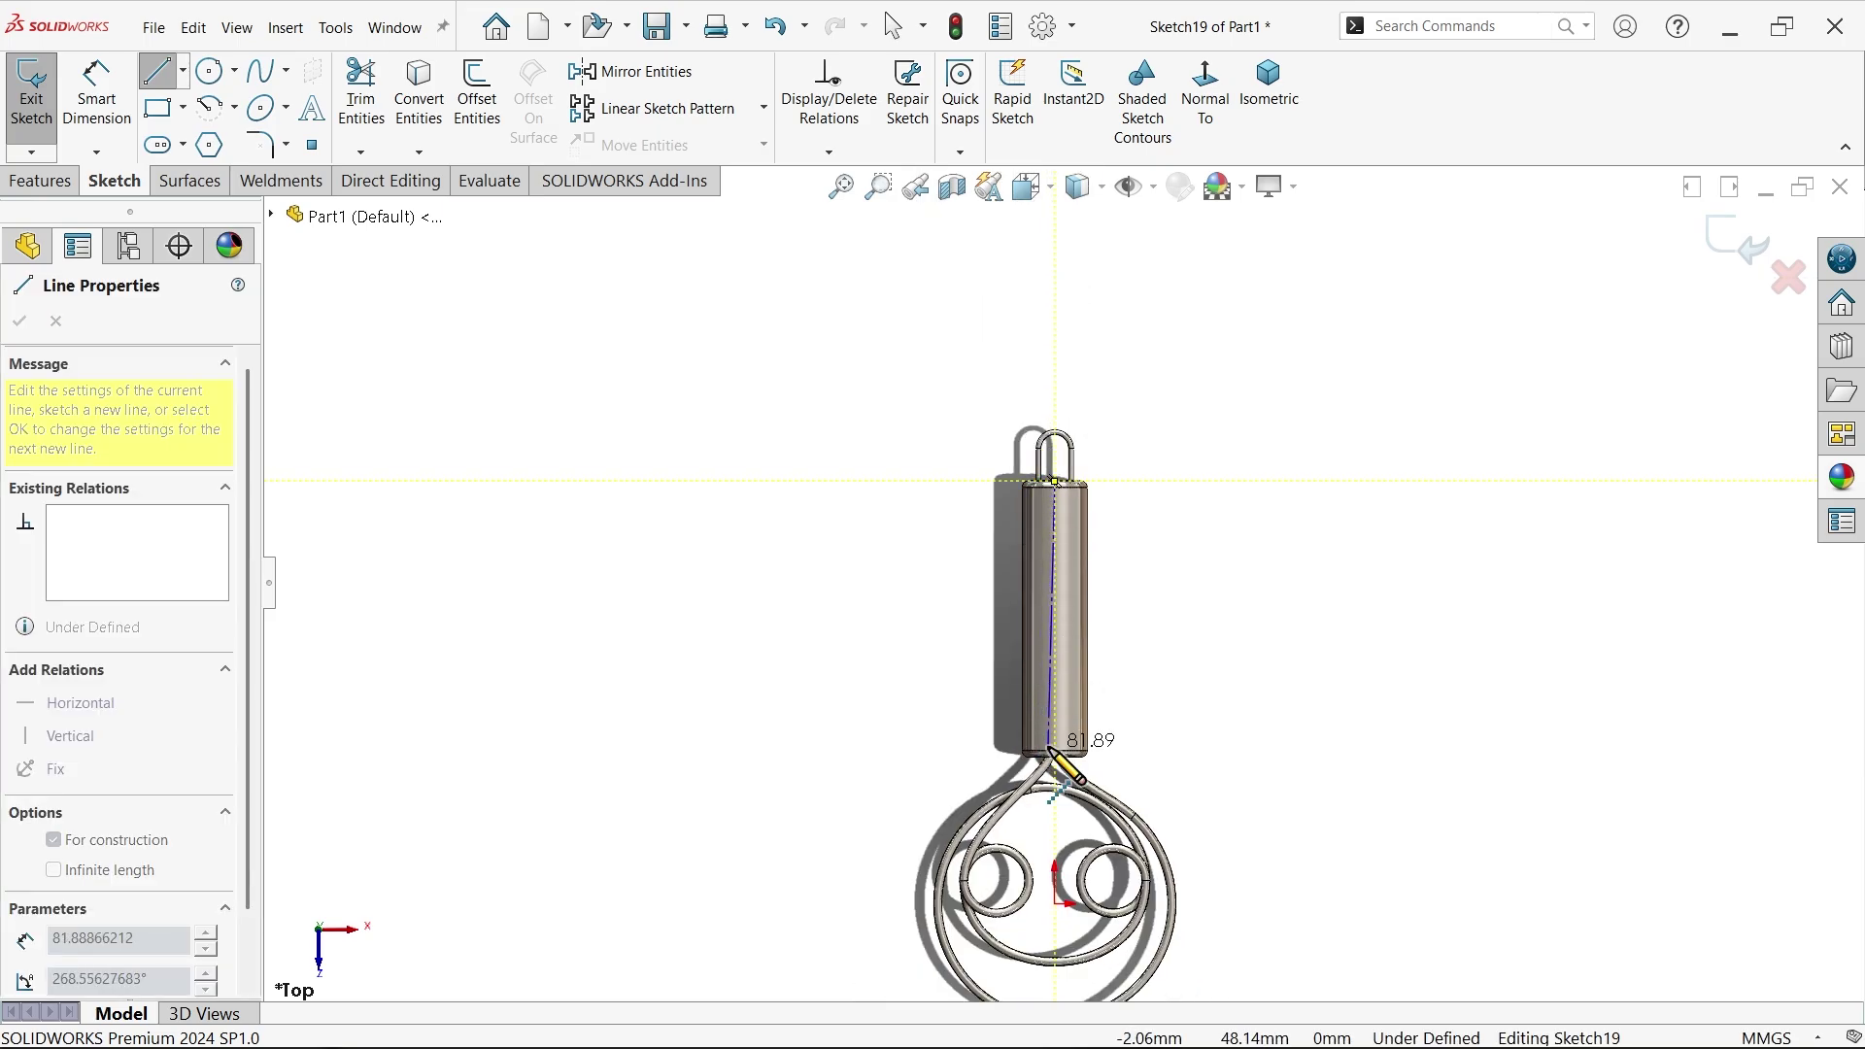
scroll(1092, 723, down, 3)
scroll(1085, 701, down, 3)
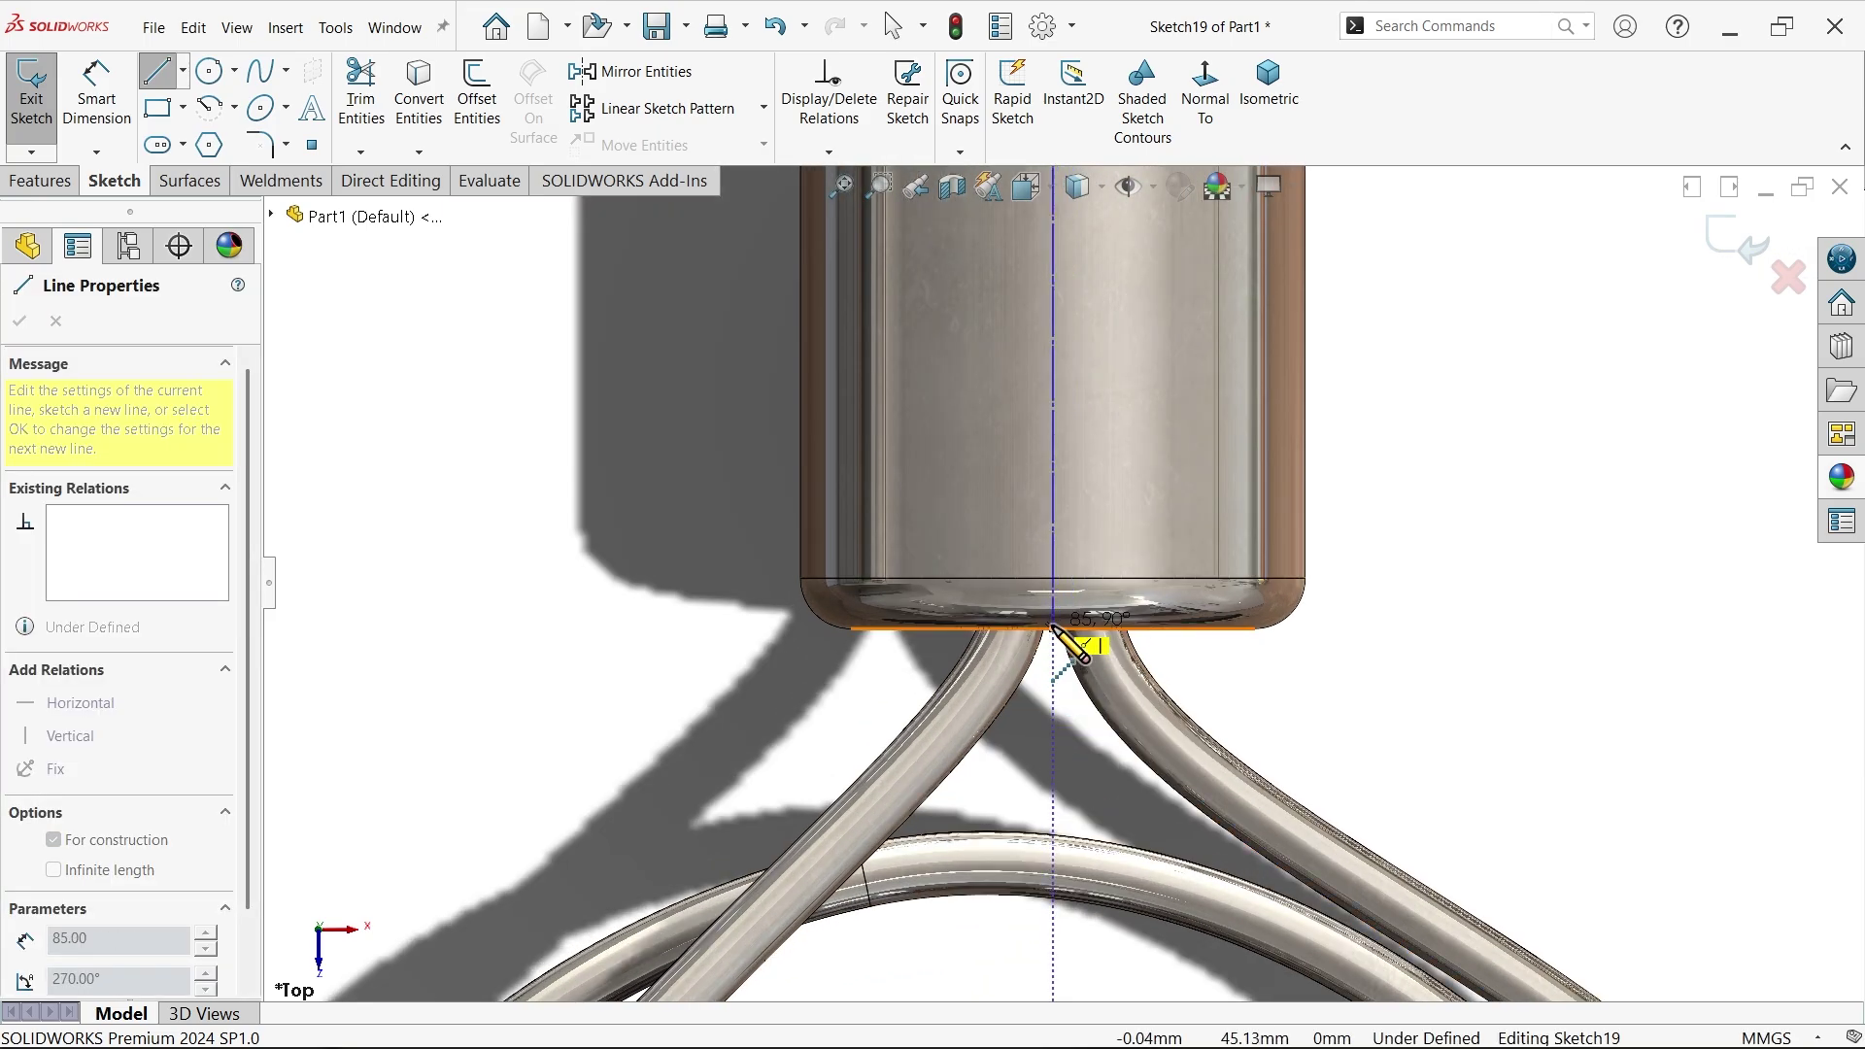
click(1059, 628)
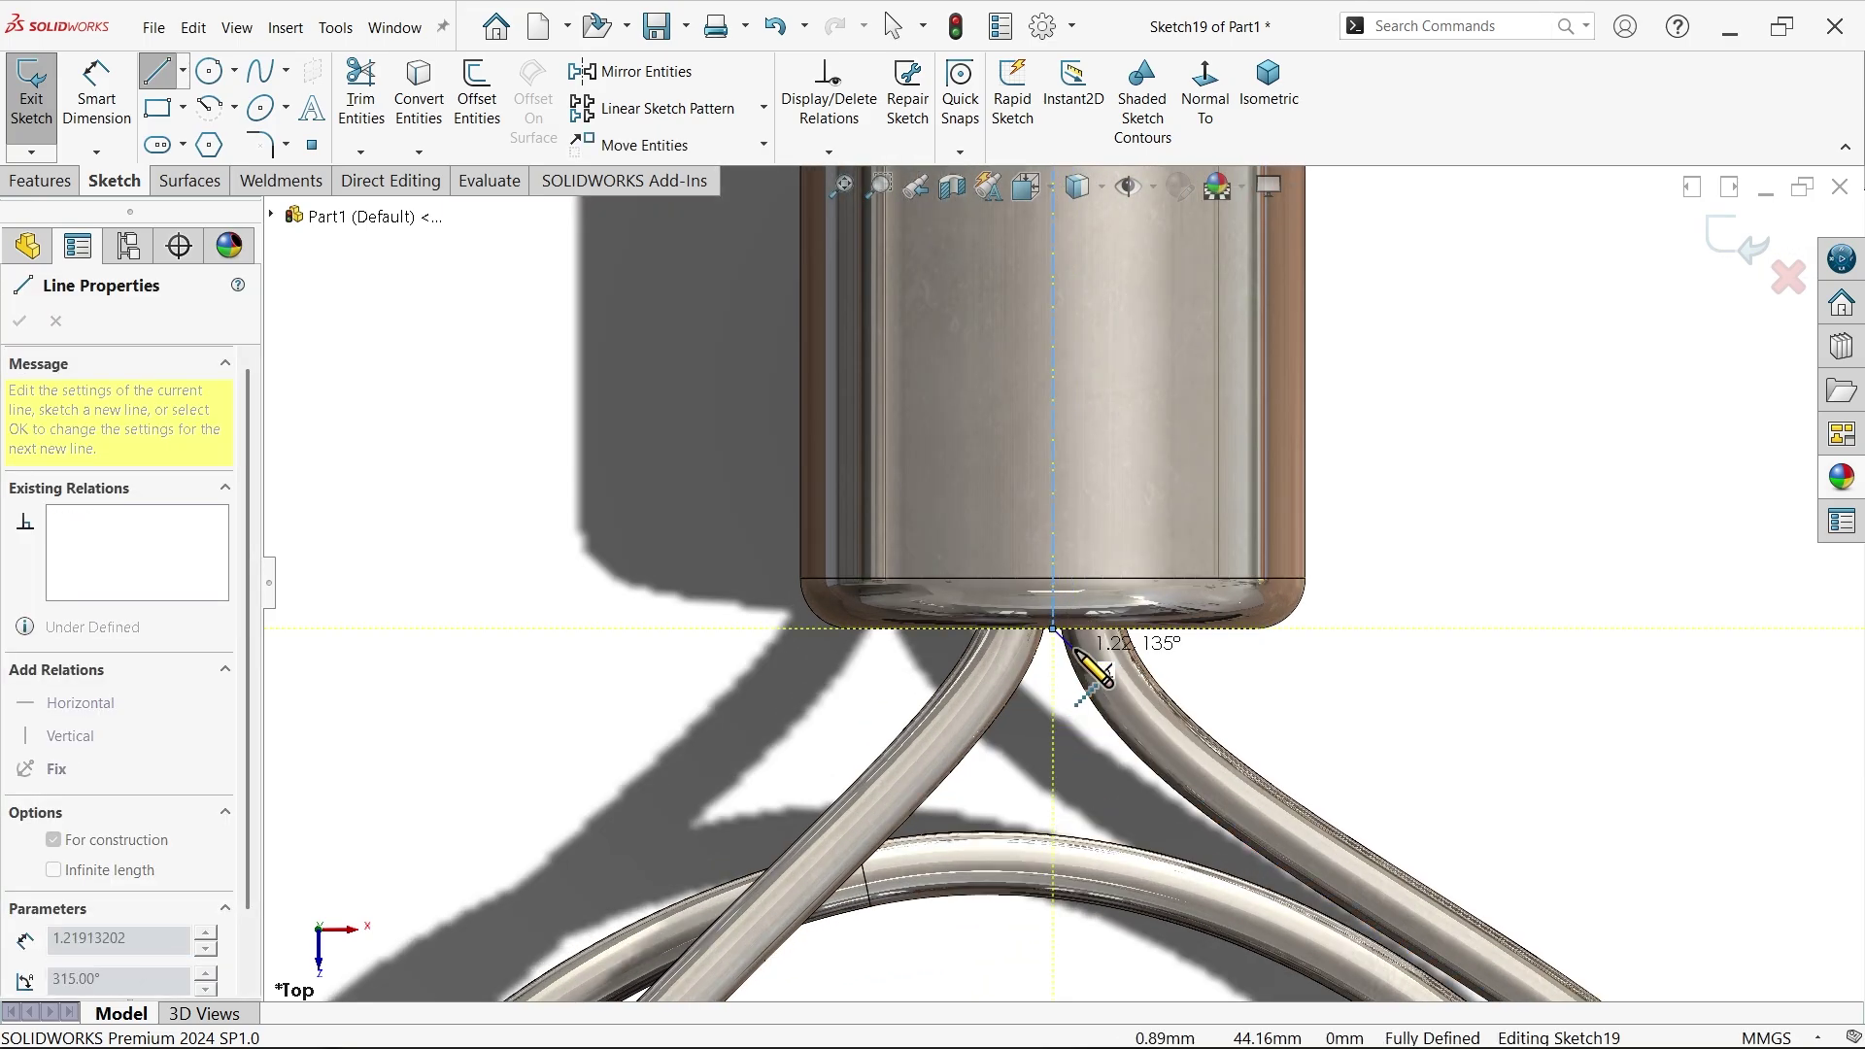
key(Escape)
- Add a second centerline spanning the handle from bottom edge to top edge
click(181, 70)
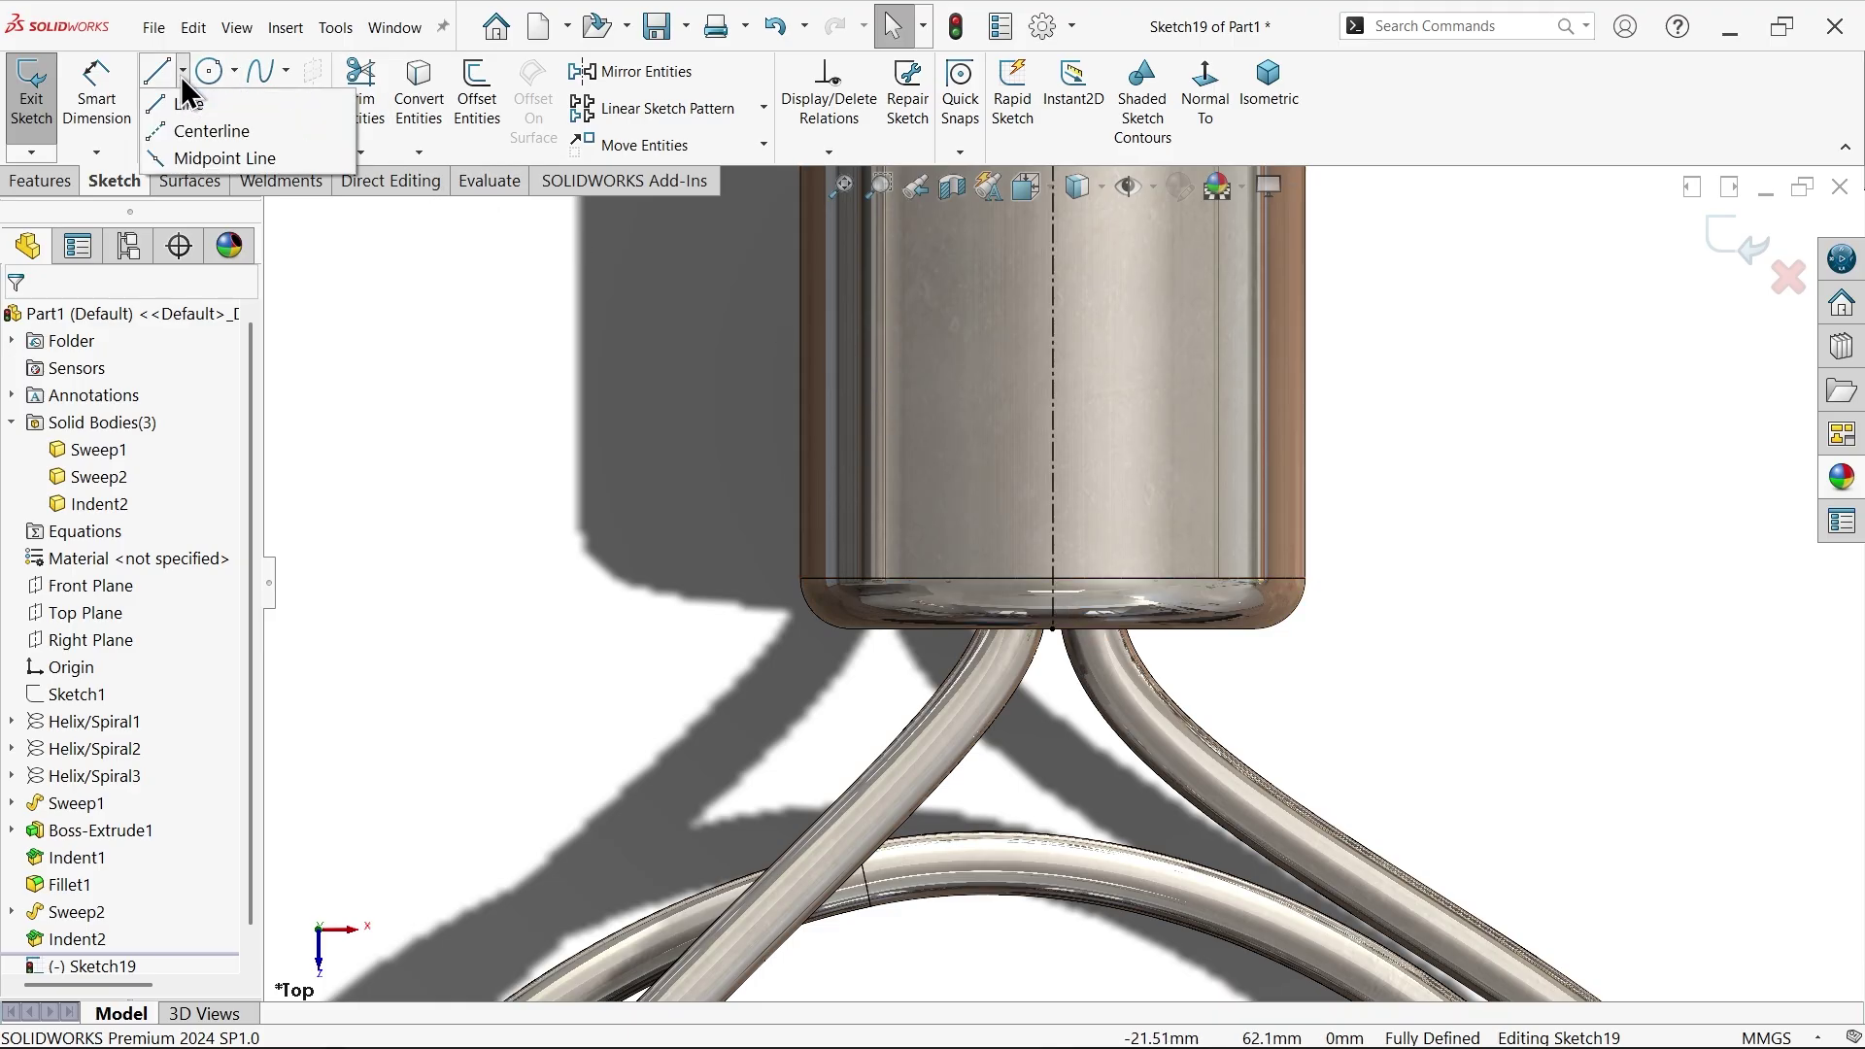
click(191, 131)
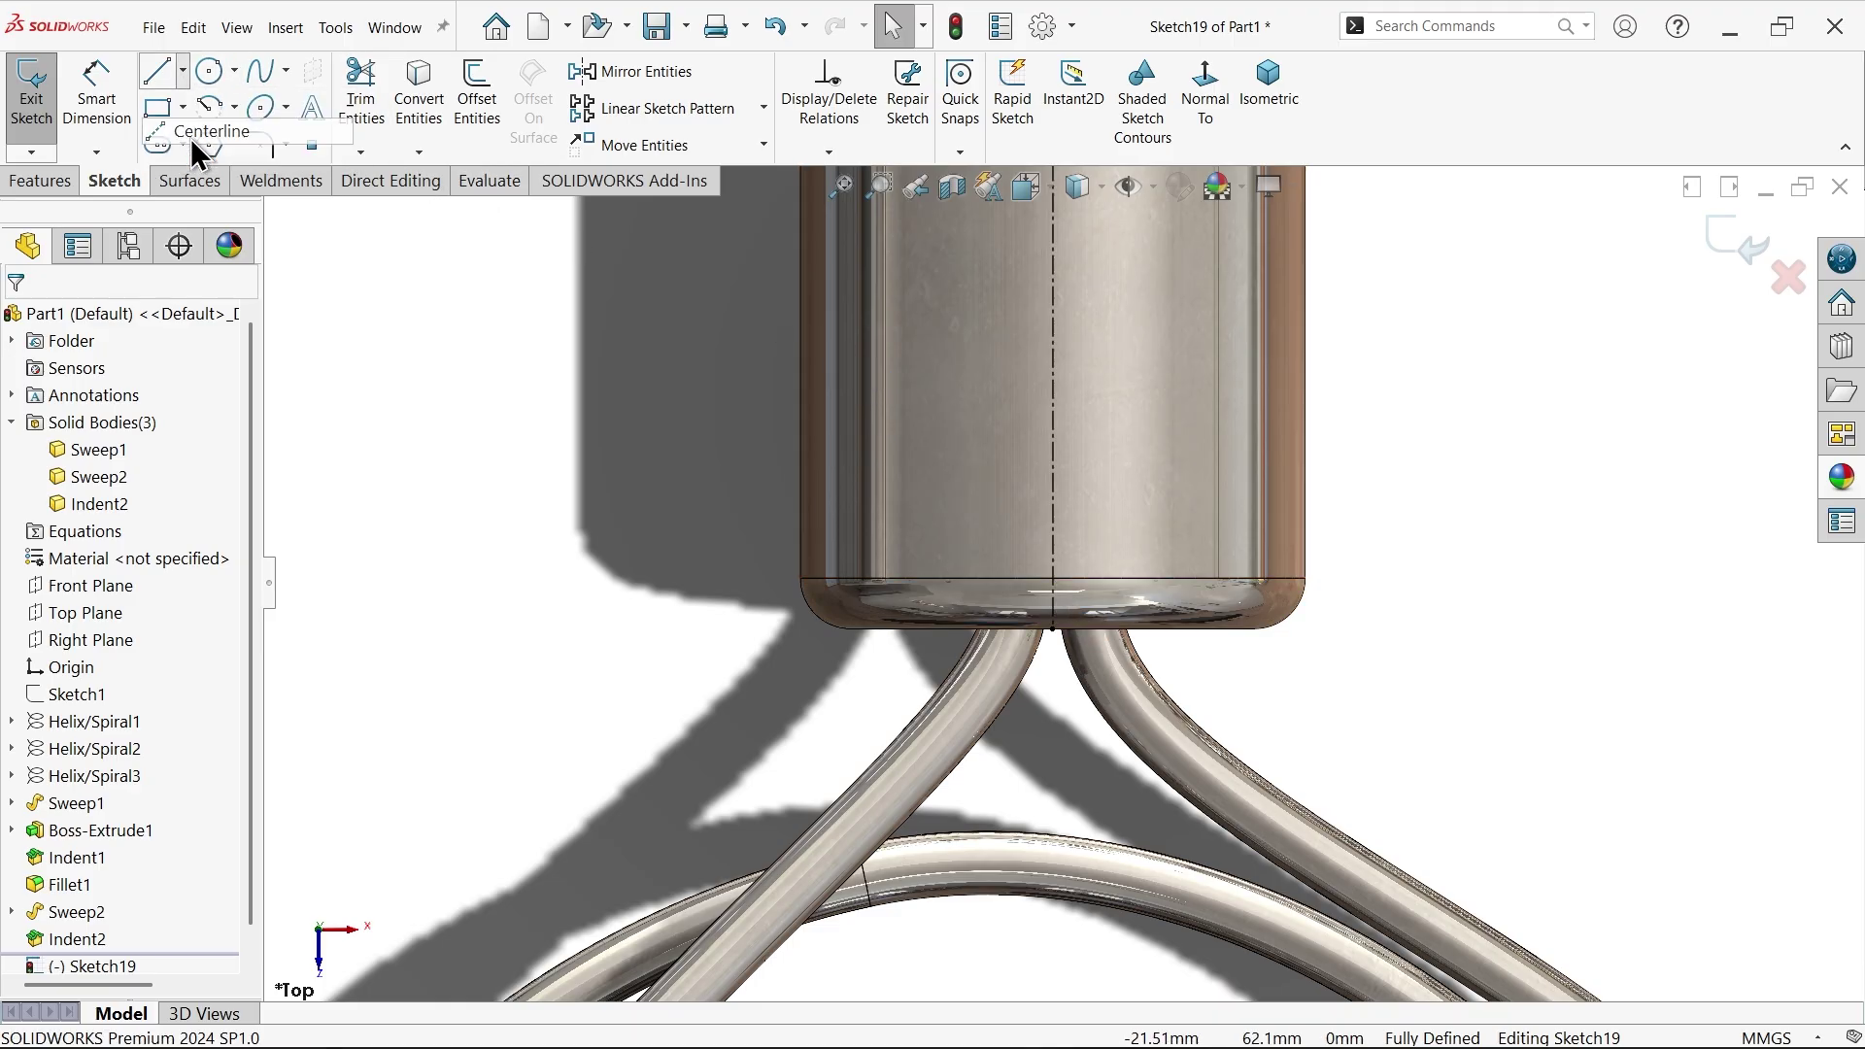
click(1118, 631)
scroll(1145, 450, up, 6)
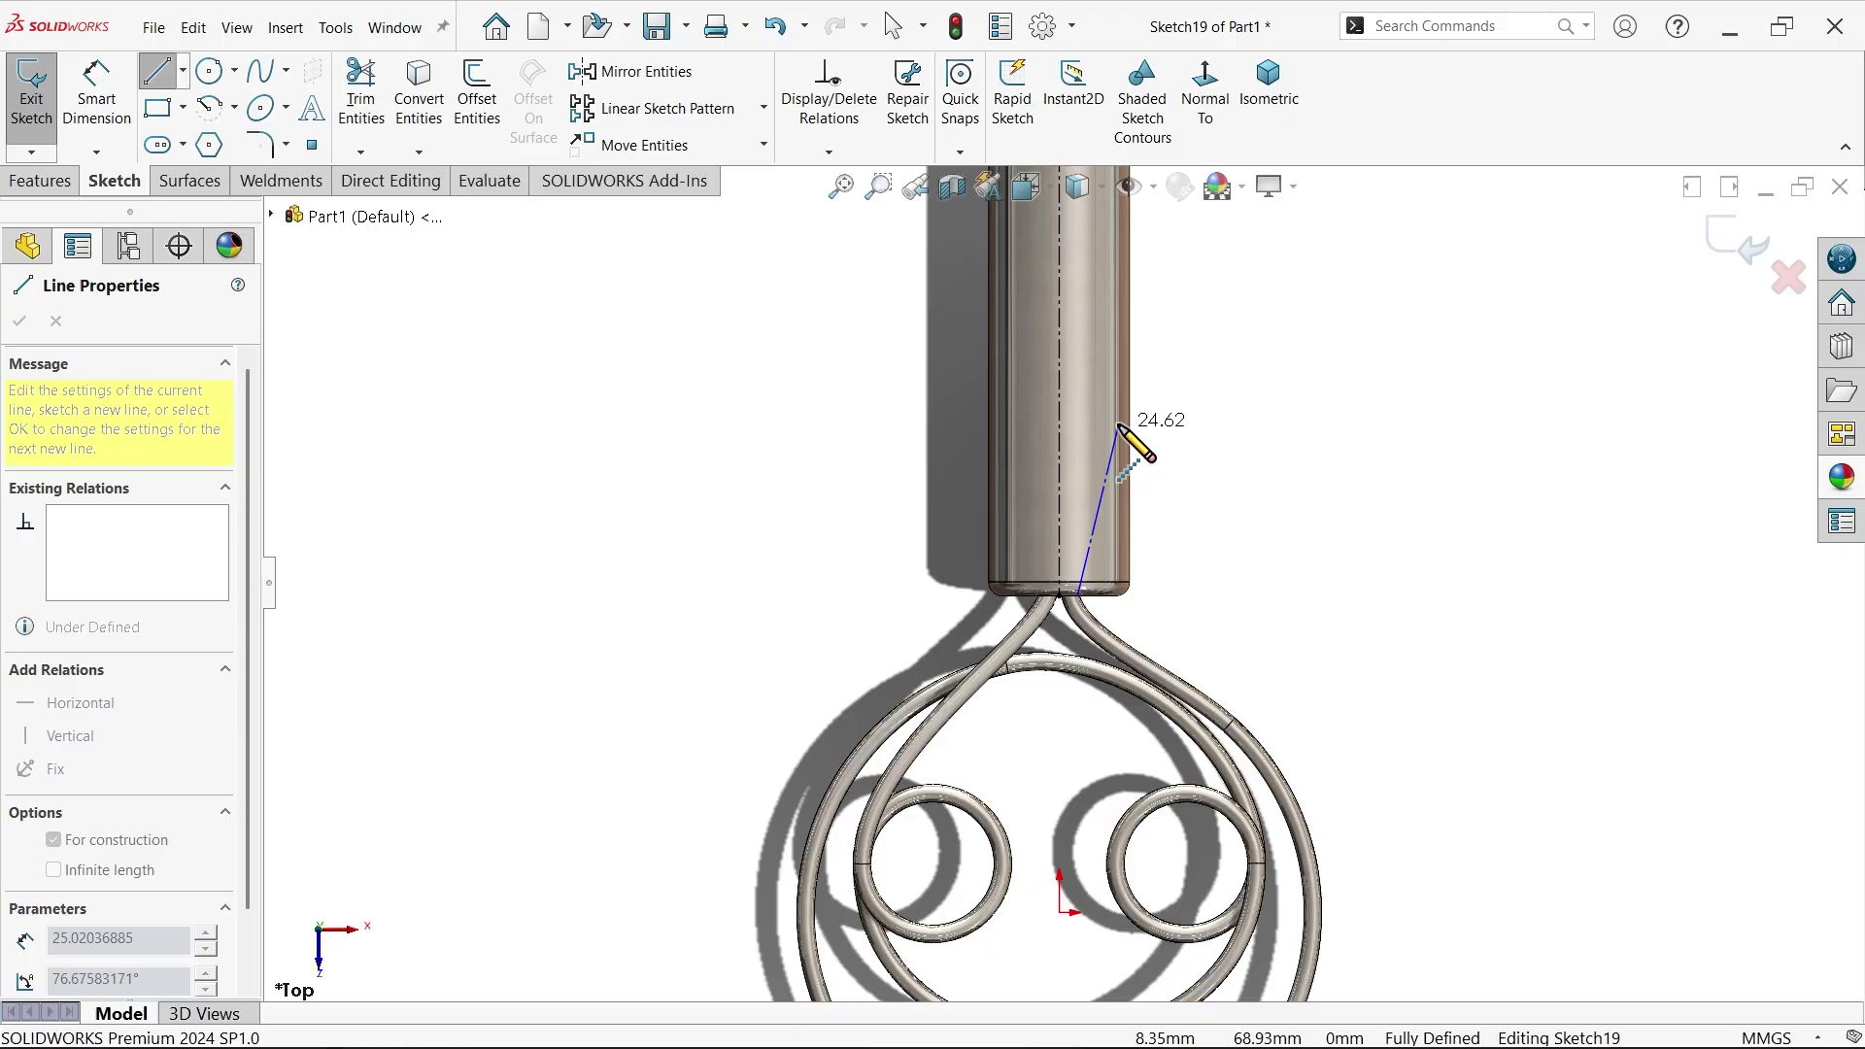
scroll(1074, 261, down, 4)
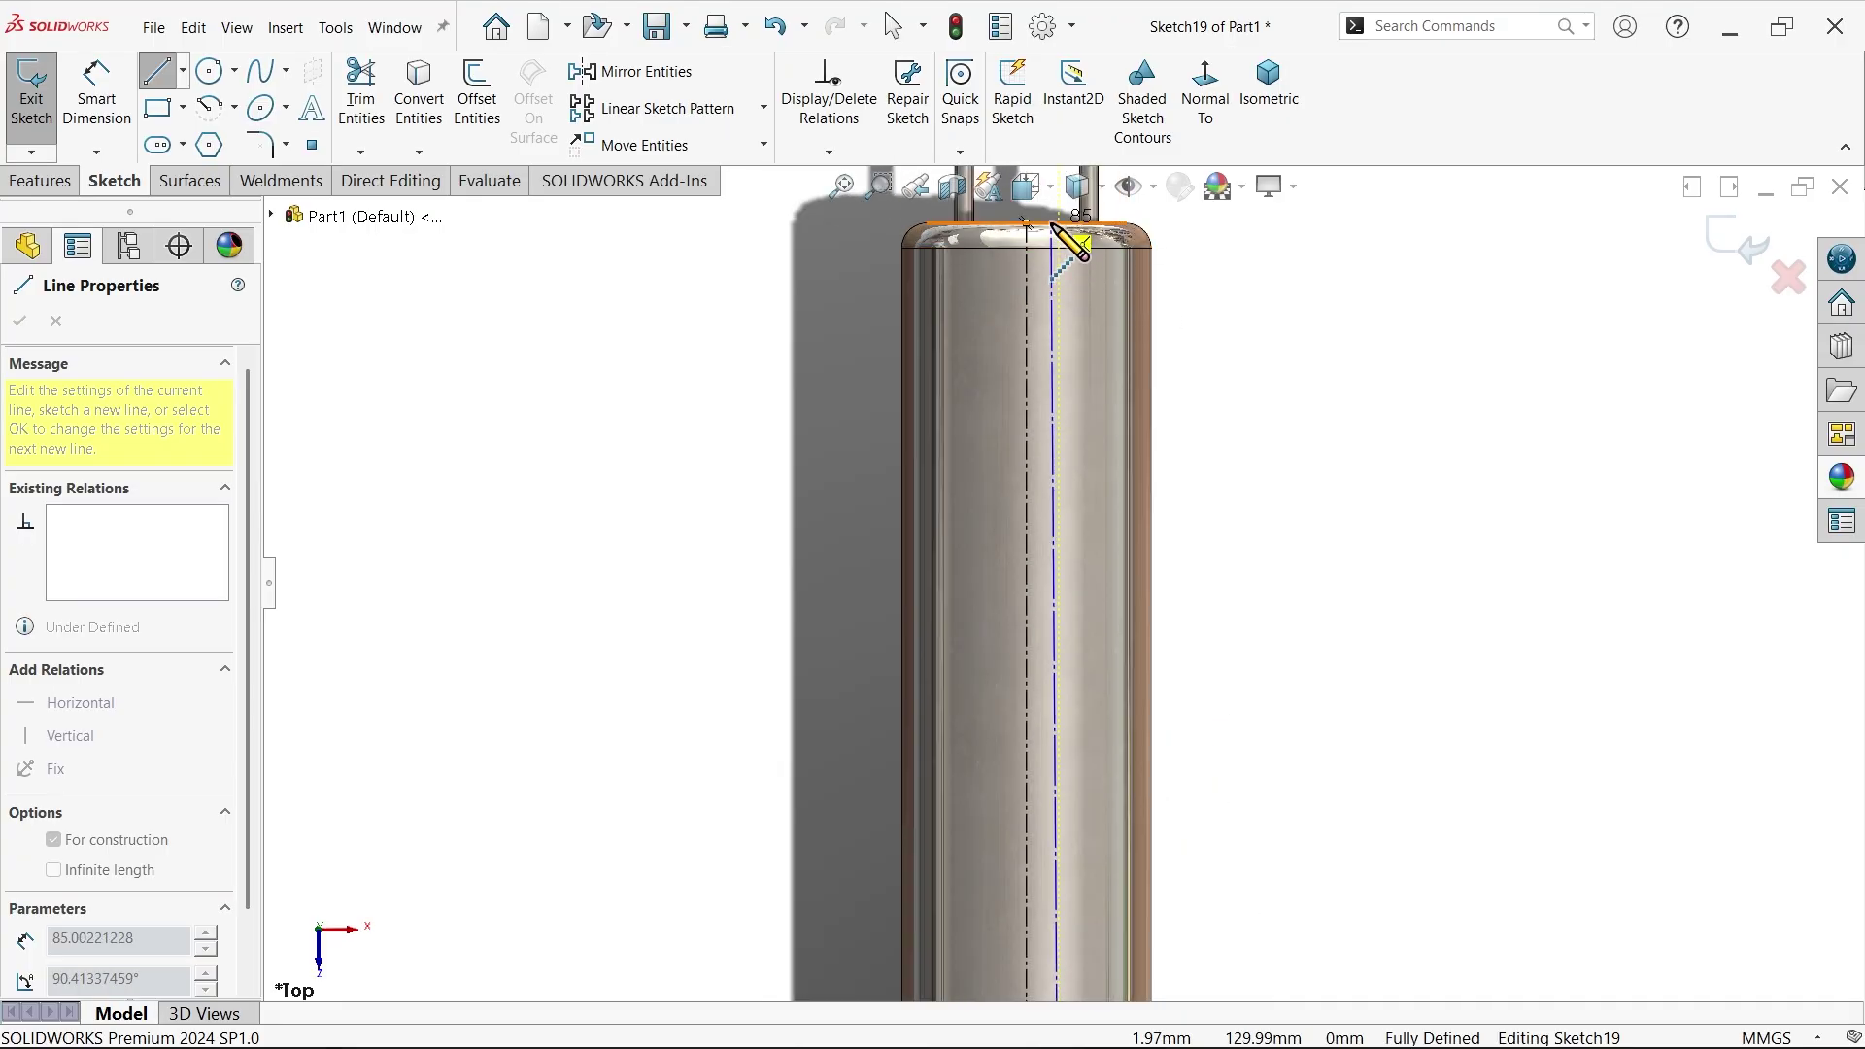
click(1052, 225)
right_click(1207, 366)
click(1278, 386)
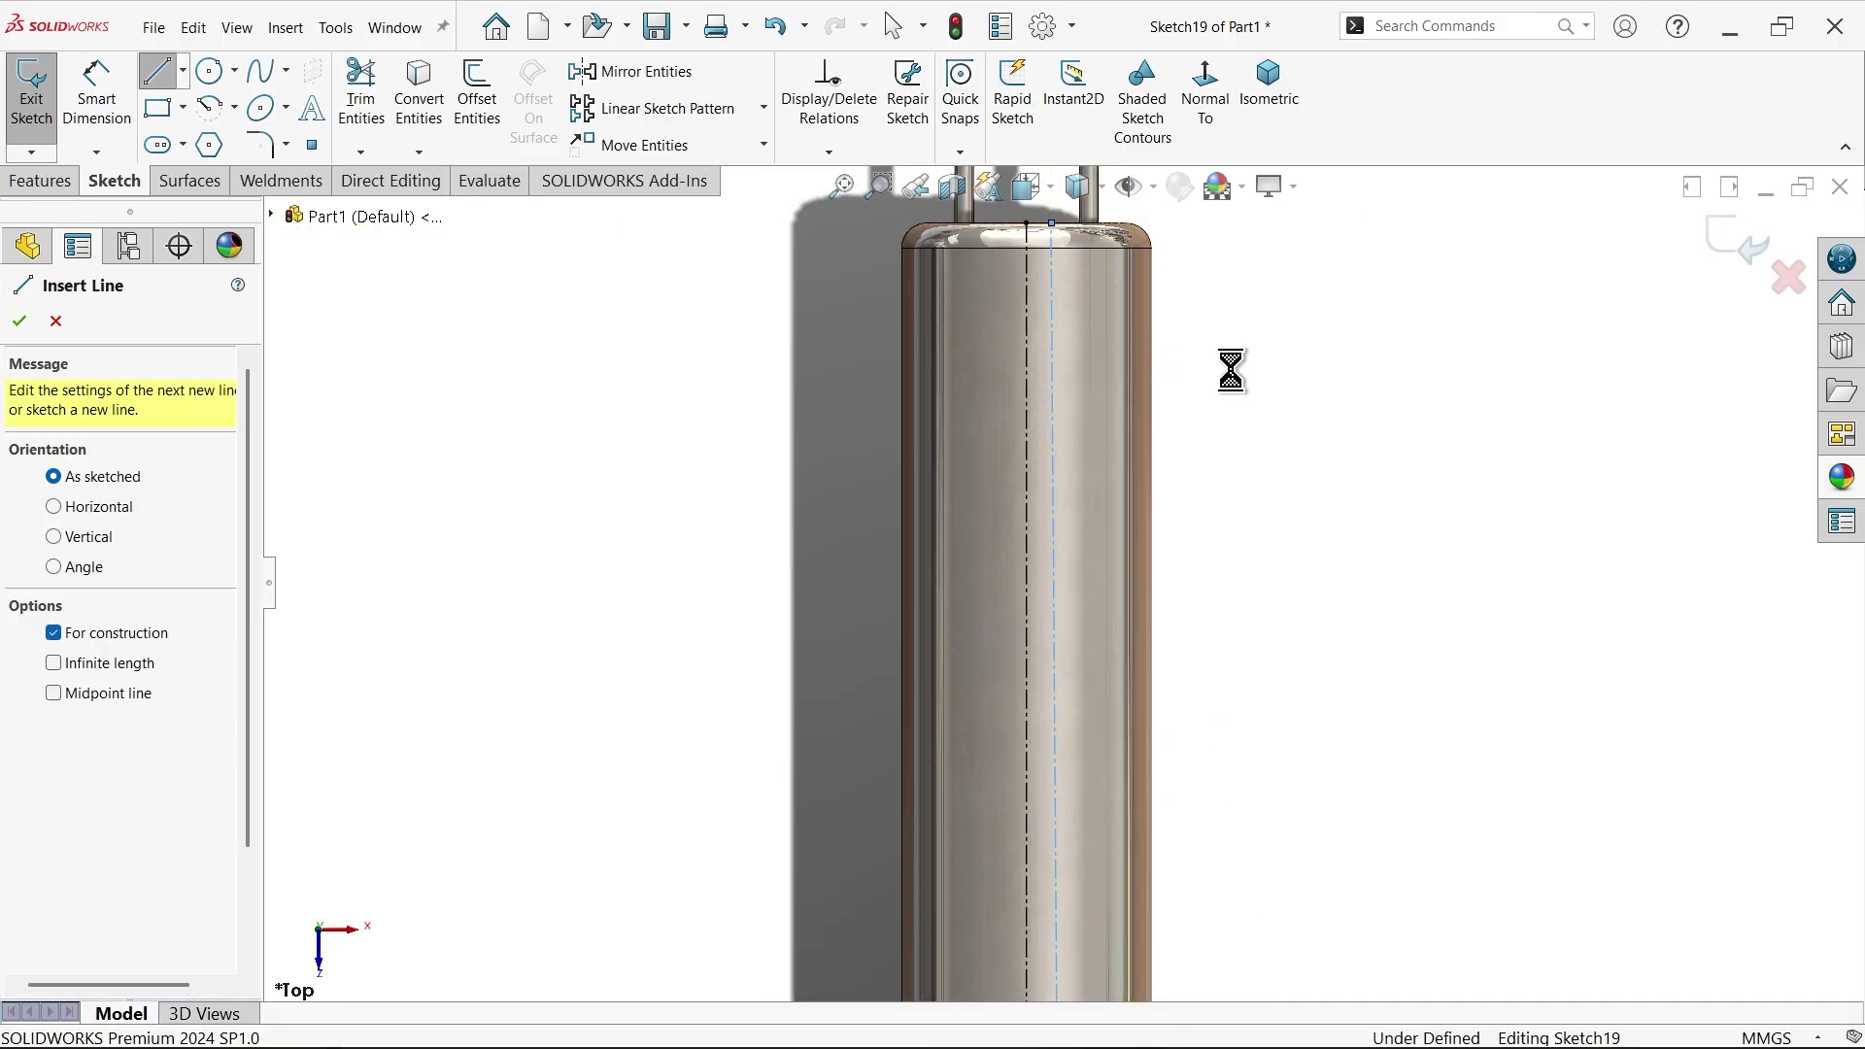
key(Escape)
- Make the new centerline vertical and dimension it 2.5 mm from the central centerline
click(1053, 447)
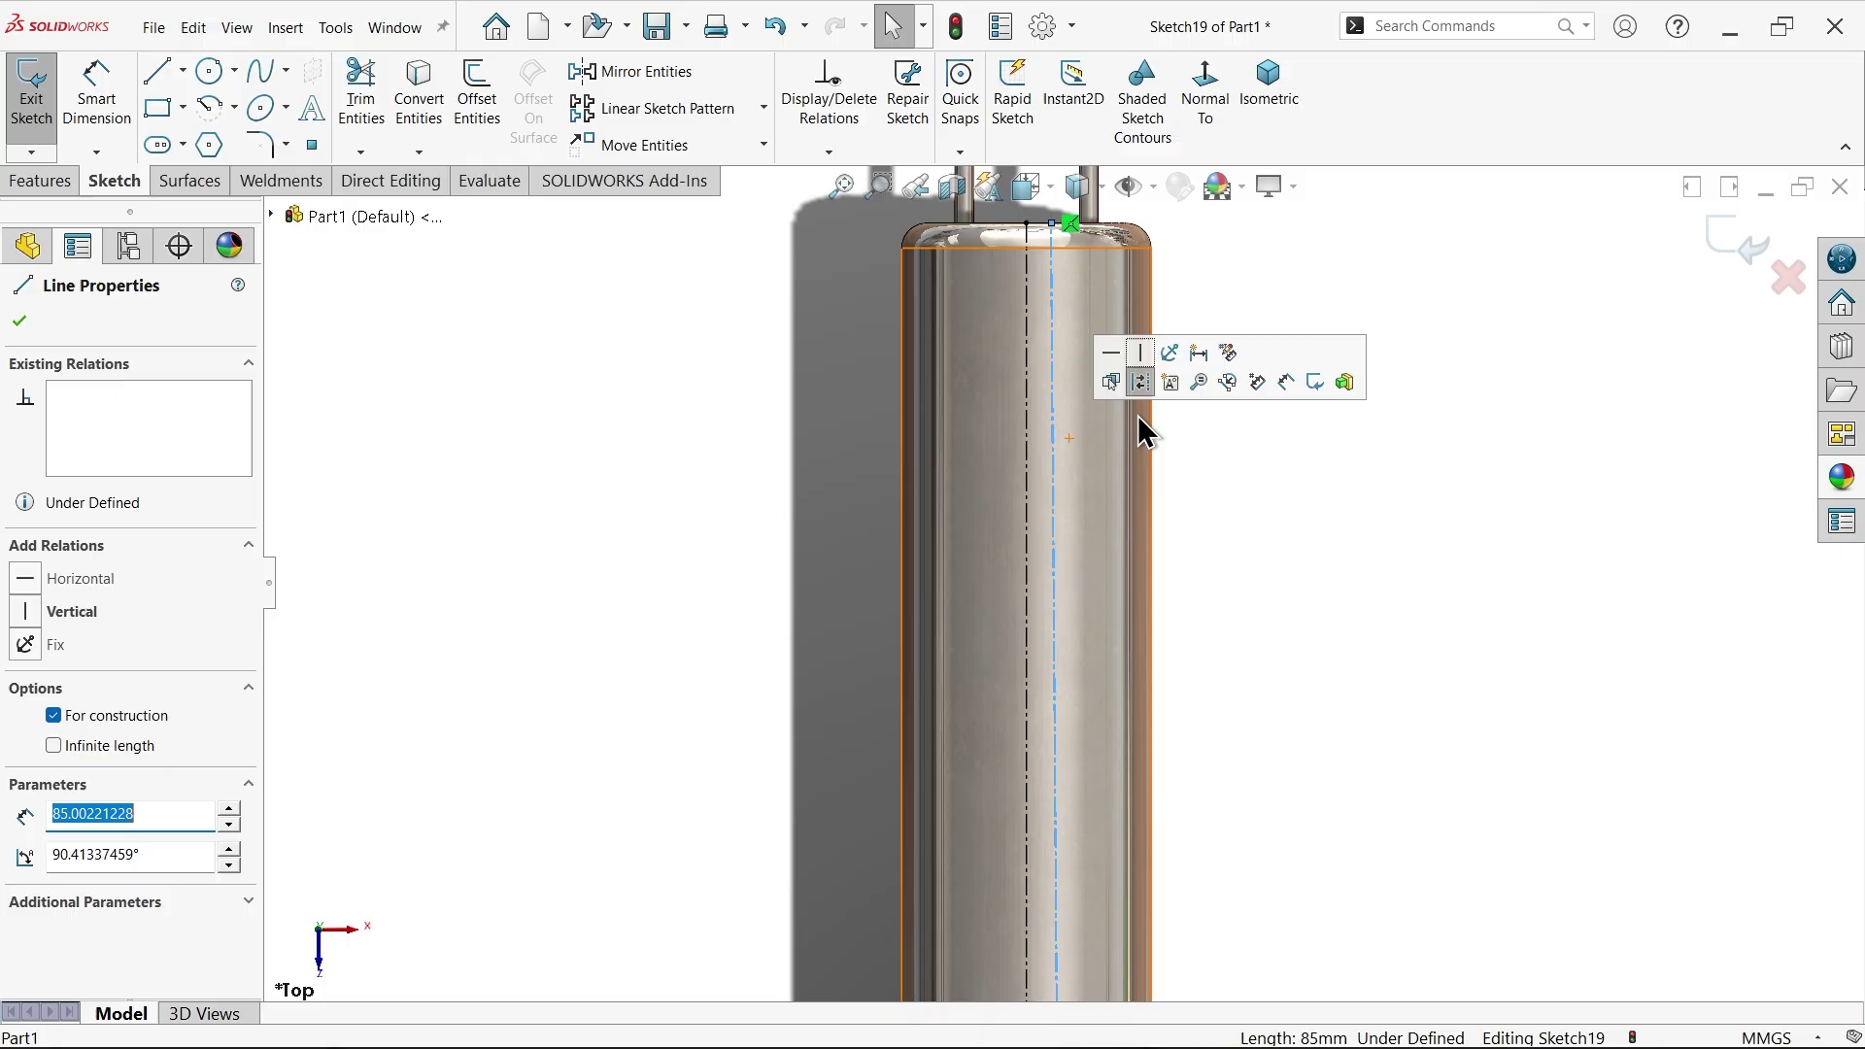
click(1144, 351)
click(111, 123)
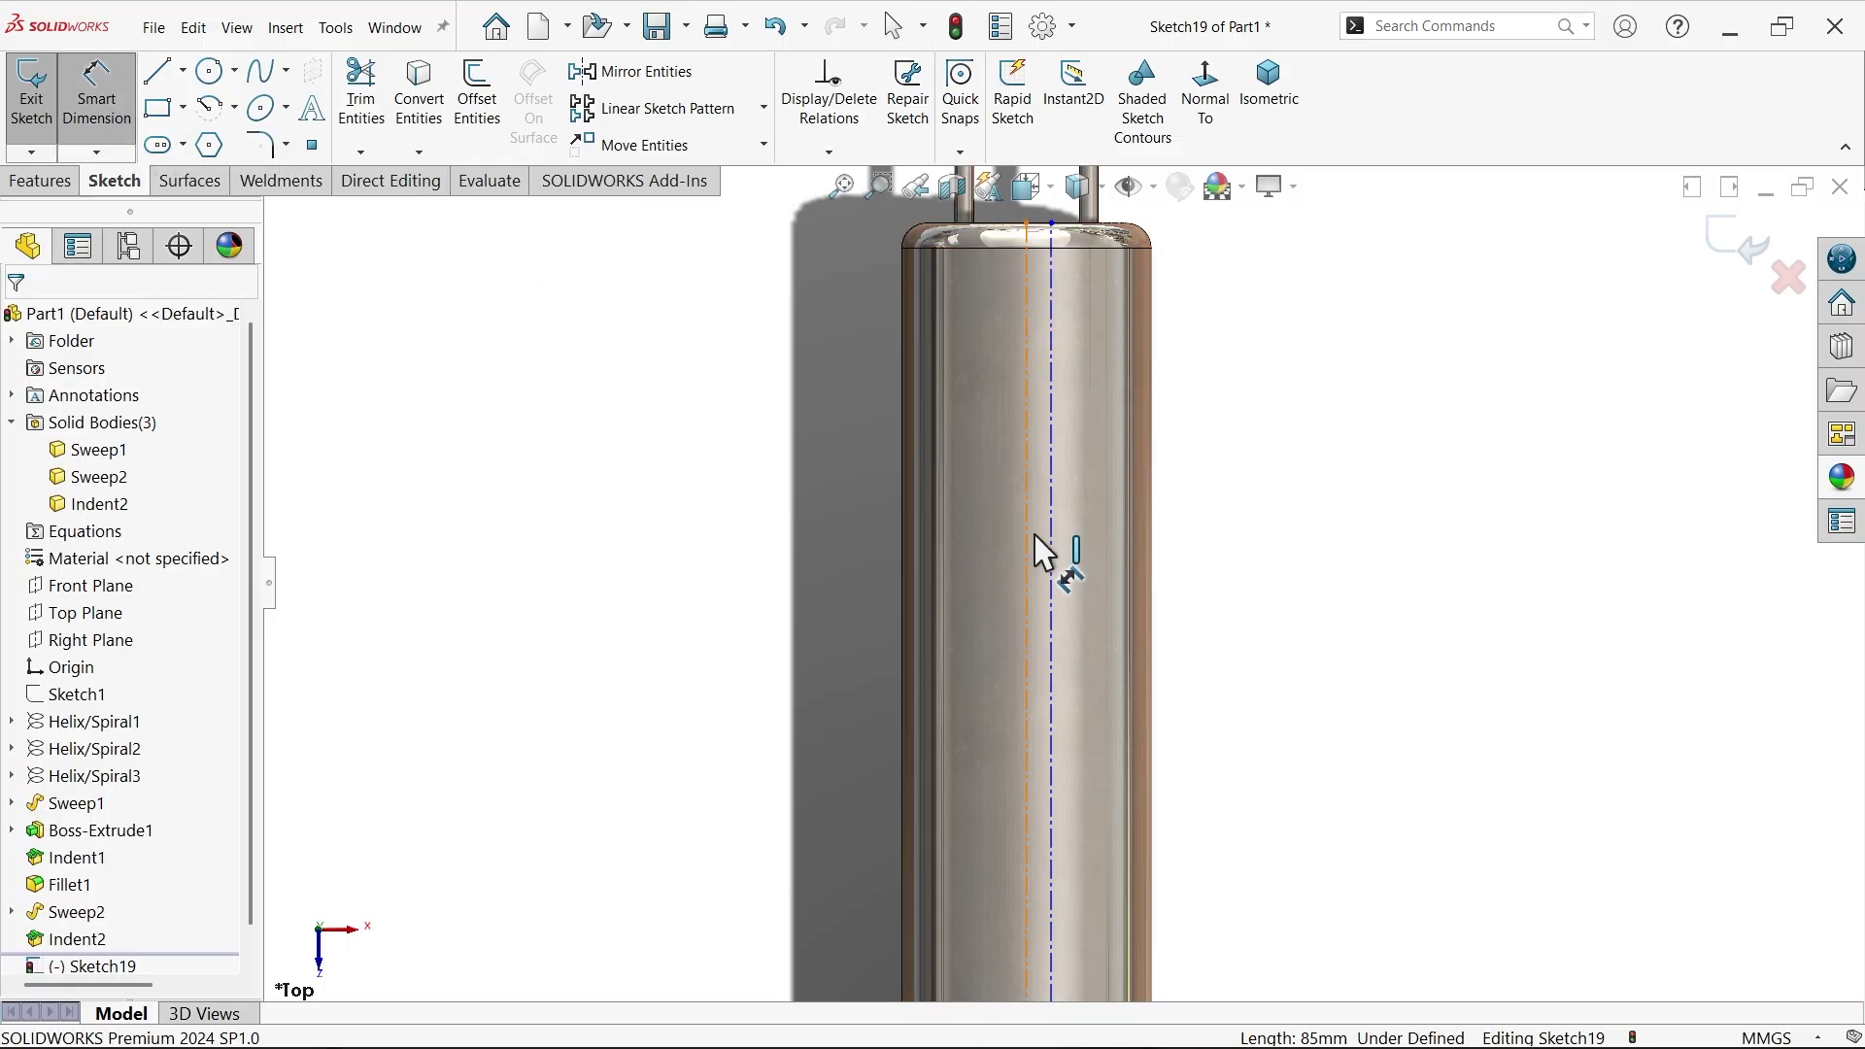
click(1025, 544)
click(1052, 552)
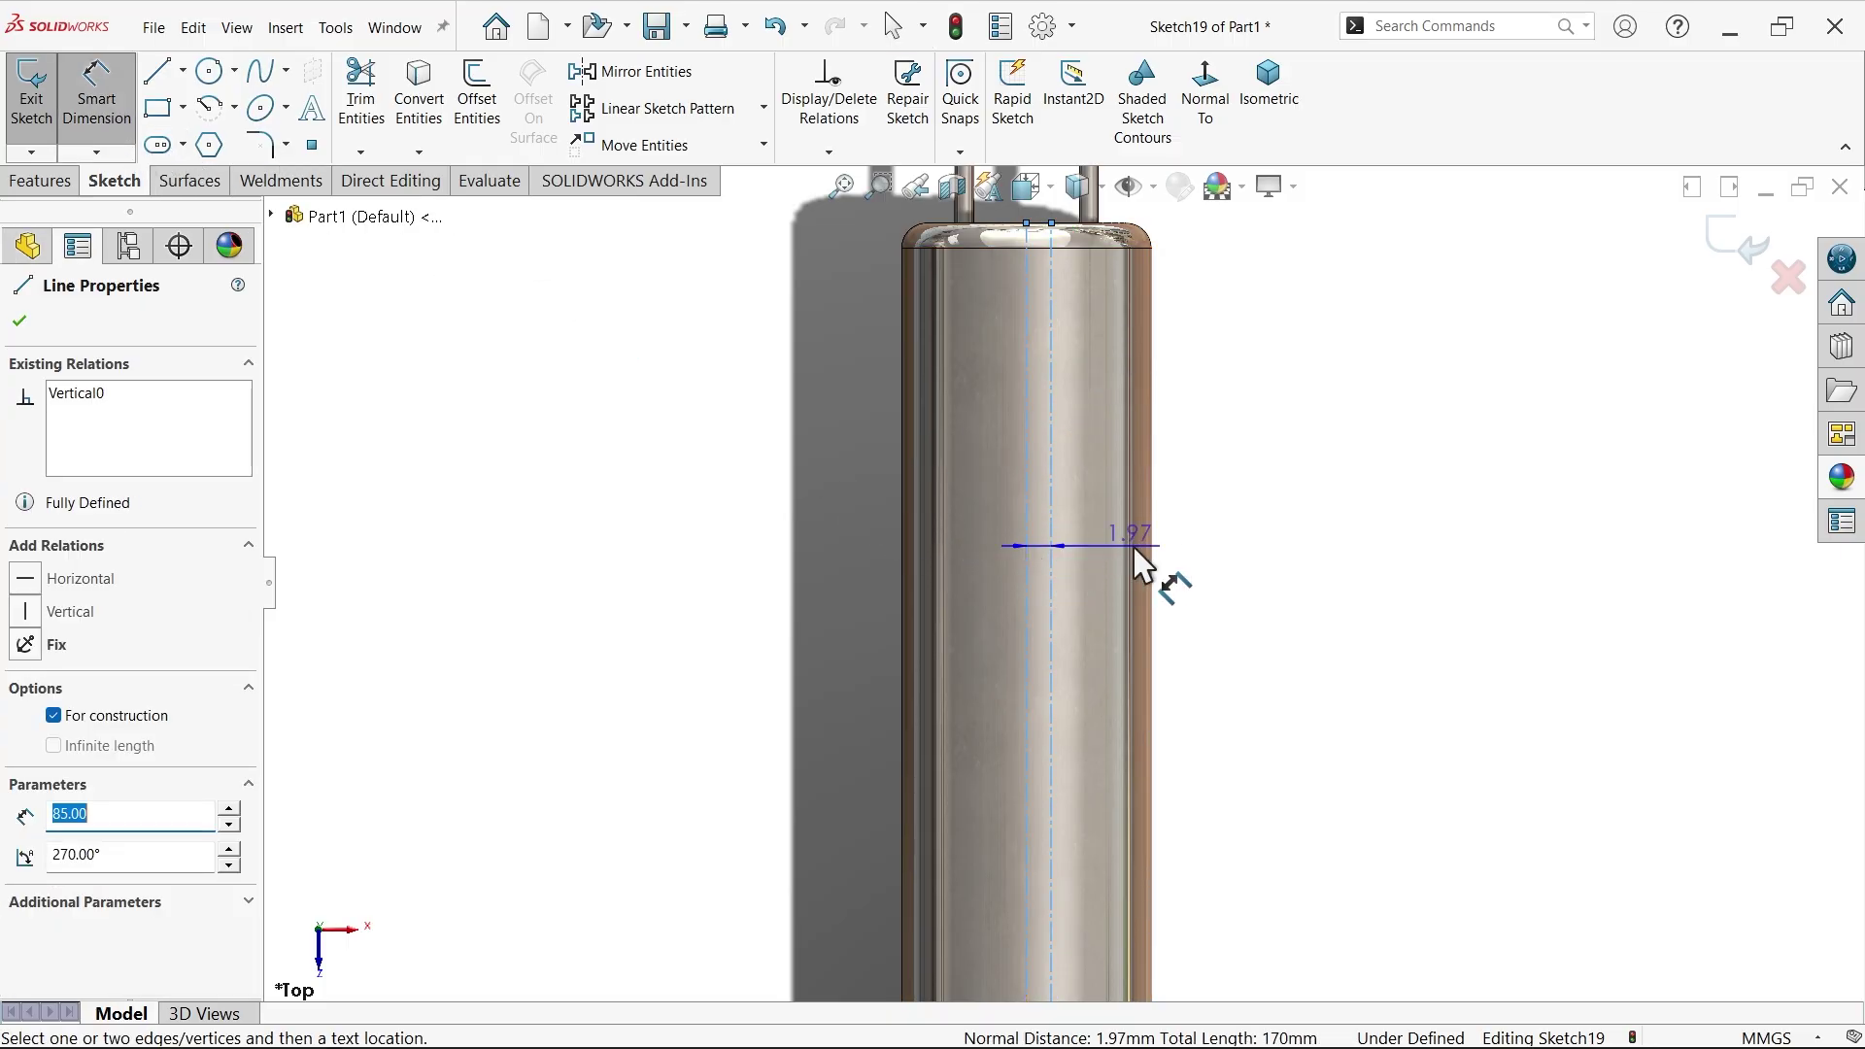
click(1205, 558)
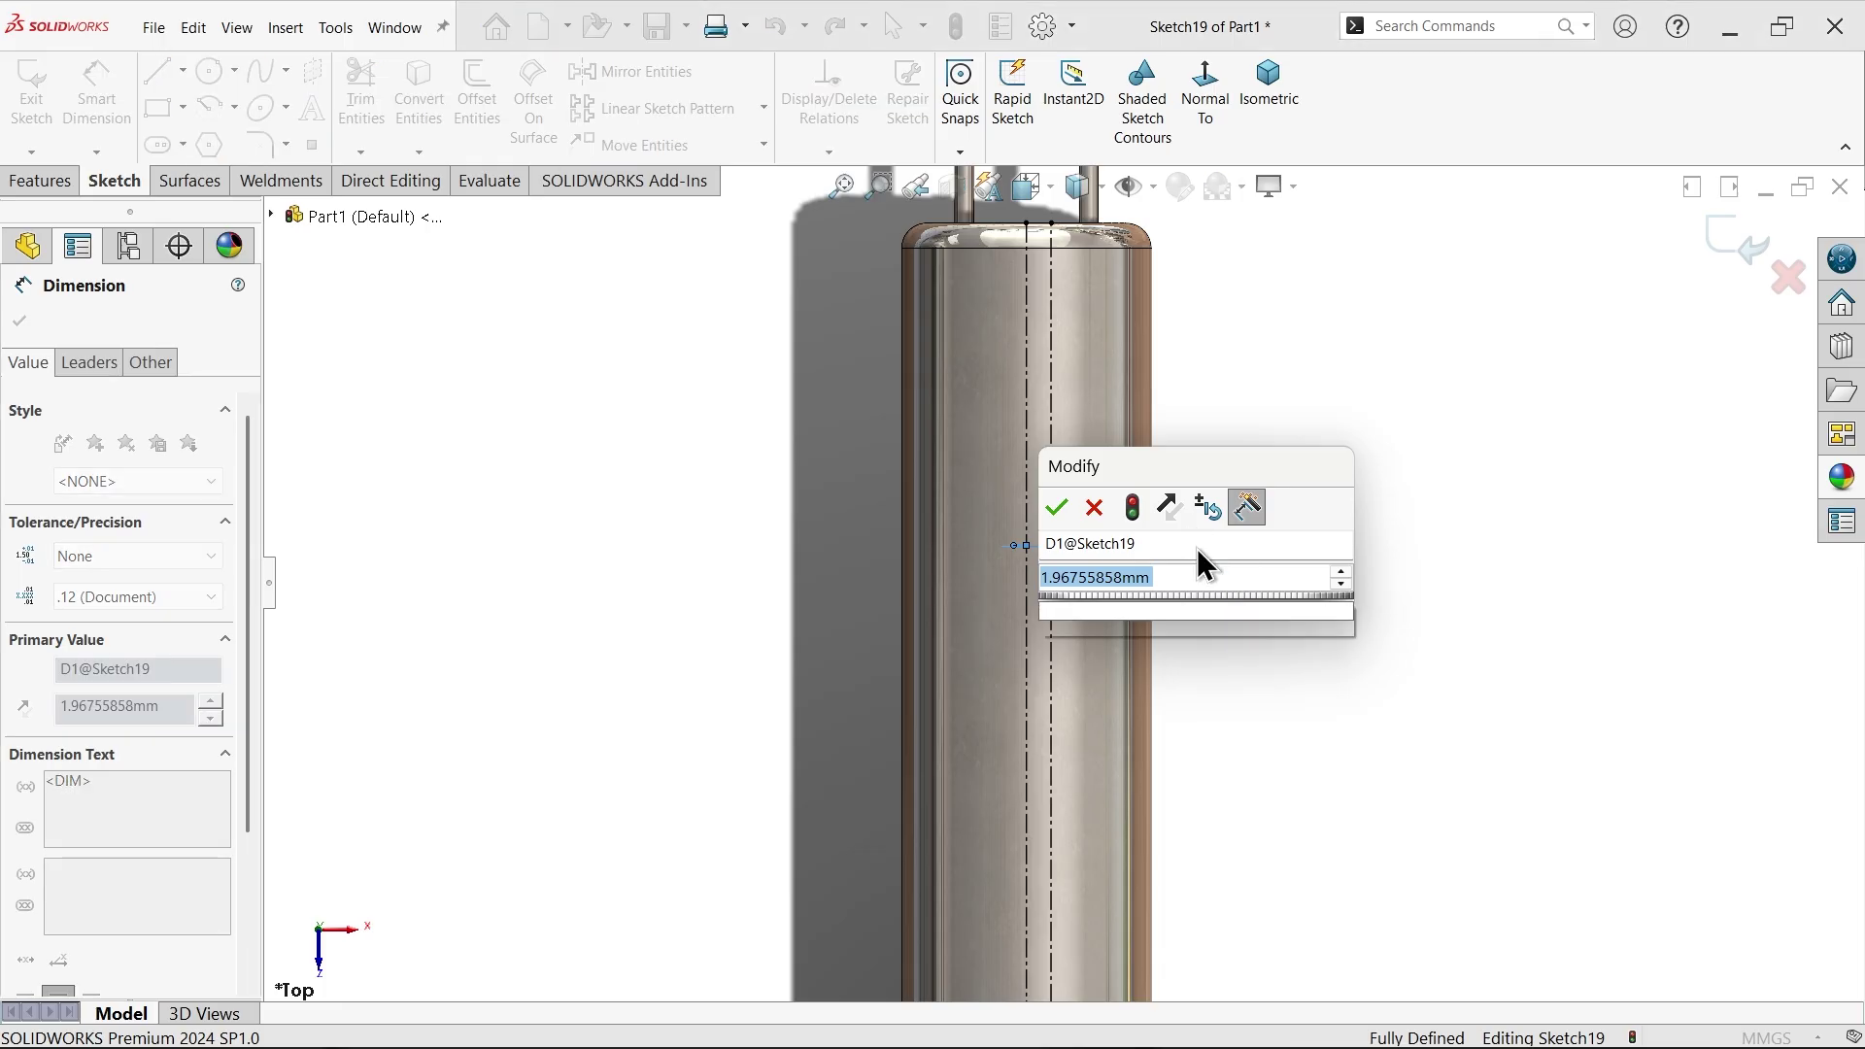
text(2.5)
key(Return)
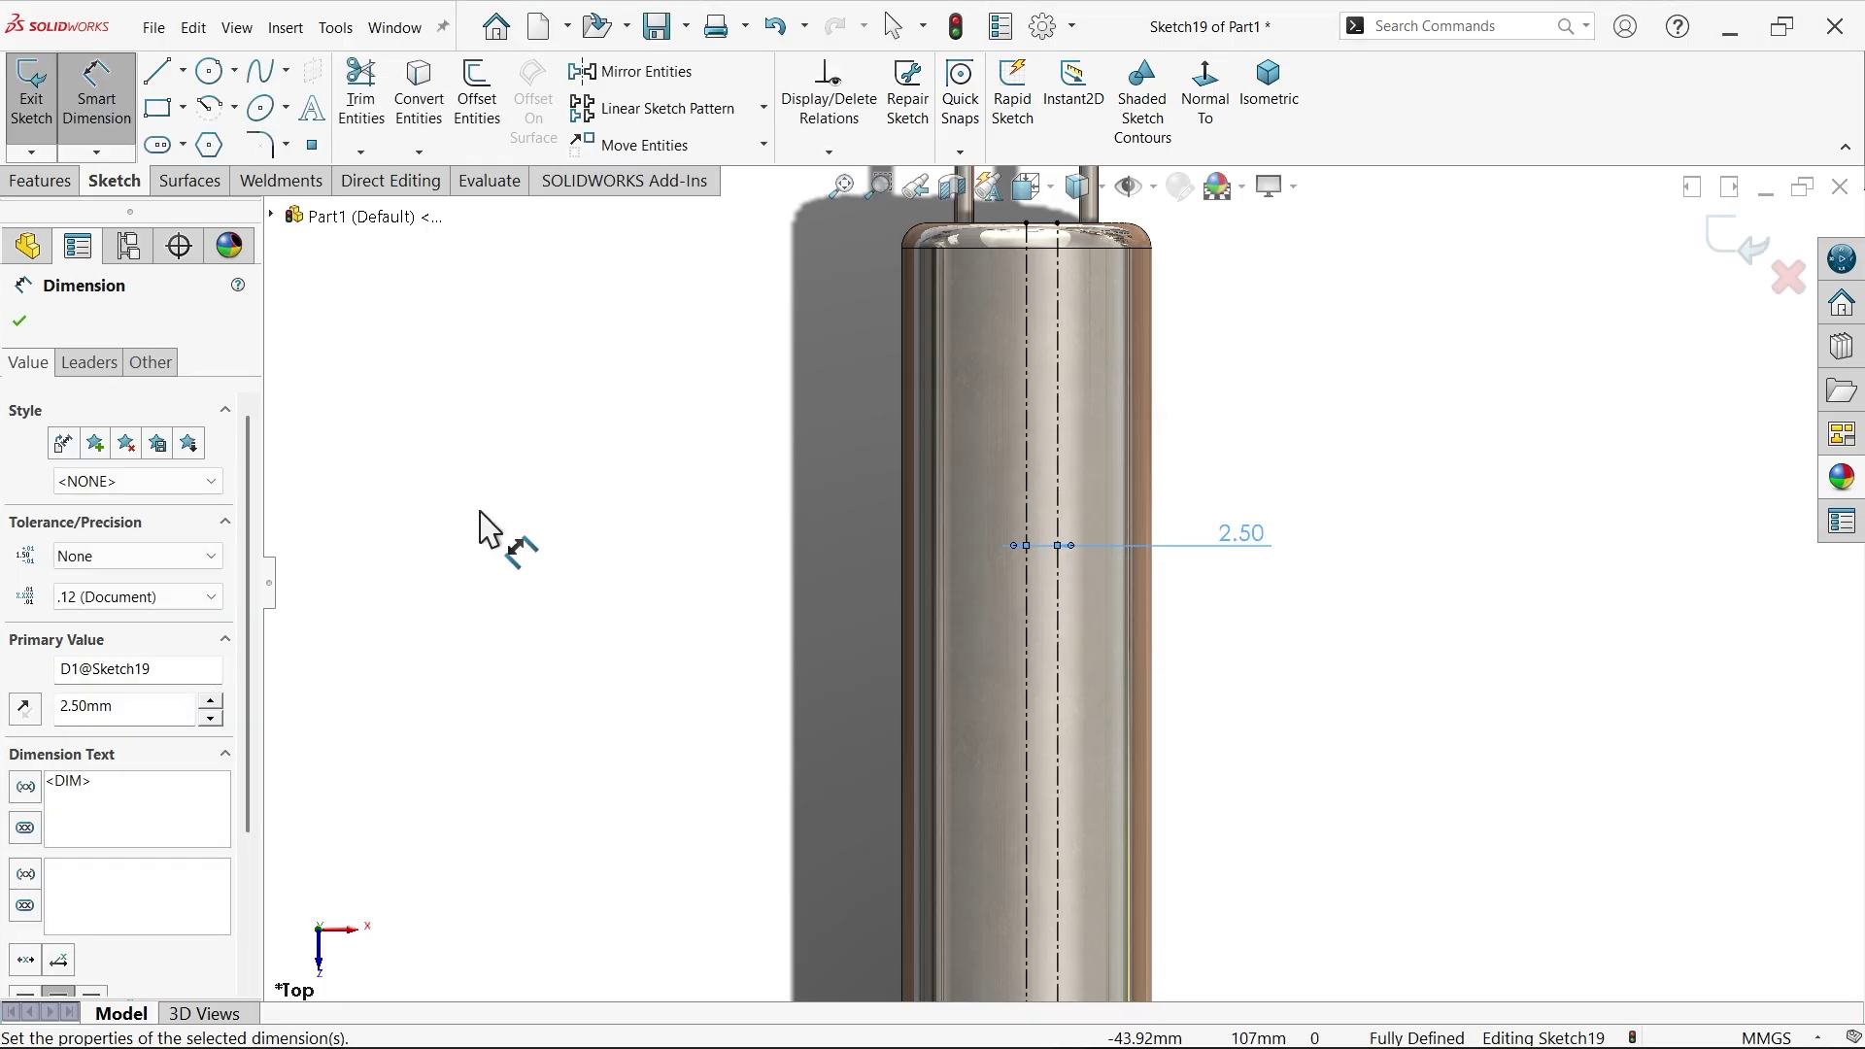
click(19, 320)
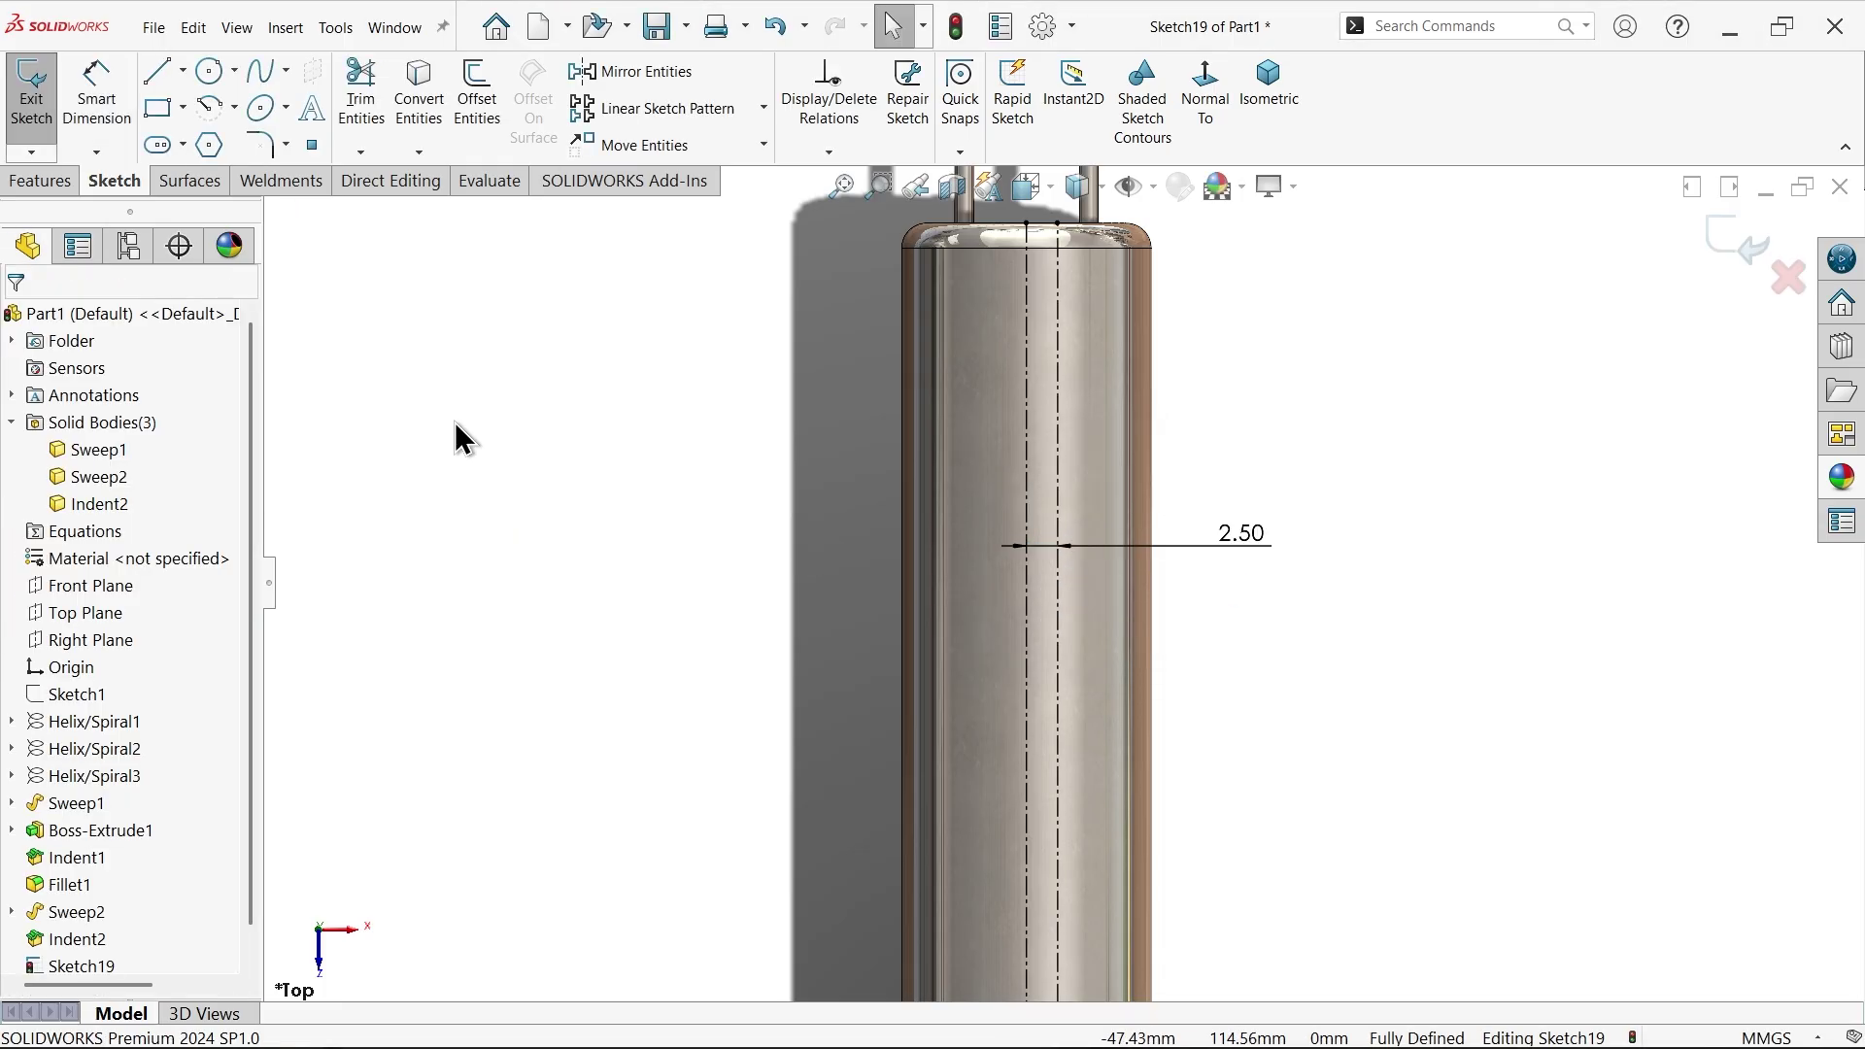
- Place FLOUR MIXER sketch text along the offset centerline, centre-aligned on its length
click(318, 111)
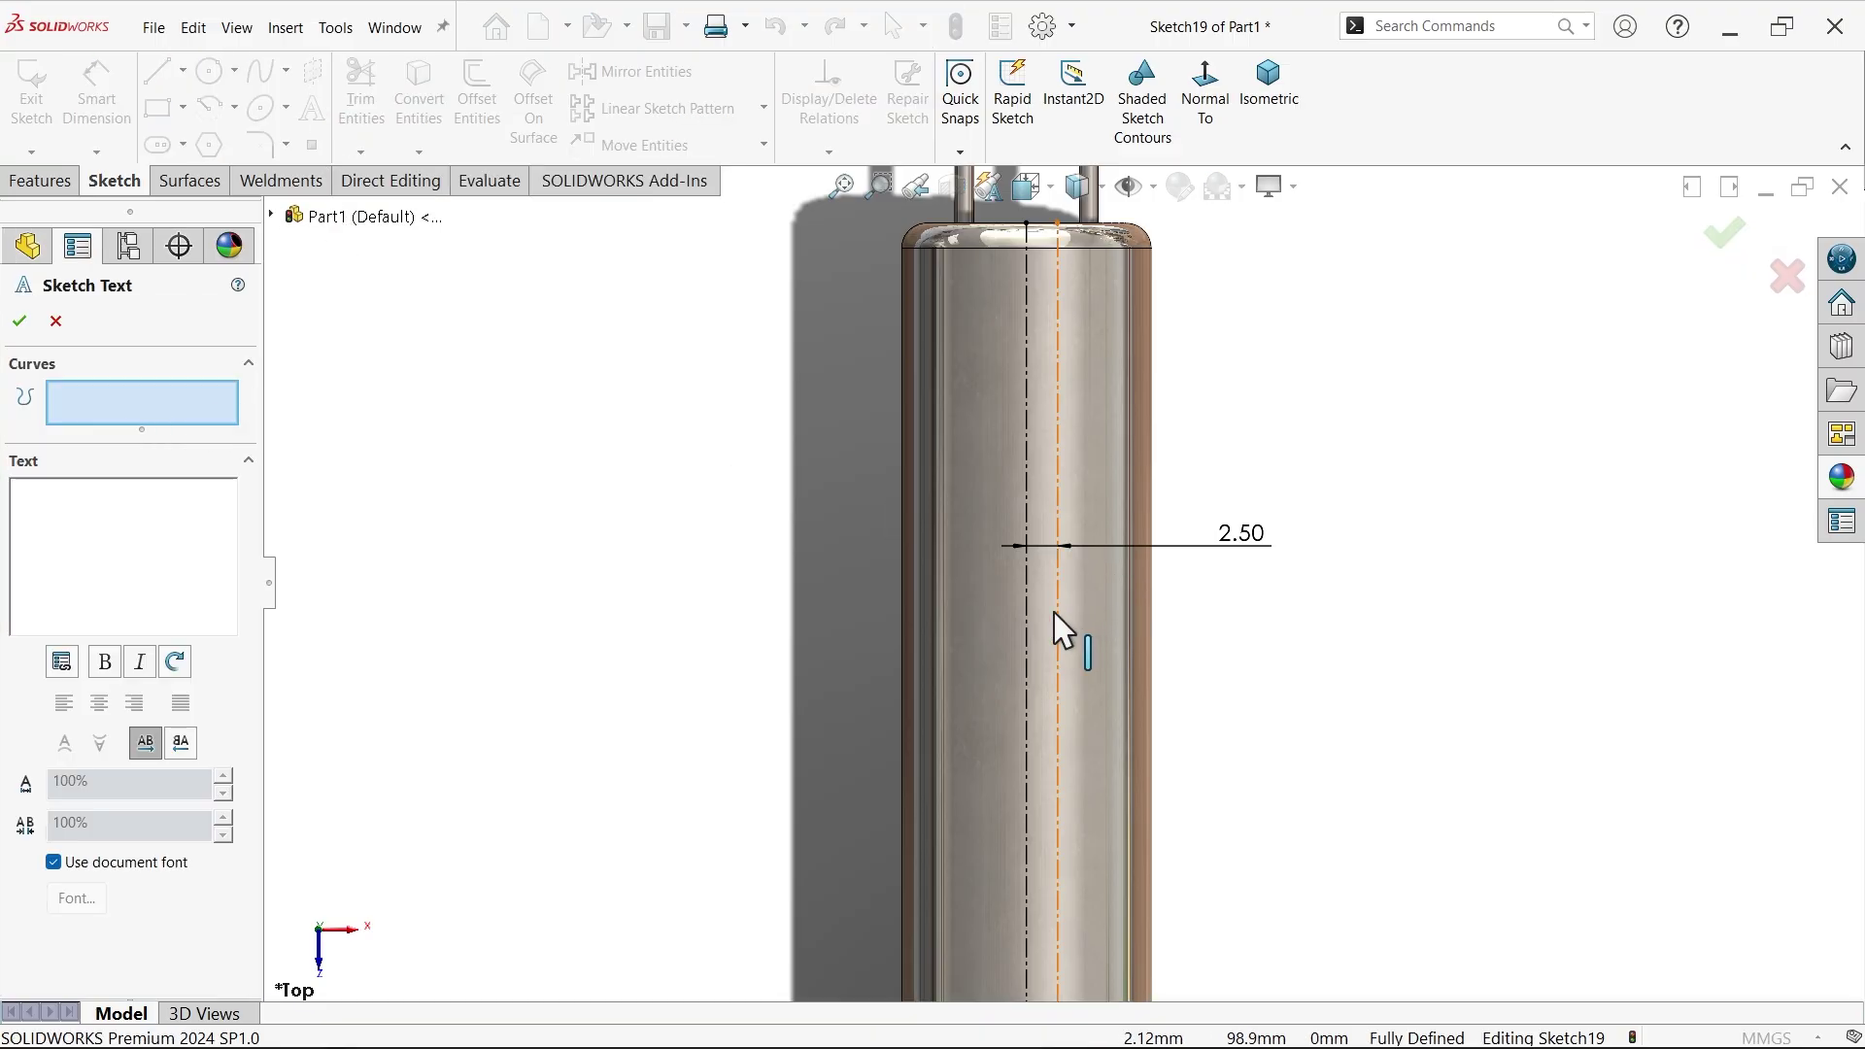
click(1061, 636)
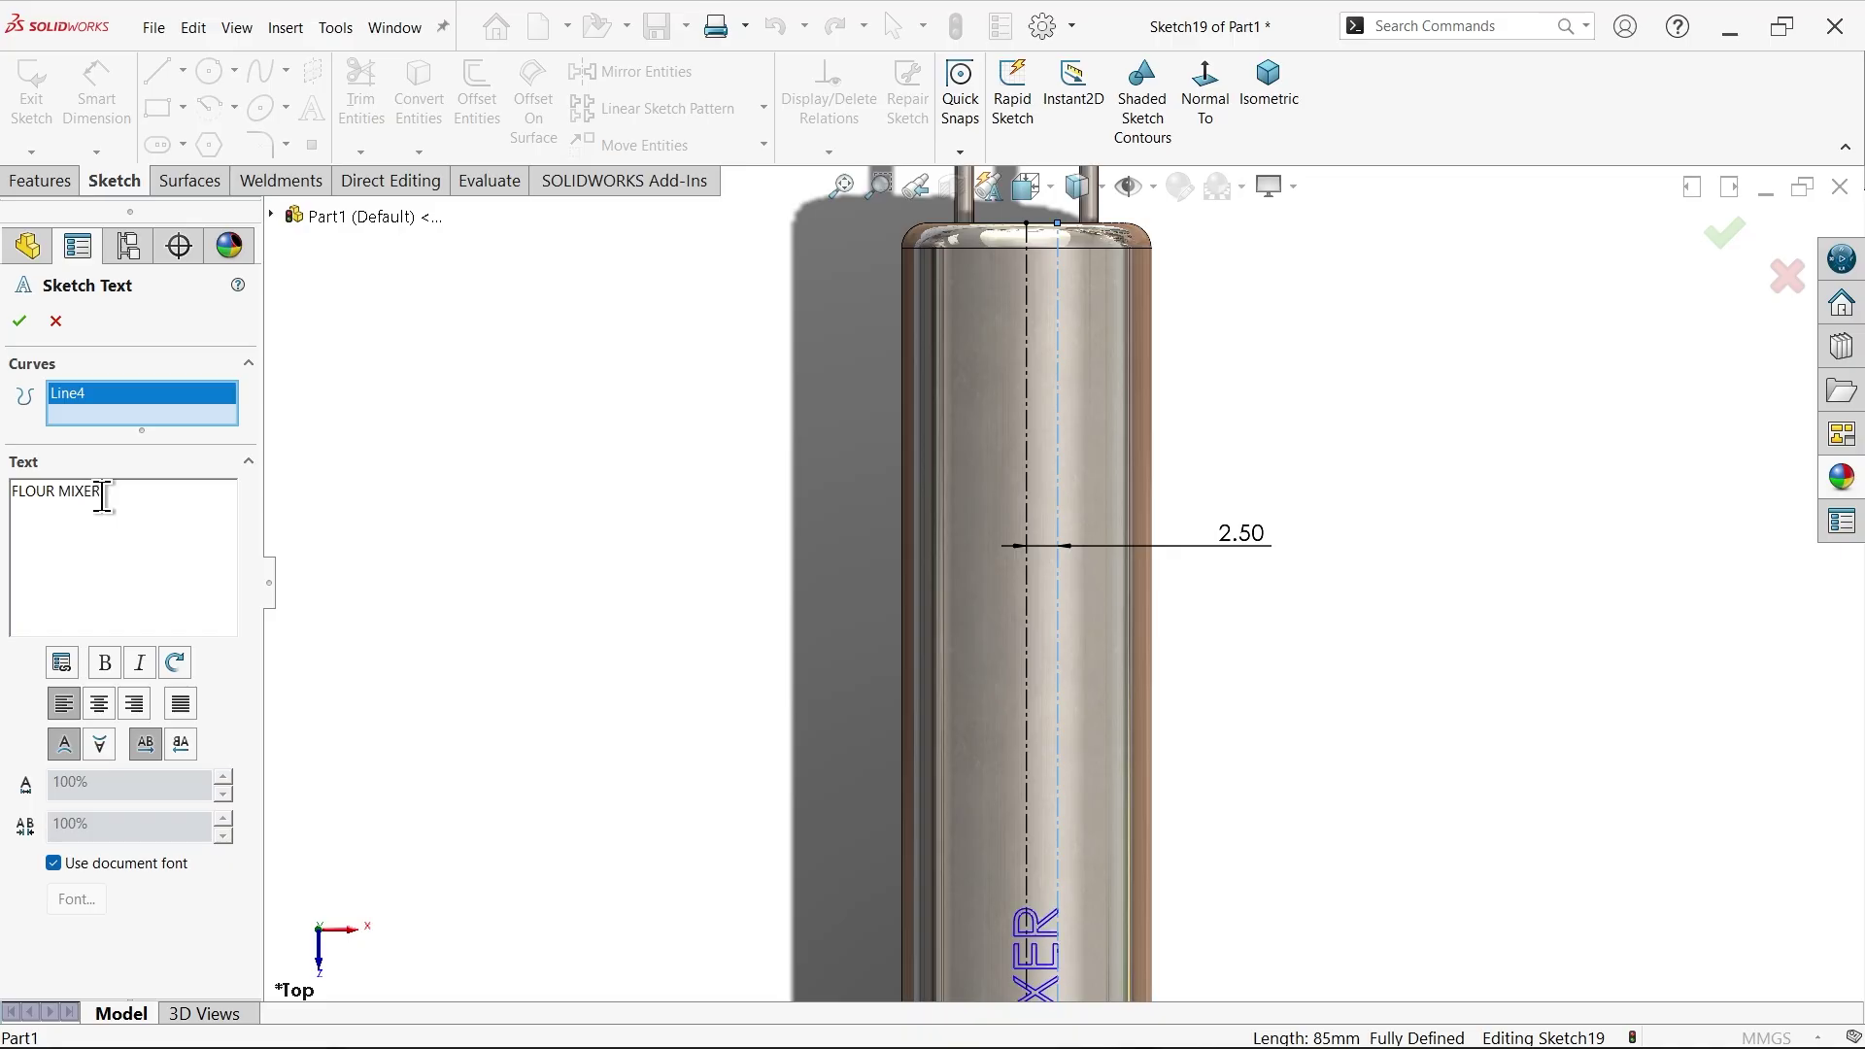
scroll(971, 651, up, 3)
scroll(1102, 843, down, 3)
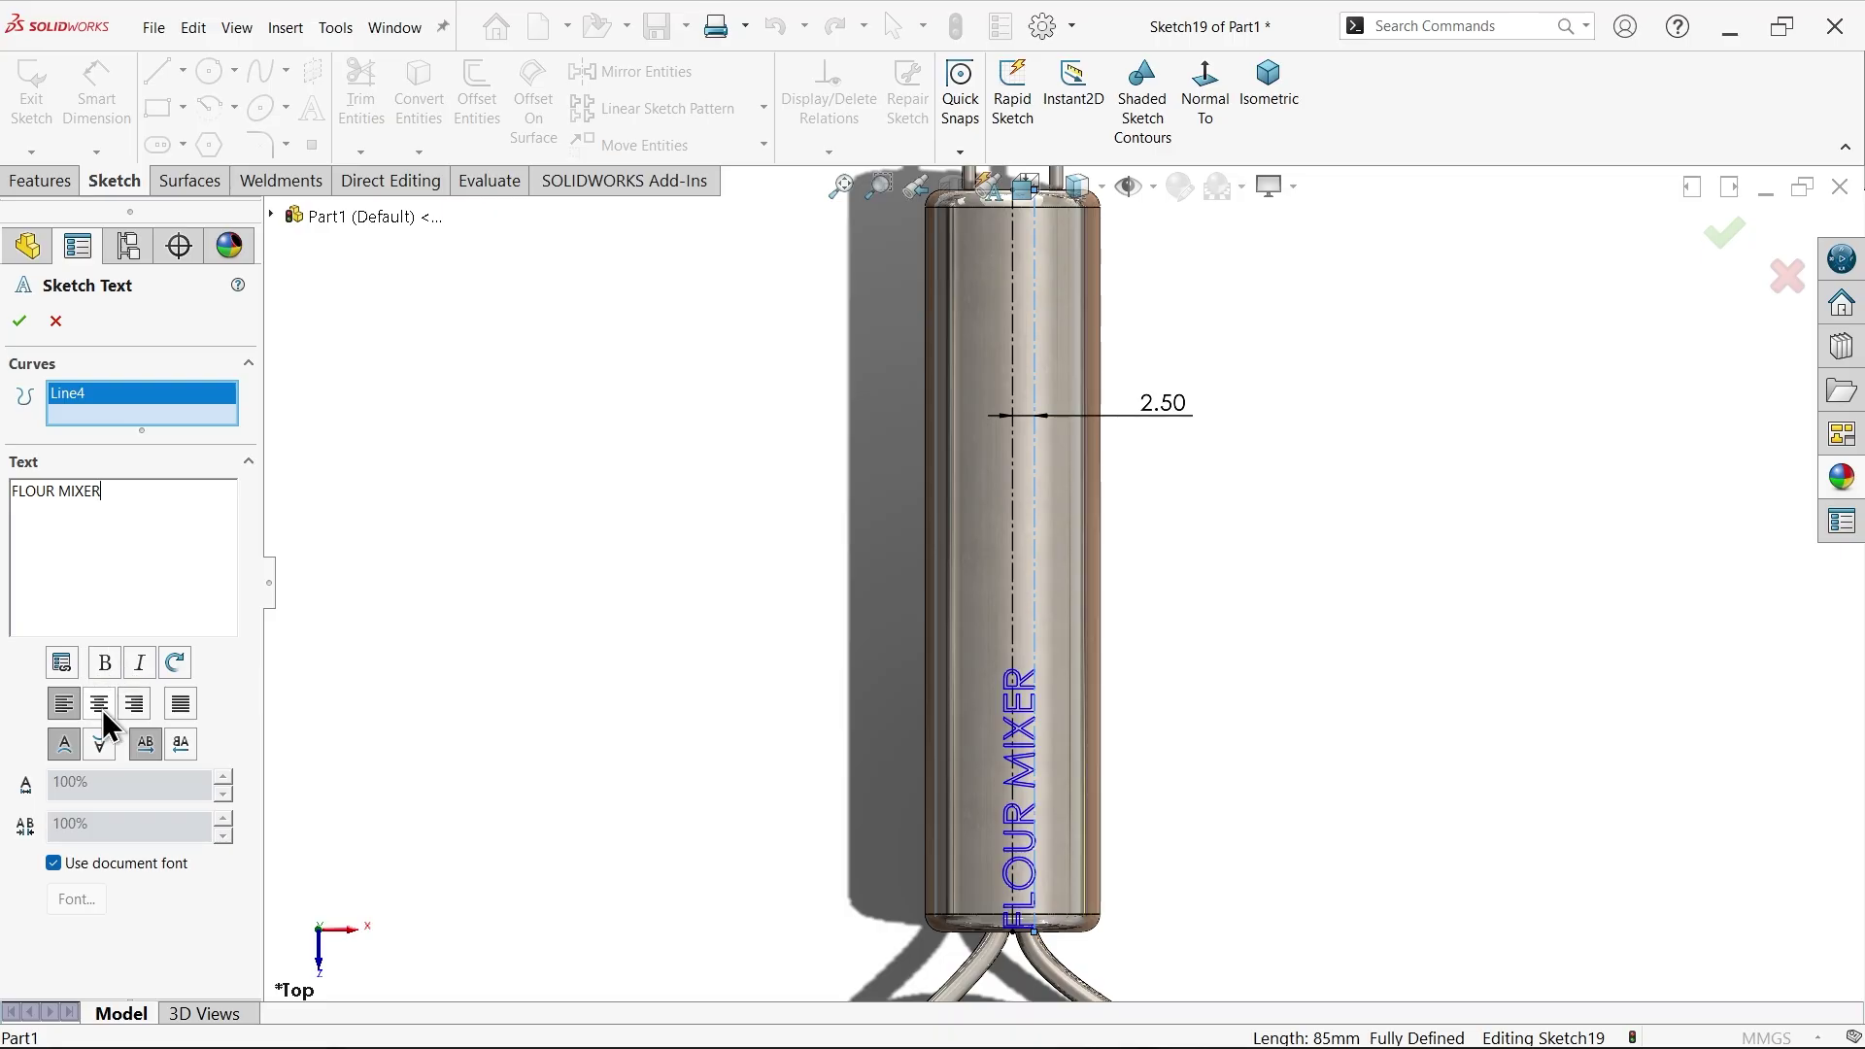
click(102, 709)
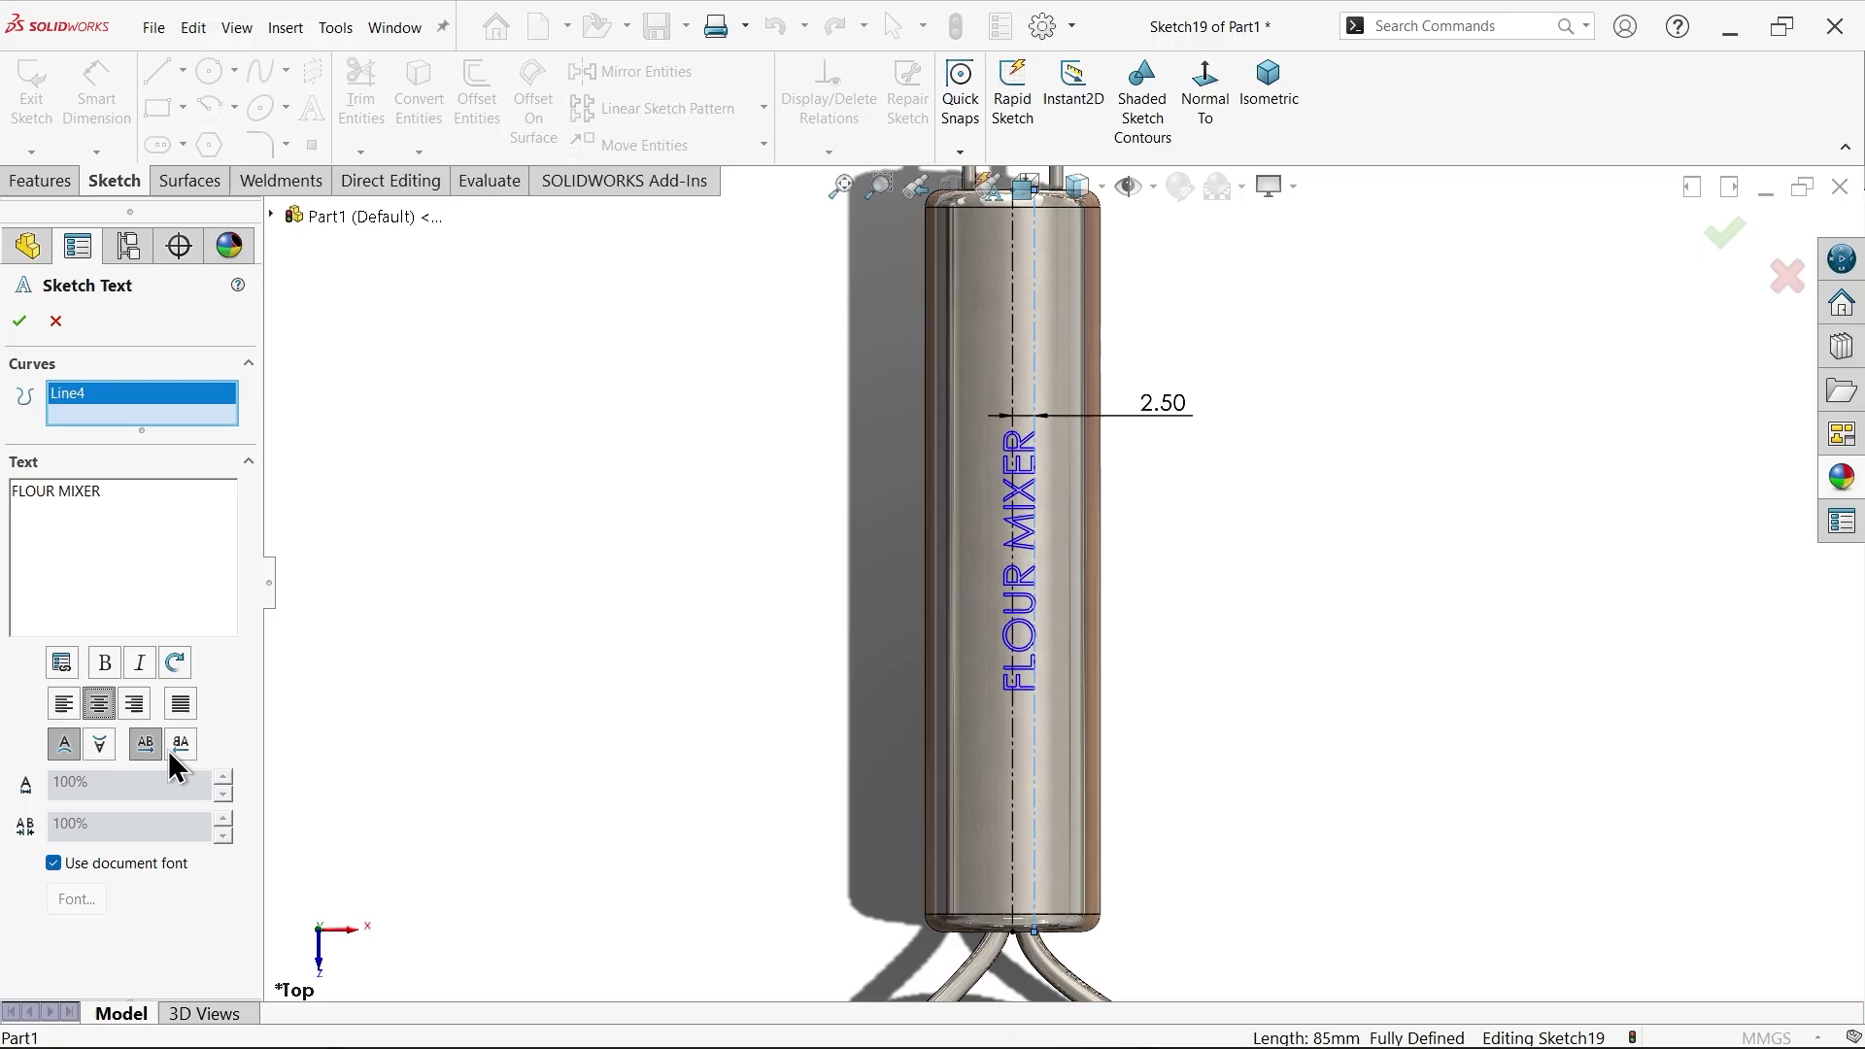
scroll(1091, 668, down, 3)
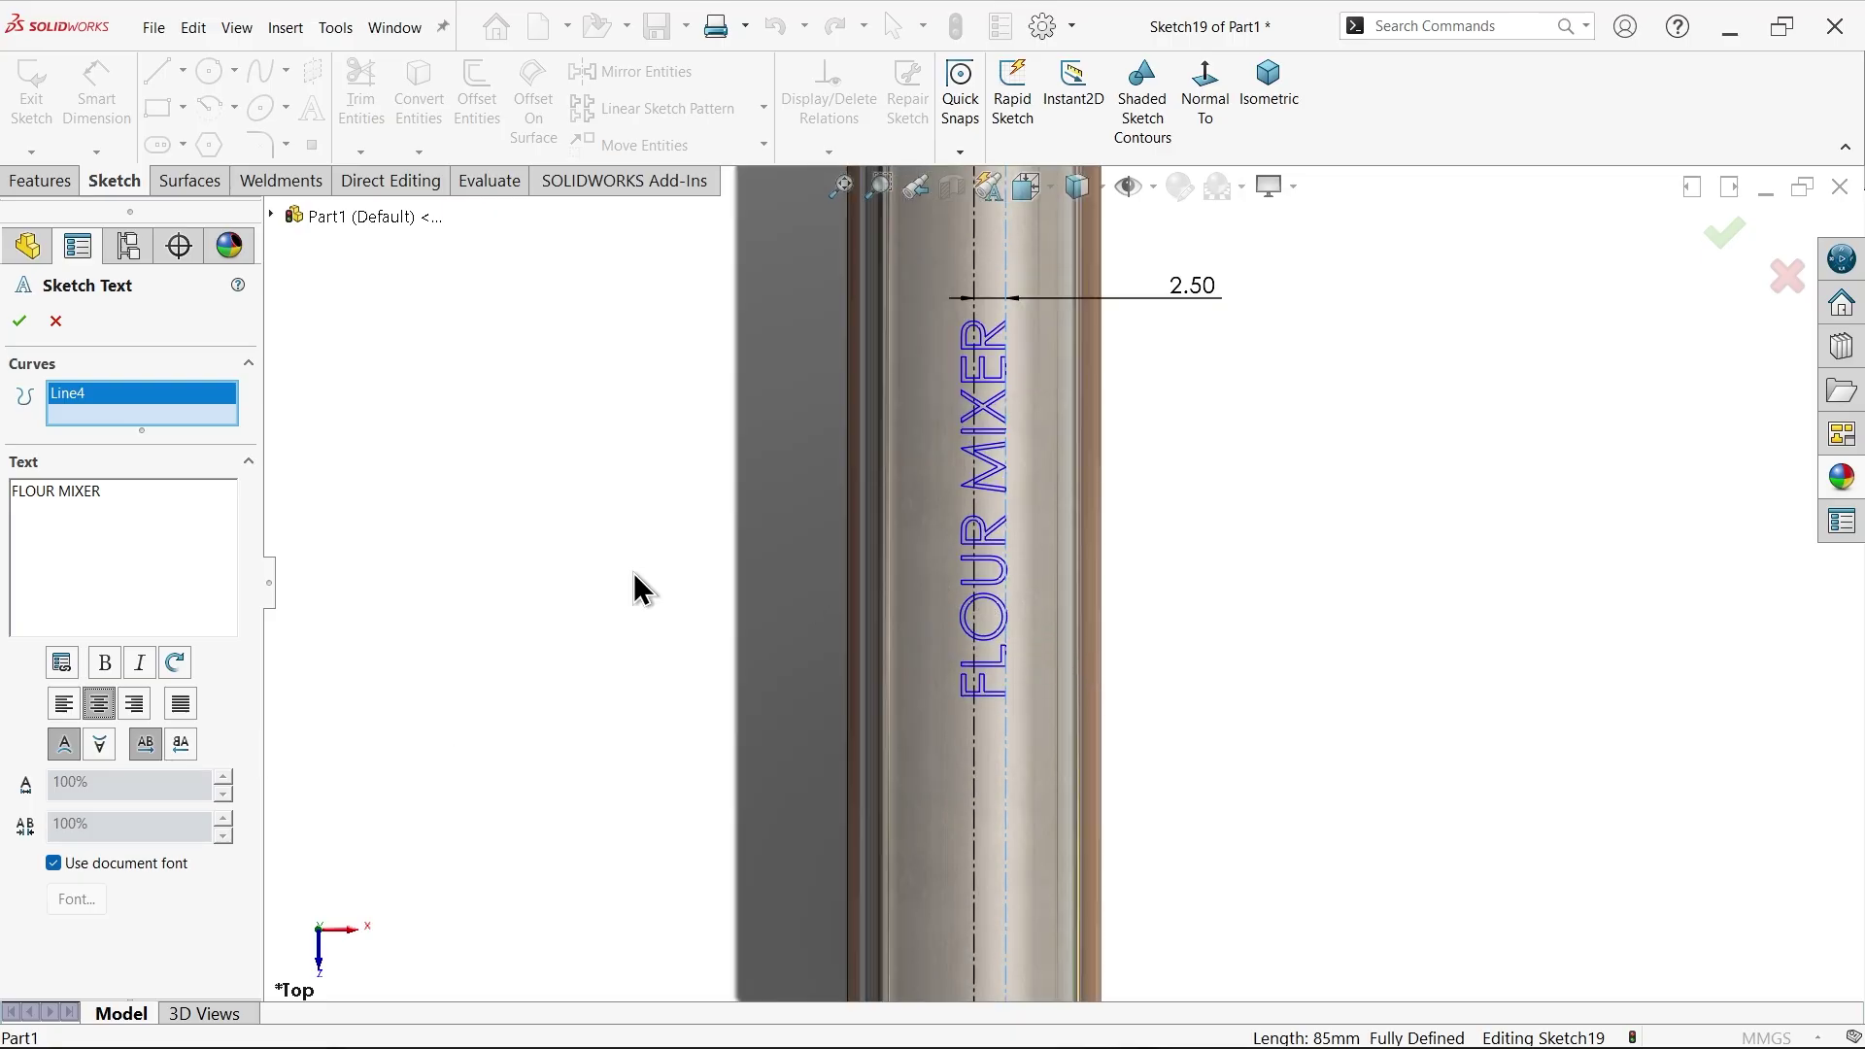
- Turn off the document font and set the text height to 5 mm
click(54, 864)
click(81, 900)
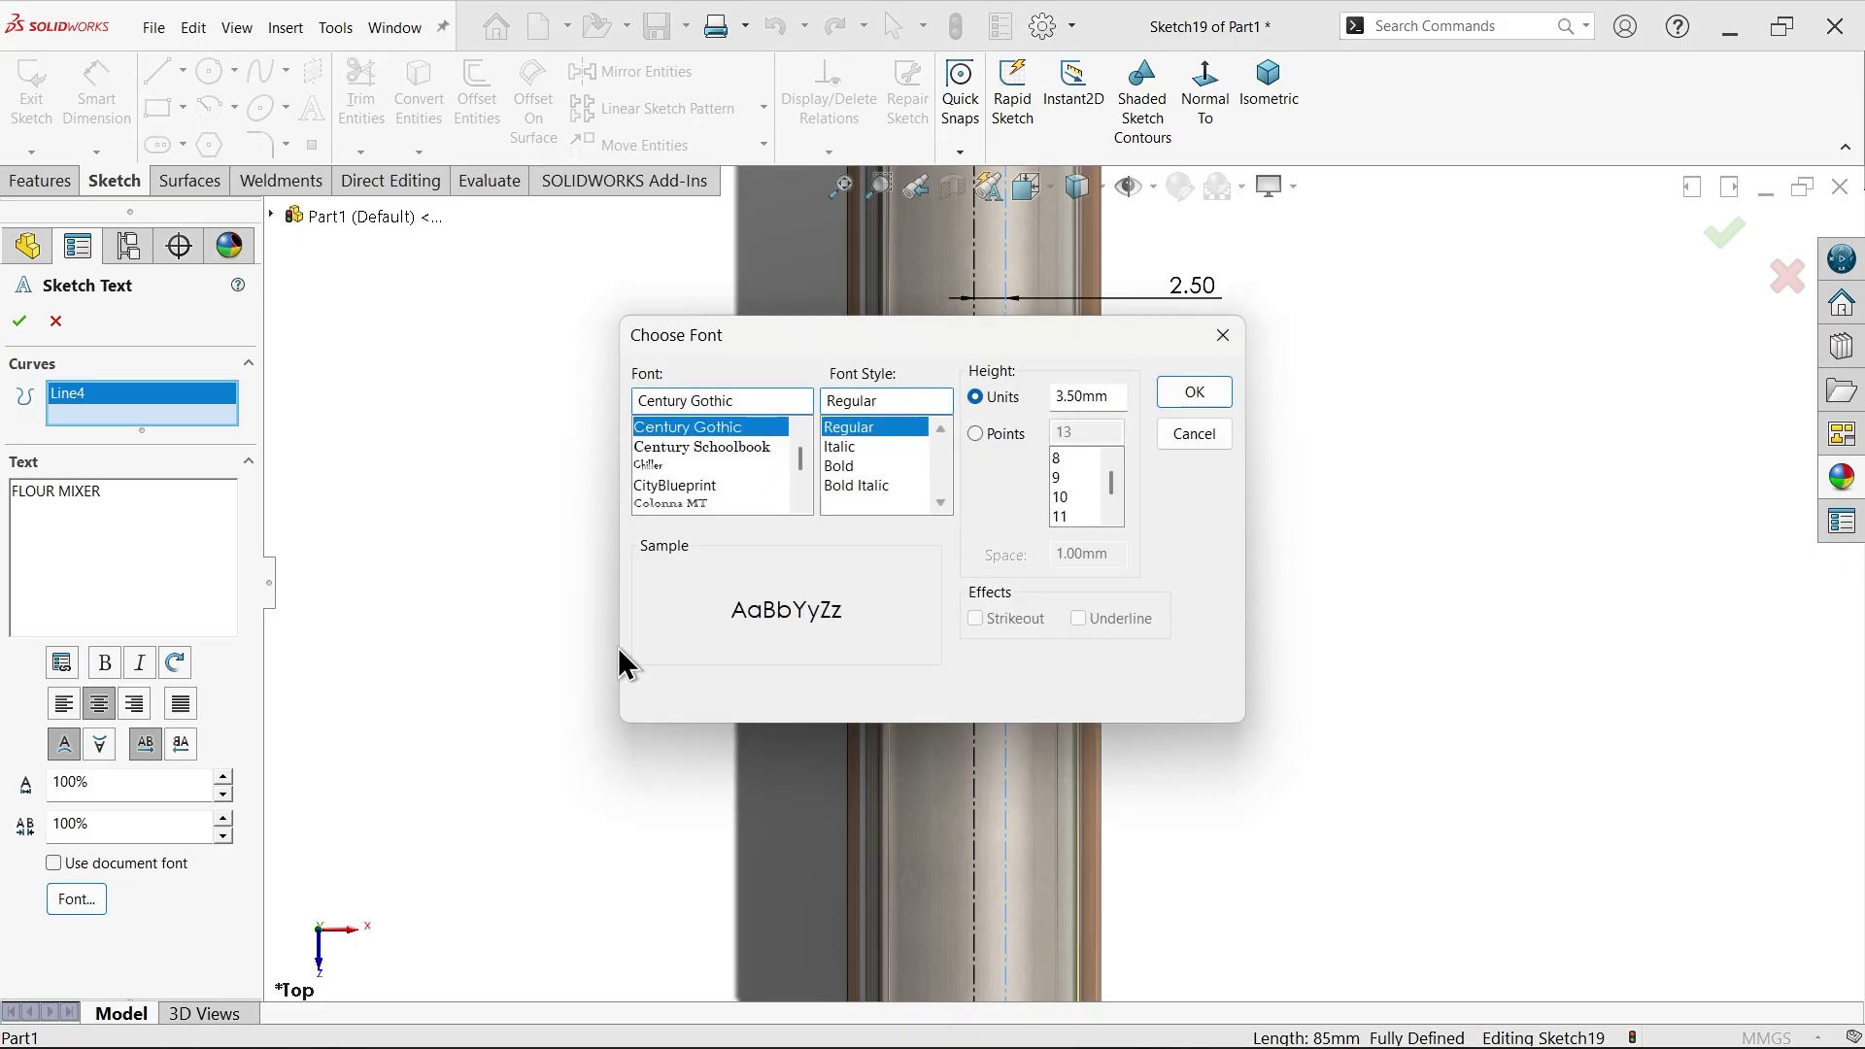
drag(1126, 402, 1037, 382)
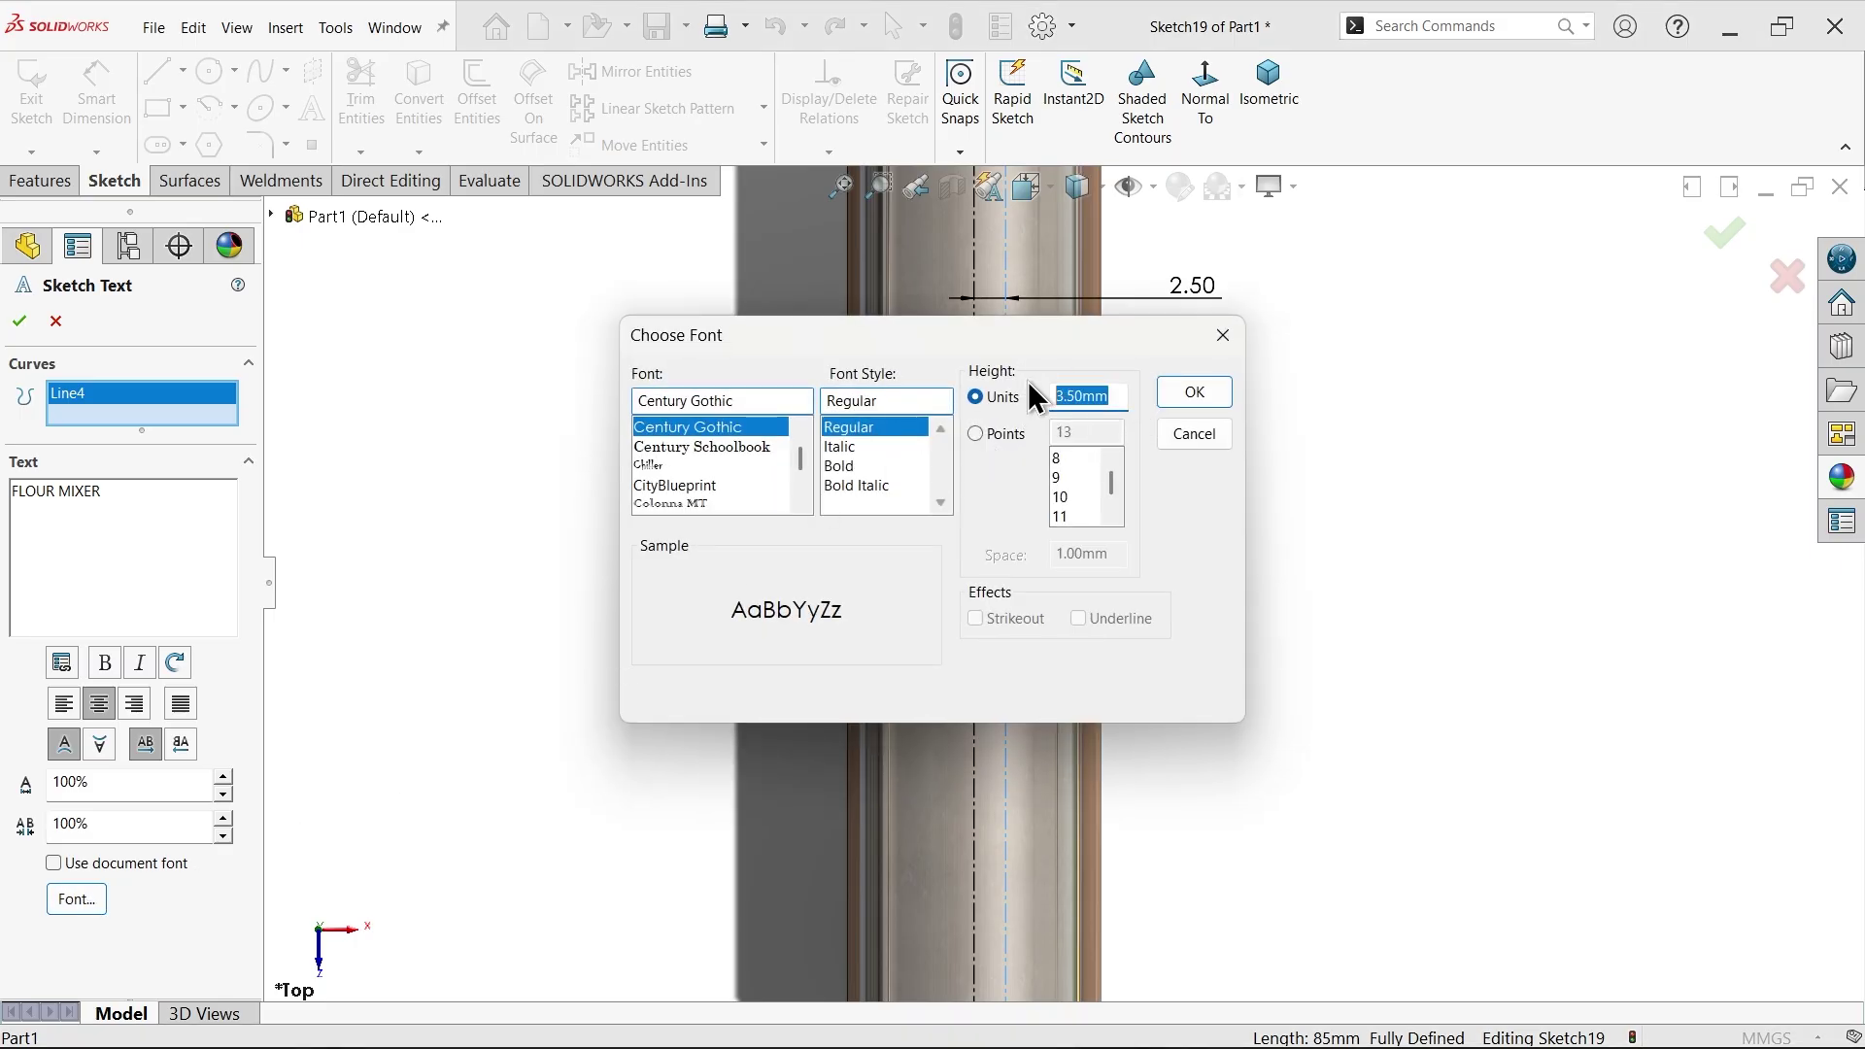
text(5)
click(1194, 392)
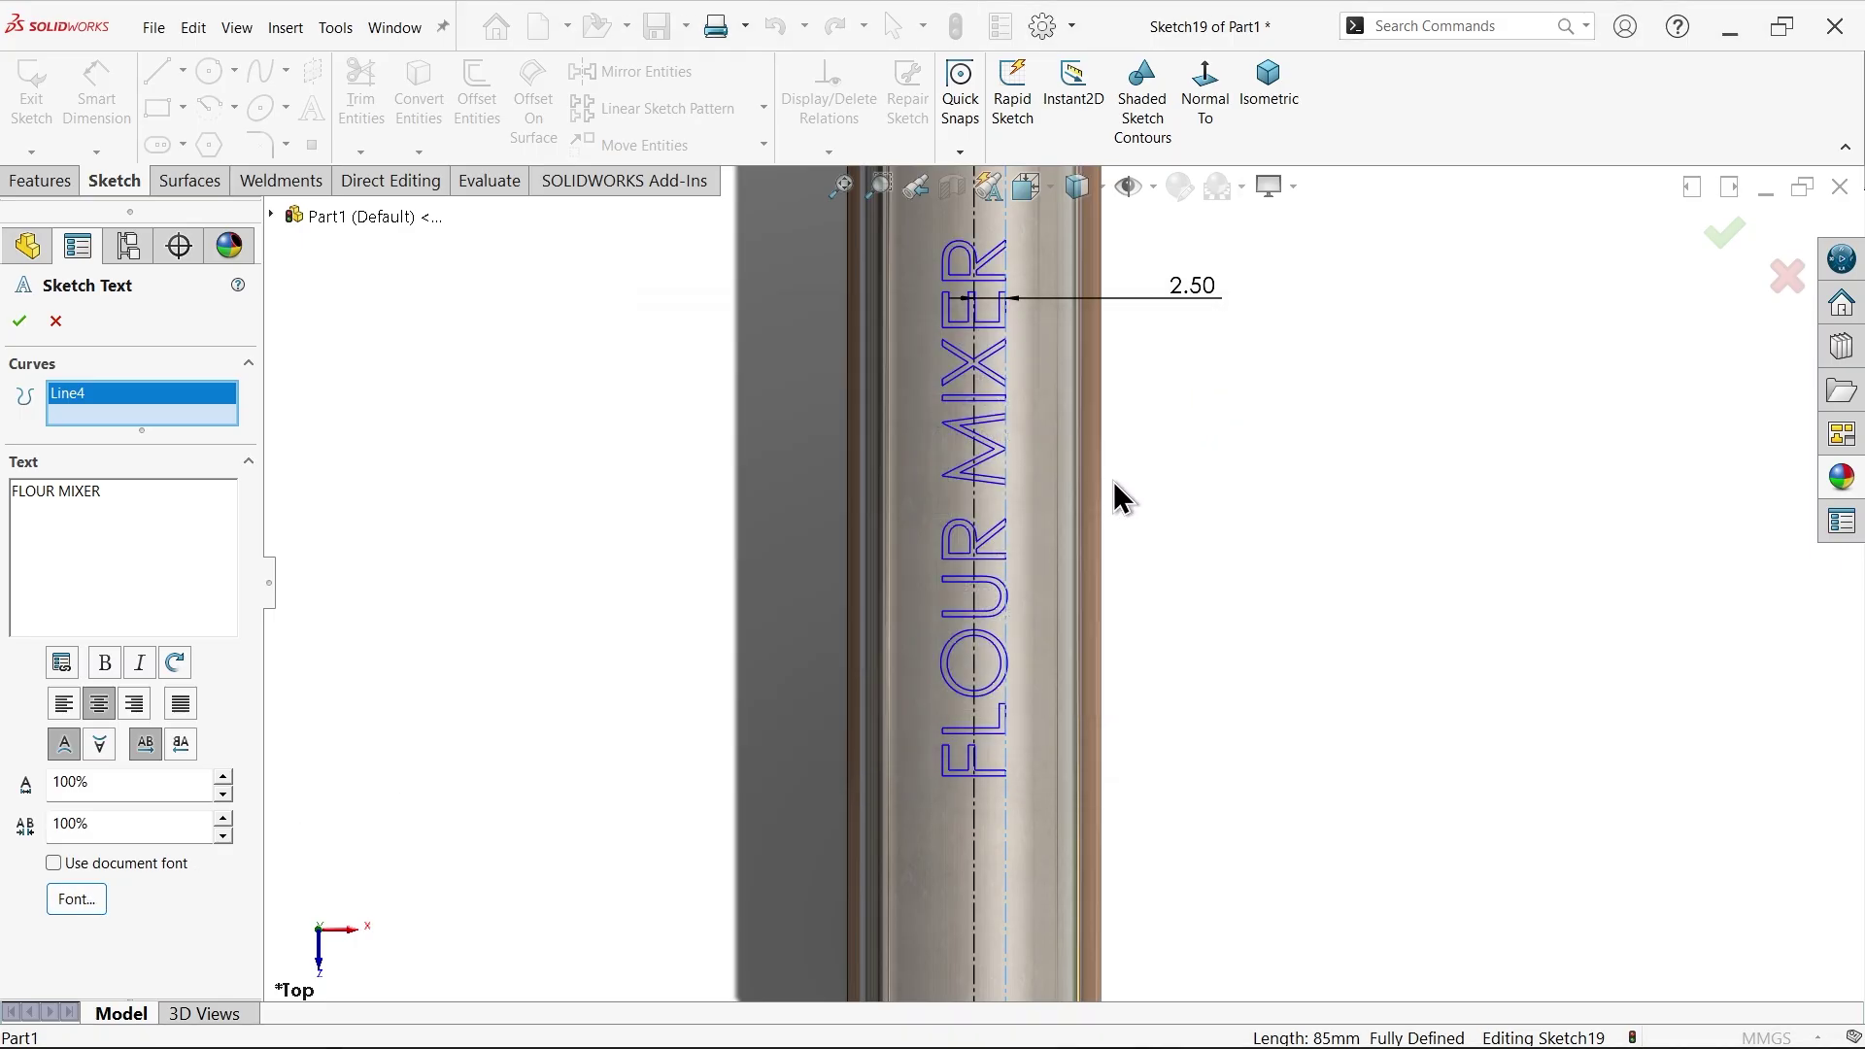
- Change the sketch text font to Arial Narrow
scroll(988, 554, up, 1)
scroll(982, 545, up, 2)
scroll(1042, 563, down, 3)
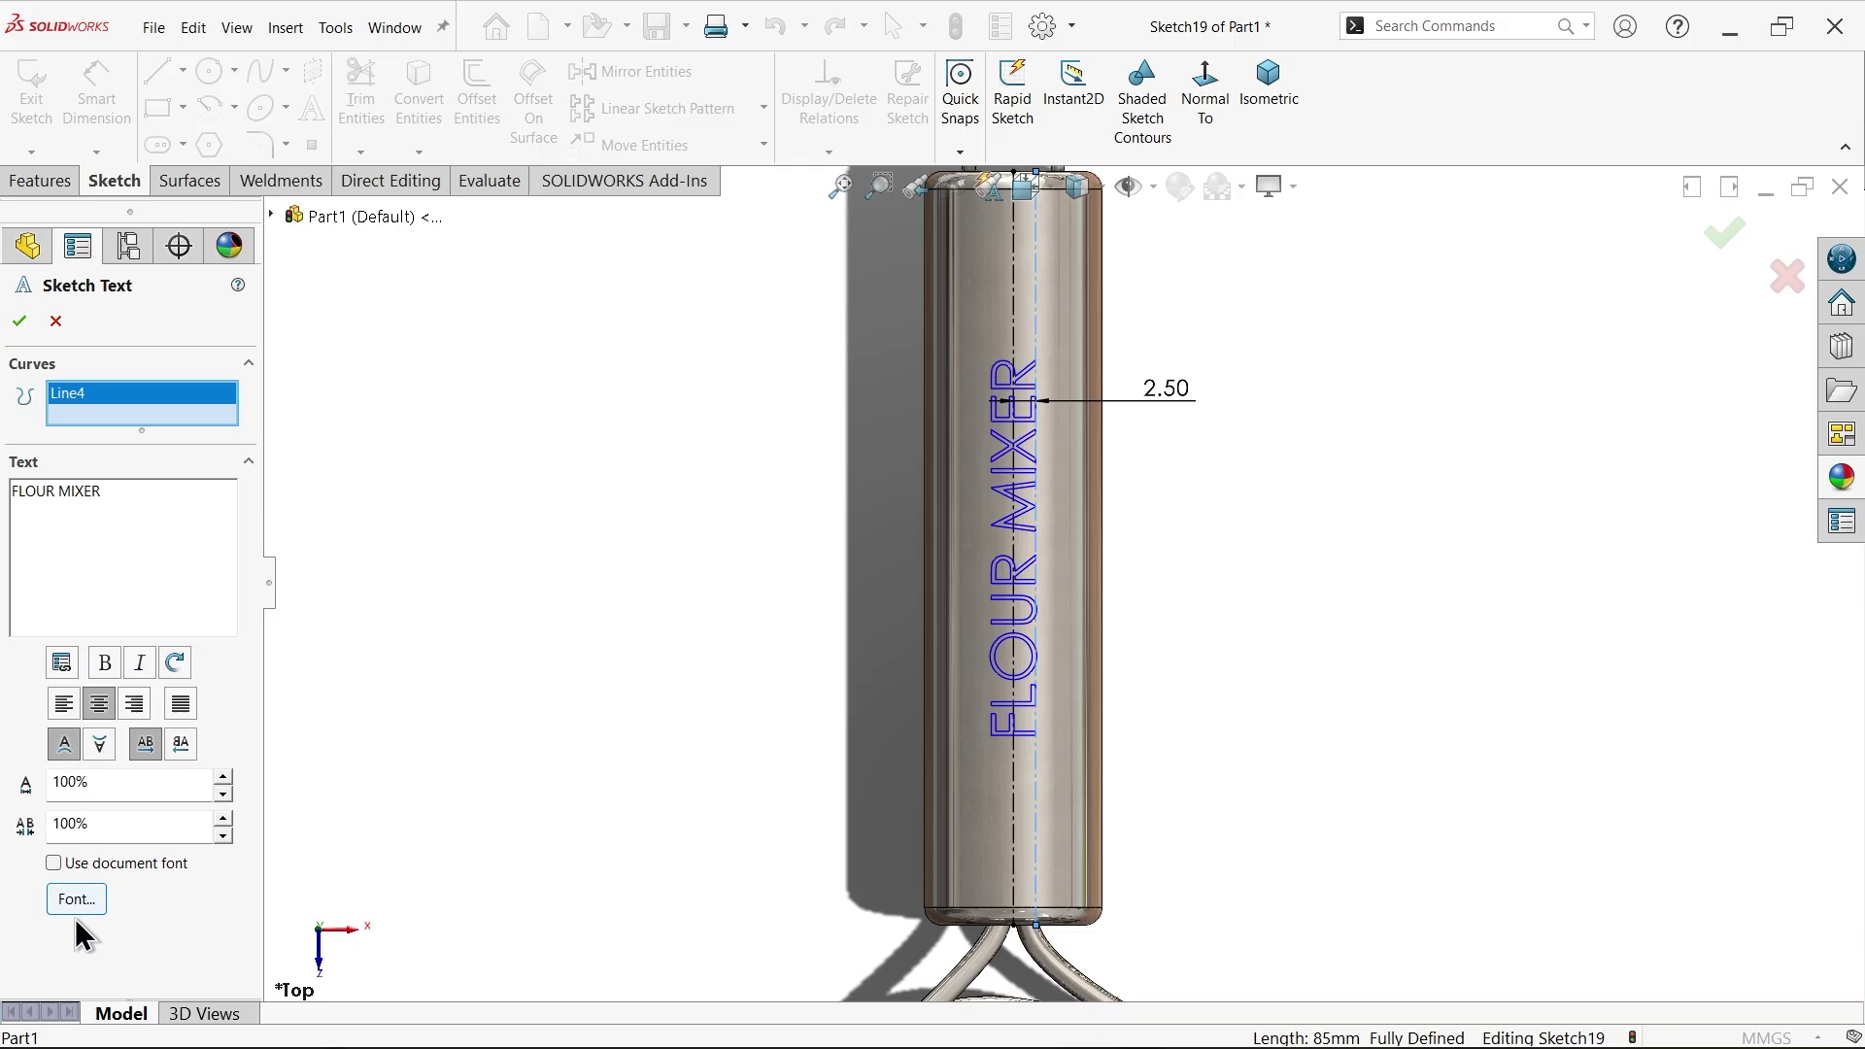
scroll(703, 462, up, 8)
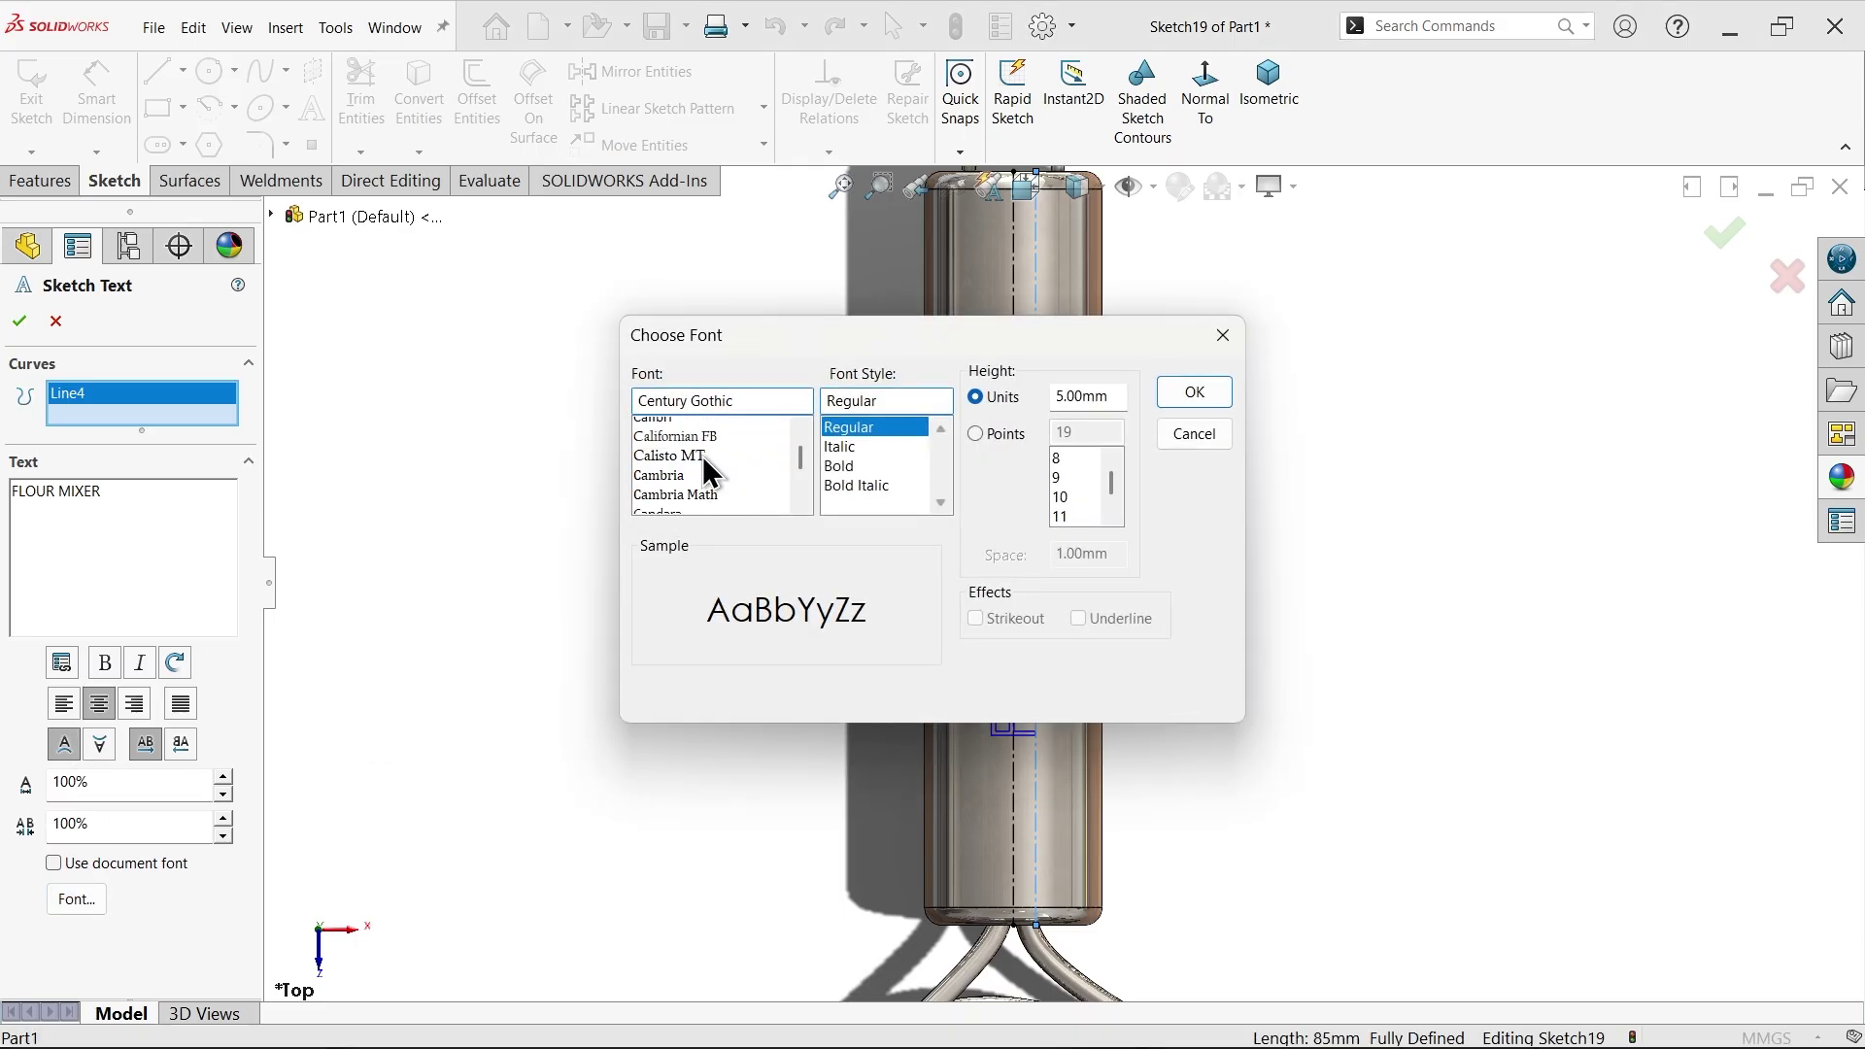
scroll(703, 457, up, 5)
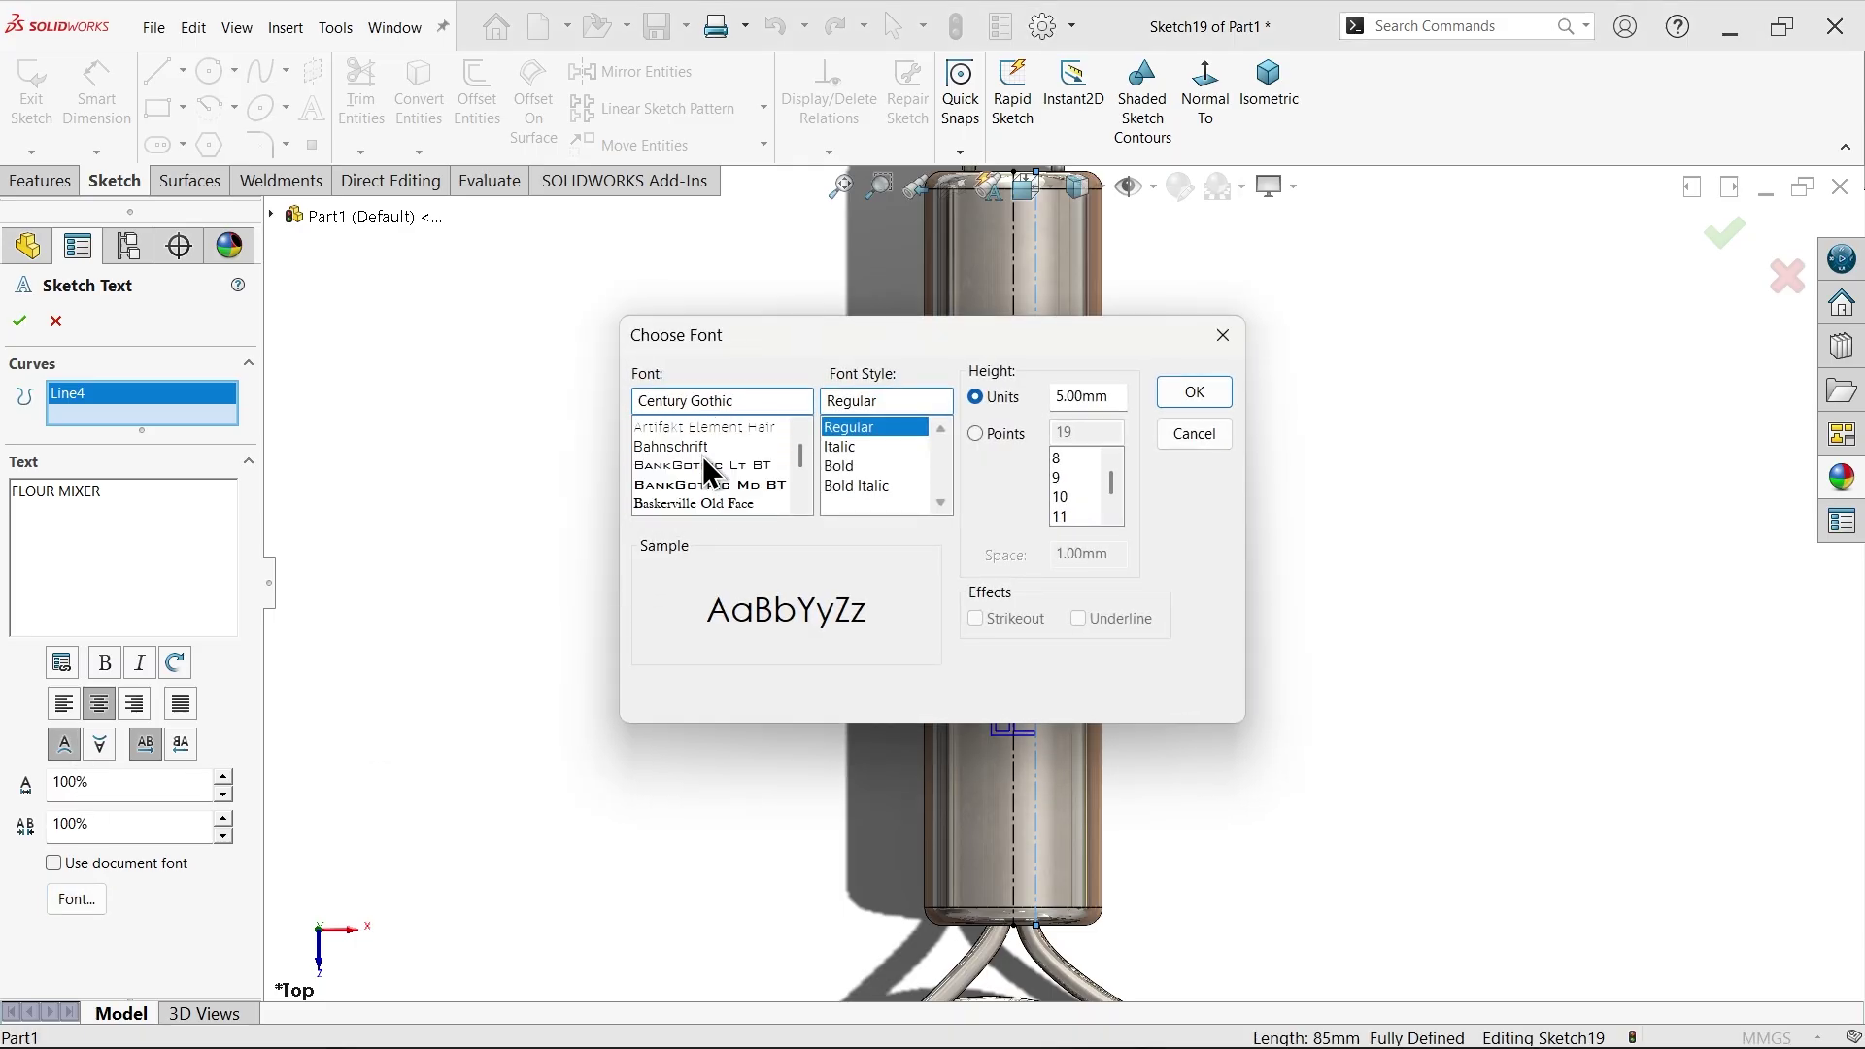
drag(637, 401, 744, 403)
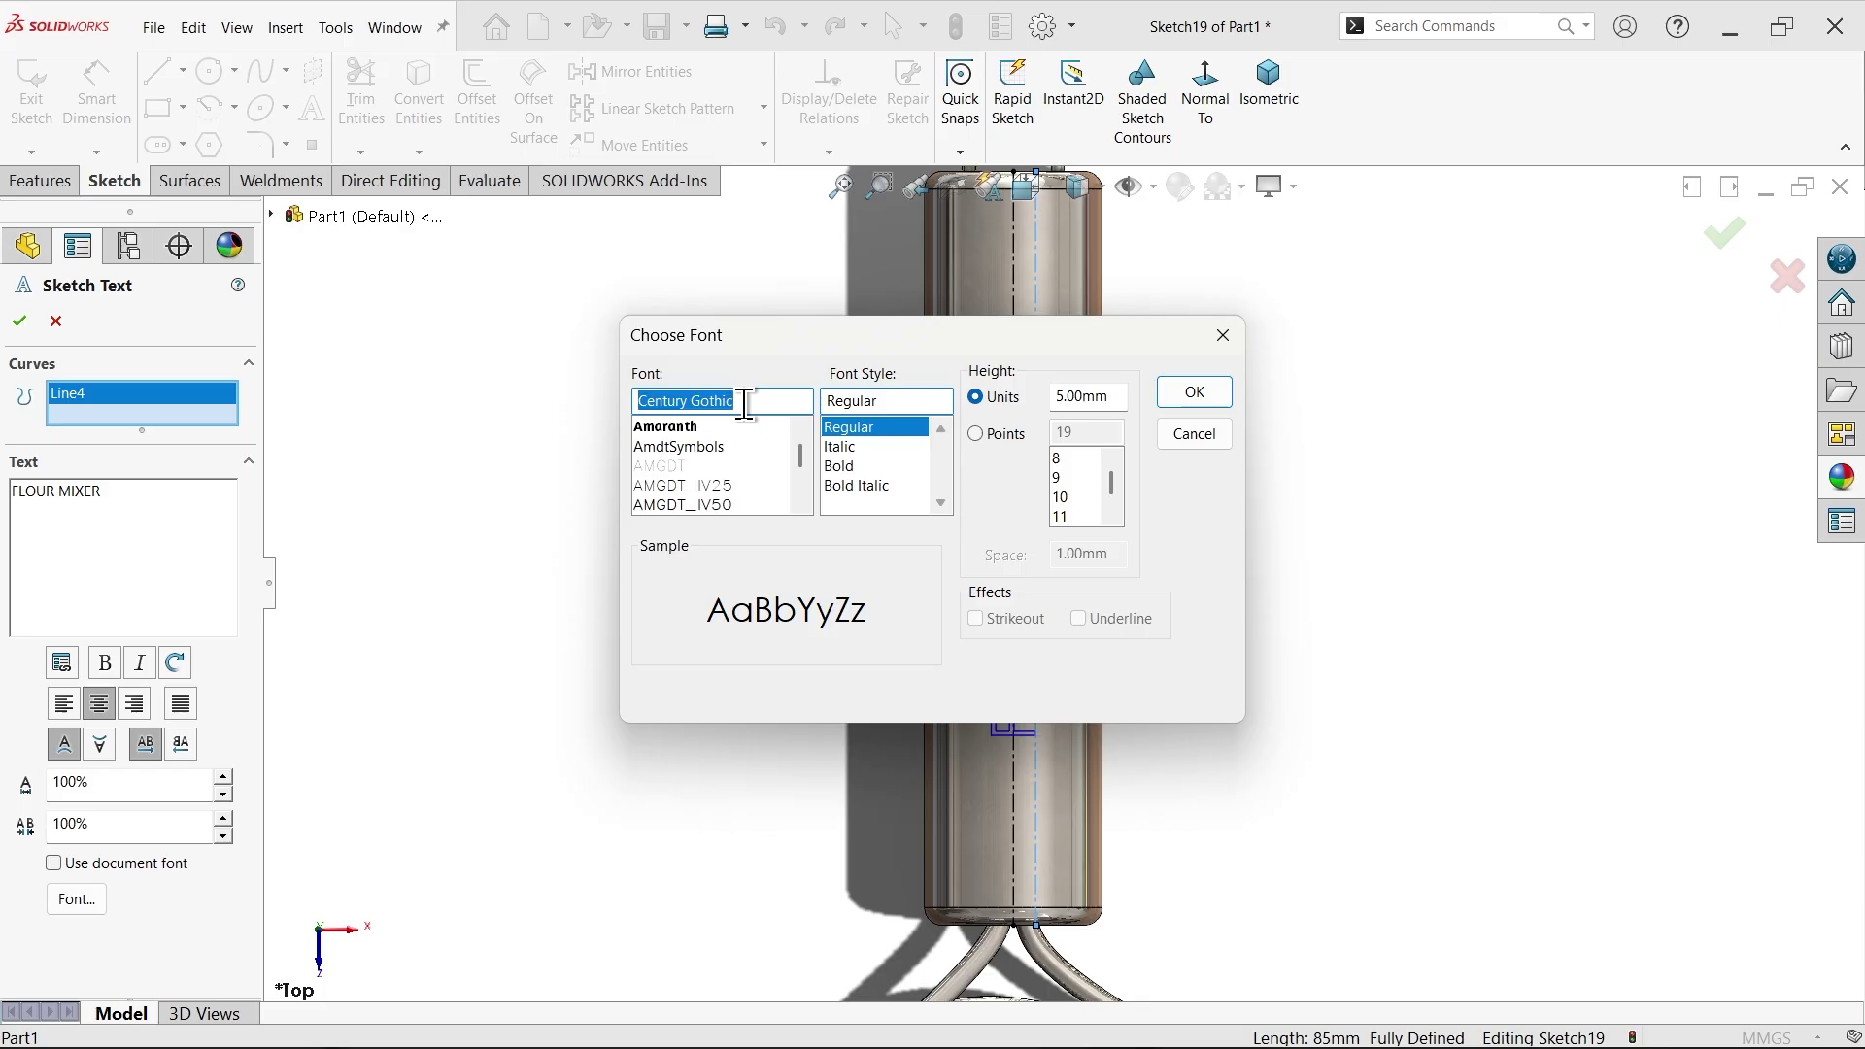
text(ar)
click(648, 428)
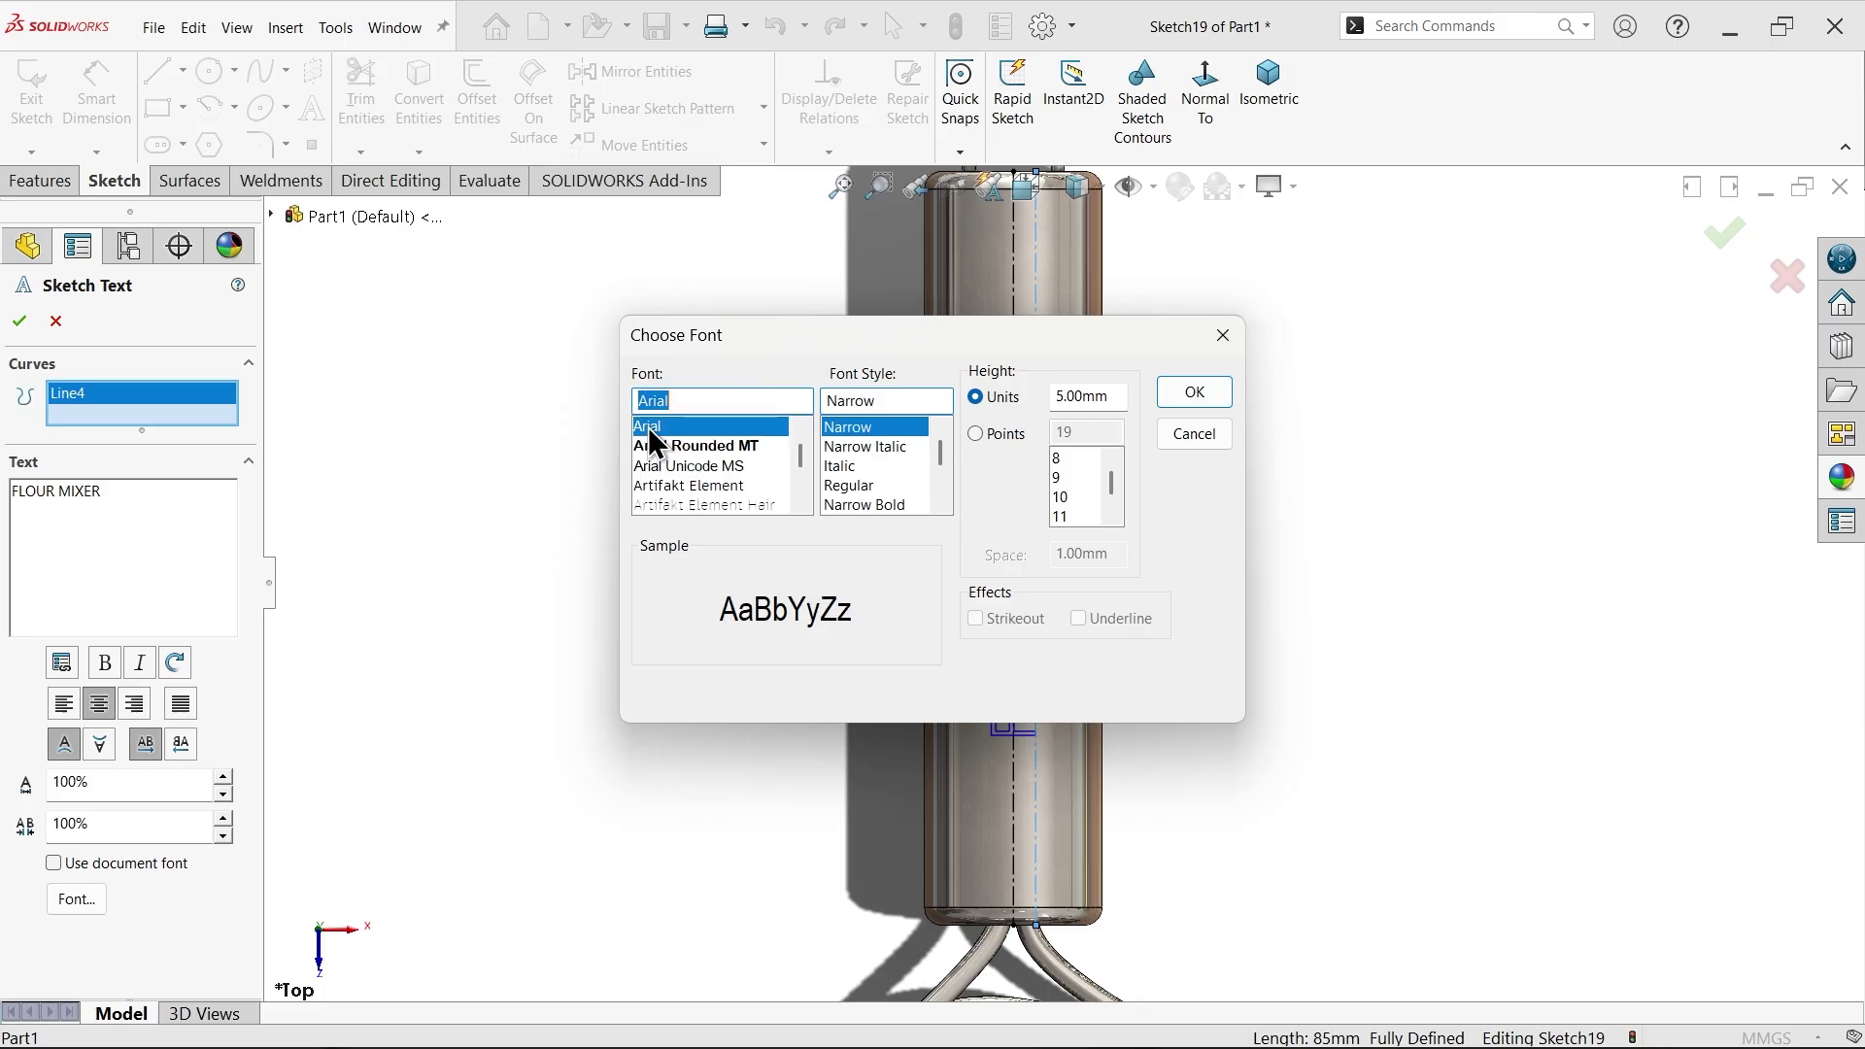
click(1194, 392)
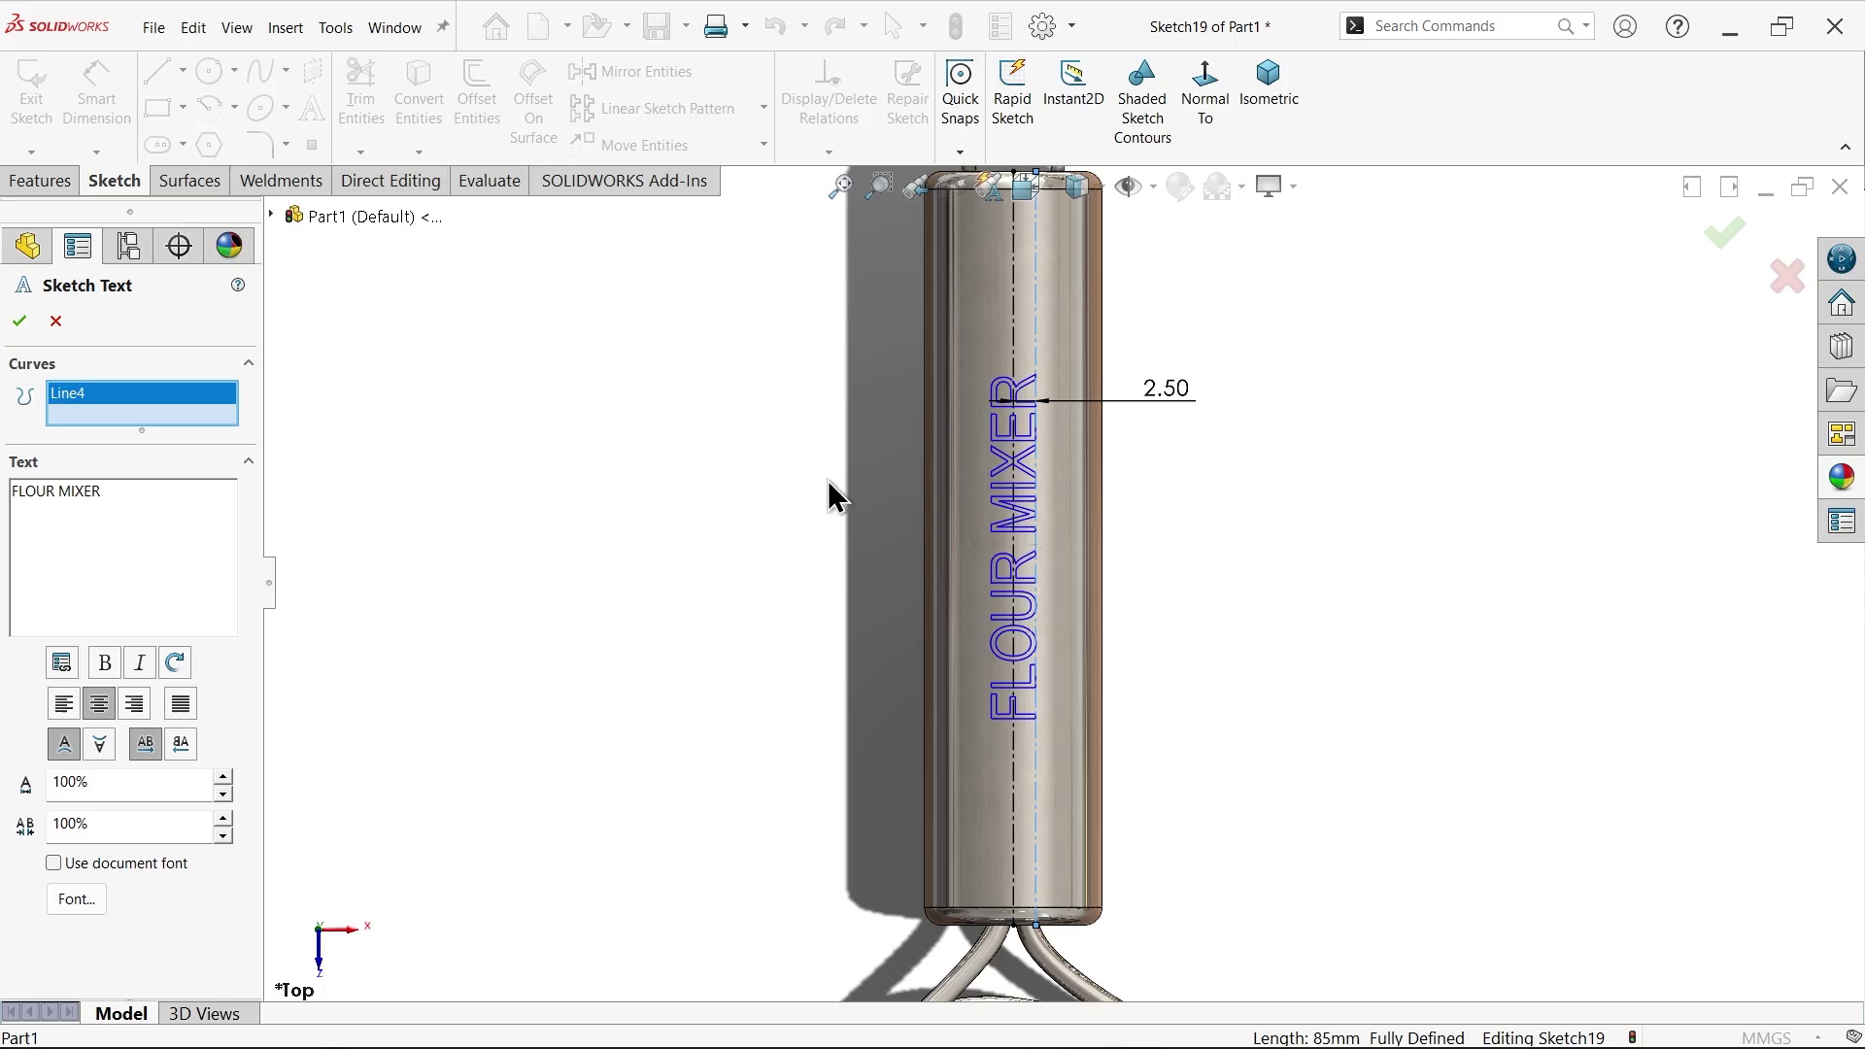
- Confirm the FLOUR MIXER sketch text and exit Sketch19
key(z)
click(21, 321)
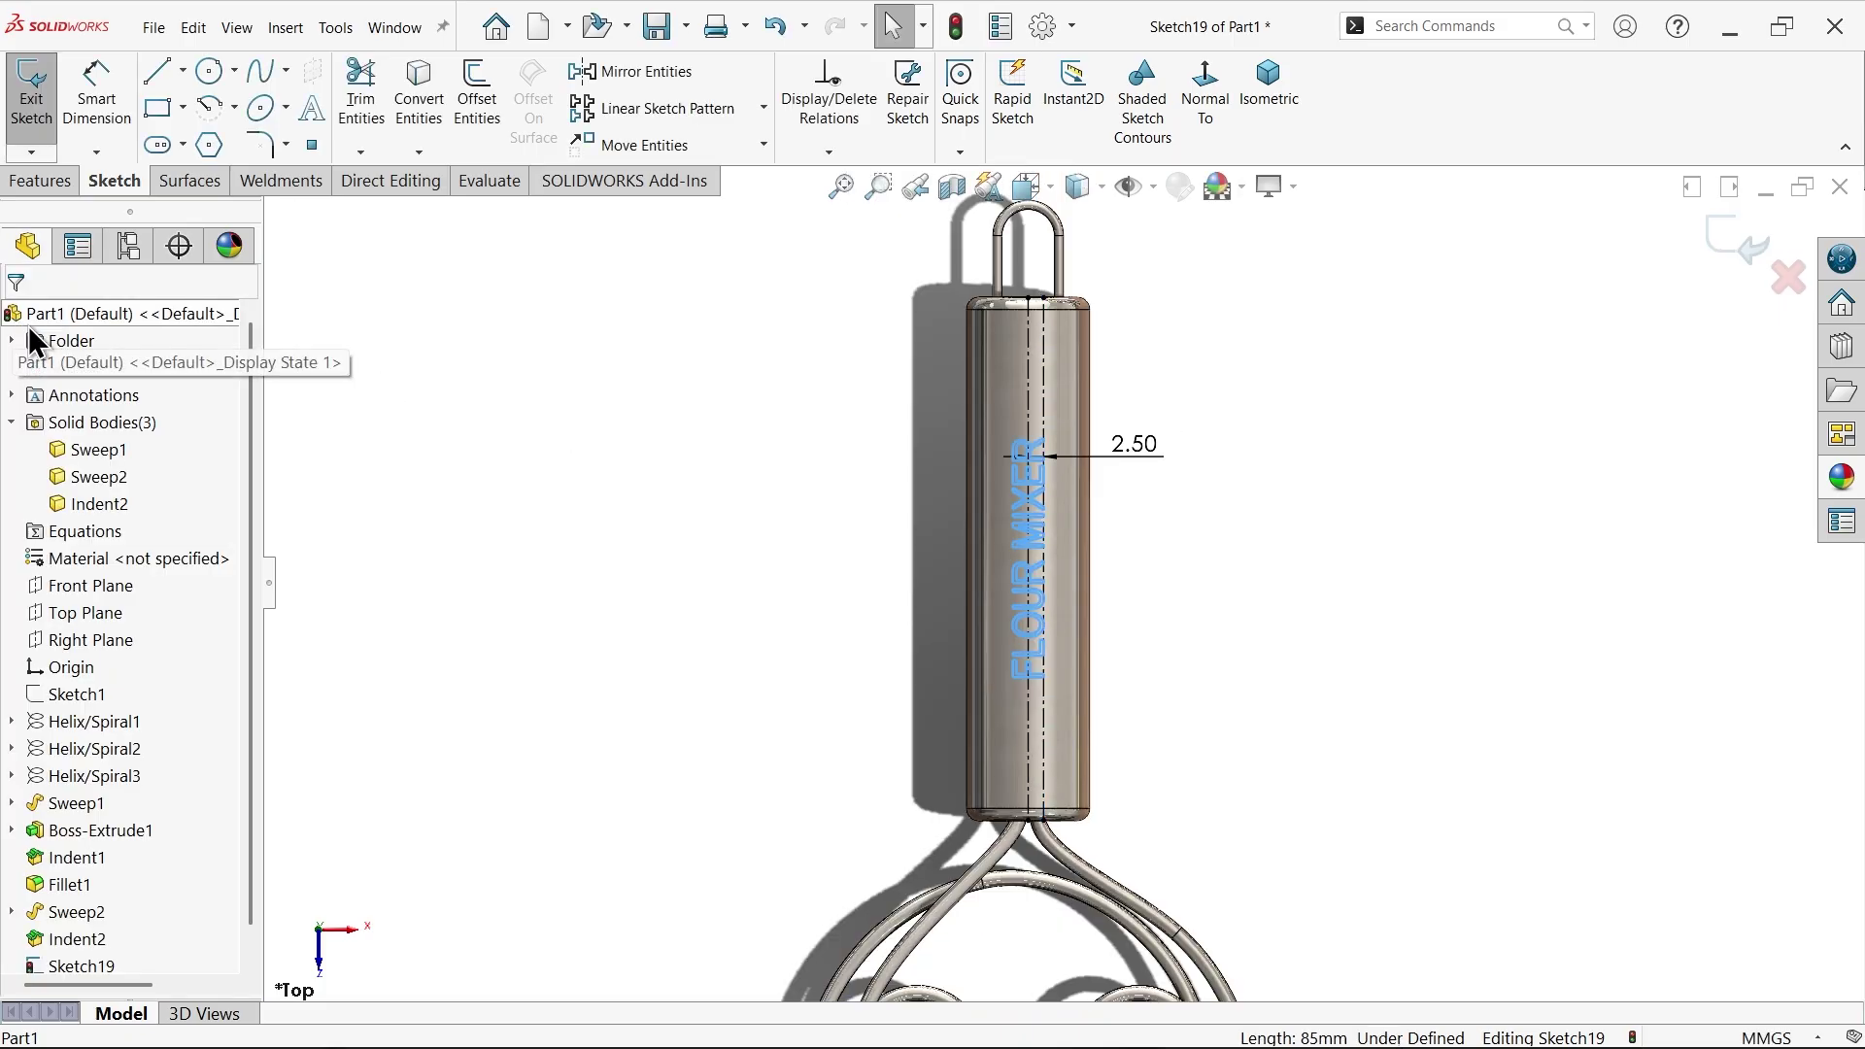
click(41, 176)
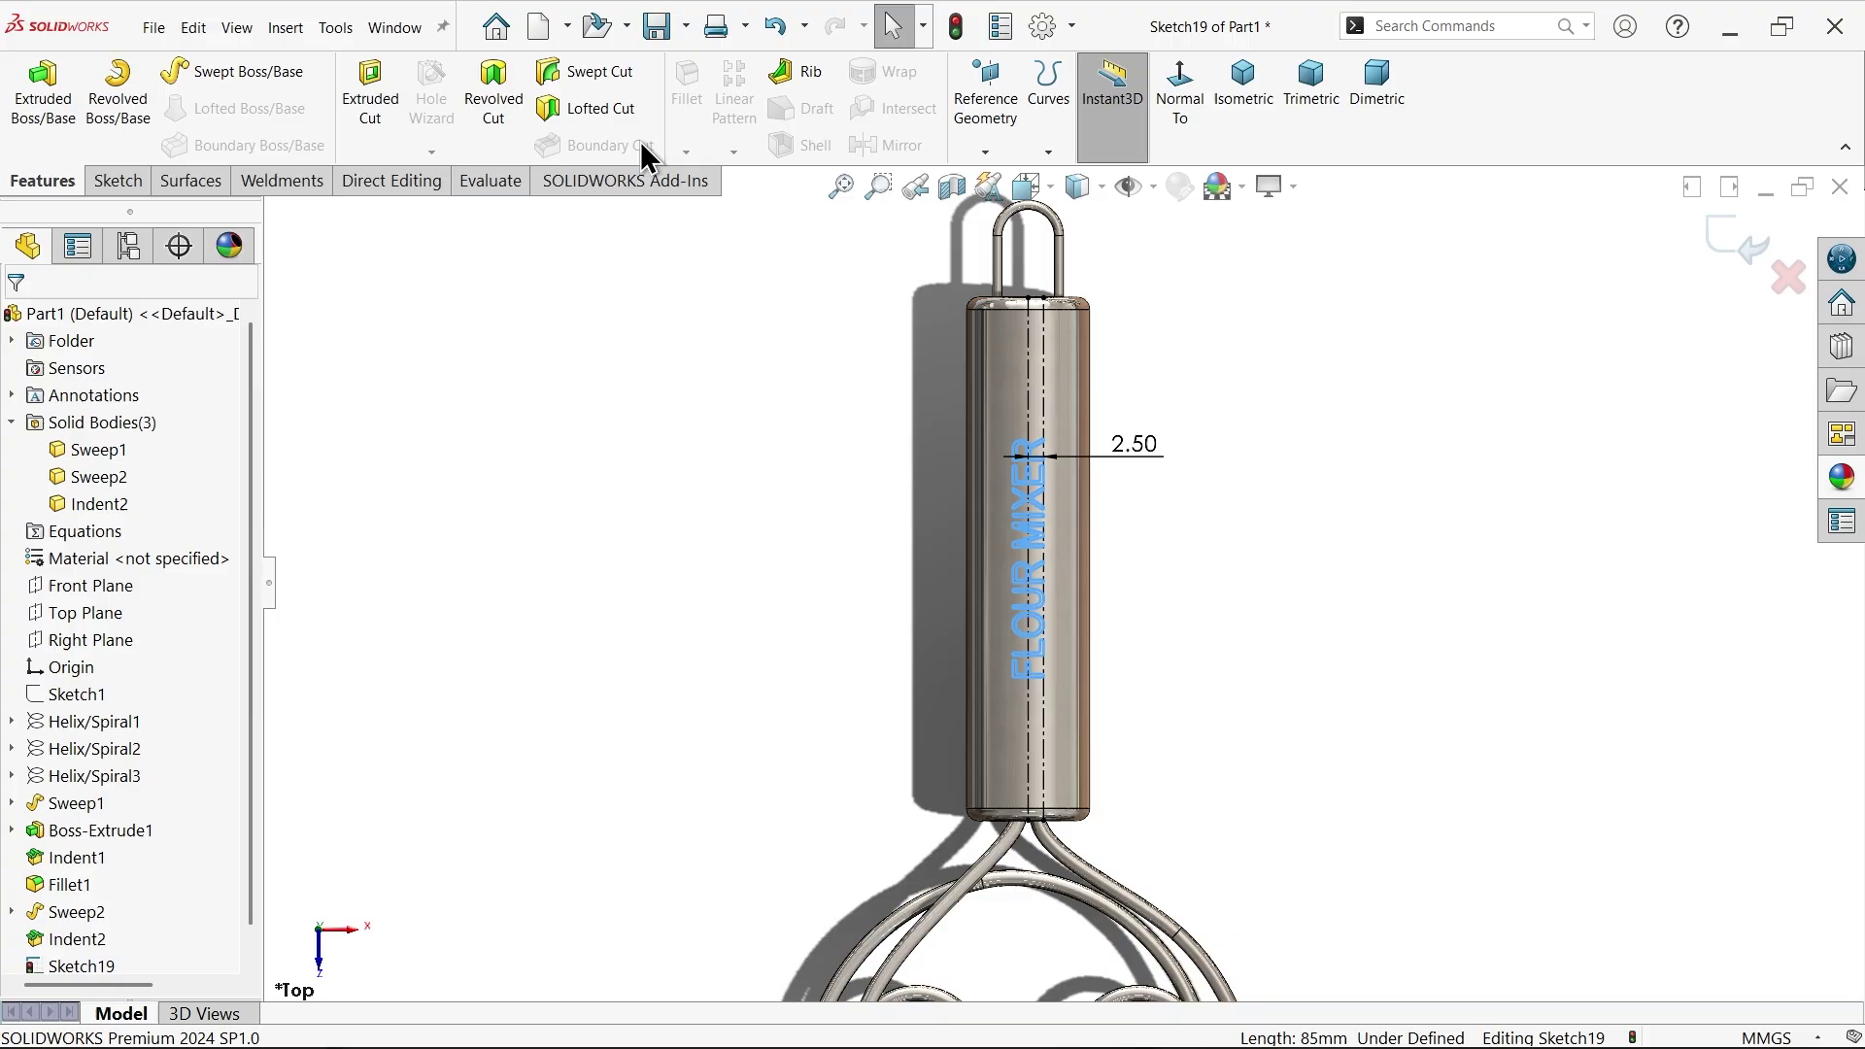
click(1743, 248)
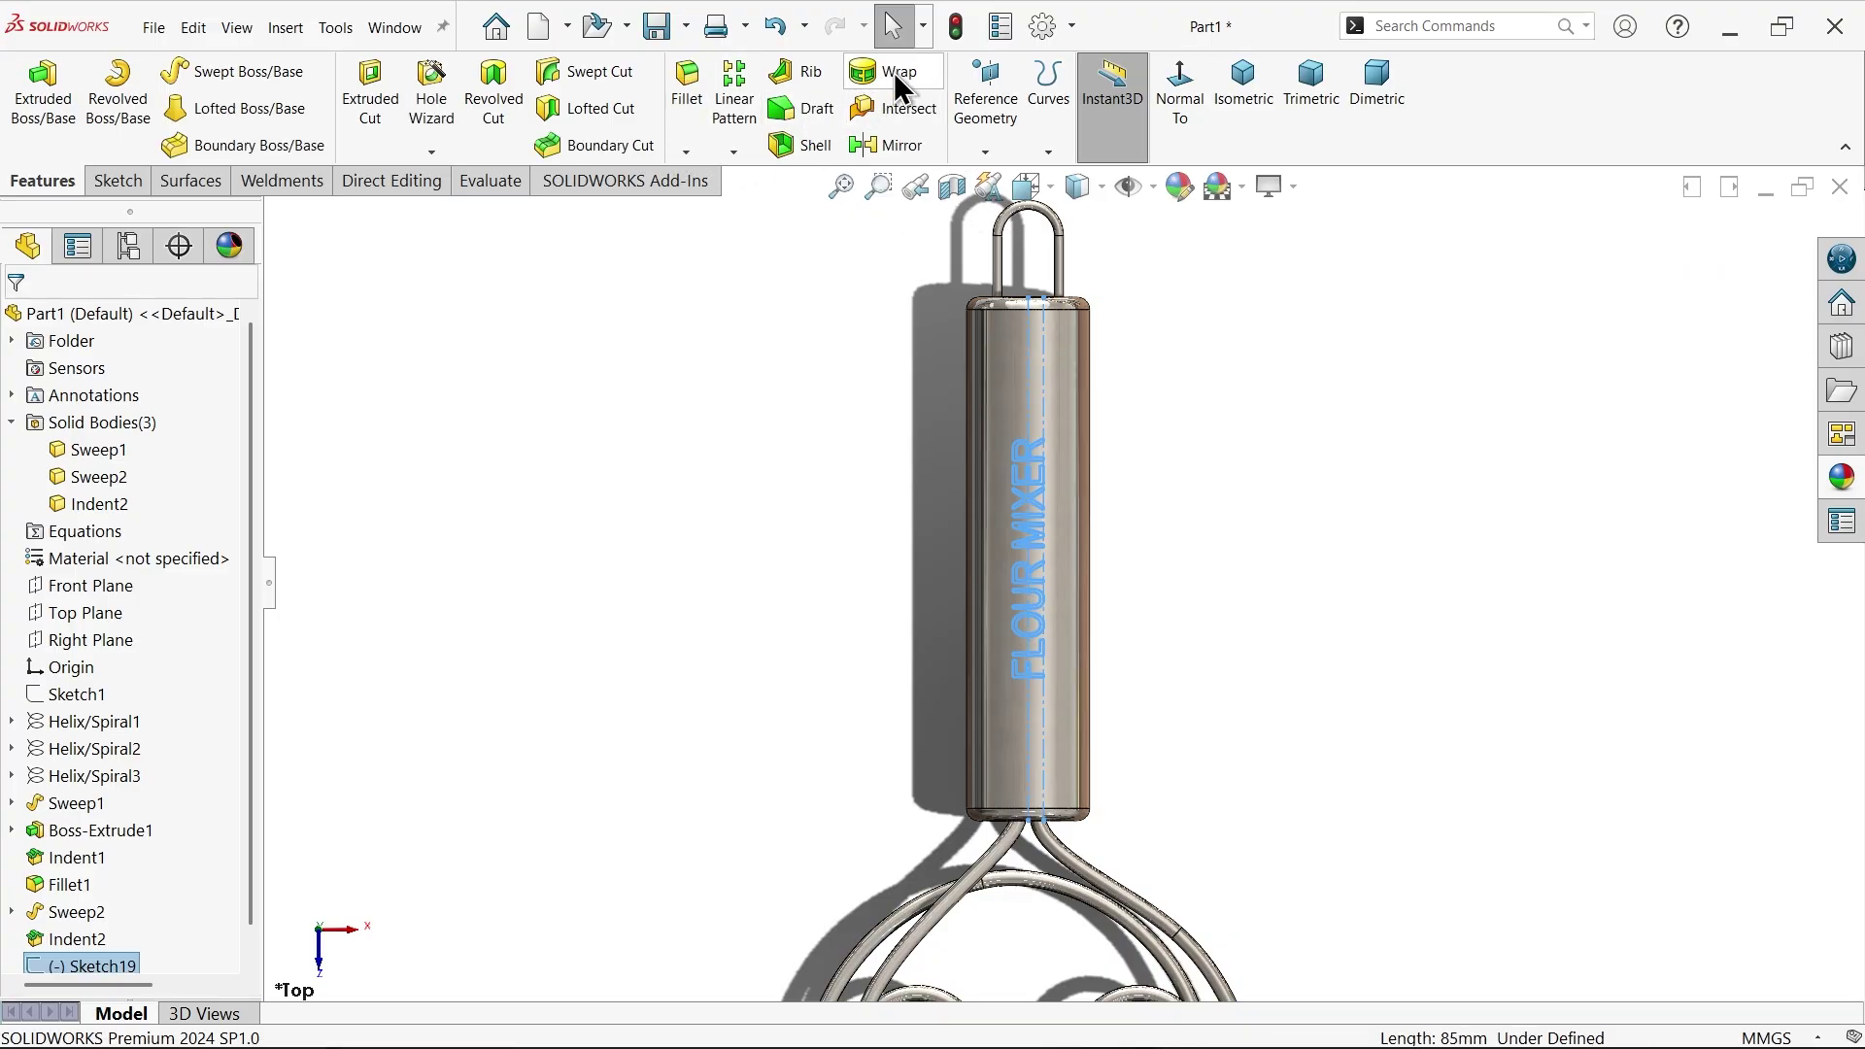
- Wrap the text as a 0.20 mm deboss onto the handle's cylindrical face
click(894, 72)
click(1273, 107)
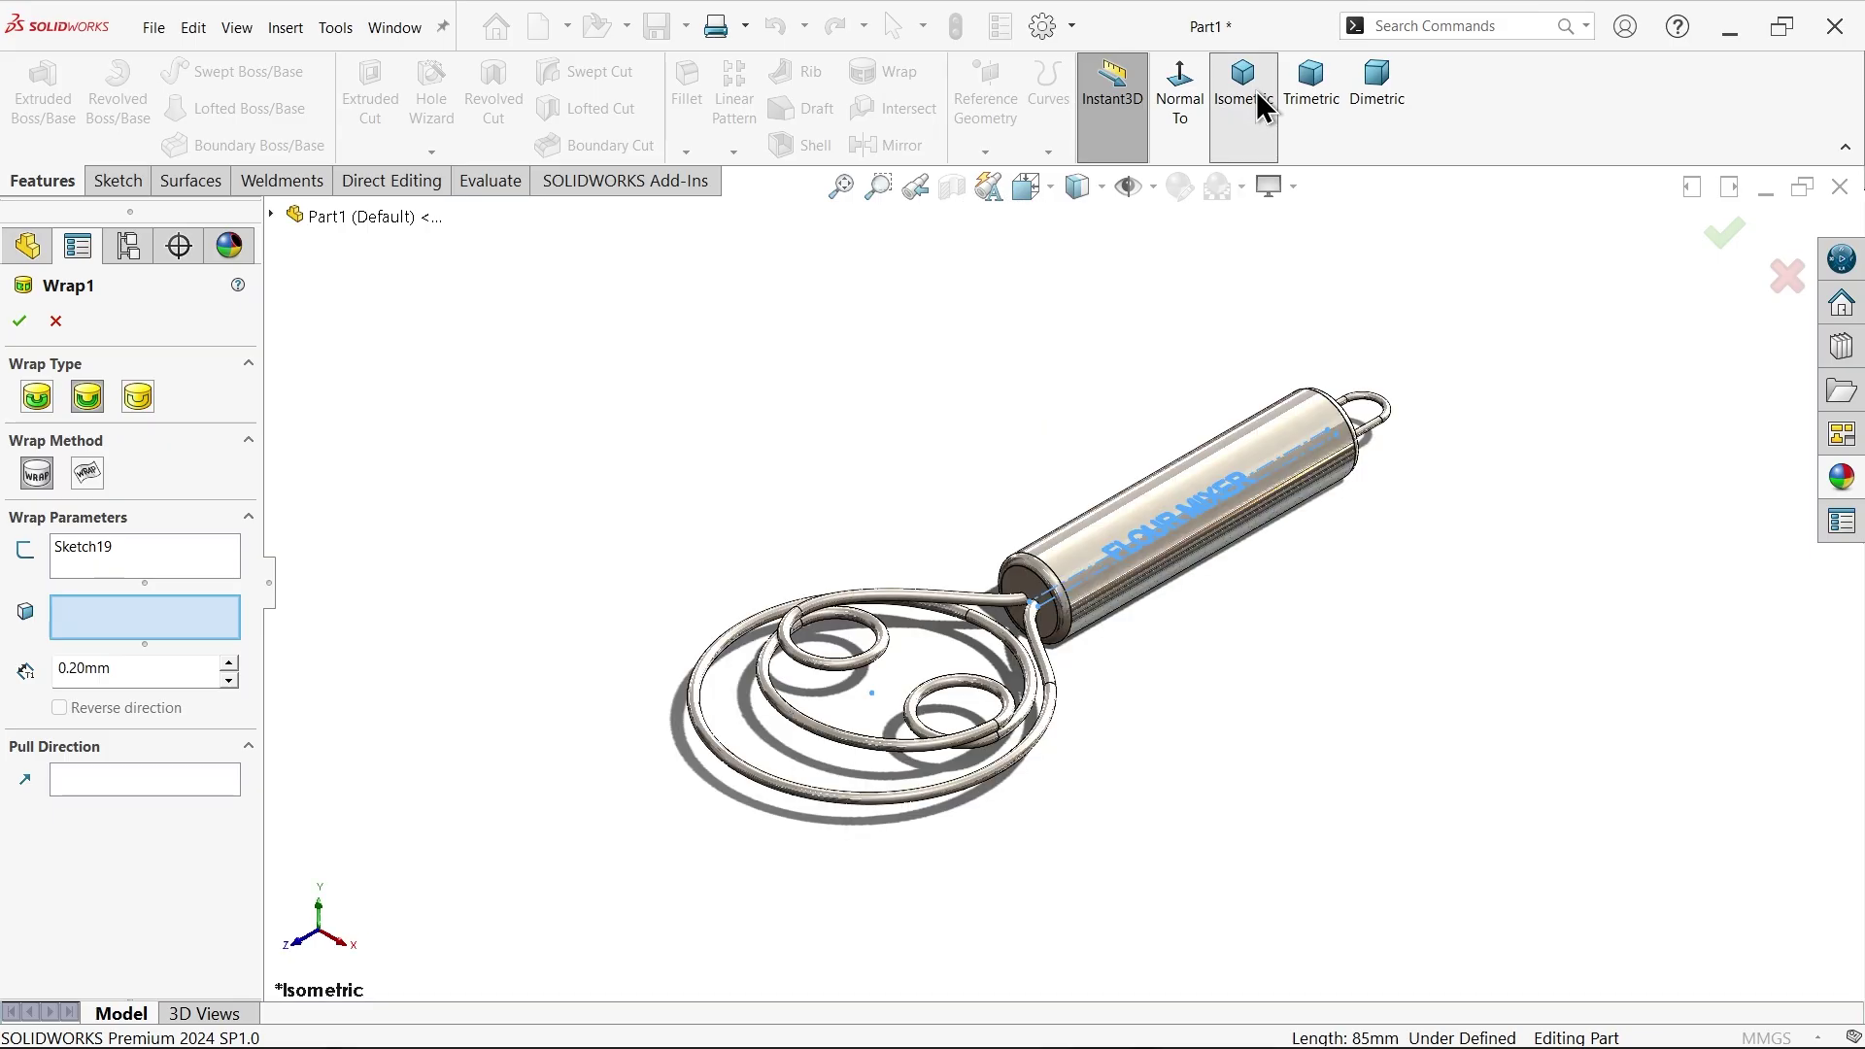
scroll(1186, 528, down, 5)
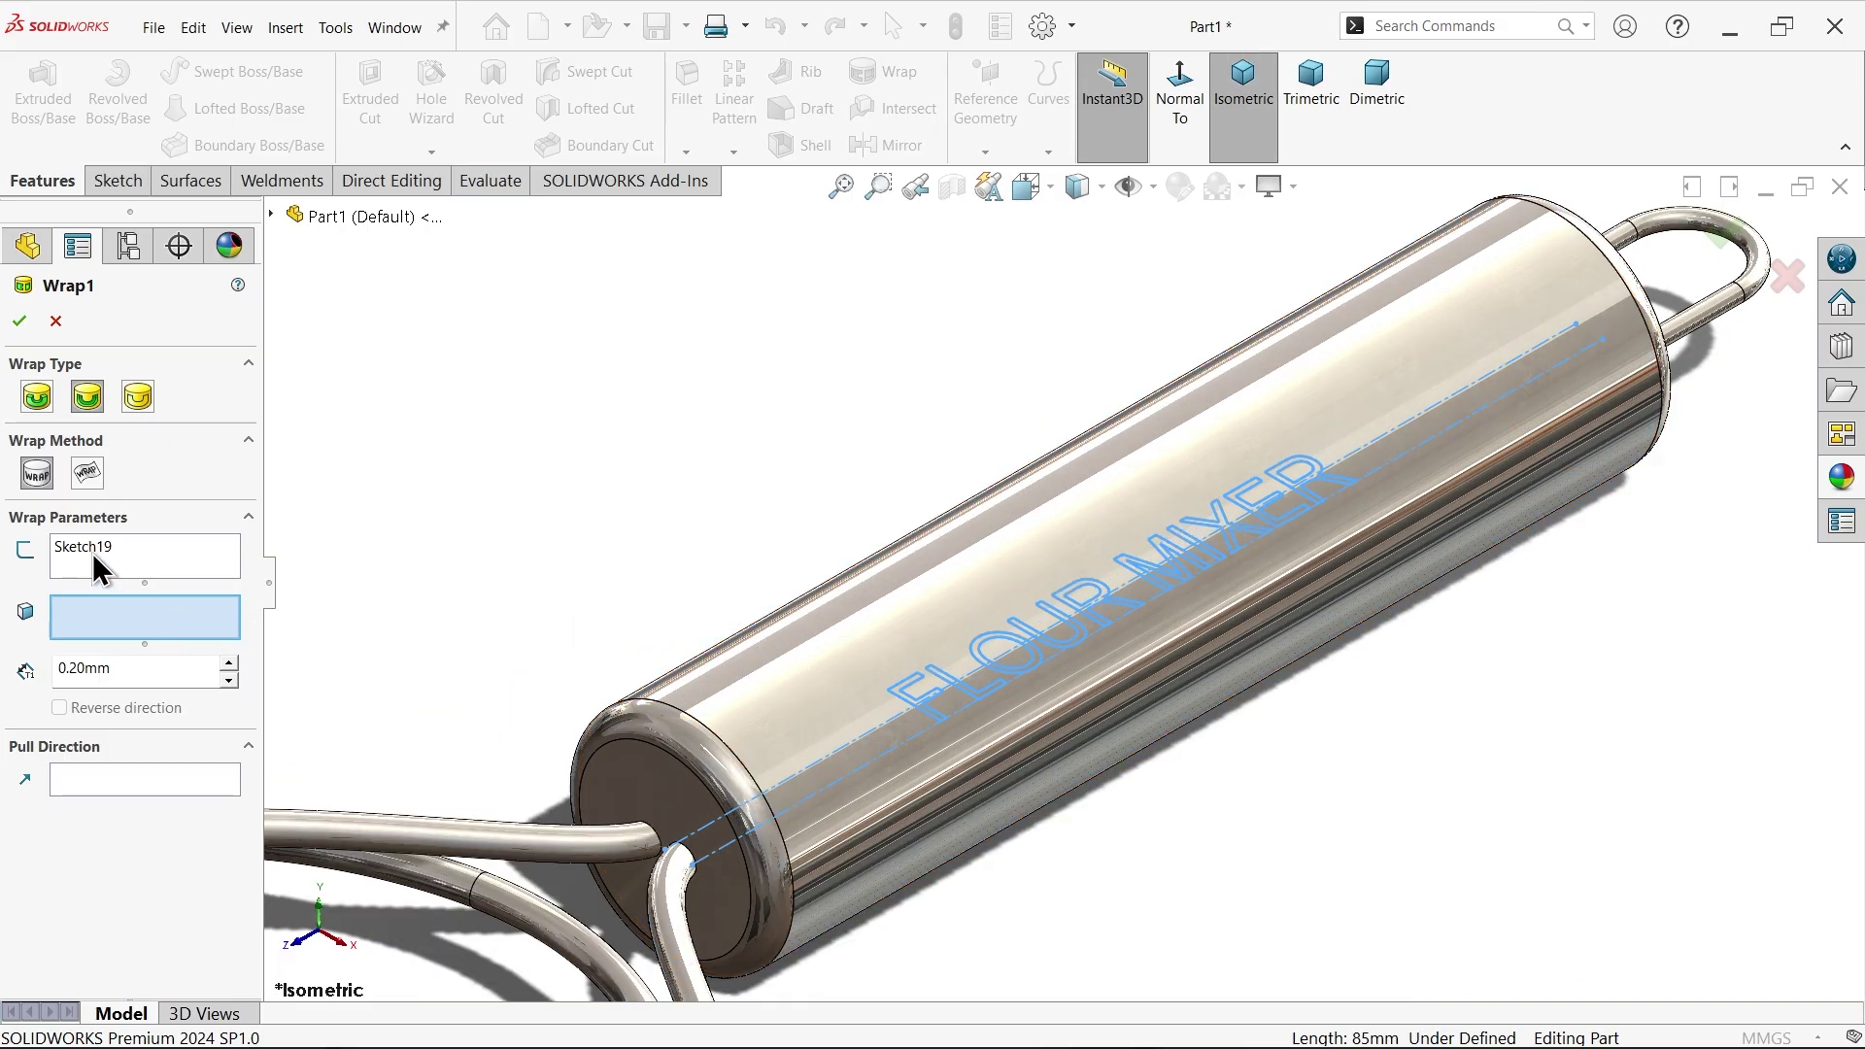
click(89, 401)
click(1090, 520)
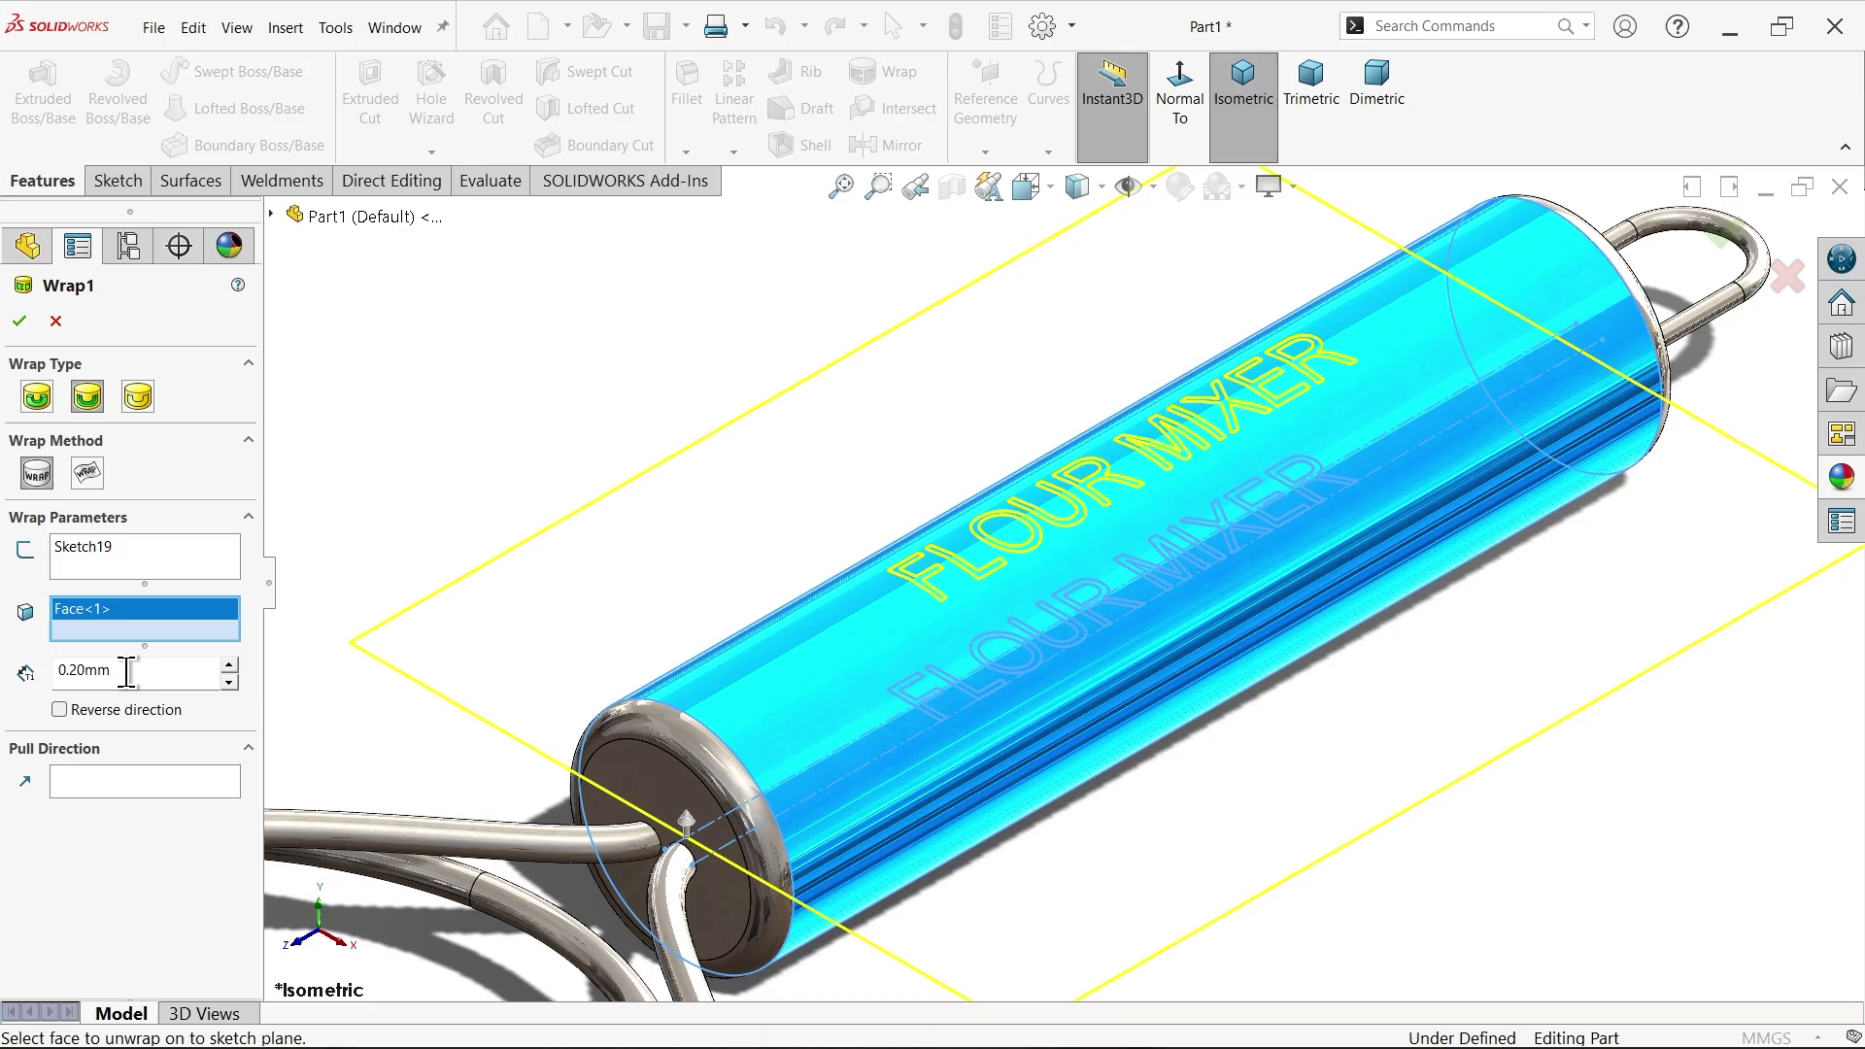
click(18, 321)
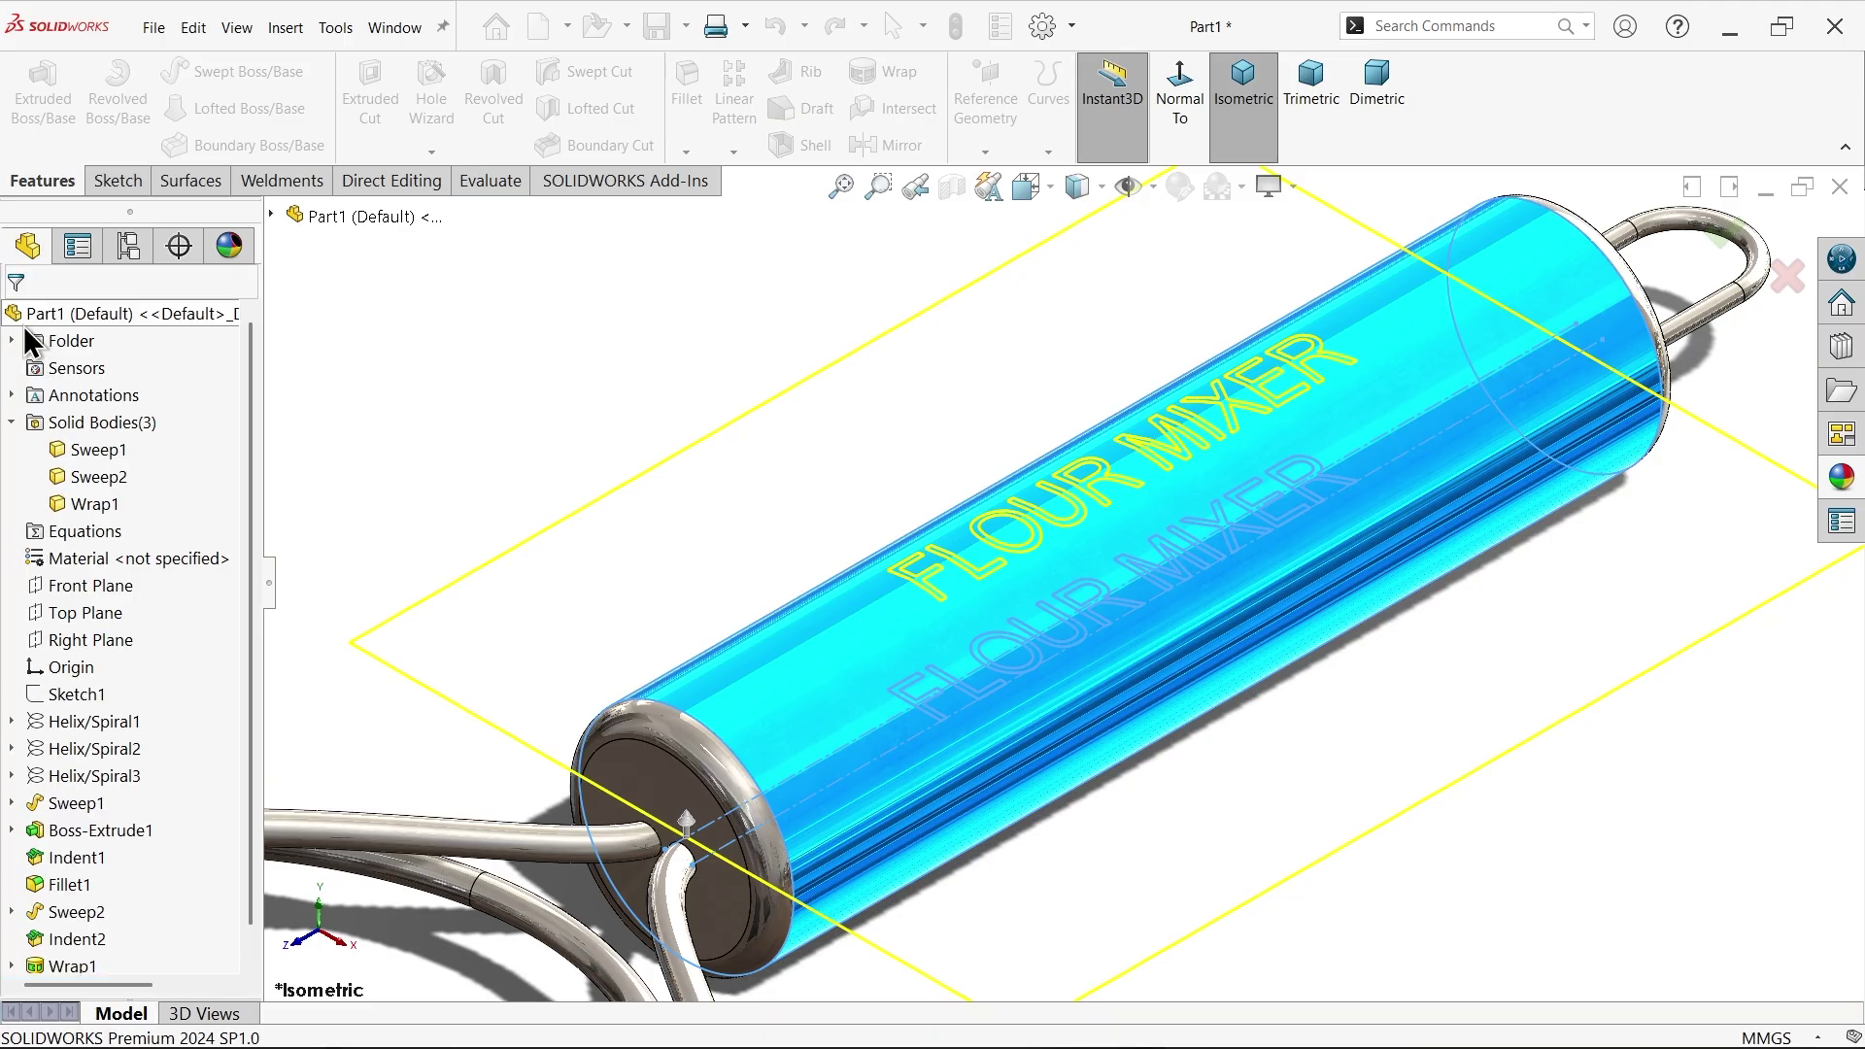
- Give the Wrap1 letters a dark grey appearance
scroll(1073, 532, down, 5)
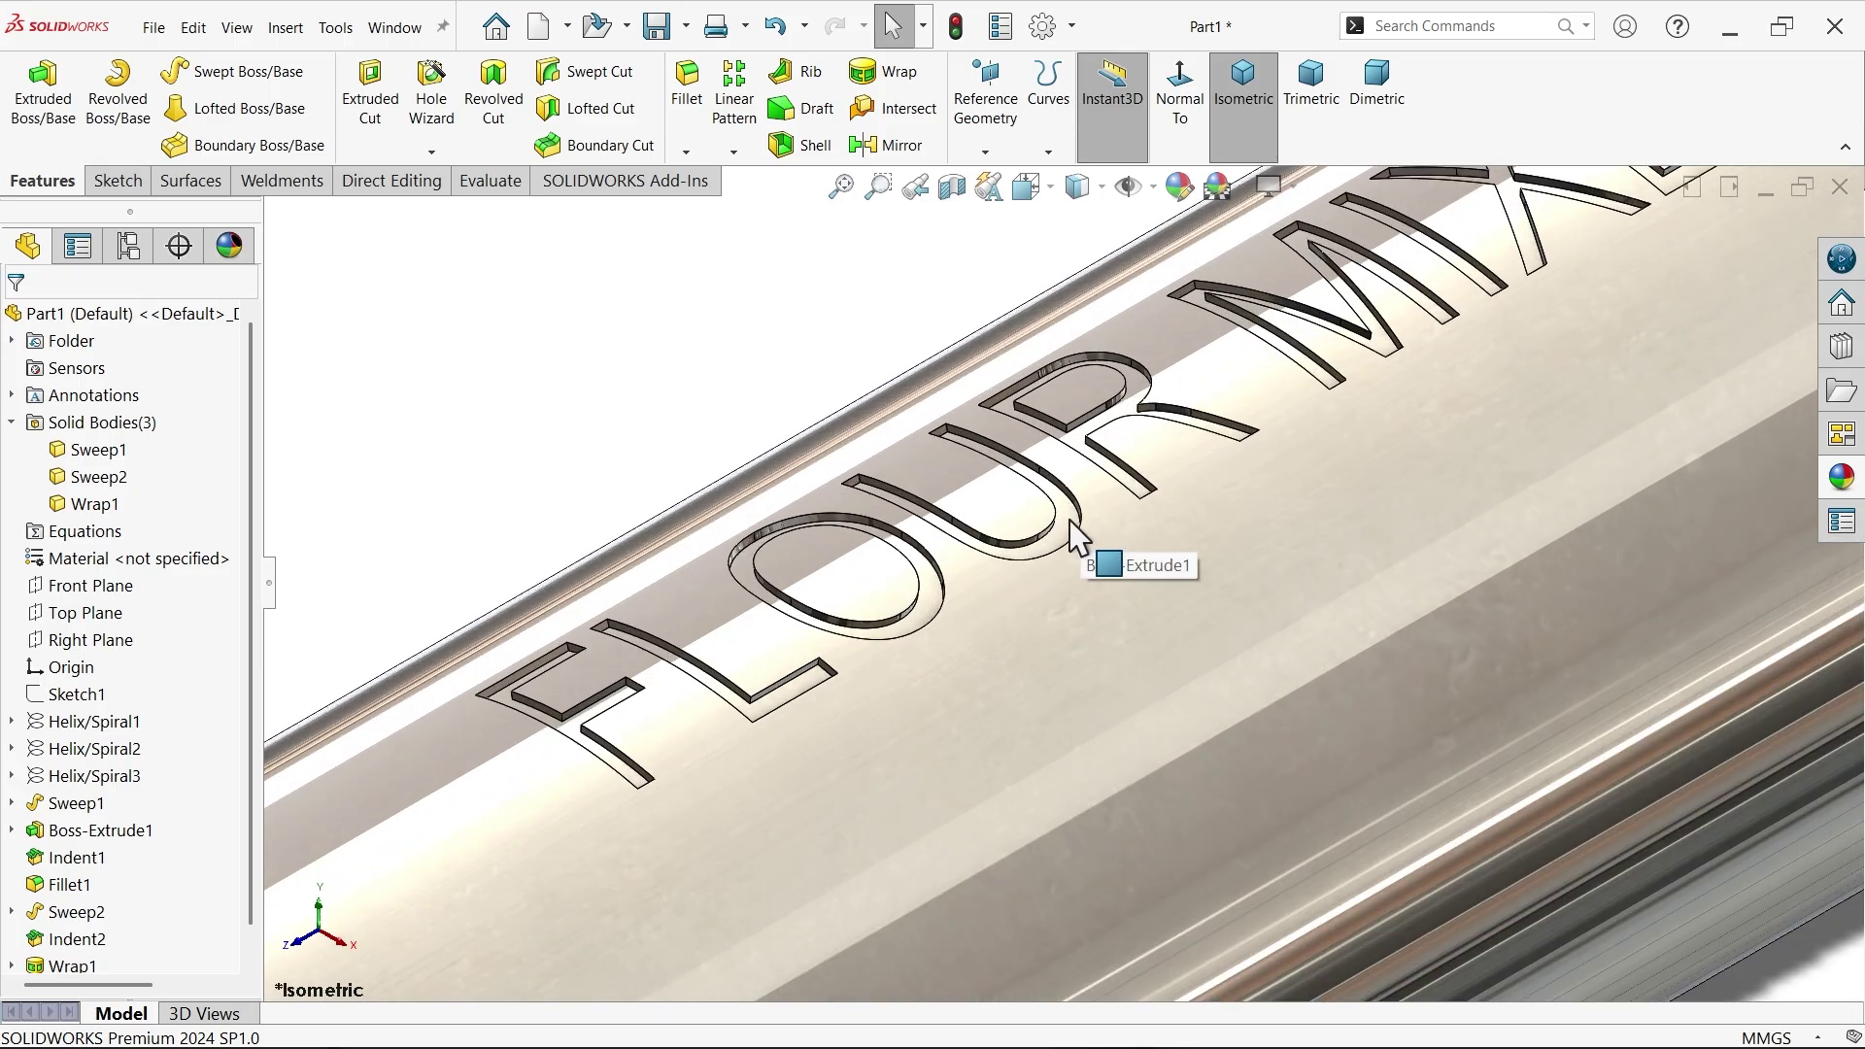
scroll(124, 865, down, 1)
click(78, 938)
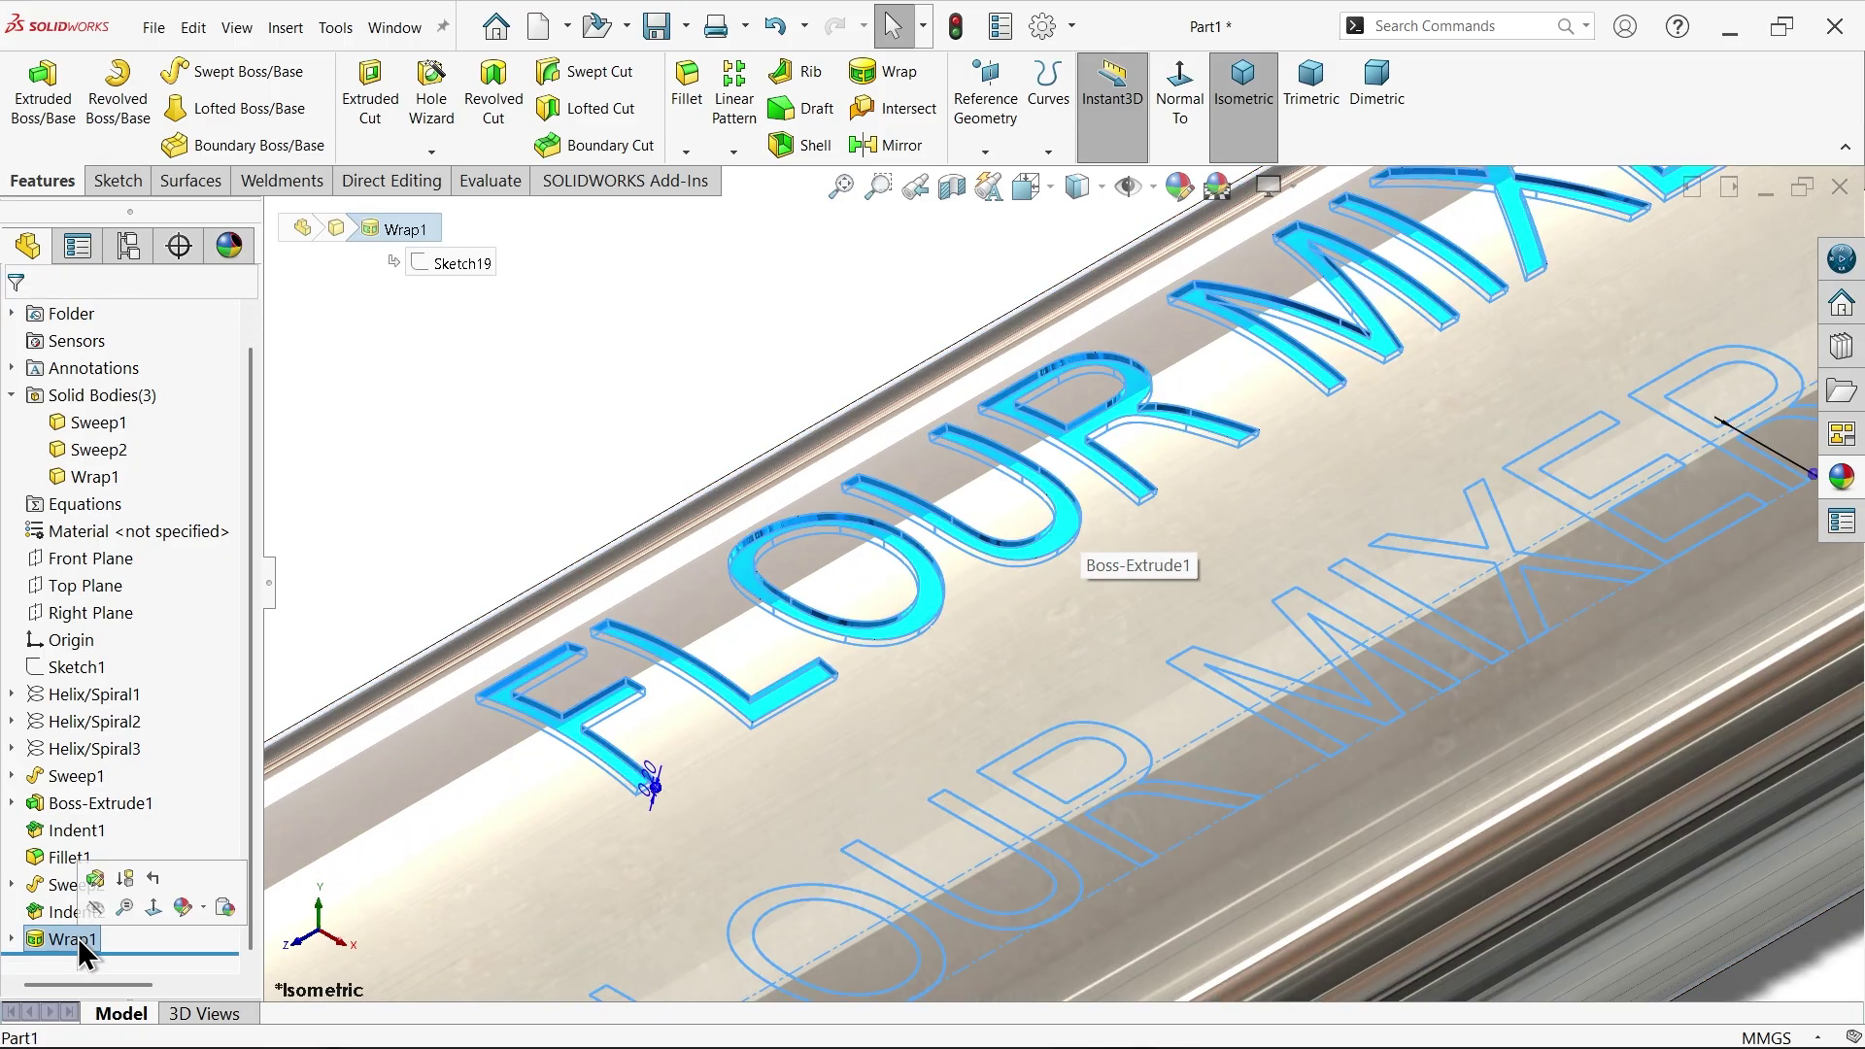
click(1192, 189)
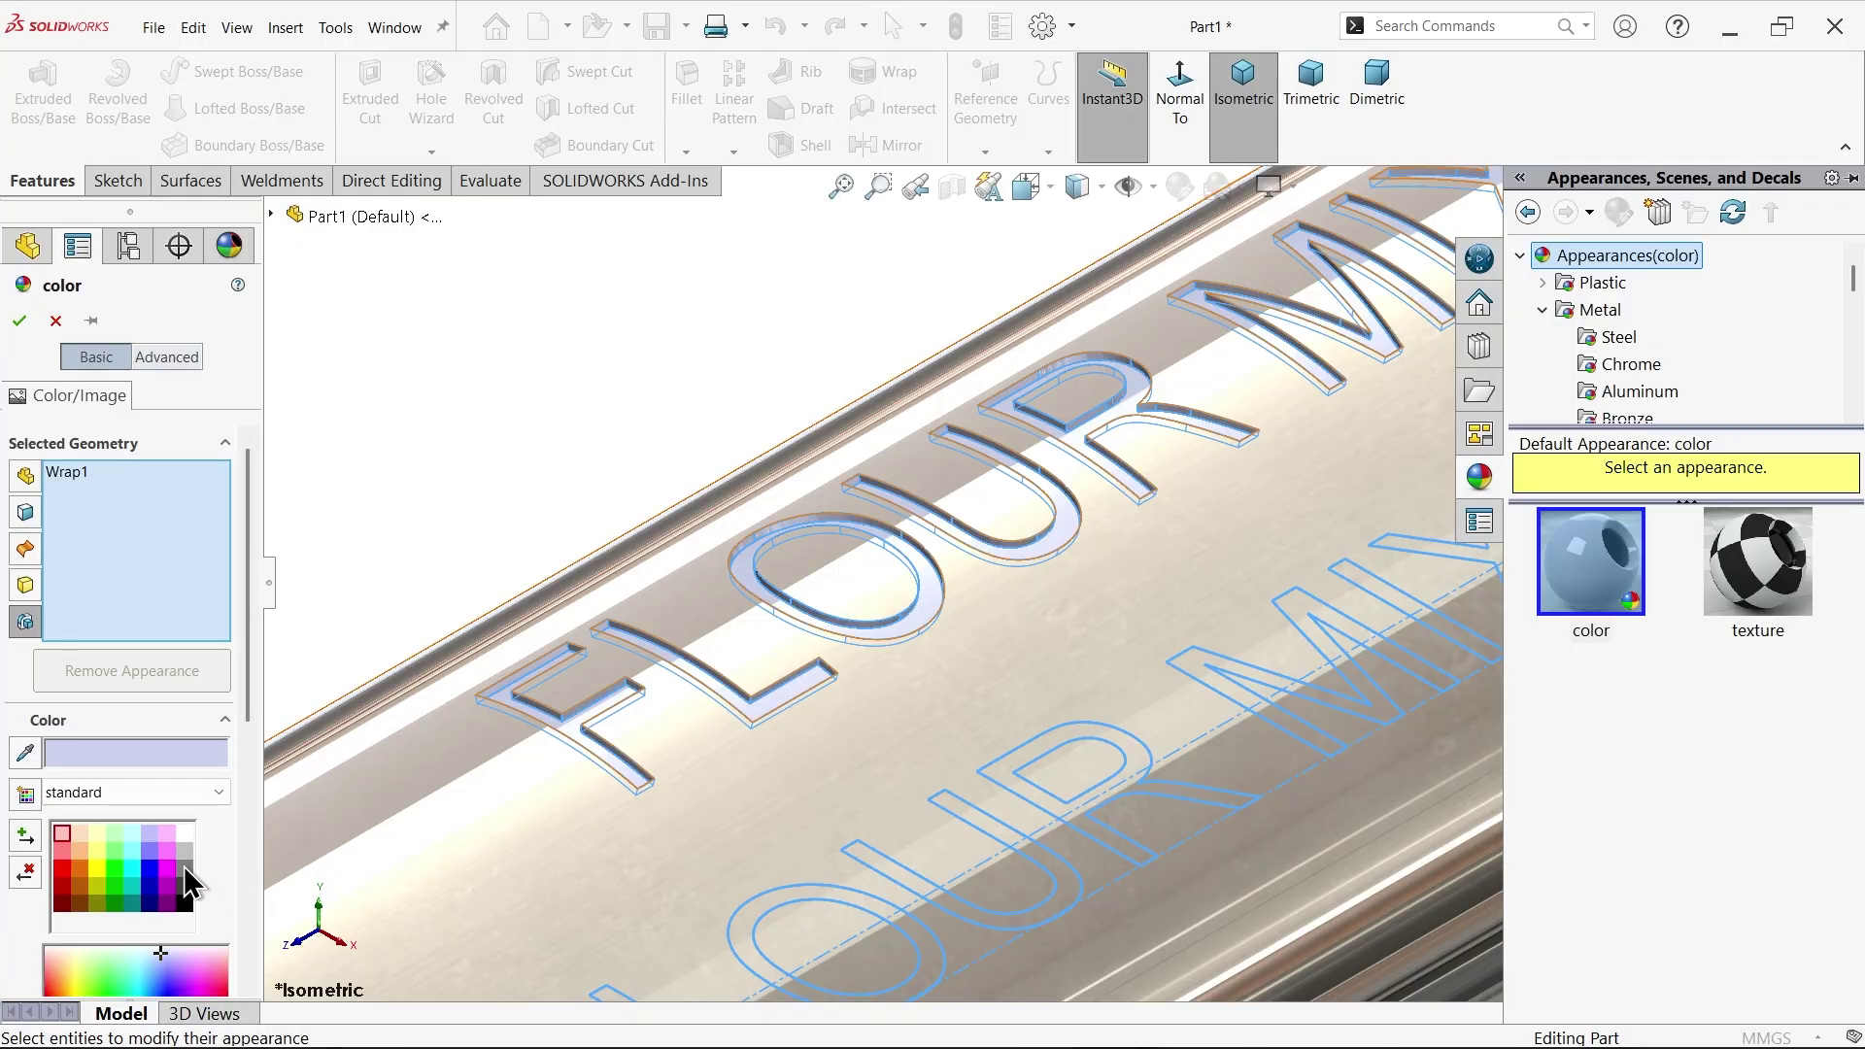
click(184, 869)
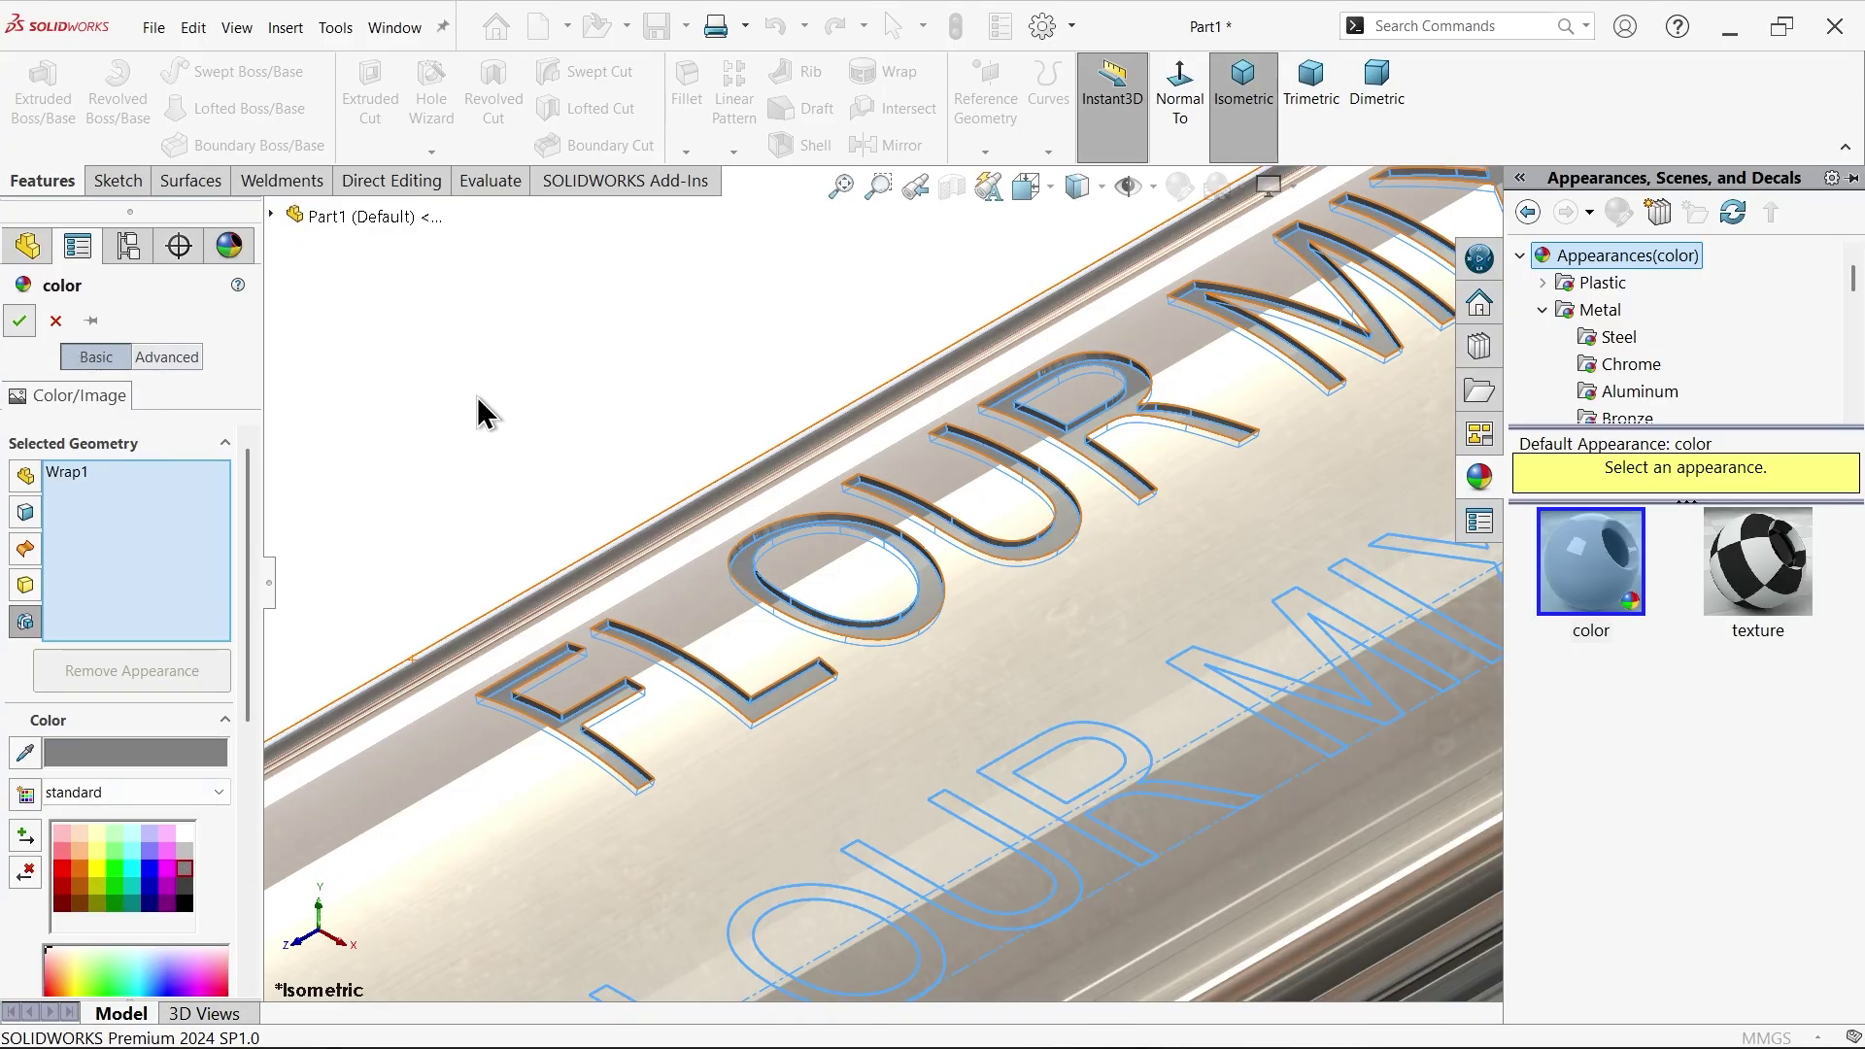
key(Return)
key(f)
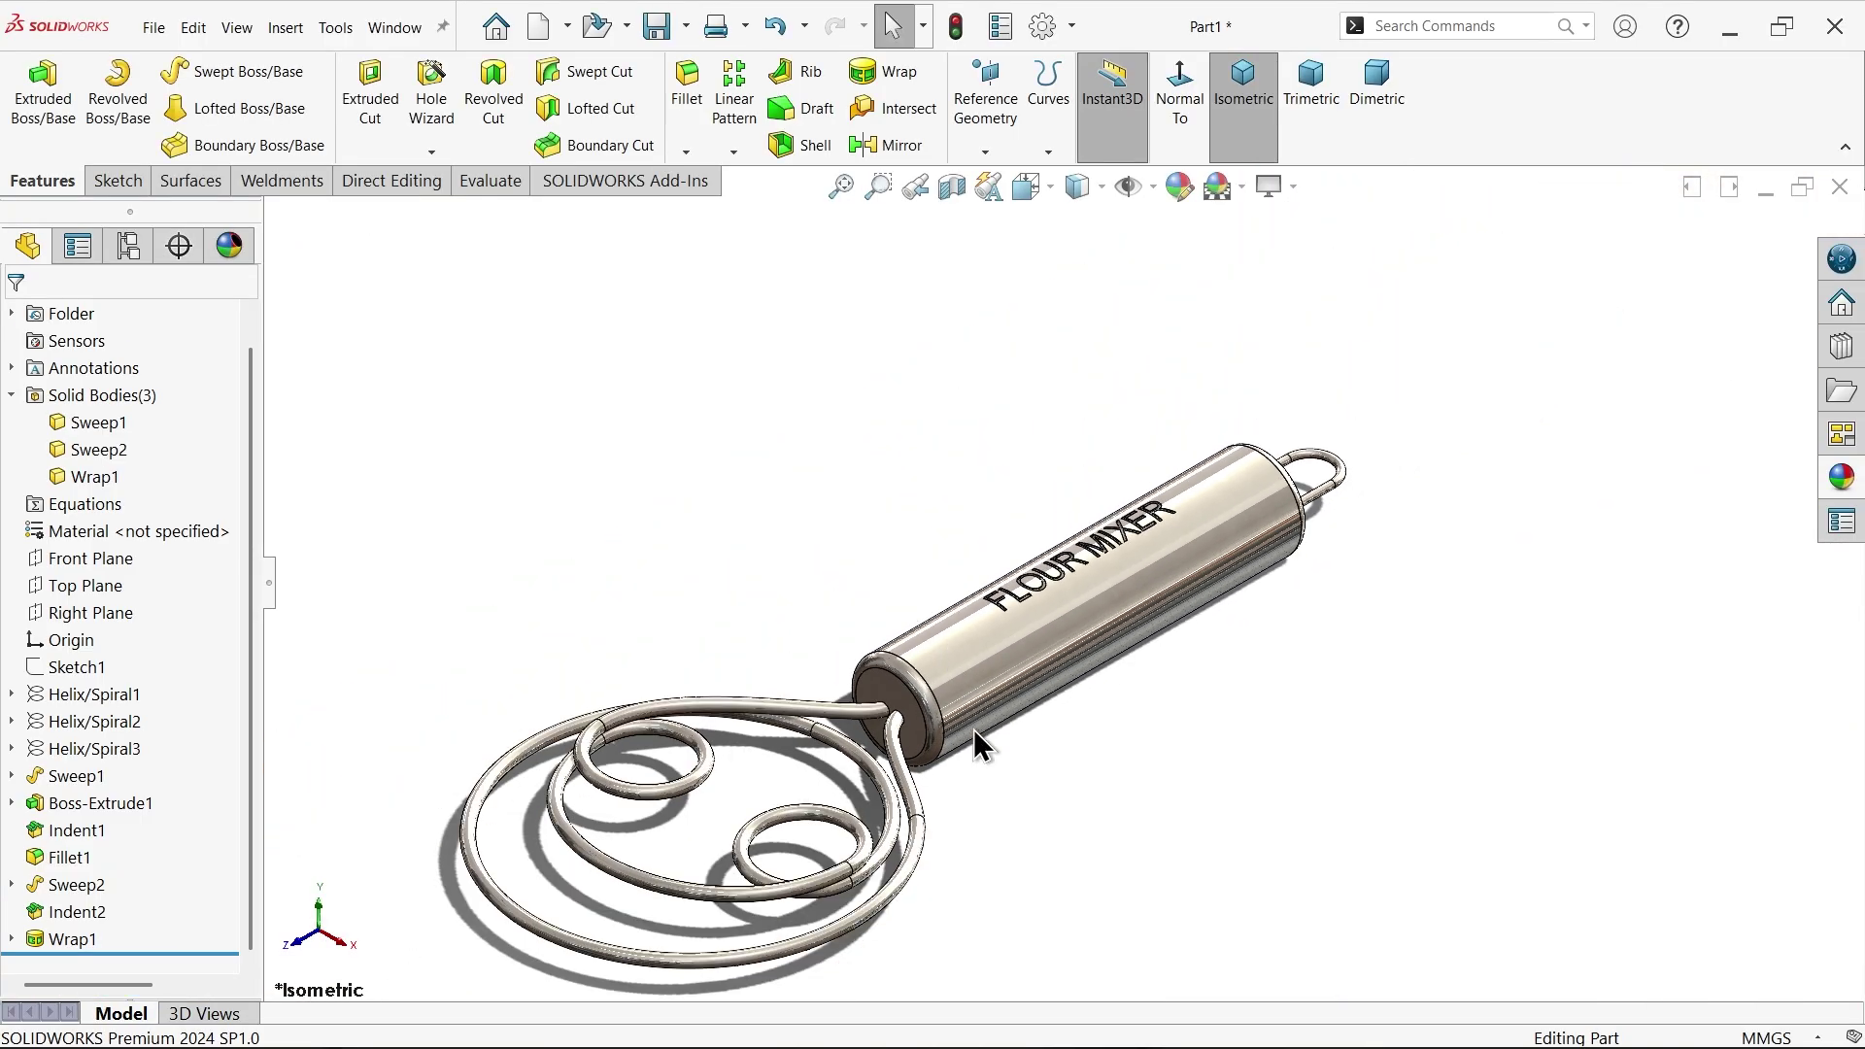
- Orbit the whisk side-on to inspect the grey lettering on the handle
middle_drag(1061, 679, 981, 761)
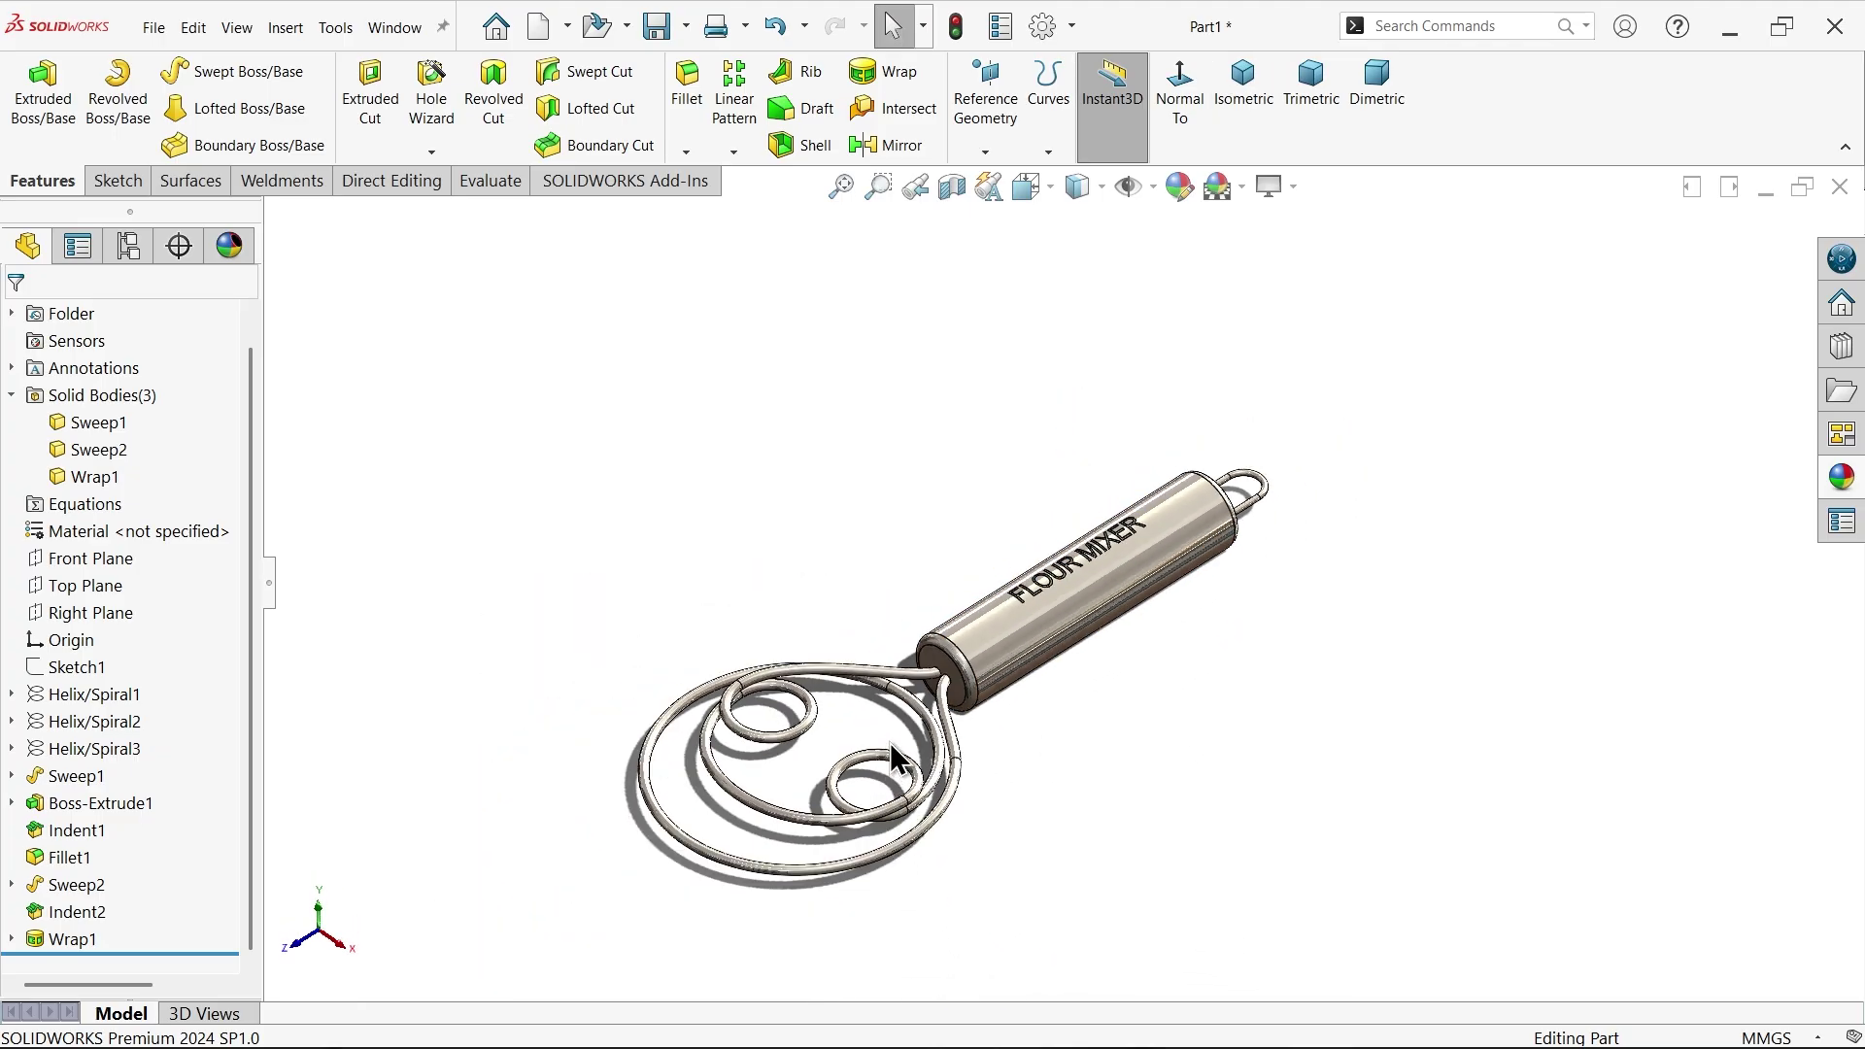
scroll(890, 742, down, 5)
middle_drag(1164, 626, 1091, 649)
scroll(932, 762, down, 4)
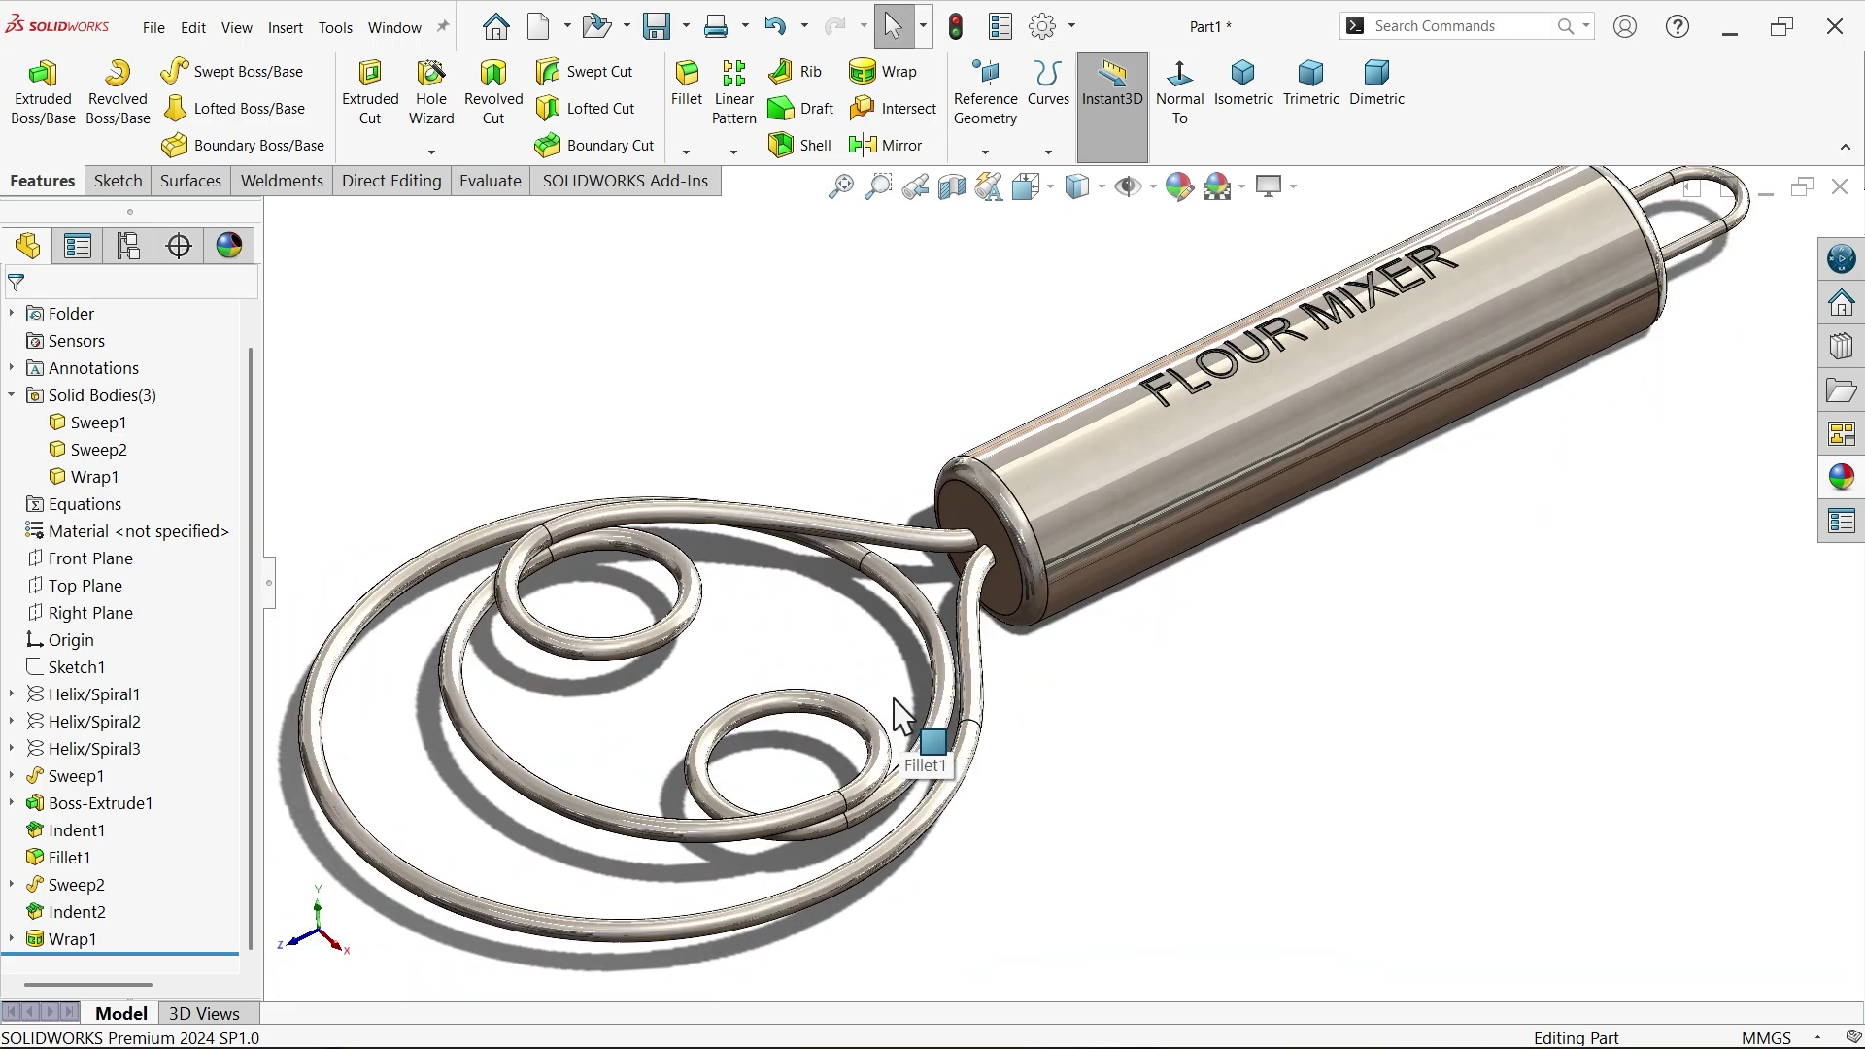